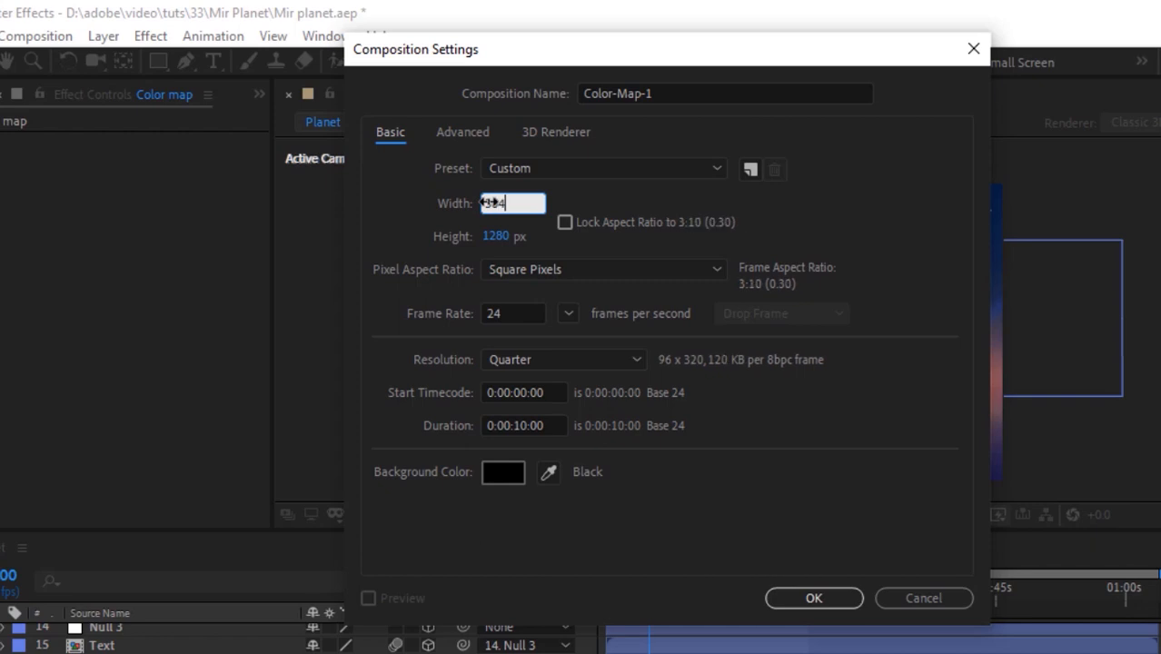
# Create the Color-Map-1 composition at 3840 × 2160 px, 30 frames per second and 30 seconds long.
pyautogui.press('Tab')
pyautogui.write('2160')
pyautogui.press('Tab')
pyautogui.press('Tab')
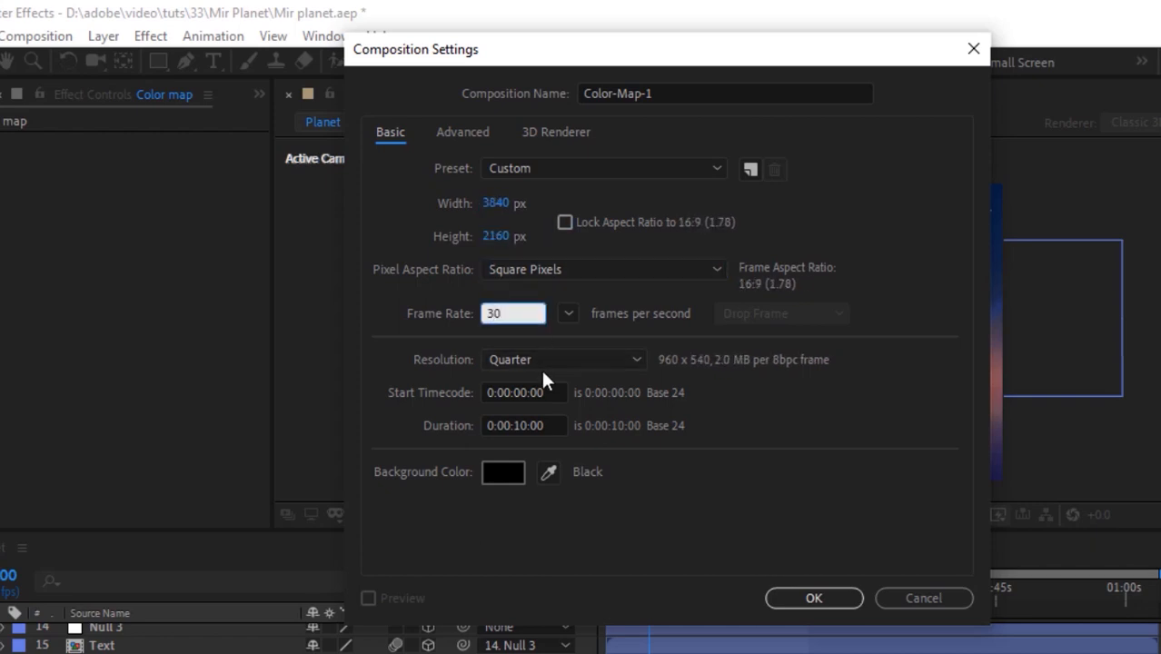
pyautogui.click(519, 425)
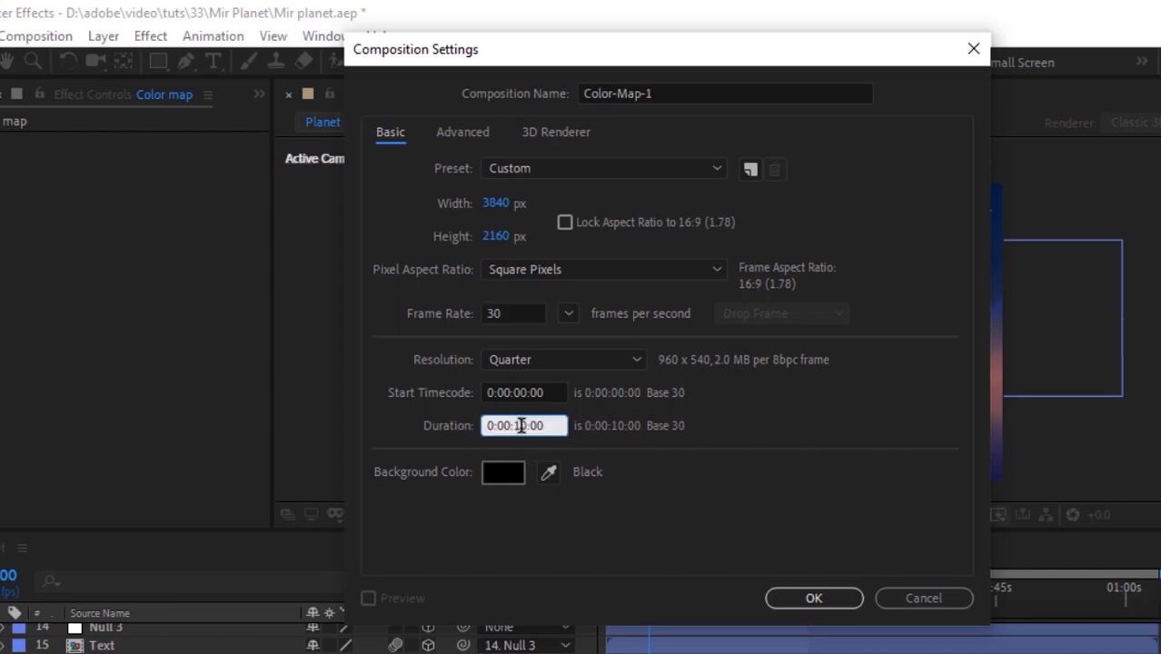
pyautogui.press('BackSpace')
pyautogui.write('3')
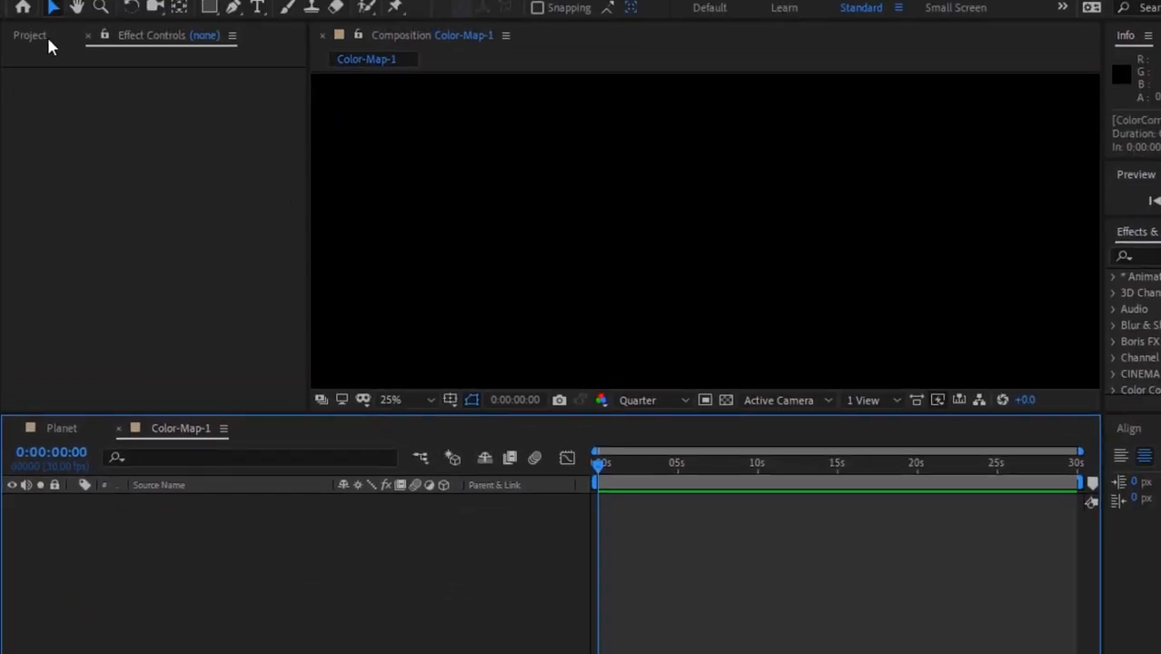
# Add aerial-view-map-hd-wallpaper-16.jpg to the Color-Map-1 composition and set its scale to 231%.
pyautogui.click(37, 66)
pyautogui.click(39, 71)
pyautogui.moveTo(130, 228); pyautogui.dragTo(150, 543)
pyautogui.press('s')
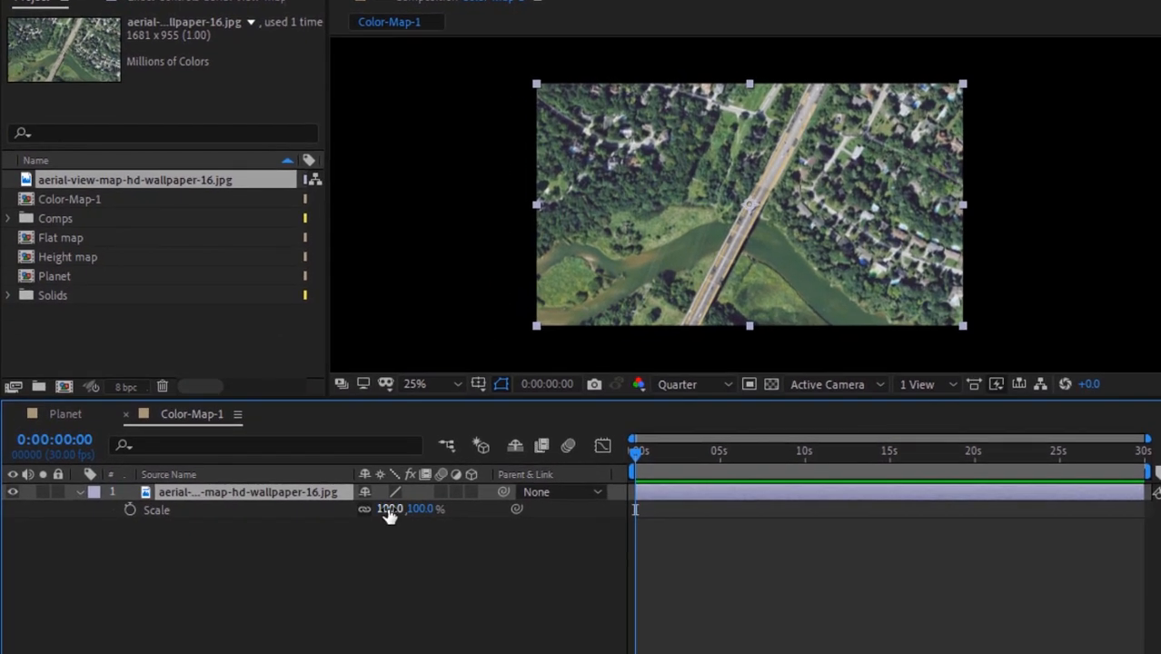
pyautogui.click(388, 511)
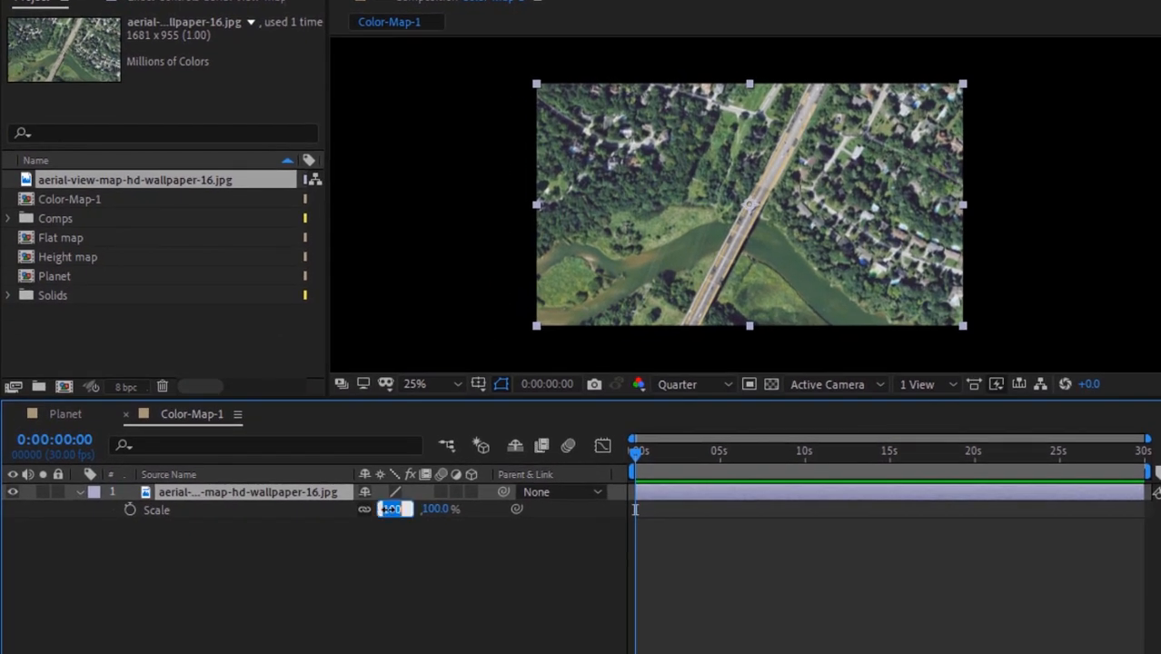
pyautogui.press('Return')
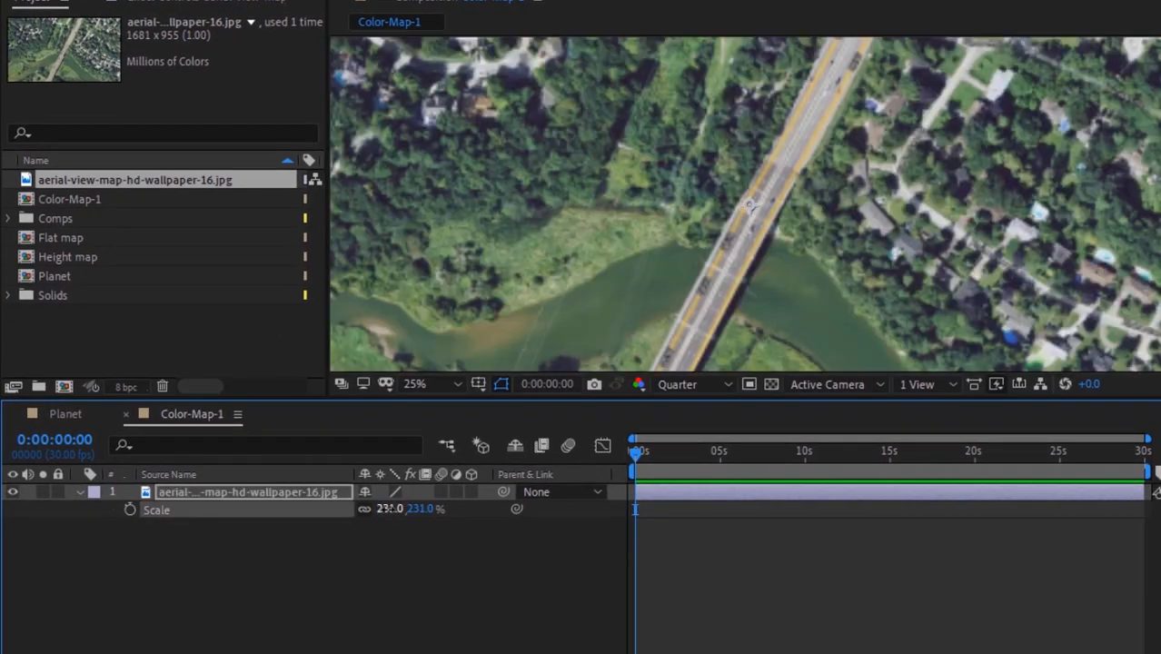
pyautogui.press(',')
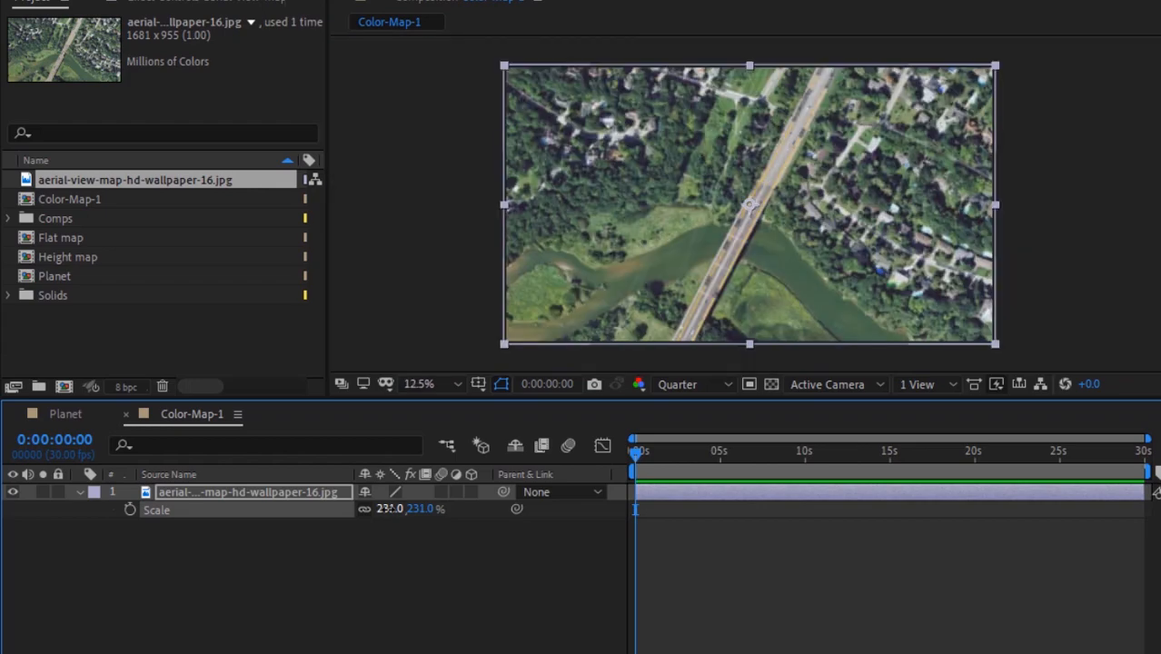
# Add a new adjustment layer above the aerial image in Color-Map-1.
pyautogui.click(276, 607)
pyautogui.click(81, 492)
pyautogui.rightClick(100, 522)
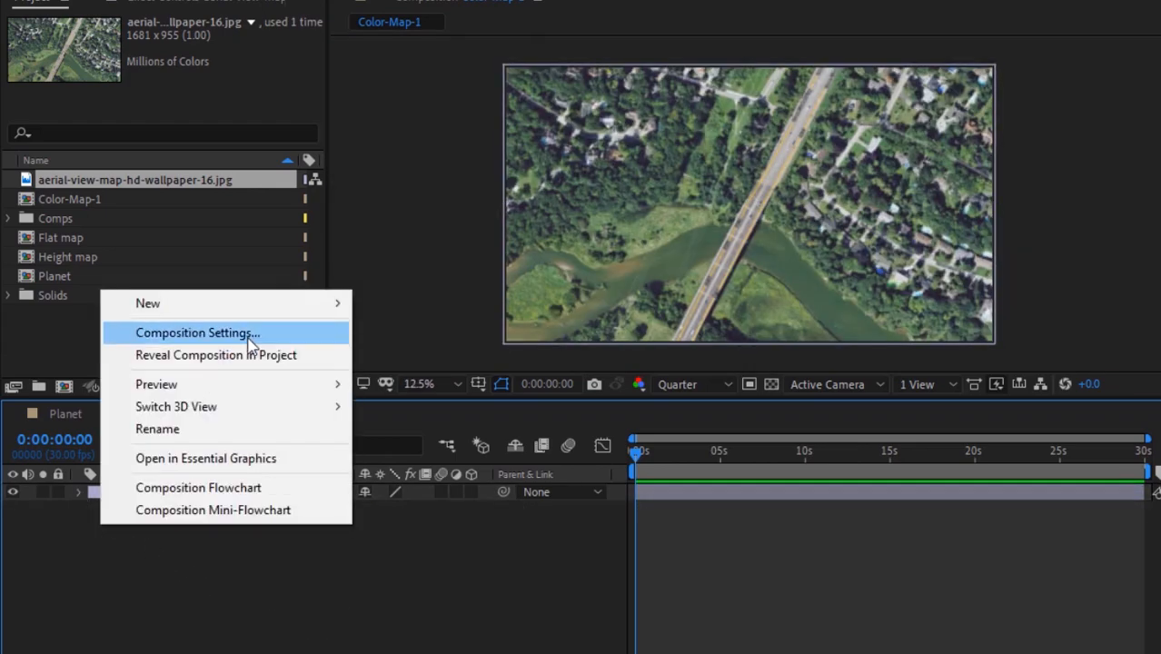
pyautogui.moveTo(314, 303)
pyautogui.click(427, 467)
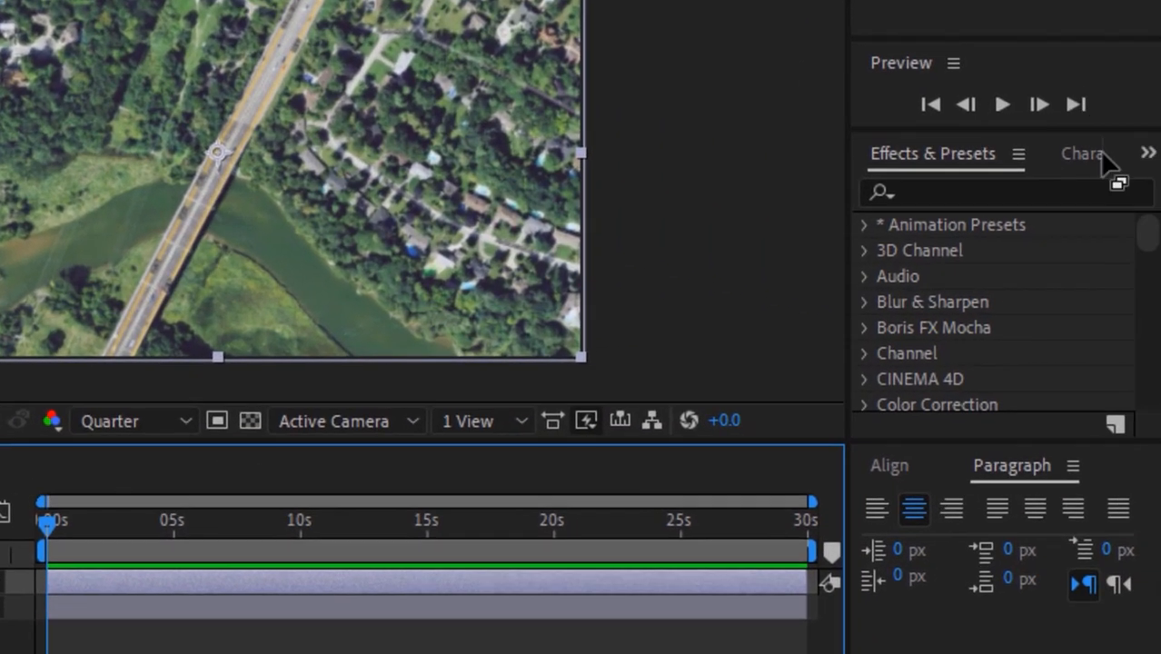
# Apply the Stylize Mosaic effect to the adjustment layer with 256 horizontal blocks, 144 vertical blocks and Sharp Colors on.
pyautogui.click(1002, 186)
pyautogui.write('mosaic')
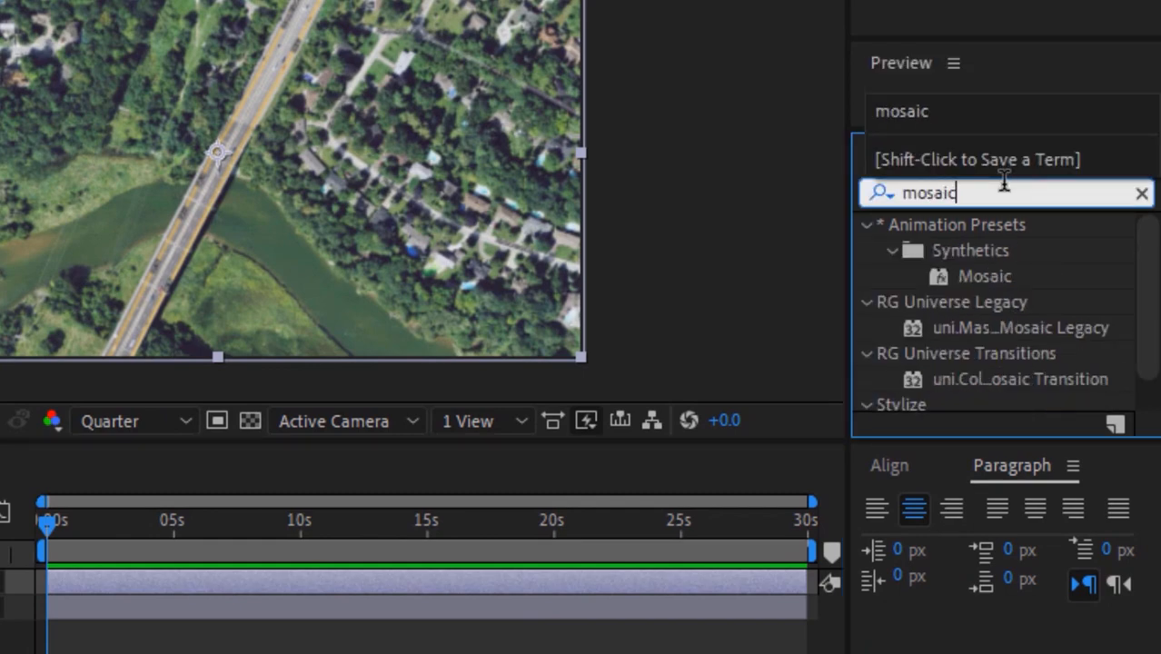
pyautogui.scroll(-1, 1044, 363)
pyautogui.moveTo(959, 396); pyautogui.dragTo(343, 568)
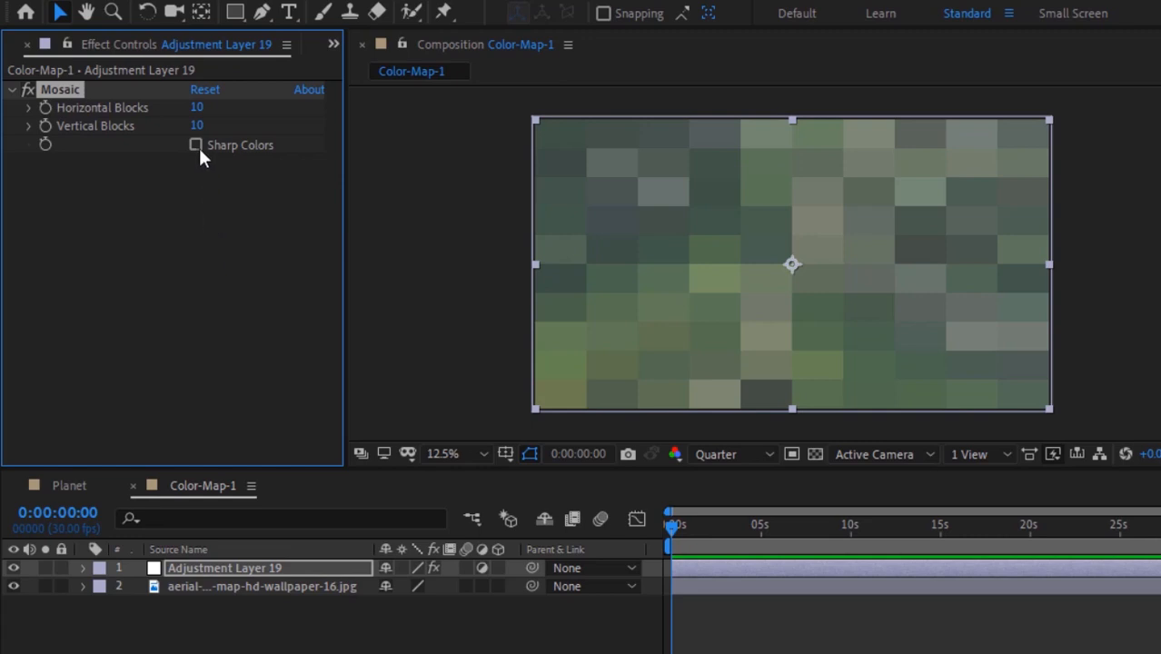
pyautogui.click(196, 108)
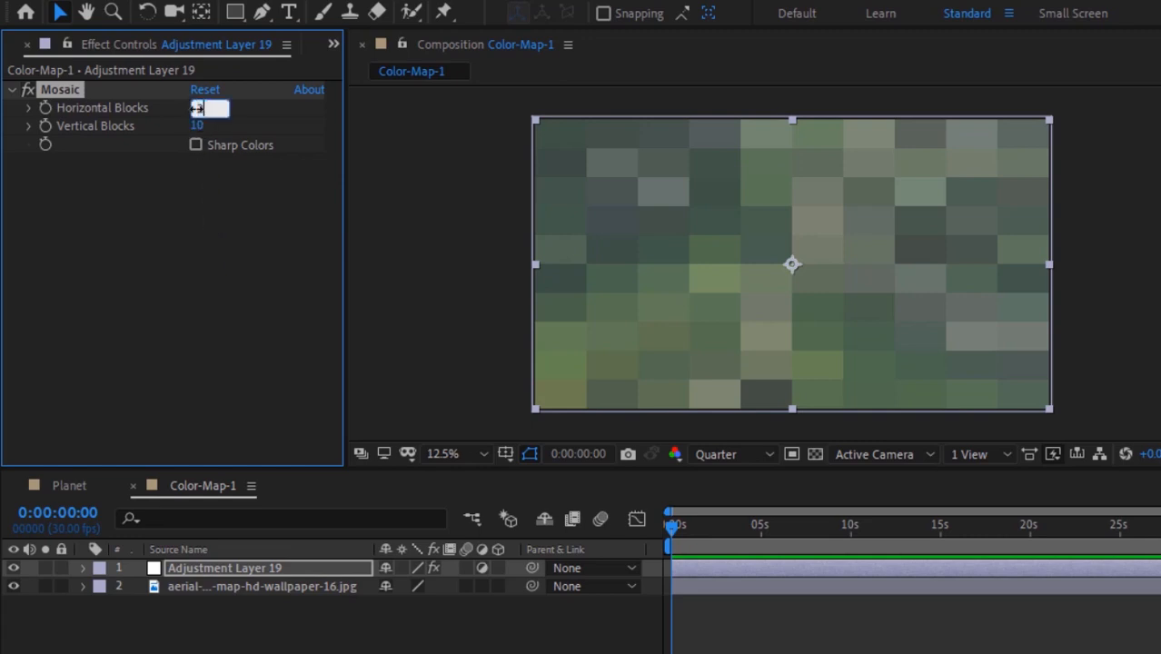
pyautogui.press('Tab')
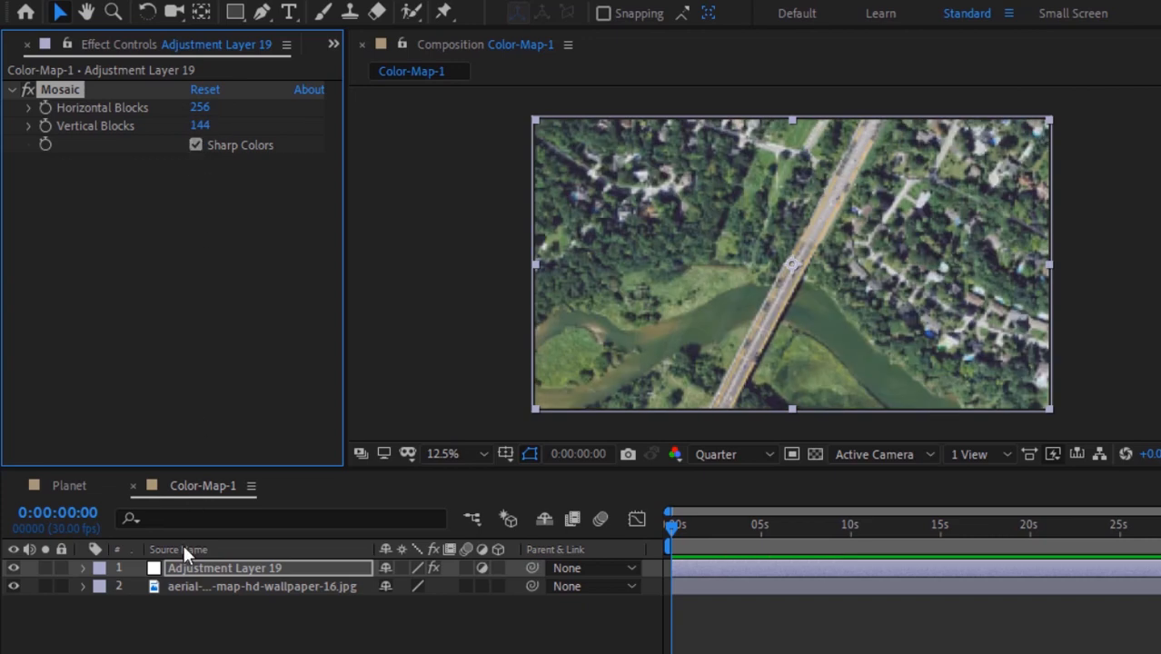
# Add a second adjustment layer on top of the layer stack and rename it CC.
pyautogui.click(149, 614)
pyautogui.rightClick(152, 626)
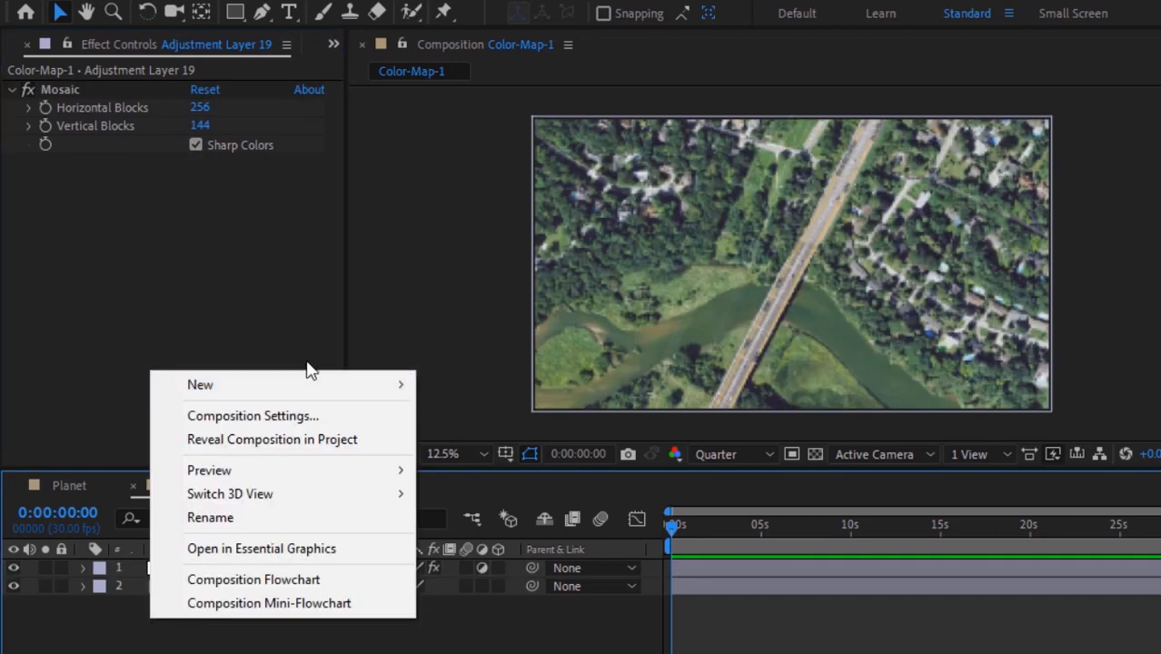
pyautogui.moveTo(355, 385)
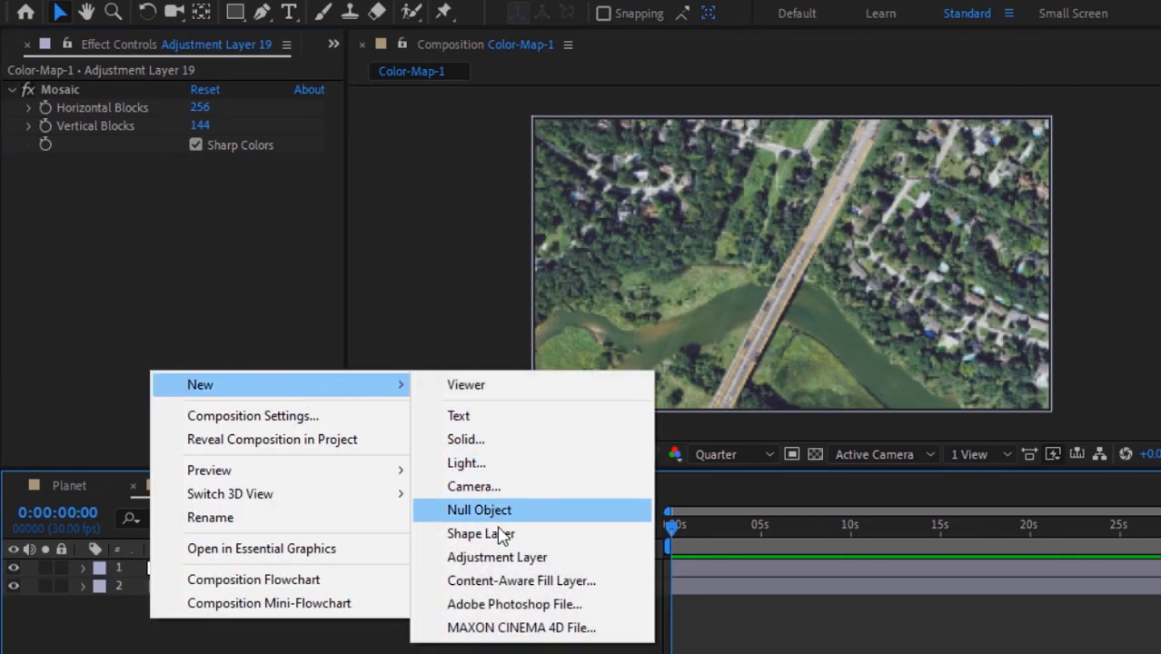
pyautogui.click(512, 557)
pyautogui.press('Return')
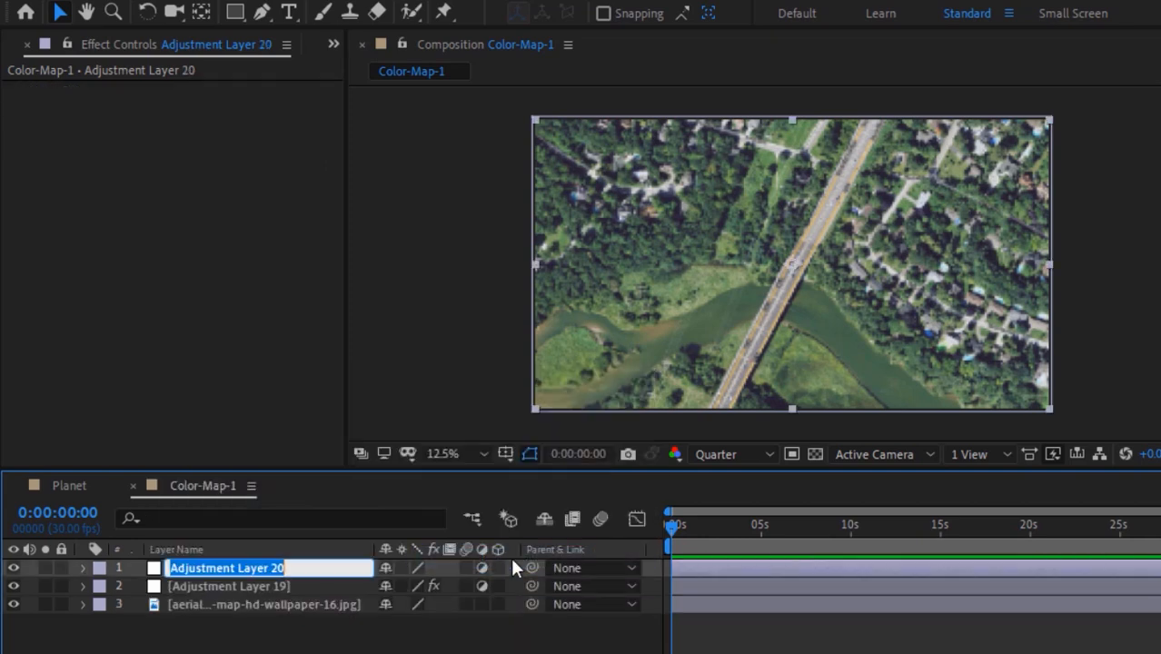
pyautogui.write('CC')
pyautogui.press('Return')
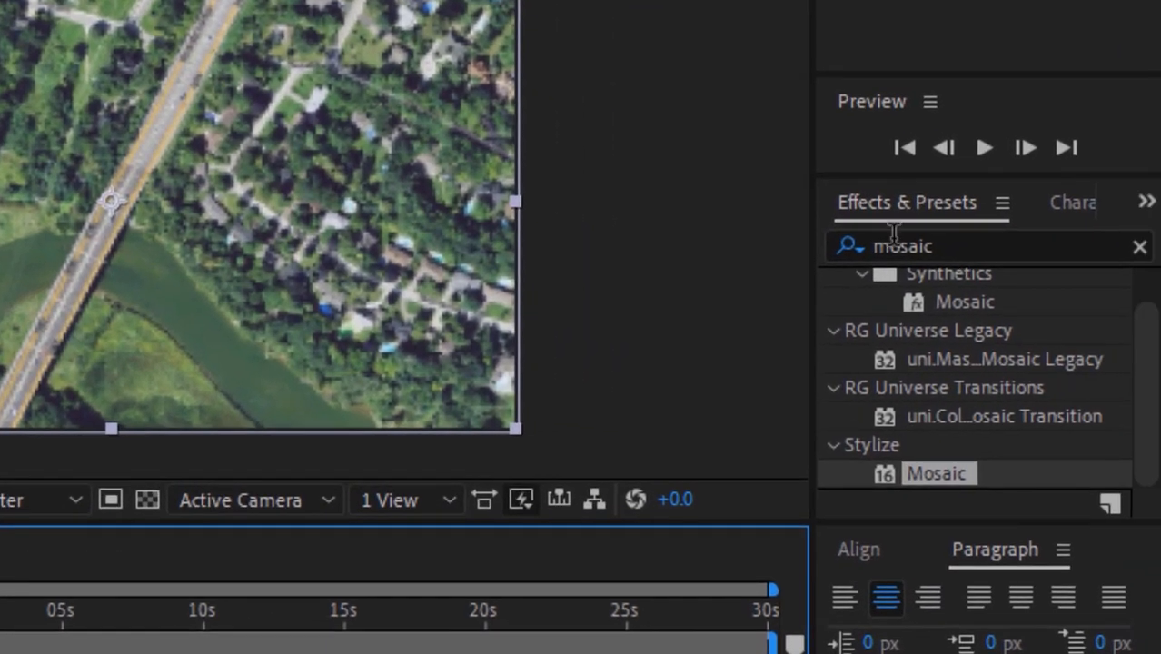
# Apply the Levels effect to the CC layer and set its Output Black to 42.
pyautogui.click(977, 247)
pyautogui.hotkey('ctrl', 'a')
pyautogui.press('BackSpace')
pyautogui.write('levels')
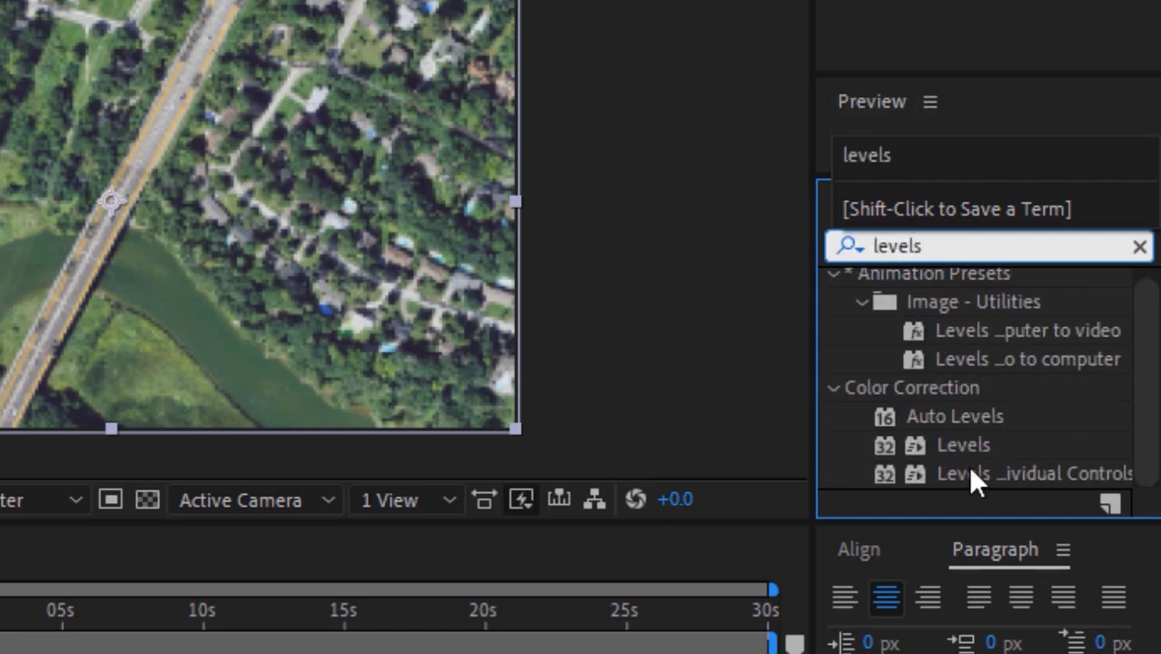
pyautogui.moveTo(964, 445); pyautogui.dragTo(0, 653)
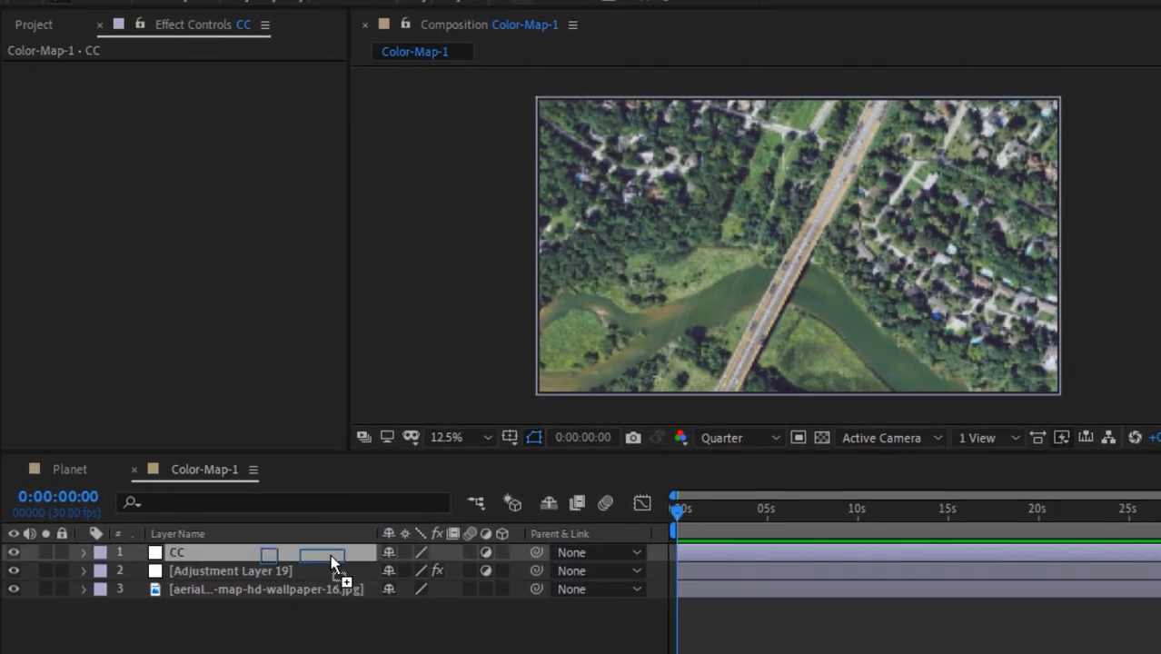
pyautogui.moveTo(332, 563); pyautogui.dragTo(331, 563)
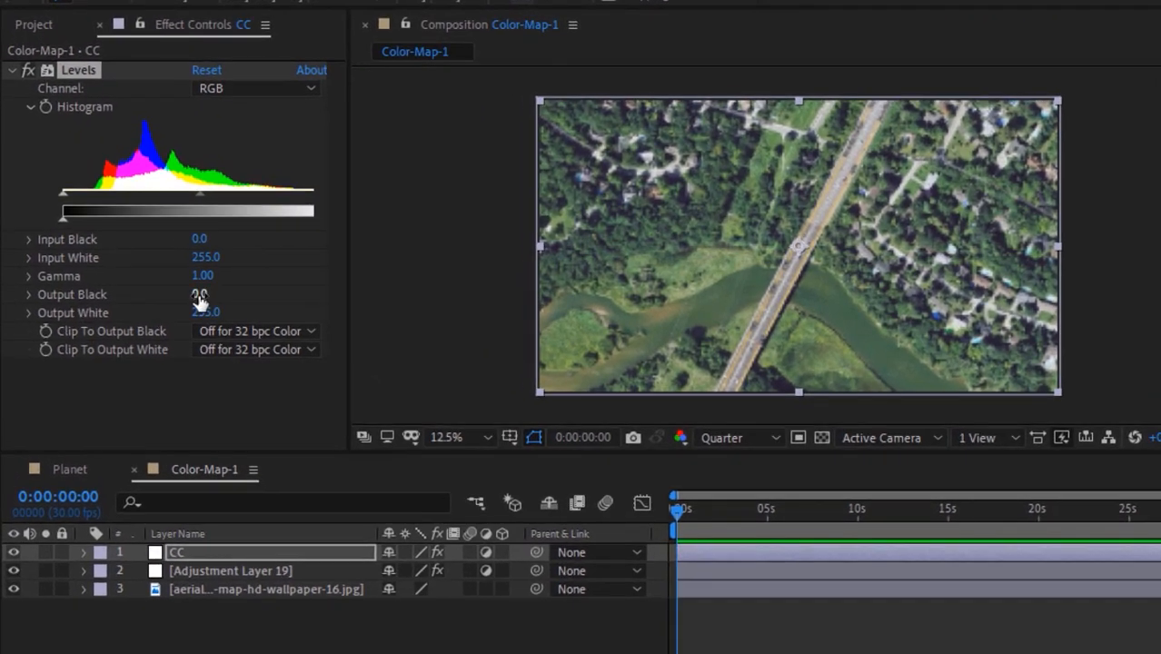
pyautogui.click(198, 294)
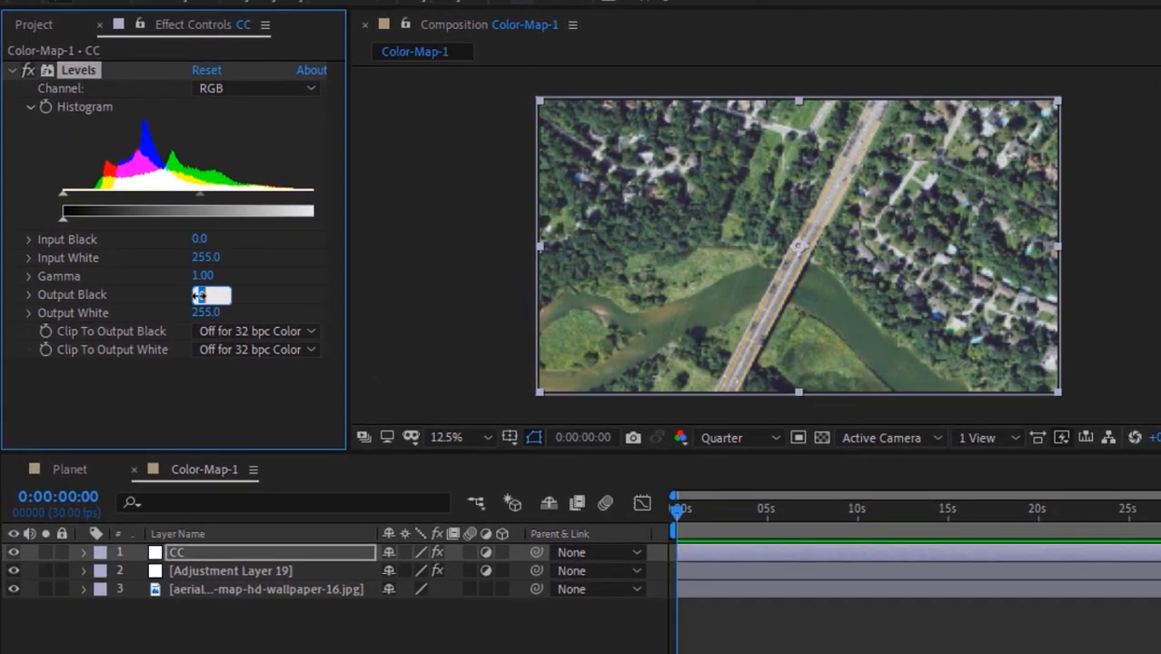
pyautogui.write('40')
pyautogui.press('Return')
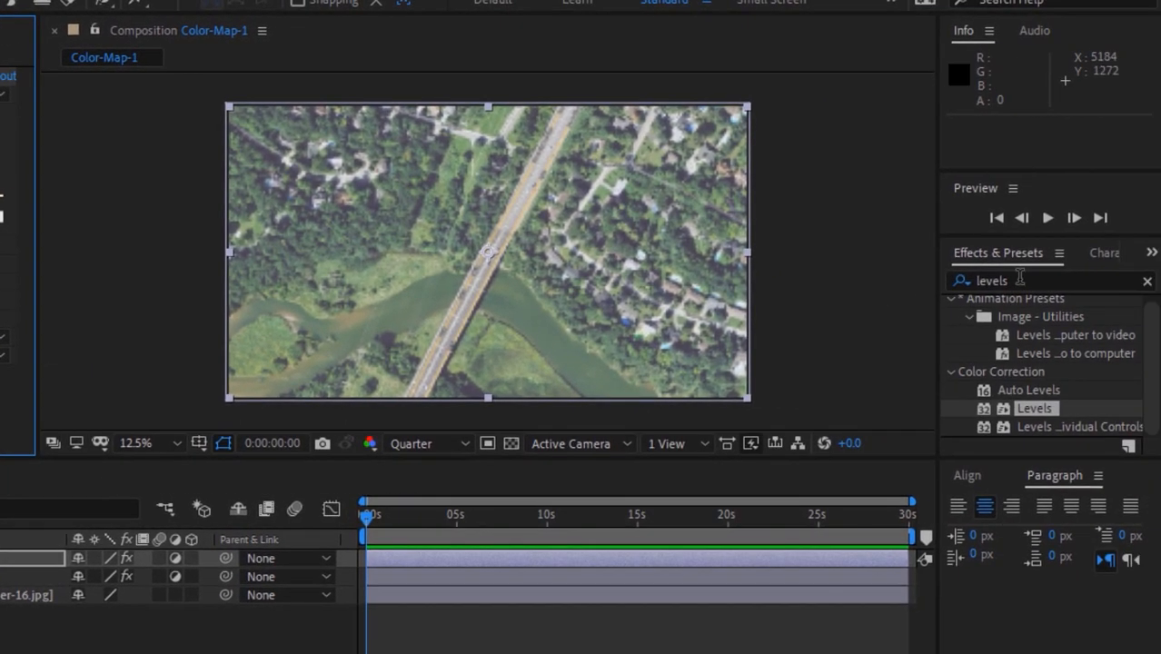
# Apply the Hue/Saturation effect to the CC layer and raise its Master Saturation and Master Lightness.
pyautogui.click(1024, 280)
pyautogui.hotkey('ctrl', 'a')
pyautogui.press('BackSpace')
pyautogui.write('hue')
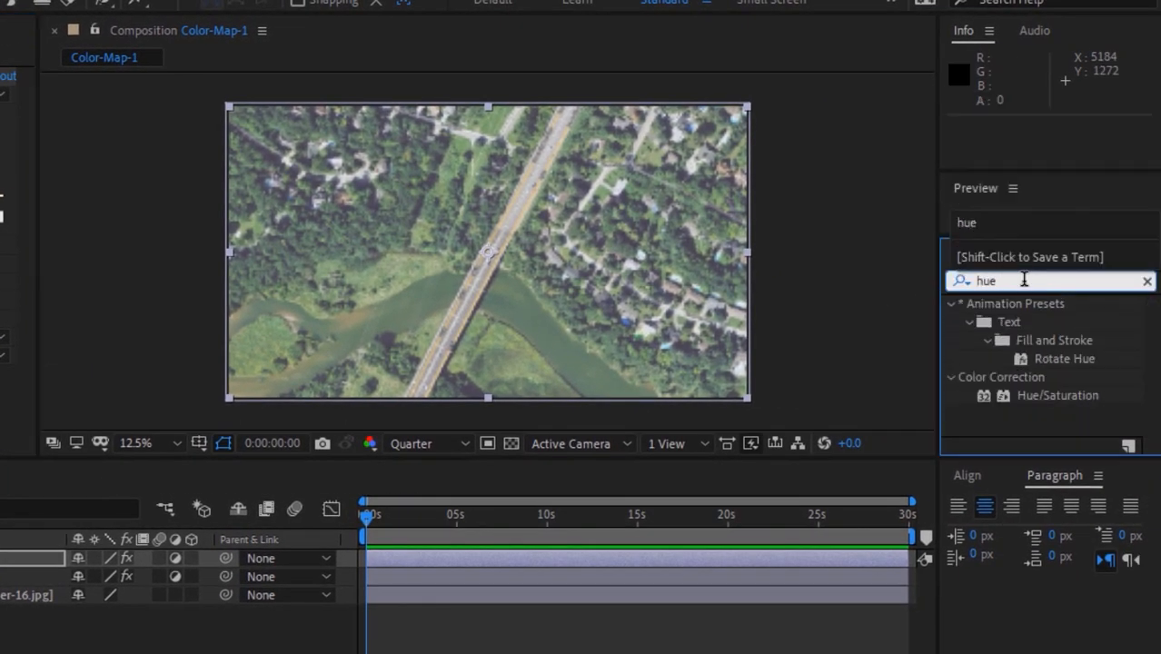
pyautogui.doubleClick(1071, 400)
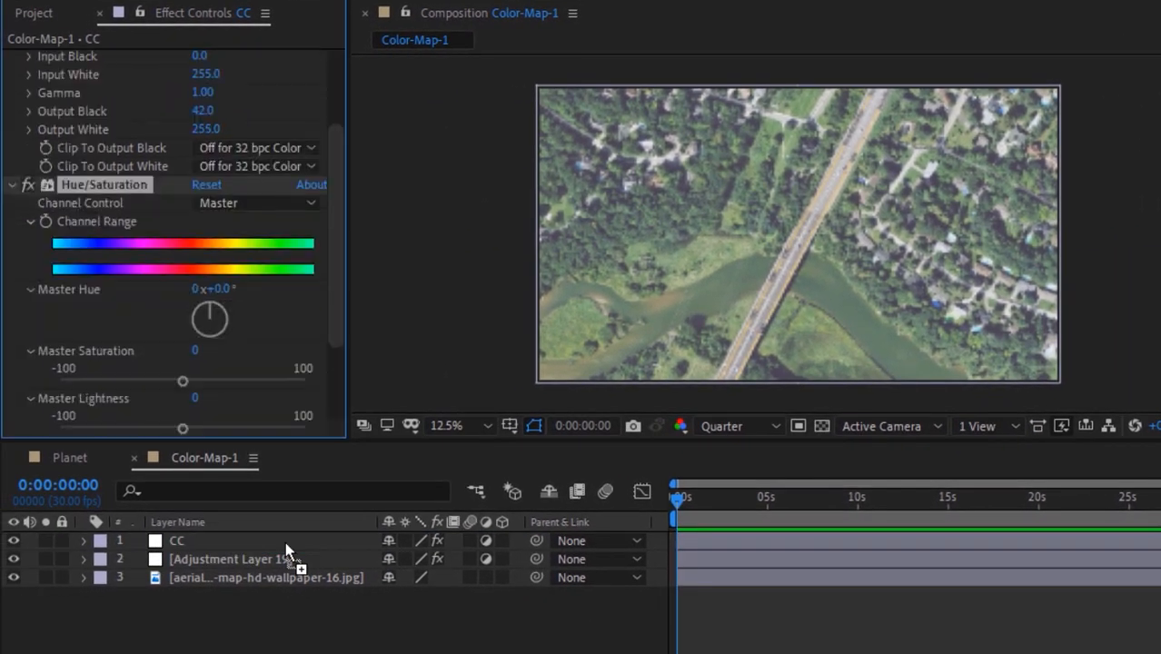
pyautogui.click(194, 277)
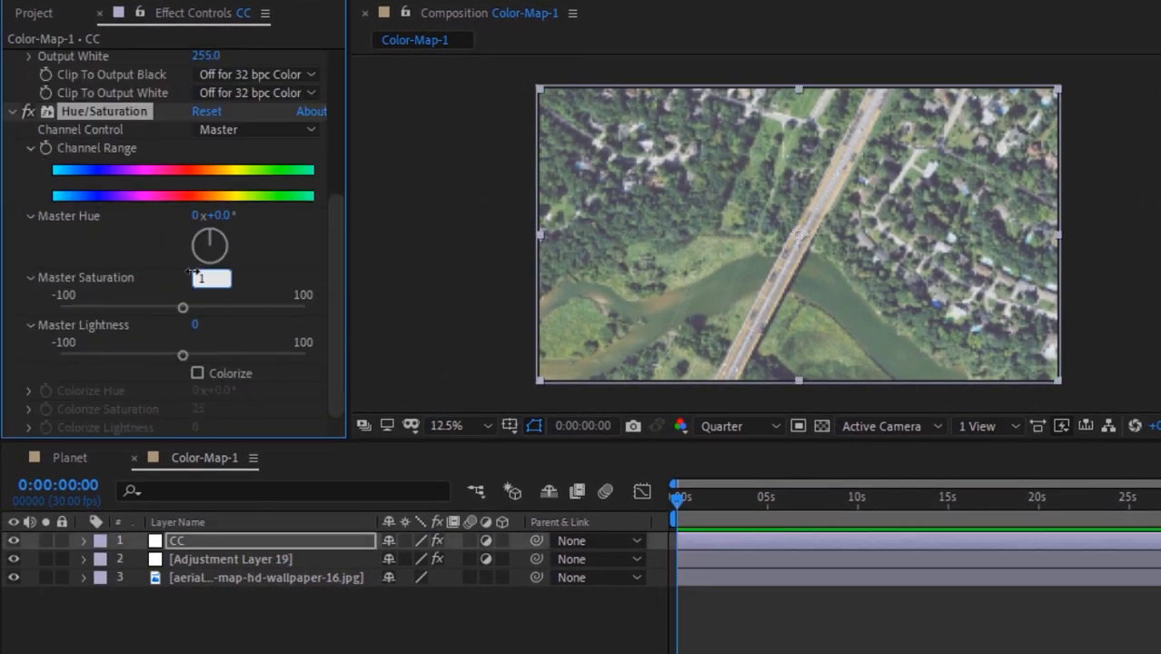
pyautogui.press('Tab')
pyautogui.write('2')
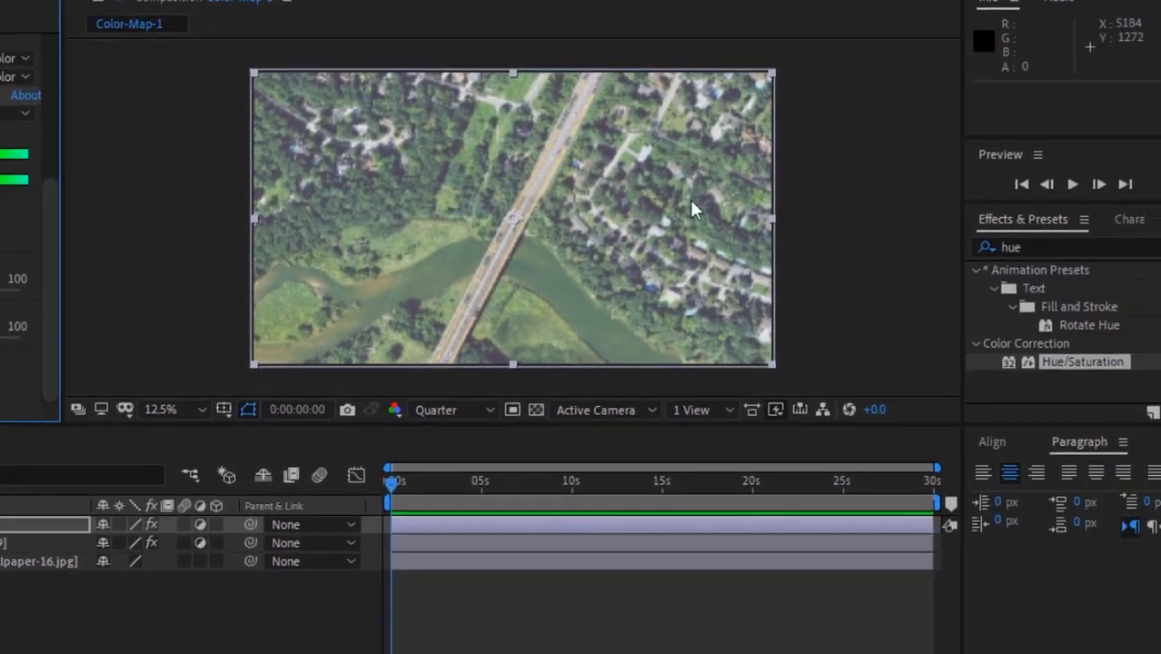
# Apply the Curves effect to the CC layer and bend the red channel into a gentle S-curve.
pyautogui.click(1045, 246)
pyautogui.write('curves')
pyautogui.moveTo(1035, 343); pyautogui.dragTo(37, 524)
pyautogui.click(257, 100)
pyautogui.click(241, 147)
pyautogui.moveTo(248, 234); pyautogui.dragTo(249, 228)
pyautogui.moveTo(135, 350); pyautogui.dragTo(134, 360)
# Subtly adjust the blue channel of the CC layer's Curves effect and bend the green channel into a gentle S-curve.
pyautogui.click(273, 100)
pyautogui.click(265, 195)
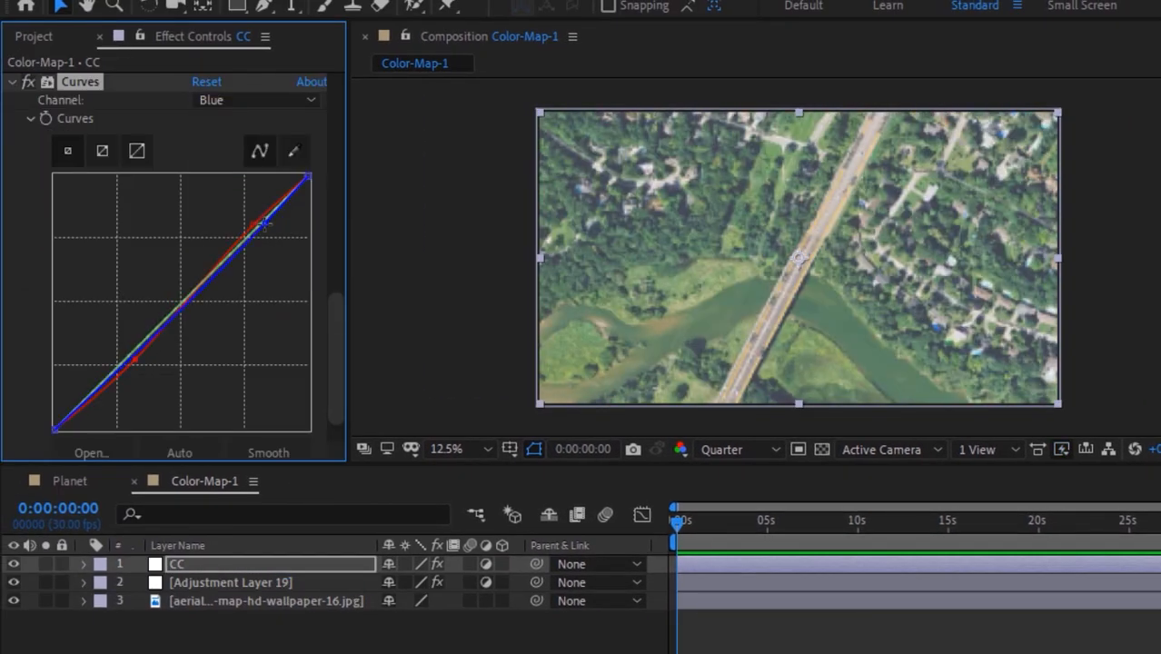
pyautogui.moveTo(250, 237)
pyautogui.mouseDown()
pyautogui.moveTo(228, 288)
pyautogui.moveTo(252, 223)
pyautogui.mouseUp()
pyautogui.click(262, 100)
pyautogui.click(263, 171)
pyautogui.moveTo(134, 359); pyautogui.dragTo(134, 363)
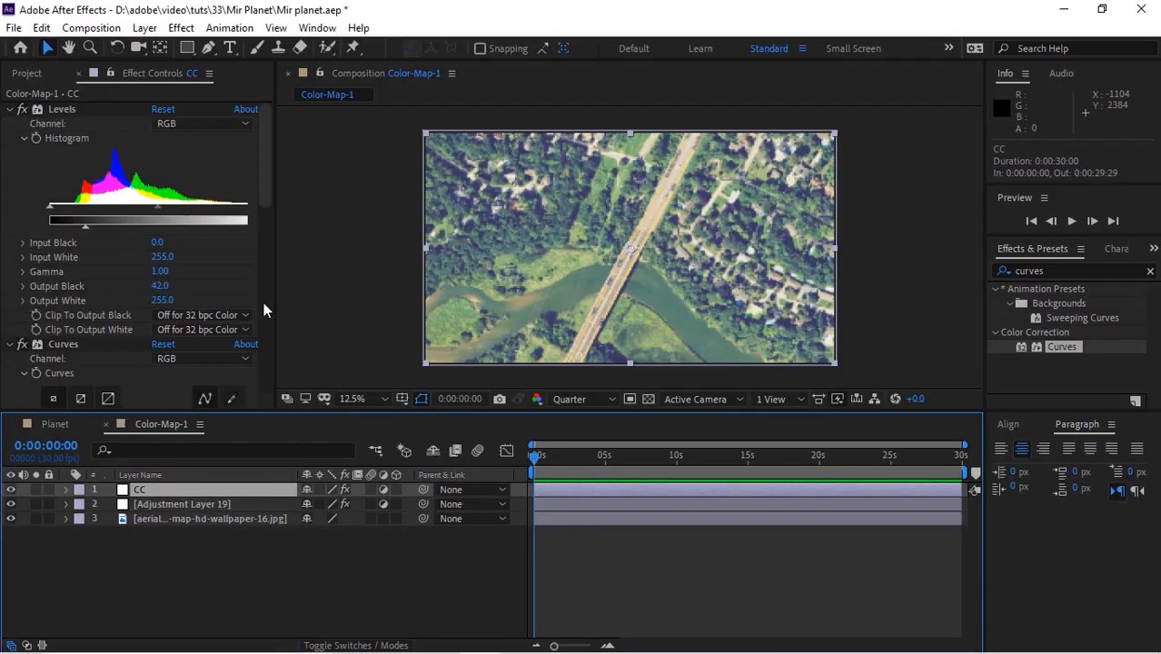
pyautogui.click(265, 301)
# Create a new composition named Color-Map-2 at 3840 × 2160 px, 30 frames per second and 30 seconds long.
pyautogui.click(100, 41)
pyautogui.click(116, 58)
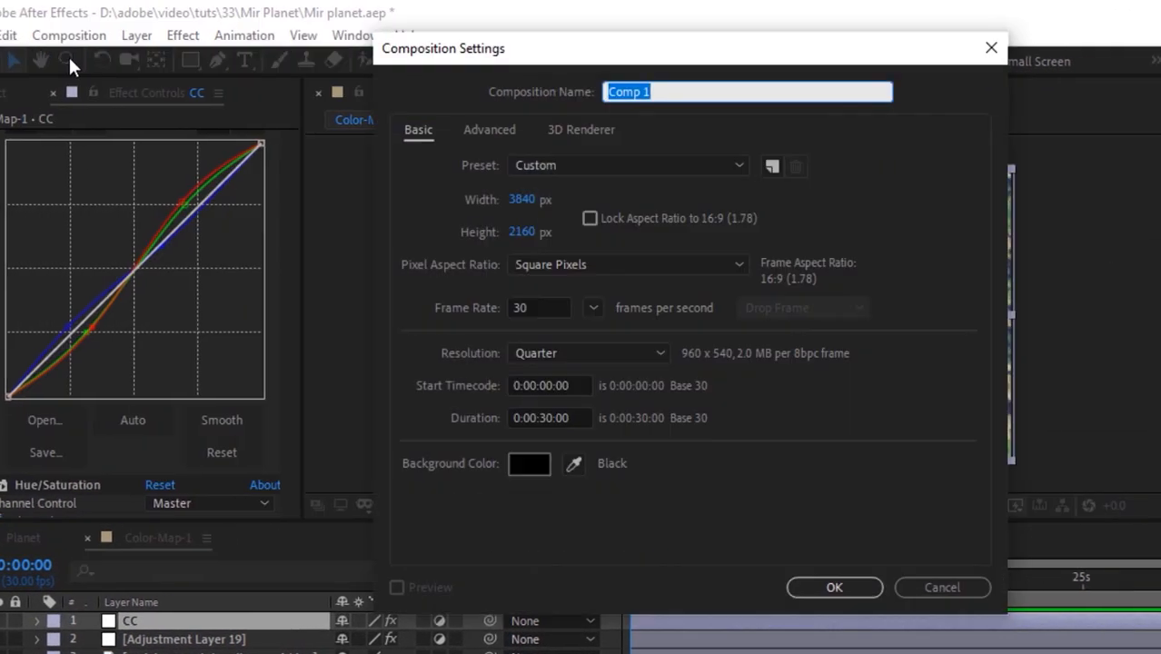
pyautogui.write('Color')
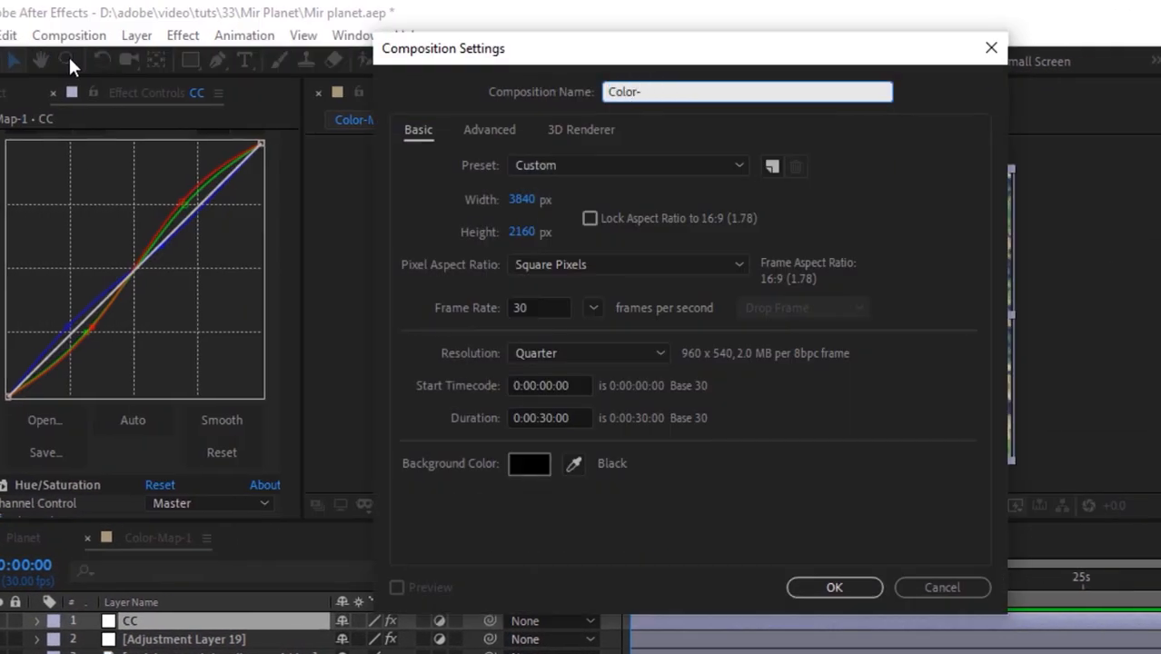
pyautogui.write('-Map-2')
pyautogui.press('Return')
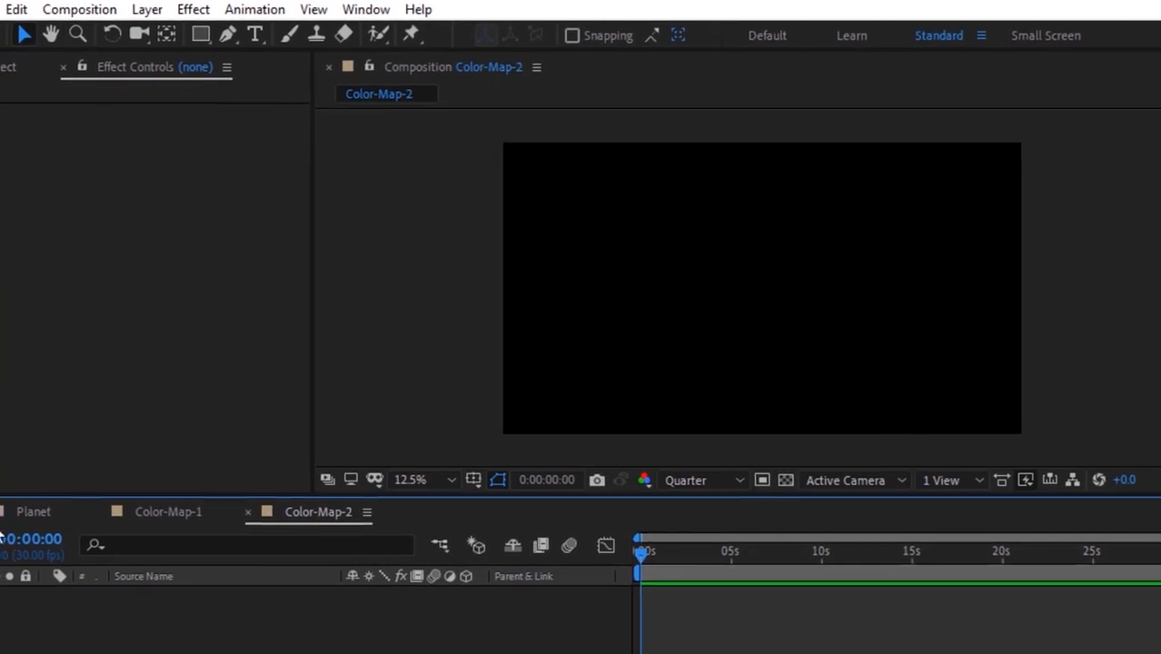
# Add a composition-sized solid layer in white (FFFFFF) to Color-Map-2.
pyautogui.rightClick(199, 536)
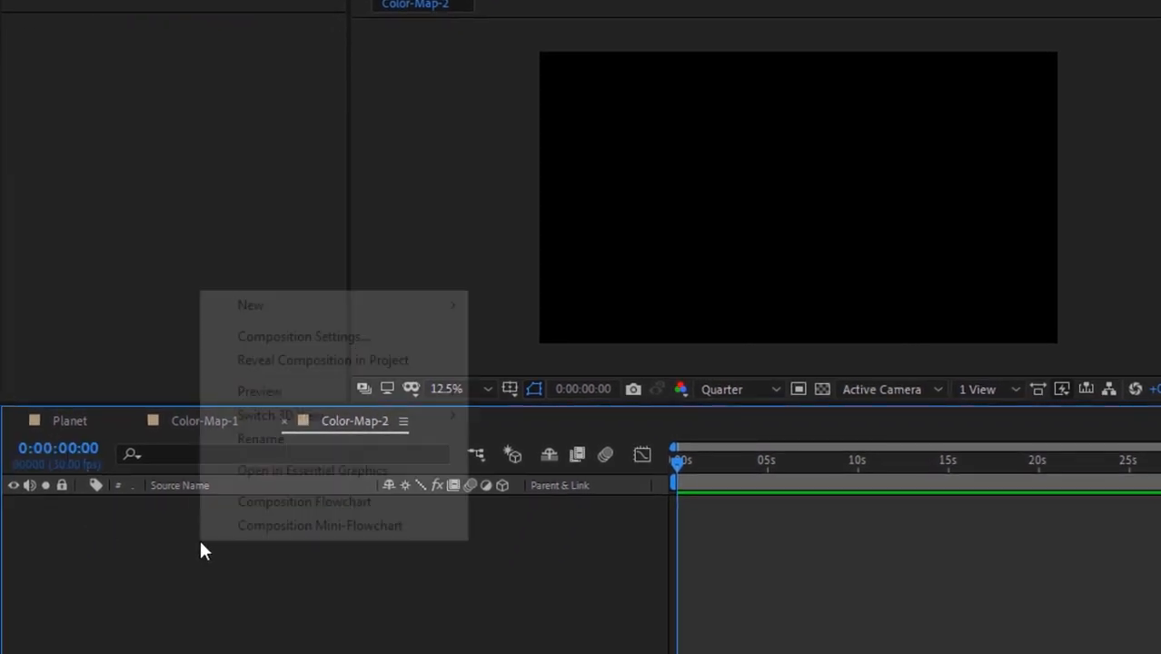
pyautogui.moveTo(354, 307)
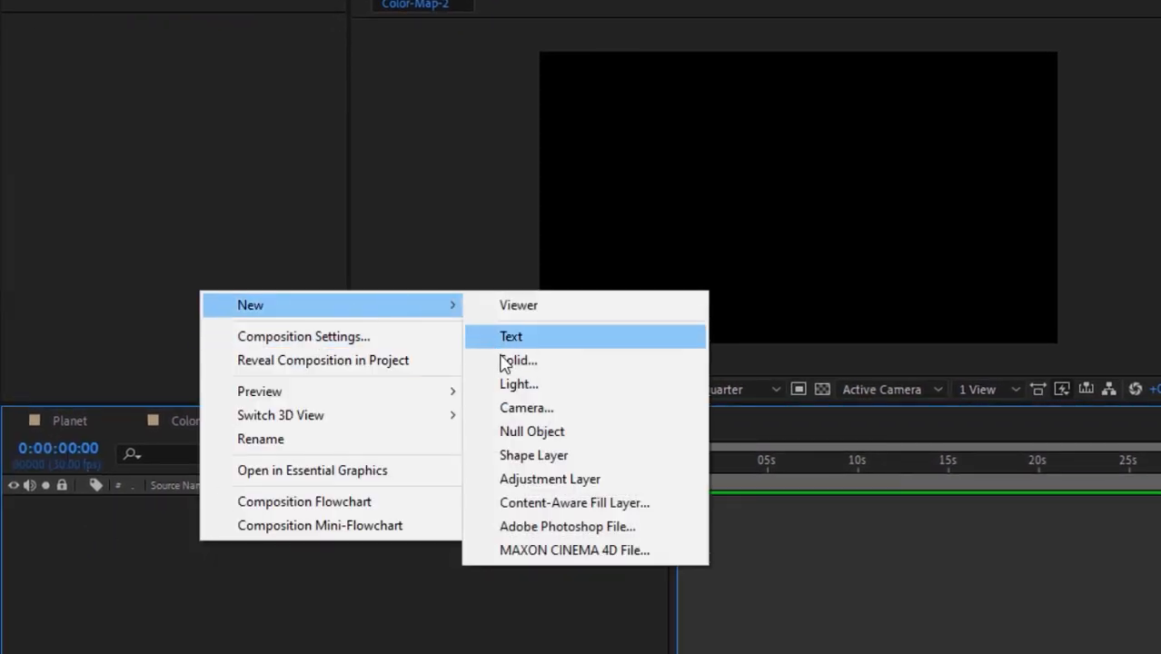
pyautogui.click(517, 361)
pyautogui.click(725, 316)
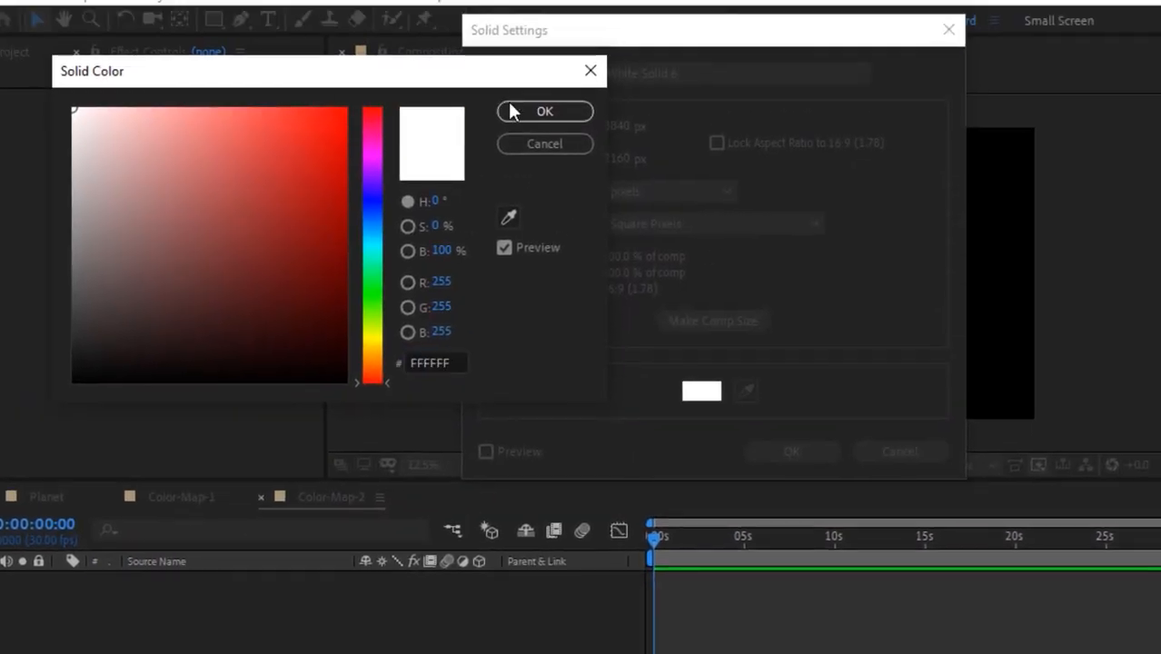
pyautogui.click(571, 41)
pyautogui.click(792, 451)
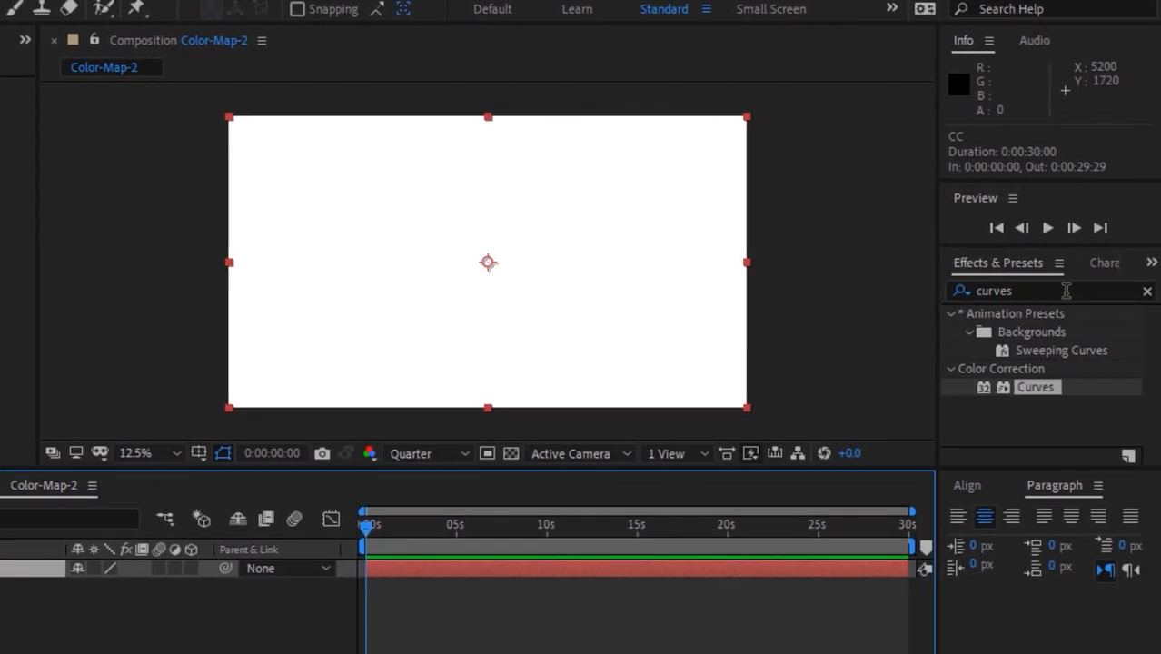
# Apply the Fractal Noise effect to the white solid in Color-Map-2 and set its Contrast to 58.
pyautogui.click(1066, 290)
pyautogui.write('fract')
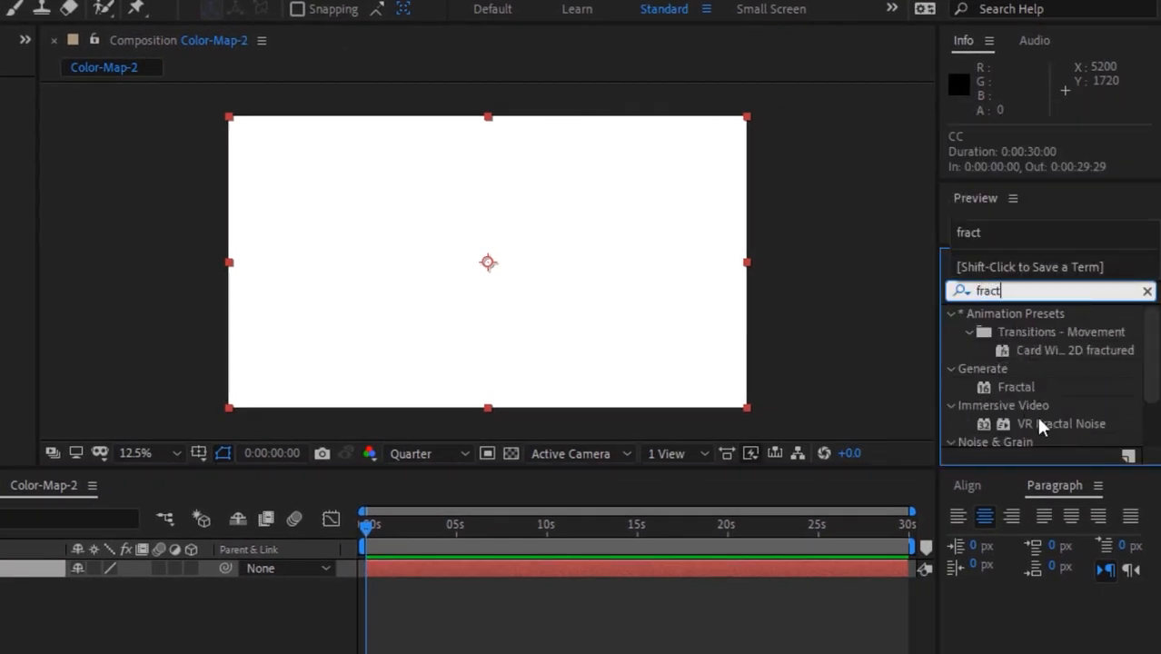
pyautogui.scroll(-3, 1153, 429)
pyautogui.moveTo(1063, 407); pyautogui.dragTo(585, 342)
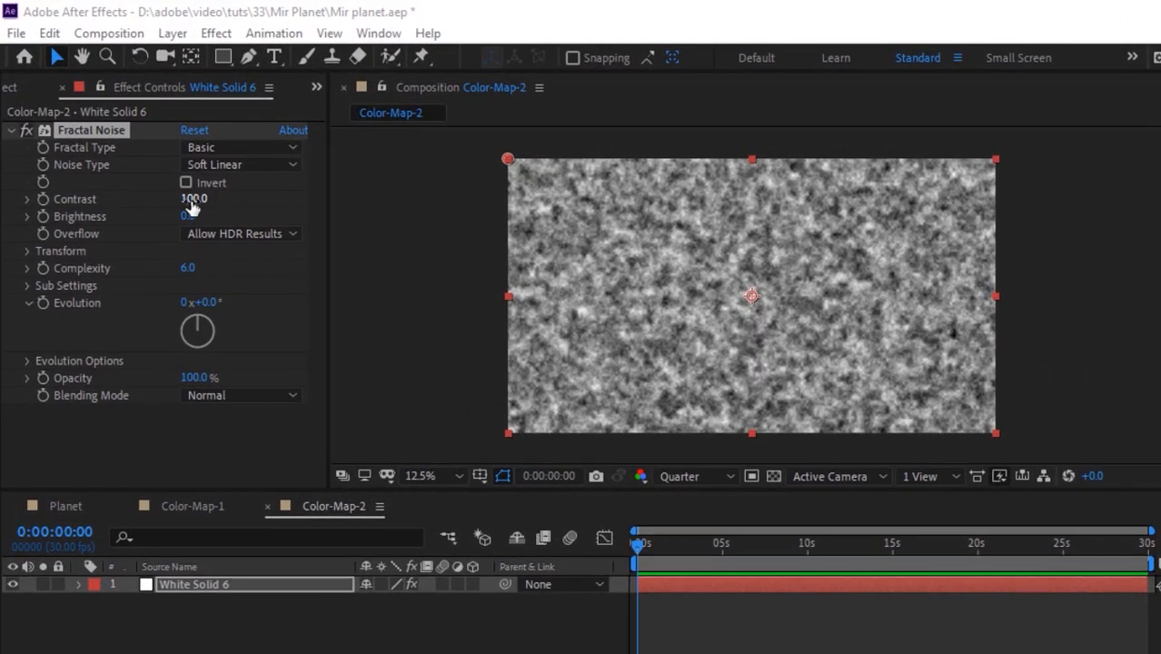
pyautogui.click(205, 153)
pyautogui.write('50')
pyautogui.press('Return')
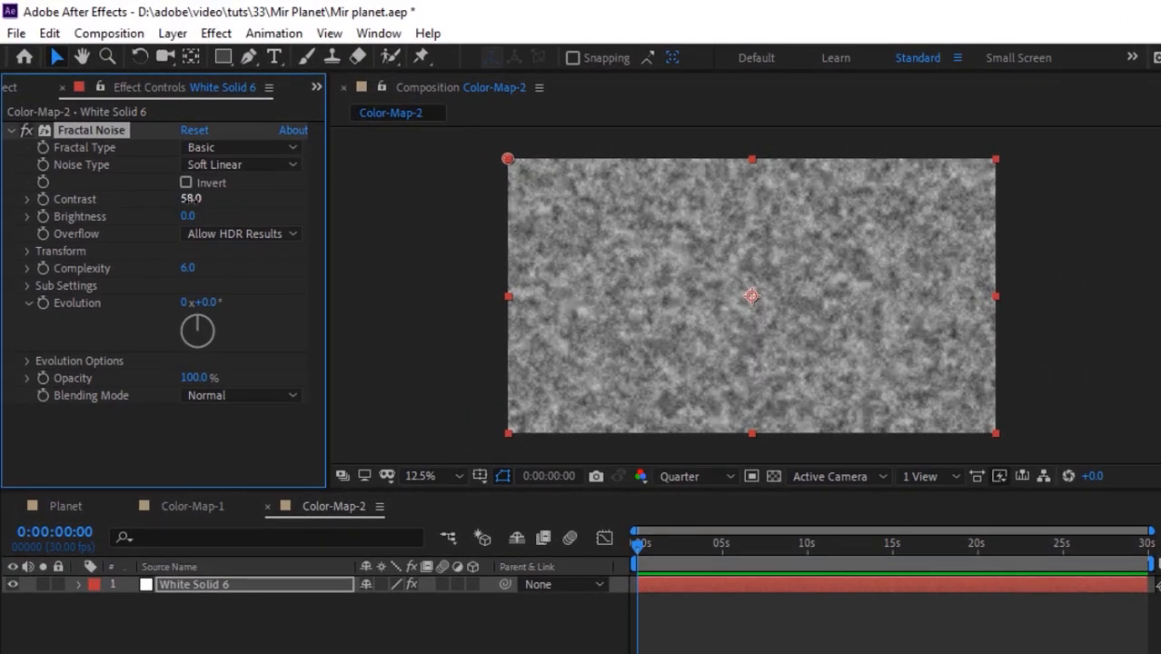
# Set the Fractal Noise transform Scale to 617 and its Complexity to 13.5.
pyautogui.click(27, 252)
pyautogui.click(194, 305)
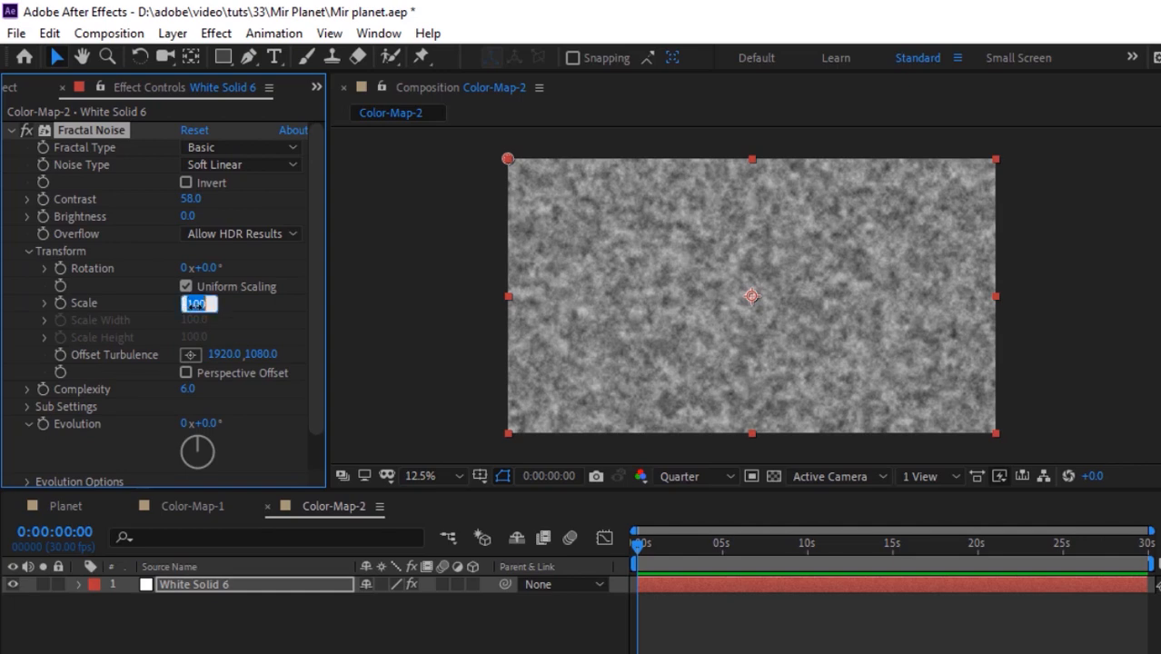
pyautogui.press('Return')
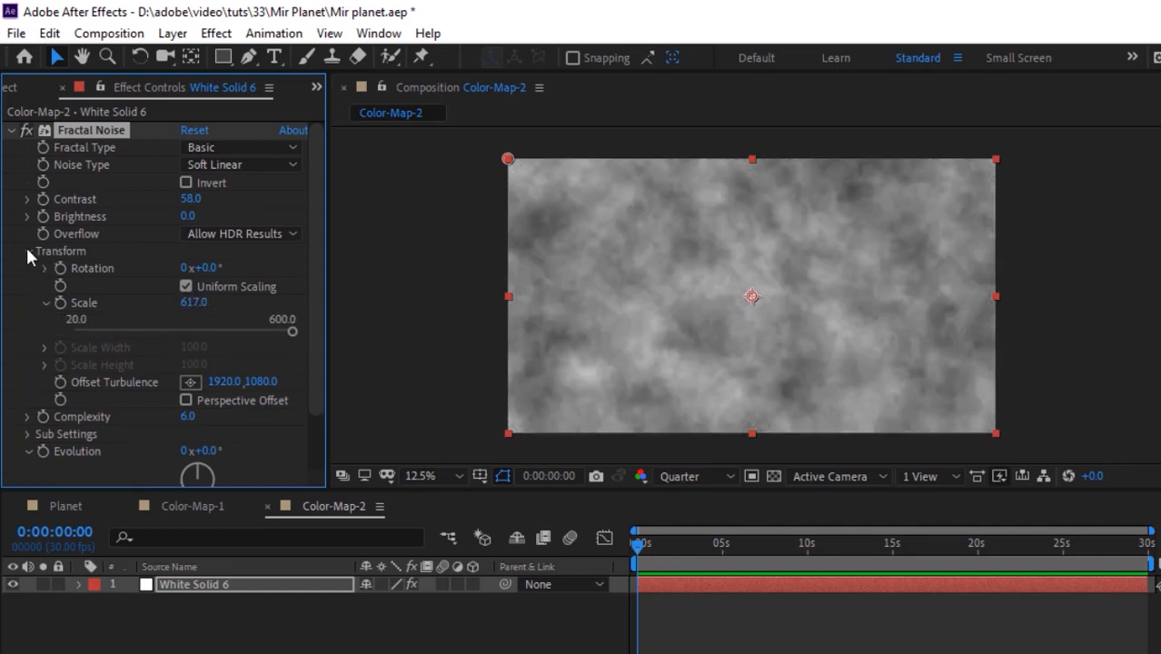
pyautogui.click(27, 250)
pyautogui.click(187, 268)
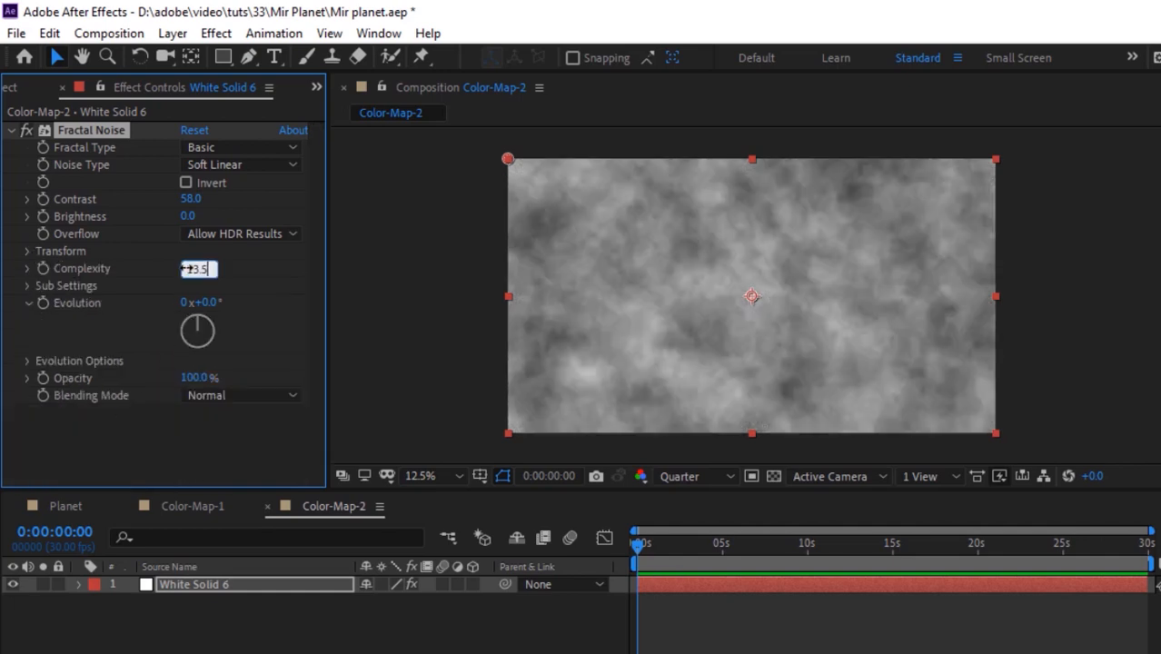
pyautogui.write('13.5')
pyautogui.press('Return')
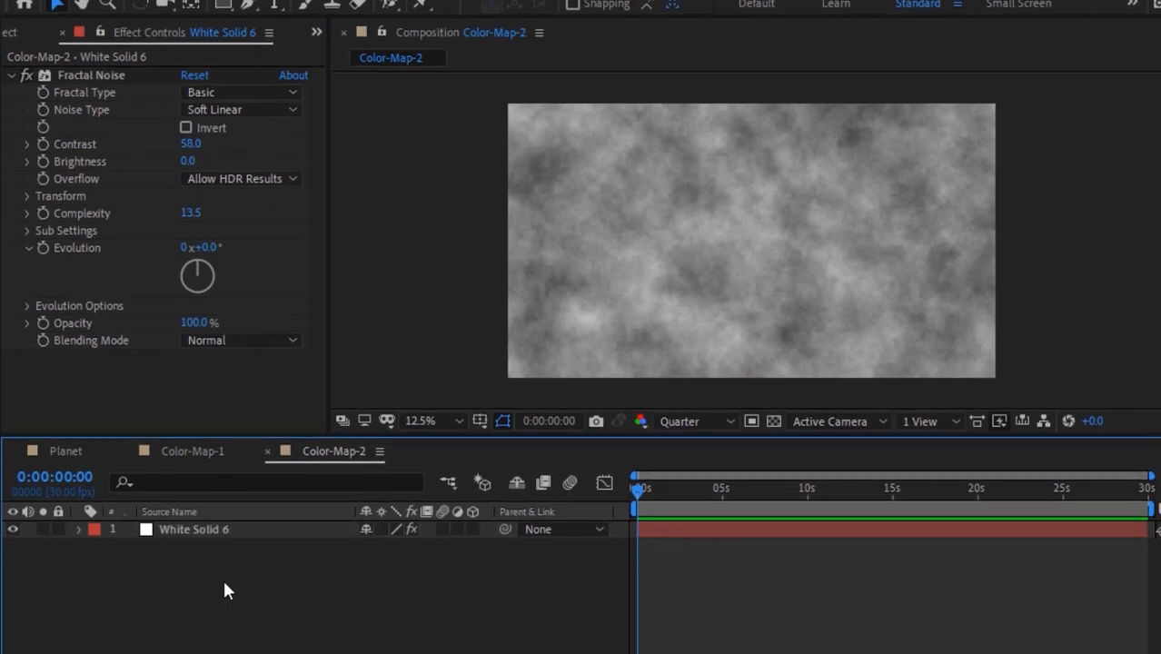
# Add an adjustment layer above the white solid and apply the Color Key effect to it.
pyautogui.rightClick(225, 645)
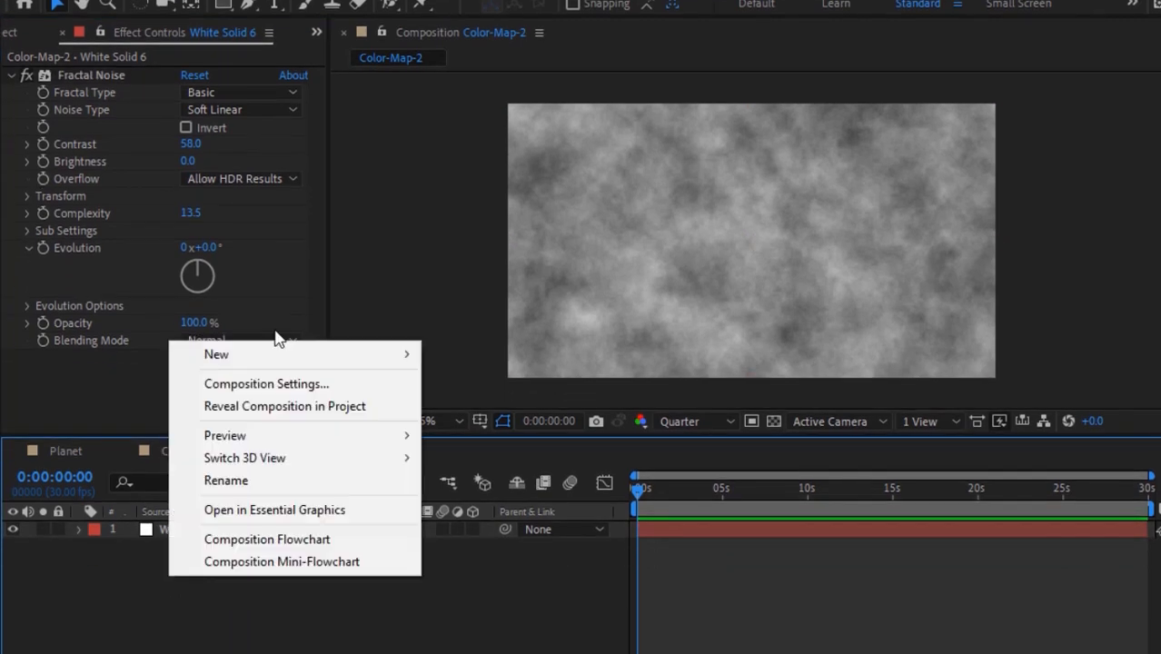
pyautogui.moveTo(331, 413)
pyautogui.click(506, 517)
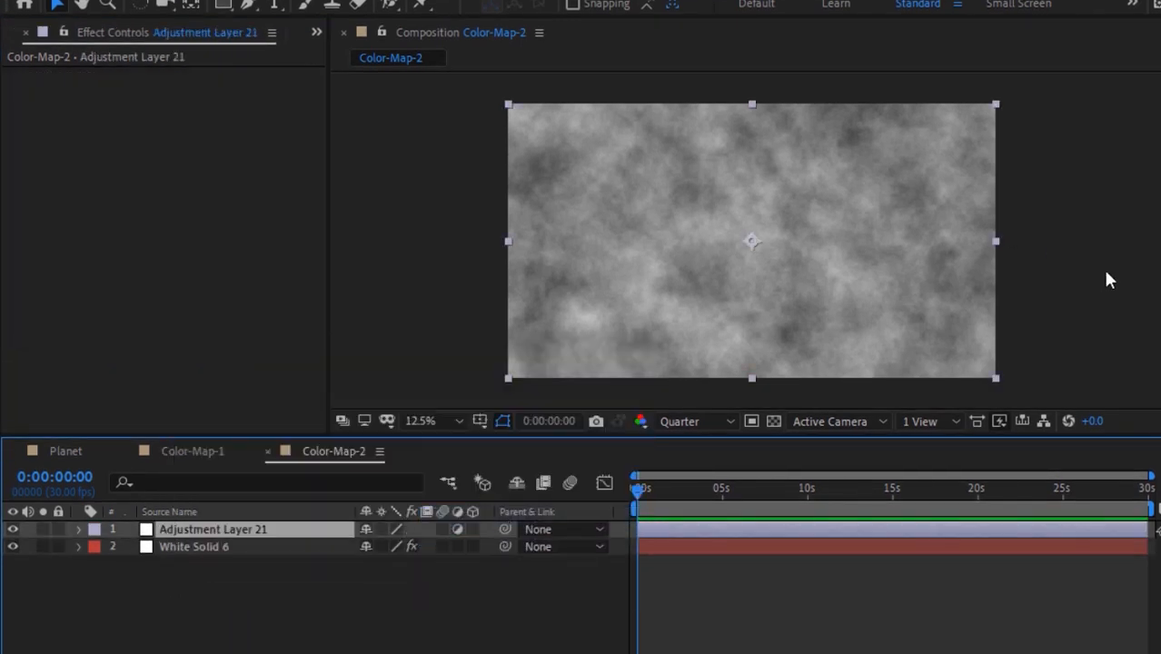
pyautogui.click(1060, 288)
pyautogui.write('color k')
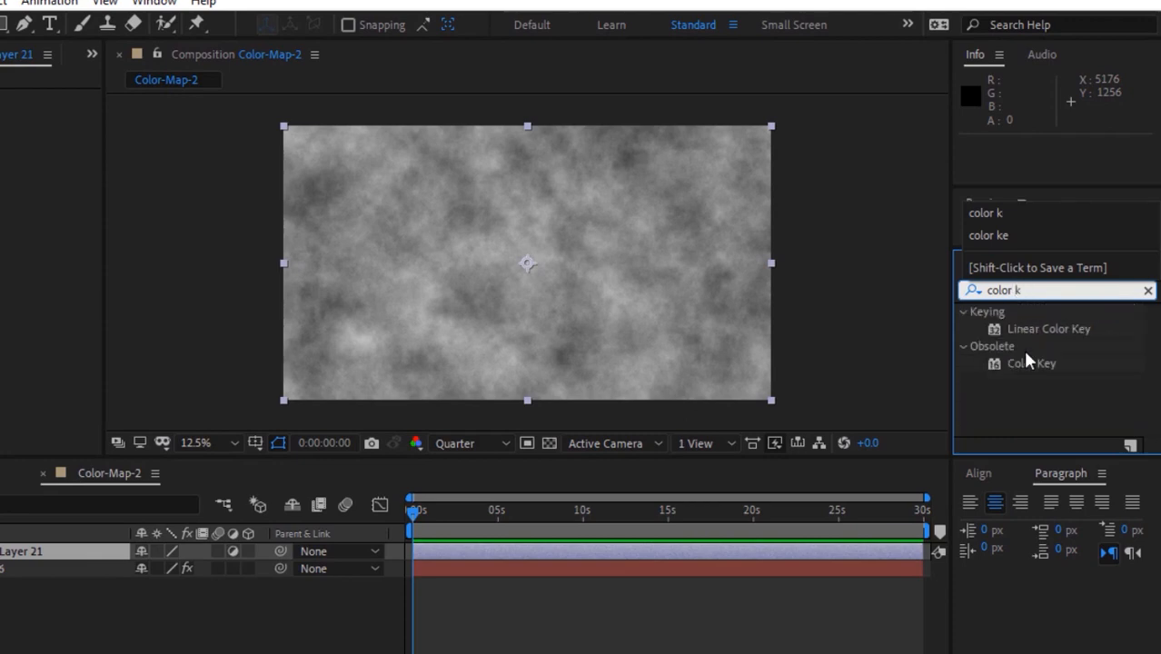
pyautogui.moveTo(1027, 361); pyautogui.dragTo(73, 552)
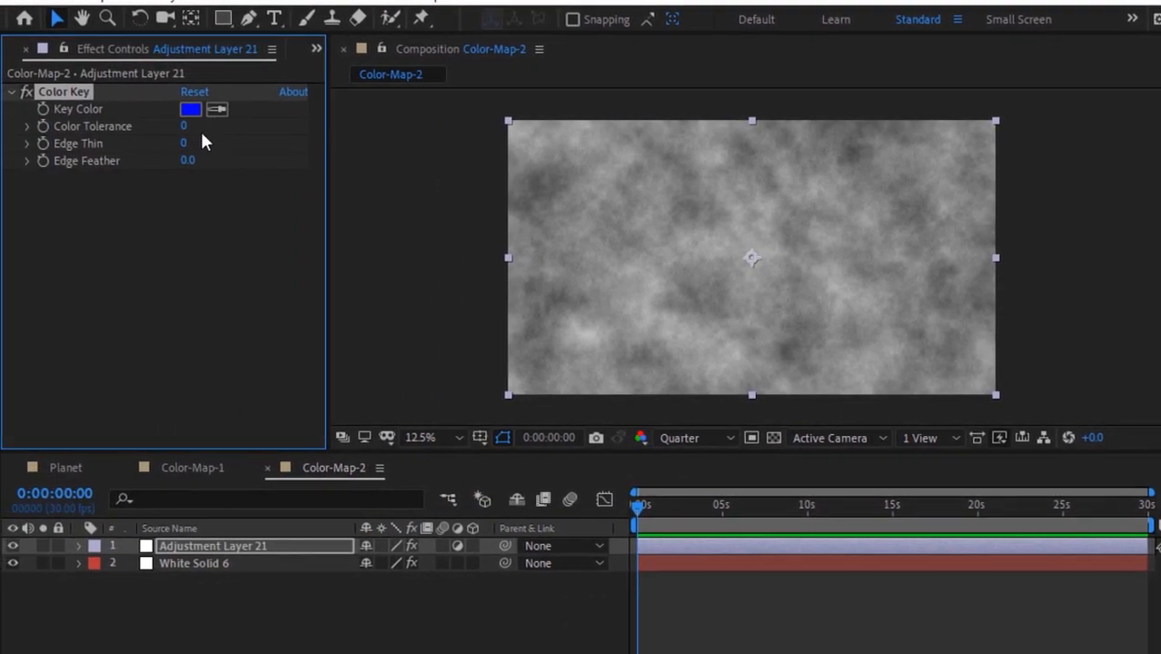
# Set the Color Key effect's Key Color to black and its Color Tolerance to 254.
pyautogui.click(190, 109)
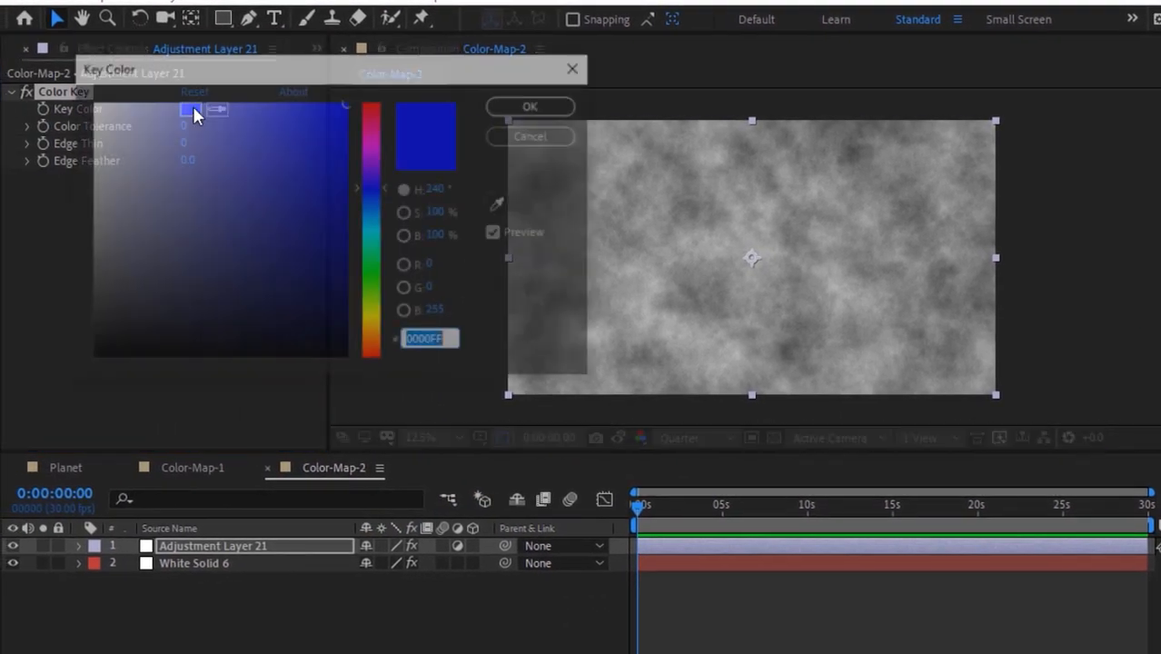
pyautogui.click(181, 269)
pyautogui.click(93, 355)
pyautogui.click(567, 107)
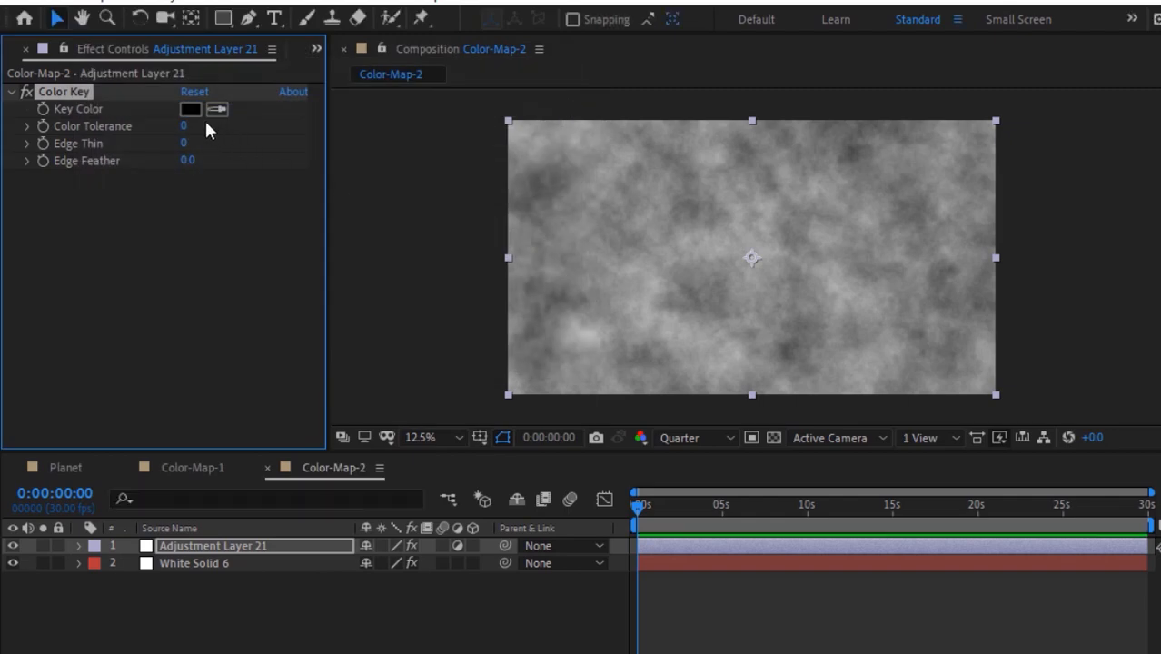
pyautogui.click(185, 125)
pyautogui.write('244')
pyautogui.press('BackSpace')
pyautogui.press('BackSpace')
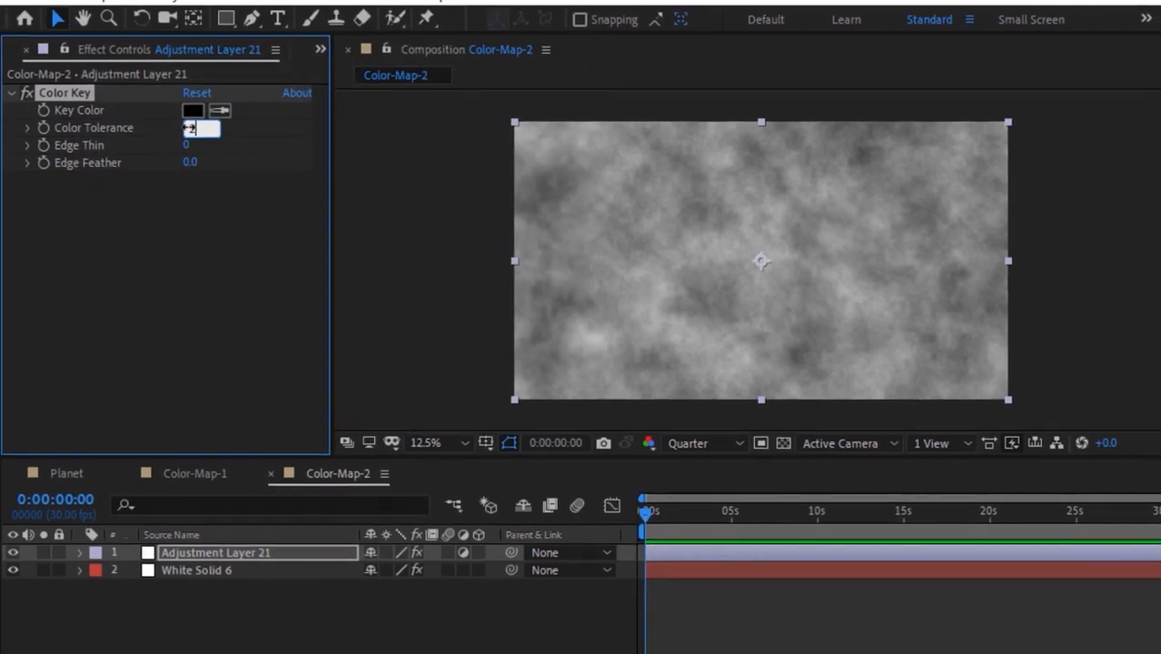
pyautogui.write('54')
pyautogui.press('Return')
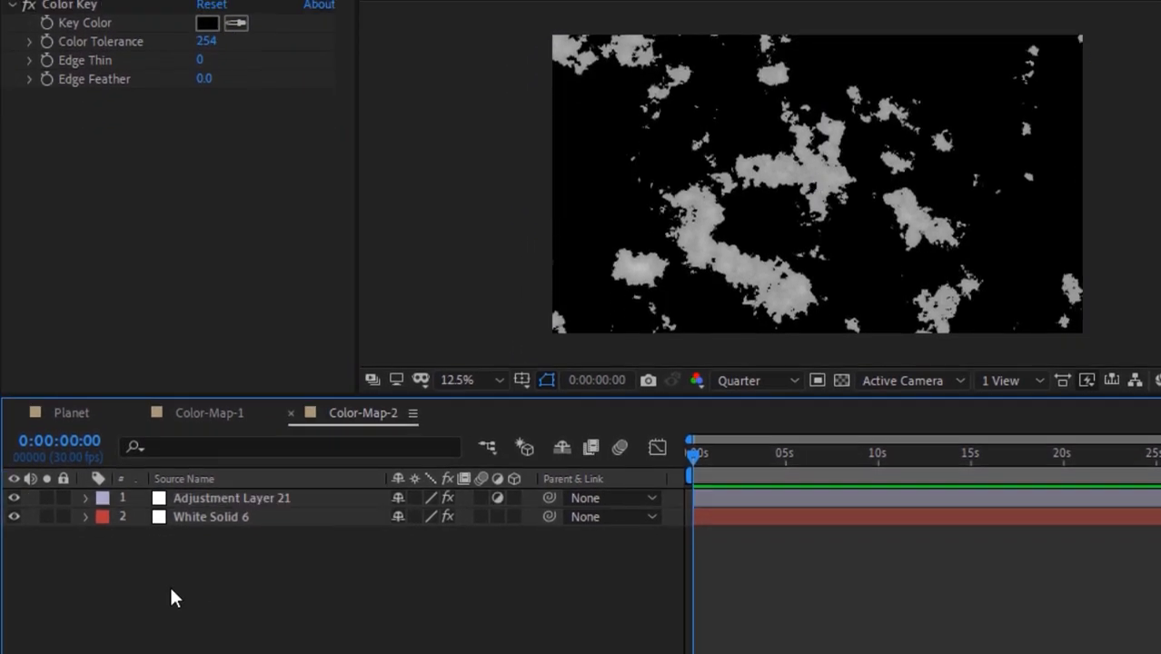
# Add a second adjustment layer on top of Color-Map-2 and apply the Stylize Mosaic effect to it.
pyautogui.rightClick(171, 593)
pyautogui.moveTo(279, 347)
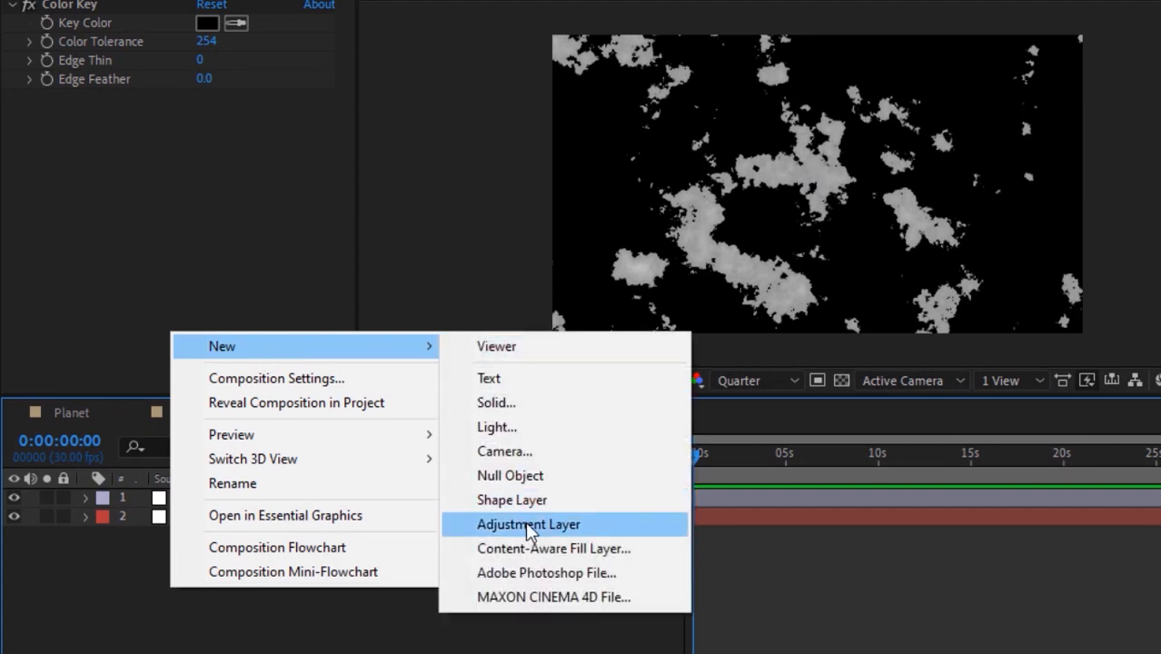
pyautogui.click(527, 525)
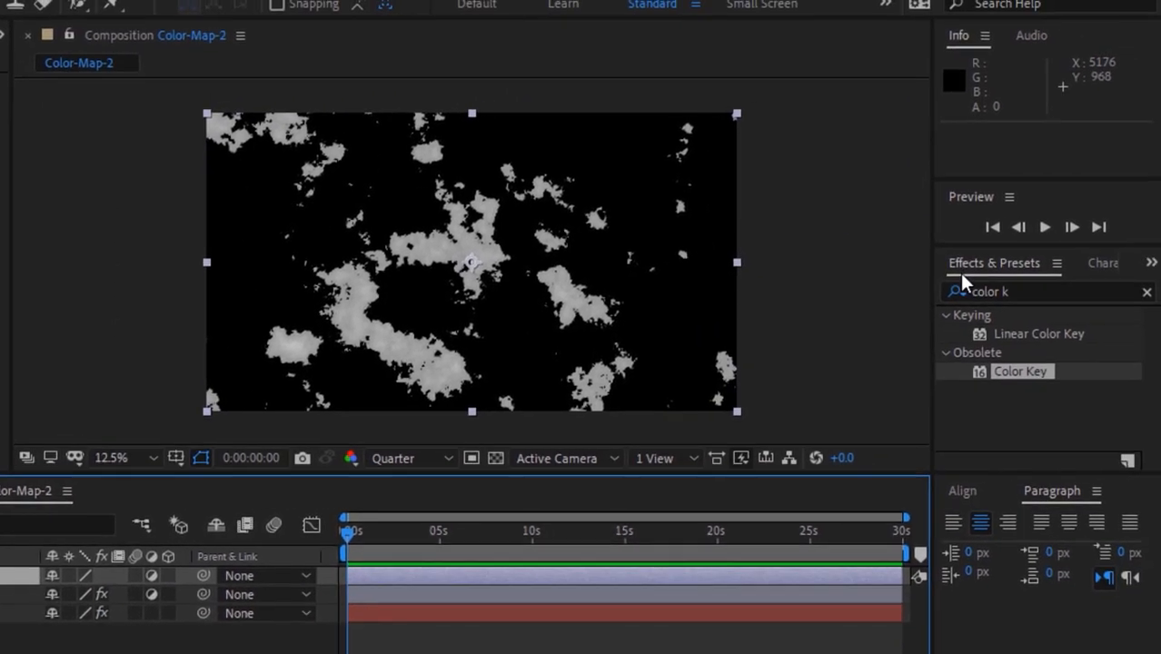
pyautogui.hotkey('ctrl', 'a')
pyautogui.press('BackSpace')
pyautogui.write('m')
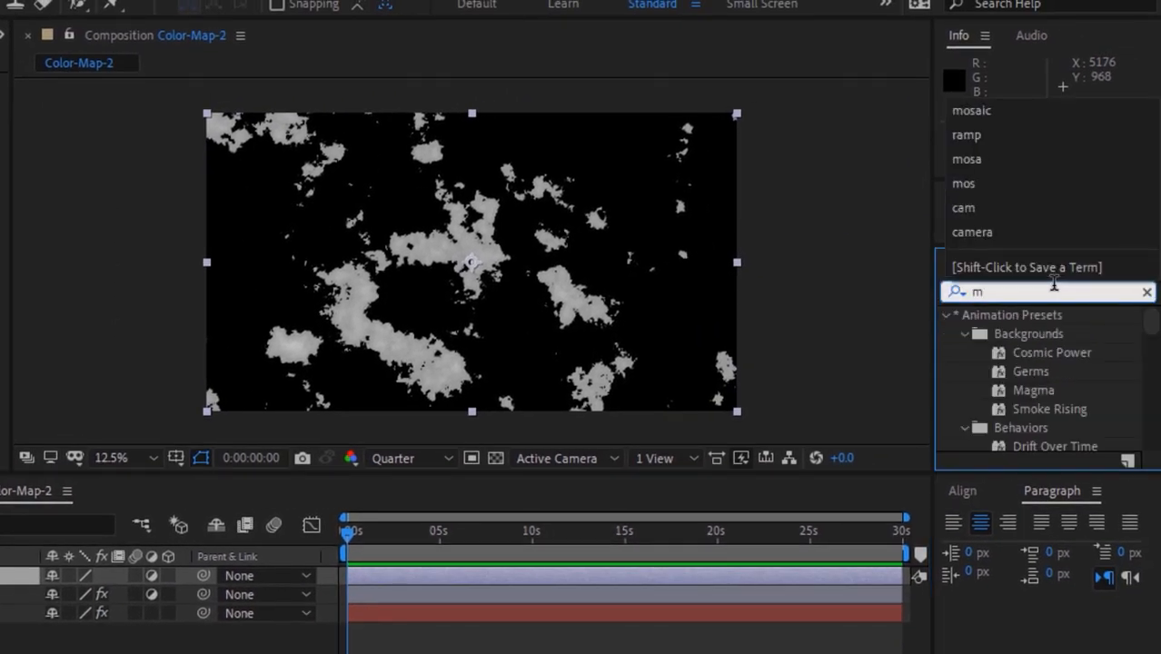
pyautogui.write('osa')
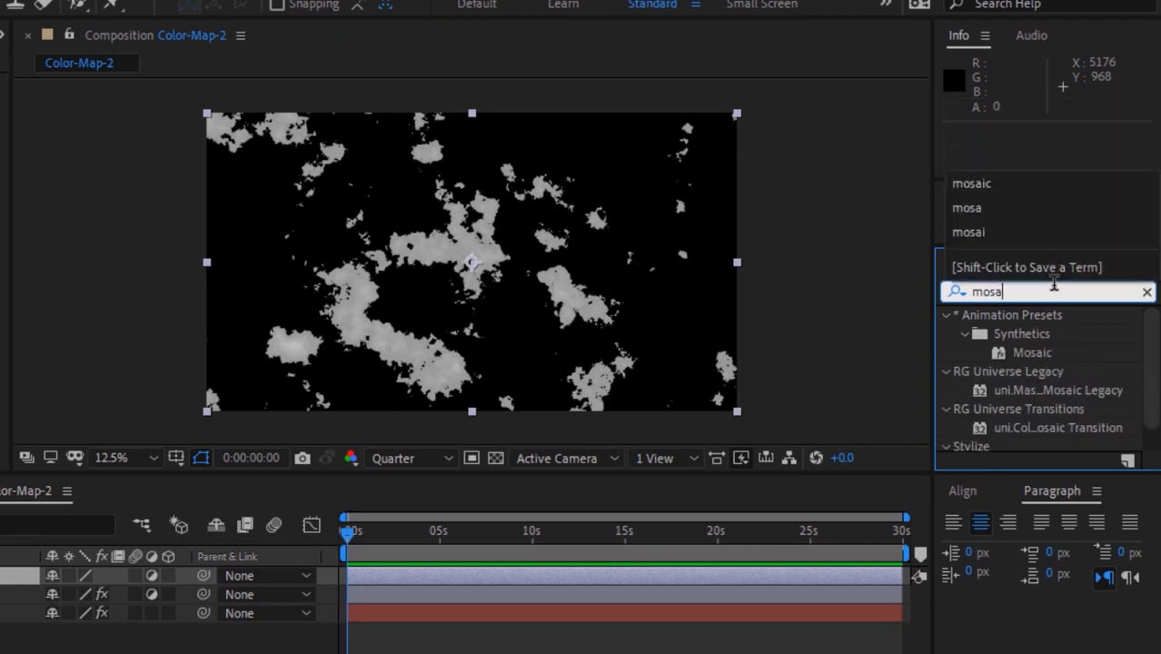
pyautogui.moveTo(1153, 424); pyautogui.dragTo(1133, 460)
pyautogui.moveTo(1030, 442); pyautogui.dragTo(19, 580)
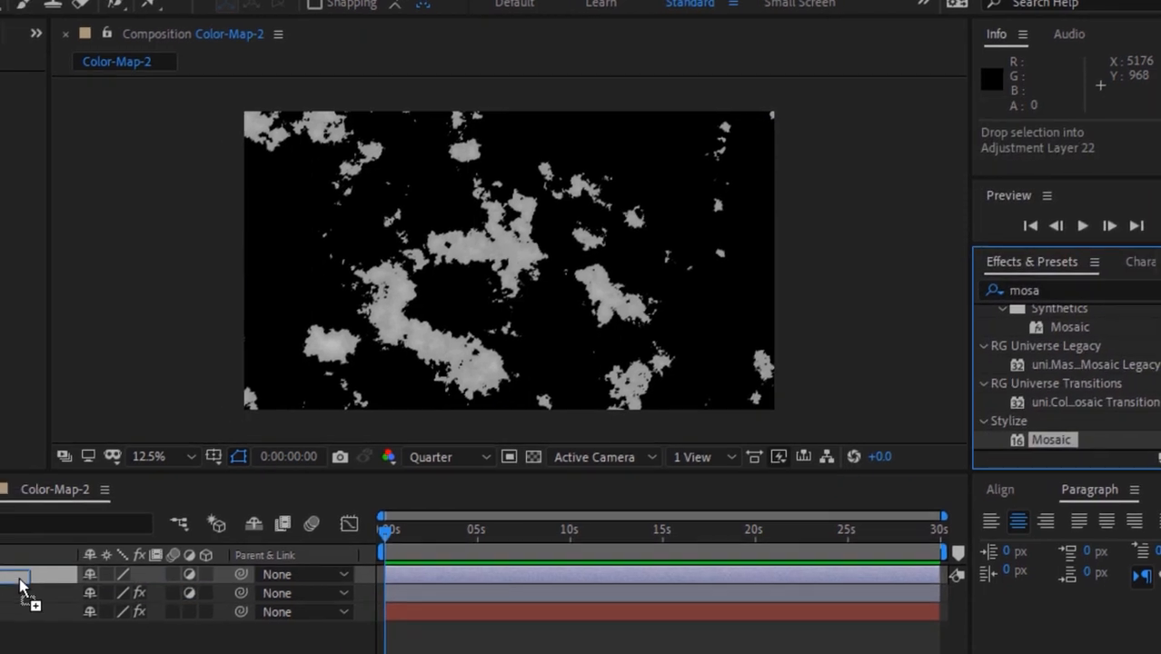
# Set the Mosaic effect to 254 horizontal and 144 vertical blocks with Sharp Colors enabled.
pyautogui.click(207, 89)
pyautogui.write('25')
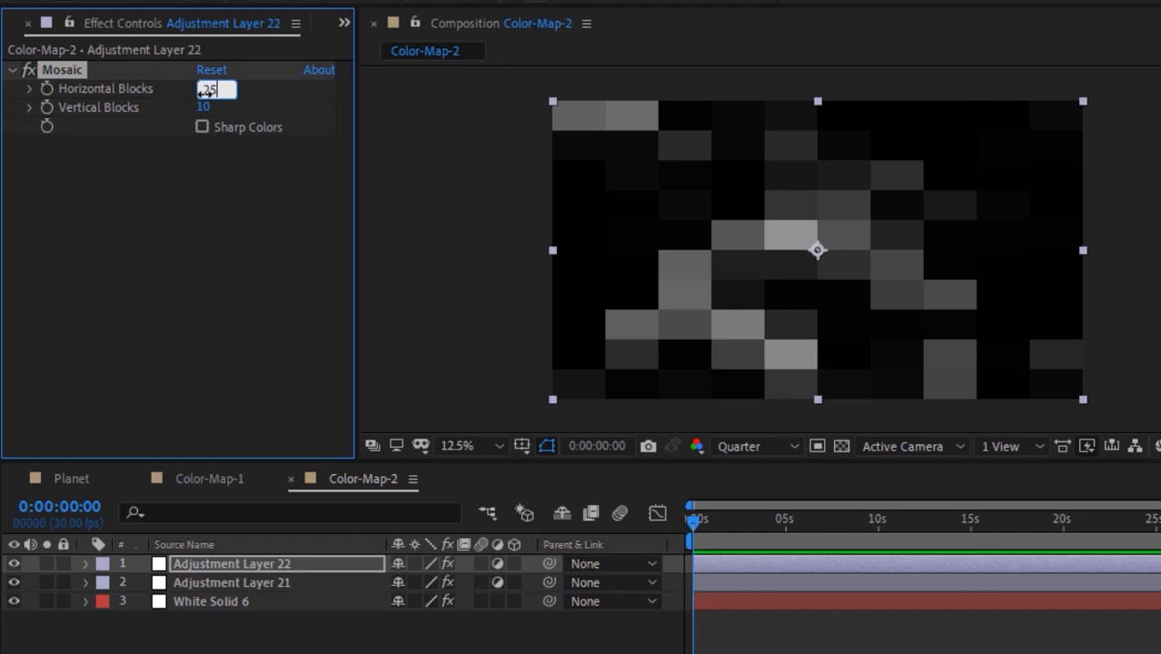
pyautogui.write('4')
pyautogui.press('Tab')
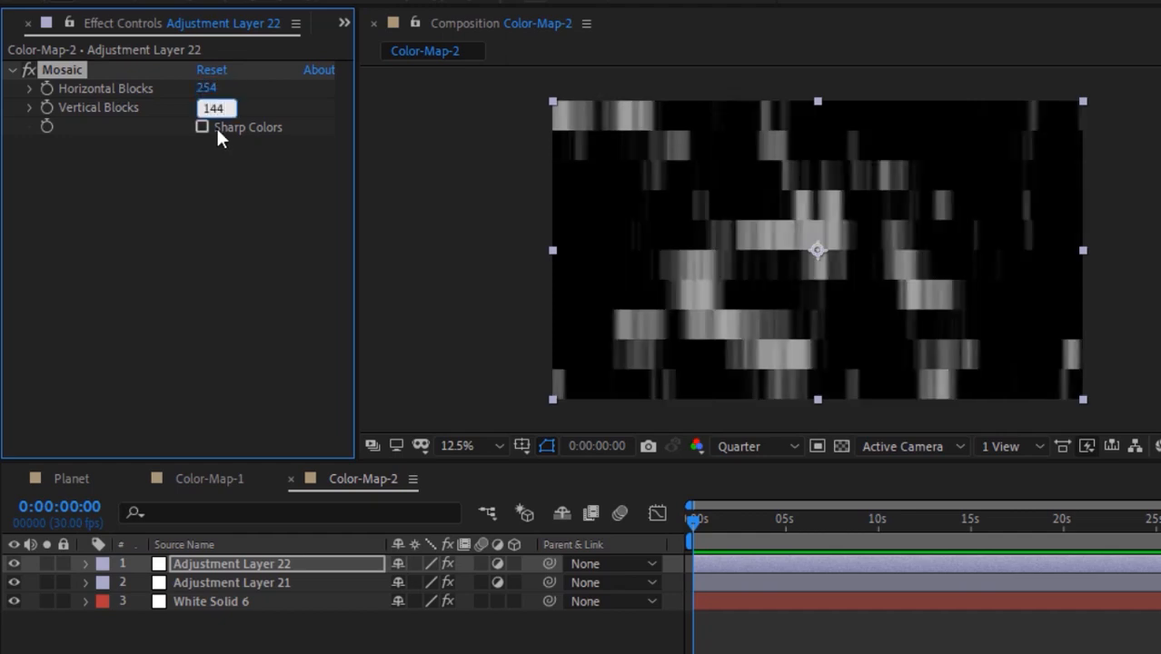
pyautogui.click(203, 127)
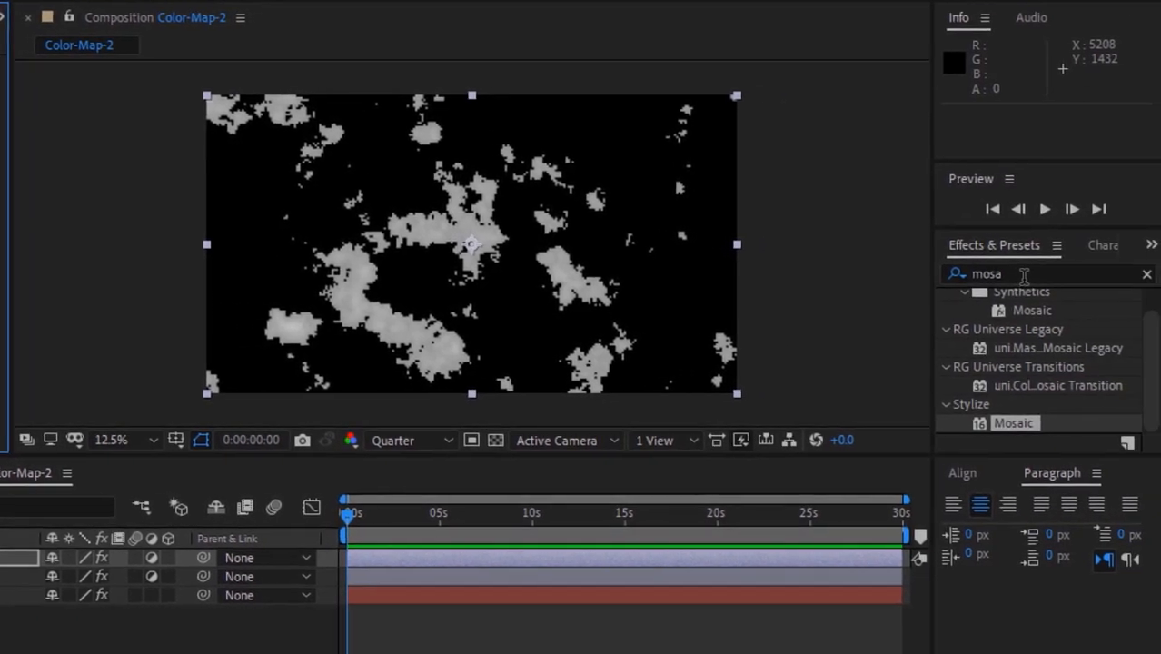
# Apply the Levels effect to the adjustment layer with the Mosaic effect and set Input White to 9.
pyautogui.click(1023, 275)
pyautogui.press('BackSpace')
pyautogui.write('lev')
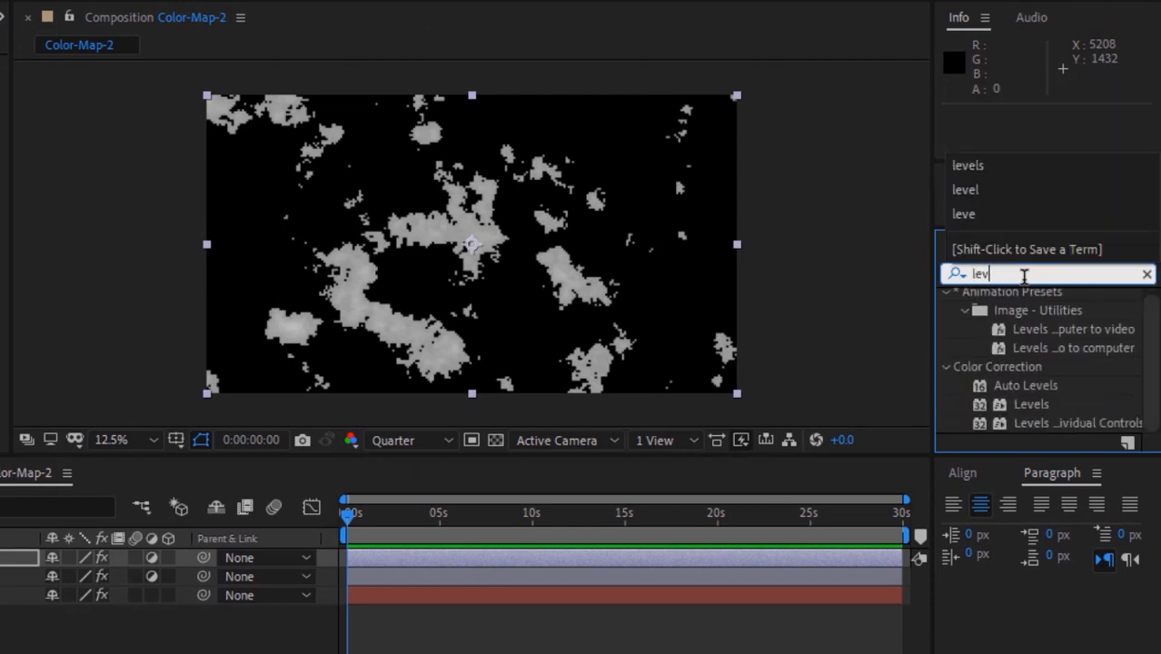
pyautogui.write('els')
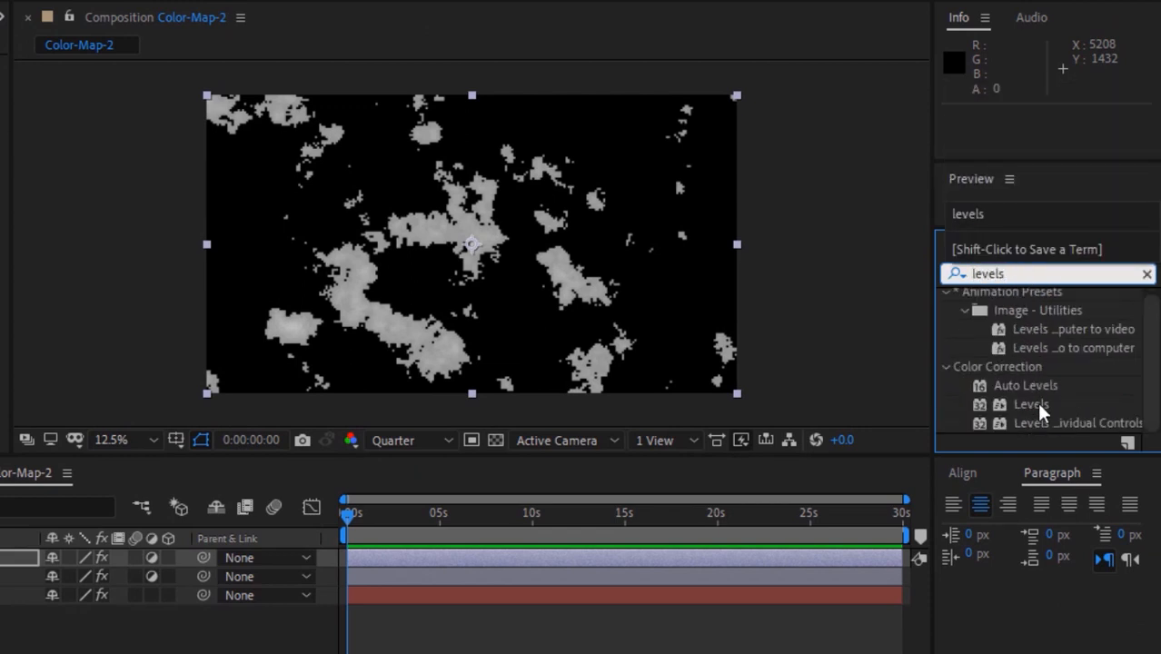
pyautogui.moveTo(1040, 406); pyautogui.dragTo(270, 554)
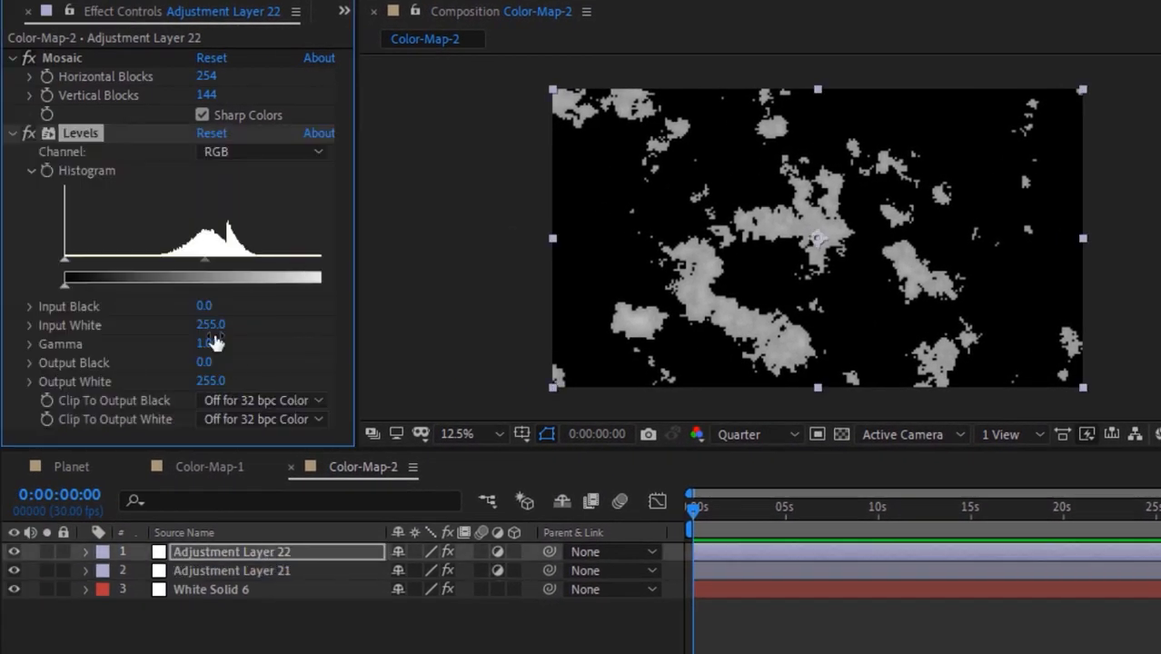
pyautogui.click(210, 324)
pyautogui.write('9')
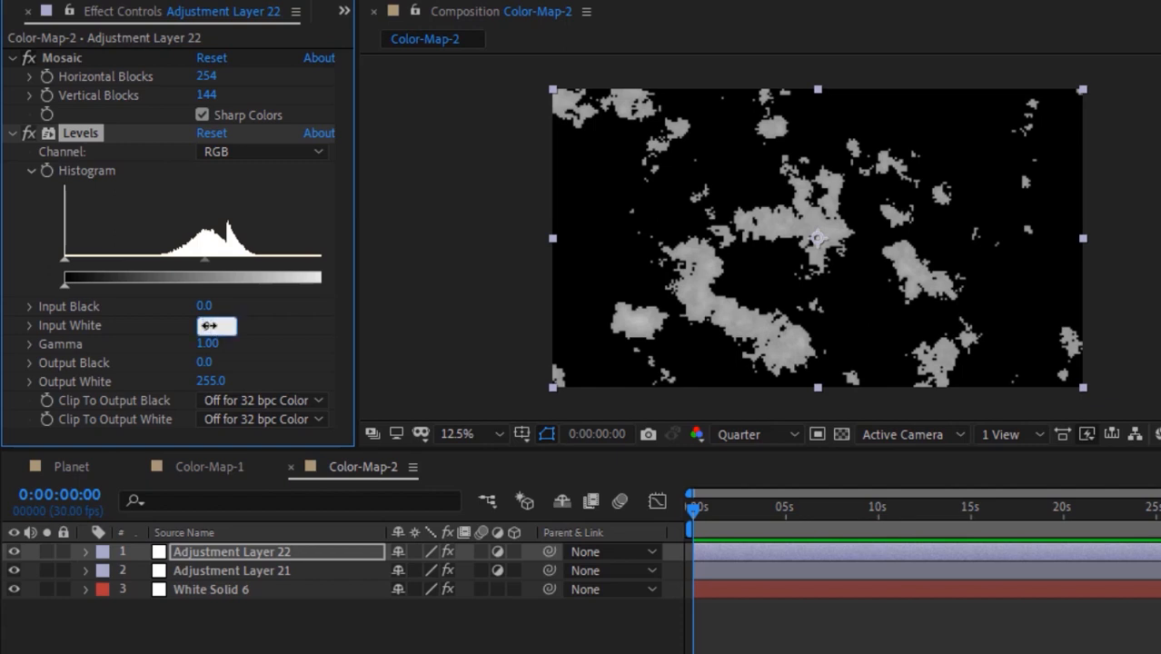
pyautogui.press('Return')
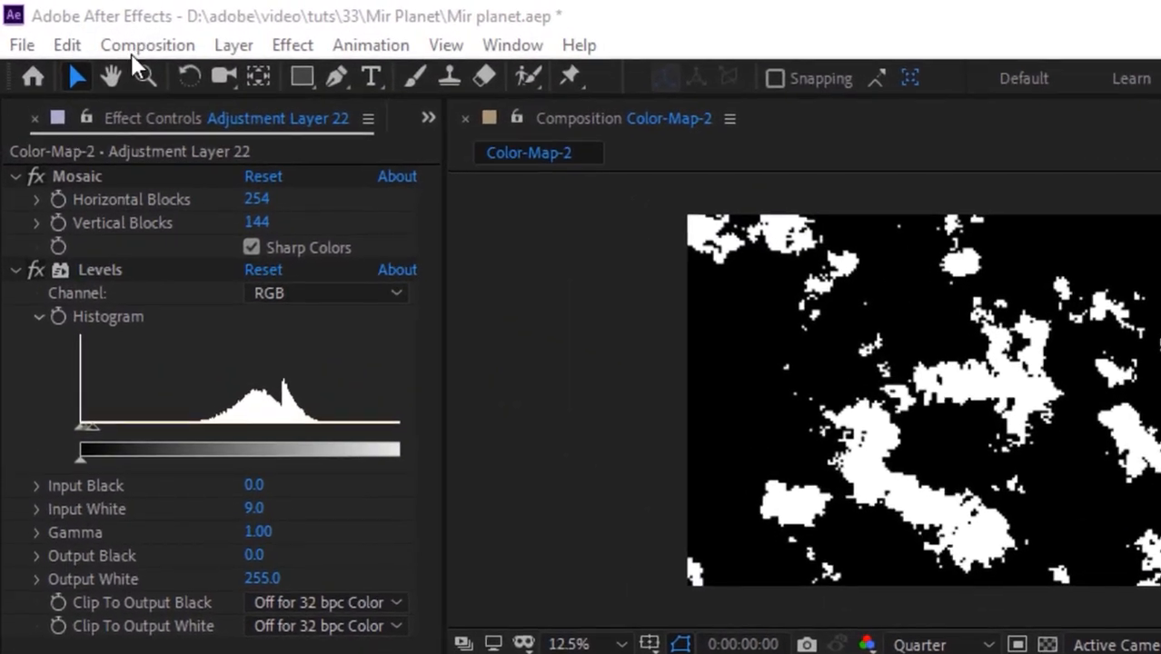
# Create a new composition named Height-Map at 3840 × 2160 px, 30 frames per second and 30 seconds long.
pyautogui.click(101, 31)
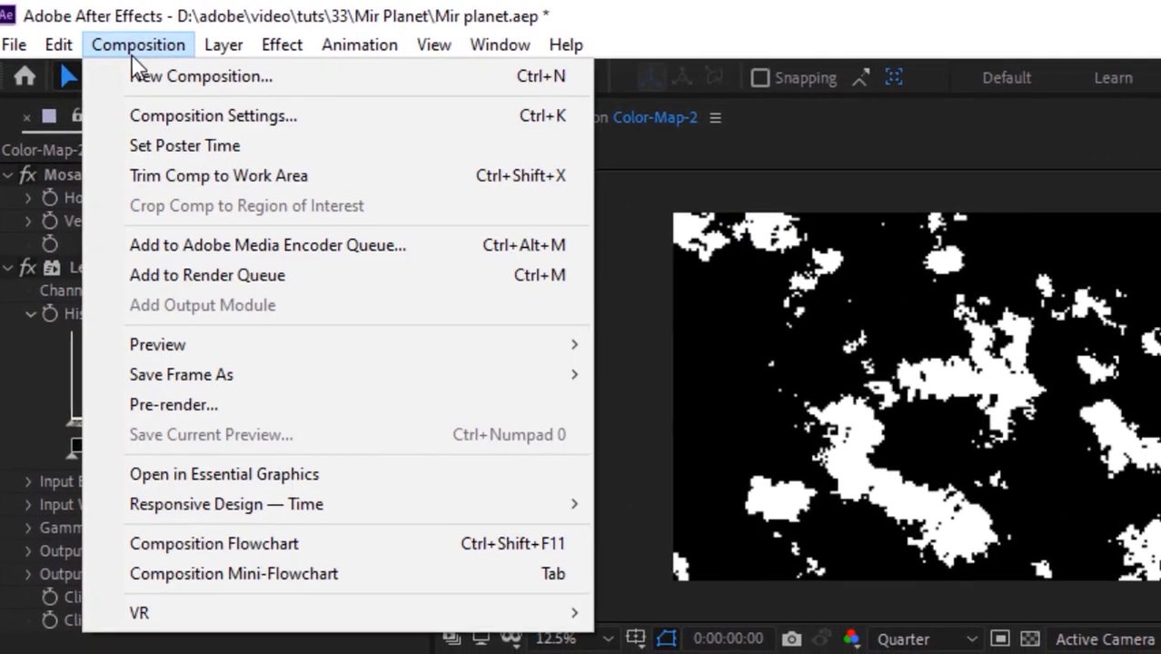
pyautogui.click(107, 52)
pyautogui.write('Height-')
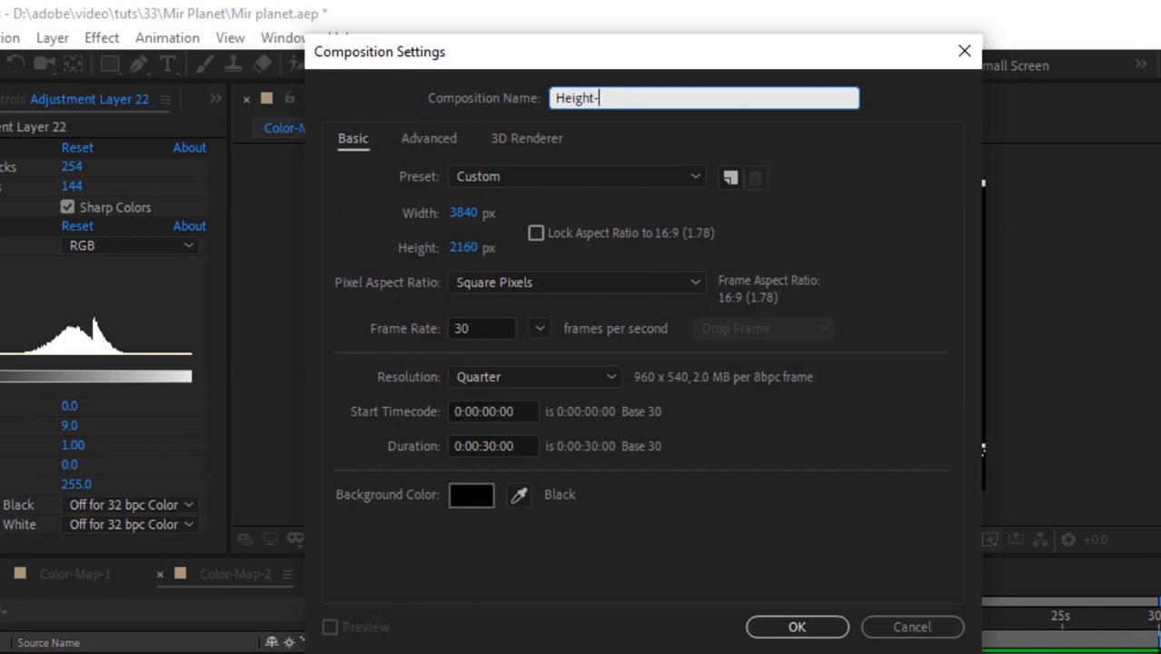
pyautogui.write('Map')
pyautogui.press('Return')
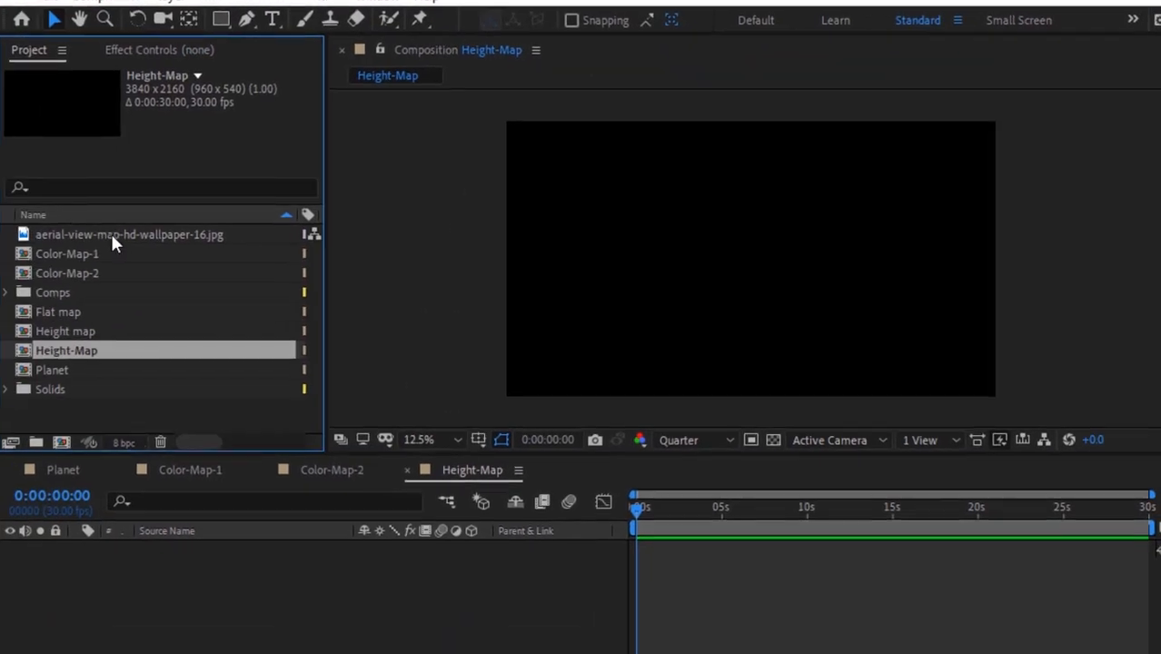
# Add aerial-view-map-hd-wallpaper-16.jpg to the Height-Map composition and scale it to 231% to fill the frame.
pyautogui.moveTo(127, 235); pyautogui.dragTo(186, 561)
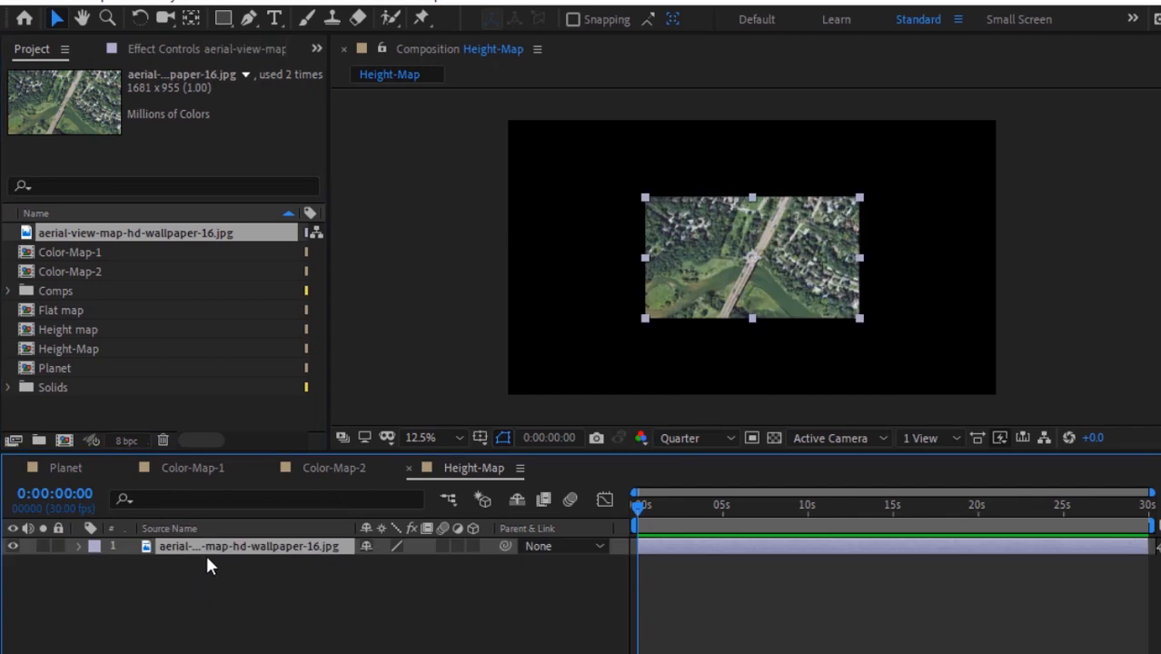
pyautogui.press('s')
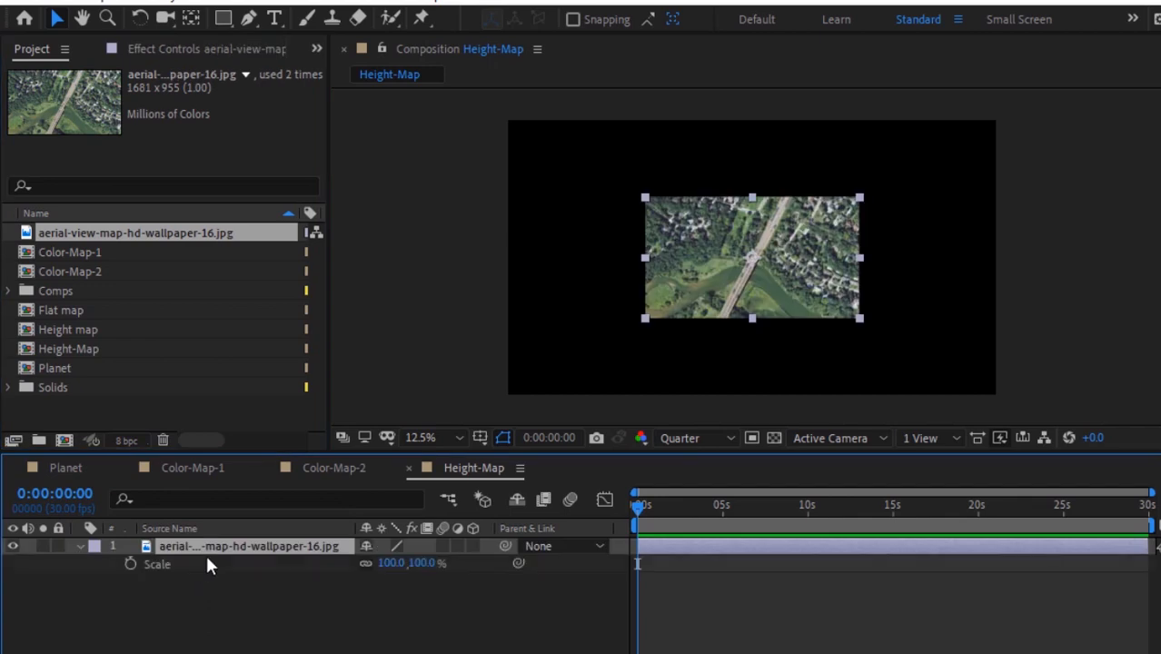
pyautogui.click(390, 563)
pyautogui.press('Return')
pyautogui.click(204, 606)
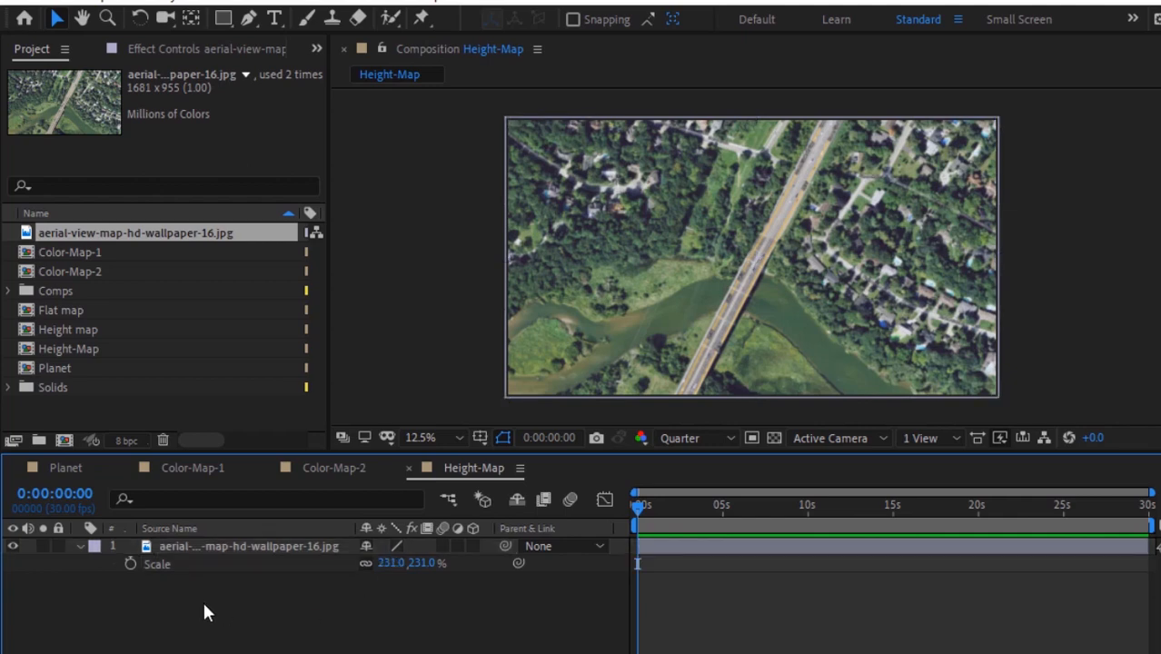
pyautogui.click(80, 547)
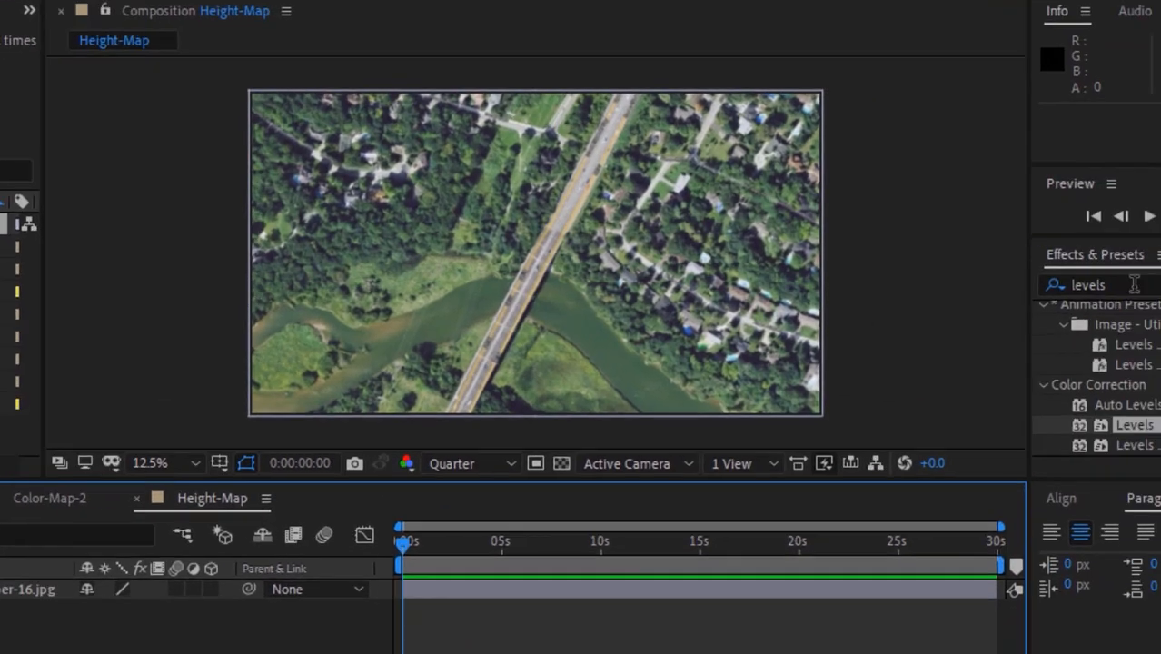
# Apply the Tint effect to the aerial-view-map-hd-wallpaper-16.jpg layer in the Height-Map composition.
pyautogui.click(1001, 285)
pyautogui.press('BackSpace')
pyautogui.write('tint')
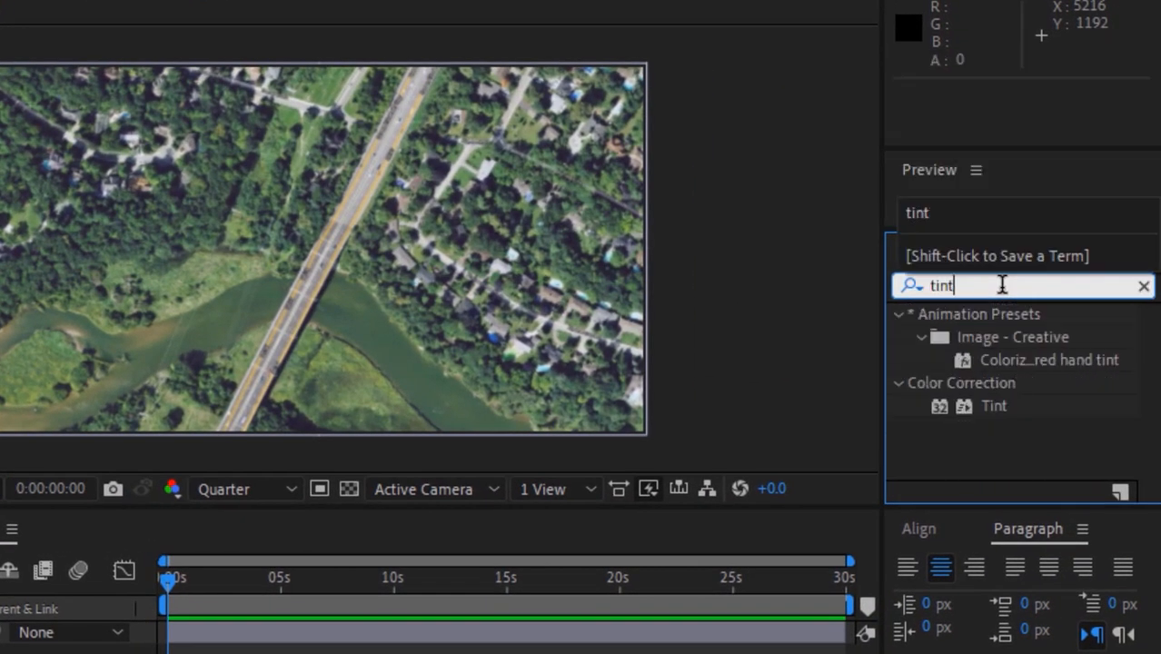
pyautogui.moveTo(999, 406); pyautogui.dragTo(350, 581)
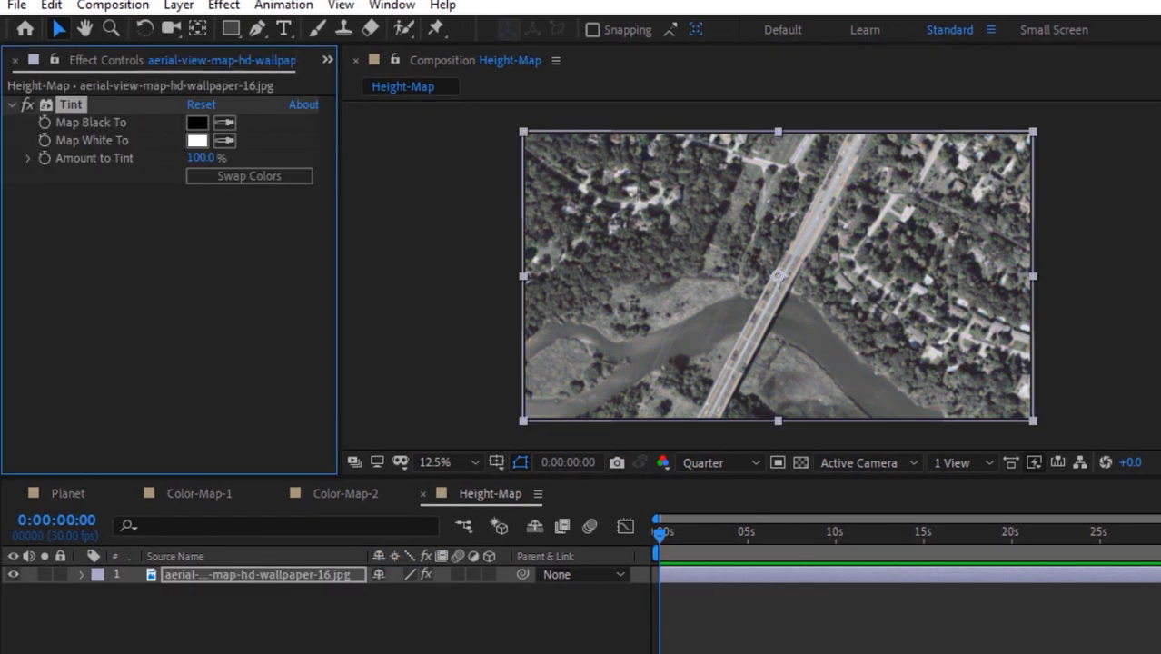
# Apply the Levels effect to the aerial image layer and set Input Black to 29 and Input White to 168.
pyautogui.click(1060, 298)
pyautogui.press('BackSpace')
pyautogui.write('levels')
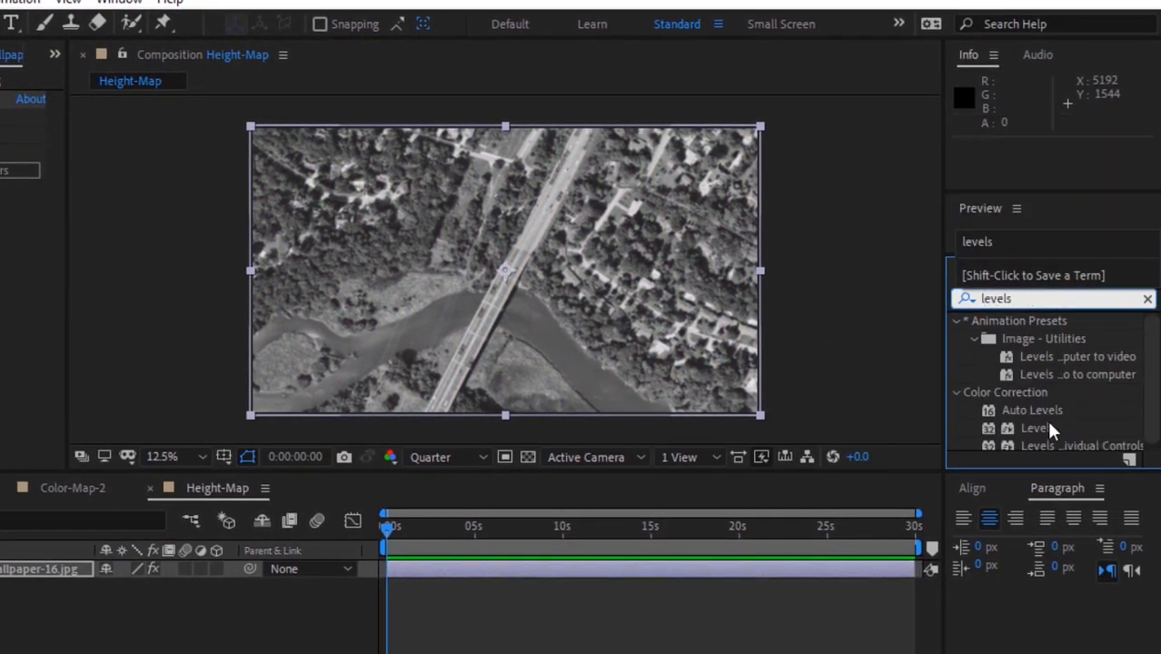
pyautogui.moveTo(1035, 428); pyautogui.dragTo(67, 578)
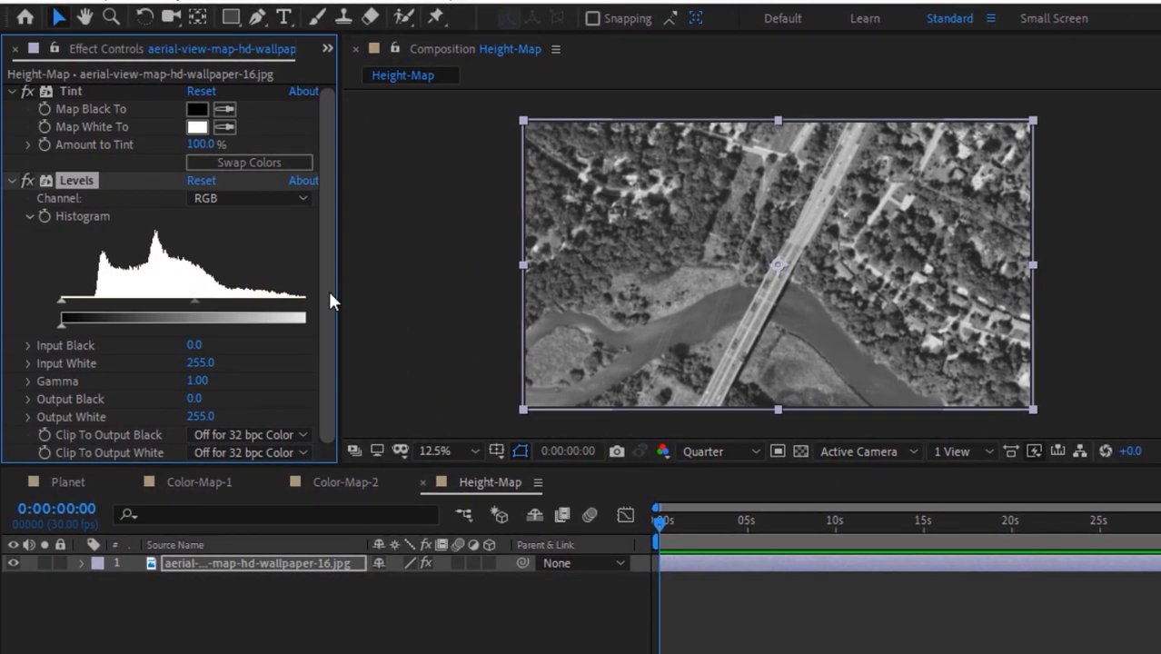
pyautogui.click(194, 348)
pyautogui.write('29')
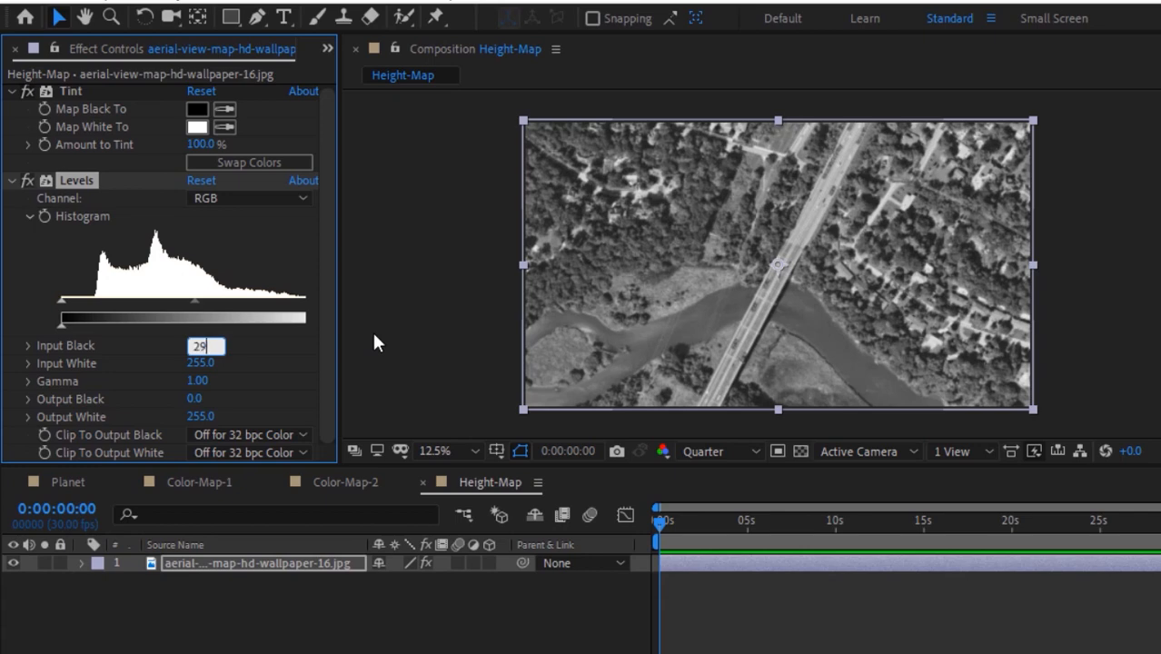
pyautogui.press('Tab')
pyautogui.write('168')
pyautogui.press('Tab')
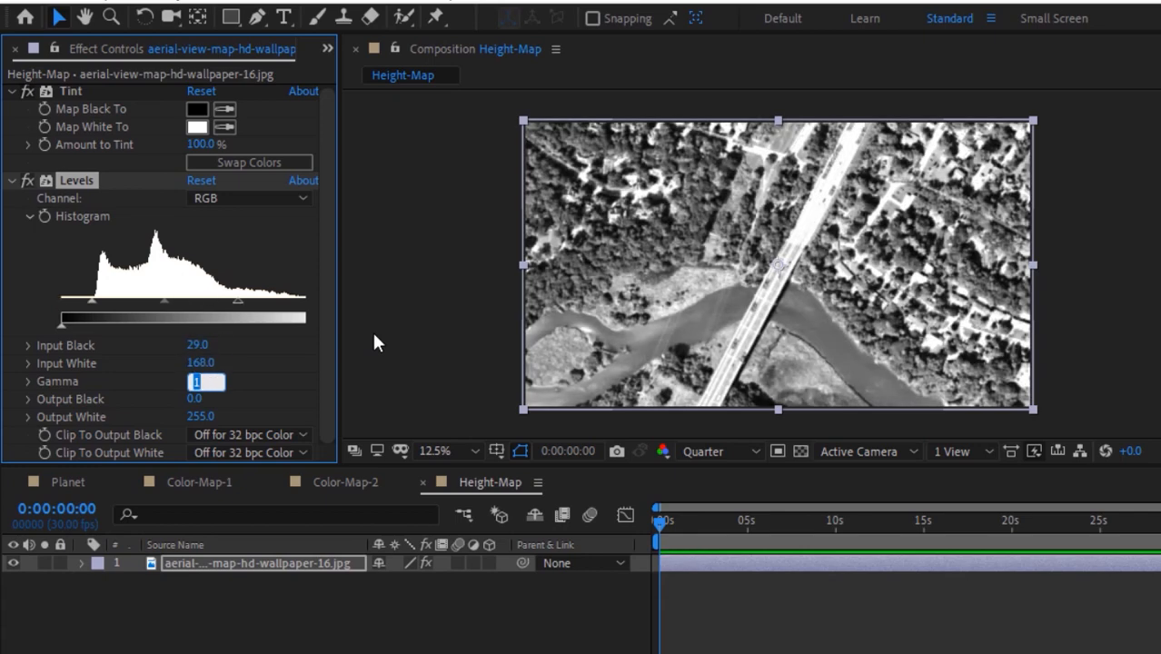
# Set Clip To Output Black and Clip To Output White to On in the Levels effect.
pyautogui.click(302, 434)
pyautogui.click(269, 456)
pyautogui.click(269, 451)
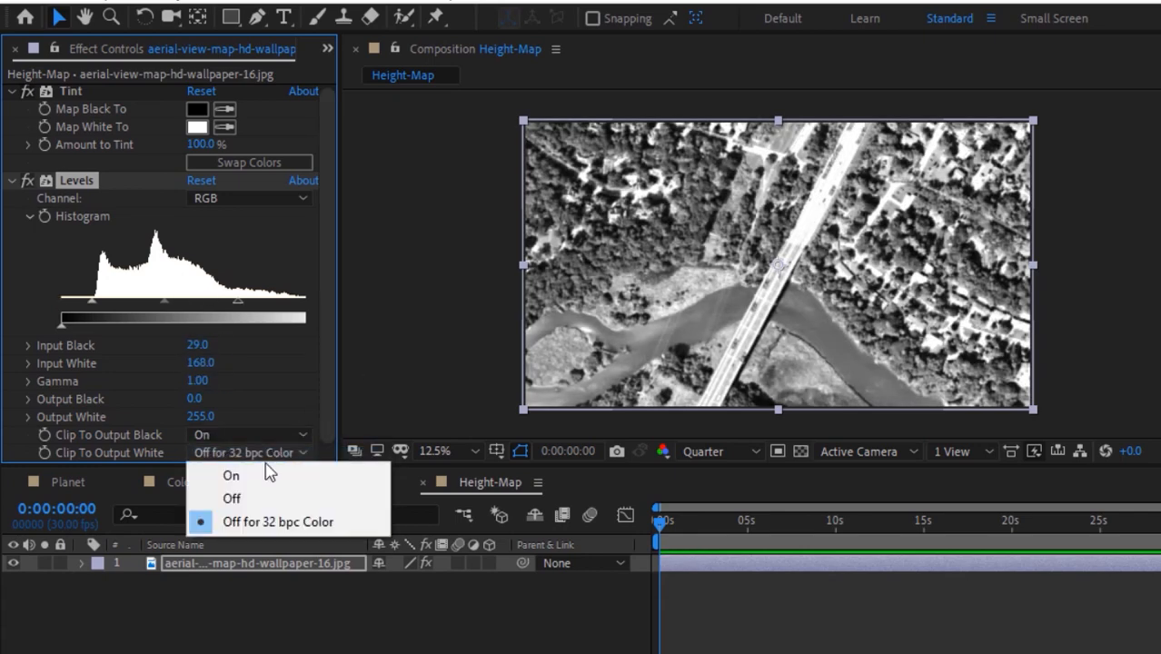
pyautogui.click(257, 469)
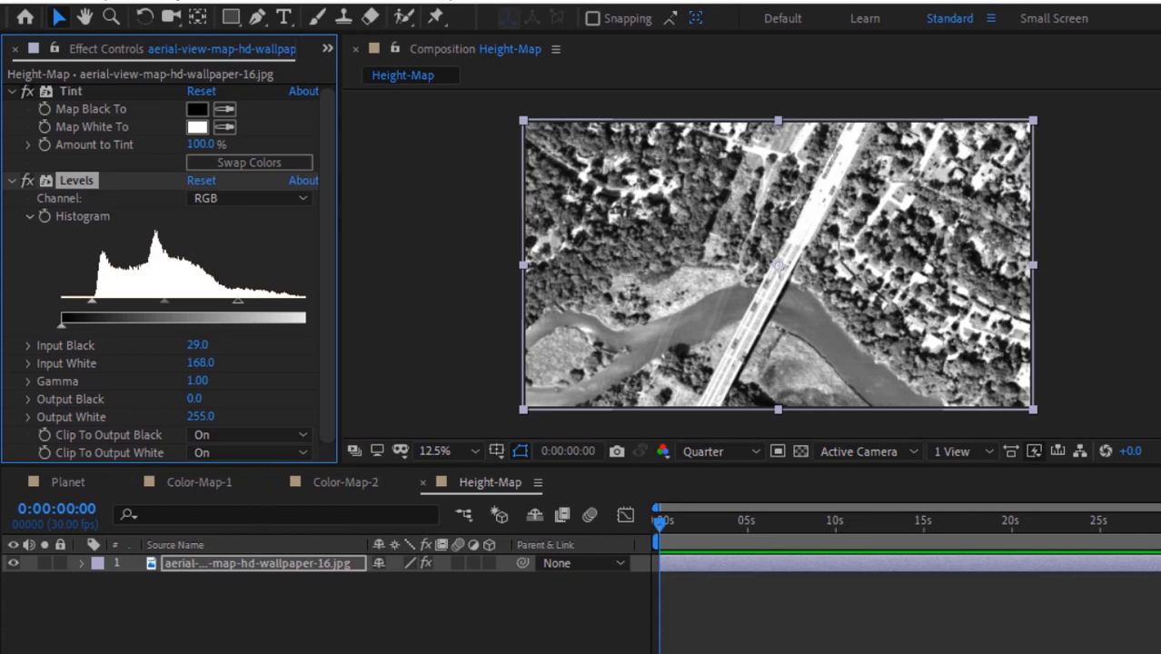
# Add a full-frame rectangle as a new shape layer and set its fill color to black (000000).
pyautogui.click(263, 613)
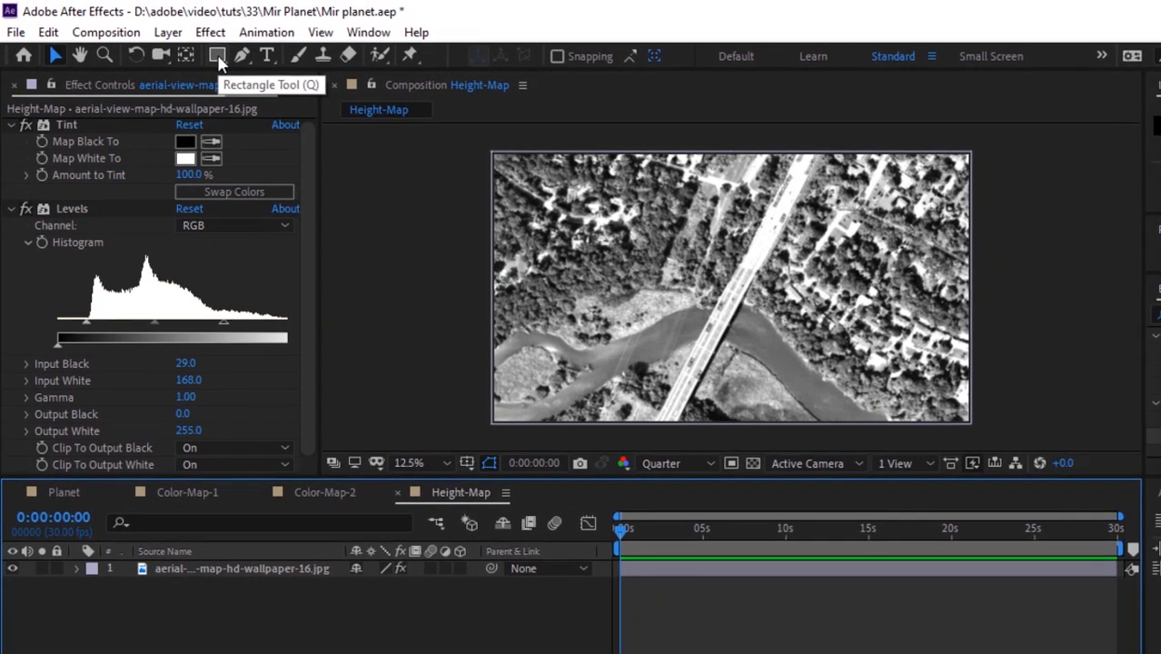
pyautogui.doubleClick(231, 18)
pyautogui.click(110, 603)
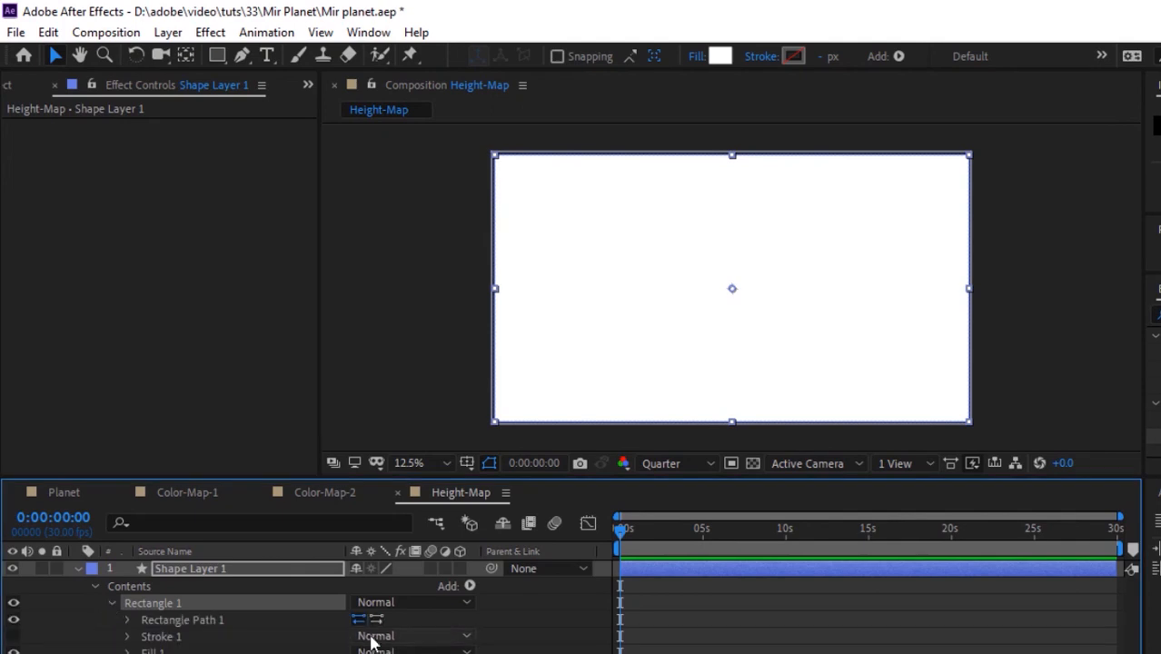
pyautogui.click(129, 653)
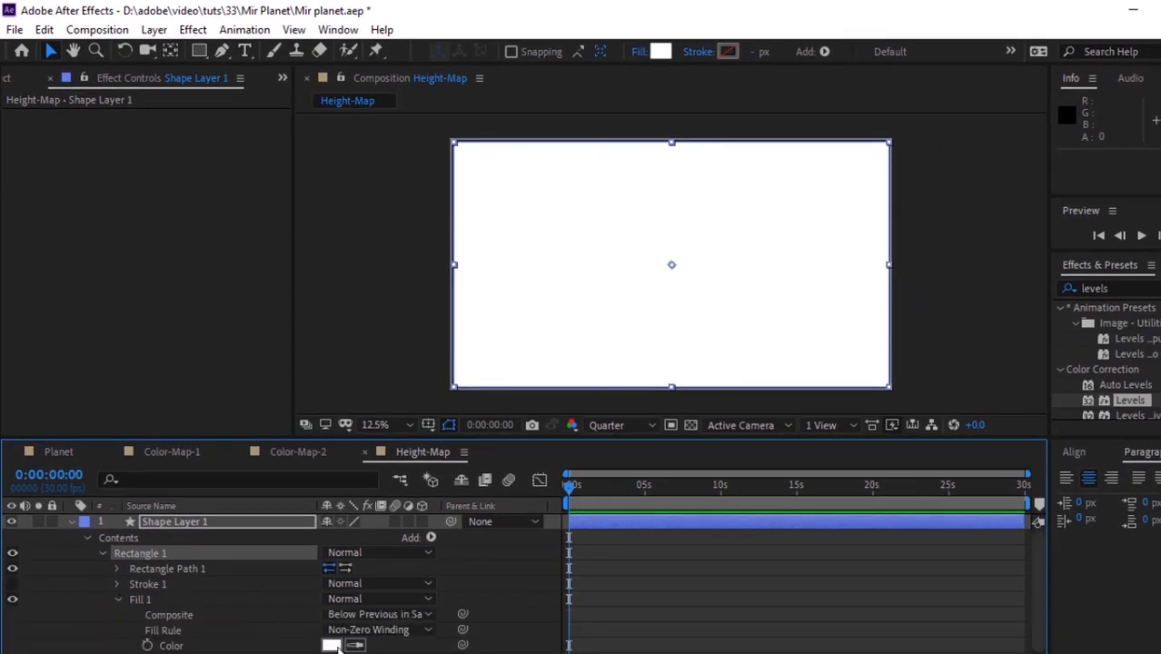
pyautogui.click(330, 645)
pyautogui.write('000000')
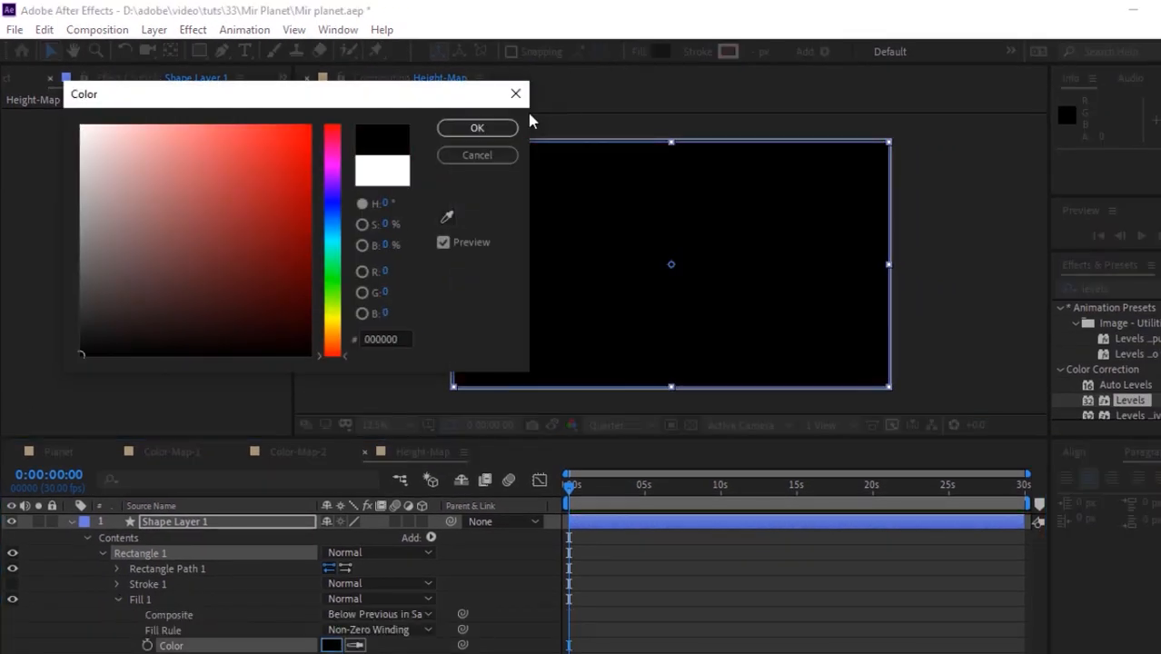
pyautogui.press('Return')
# Reshape the black rectangle into a strip over the road, scaled to about 7.9 × 141.3% and rotated 30°.
pyautogui.moveTo(465, 267); pyautogui.dragTo(656, 311)
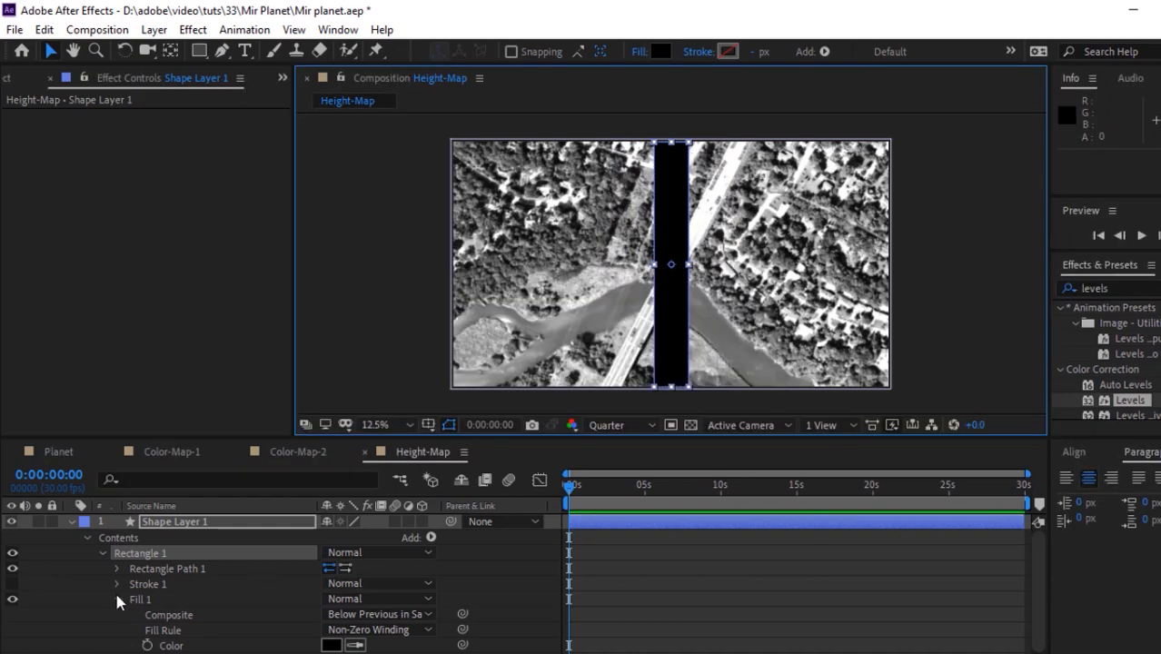
pyautogui.click(118, 599)
pyautogui.click(118, 615)
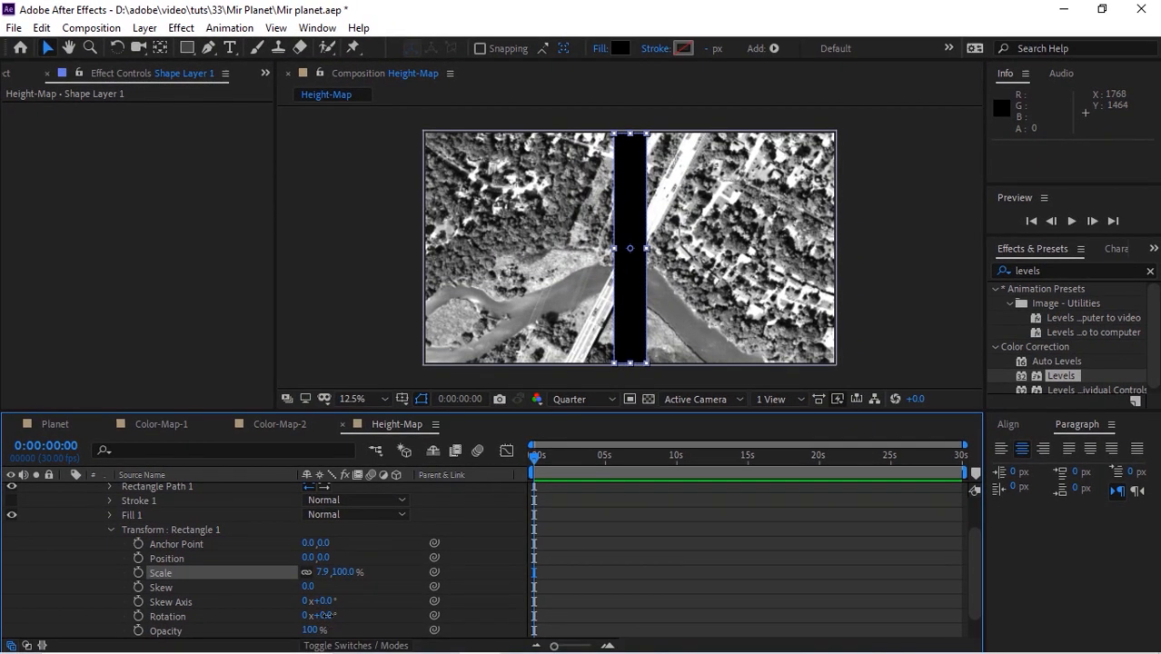
pyautogui.moveTo(326, 615)
pyautogui.mouseDown()
pyautogui.moveTo(360, 619)
pyautogui.moveTo(329, 616)
pyautogui.mouseUp()
pyautogui.moveTo(570, 349); pyautogui.dragTo(537, 385)
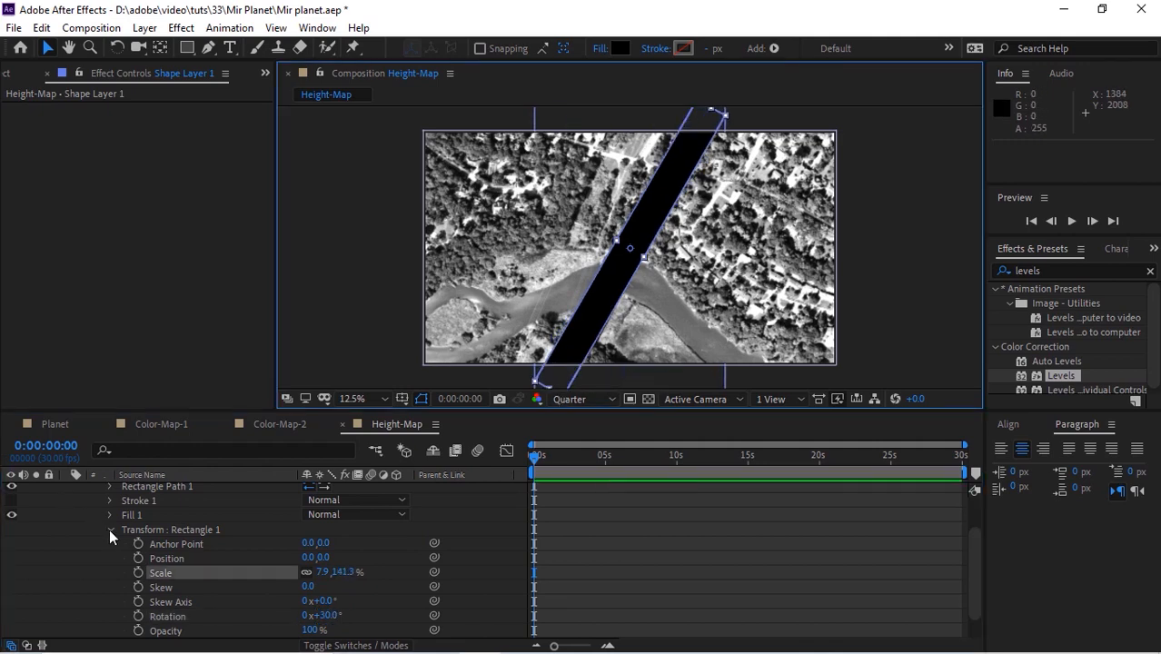
pyautogui.click(110, 530)
pyautogui.click(66, 489)
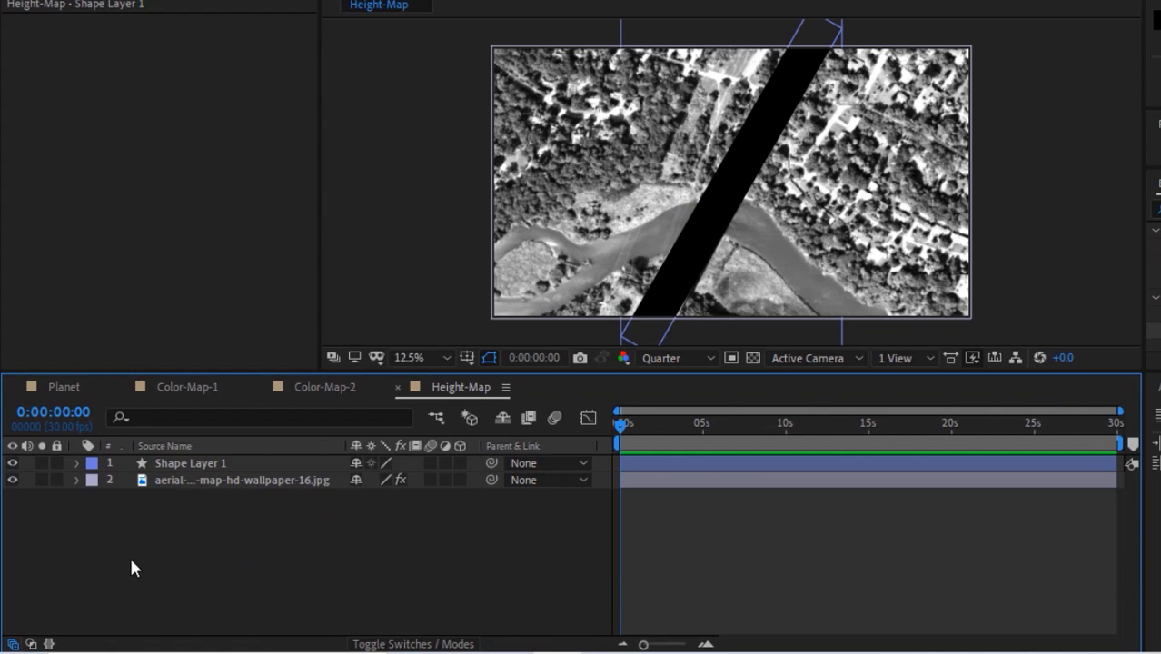
# Create an adjustment layer above the shape layer and apply the Stylize Mosaic effect to it.
pyautogui.rightClick(73, 583)
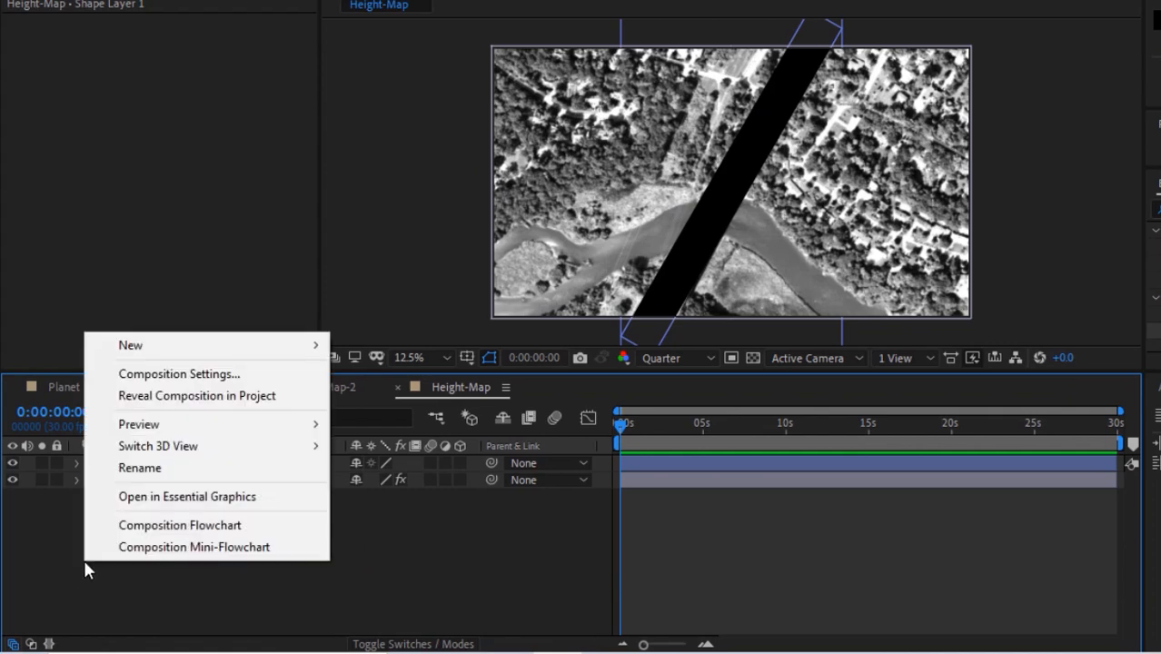
pyautogui.moveTo(241, 341)
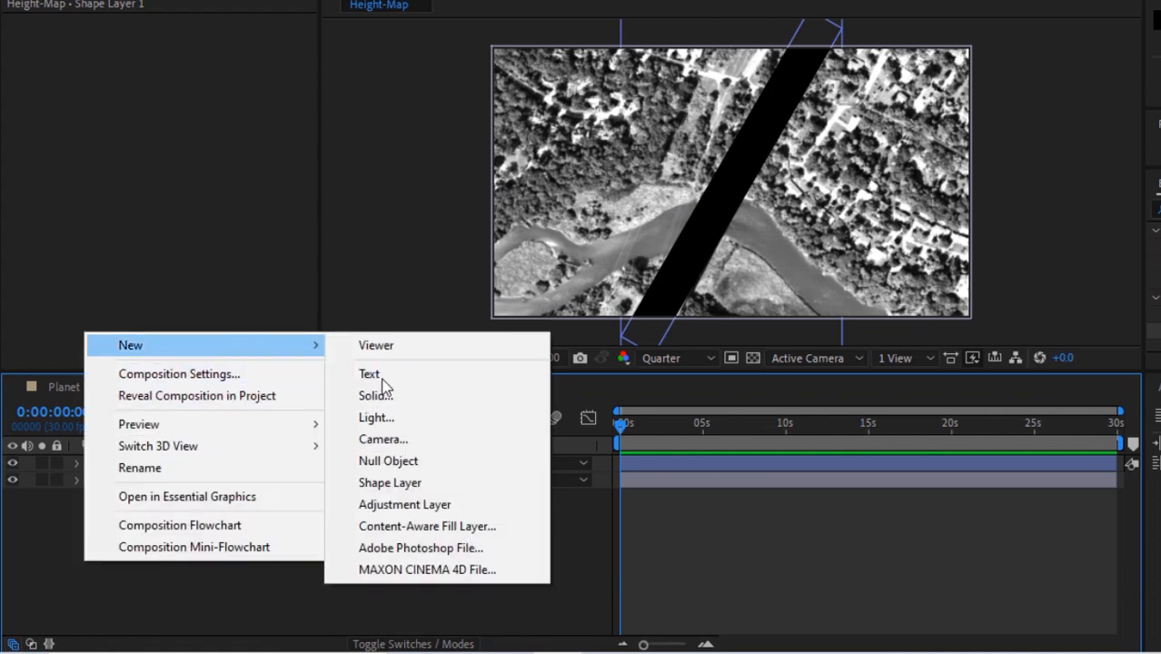
pyautogui.click(405, 504)
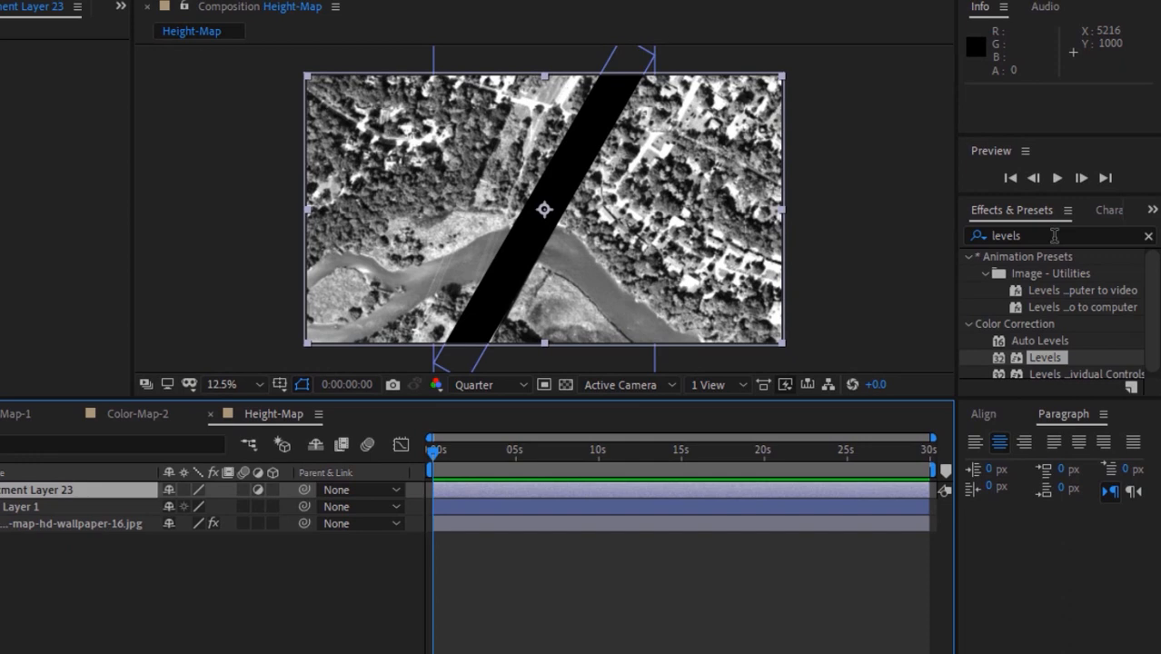
pyautogui.doubleClick(1053, 235)
pyautogui.press('BackSpace')
pyautogui.write('mos')
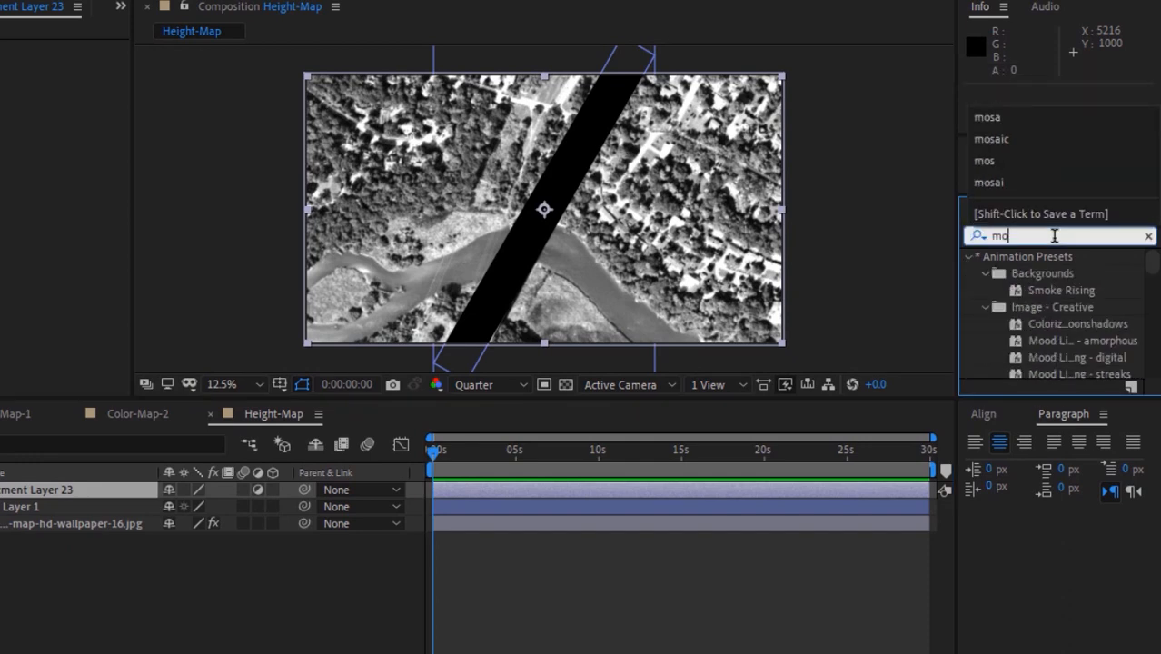
pyautogui.click(1031, 141)
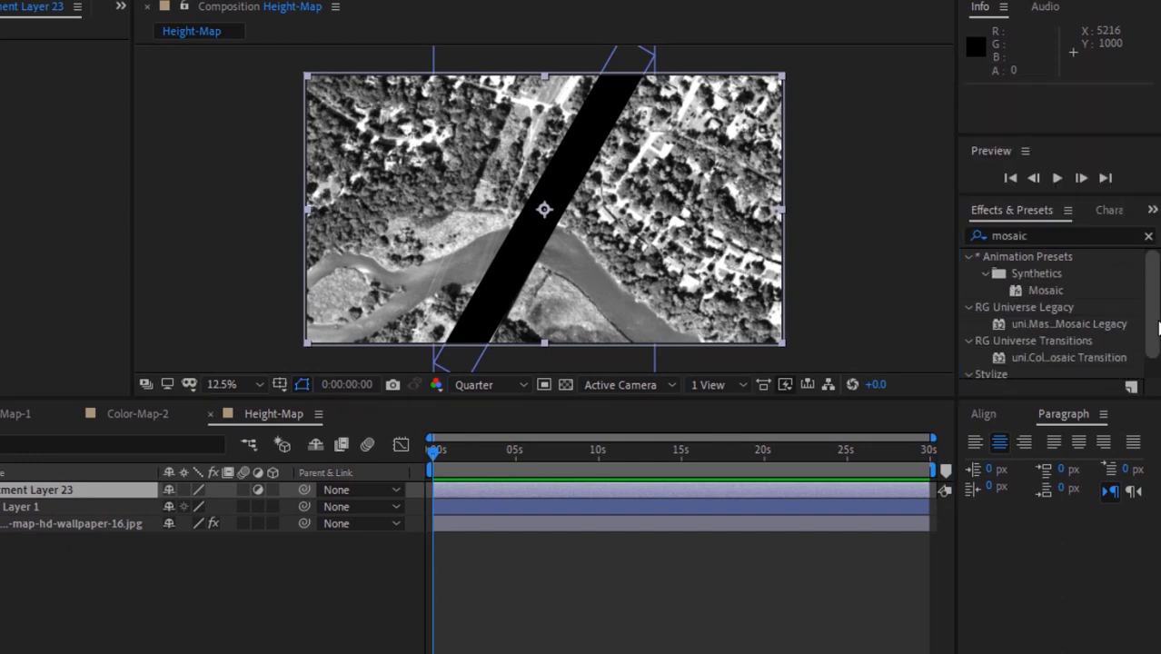
pyautogui.scroll(-1, 1060, 345)
pyautogui.moveTo(1040, 372); pyautogui.dragTo(72, 490)
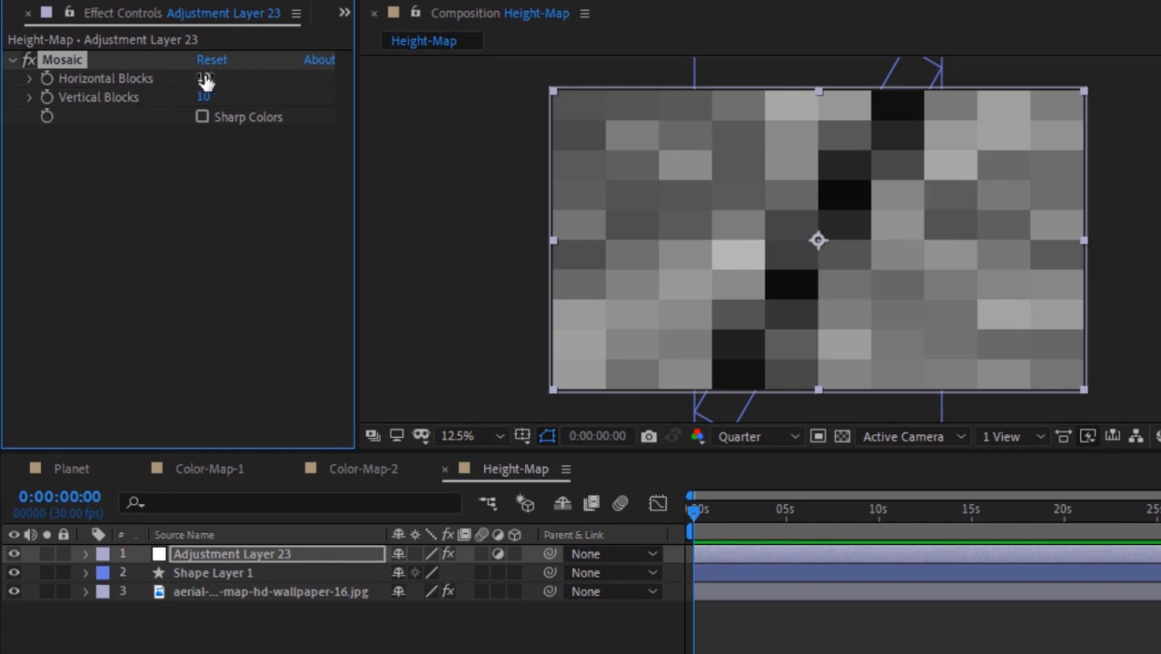
# Set the Mosaic effect to 254 horizontal and 144 vertical blocks and enable Sharp Colors.
pyautogui.click(205, 80)
pyautogui.write('254')
pyautogui.press('Tab')
pyautogui.write('144')
pyautogui.press('Return')
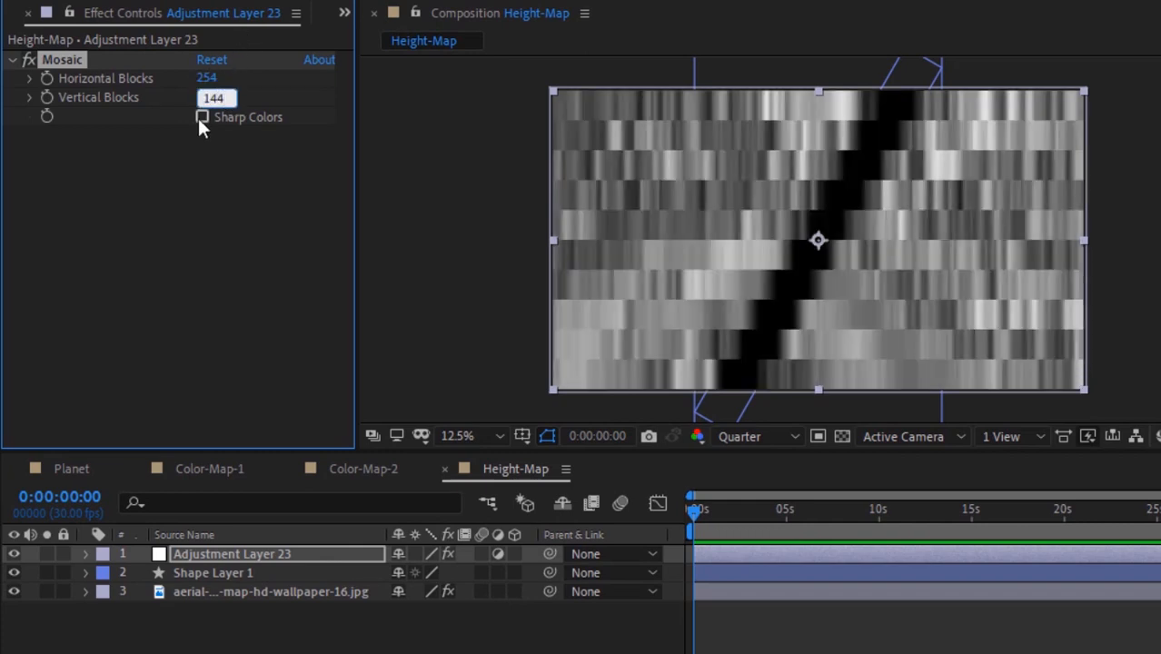
pyautogui.click(202, 117)
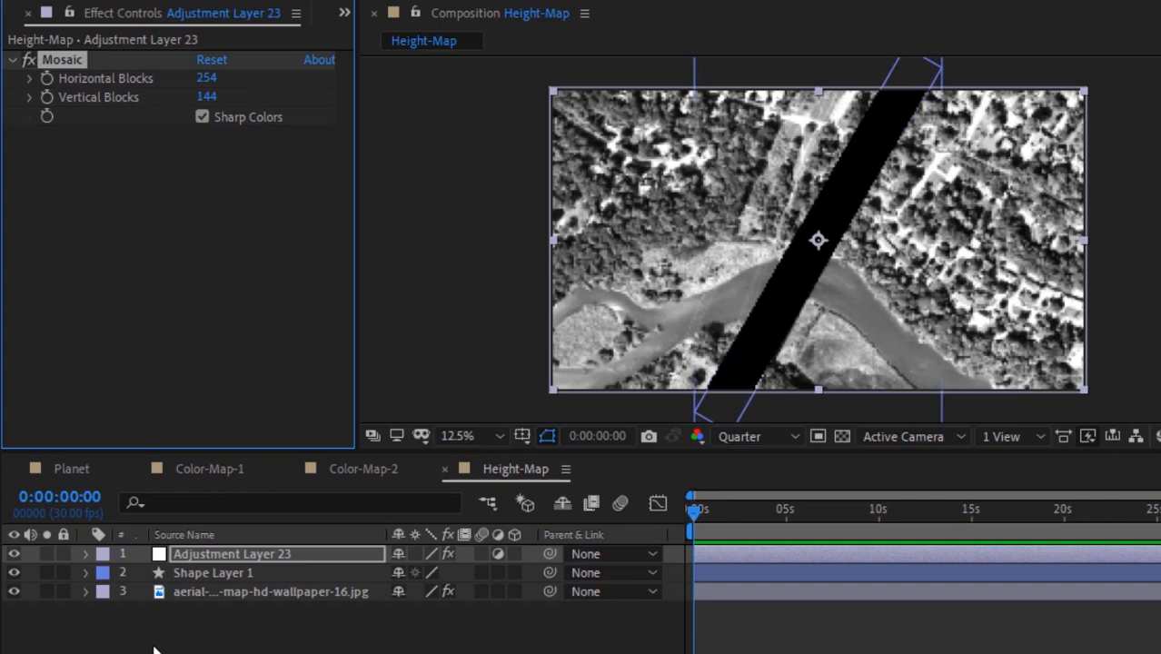
# Create a black (000000) solid layer on top of the Height-Map composition.
pyautogui.rightClick(148, 611)
pyautogui.moveTo(194, 383)
pyautogui.click(474, 443)
pyautogui.click(739, 354)
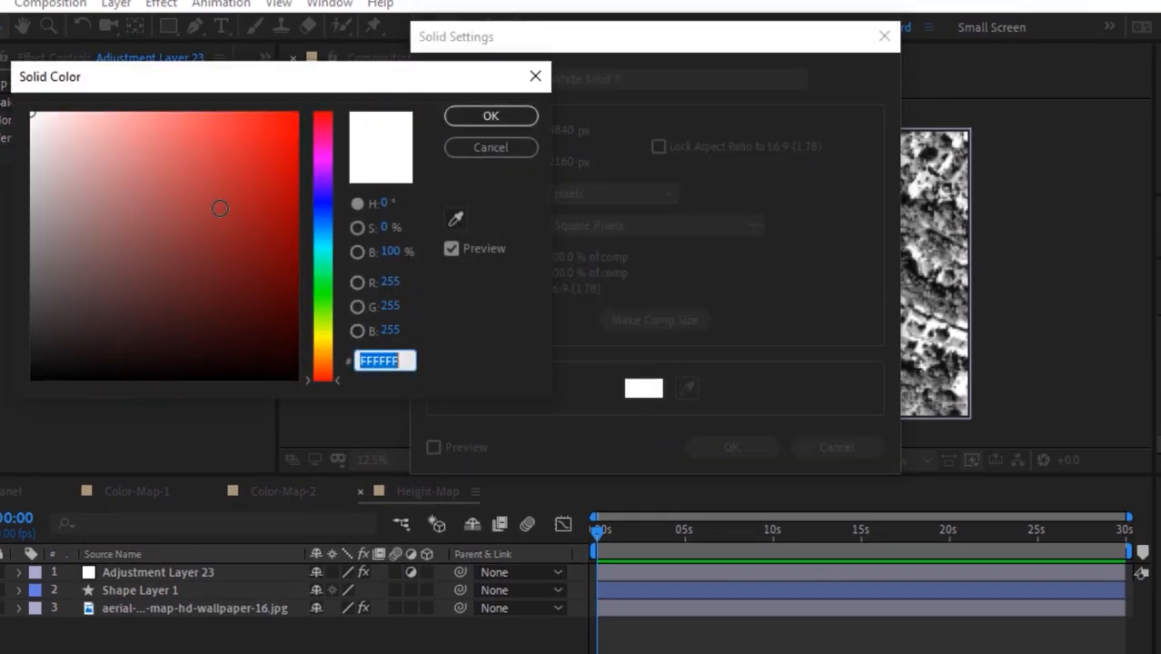
pyautogui.write('000000')
pyautogui.click(491, 116)
pyautogui.click(737, 447)
# Apply the Grid effect to the black solid layer.
pyautogui.click(1060, 296)
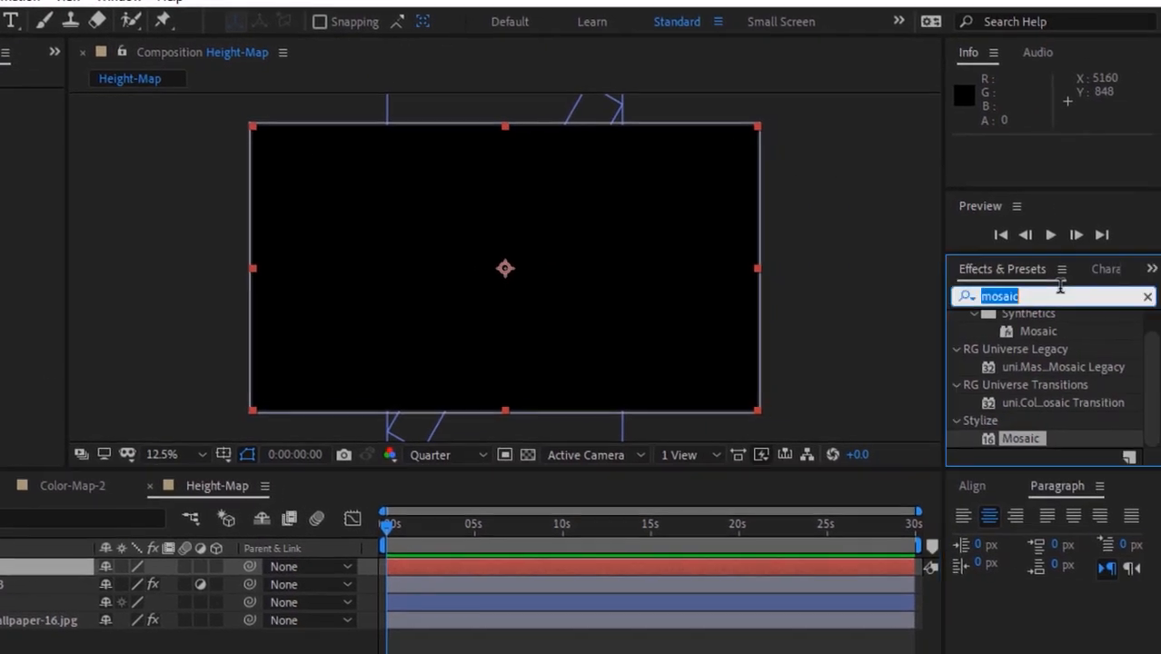
pyautogui.write('grid')
pyautogui.moveTo(1154, 364); pyautogui.dragTo(1154, 411)
pyautogui.moveTo(1013, 409); pyautogui.dragTo(25, 567)
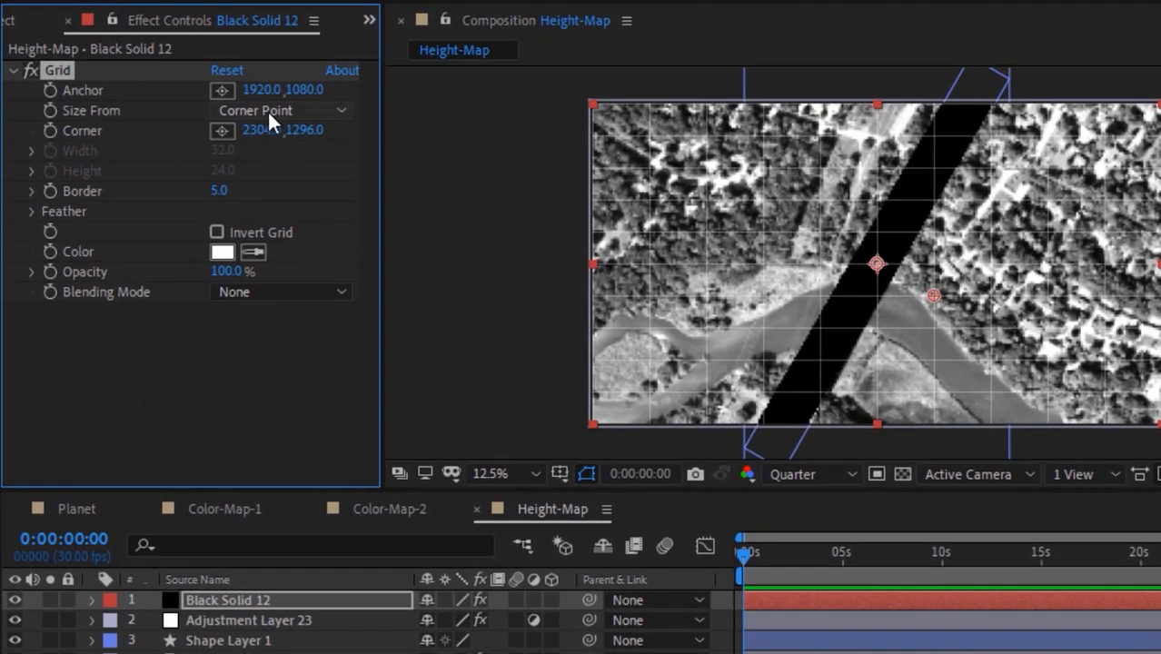
# Set the grid's Size From to Width Slider, with a Width of 15 and a Border of 4.
pyautogui.click(237, 102)
pyautogui.click(213, 135)
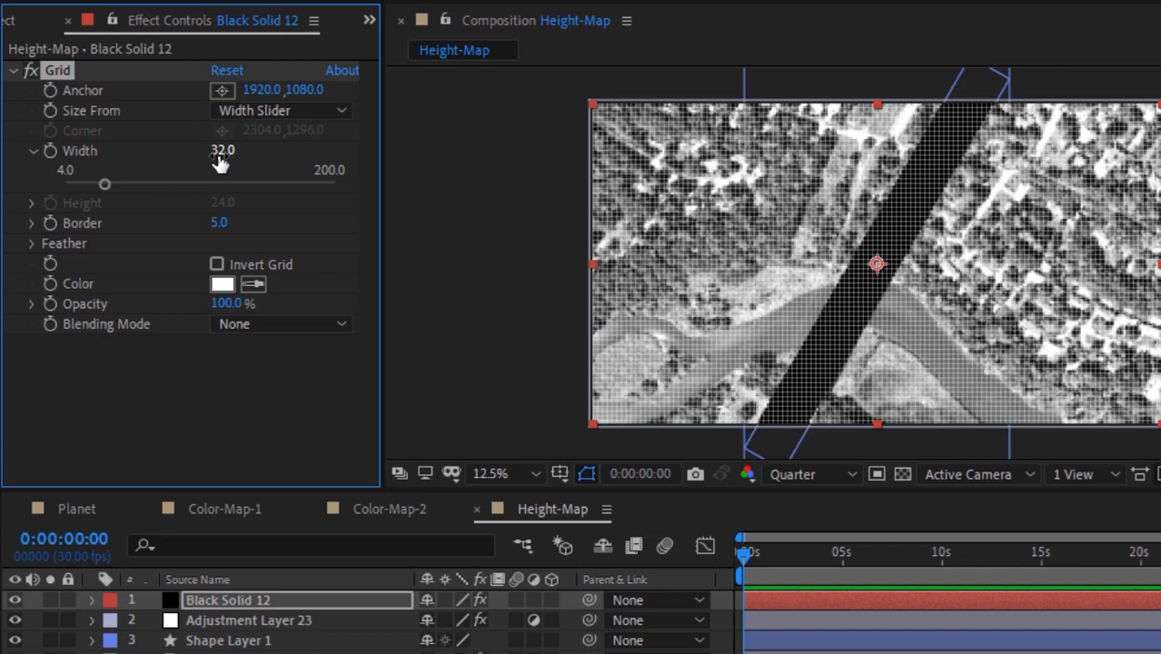
pyautogui.click(219, 154)
pyautogui.write('15')
pyautogui.press('Return')
pyautogui.moveTo(223, 234); pyautogui.dragTo(221, 227)
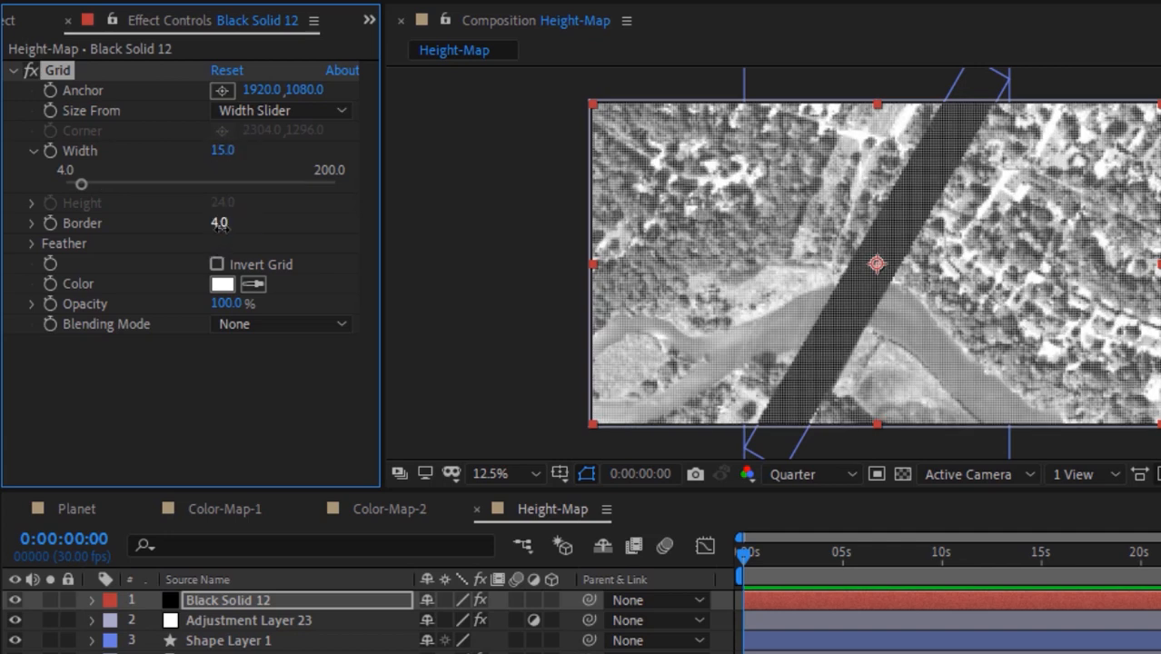
# Set the grid color to black (000000) and close the Height-Map composition.
pyautogui.click(222, 284)
pyautogui.write('000000')
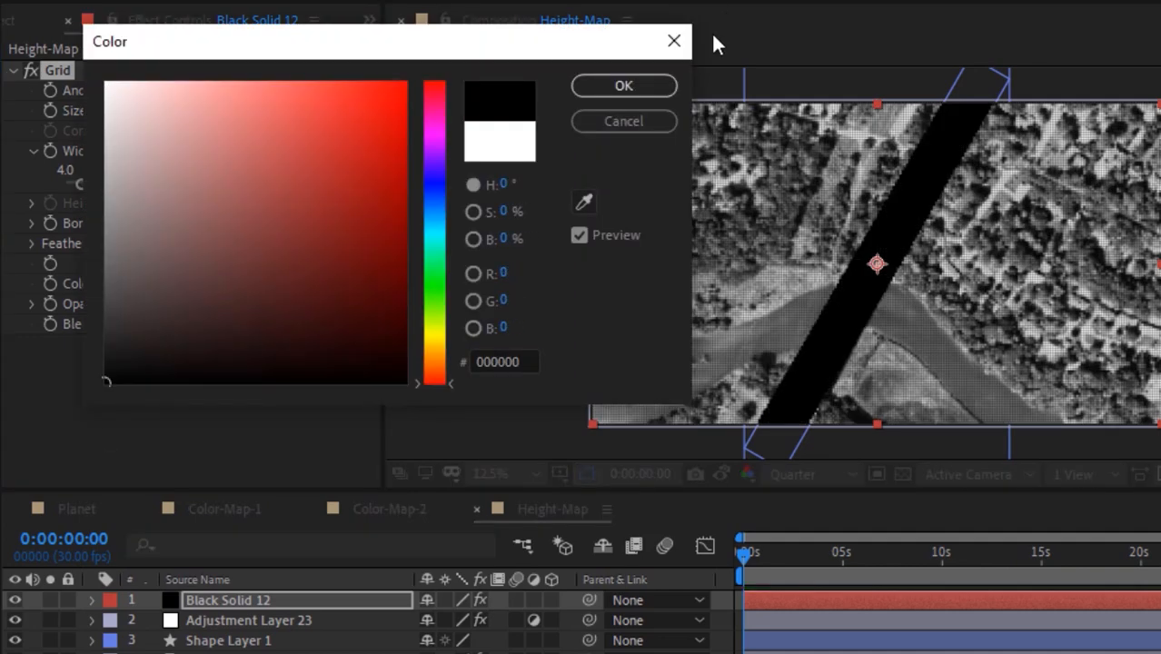
pyautogui.click(626, 85)
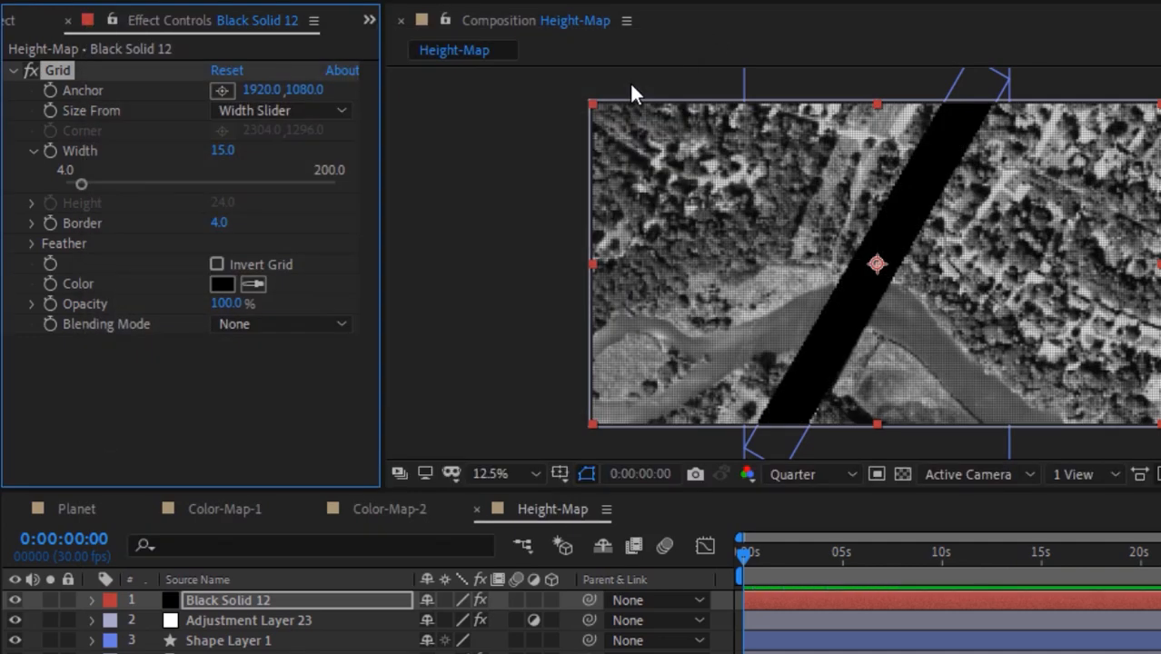
pyautogui.click(478, 510)
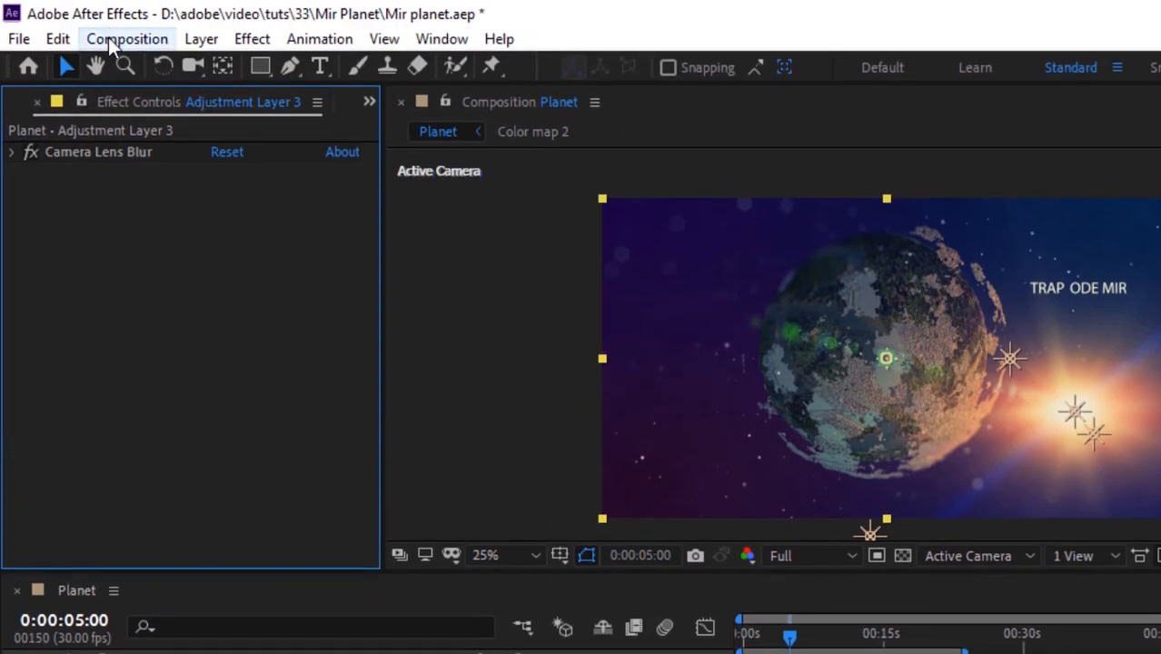
# Create a new composition named Mir_Planet at 1920 x 1080 px, 30 fps, with a 30-second duration.
pyautogui.click(108, 37)
pyautogui.click(123, 66)
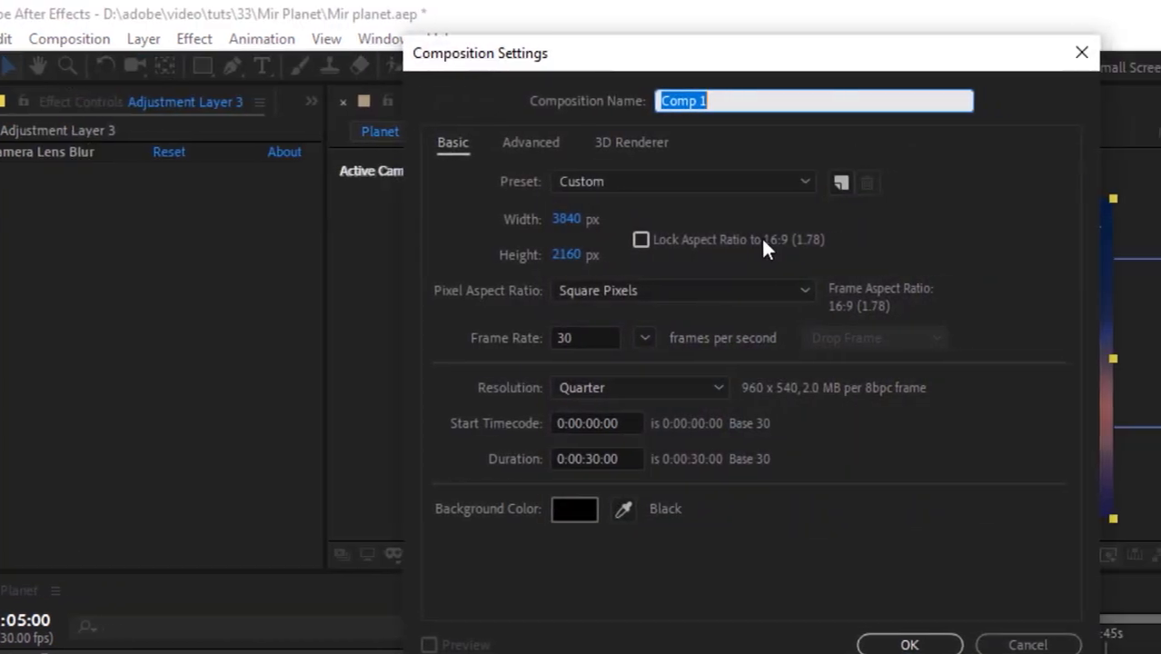
pyautogui.write('Mir_')
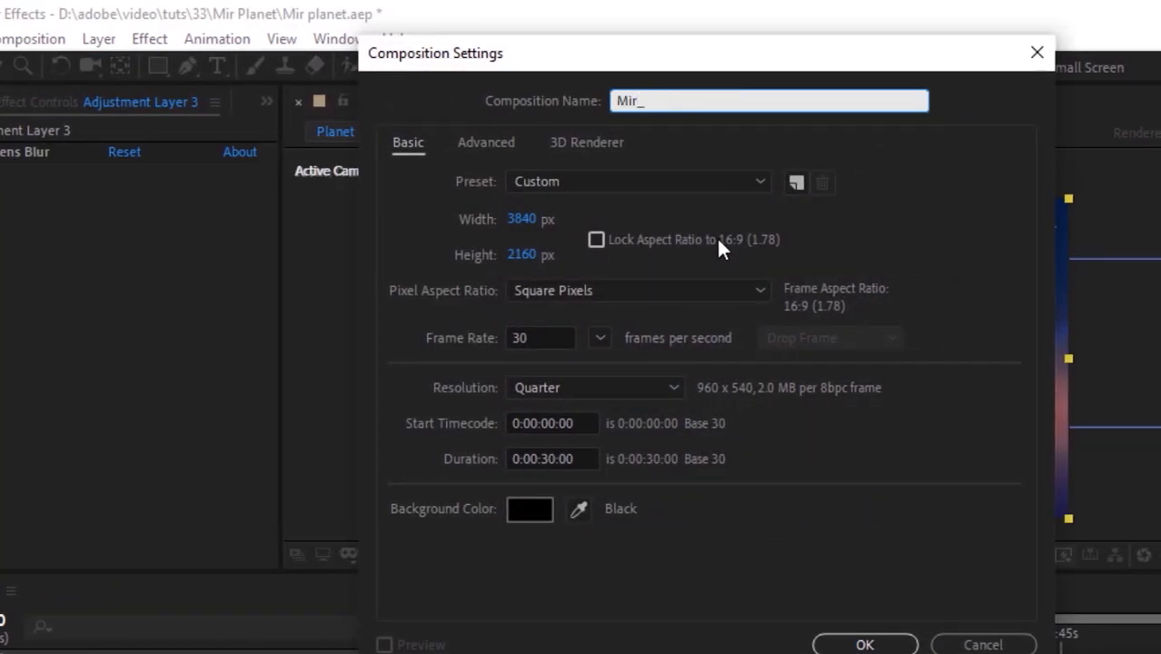
pyautogui.write('Planet')
pyautogui.click(522, 219)
pyautogui.write('1920')
pyautogui.press('Tab')
pyautogui.write('108')
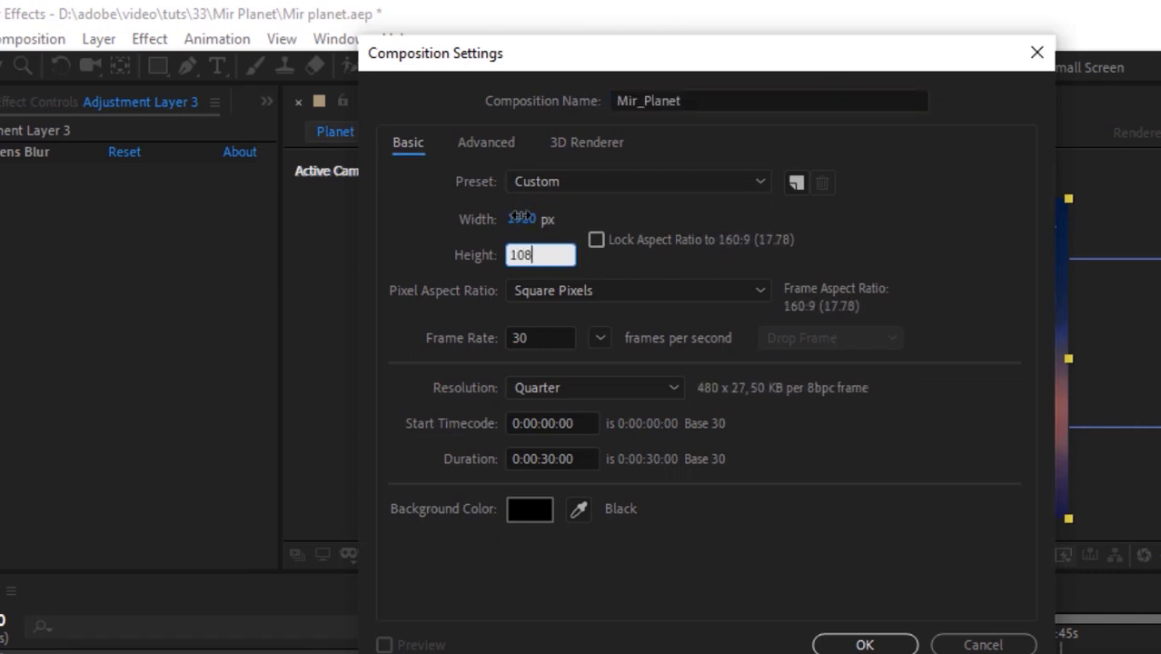
pyautogui.write('0')
pyautogui.press('Return')
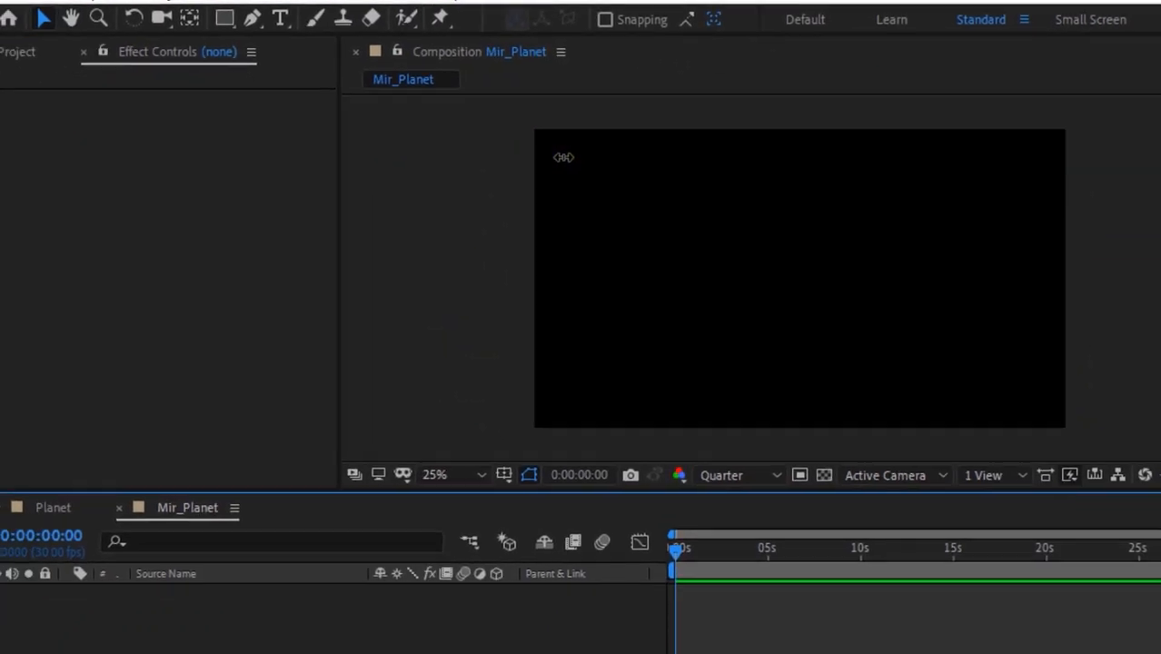
# Add the Color-Map-1, Color-Map-2 and Height-Map compositions to Mir_Planet as layers.
pyautogui.click(38, 42)
pyautogui.click(104, 274)
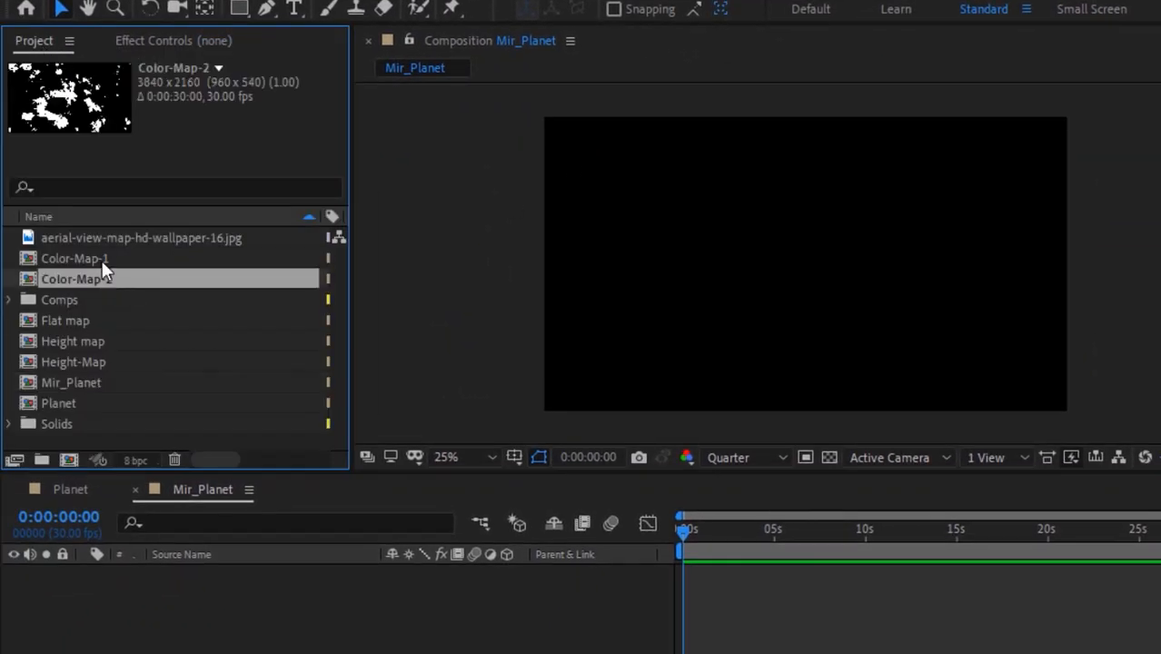
pyautogui.keyDown('ctrl'); pyautogui.click(102, 261); pyautogui.keyUp('ctrl')
pyautogui.keyDown('ctrl'); pyautogui.click(95, 363); pyautogui.keyUp('ctrl')
pyautogui.moveTo(95, 362); pyautogui.dragTo(104, 577)
pyautogui.click(83, 643)
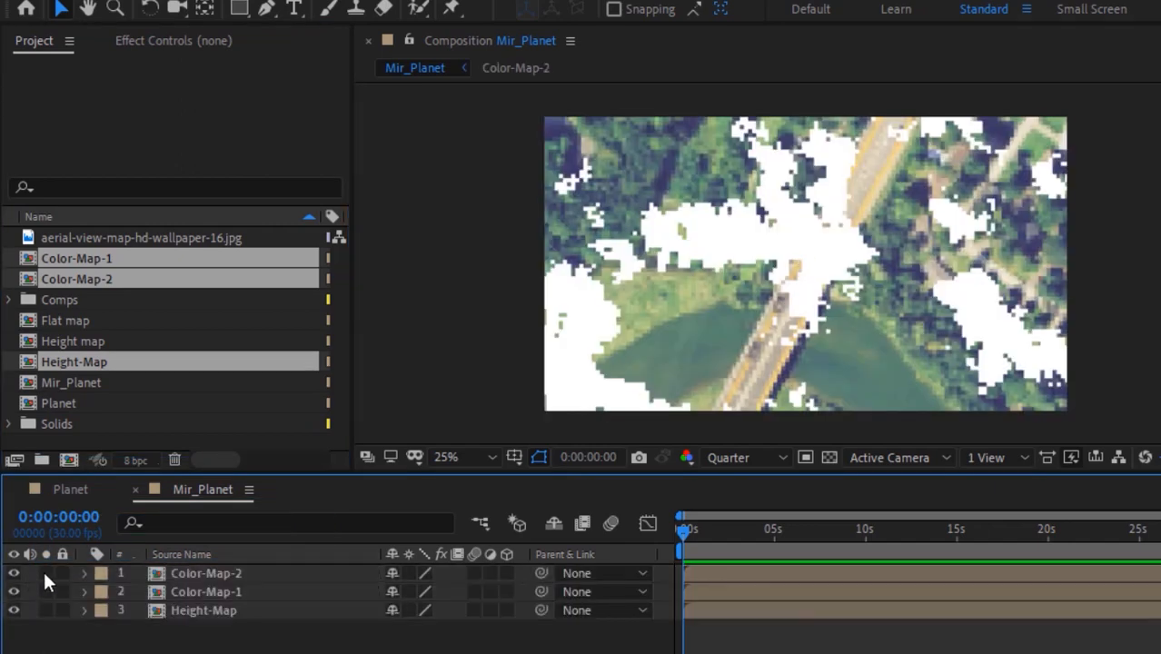
# Hide the Color-Map-2, Color-Map-1 and Height-Map layers in Mir_Planet.
pyautogui.click(192, 593)
pyautogui.hotkey('ctrl', 'a')
pyautogui.click(12, 573)
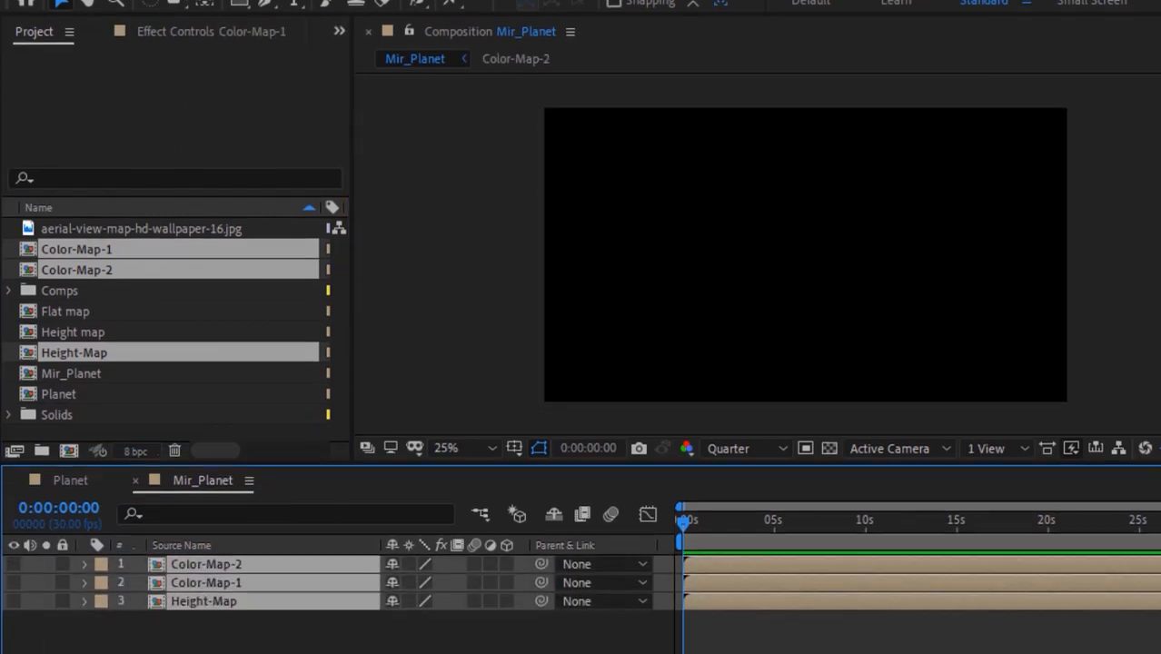
pyautogui.click(46, 648)
# Create a black 1920 x 1080 px solid layer named BG.
pyautogui.rightClick(83, 646)
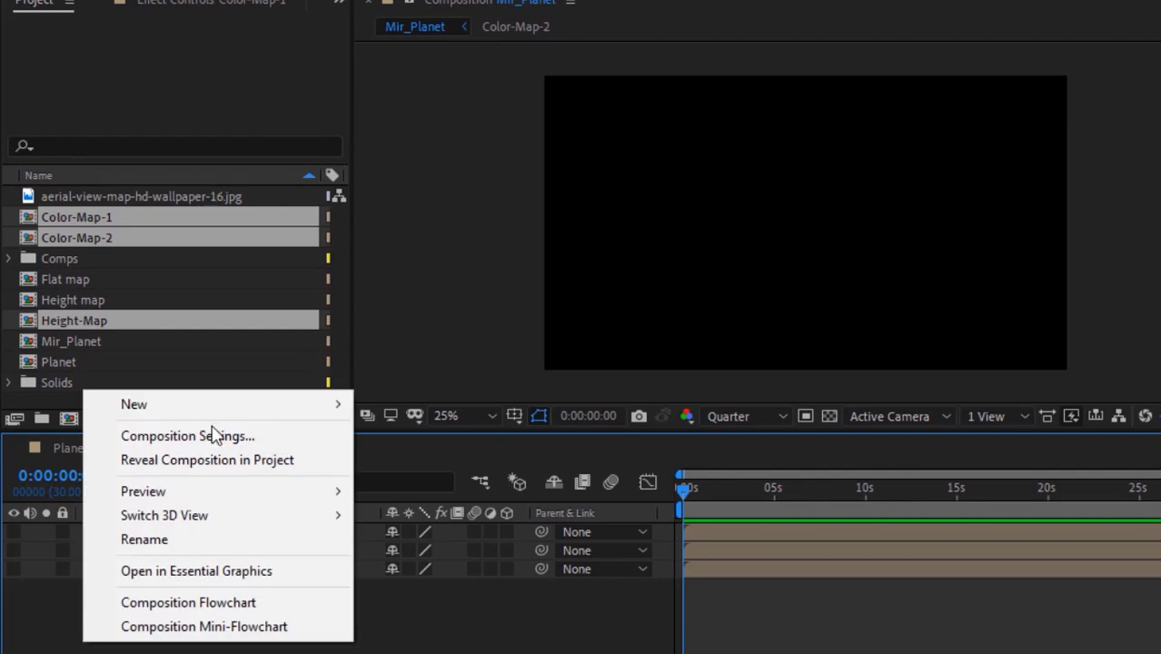
pyautogui.moveTo(236, 407)
pyautogui.click(431, 460)
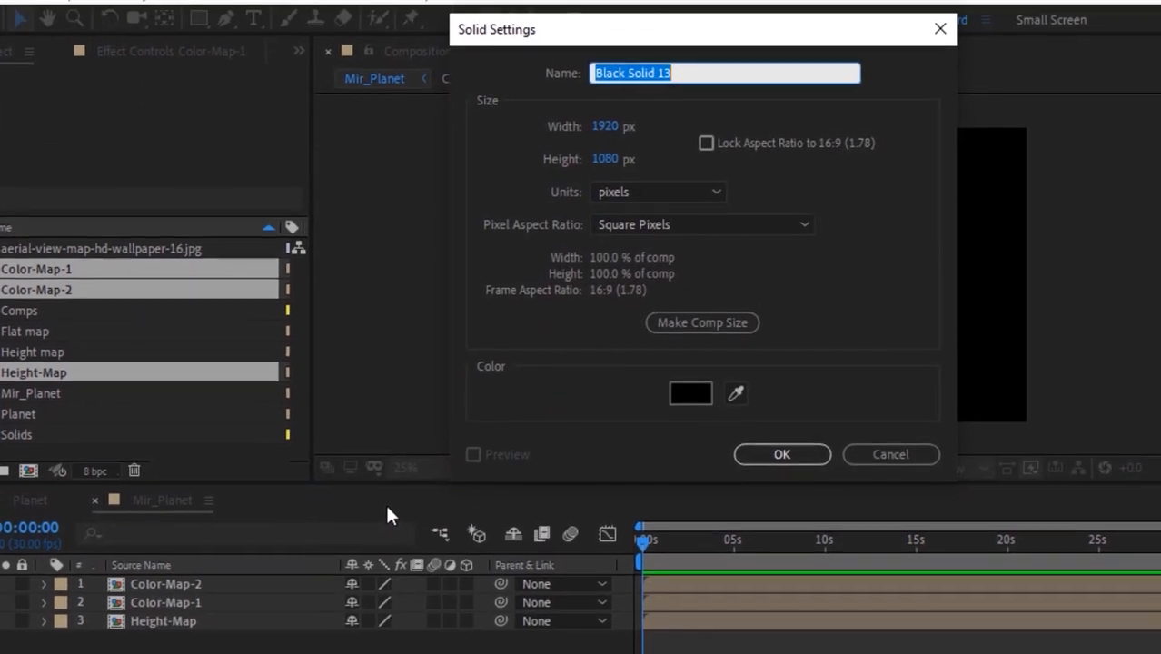
pyautogui.write('BG')
pyautogui.press('Return')
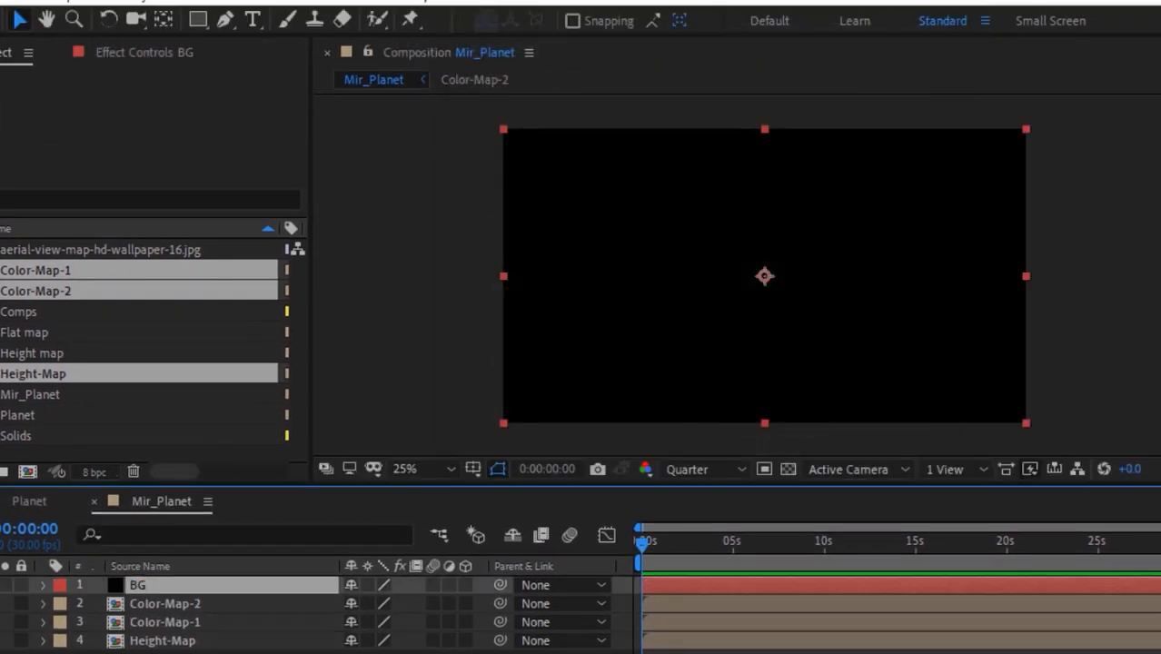
# Find the 4-Color Gradient effect and apply it to the BG layer.
pyautogui.click(1053, 307)
pyautogui.write('color')
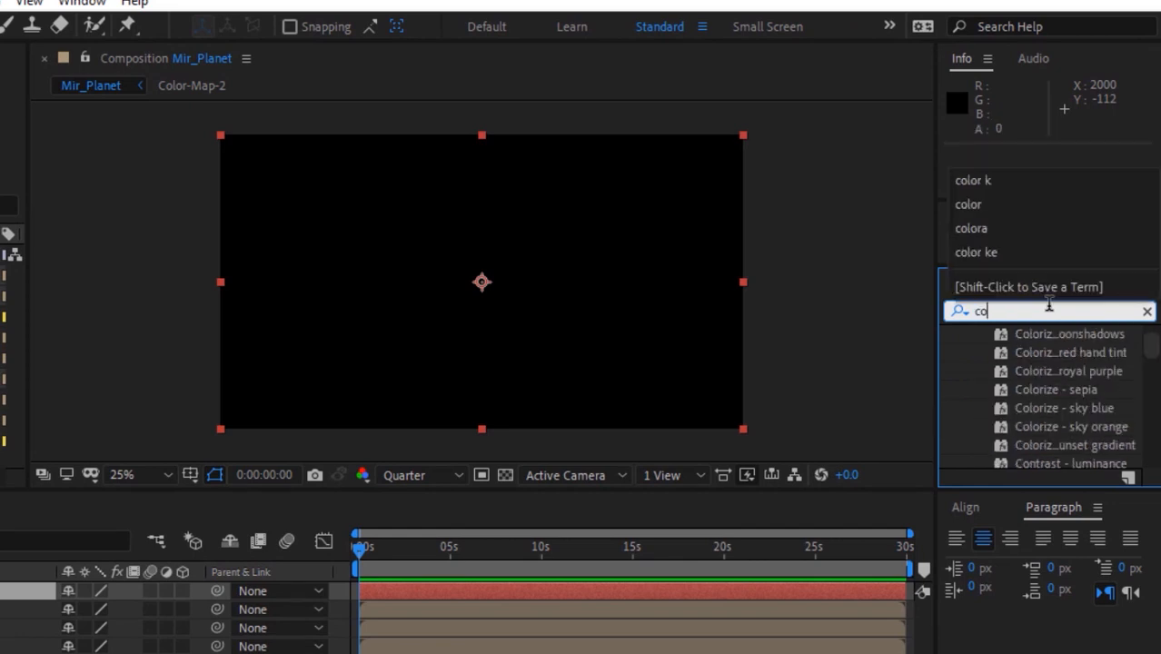
pyautogui.click(1152, 399)
pyautogui.scroll(-15, 1152, 400)
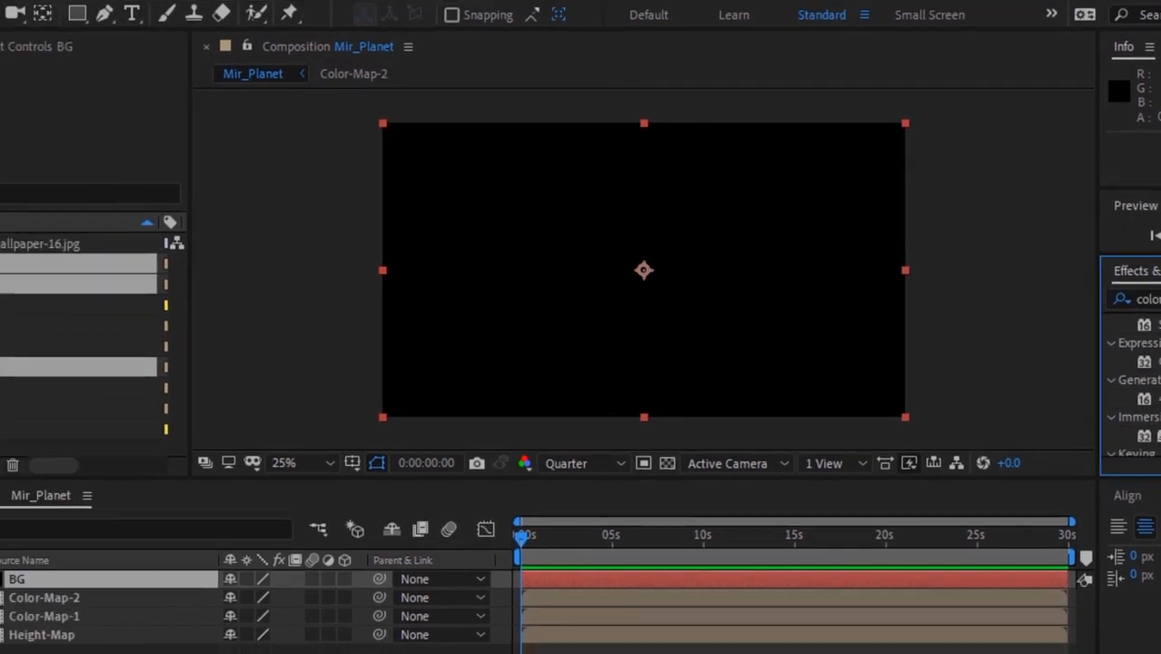
pyautogui.moveTo(1146, 398); pyautogui.dragTo(144, 581)
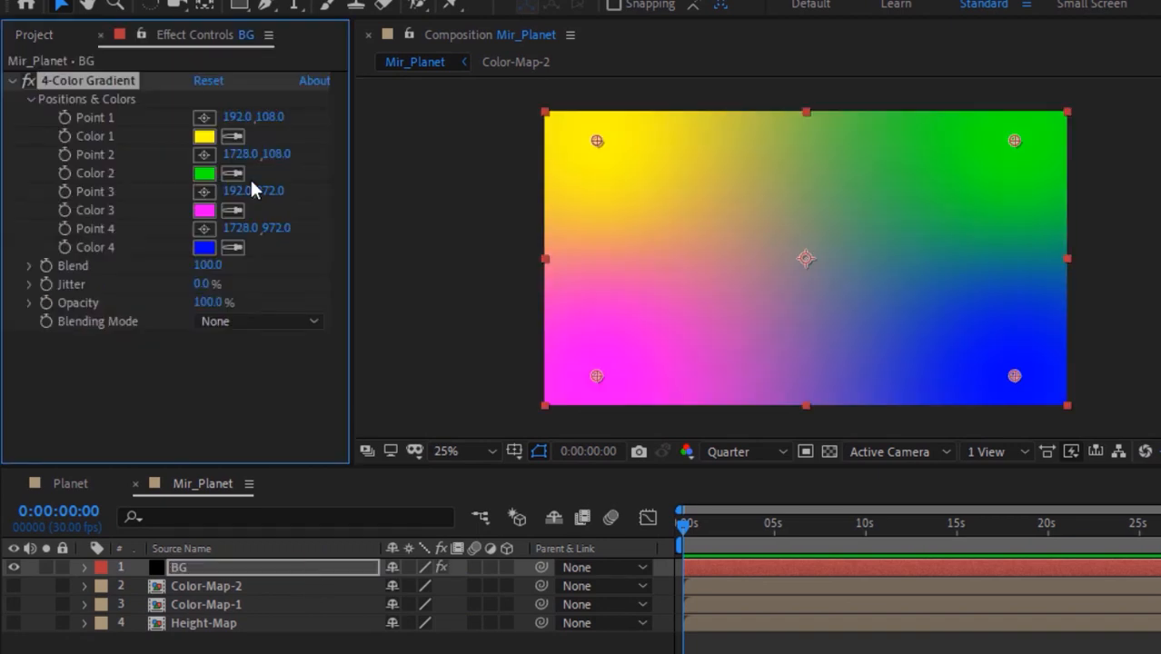
# Set the gradient's Color 1 to a dark purple with a hue of 282°.
pyautogui.click(205, 136)
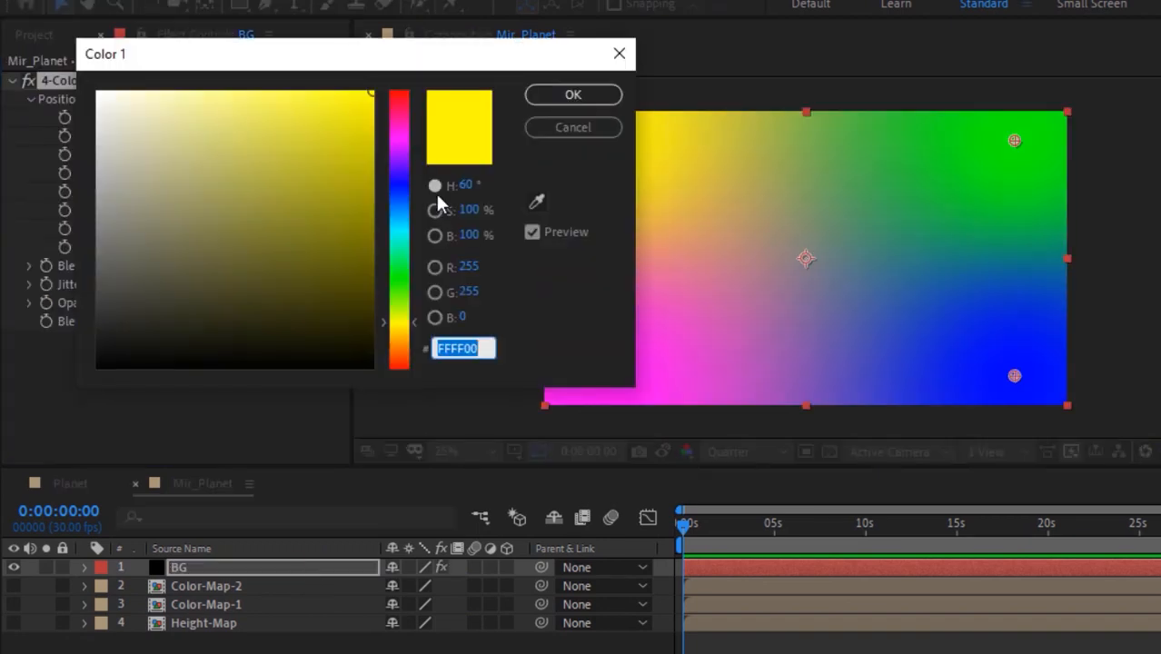
pyautogui.click(468, 185)
pyautogui.write('282')
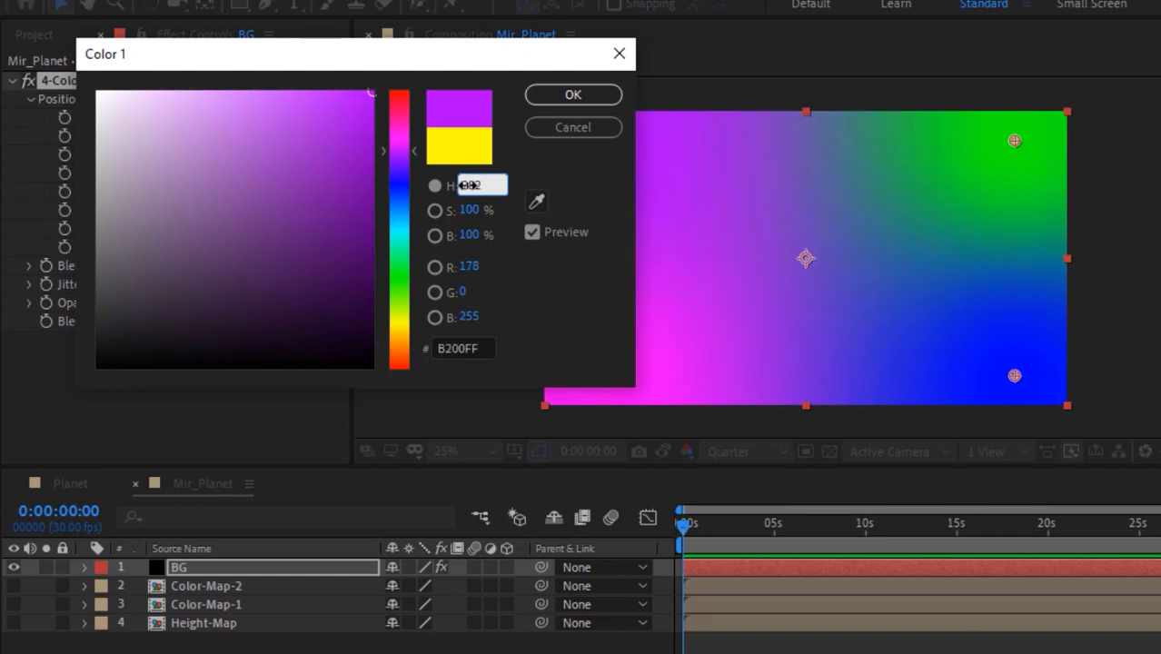
pyautogui.press('Return')
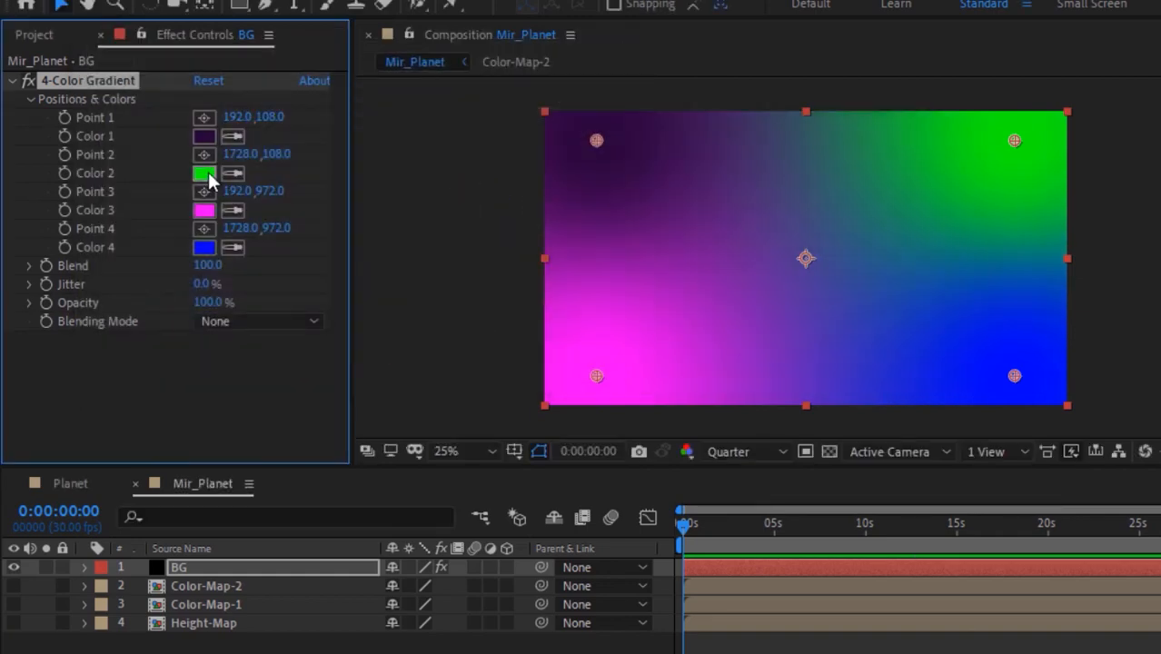
# Set the gradient's Color 2 to dark teal with hue 184°, saturation 100% and brightness 23%.
pyautogui.click(205, 174)
pyautogui.click(467, 185)
pyautogui.write('184')
pyautogui.press('Tab')
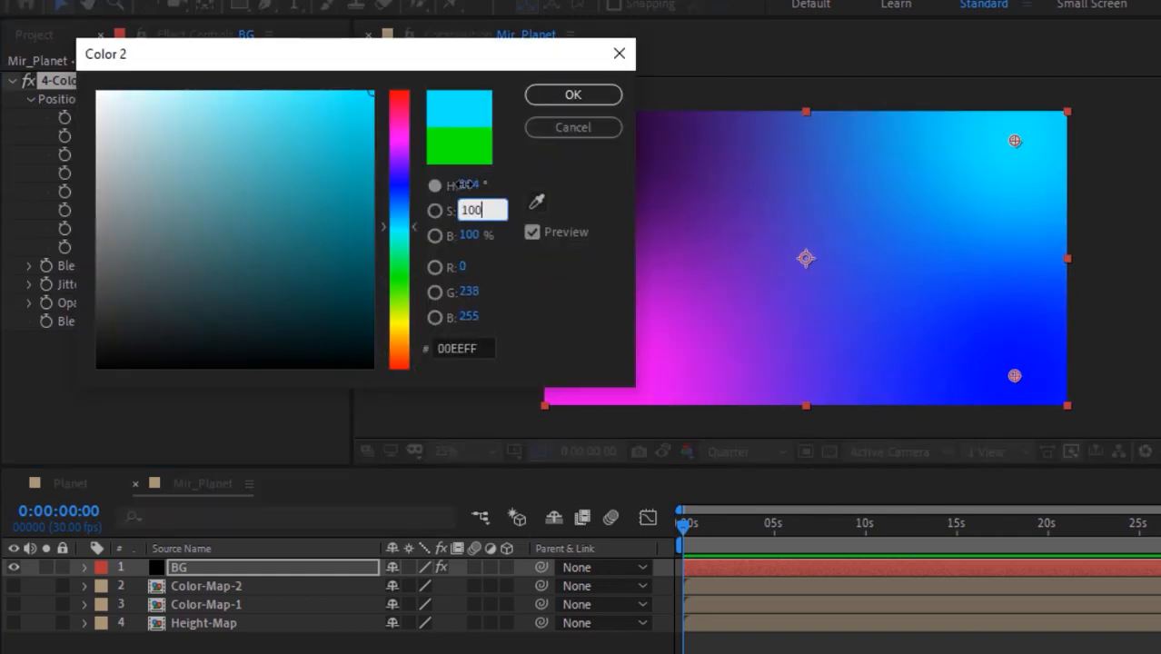
pyautogui.press('Tab')
pyautogui.write('23')
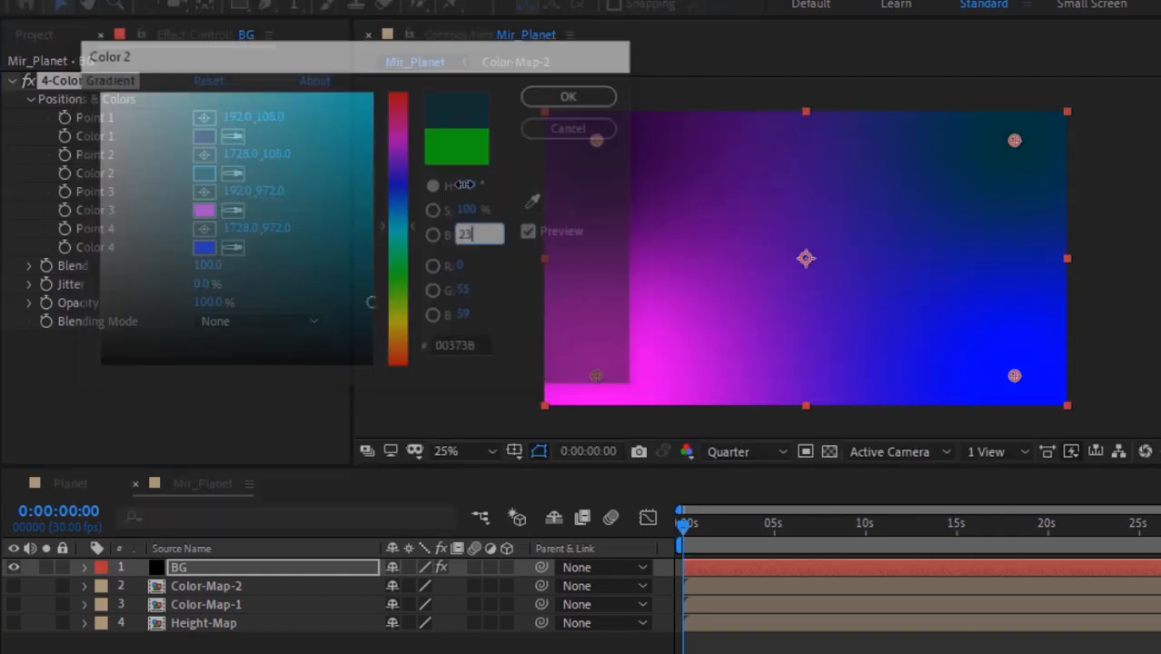
# Set the gradient's Color 3 to dark red with hue 349°, saturation 100% and brightness 29% (49000D).
pyautogui.click(203, 211)
pyautogui.write('000349')
pyautogui.press('Tab')
pyautogui.press('Tab')
pyautogui.press('Tab')
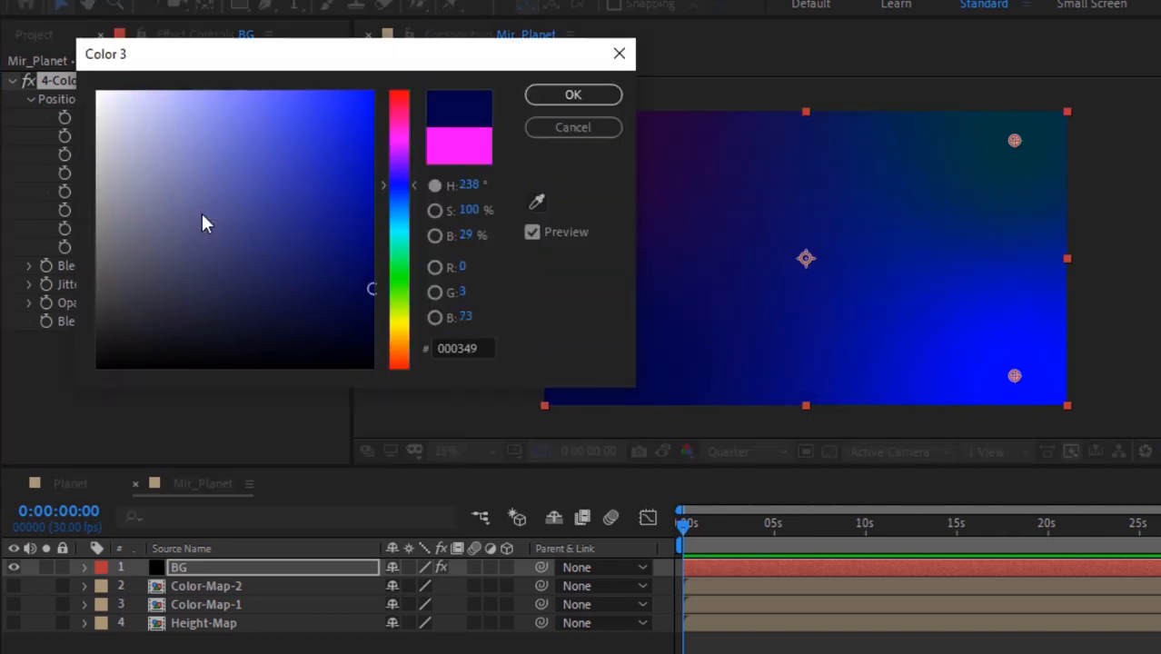
pyautogui.click(467, 185)
pyautogui.write('349')
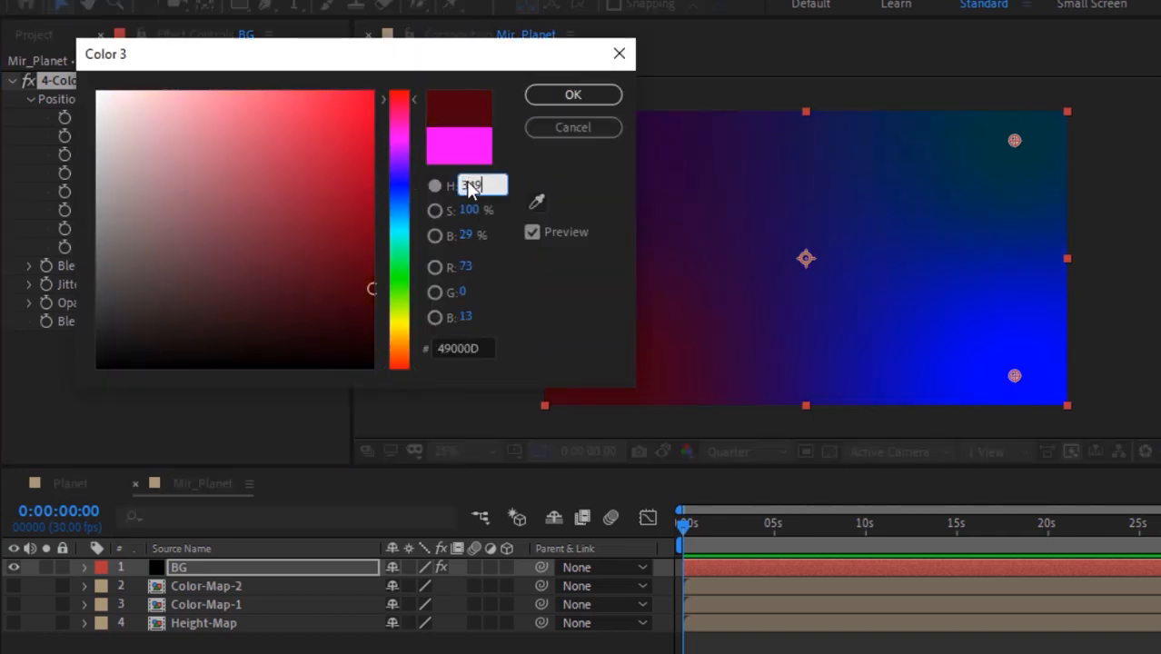
pyautogui.press('Tab')
pyautogui.write('100')
pyautogui.press('Return')
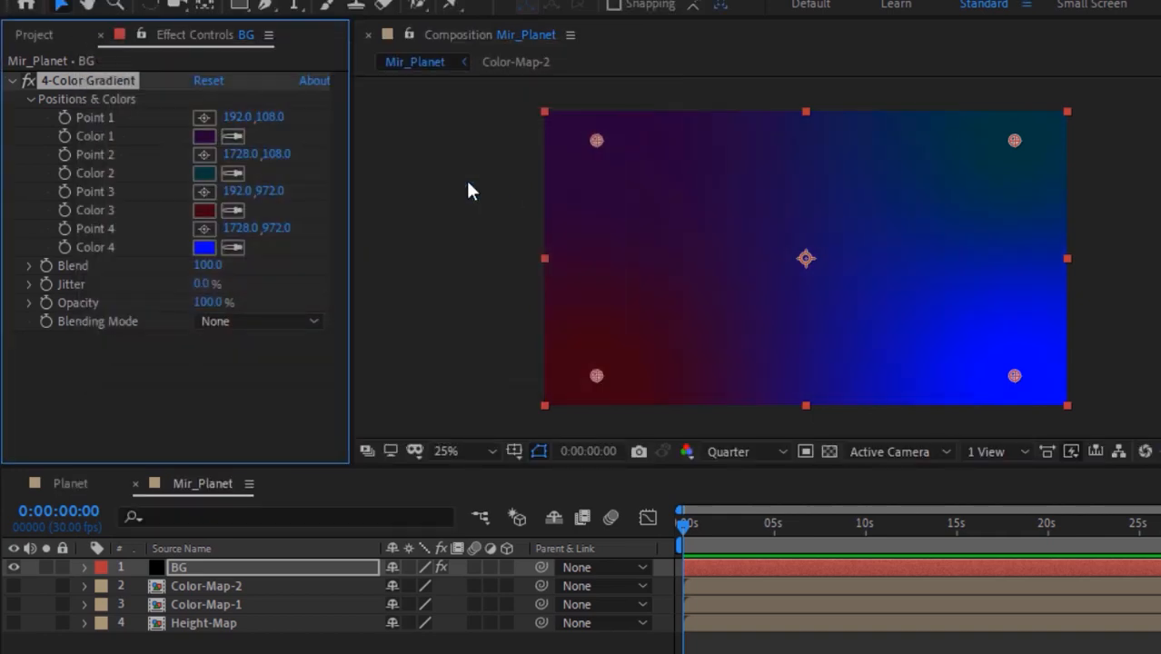
# Set the gradient's Color 4 to dark blue with 99% saturation and 22% brightness, and deselect the BG layer.
pyautogui.click(205, 247)
pyautogui.click(472, 186)
pyautogui.write('239')
pyautogui.press('Tab')
pyautogui.write('99')
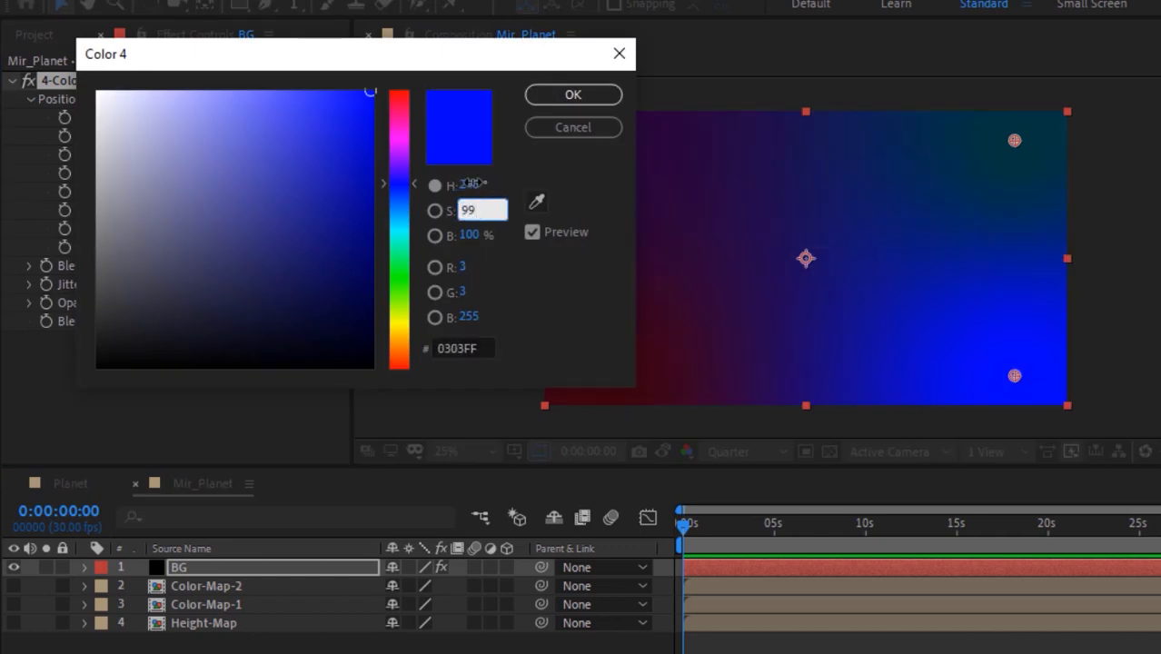
pyautogui.press('Tab')
pyautogui.write('22')
pyautogui.press('Return')
pyautogui.click(211, 626)
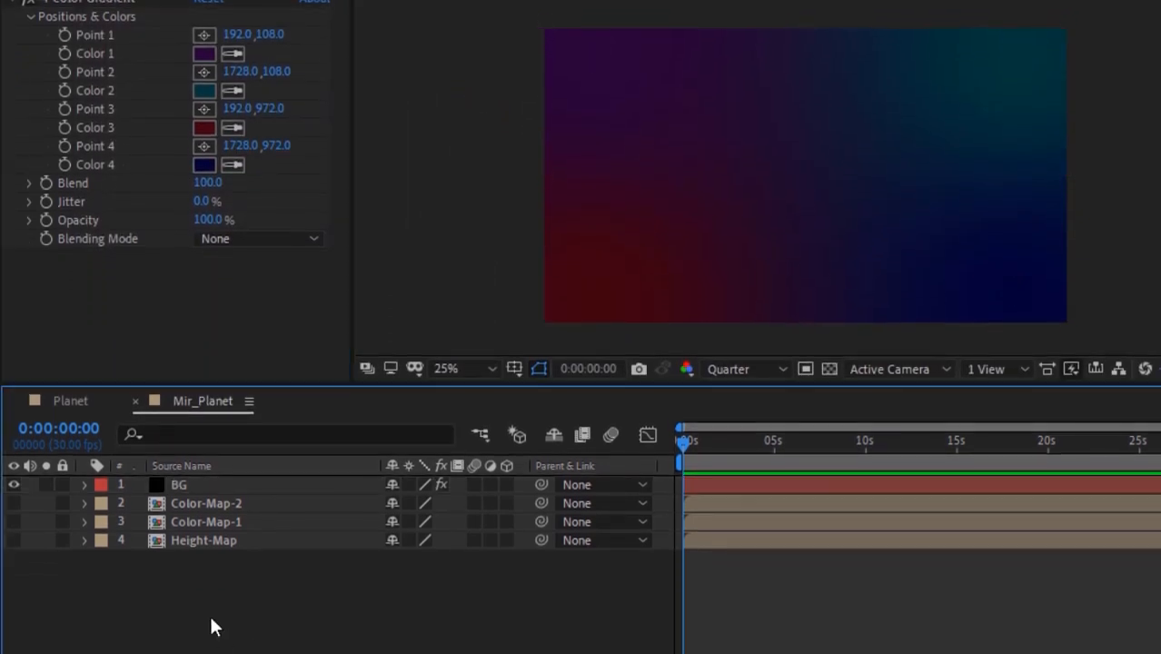
# Create a black 1920 x 1080 px solid layer named Form-Back.
pyautogui.rightClick(166, 607)
pyautogui.moveTo(336, 372)
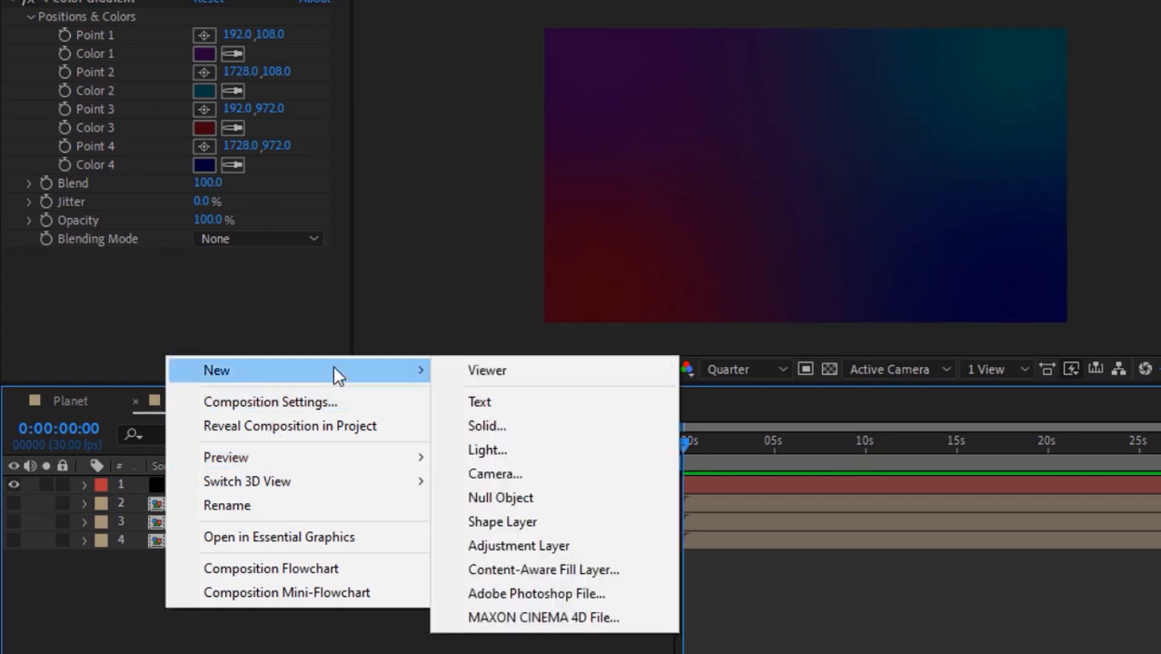
pyautogui.click(473, 429)
pyautogui.write('Form-Back')
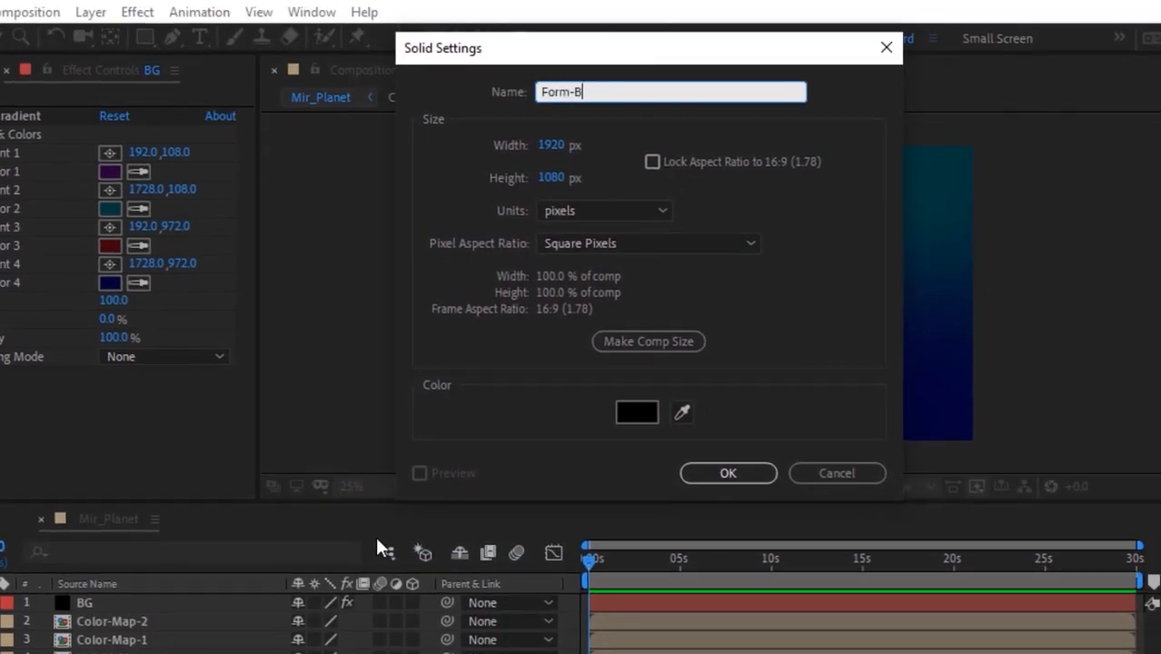
pyautogui.press('Return')
# Apply the Trapcode Form effect to the Form-Back layer.
pyautogui.rightClick(39, 168)
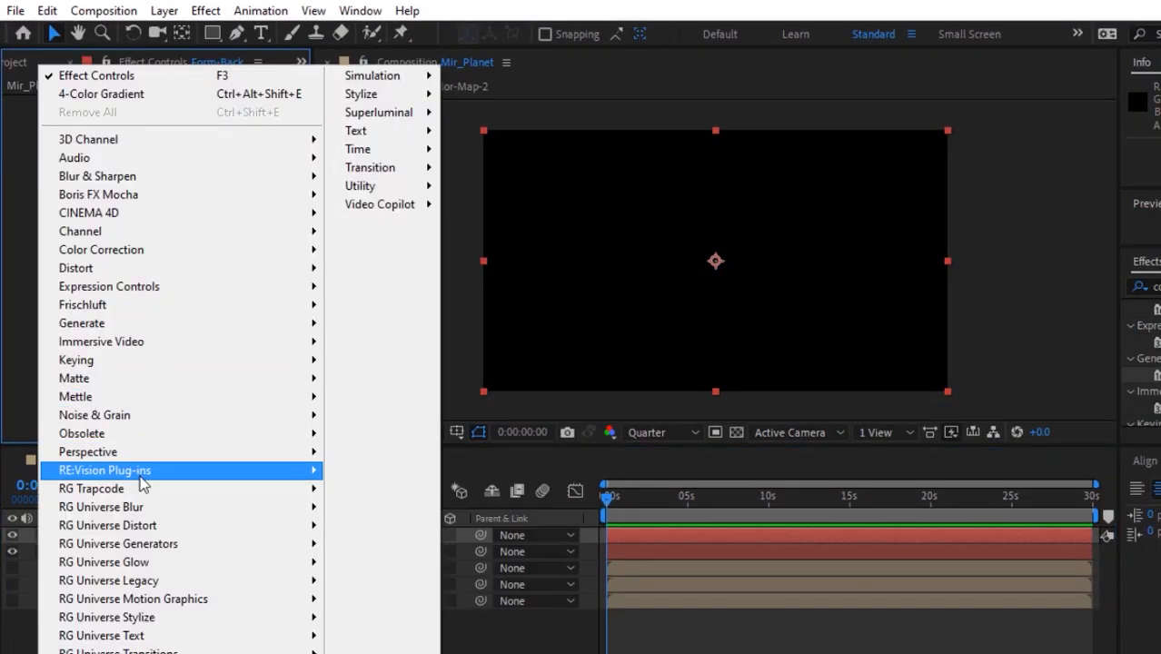
pyautogui.moveTo(272, 472)
pyautogui.click(393, 298)
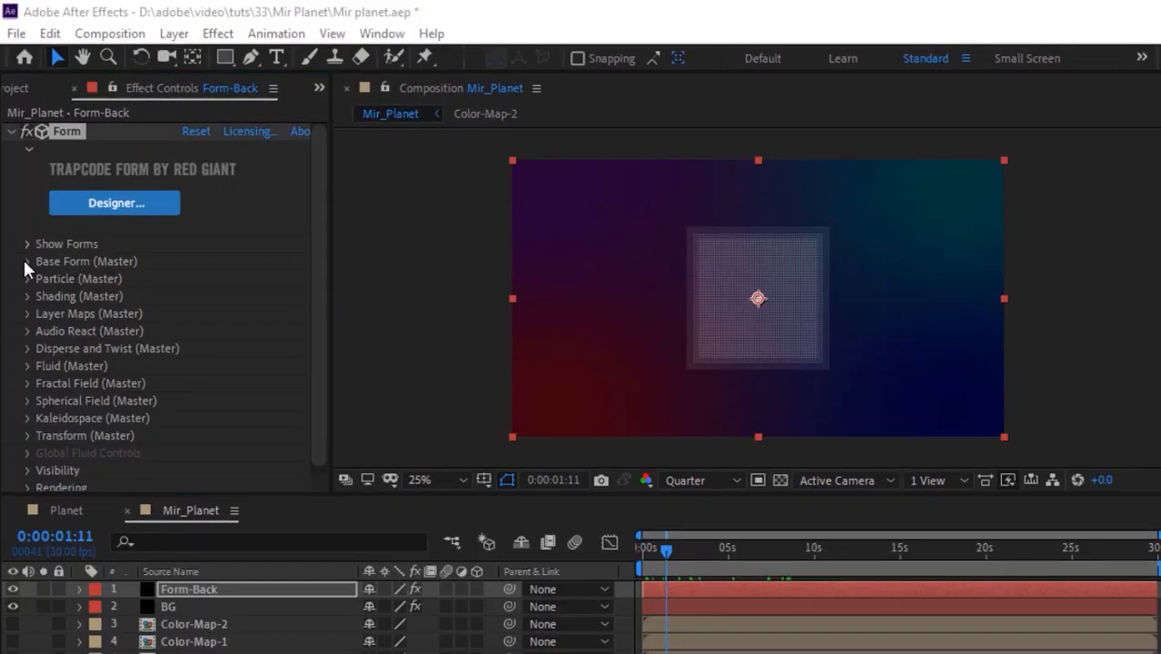
# Set the base form's Size to XYZ Individual, with Size X 4000, Size Y 3210 and Size Z 2000.
pyautogui.click(27, 220)
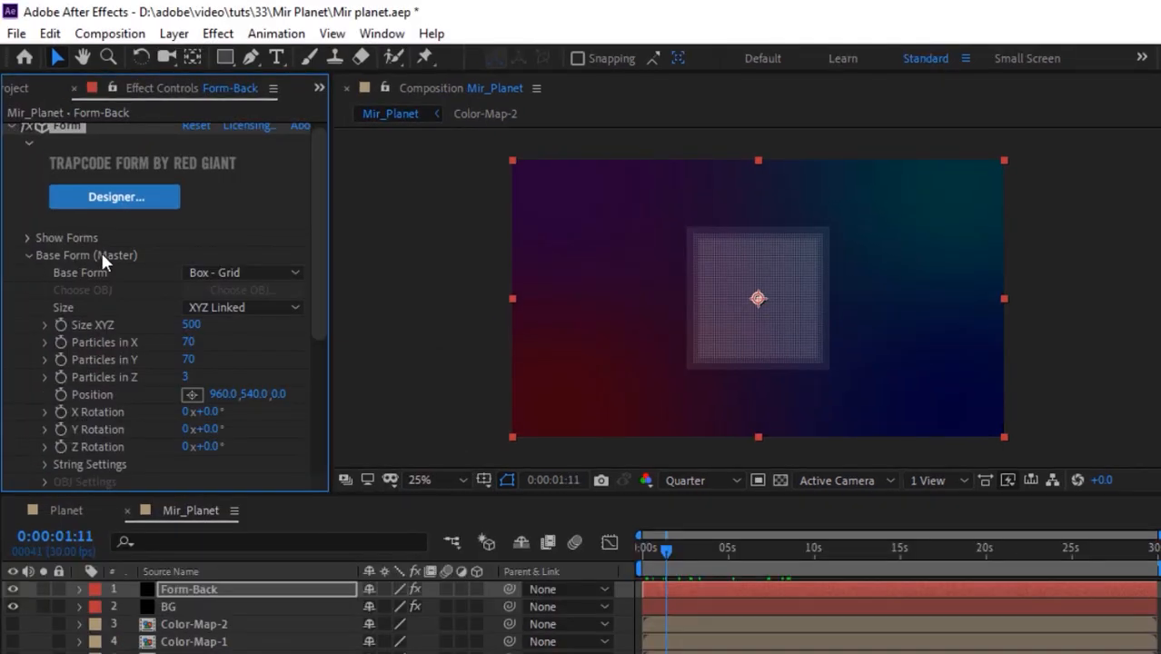
pyautogui.click(219, 307)
pyautogui.click(244, 350)
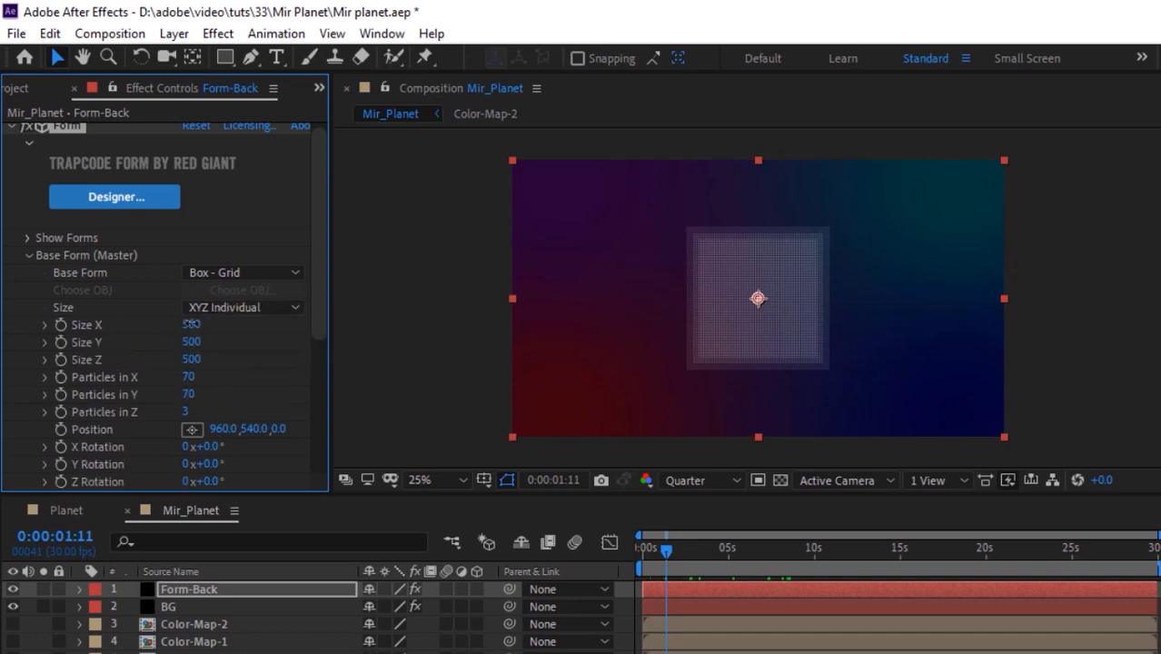
pyautogui.click(186, 325)
pyautogui.write('4000')
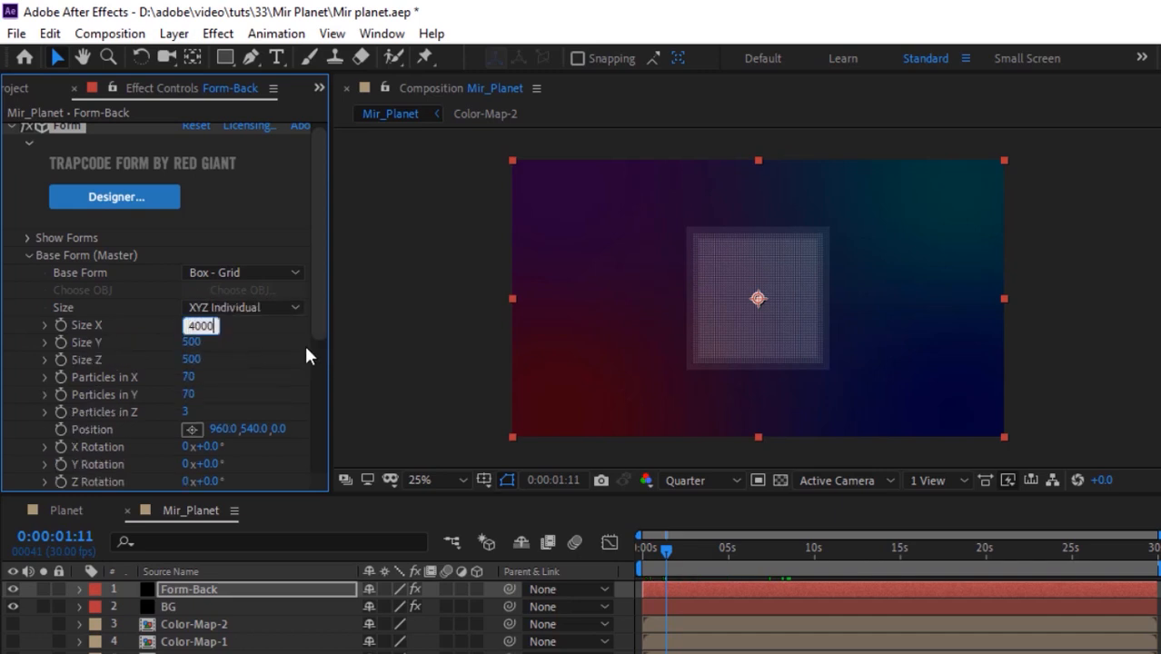
pyautogui.press('Tab')
pyautogui.write('3210')
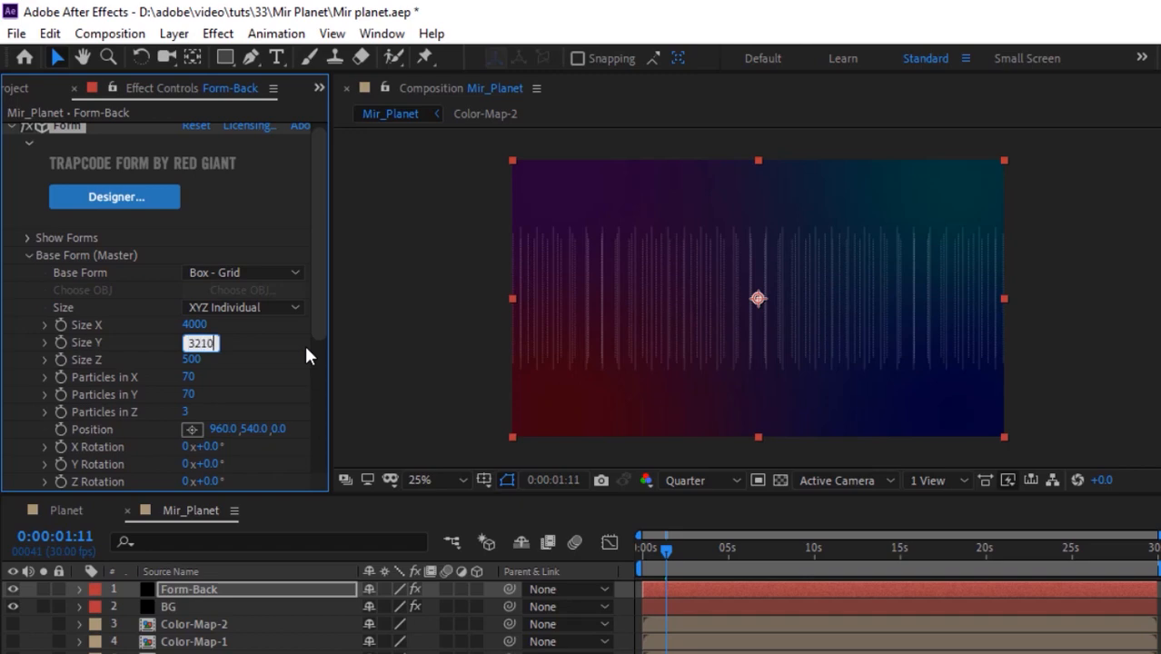
pyautogui.press('Tab')
pyautogui.write('2000')
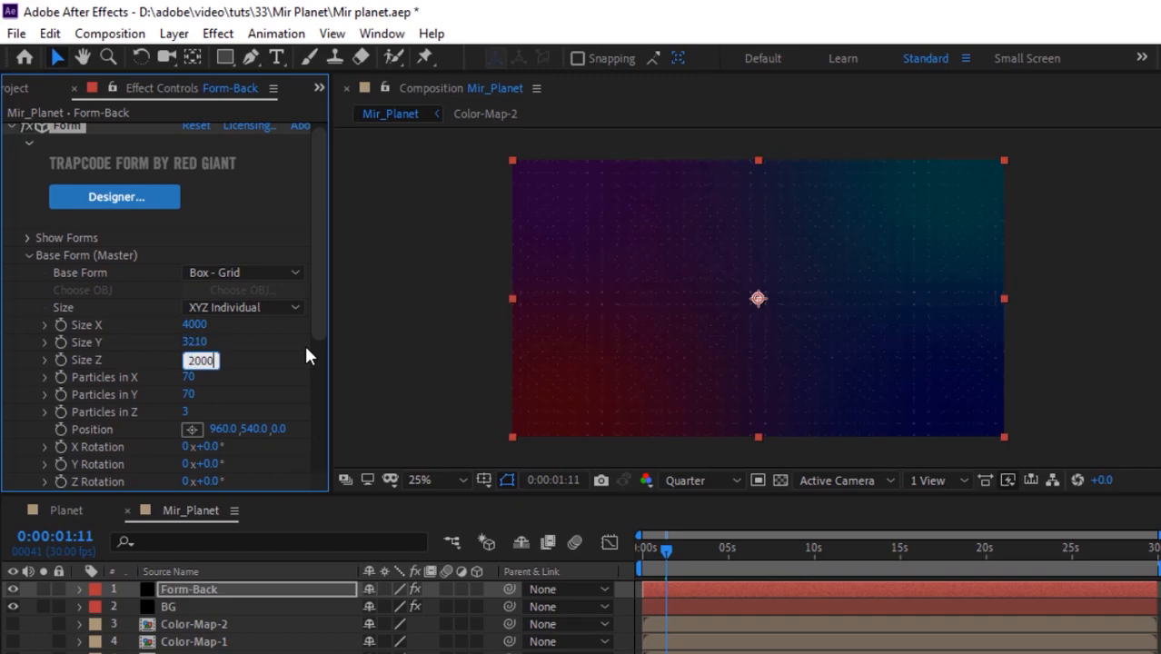
# Set the base form's Particles in X, Y and Z to 7 each.
pyautogui.press('Tab')
pyautogui.write('7')
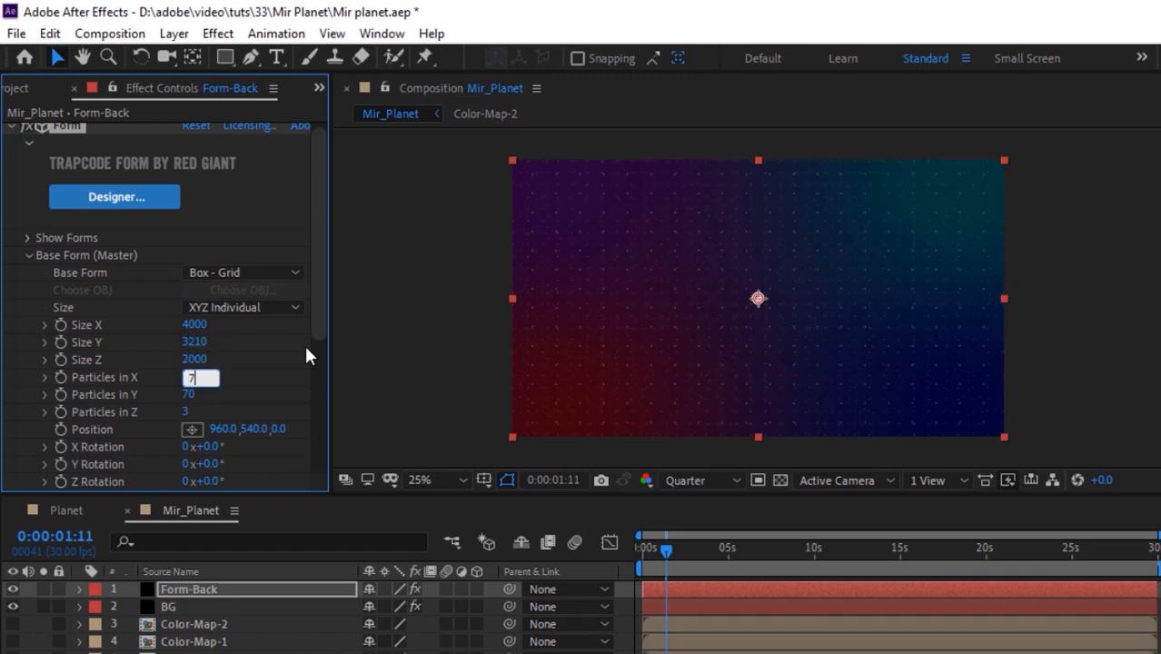
pyautogui.press('Tab')
pyautogui.write('7')
pyautogui.press('Tab')
pyautogui.write('7')
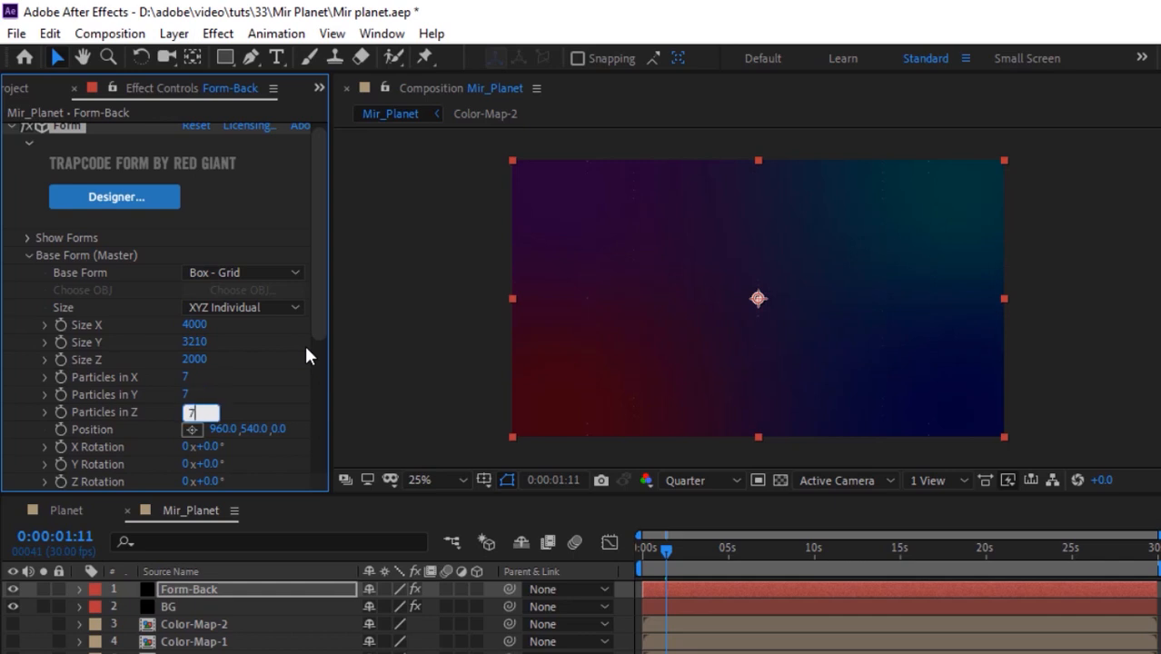
pyautogui.press('Tab')
pyautogui.press('Tab')
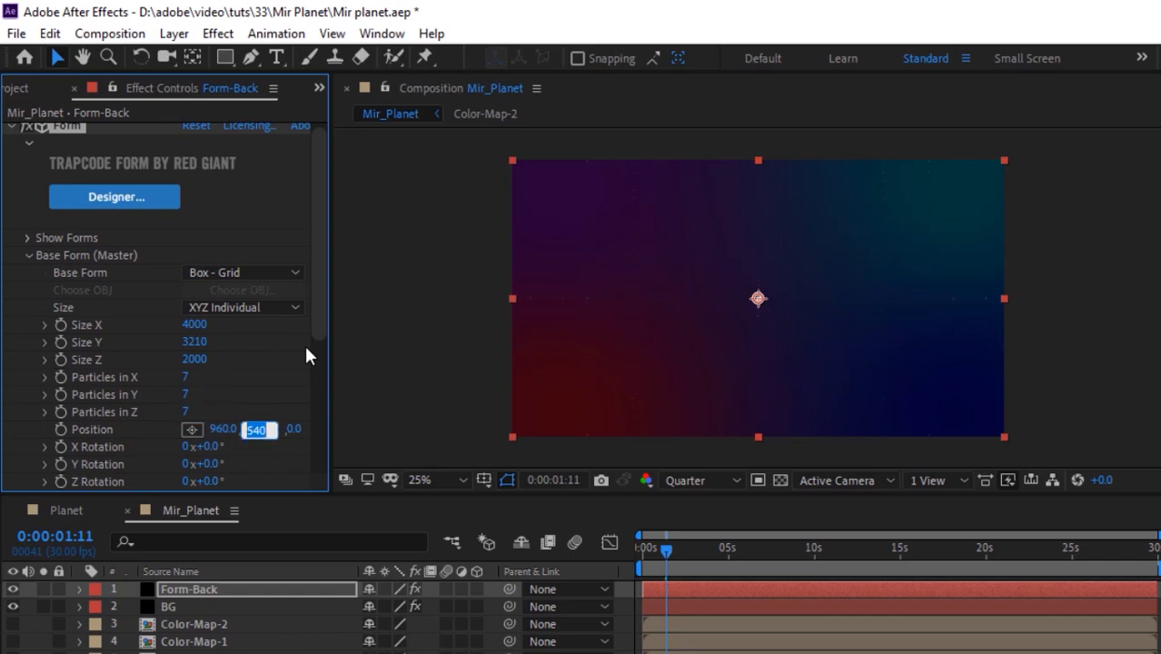
# Set the base form's Position to 960, 0, 1000.
pyautogui.write('1000')
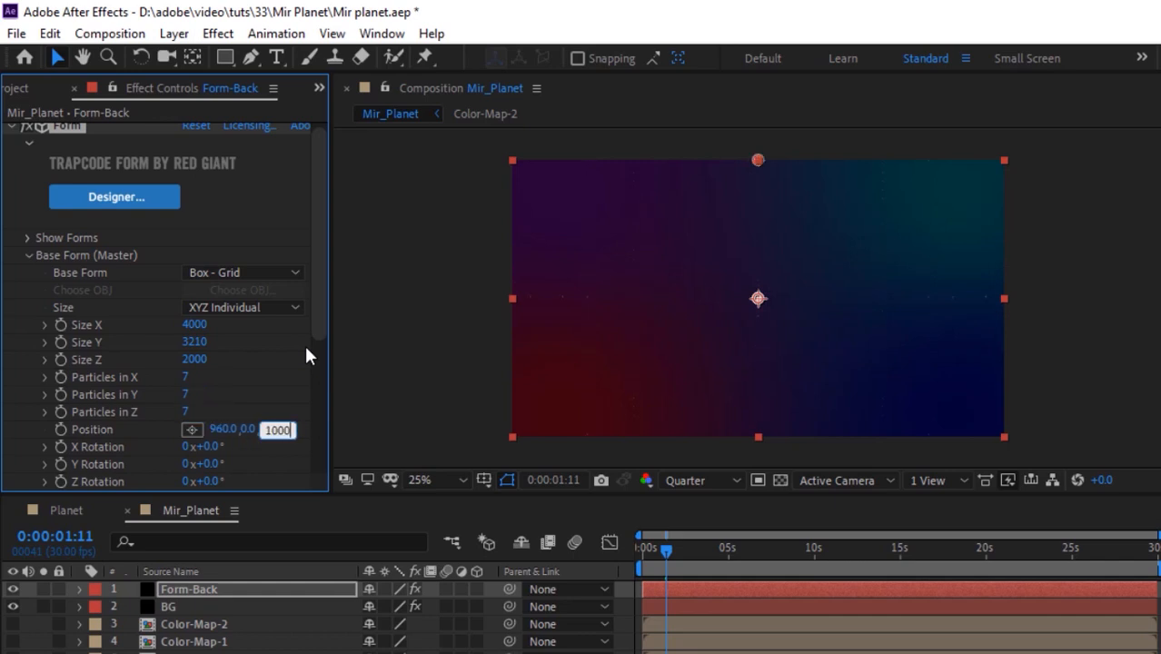
pyautogui.press('Return')
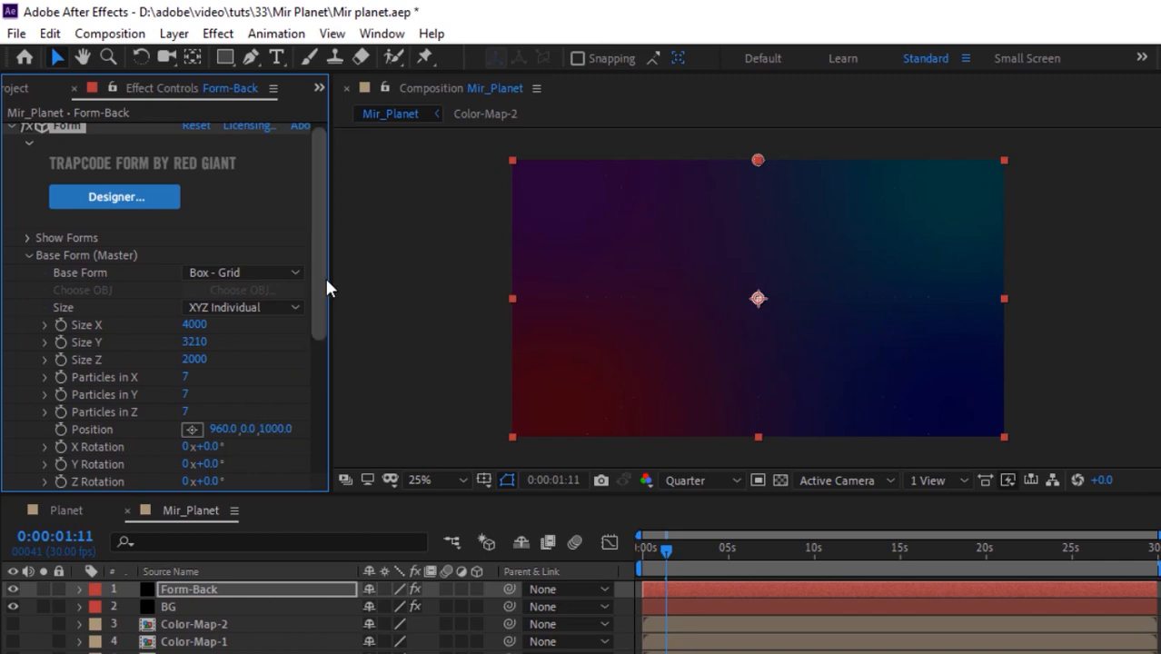
pyautogui.press('.')
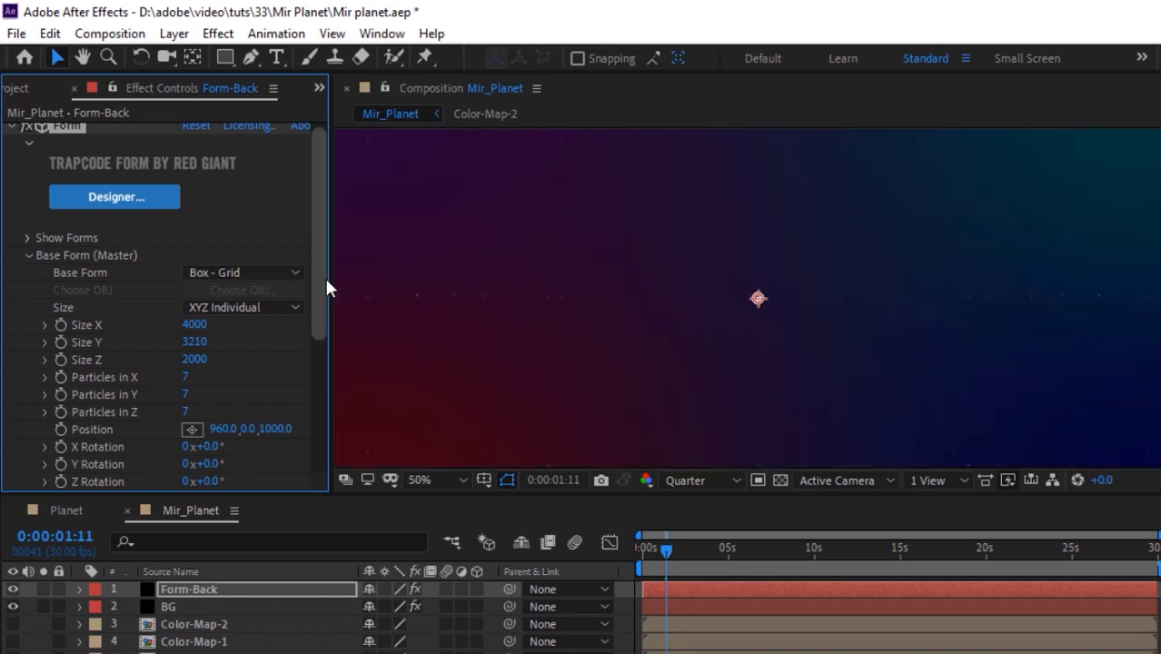
pyautogui.press(',')
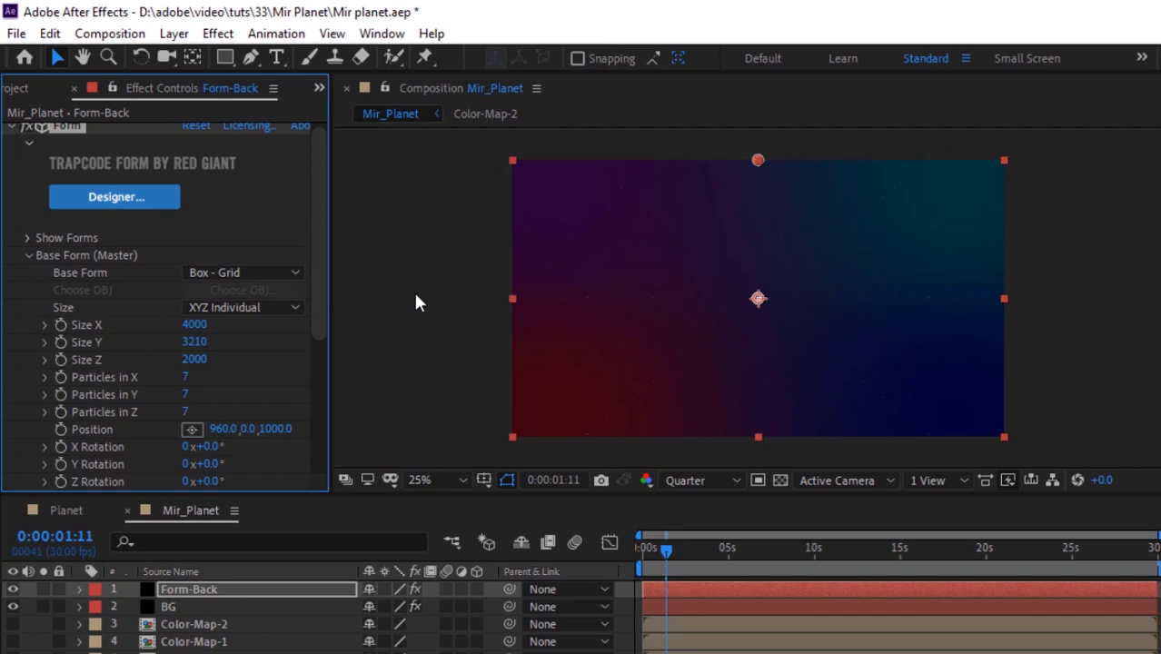
pyautogui.press('h')
pyautogui.moveTo(650, 277); pyautogui.dragTo(504, 289)
pyautogui.press('v')
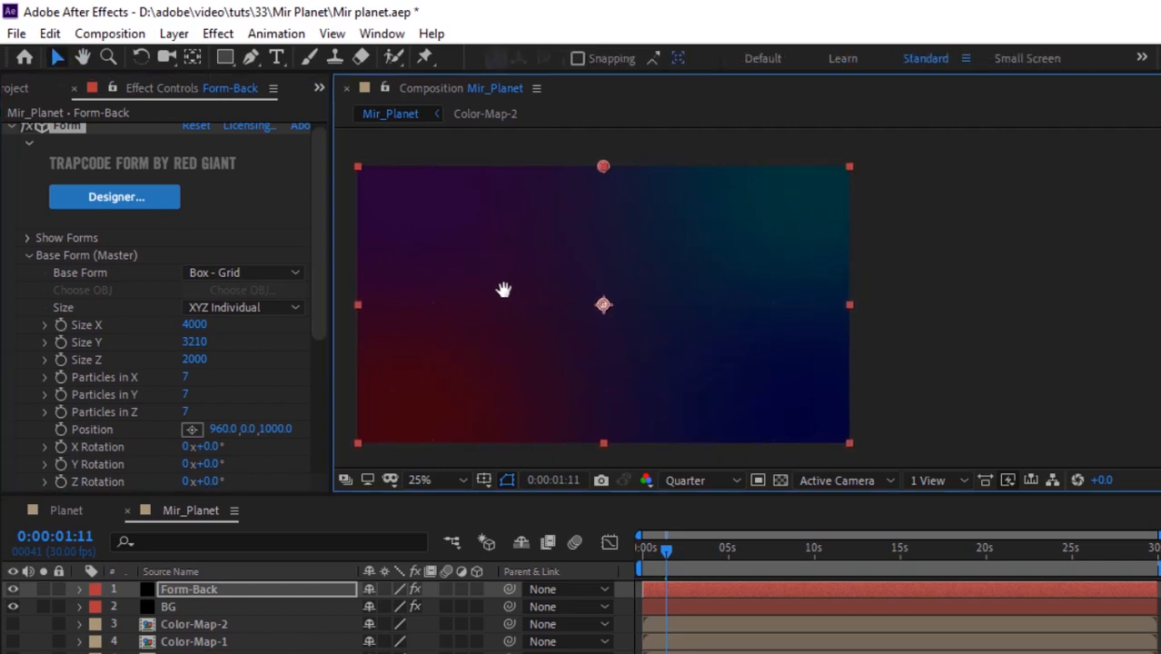
# Set the master particle's Sphere Feather to 0 and its Size to 10.
pyautogui.moveTo(317, 251); pyautogui.dragTo(317, 325)
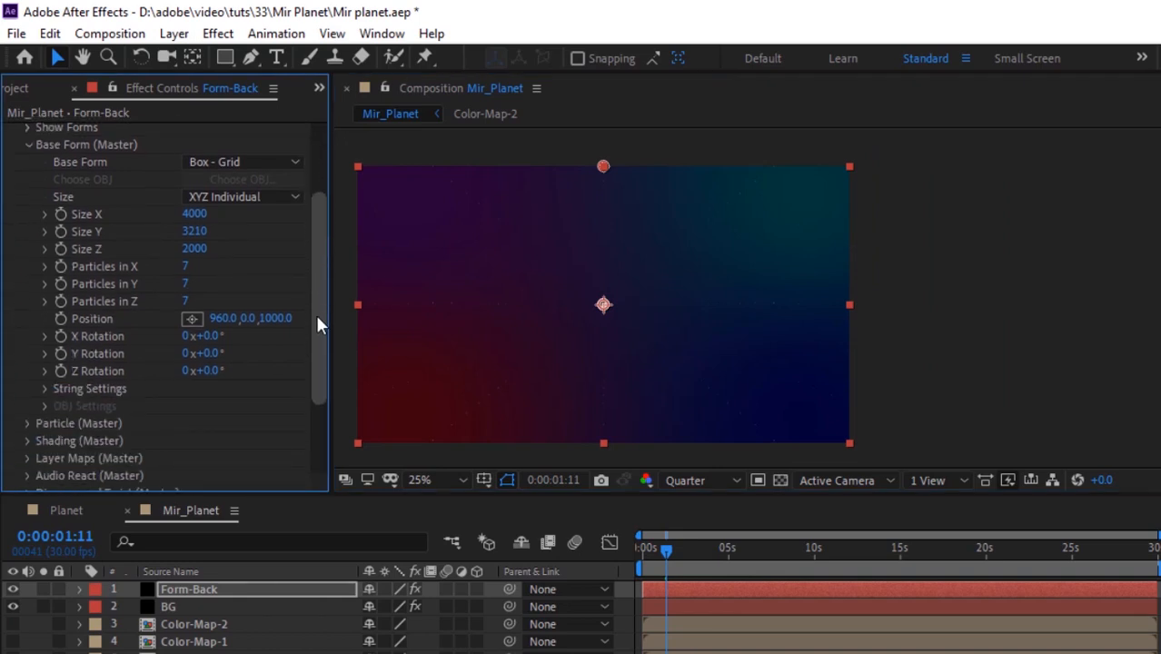
pyautogui.moveTo(317, 320); pyautogui.dragTo(317, 243)
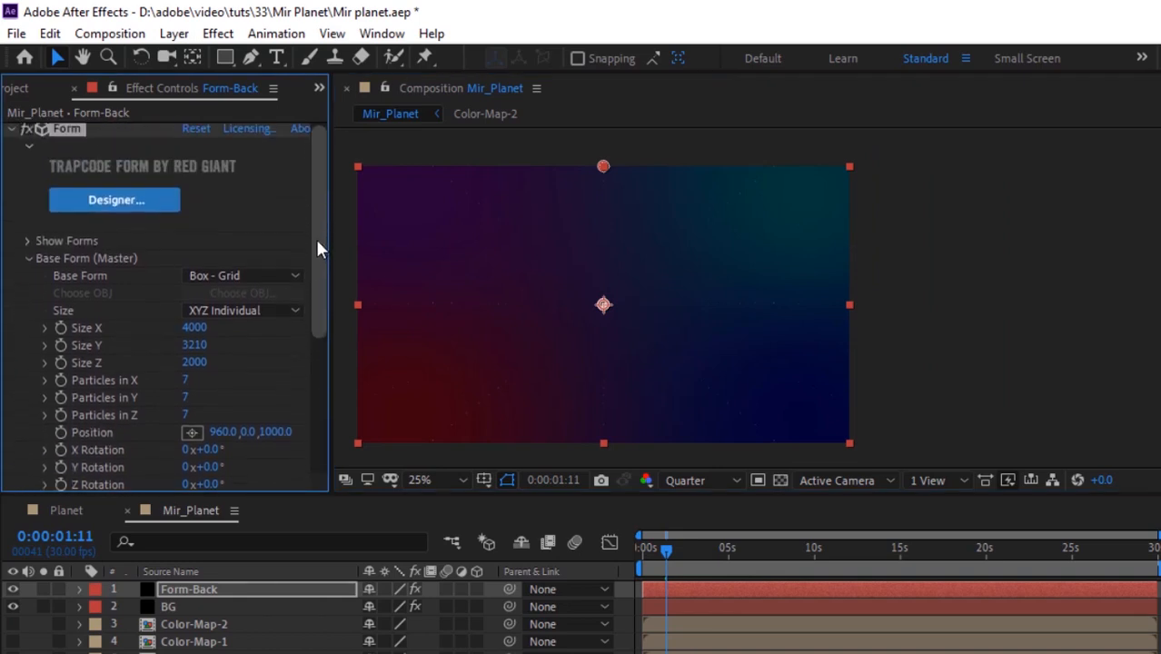
pyautogui.click(28, 261)
pyautogui.click(29, 278)
pyautogui.scroll(-3, 29, 282)
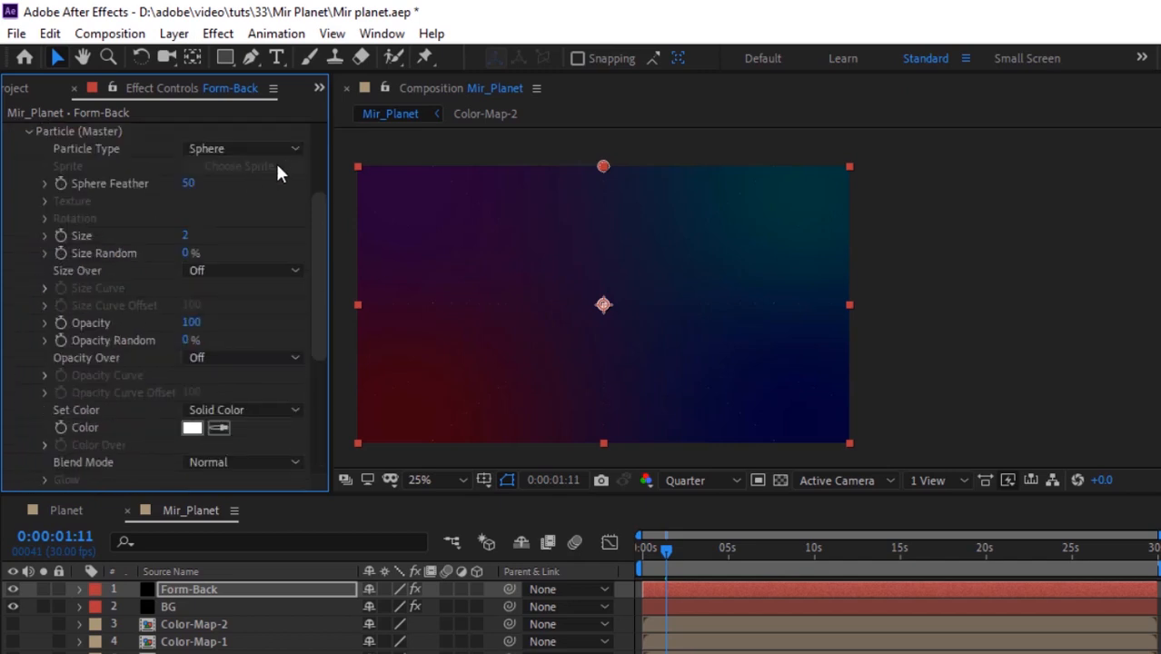
pyautogui.click(186, 183)
pyautogui.write('0')
pyautogui.press('Return')
pyautogui.click(186, 237)
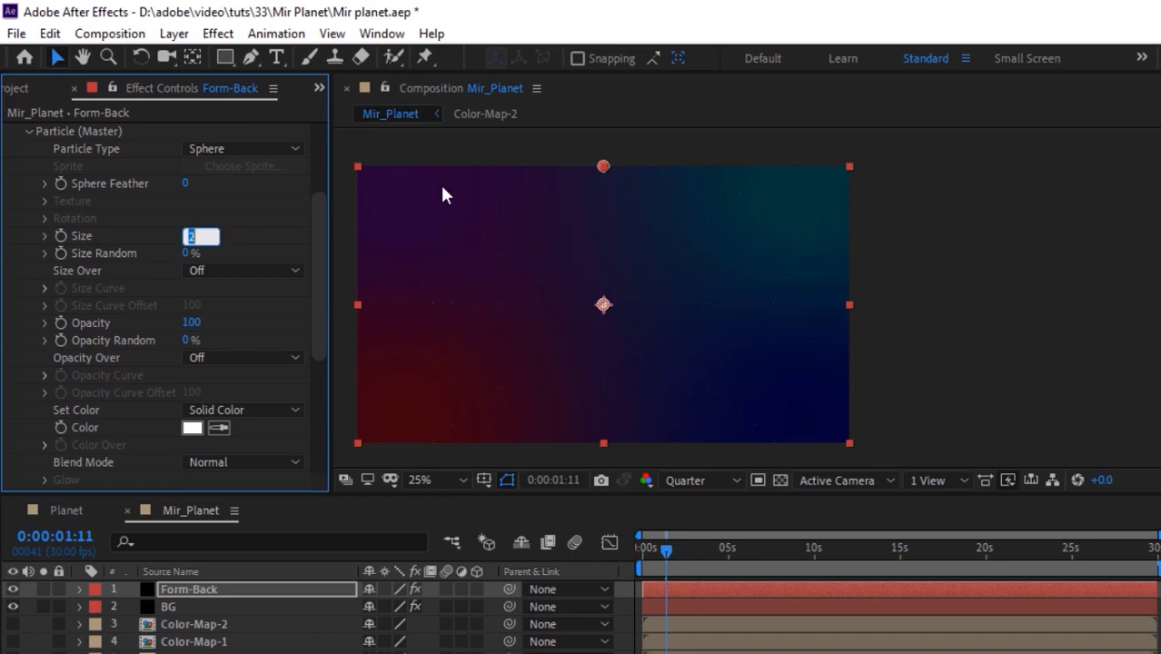
pyautogui.write('10')
pyautogui.press('Return')
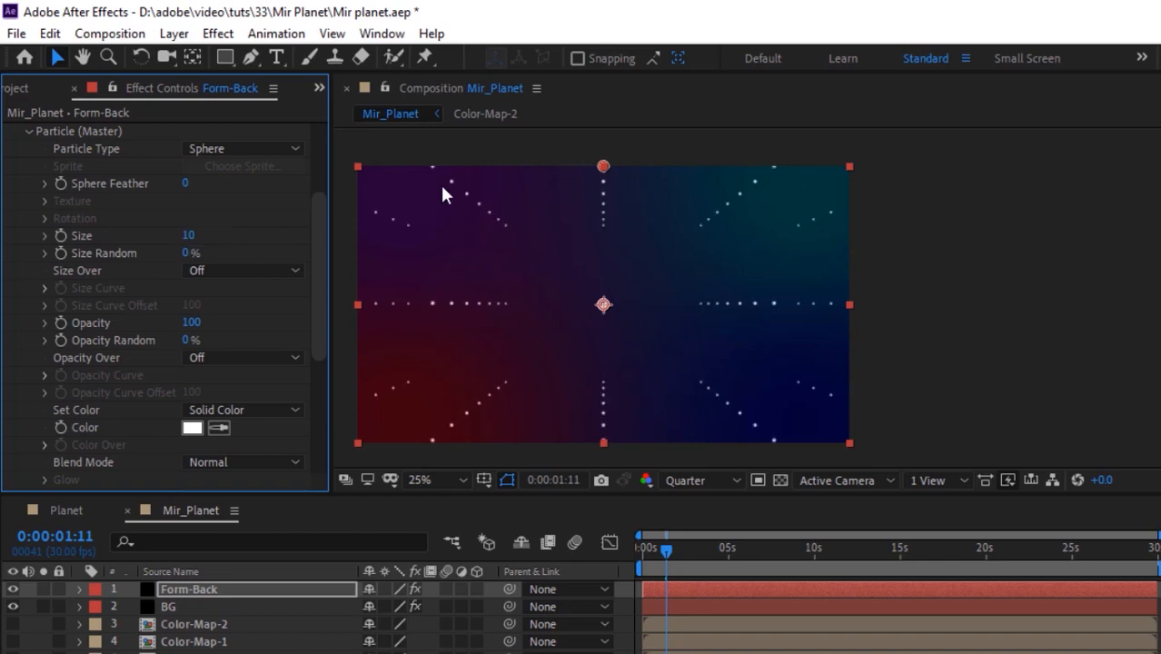
# Set the particle's Size Random and Opacity Random to 100% and its Blend Mode to Add.
pyautogui.moveTo(187, 257); pyautogui.dragTo(499, 289)
pyautogui.moveTo(185, 343); pyautogui.dragTo(545, 399)
pyautogui.moveTo(317, 265); pyautogui.dragTo(318, 318)
pyautogui.click(240, 379)
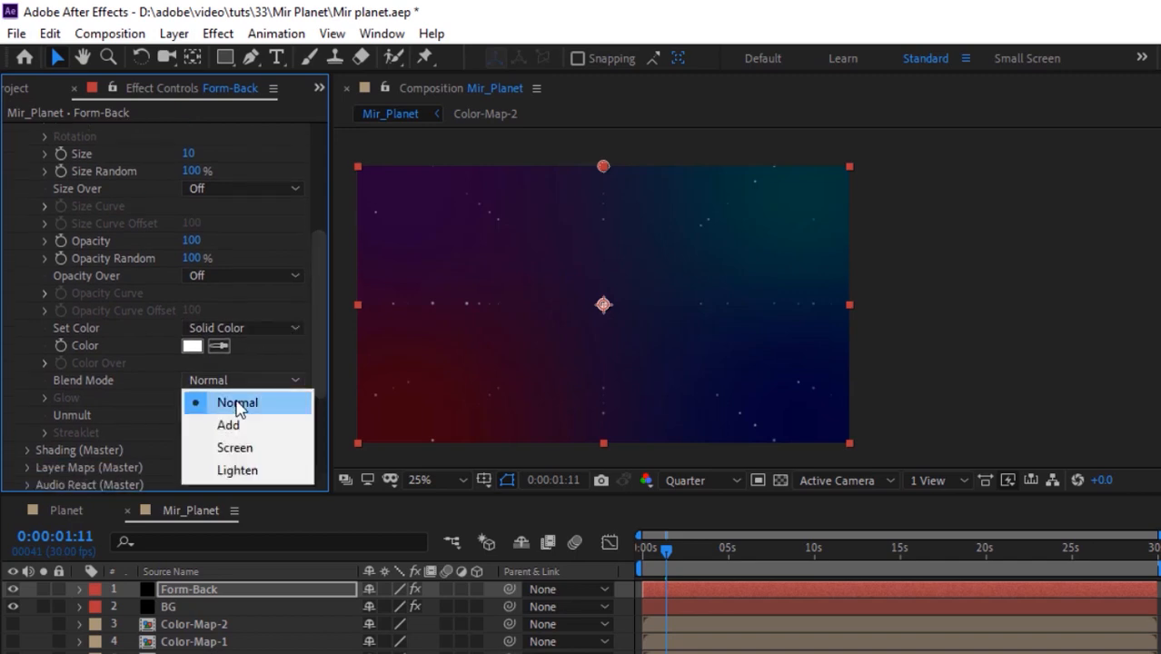
pyautogui.click(236, 421)
pyautogui.moveTo(316, 270); pyautogui.dragTo(315, 238)
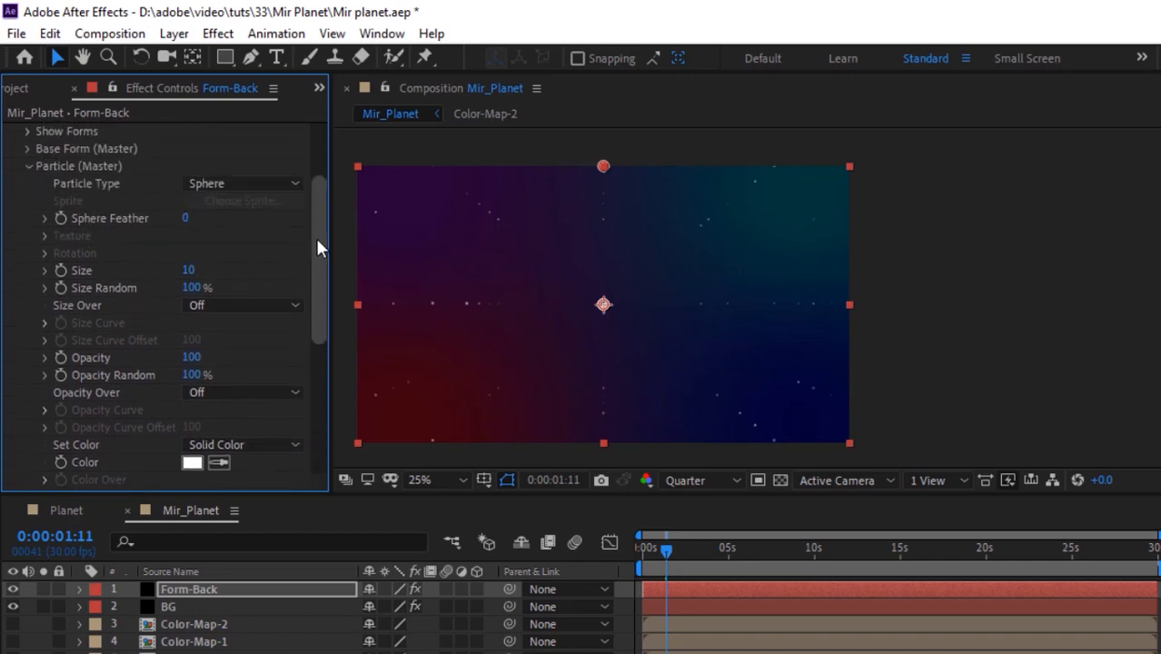
pyautogui.click(29, 166)
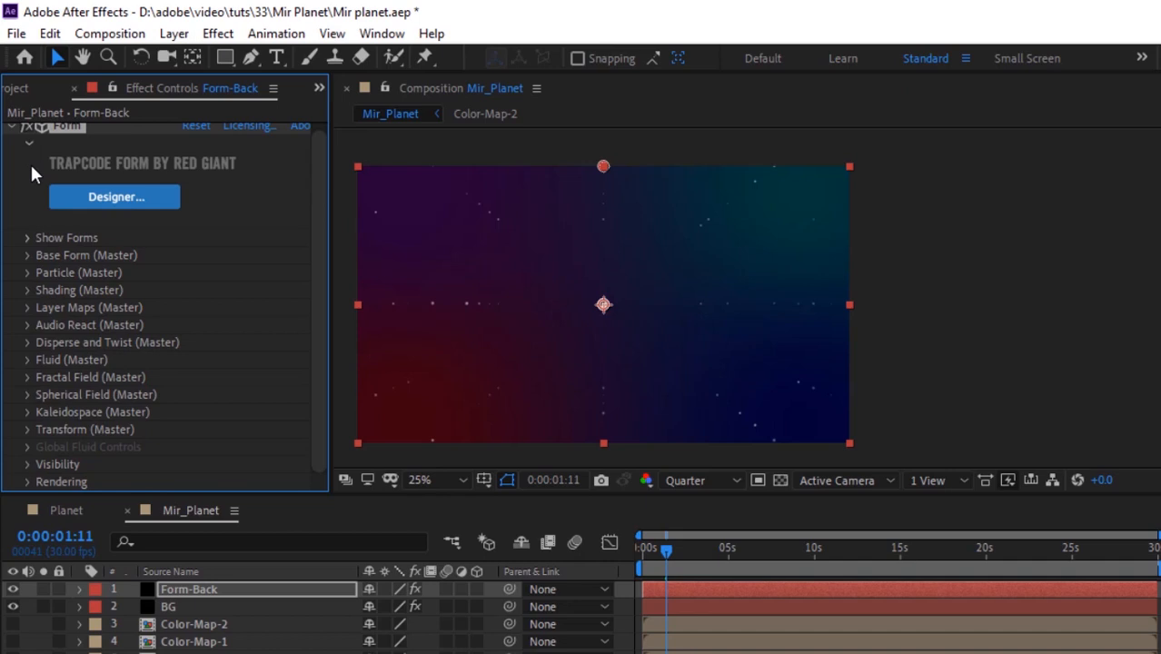
# Set the Form effect's Disperse amount to 200.
pyautogui.click(28, 342)
pyautogui.click(187, 360)
pyautogui.write('200')
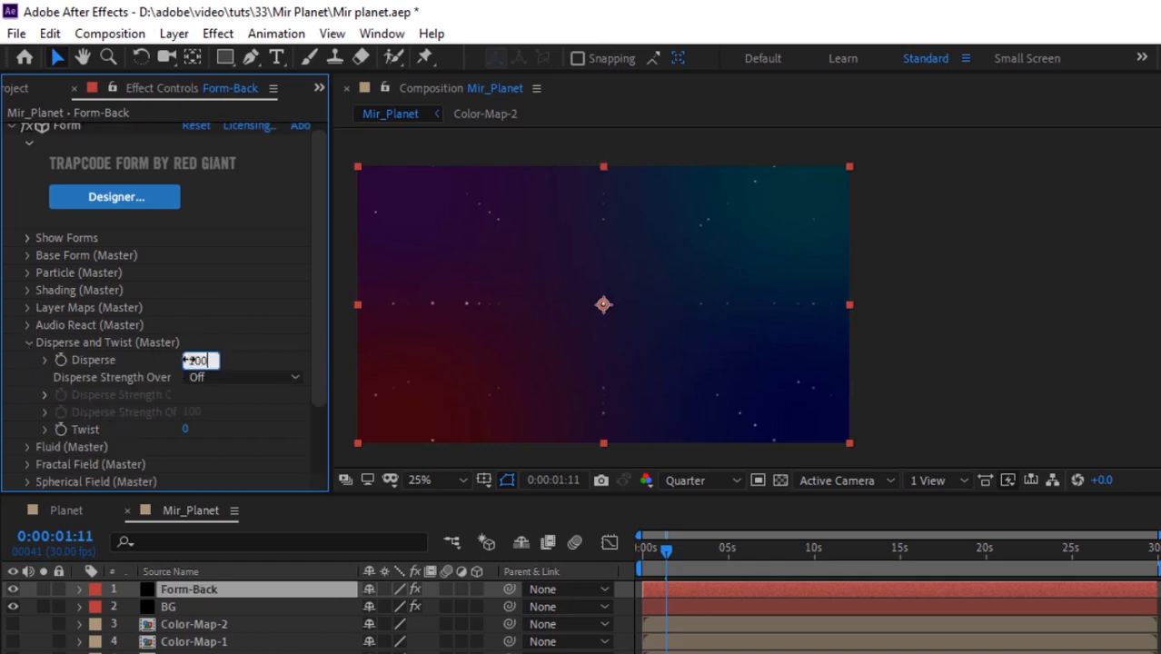
pyautogui.press('Return')
pyautogui.click(27, 342)
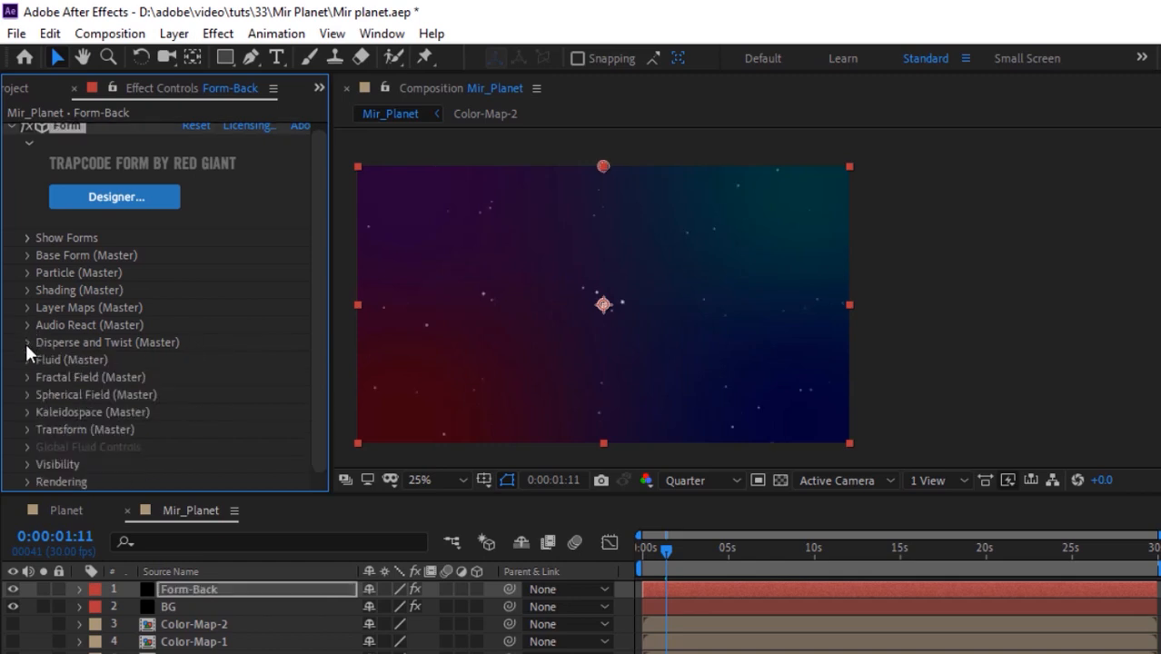
# Set the Fractal Field's Displace to 100 and its Flow Evolution to 5.
pyautogui.click(27, 377)
pyautogui.scroll(-4, 27, 385)
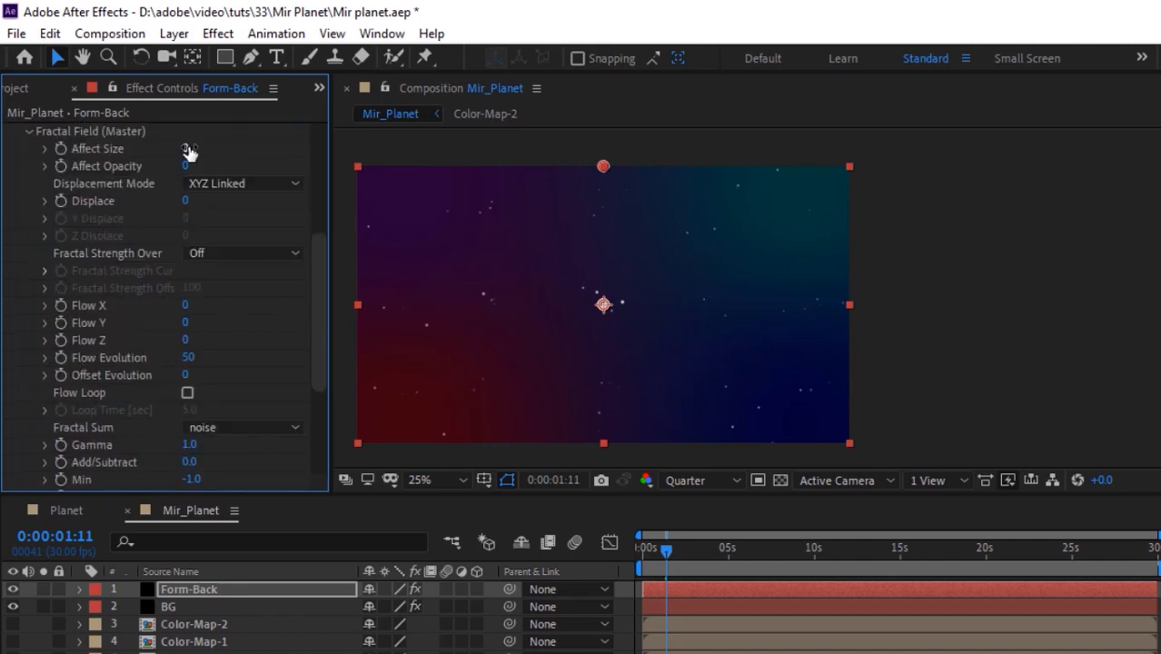
pyautogui.click(185, 200)
pyautogui.write('100')
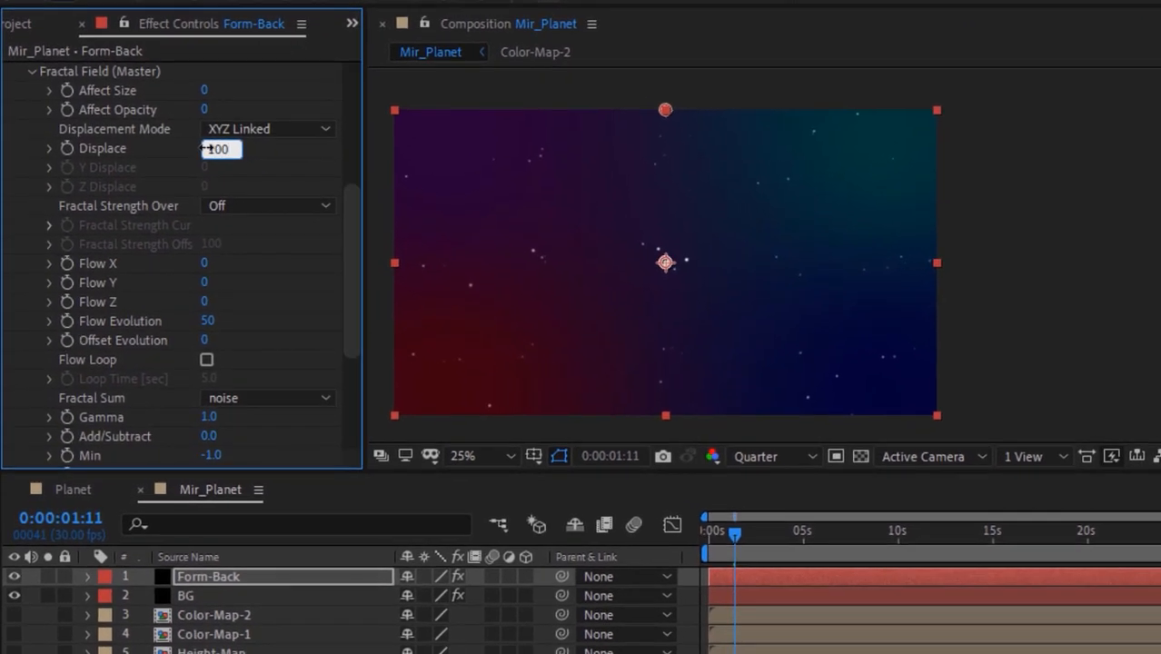
pyautogui.press('Return')
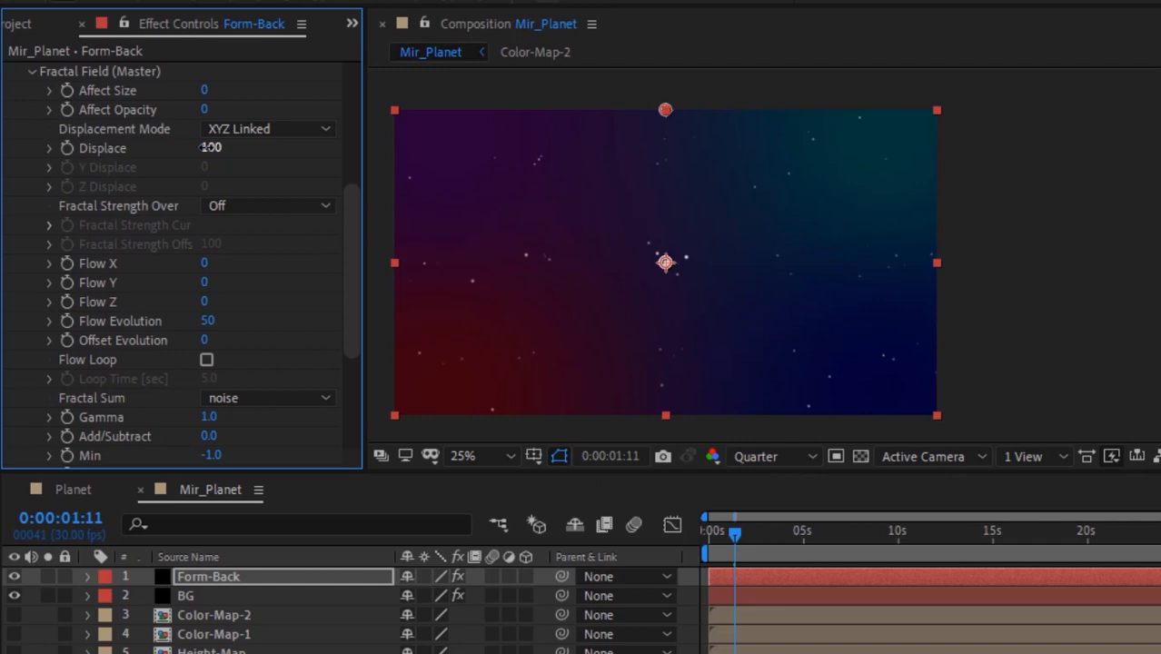
pyautogui.click(208, 320)
pyautogui.write('5')
pyautogui.press('Return')
pyautogui.moveTo(346, 292); pyautogui.dragTo(351, 173)
pyautogui.click(30, 350)
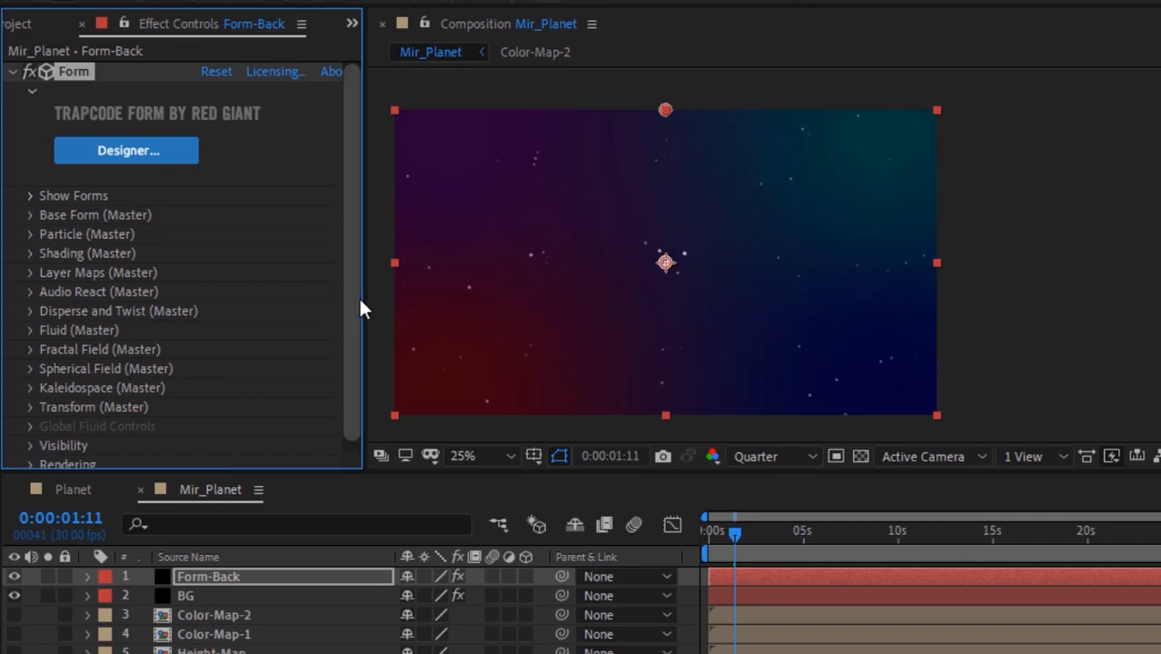
# Preview the background particle animation from the start of the composition.
pyautogui.moveTo(354, 298); pyautogui.dragTo(352, 331)
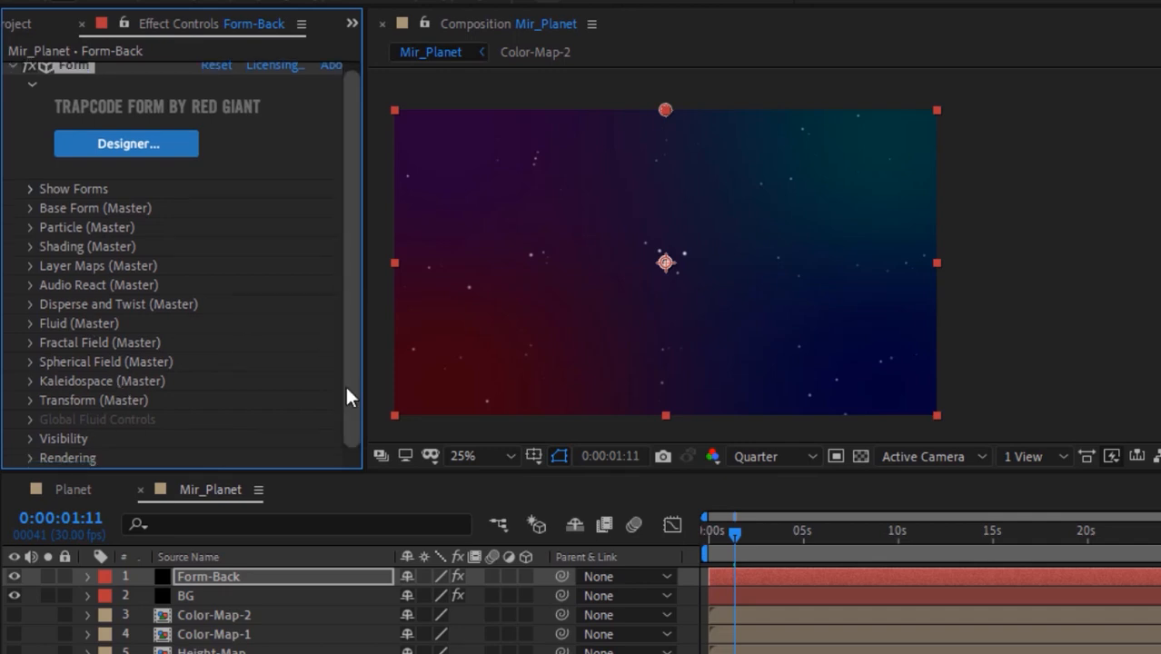
pyautogui.click(700, 532)
pyautogui.press('space')
pyautogui.press('space')
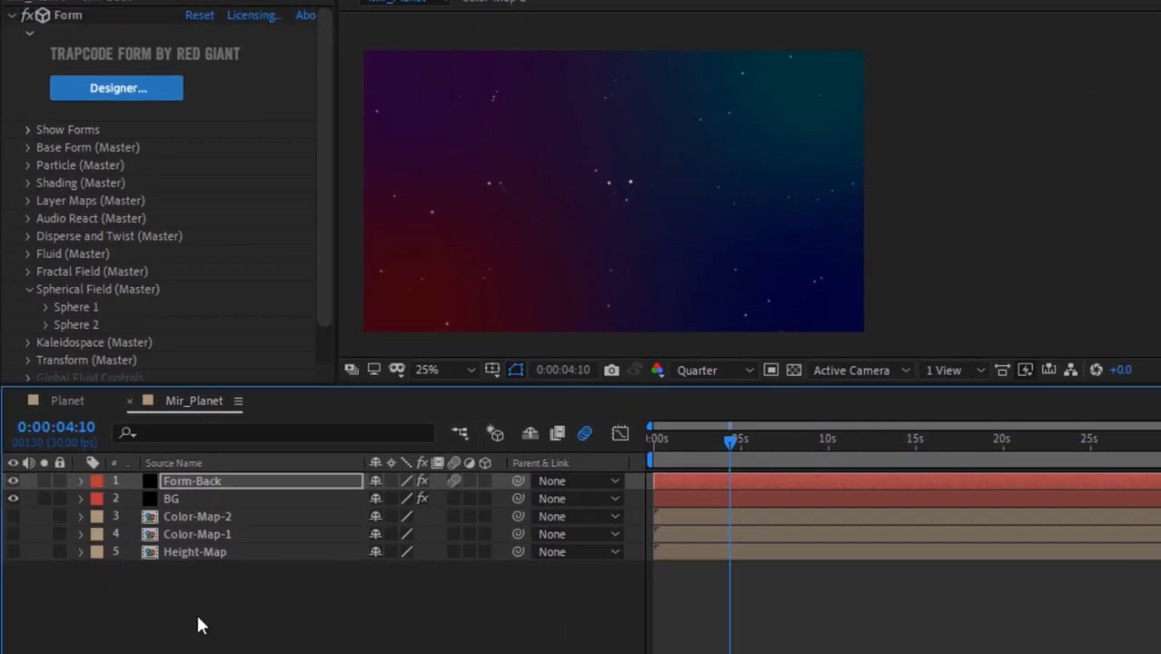
# Create a black solid layer named Mir-1 above Form-Back.
pyautogui.click(116, 604)
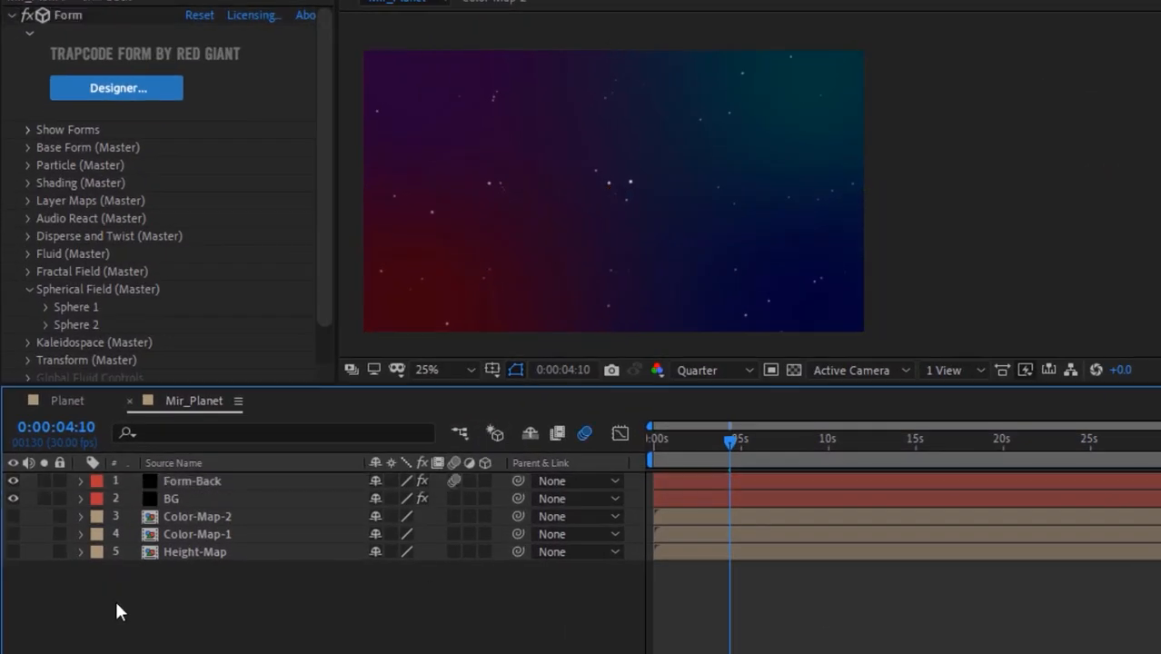
pyautogui.rightClick(116, 604)
pyautogui.moveTo(284, 376)
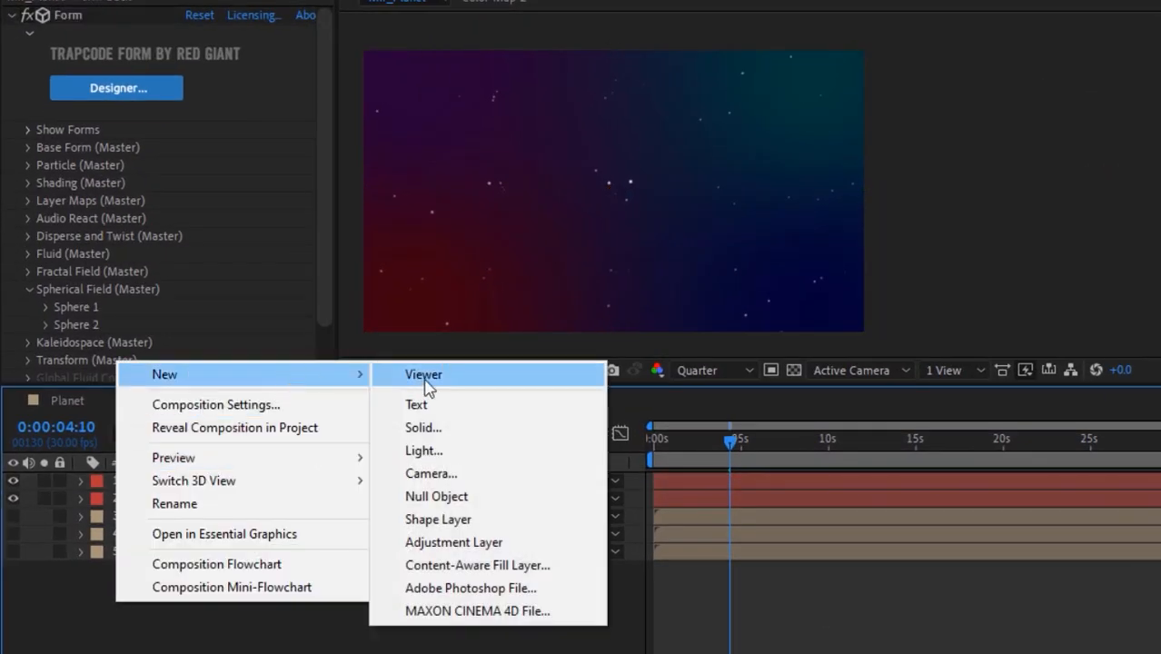
pyautogui.click(423, 428)
pyautogui.press('Return')
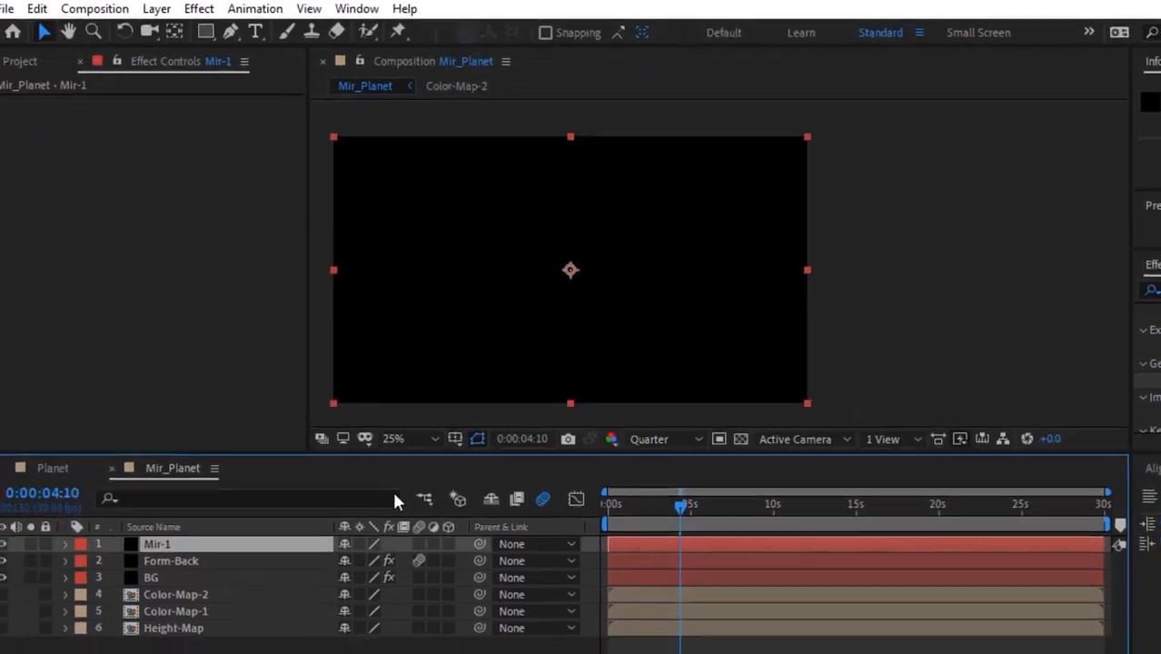
# Apply the Trapcode Mir effect to the Mir-1 layer.
pyautogui.rightClick(28, 207)
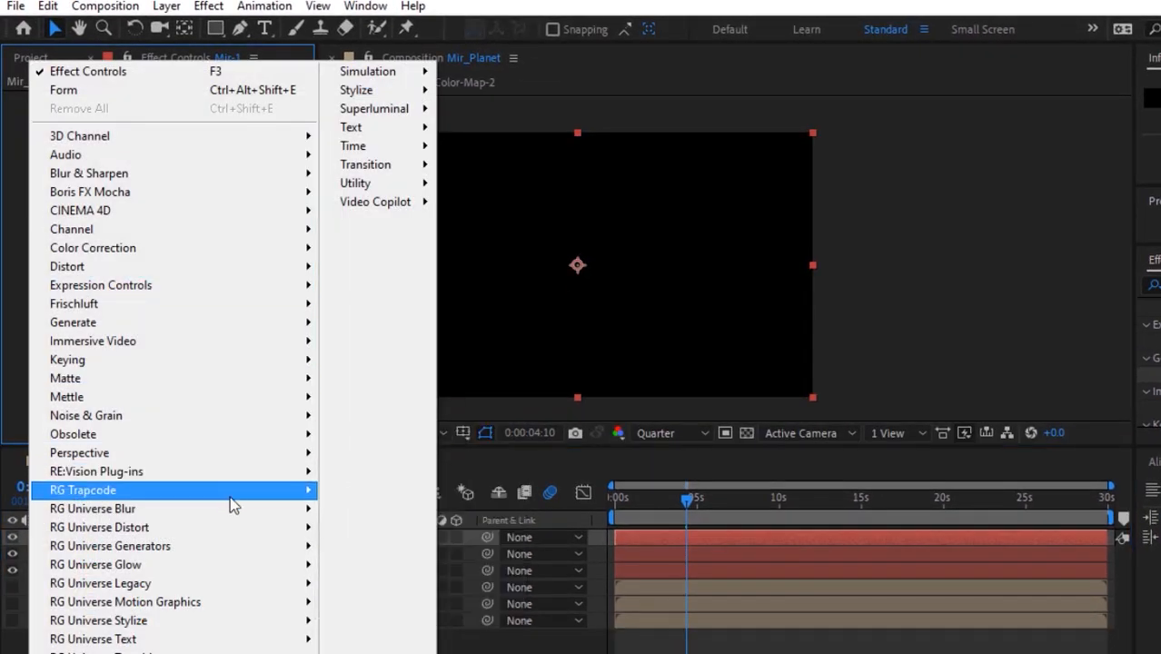
pyautogui.moveTo(233, 492)
pyautogui.click(365, 379)
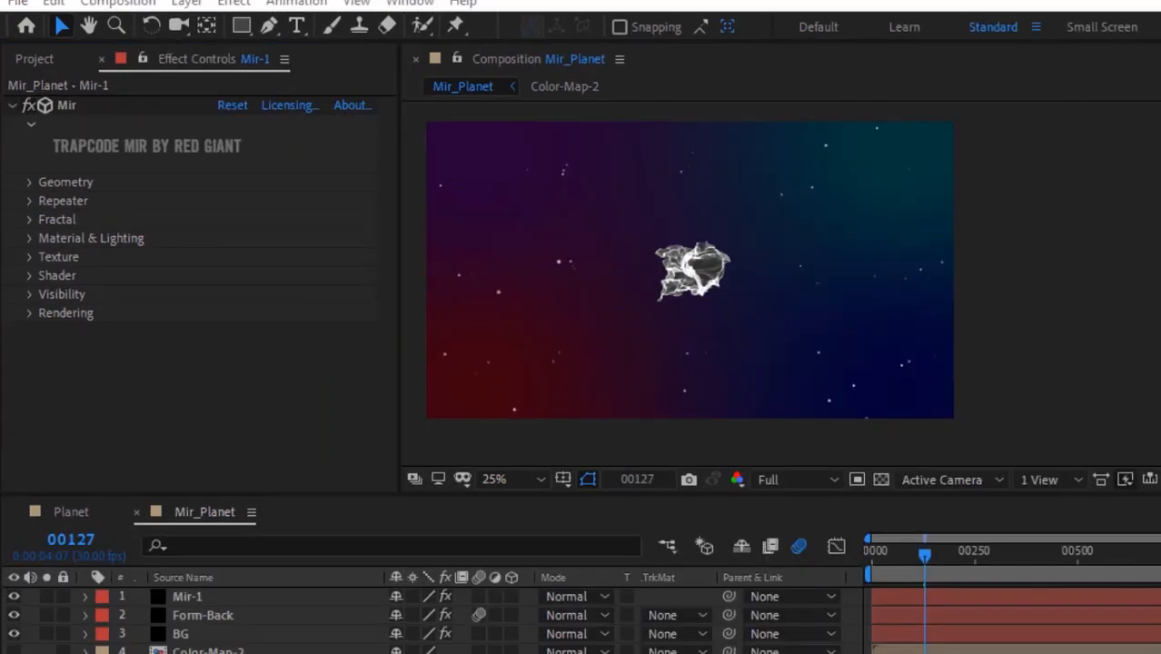
# Set the Mir effect's fractal Amplitude Layer to Height-Map.
pyautogui.click(801, 364)
pyautogui.scroll(2, 801, 363)
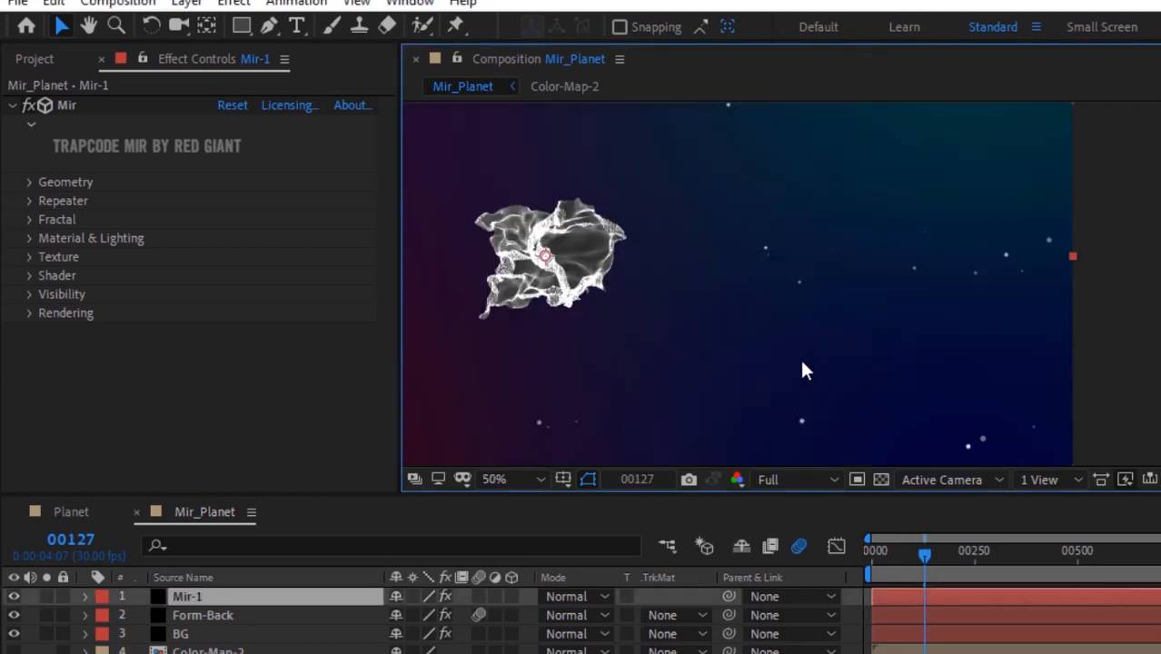
pyautogui.press('h')
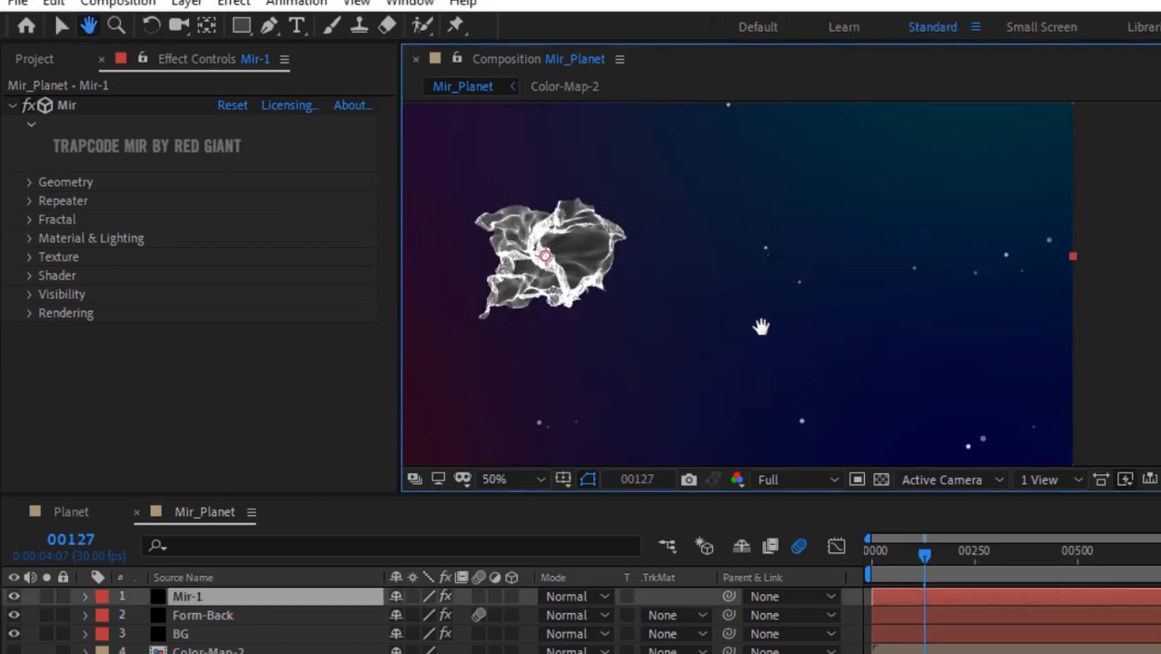
pyautogui.moveTo(610, 257); pyautogui.dragTo(860, 289)
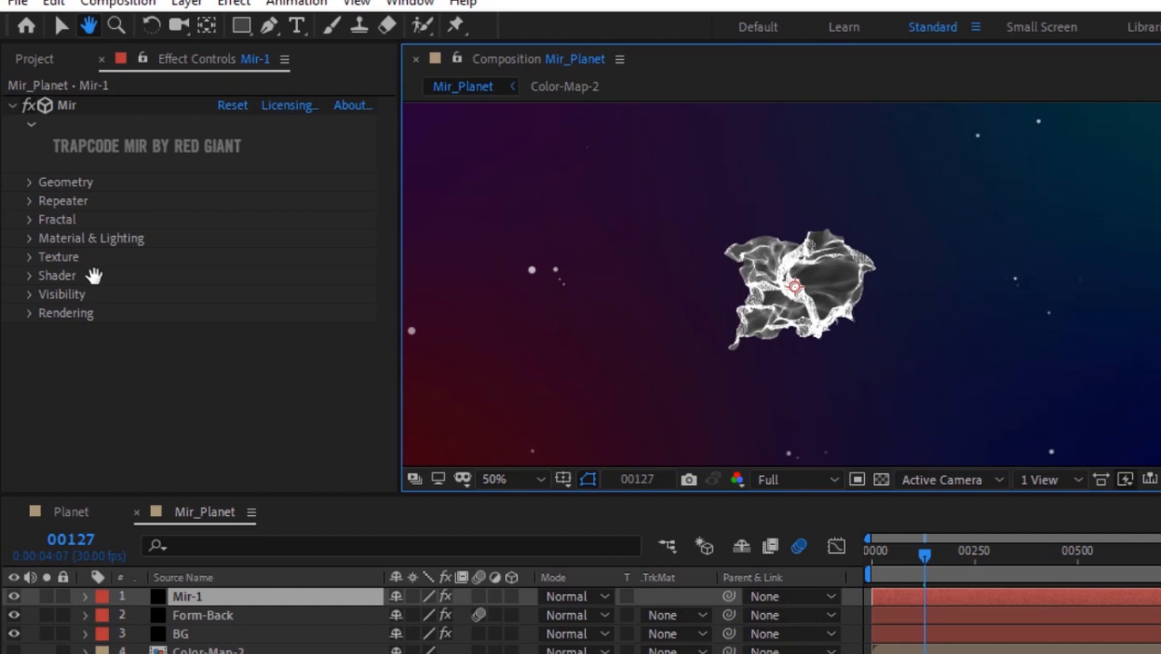
pyautogui.press('v')
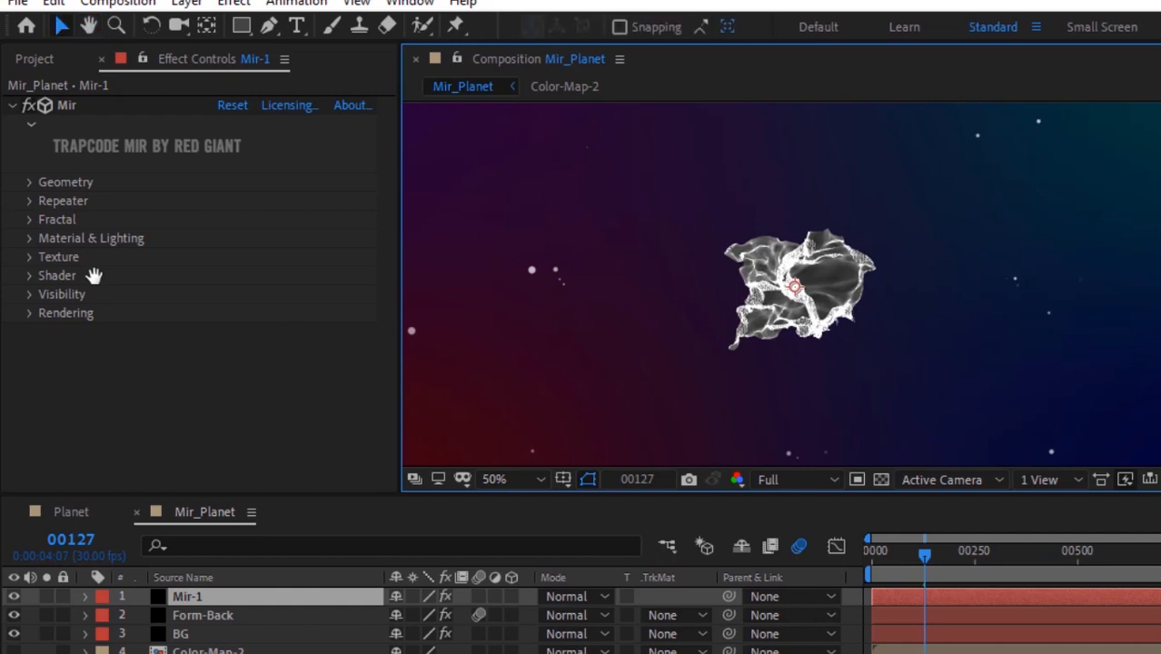
pyautogui.click(29, 237)
pyautogui.scroll(-1, 28, 240)
pyautogui.click(29, 200)
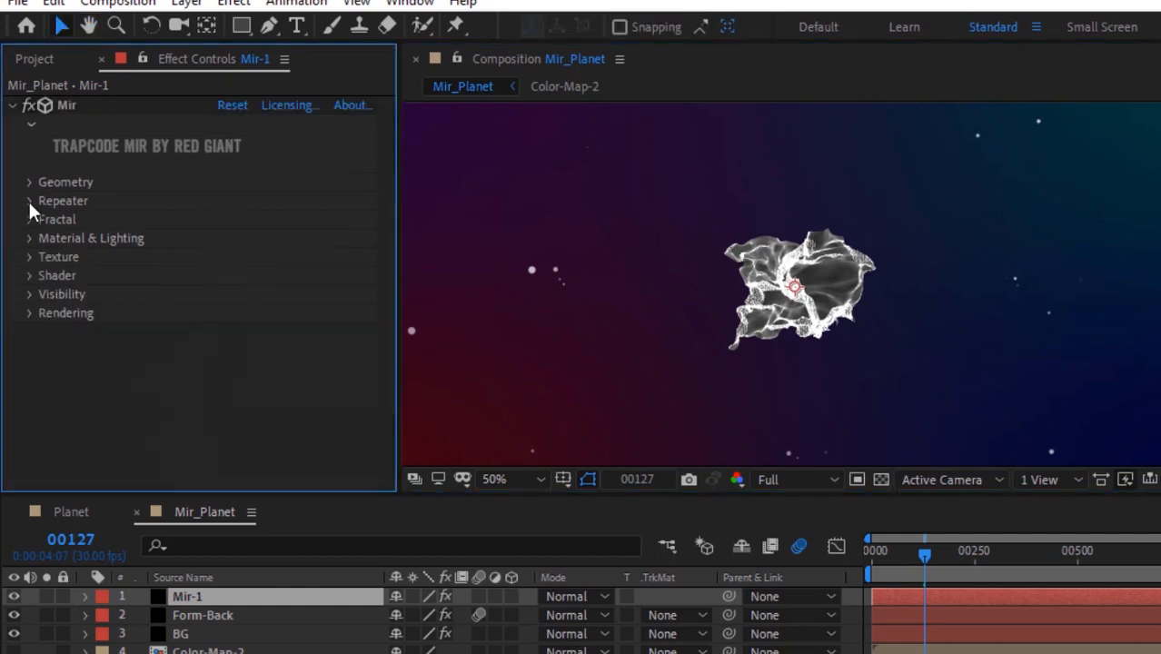
pyautogui.click(29, 219)
pyautogui.scroll(-3, 29, 215)
pyautogui.click(271, 423)
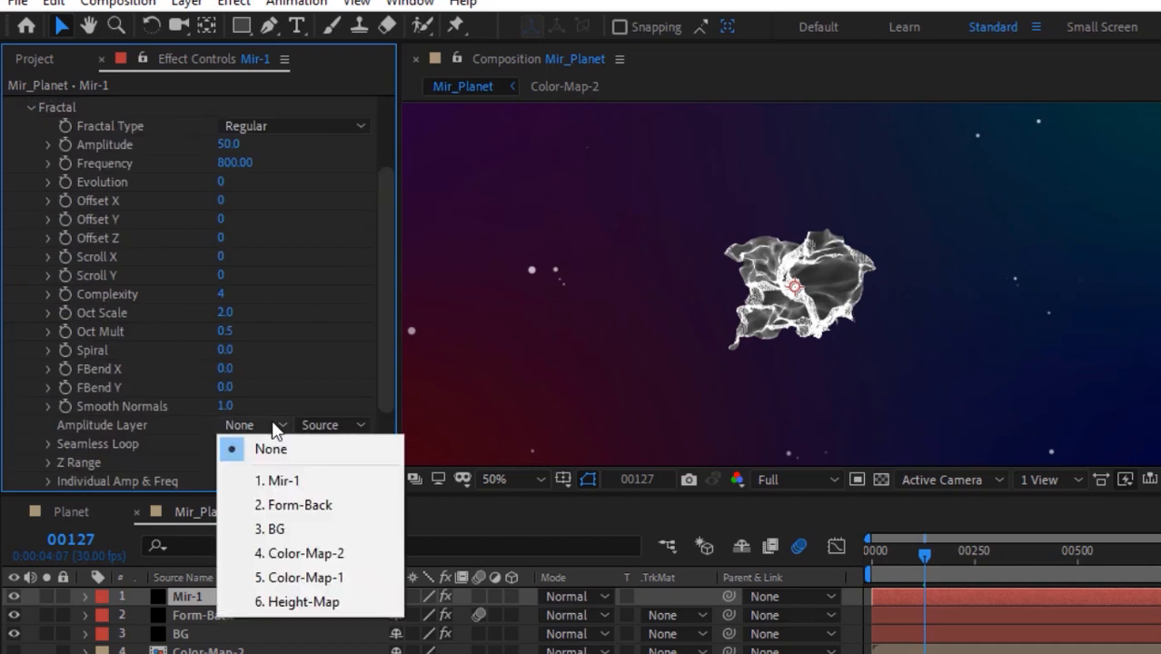
pyautogui.click(309, 602)
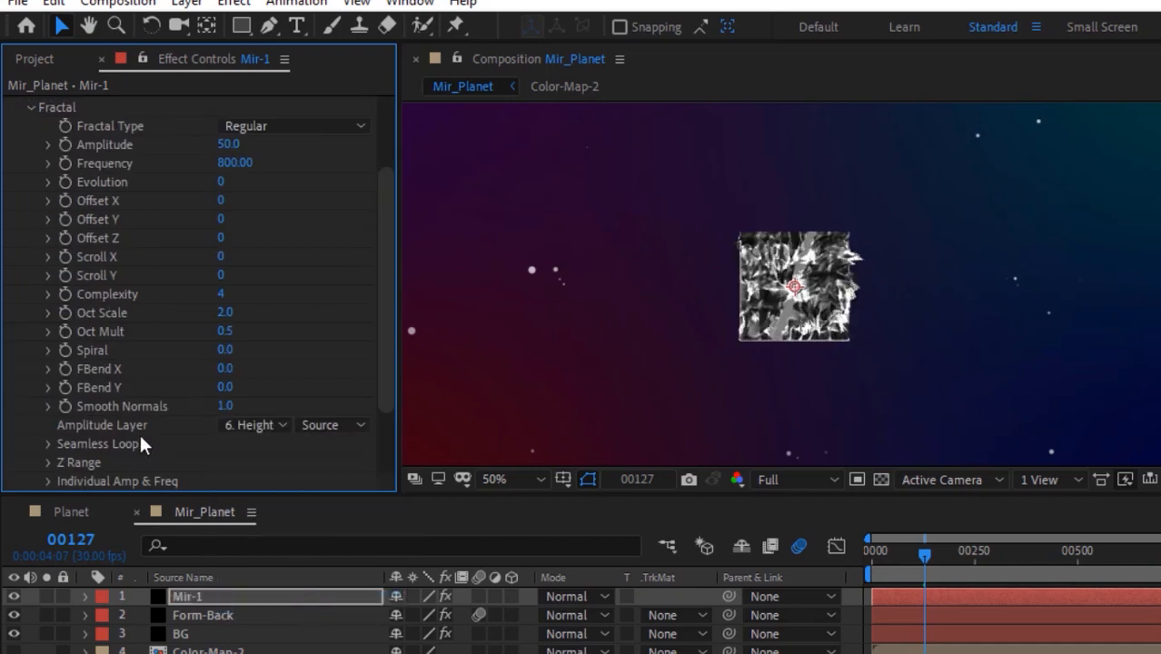
# Set the Mir effect's Texture Layer to Color-Map-1.
pyautogui.moveTo(383, 376); pyautogui.dragTo(383, 435)
pyautogui.click(29, 425)
pyautogui.scroll(-1, 28, 429)
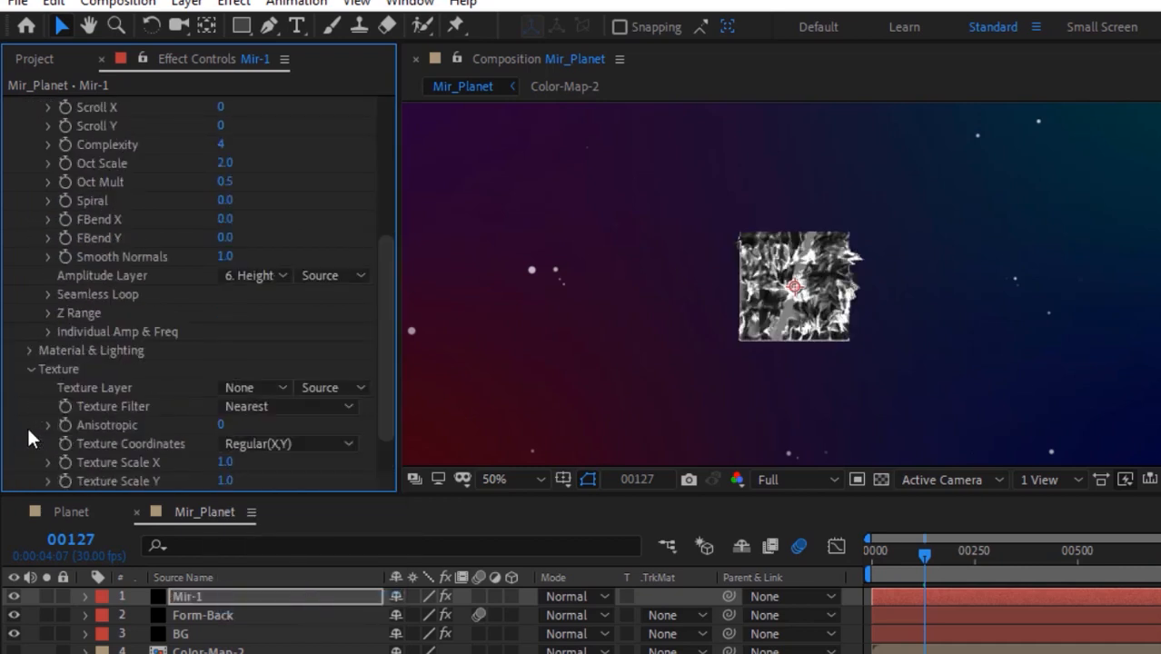
pyautogui.click(243, 387)
pyautogui.click(308, 539)
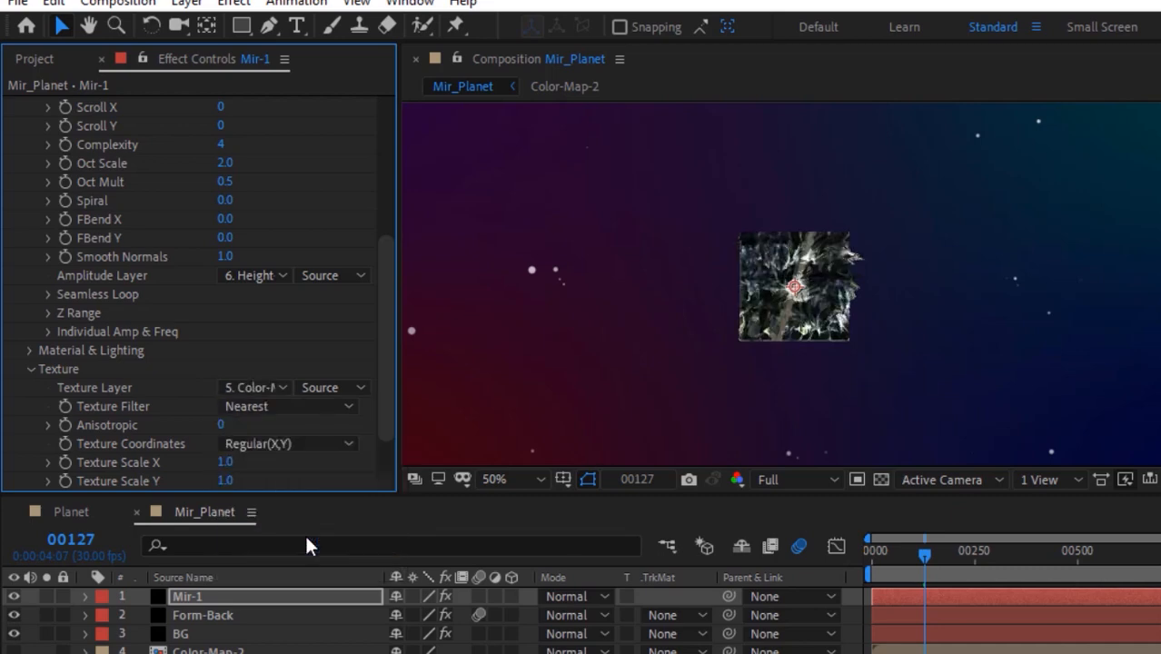
# Set the Mir geometry's Position Z to -500 on the Mir-1 layer.
pyautogui.moveTo(386, 172); pyautogui.dragTo(388, 124)
pyautogui.click(29, 219)
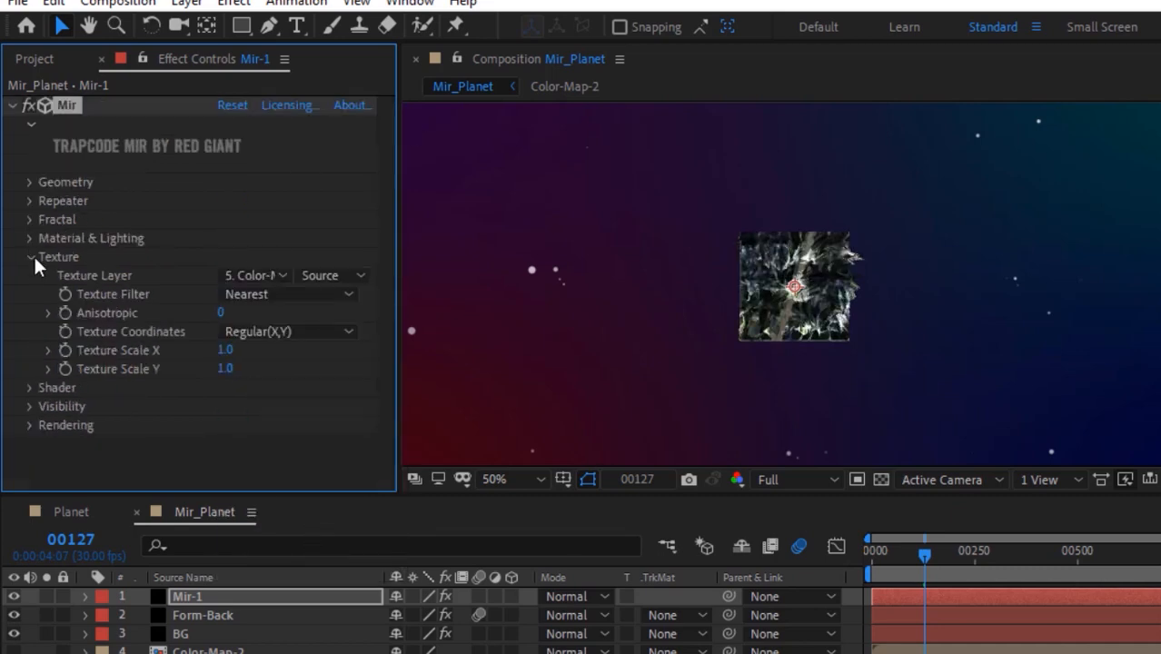
pyautogui.click(31, 258)
pyautogui.click(31, 181)
pyautogui.click(222, 220)
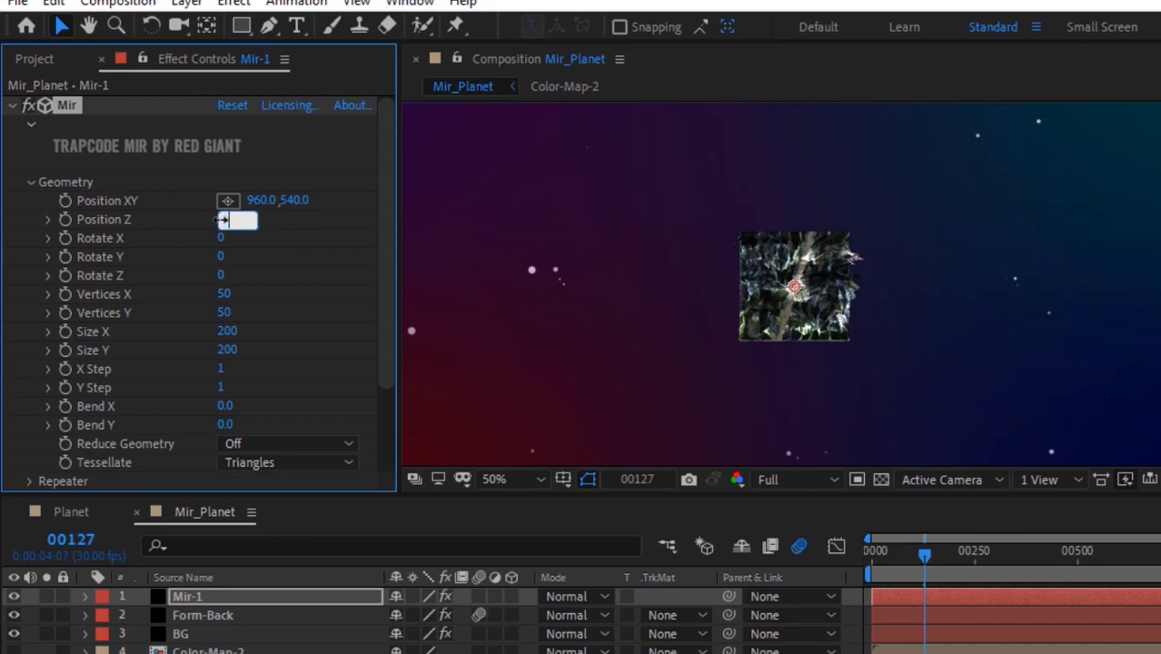
pyautogui.write('-500')
pyautogui.press('Return')
pyautogui.press(',')
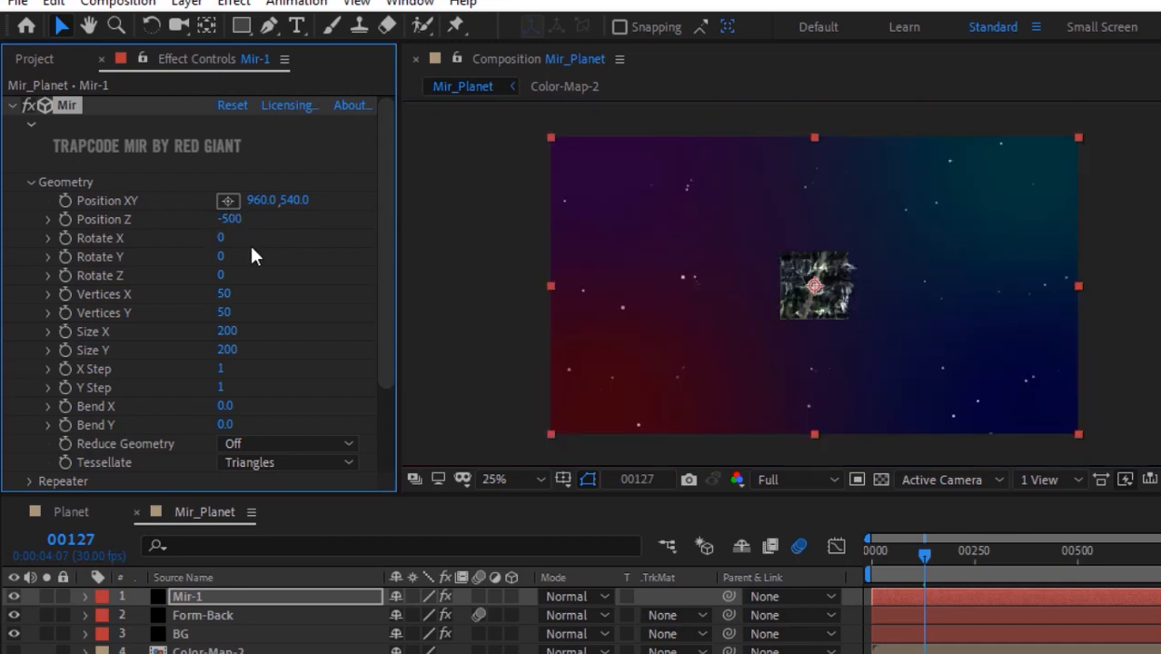
# Set the Mir geometry's Rotate X to 45 and drive Rotate Z with the expression time*7.
pyautogui.moveTo(729, 238); pyautogui.dragTo(616, 241)
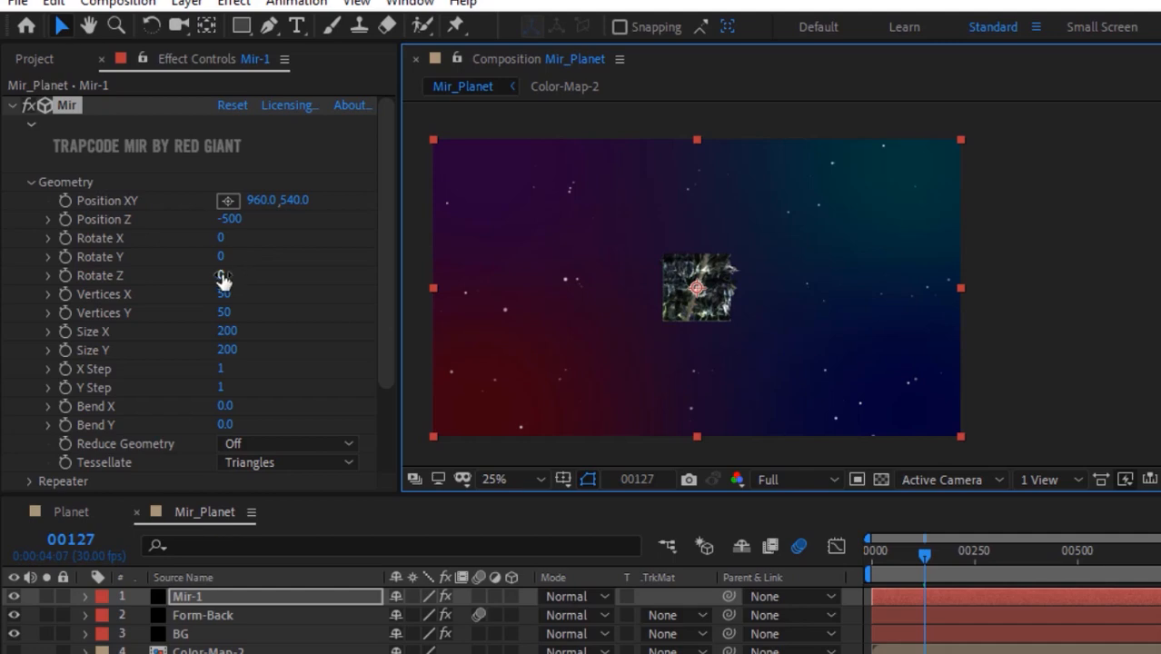
pyautogui.click(223, 239)
pyautogui.write('45')
pyautogui.press('Return')
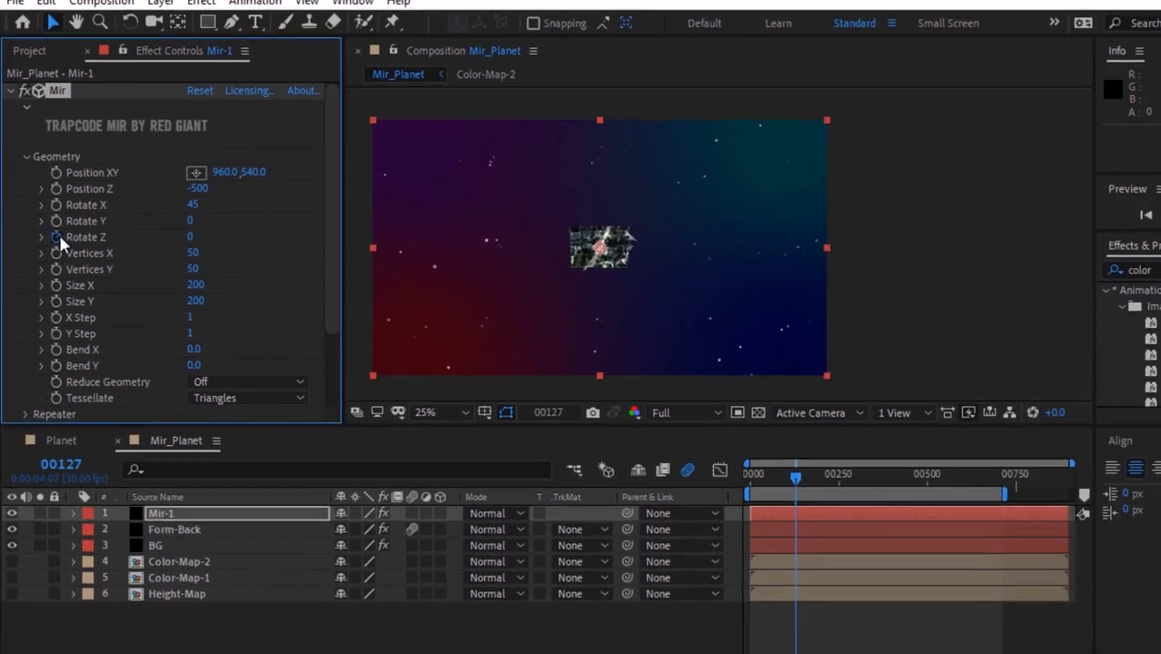
pyautogui.keyDown('alt'); pyautogui.click(66, 275); pyautogui.keyUp('alt')
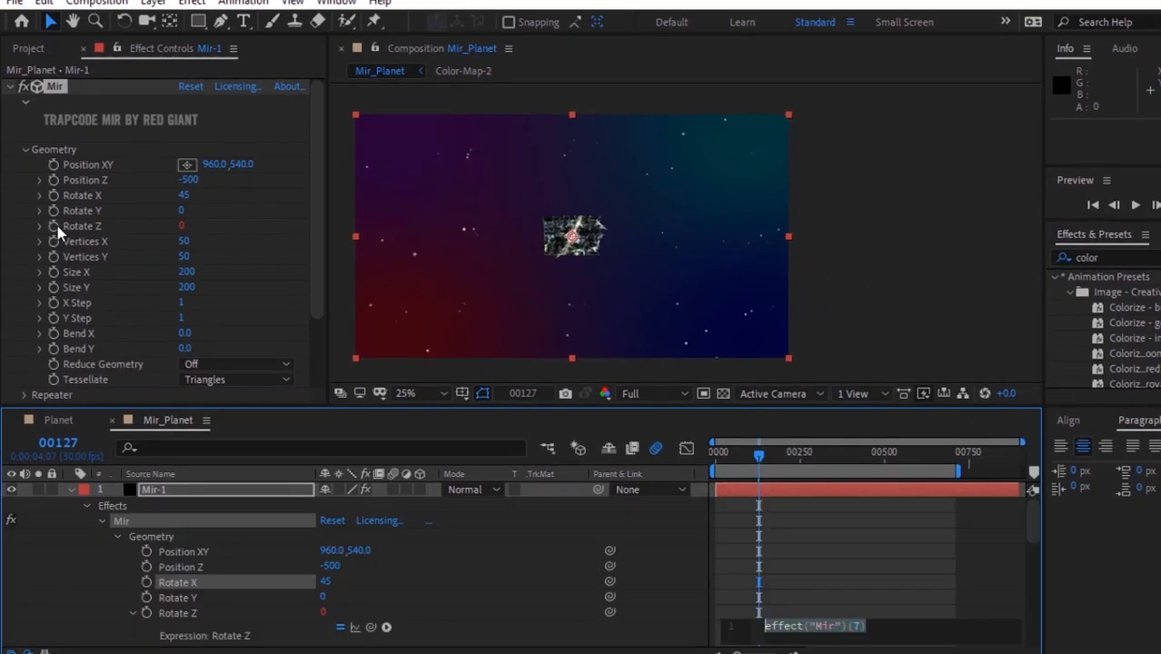
pyautogui.write('time*7')
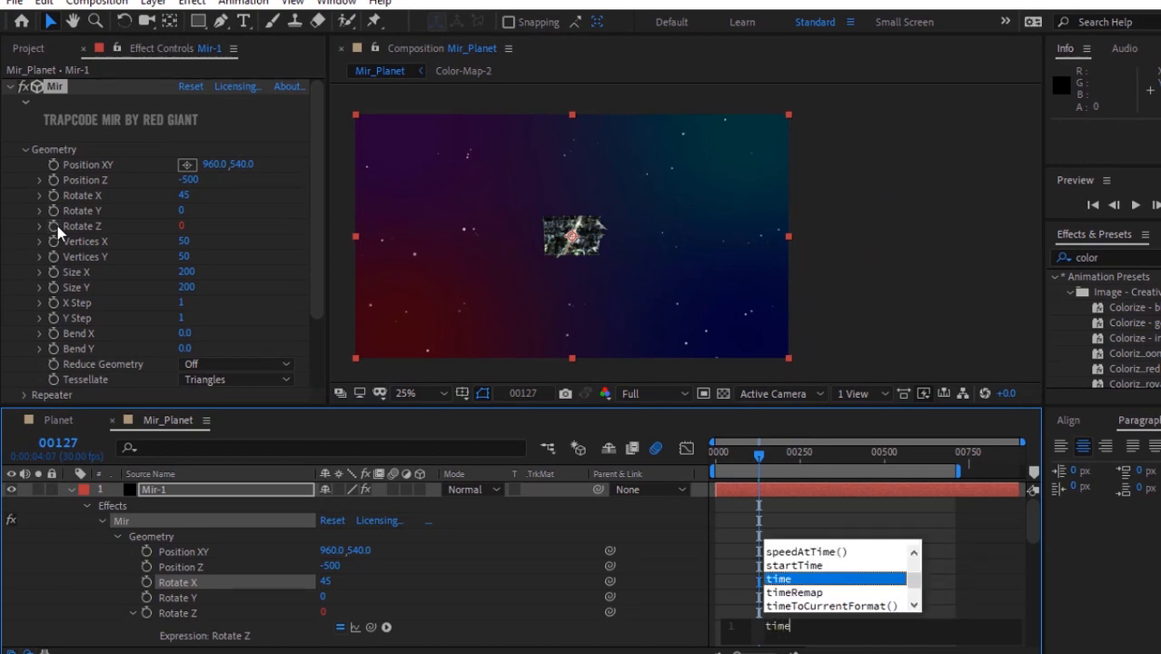
pyautogui.press('KP_Enter')
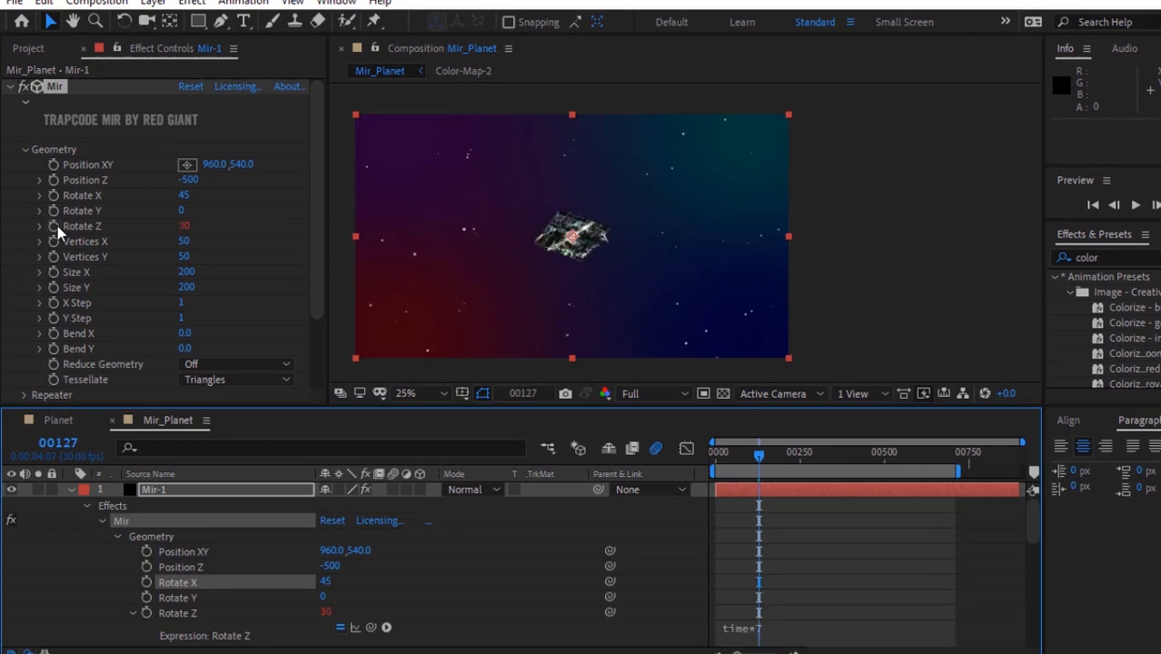
# Set the Mir geometry's Vertices X to 1920 and Vertices Y to 1080.
pyautogui.click(183, 241)
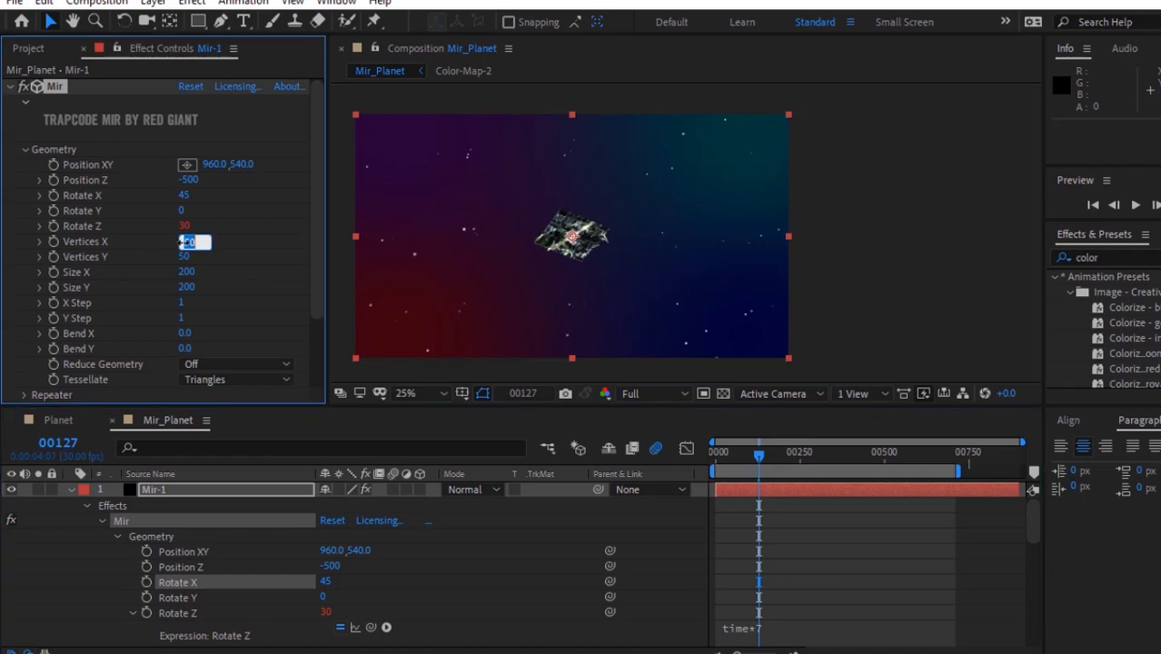
pyautogui.write('1920')
pyautogui.press('Tab')
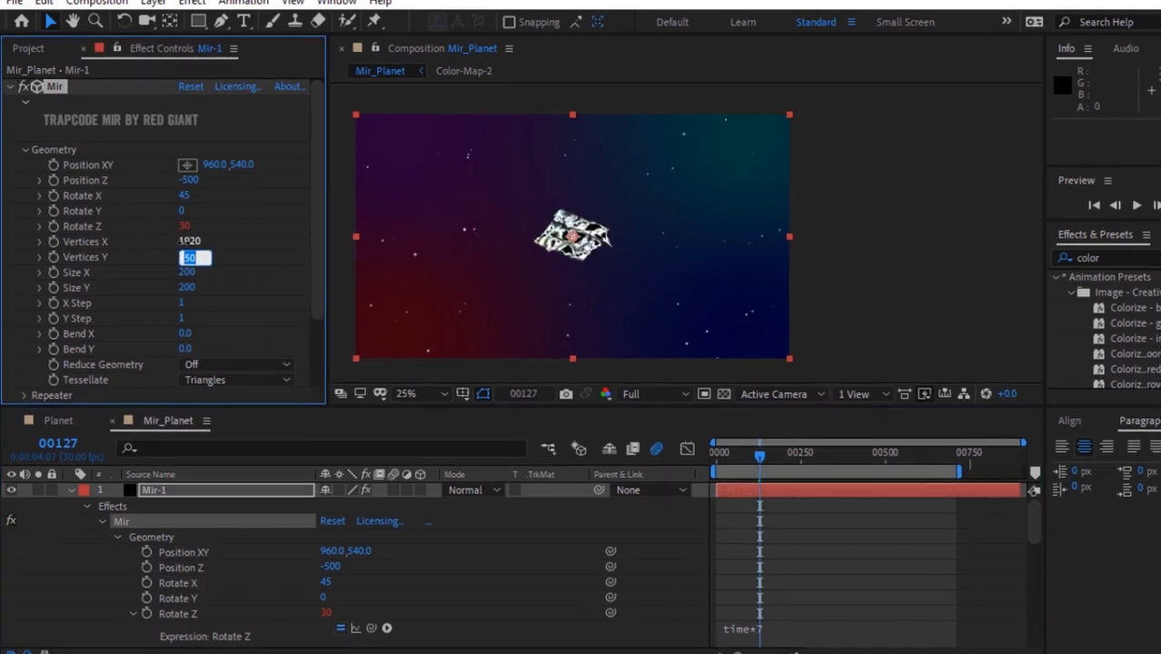
pyautogui.write('1080')
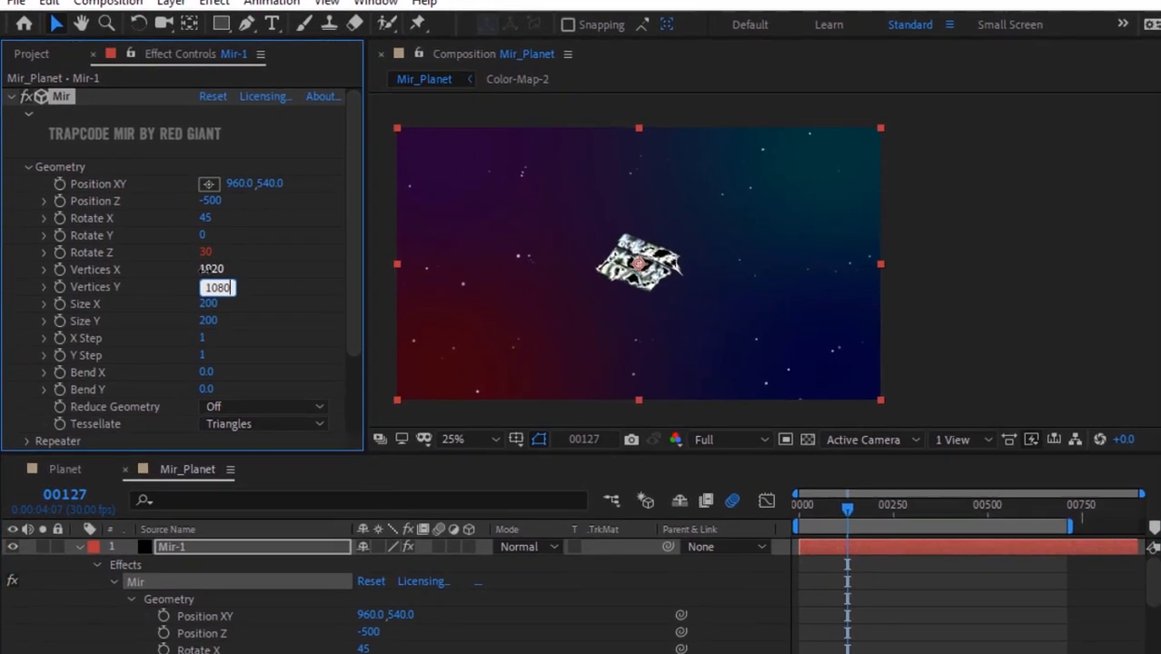
pyautogui.press('Tab')
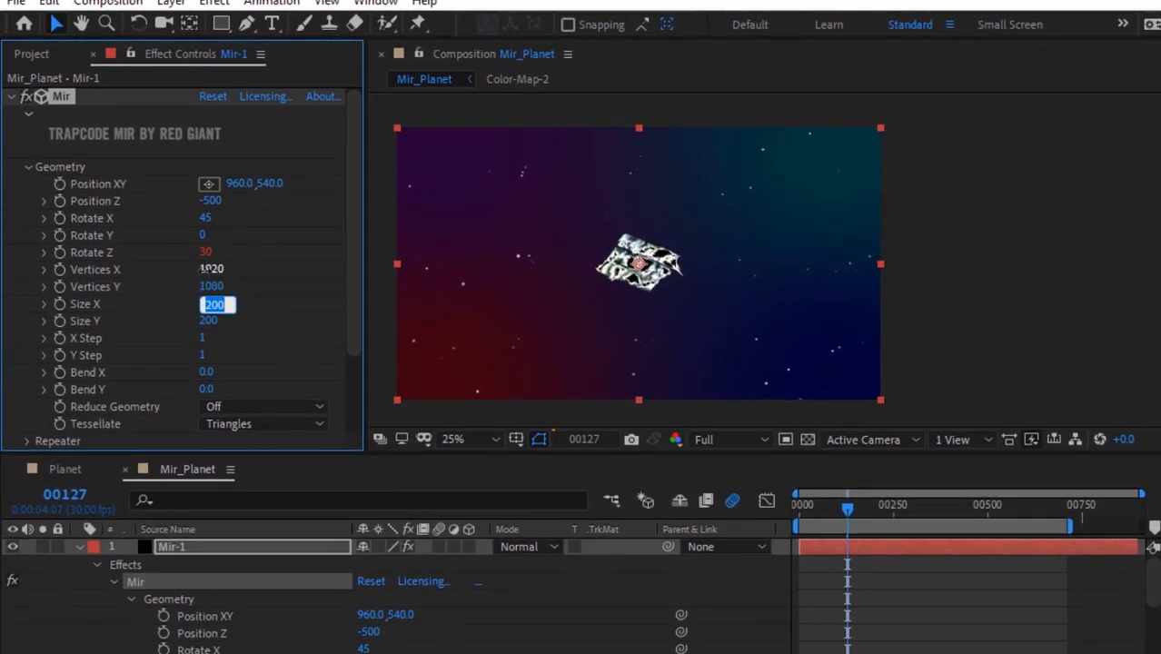
# Set the Mir geometry's Size X to 3820 and Size Y to 2160.
pyautogui.write('3820')
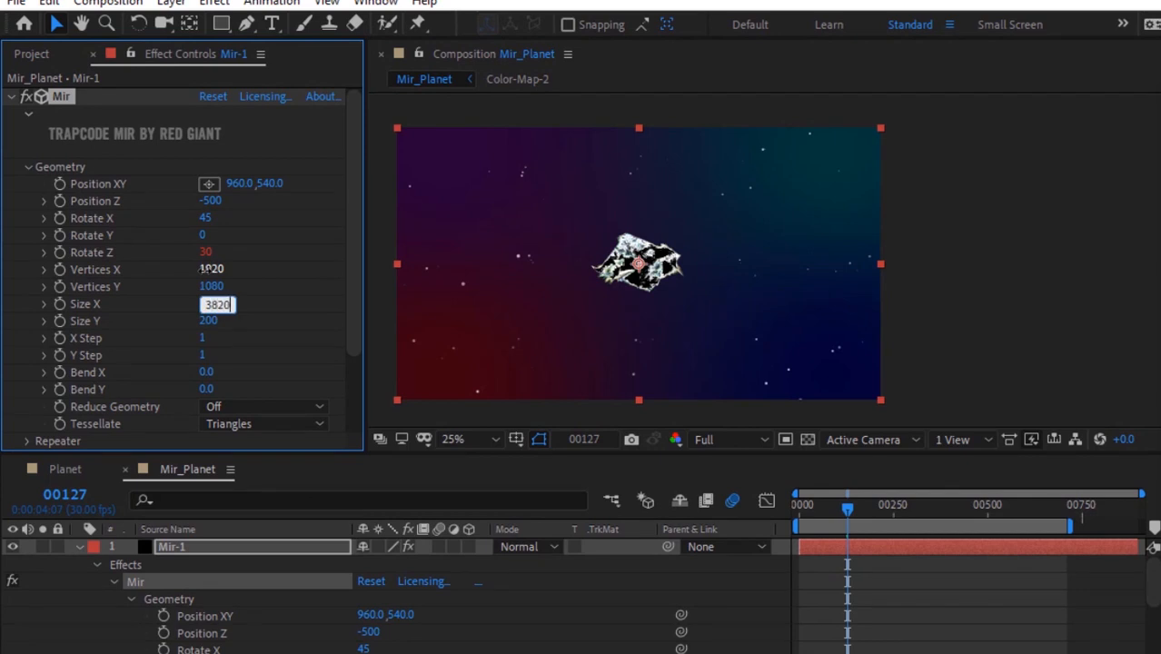
pyautogui.press('Tab')
pyautogui.write('2160')
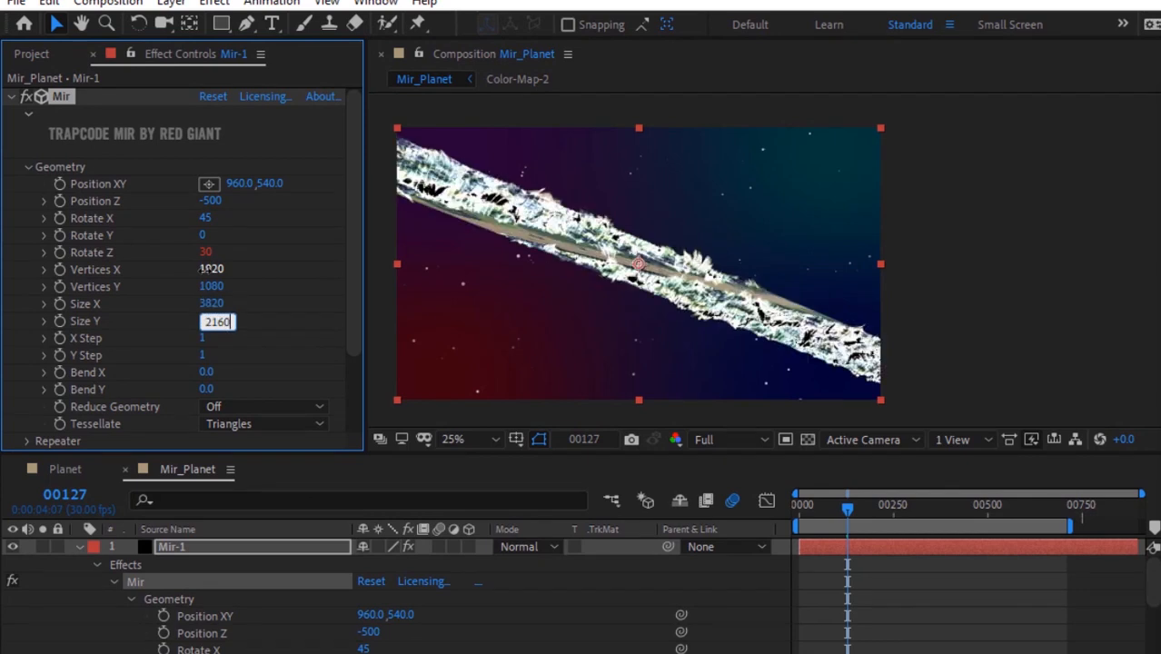
pyautogui.press('Return')
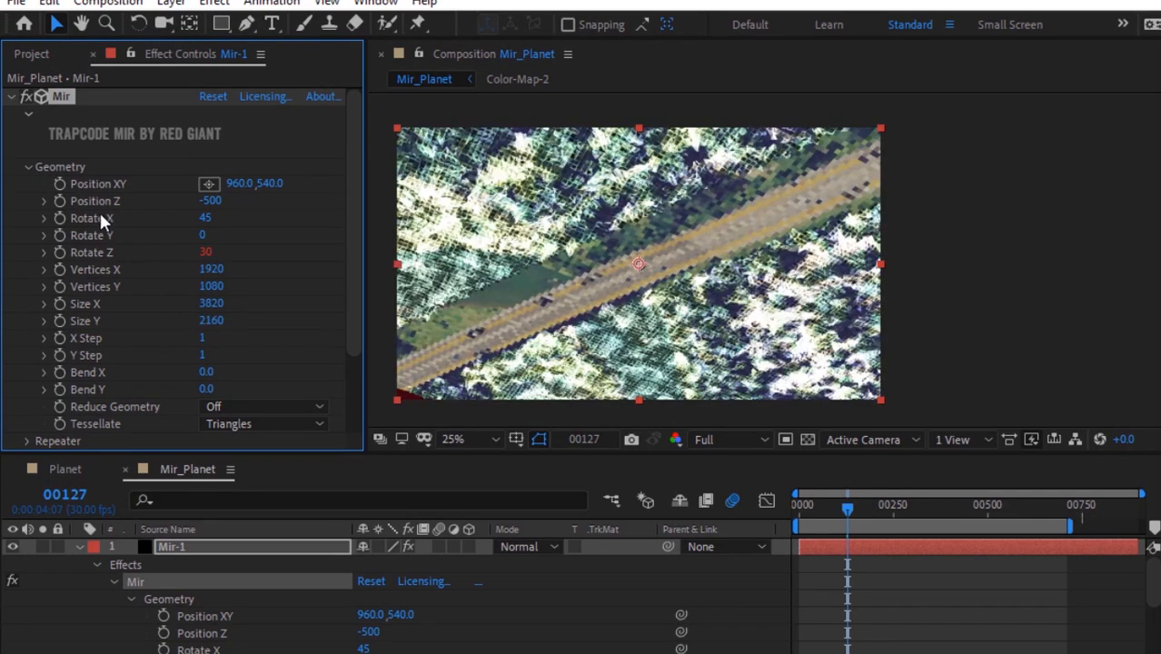
# Set the Mir repeater to 2 instances with an R Rotate Z of 45.
pyautogui.click(28, 166)
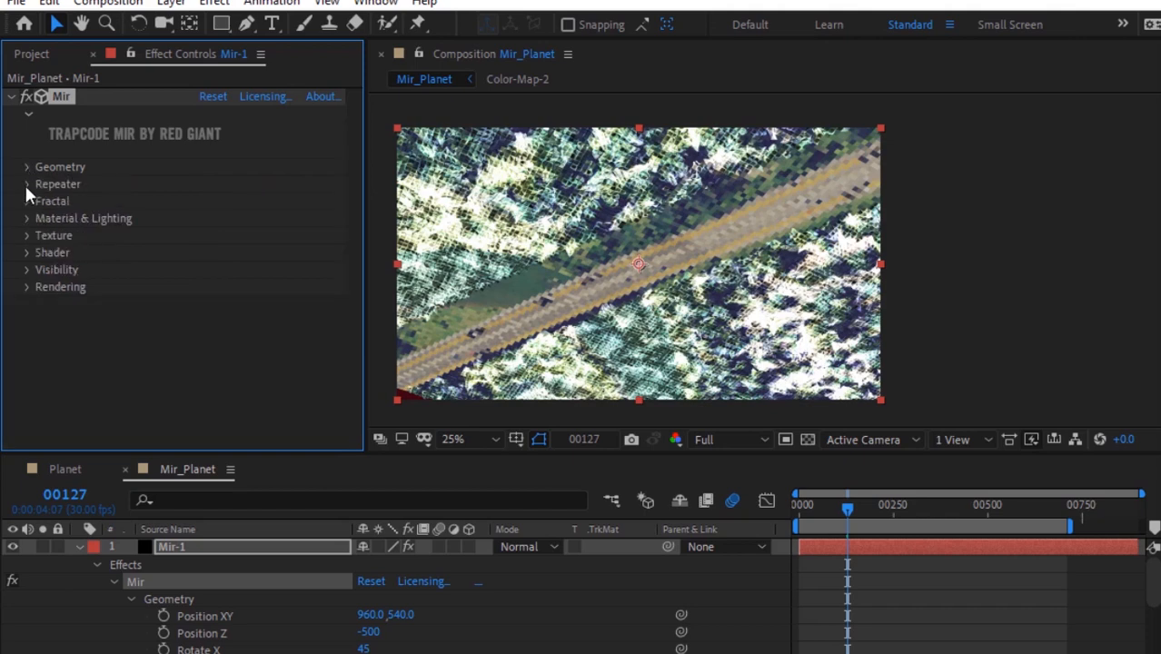
pyautogui.click(27, 184)
pyautogui.click(203, 199)
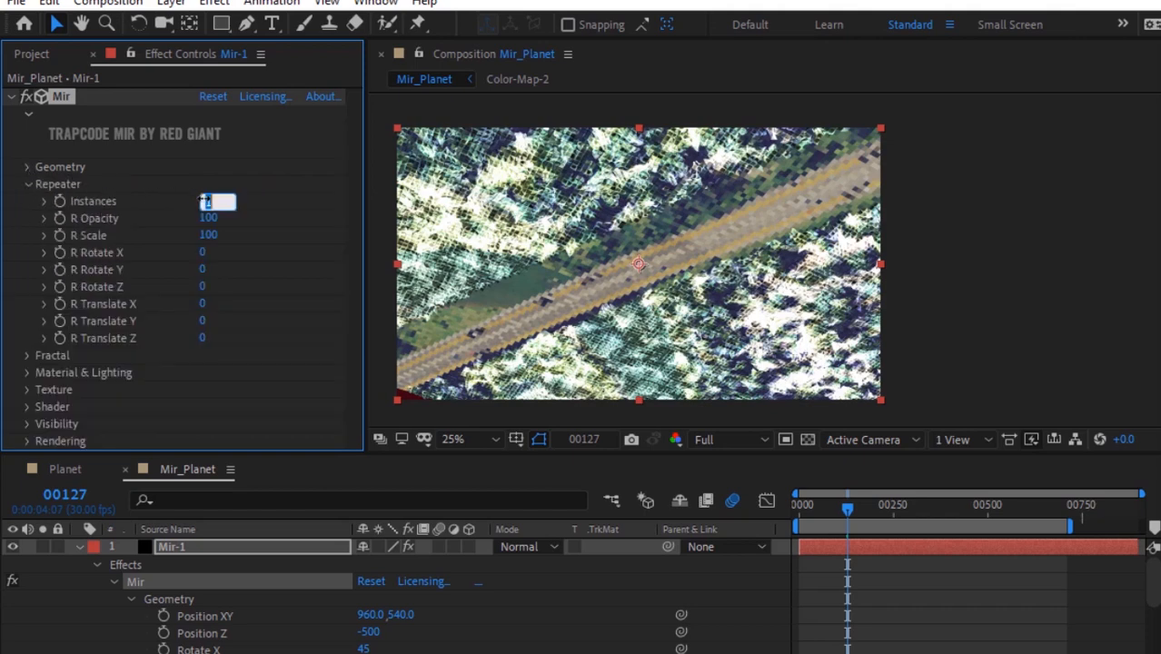
pyautogui.write('2')
pyautogui.press('Return')
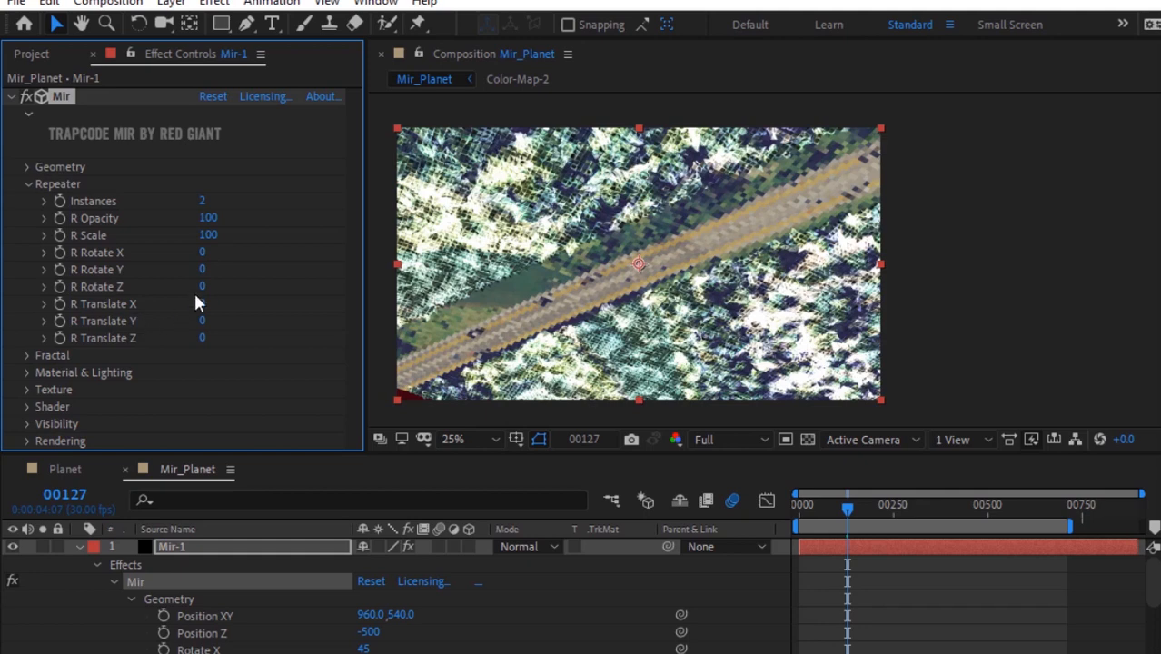
pyautogui.click(201, 286)
pyautogui.write('45')
pyautogui.press('Return')
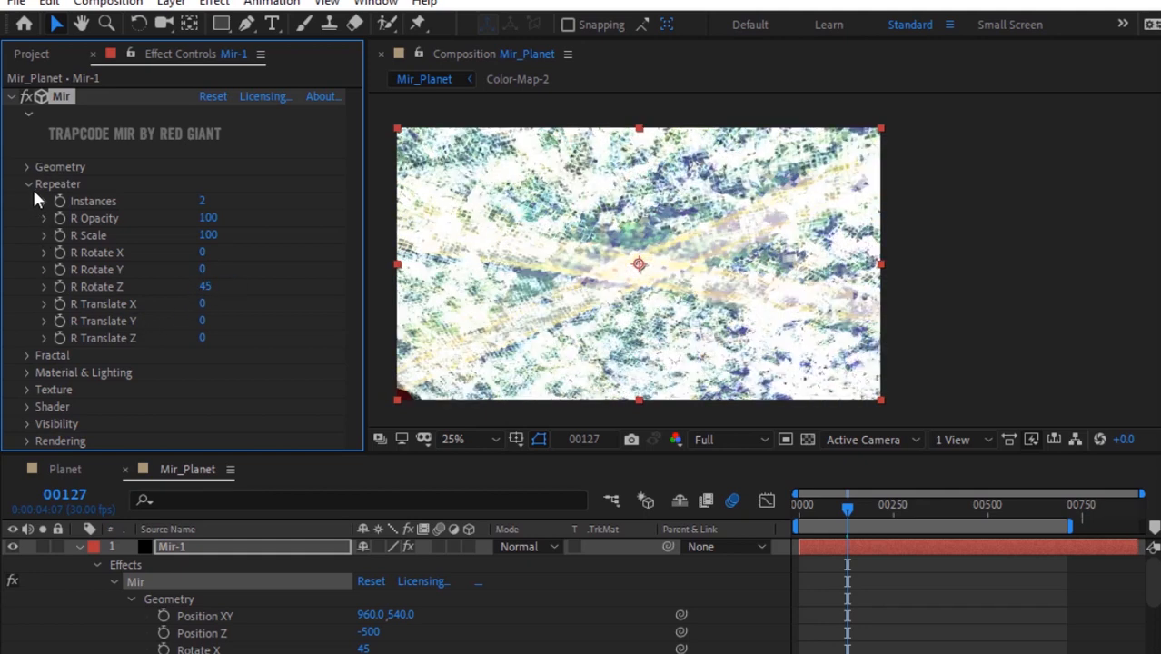
# Keyframe the Mir fractal Amplitude at 0 on frame 44.
pyautogui.click(27, 185)
pyautogui.click(26, 202)
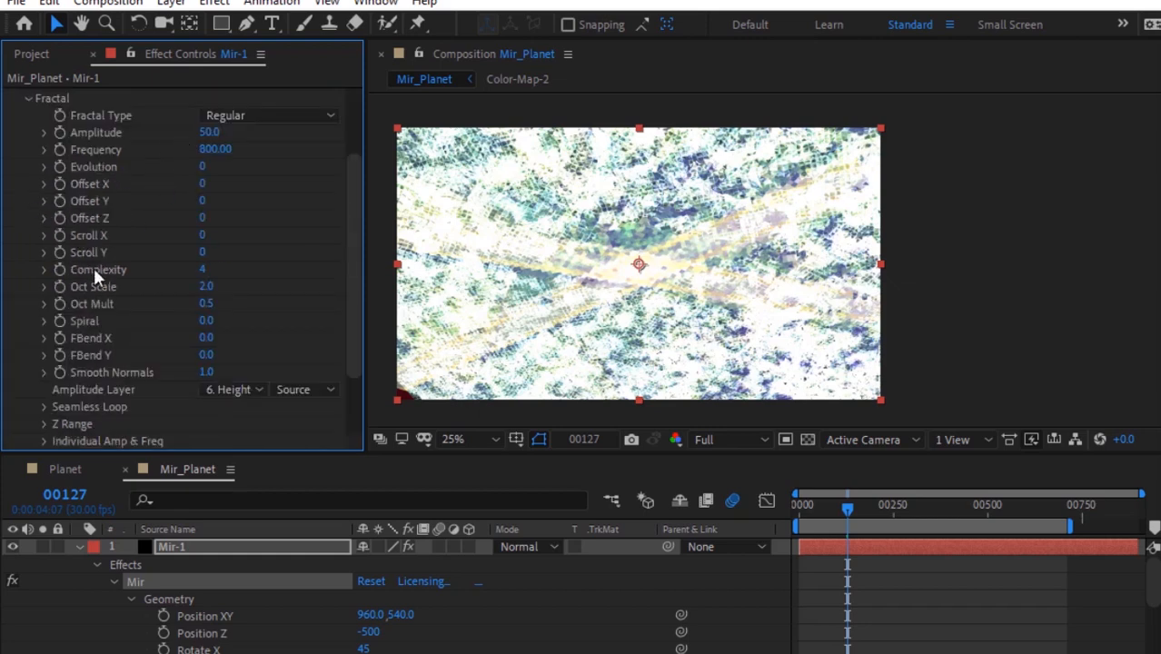
pyautogui.click(65, 495)
pyautogui.write('44')
pyautogui.press('Return')
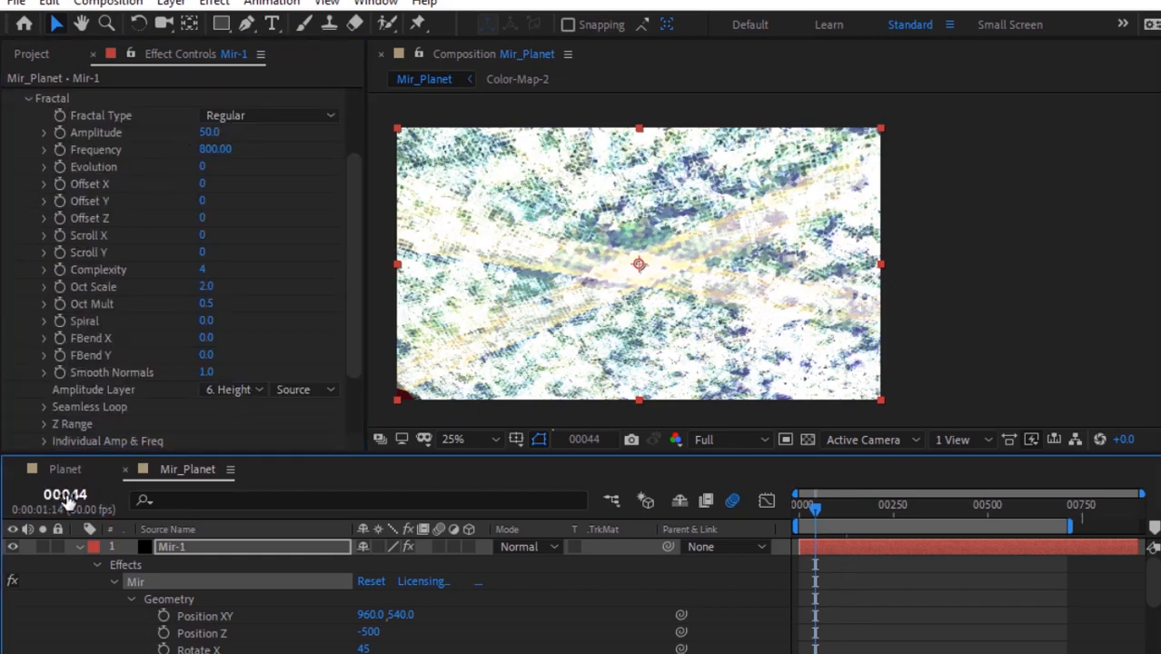
pyautogui.click(209, 134)
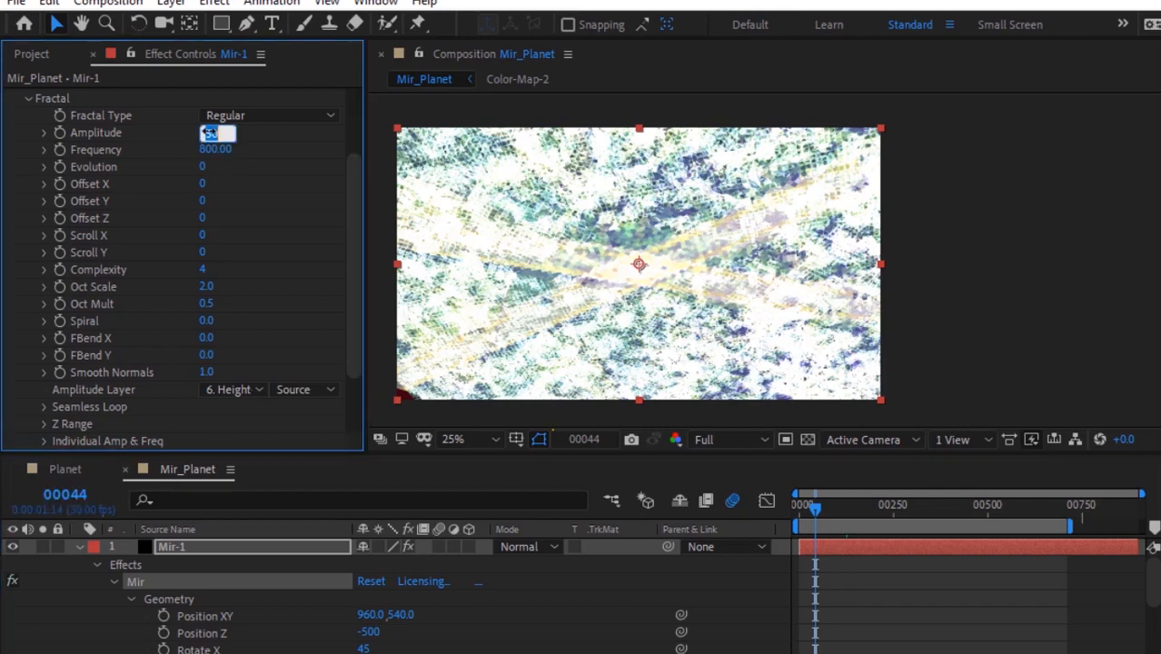
pyautogui.write('0')
pyautogui.press('Return')
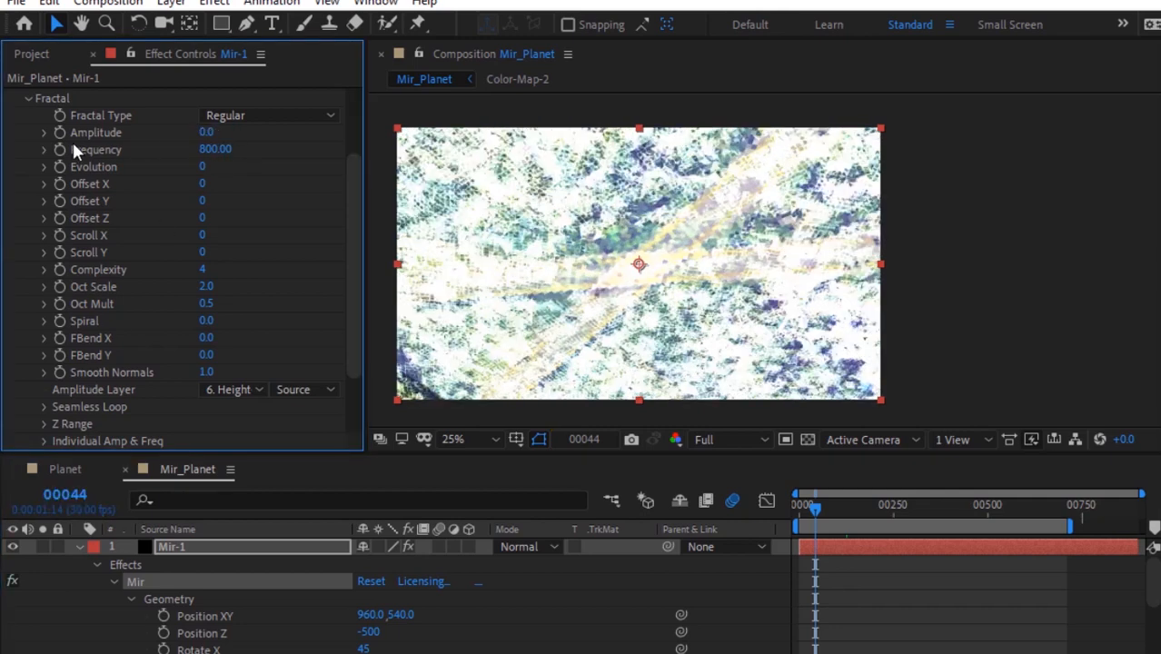
pyautogui.click(59, 133)
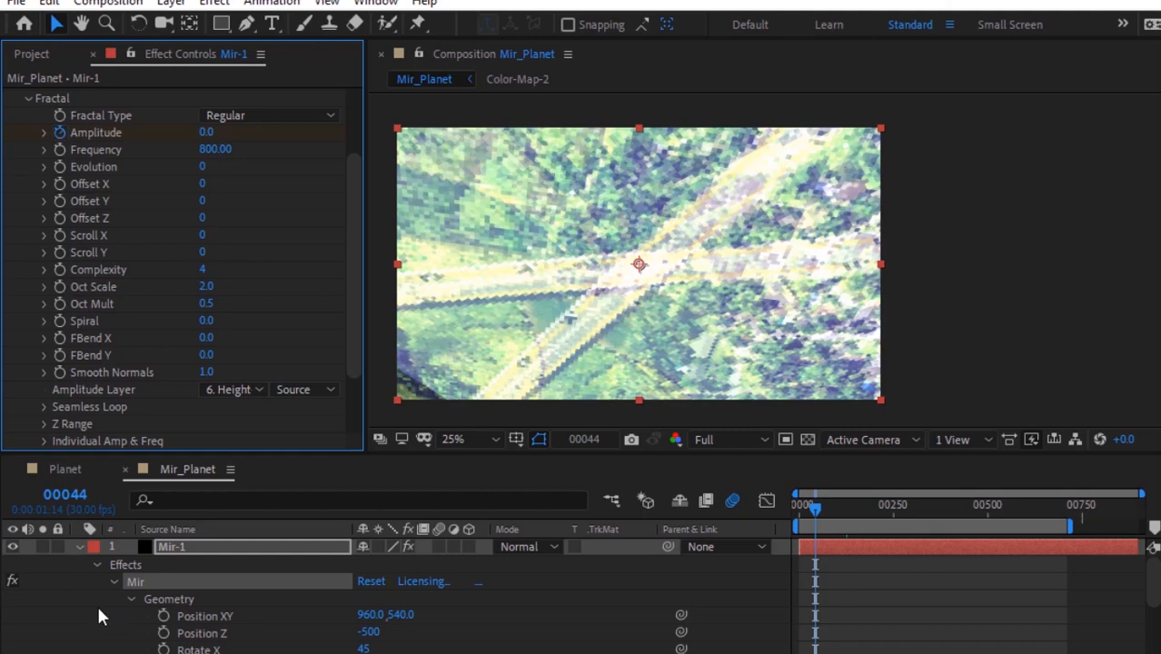
# Add a second fractal Amplitude keyframe with a value of 100 at frame 95.
pyautogui.click(80, 497)
pyautogui.write('95')
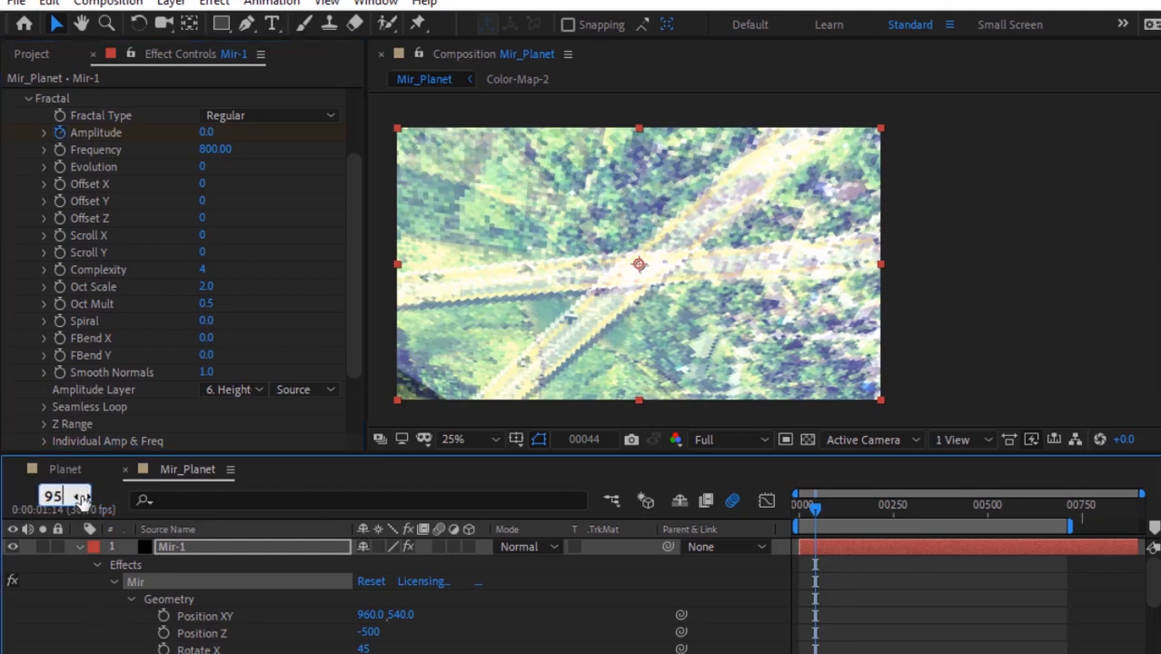
pyautogui.press('Return')
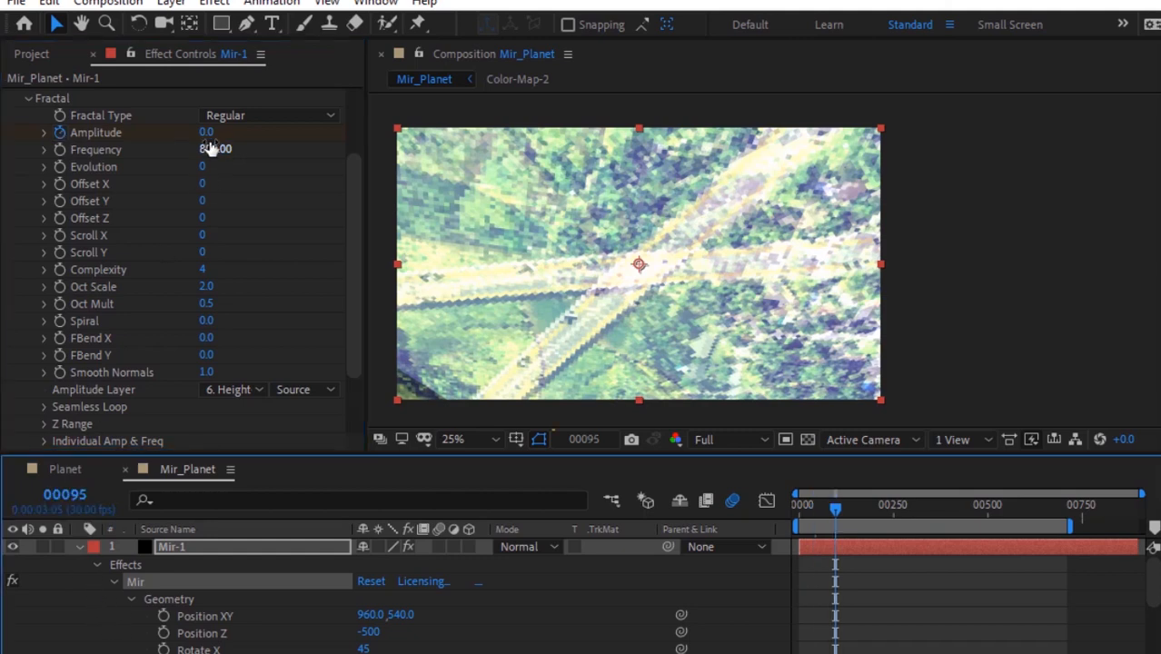
pyautogui.click(209, 133)
pyautogui.write('130')
pyautogui.press('Return')
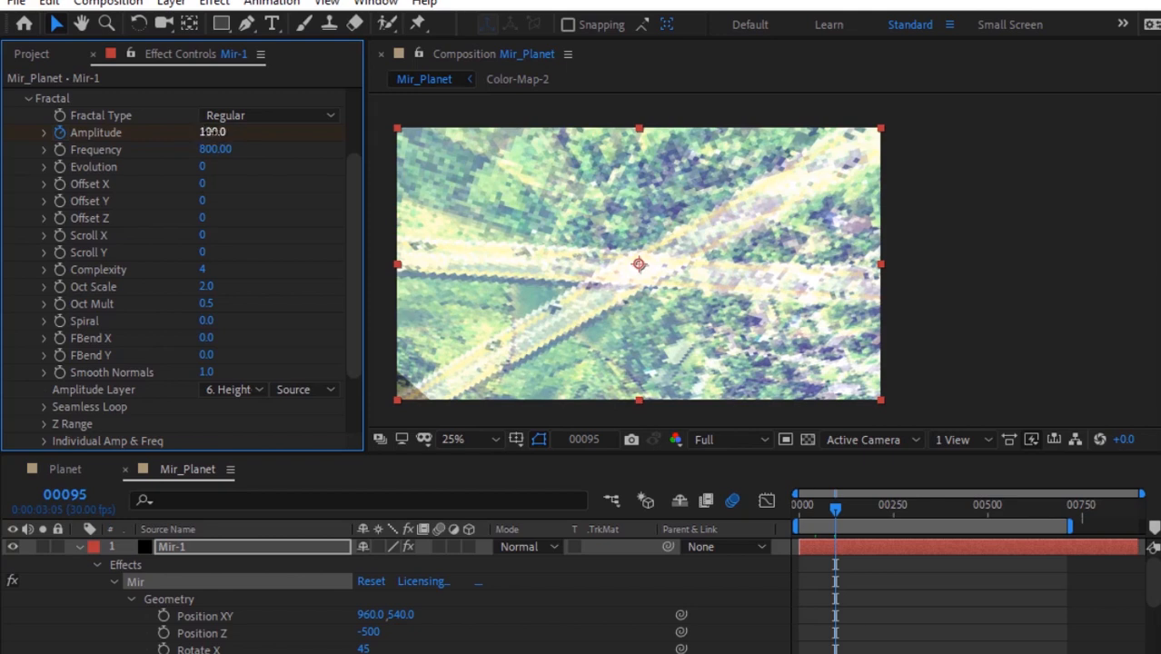
# Reveal the Mir-1 layer's keyframes and apply Easy Ease to both Amplitude keyframes.
pyautogui.click(216, 550)
pyautogui.press('u')
pyautogui.moveTo(879, 566); pyautogui.dragTo(815, 583)
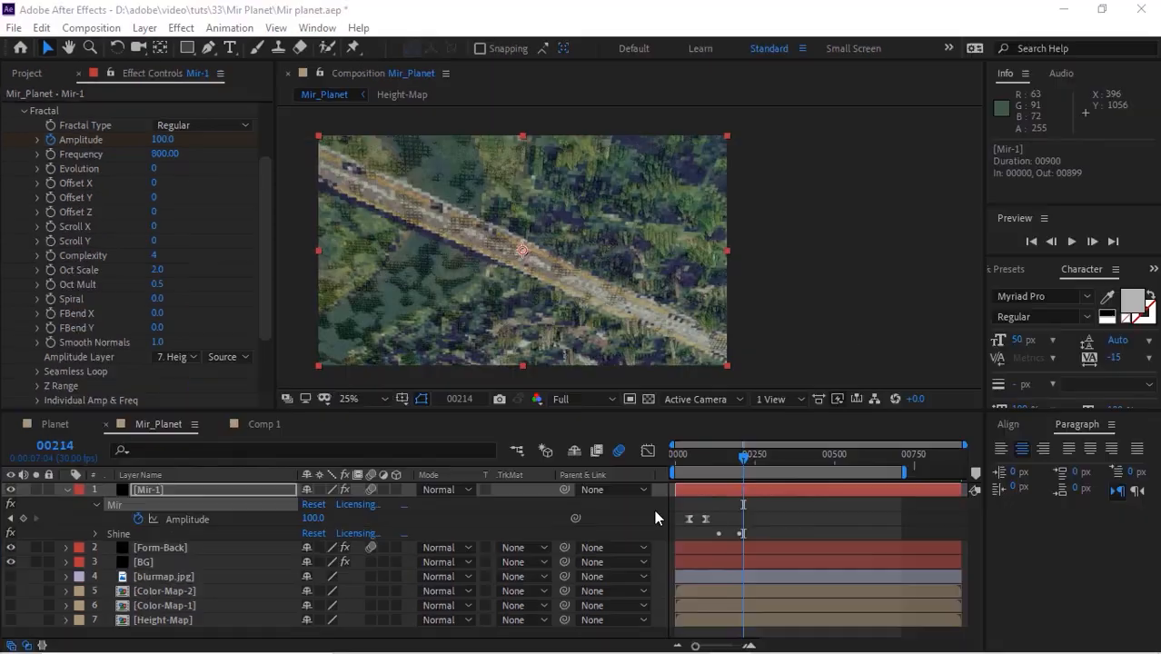
pyautogui.moveTo(679, 502); pyautogui.dragTo(726, 536)
pyautogui.rightClick(686, 534)
pyautogui.moveTo(751, 503)
pyautogui.click(589, 405)
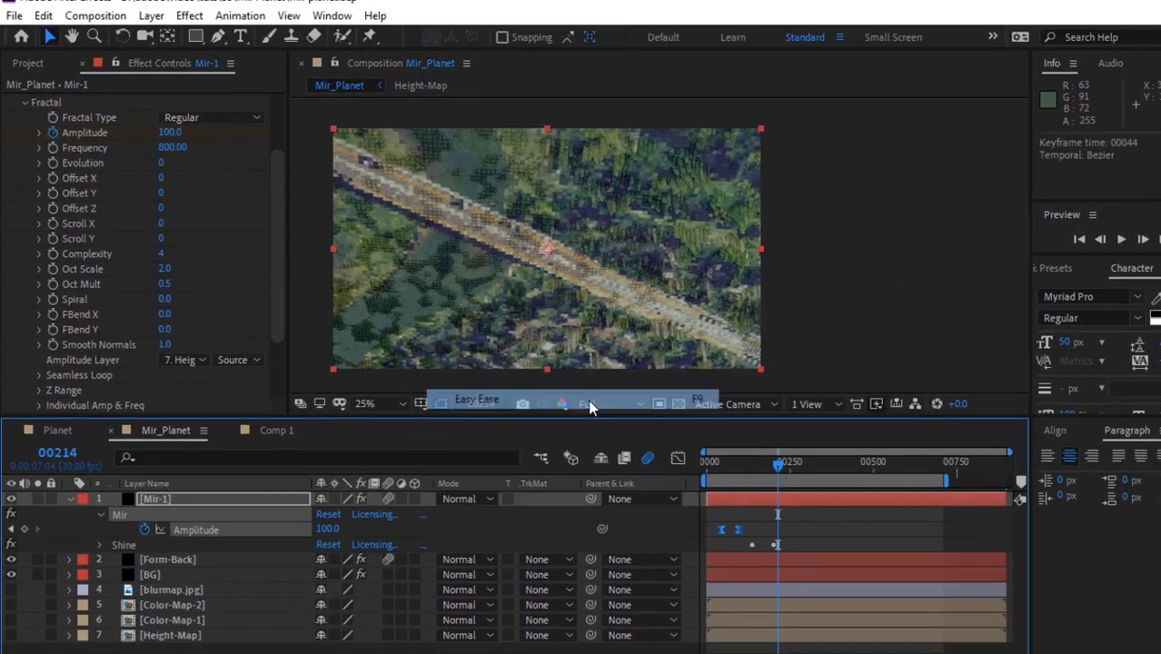
# Set the Mir fractal Frequency to 4 and Scroll Y to -1500.
pyautogui.click(186, 134)
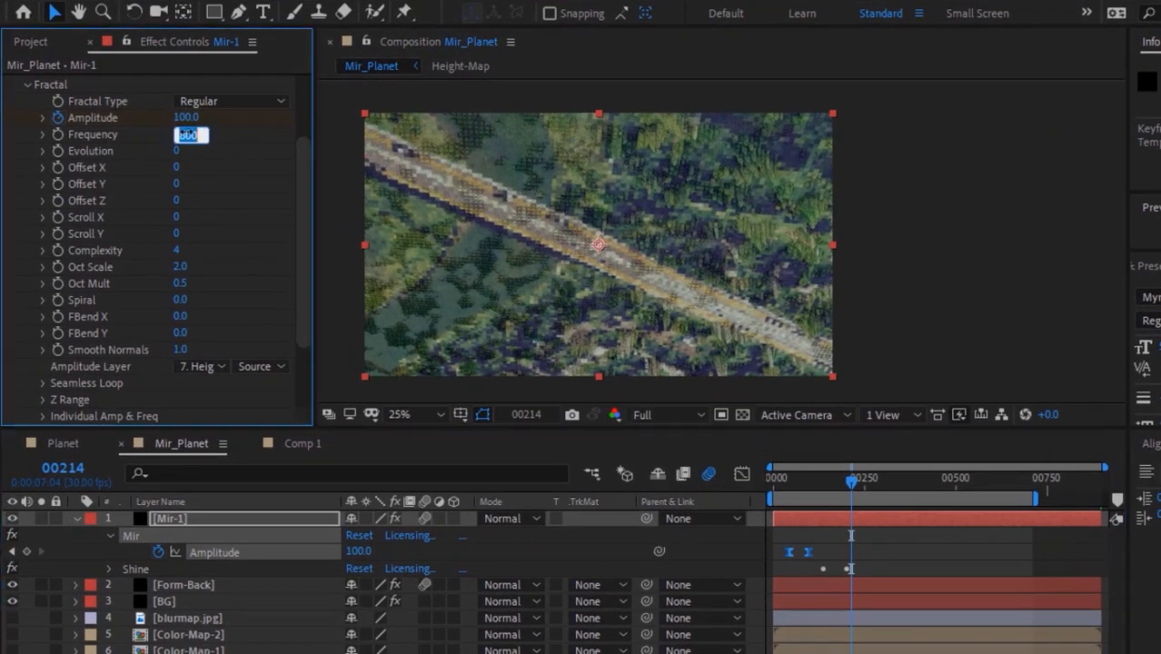
pyautogui.write('4')
pyautogui.press('Return')
pyautogui.moveTo(187, 245); pyautogui.dragTo(171, 245)
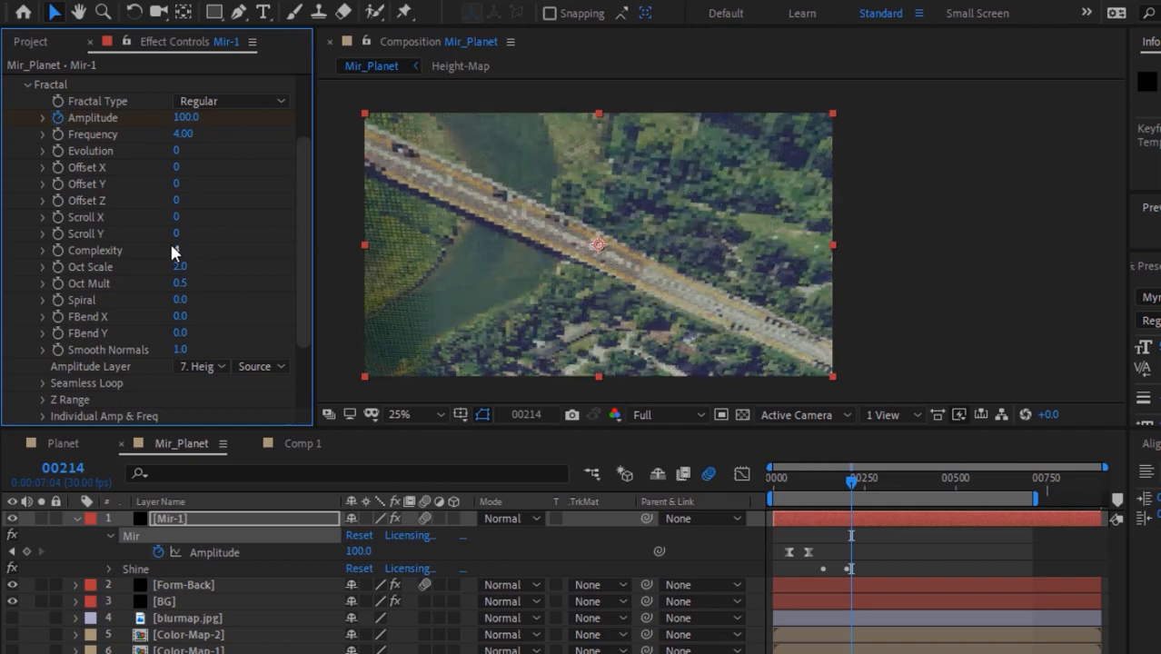
pyautogui.click(176, 234)
pyautogui.write('-1500')
# Set the Mir fractal Complexity to 10.
pyautogui.click(178, 250)
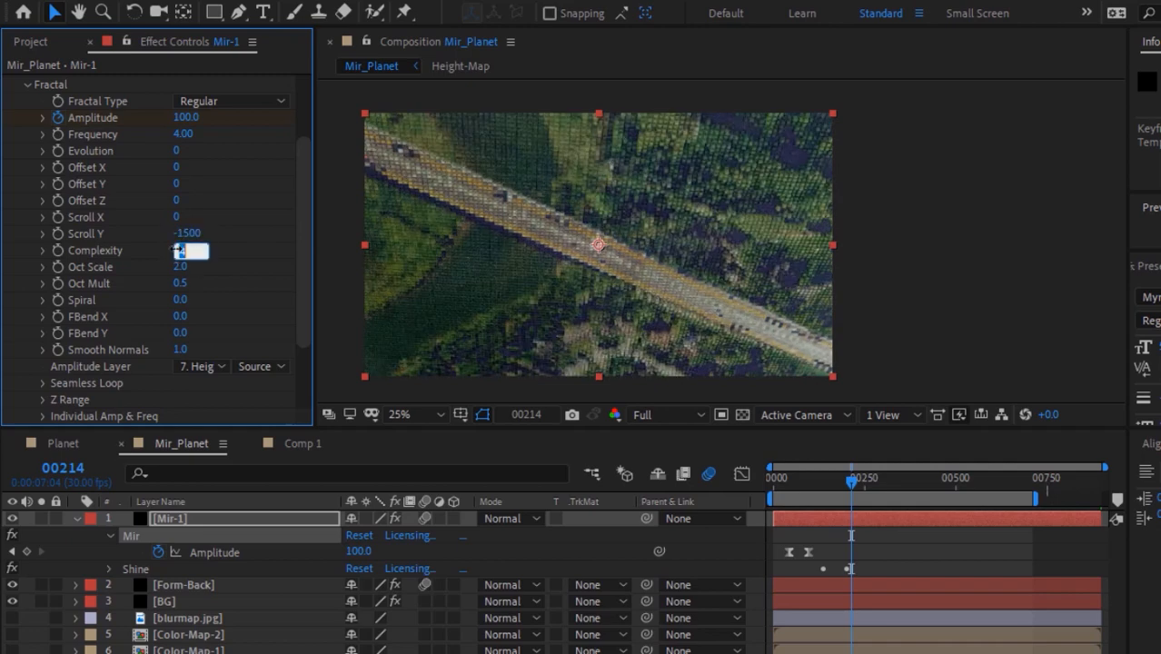
pyautogui.write('10')
pyautogui.press('Return')
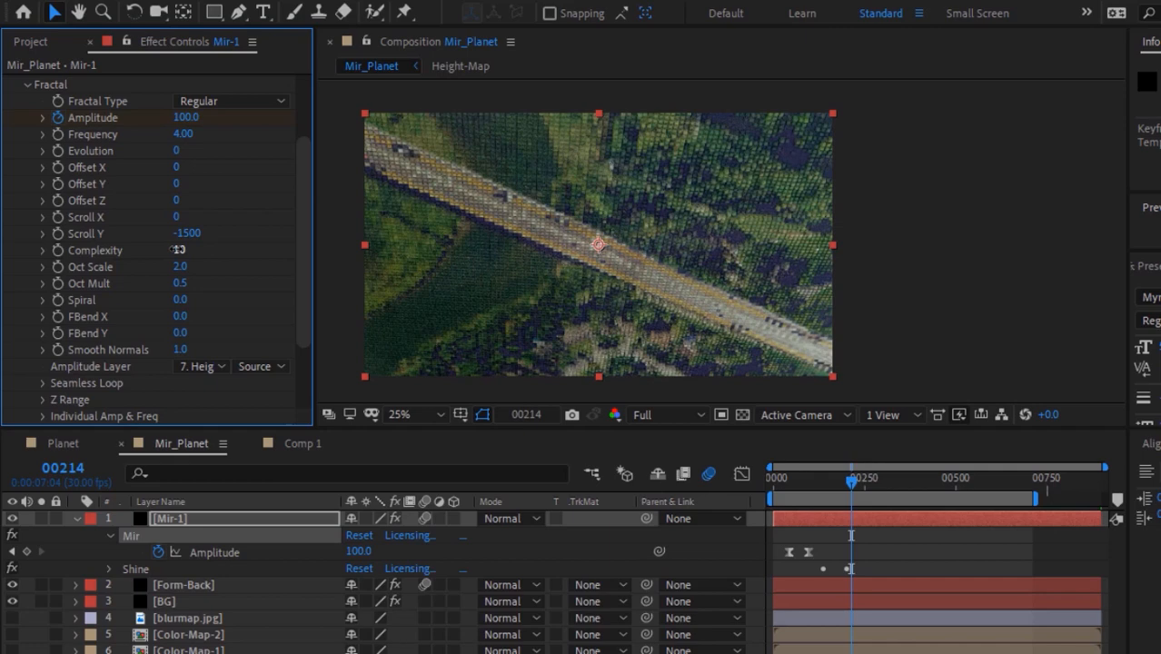
# Start keyframing the fractal FBend X and FBend Y at frame 88.
pyautogui.click(63, 467)
pyautogui.write('88')
pyautogui.press('Return')
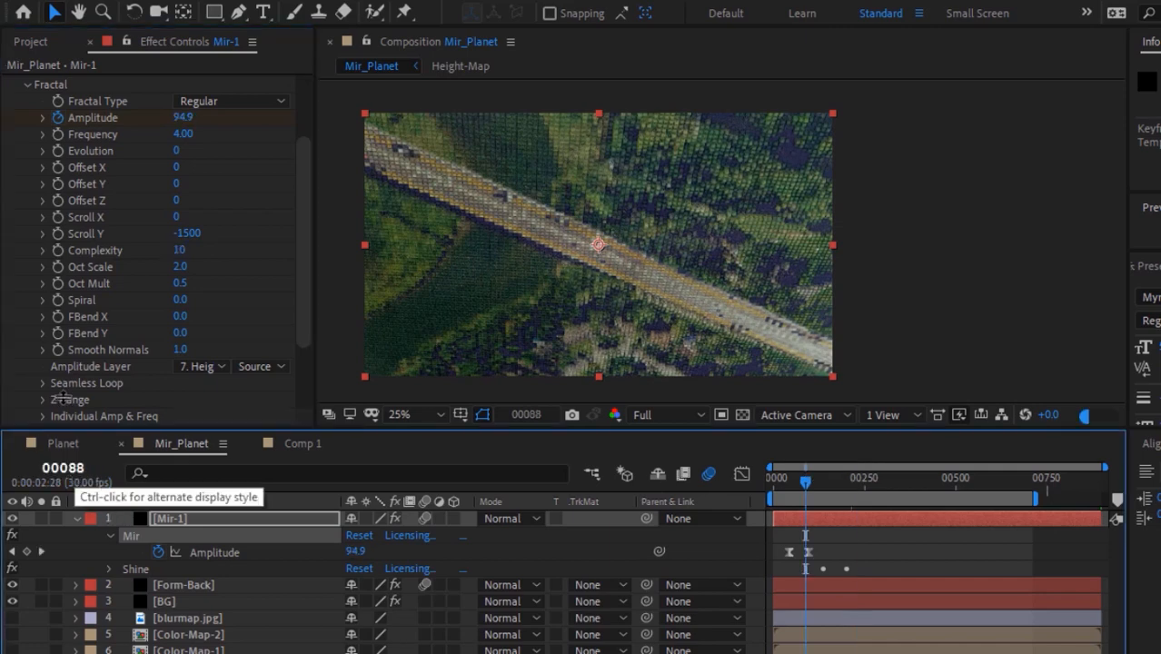
pyautogui.click(59, 323)
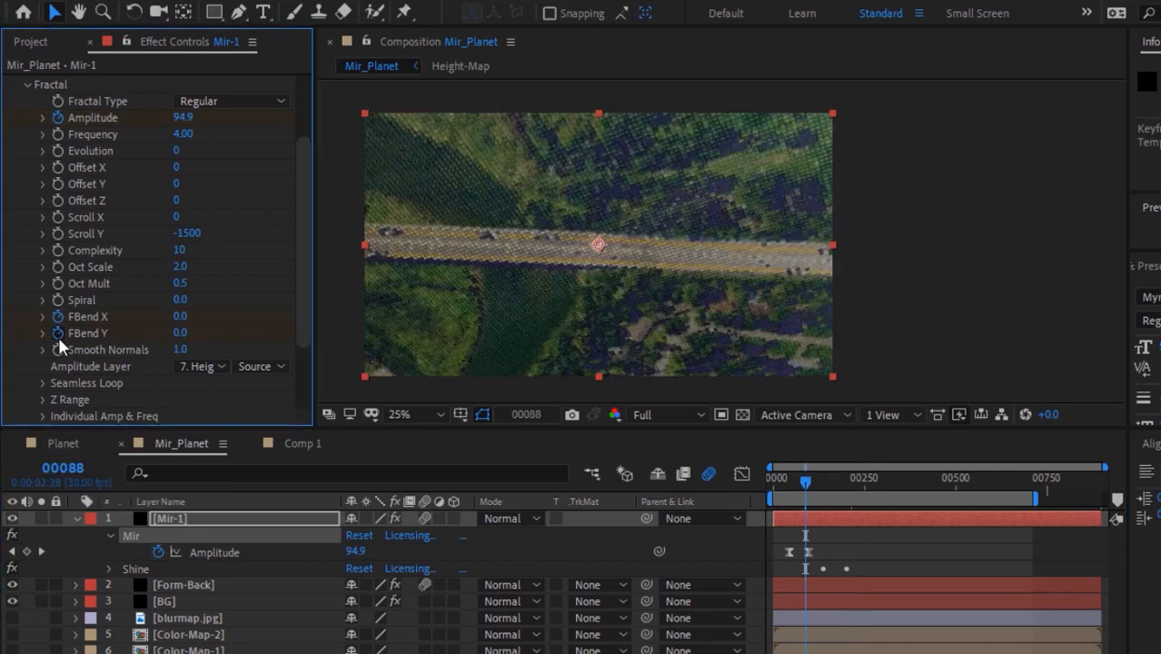
# Set the fractal FBend X and FBend Y both to -0.07 at frame 127.
pyautogui.click(63, 468)
pyautogui.write('127')
pyautogui.press('Return')
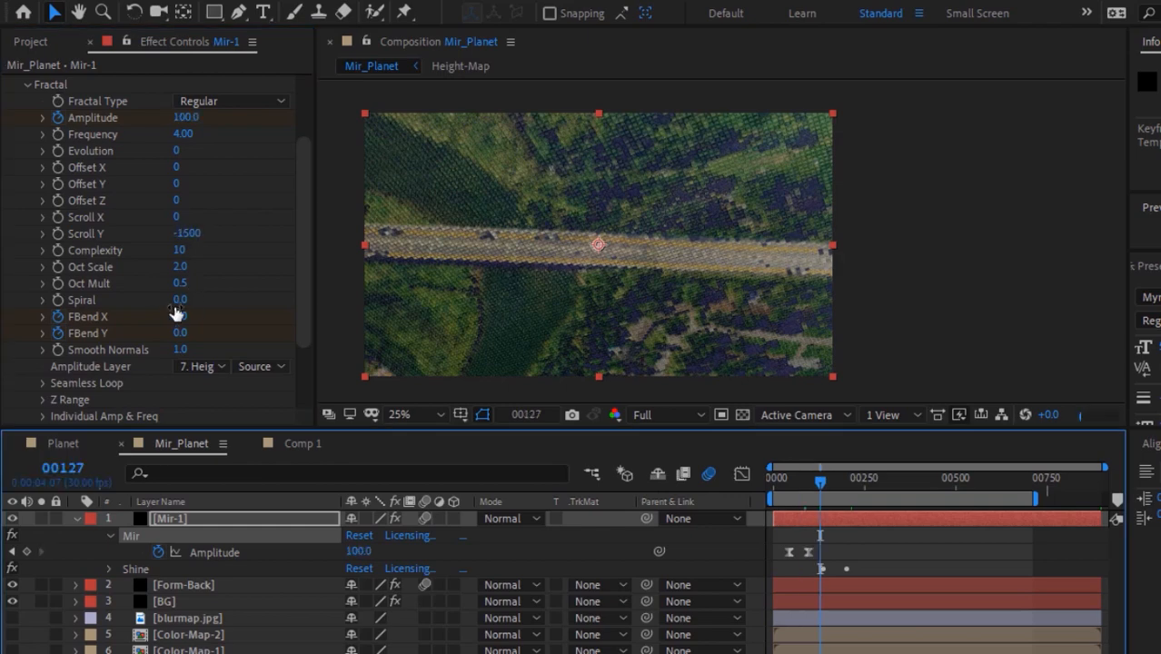
pyautogui.click(179, 317)
pyautogui.write('-0.1')
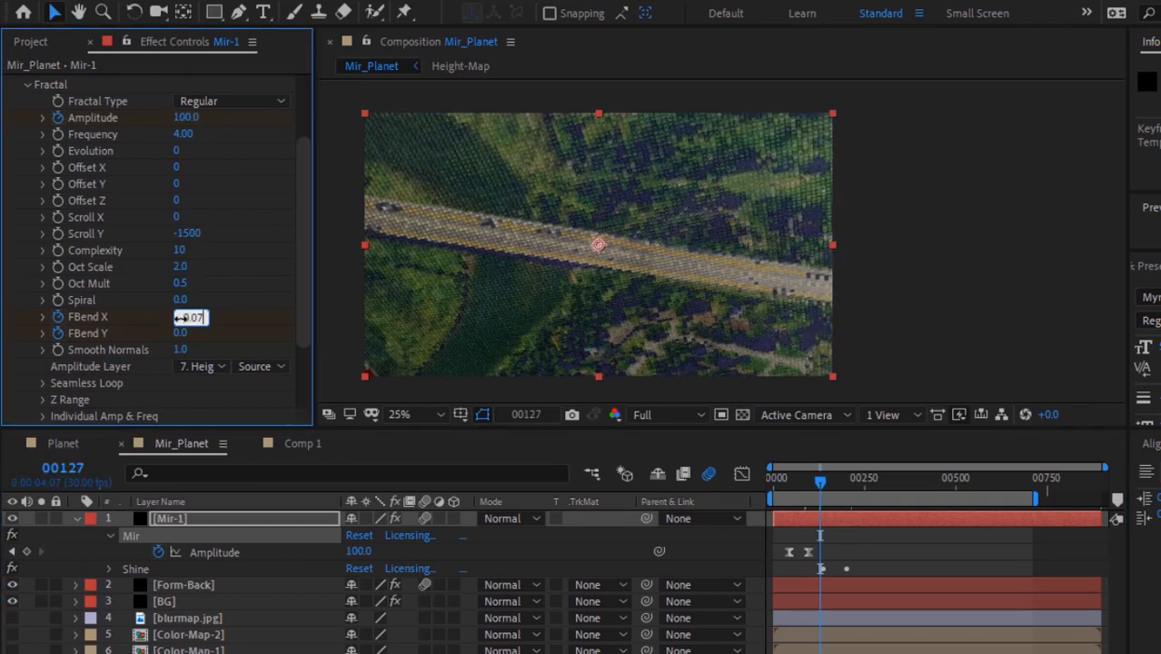
pyautogui.press('Tab')
pyautogui.write('-0.07')
pyautogui.press('Return')
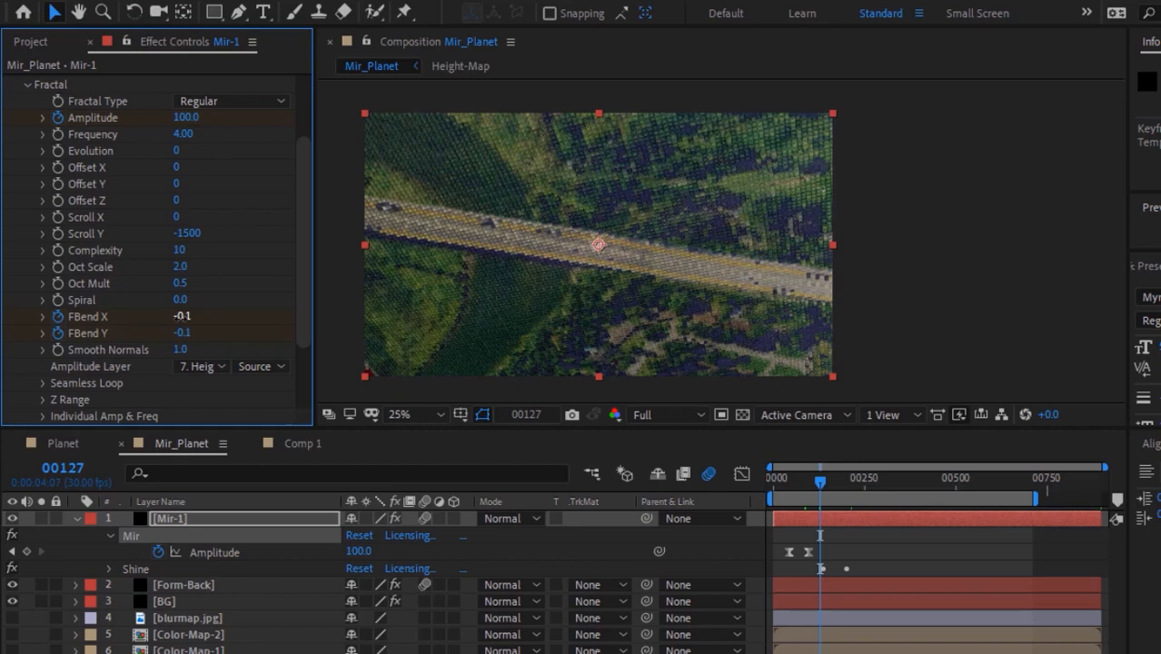
# Reveal the Mir-1 layer's keyframes and apply Easy Ease to the FBend X and FBend Y keyframes.
pyautogui.click(265, 523)
pyautogui.press('u')
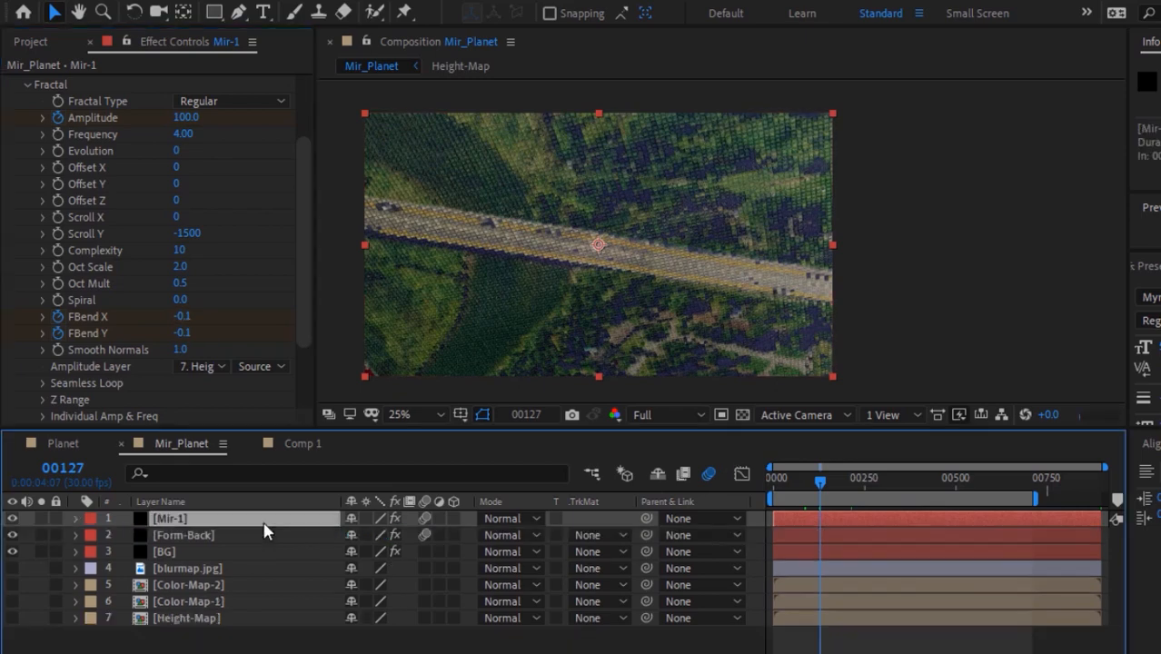
pyautogui.press('u')
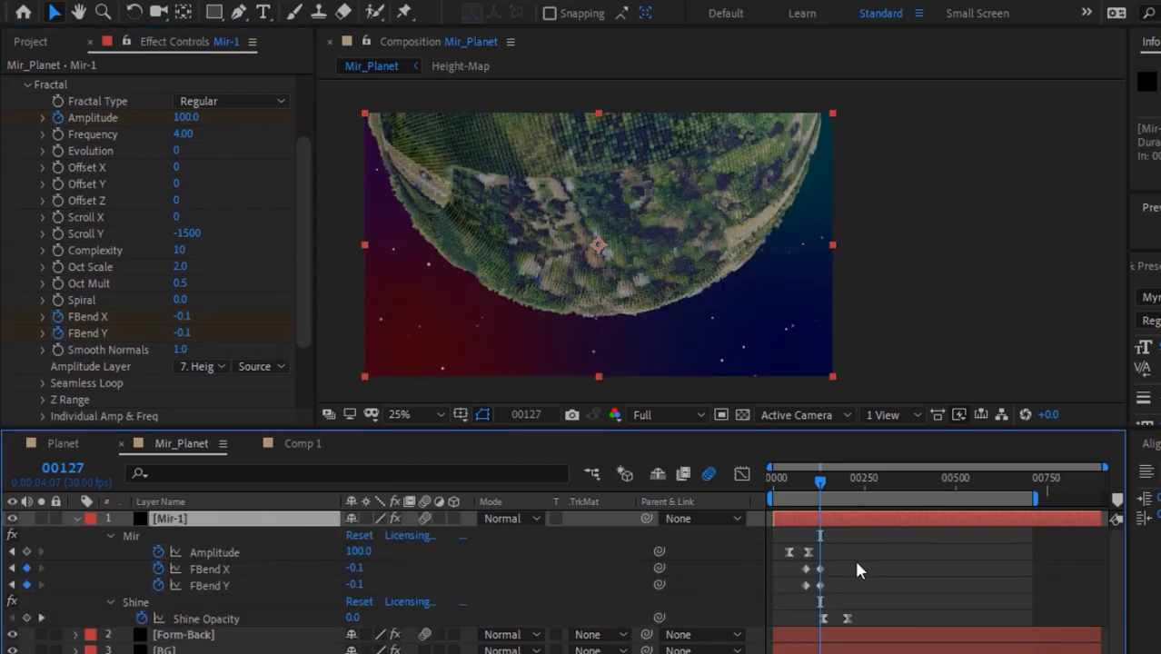
pyautogui.moveTo(855, 556); pyautogui.dragTo(803, 575)
pyautogui.rightClick(804, 577)
pyautogui.moveTo(832, 570)
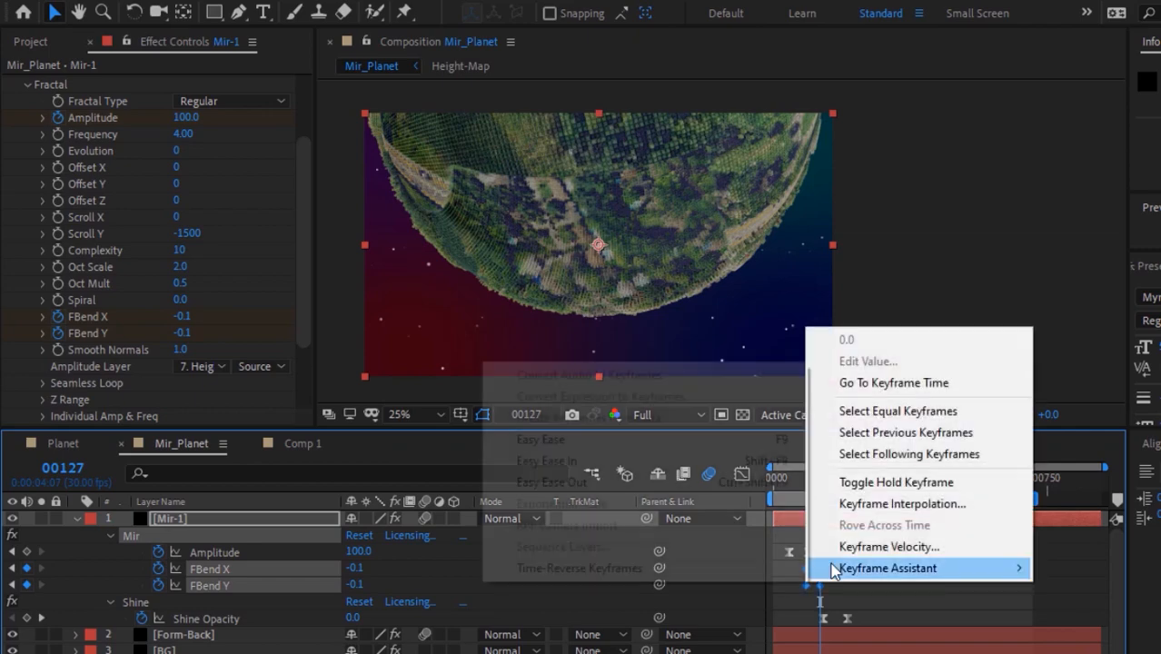
pyautogui.click(583, 464)
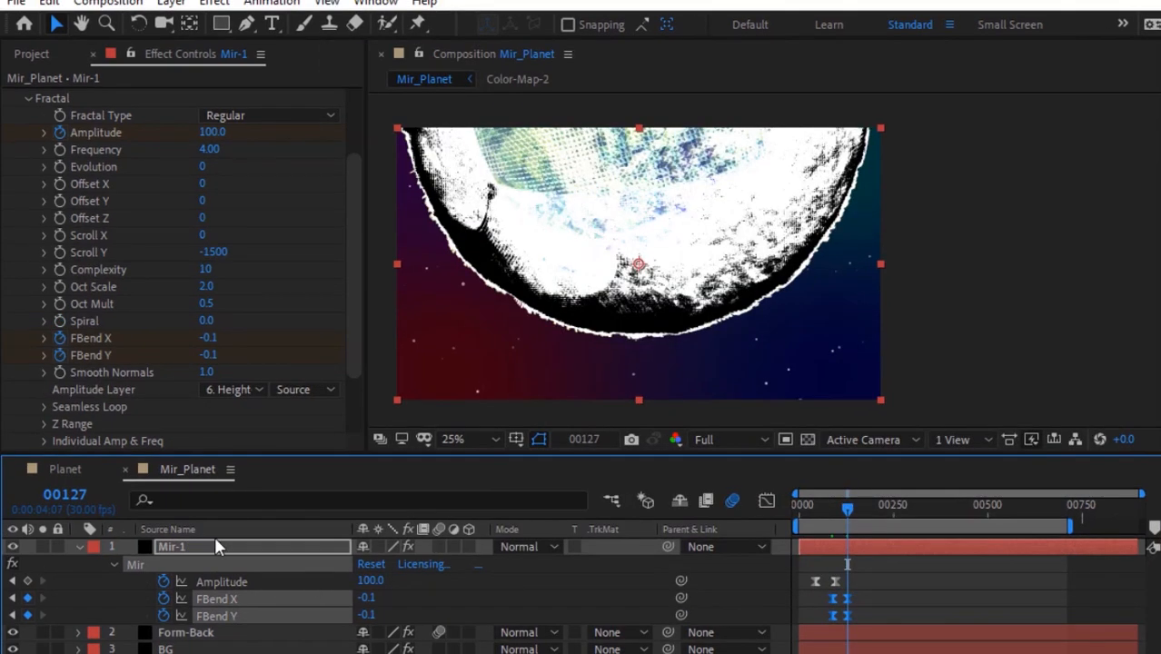
# Set the fractal Z Range to Limit with Z Min -10, Z Max 0 and Z Lift 0.
pyautogui.moveTo(352, 273); pyautogui.dragTo(353, 314)
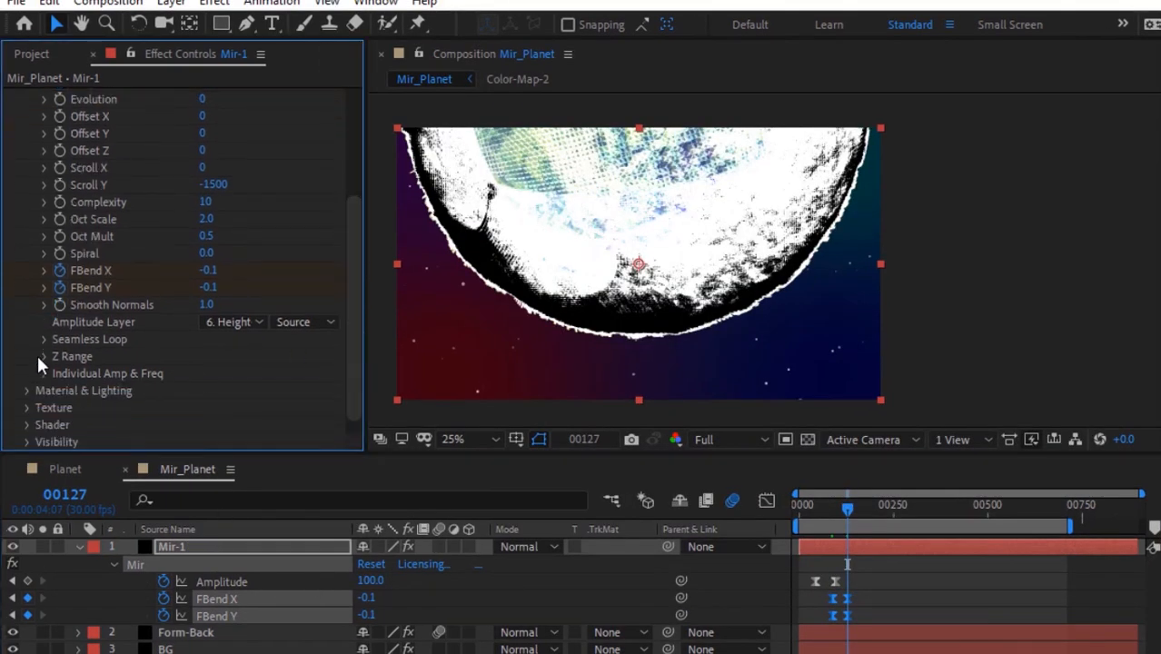
pyautogui.click(41, 355)
pyautogui.click(265, 373)
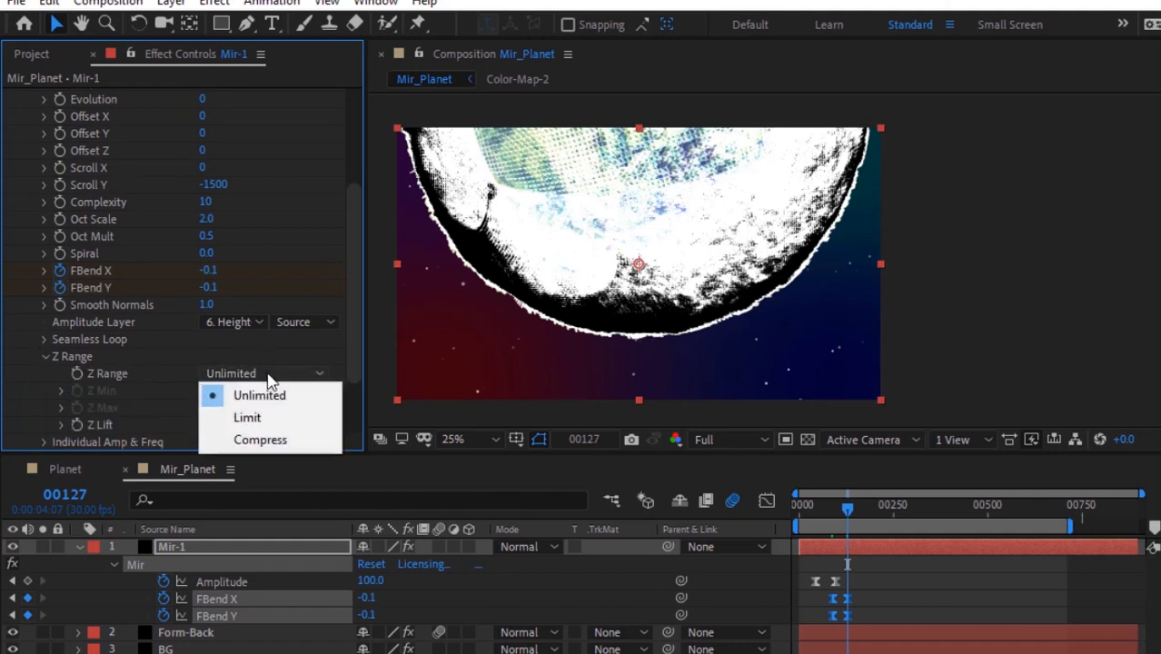
pyautogui.click(275, 420)
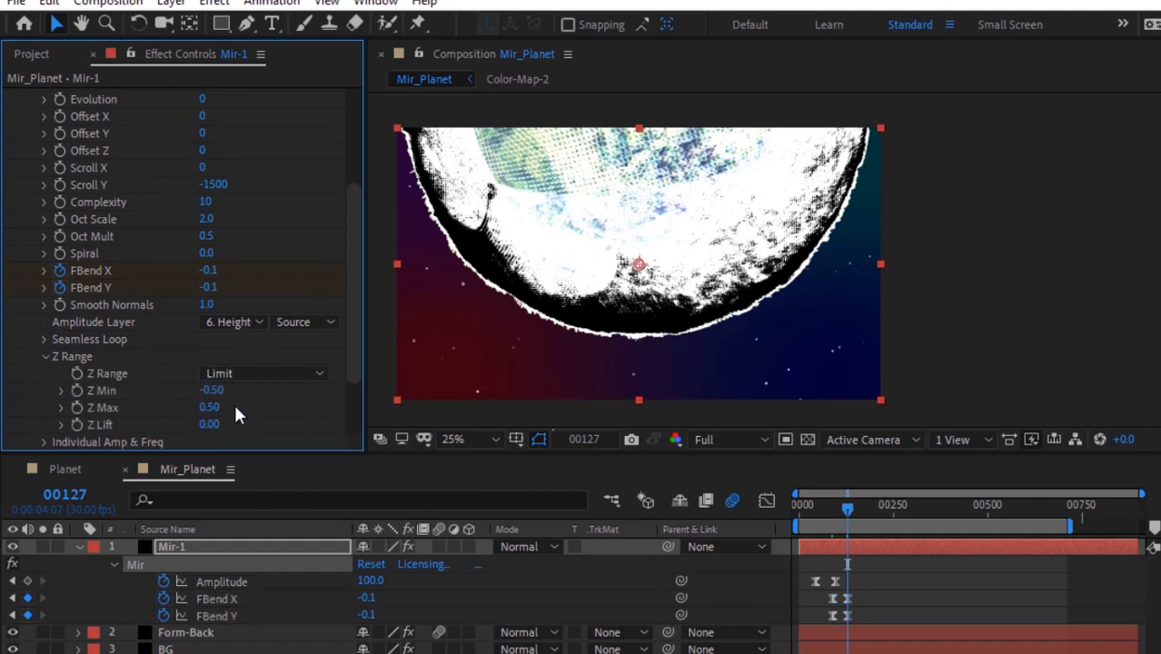
pyautogui.click(211, 391)
pyautogui.write('-10')
pyautogui.press('Tab')
pyautogui.write('0')
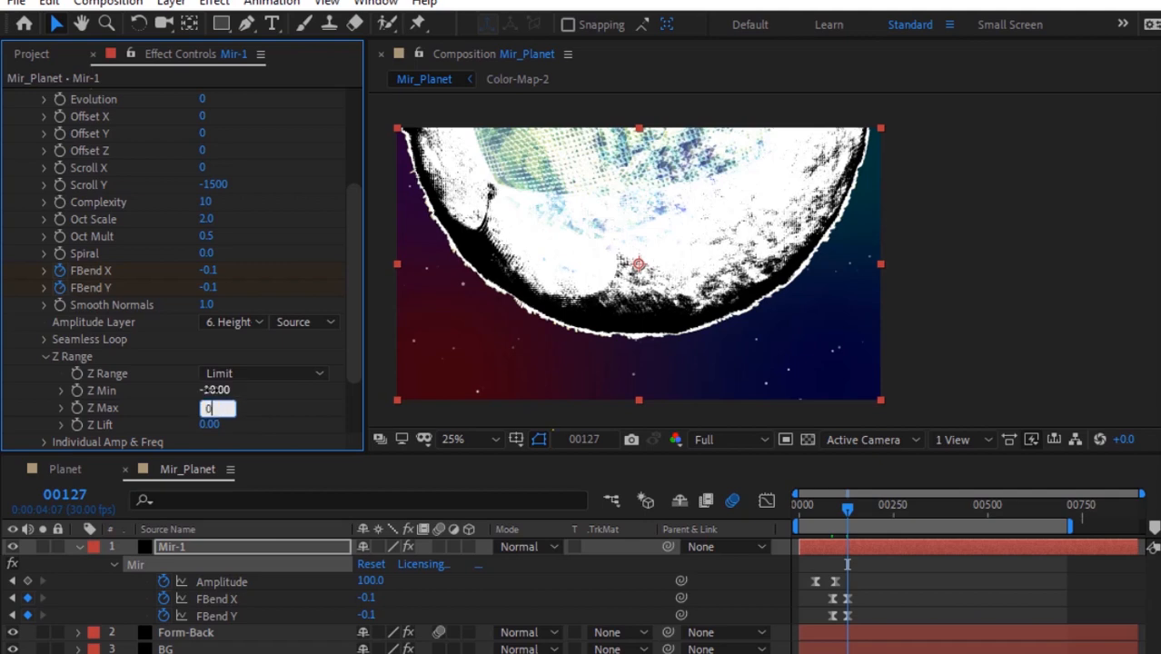
pyautogui.press('Tab')
pyautogui.write('0')
pyautogui.press('Return')
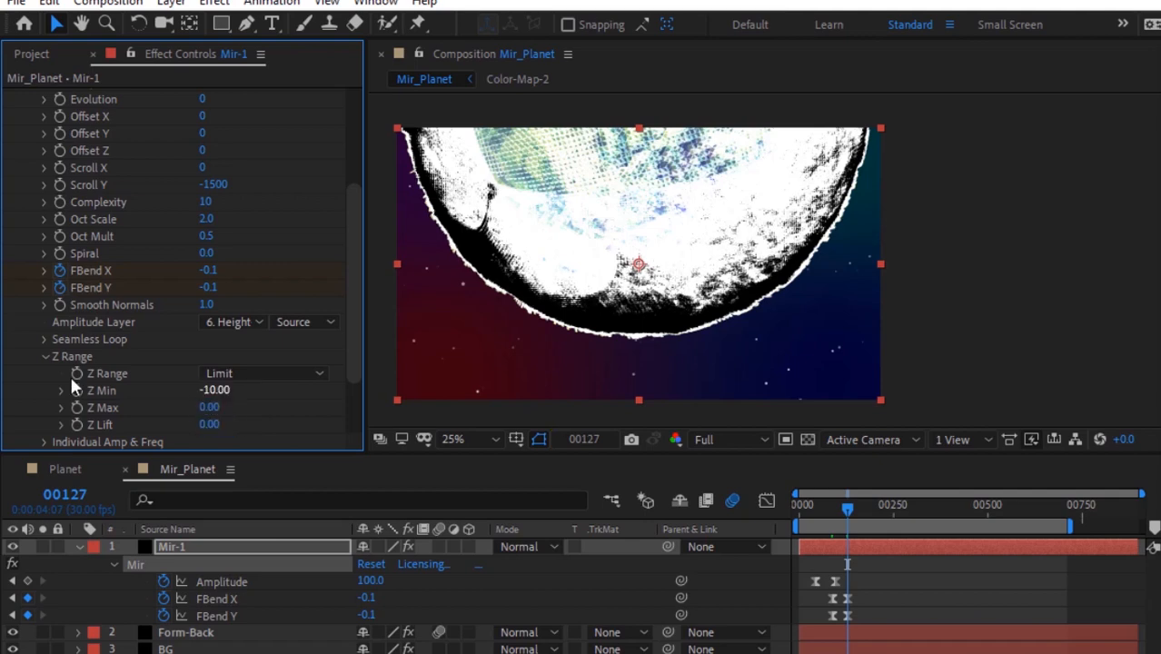
pyautogui.click(46, 357)
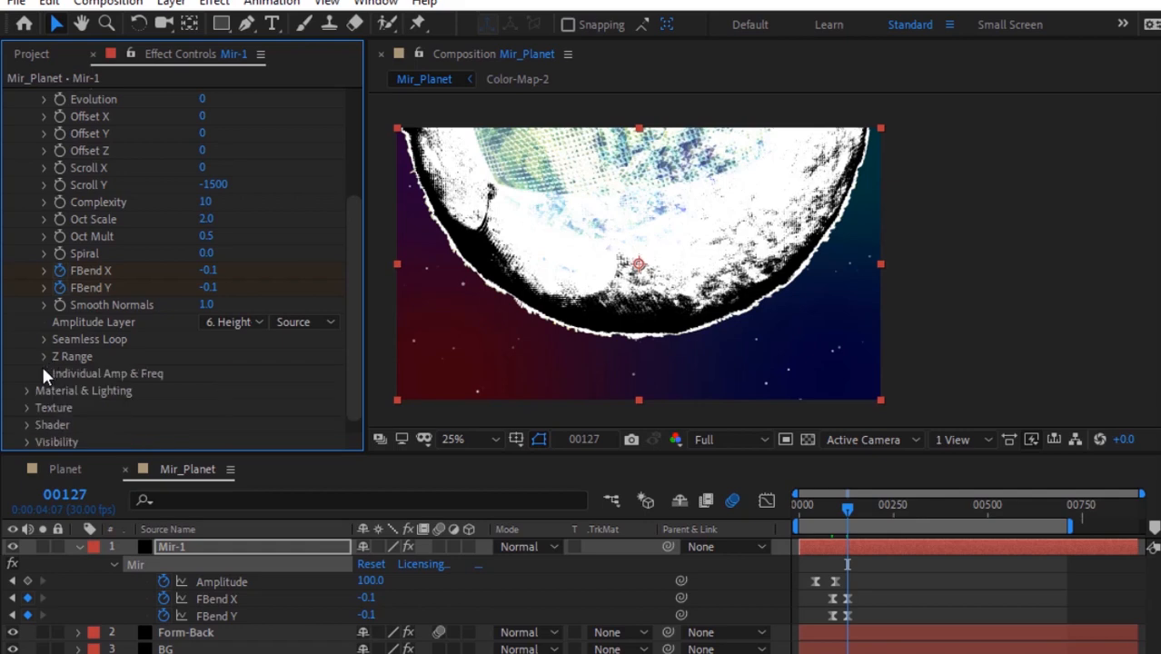
# Set the individual fractal Amplitude X and Amplitude Y to 0.
pyautogui.click(43, 373)
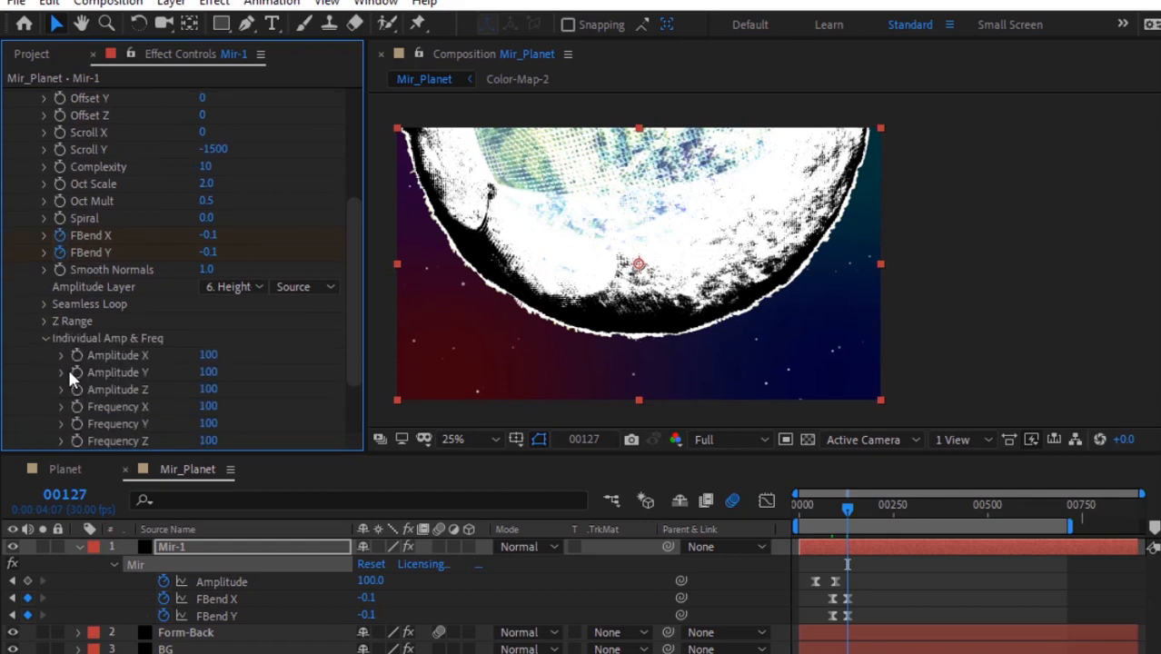
pyautogui.click(209, 355)
pyautogui.write('0')
pyautogui.press('Tab')
pyautogui.write('0')
pyautogui.press('Return')
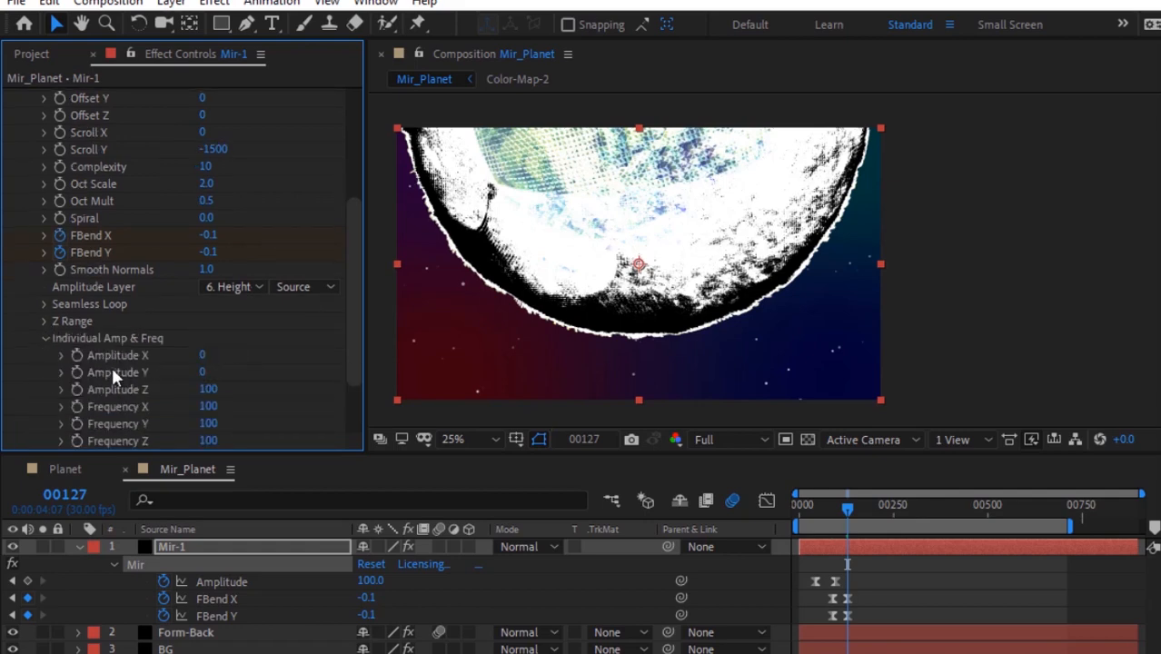
pyautogui.click(44, 338)
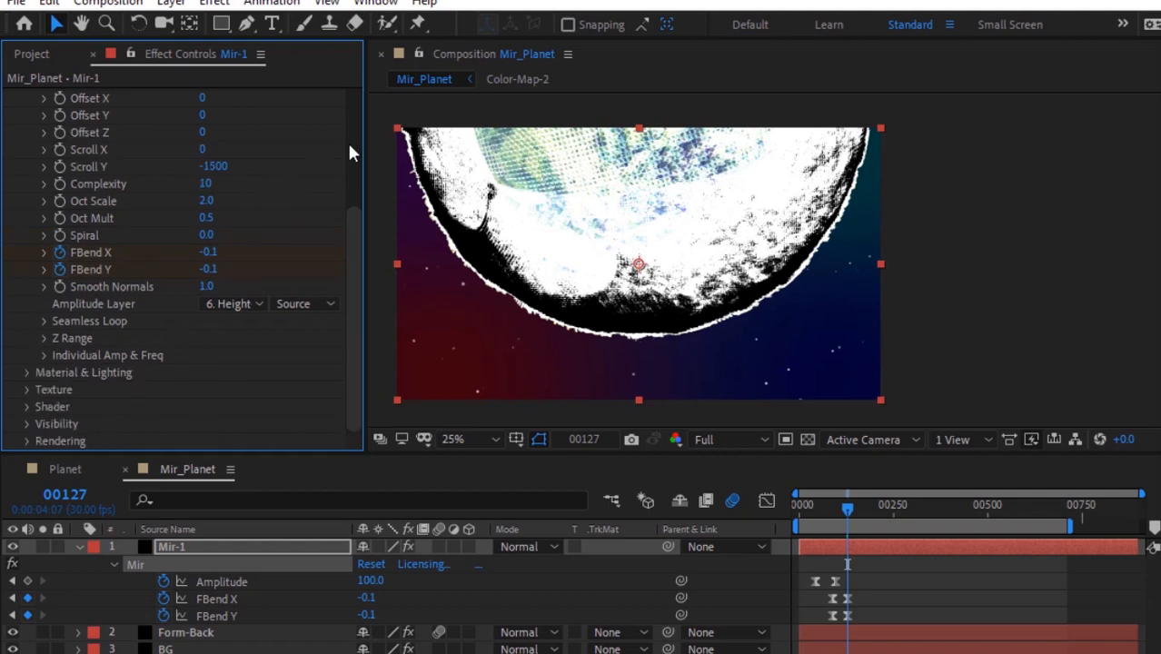
# Set the Mir material's Light Falloff to Smooth with Light Radius 1000 and Light Distance 1000.
pyautogui.scroll(5, 351, 152)
pyautogui.click(28, 202)
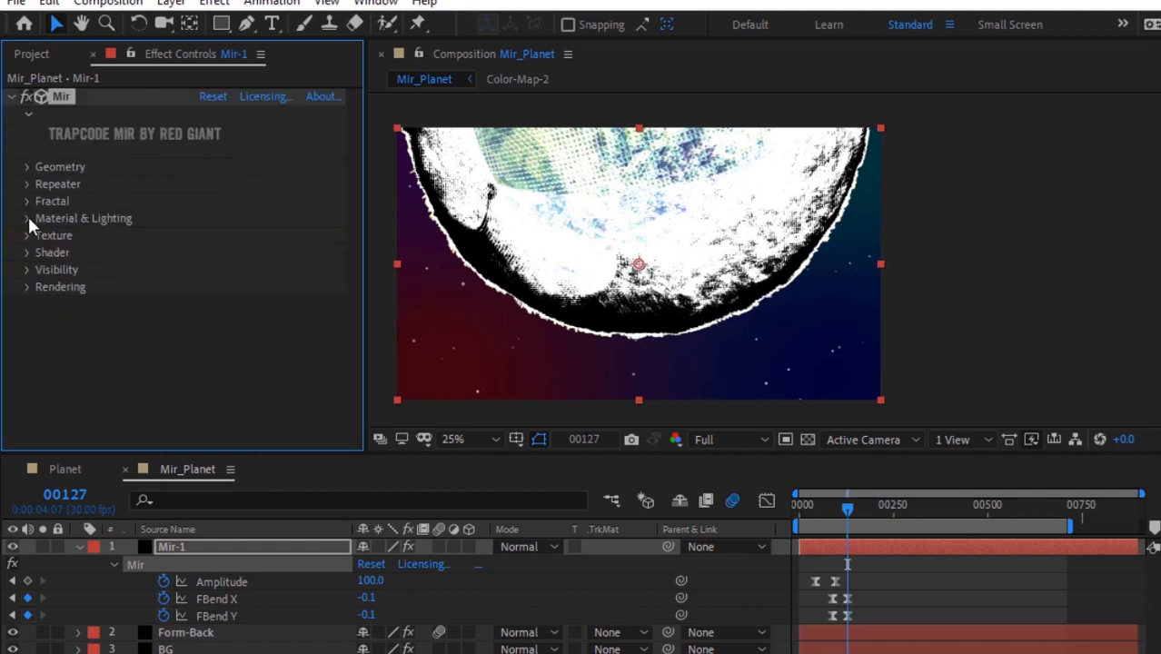
pyautogui.click(26, 218)
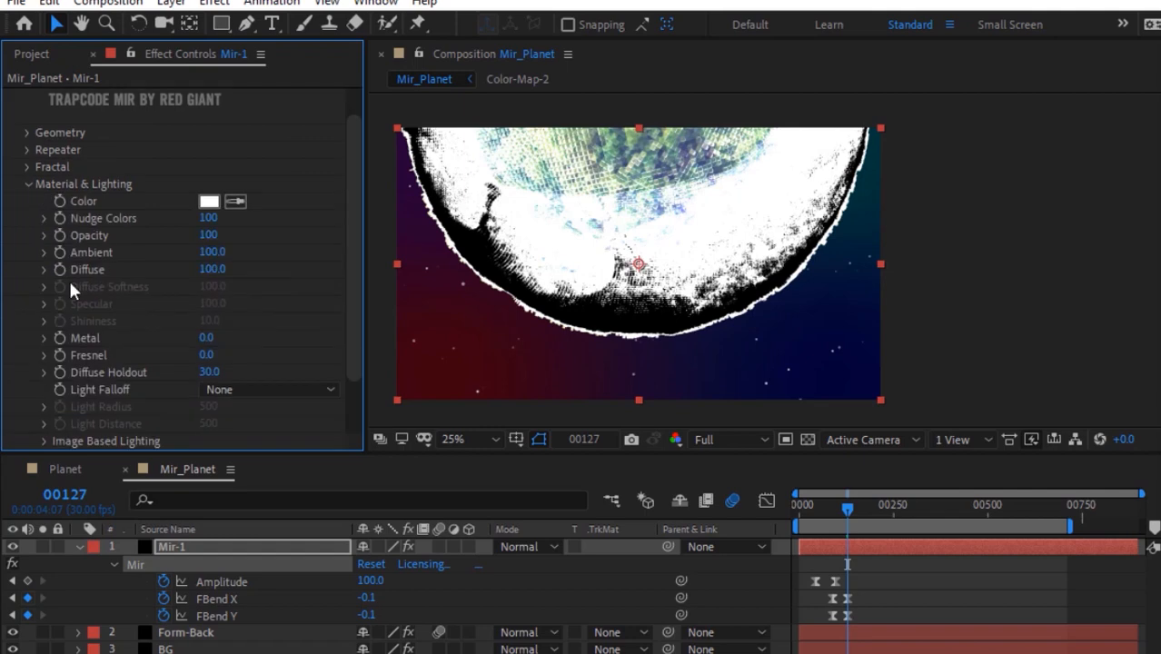
pyautogui.click(246, 389)
pyautogui.click(257, 429)
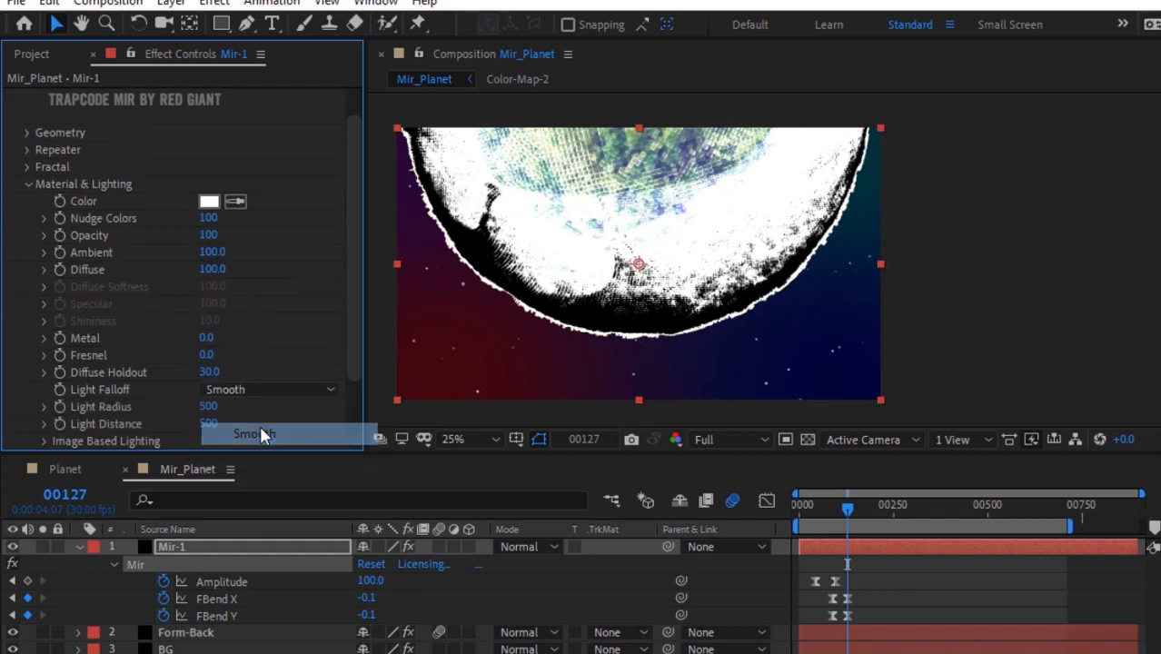
pyautogui.click(210, 406)
pyautogui.write('1000')
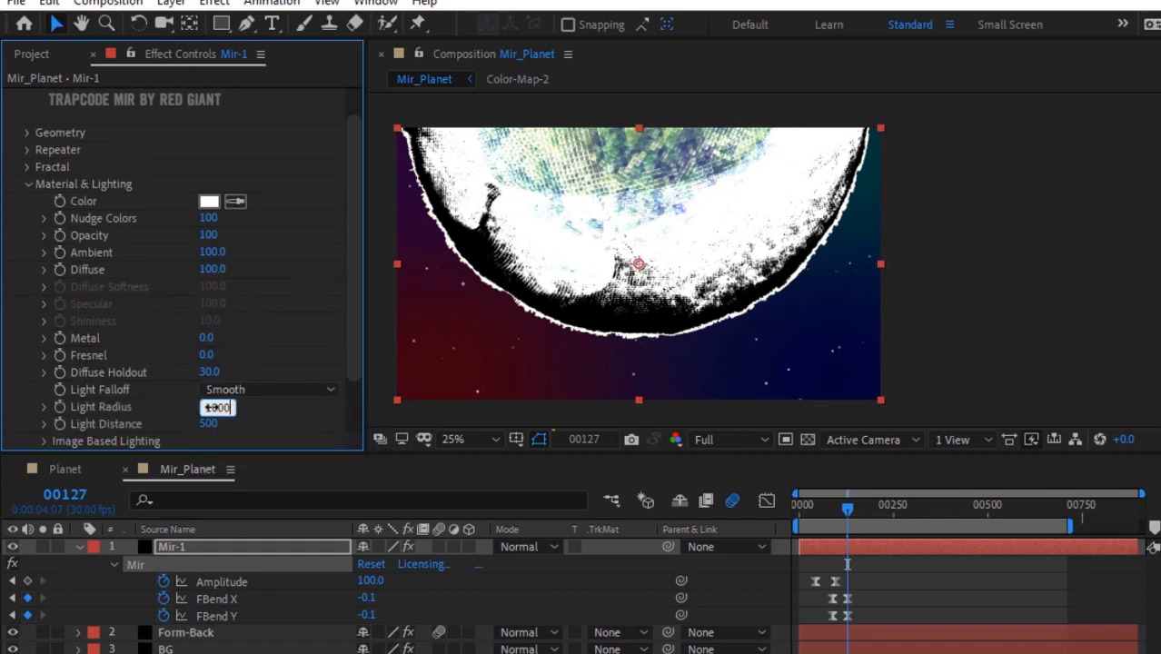
pyautogui.press('Tab')
pyautogui.write('1000')
pyautogui.press('Return')
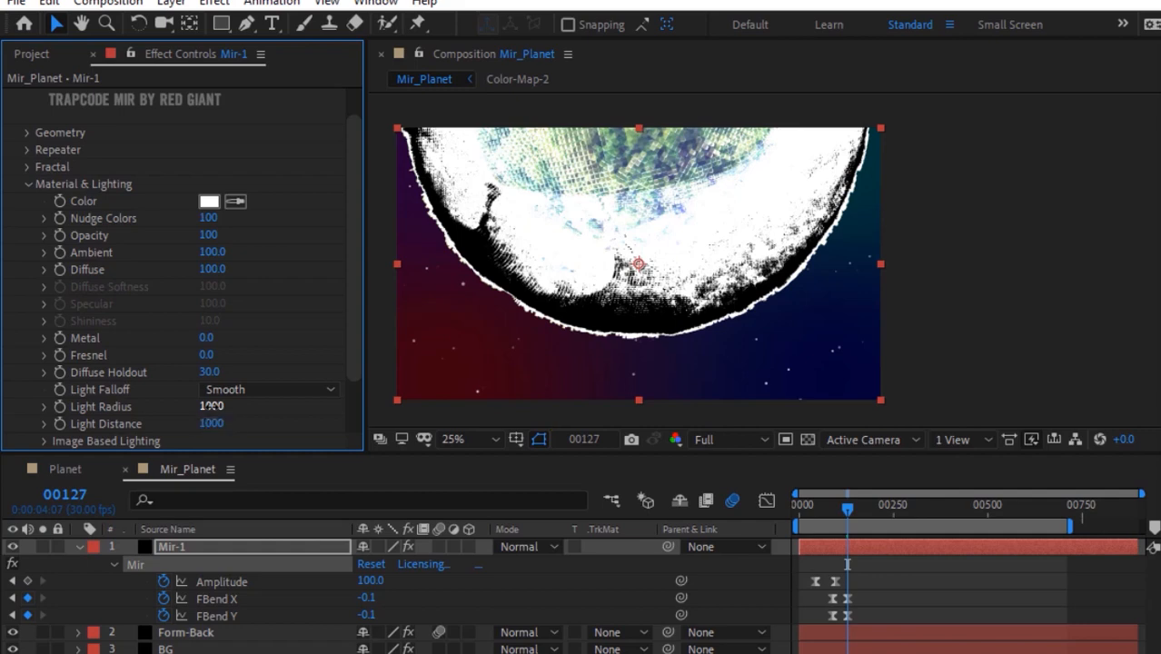
pyautogui.click(29, 181)
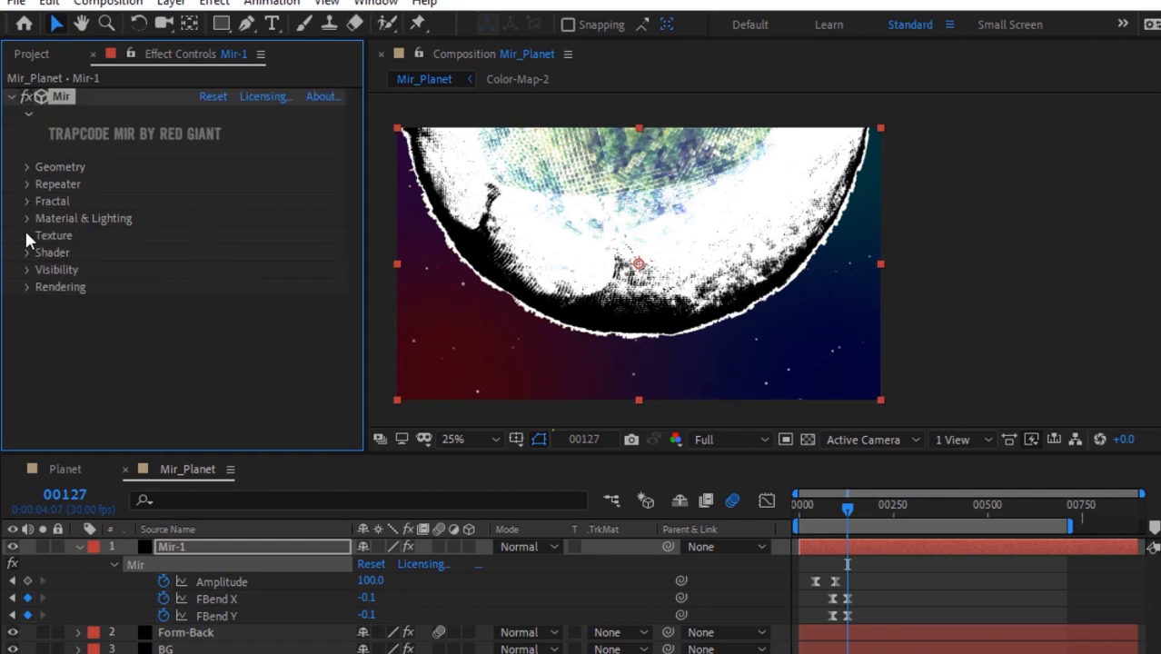
# Change the Mir Texture Filter to Solid Face.
pyautogui.click(26, 218)
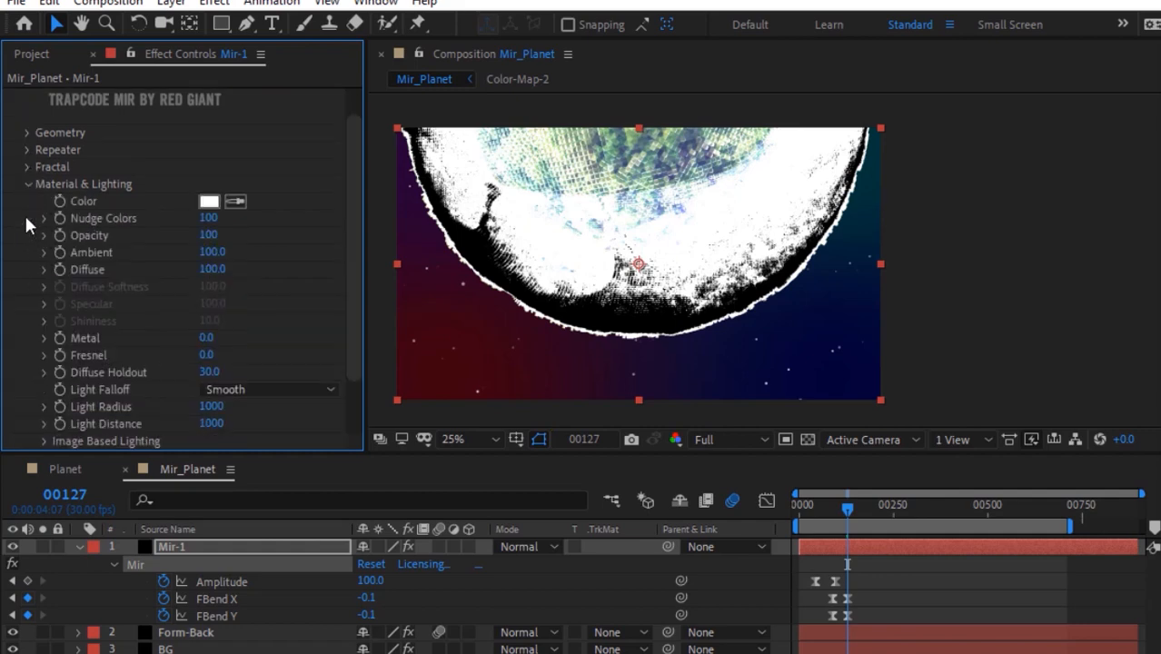
pyautogui.click(25, 184)
pyautogui.click(26, 233)
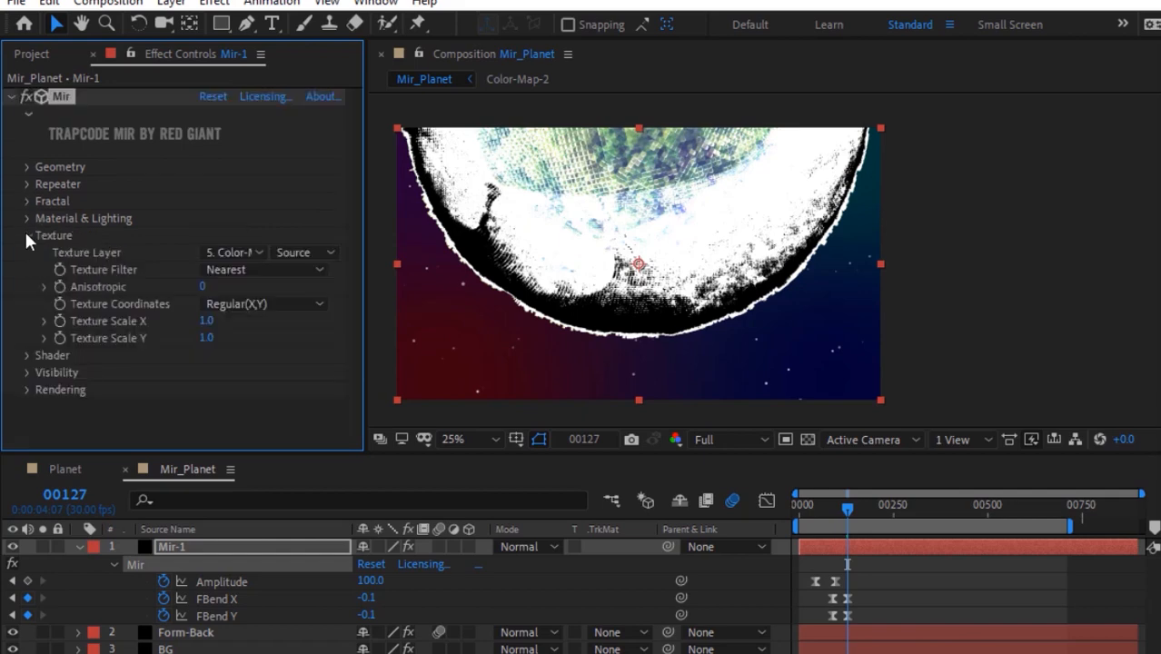
pyautogui.click(237, 269)
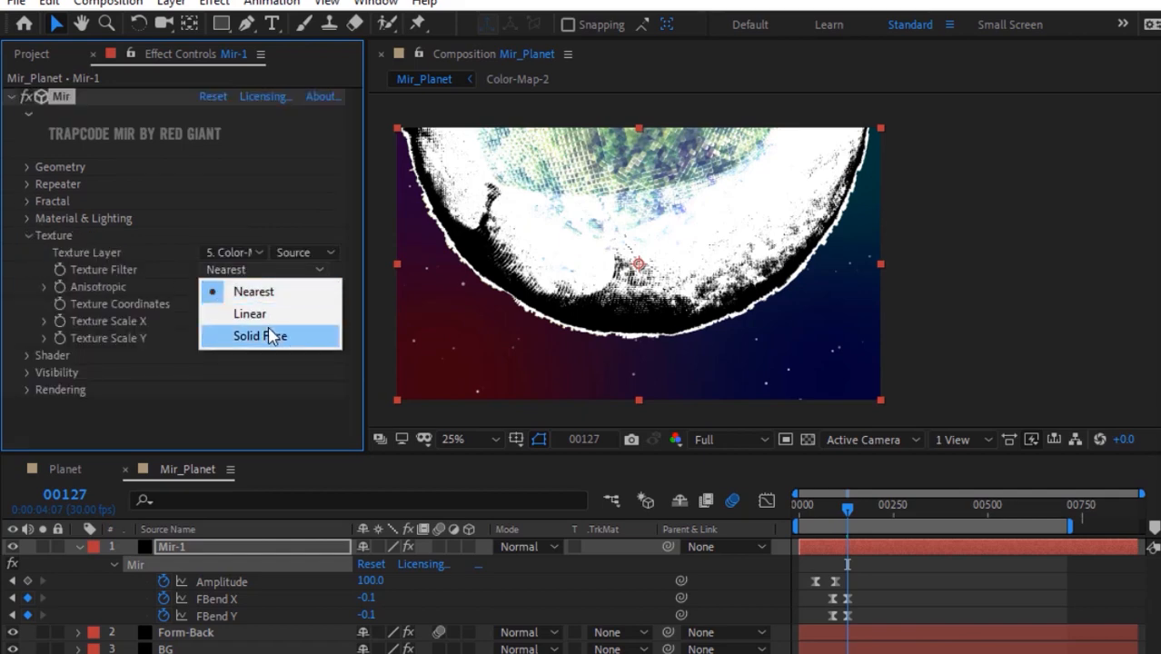
pyautogui.click(268, 335)
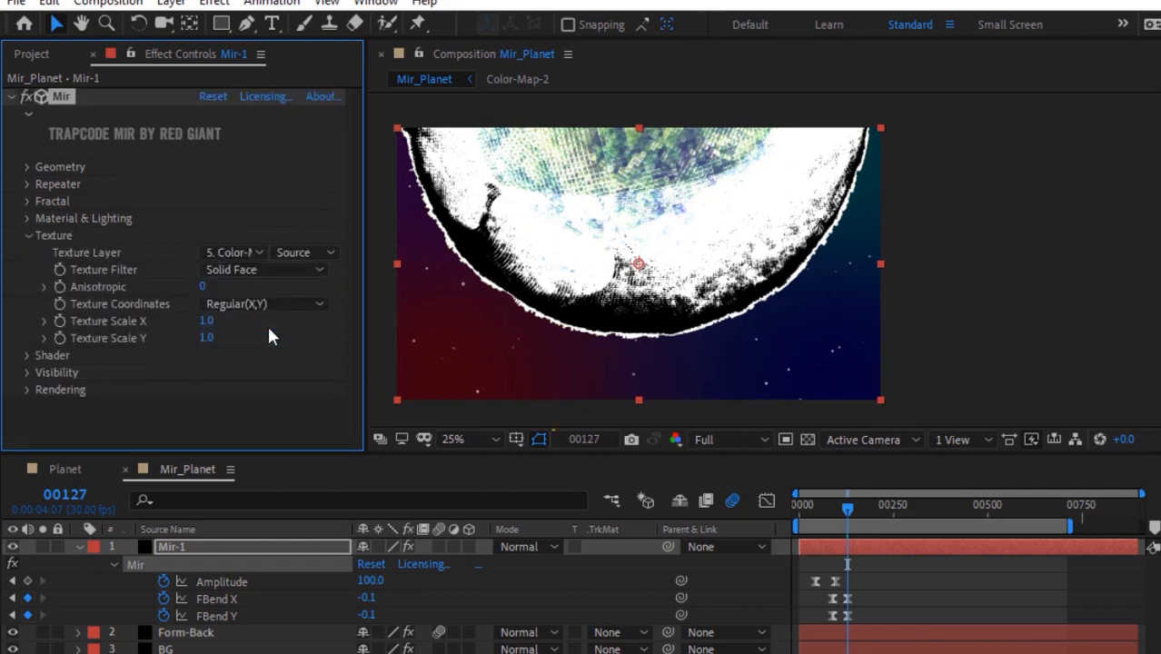
pyautogui.click(26, 236)
# Set the Mir Shader to Flat and its Blend mode to Normal.
pyautogui.click(27, 254)
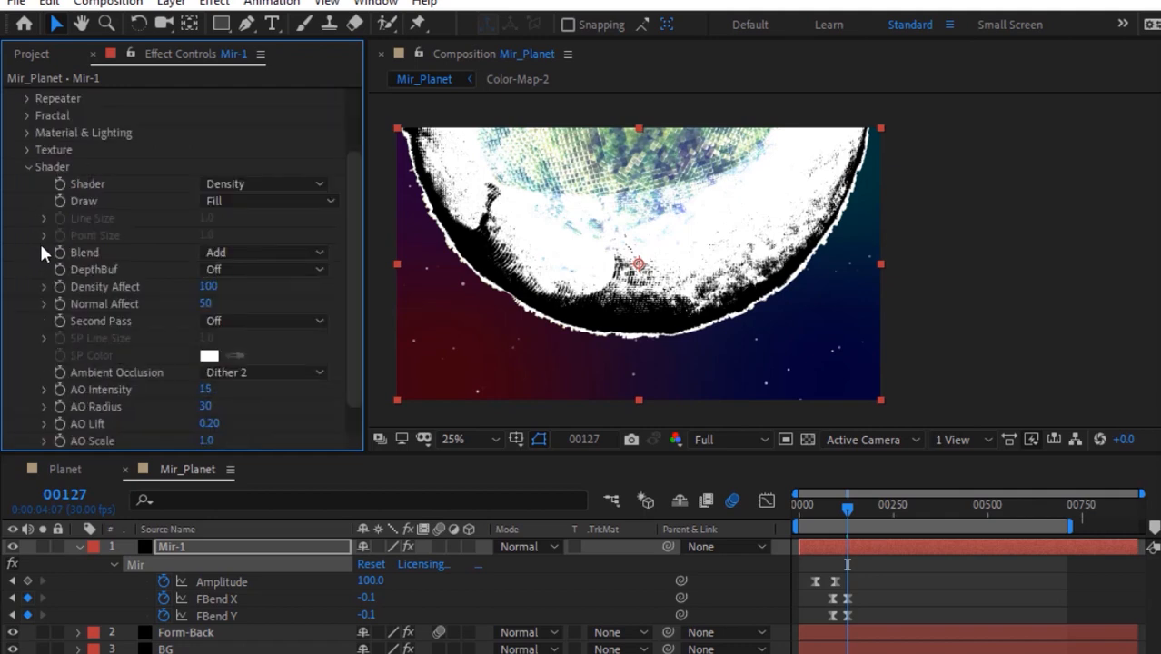
pyautogui.click(277, 182)
pyautogui.click(272, 247)
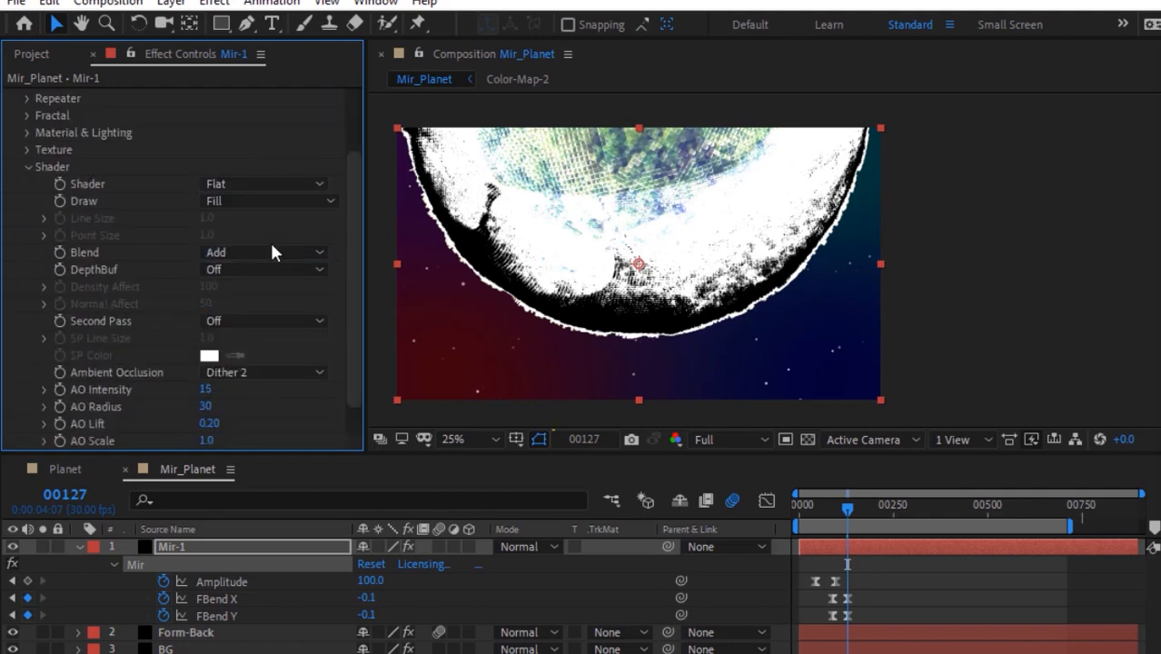
pyautogui.click(275, 249)
pyautogui.click(277, 290)
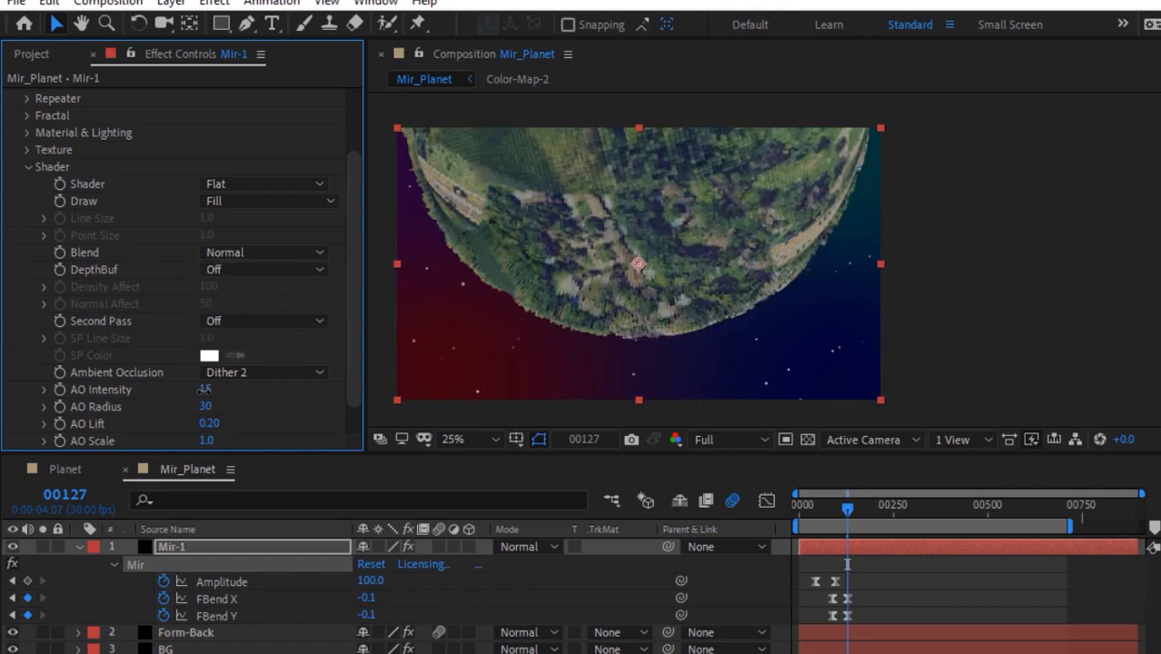
# Set the shader's ambient occlusion to AO Intensity 50, AO Radius 20 and AO Lift 0.5.
pyautogui.click(206, 389)
pyautogui.write('50')
pyautogui.press('Tab')
pyautogui.write('20')
pyautogui.press('Tab')
pyautogui.write('0.5')
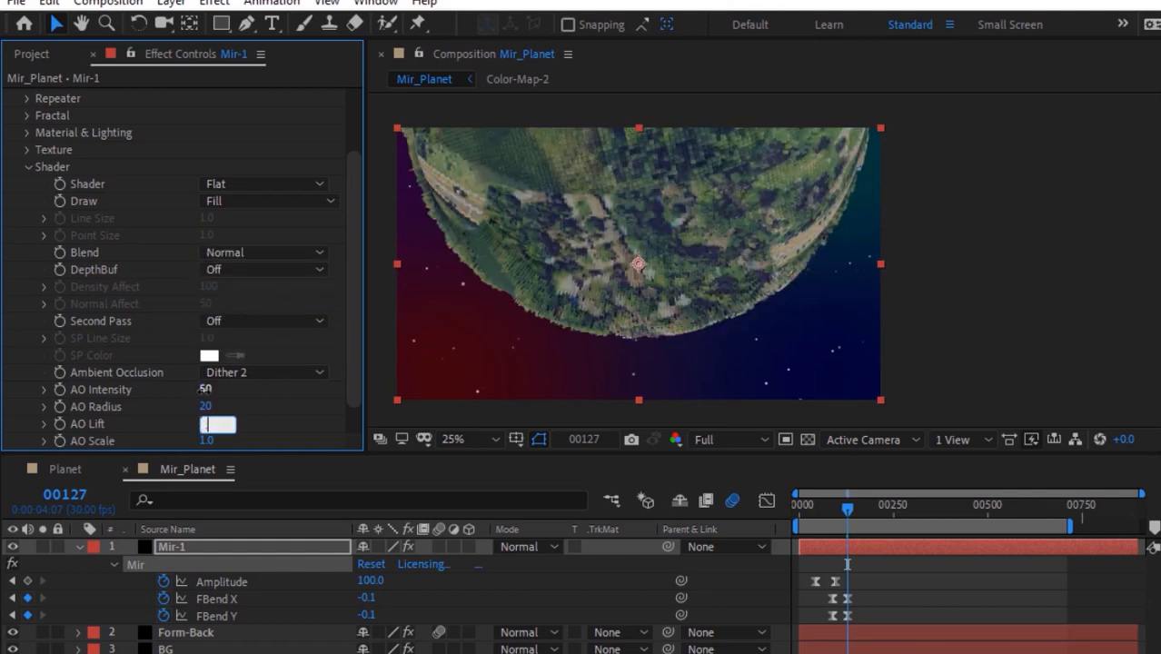
pyautogui.press('Return')
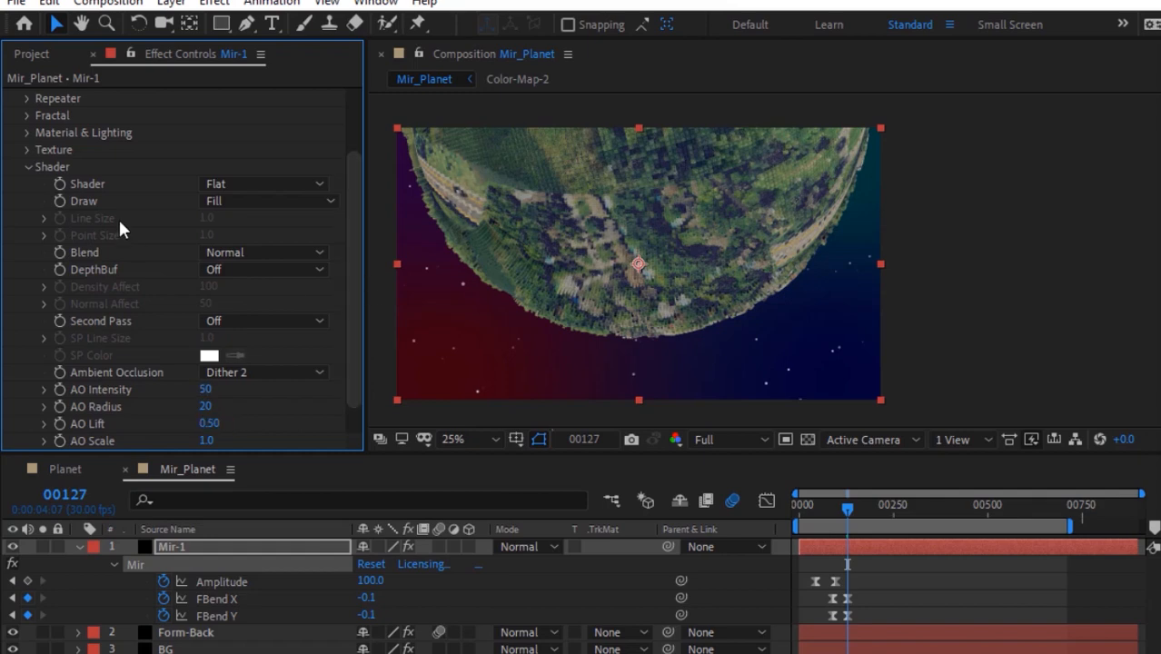
pyautogui.click(27, 166)
# Set the Mir visibility Far, Fog Start and Fog End distances each to 20000.
pyautogui.click(28, 269)
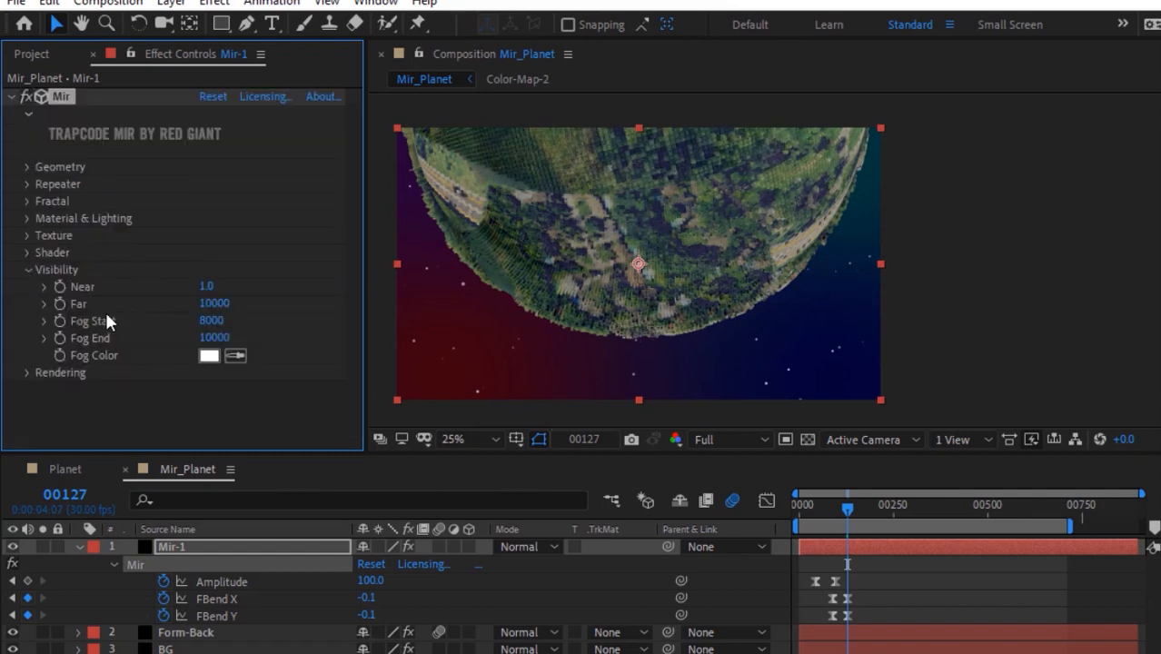
pyautogui.click(213, 302)
pyautogui.write('20000')
pyautogui.press('Tab')
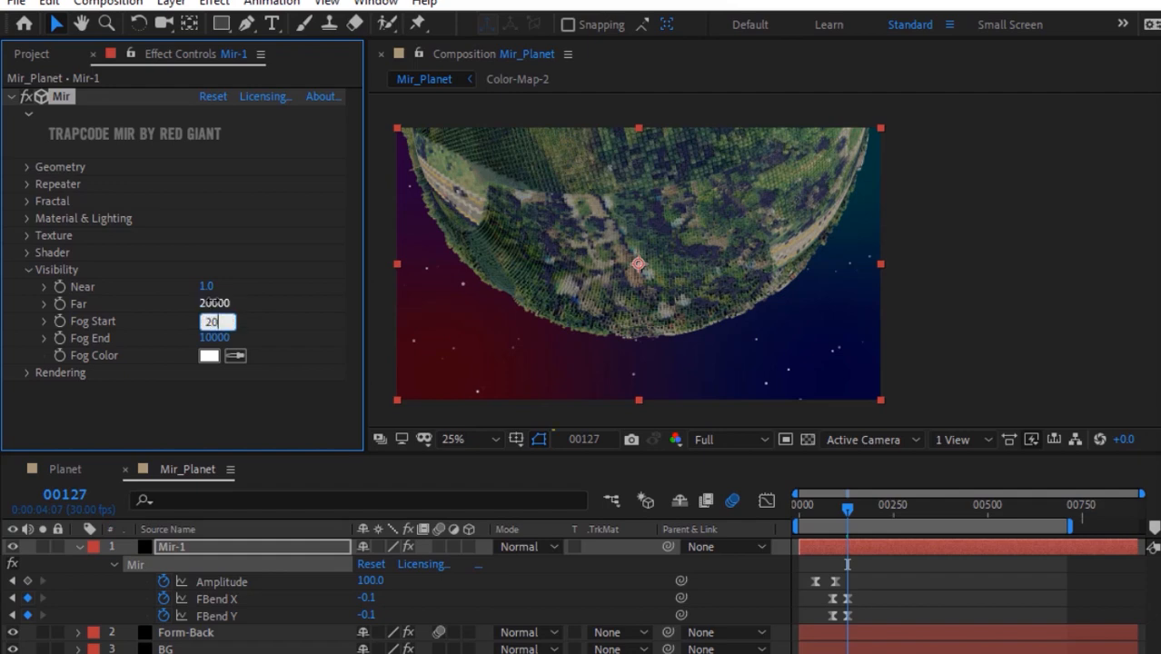
pyautogui.write('20000')
pyautogui.press('Tab')
pyautogui.write('20000')
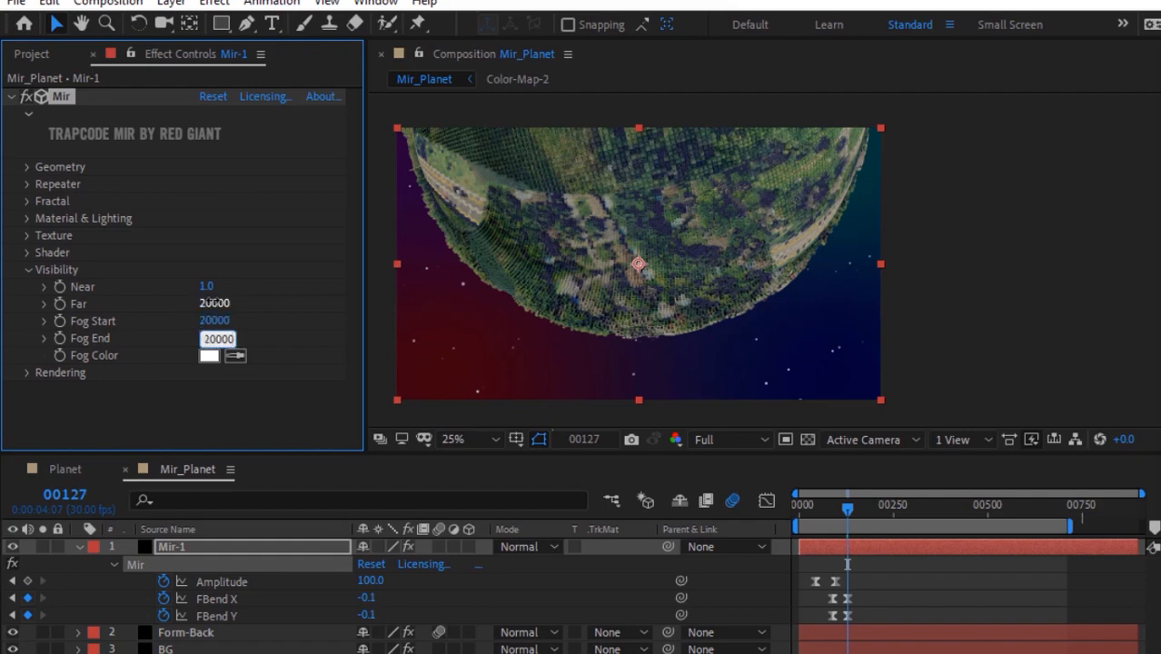
pyautogui.press('Return')
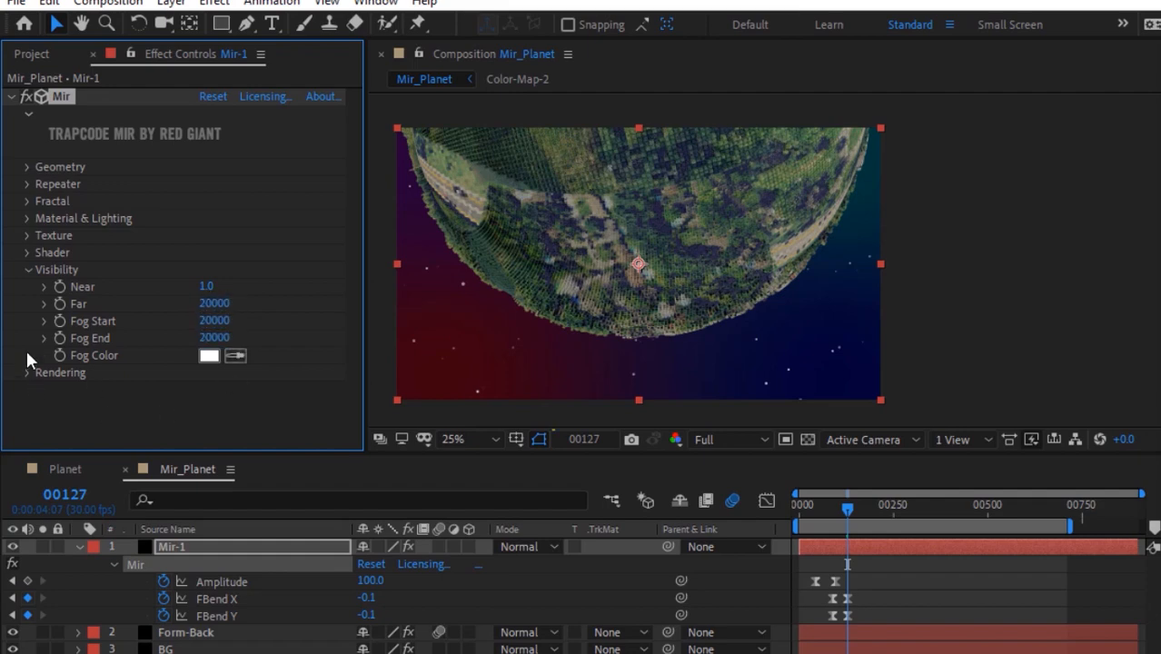
# Set the Mir Rendering Multisample to 16 and collapse the Mir effect and the Mir-1 layer properties.
pyautogui.click(26, 373)
pyautogui.click(202, 388)
pyautogui.write('16')
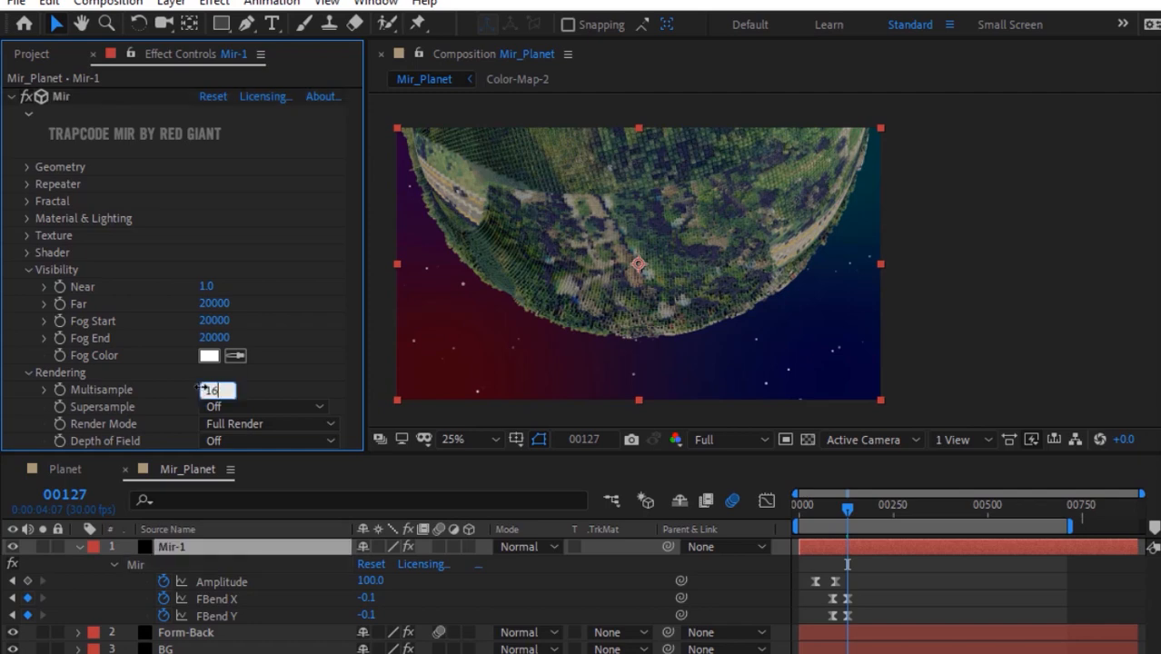
pyautogui.press('Return')
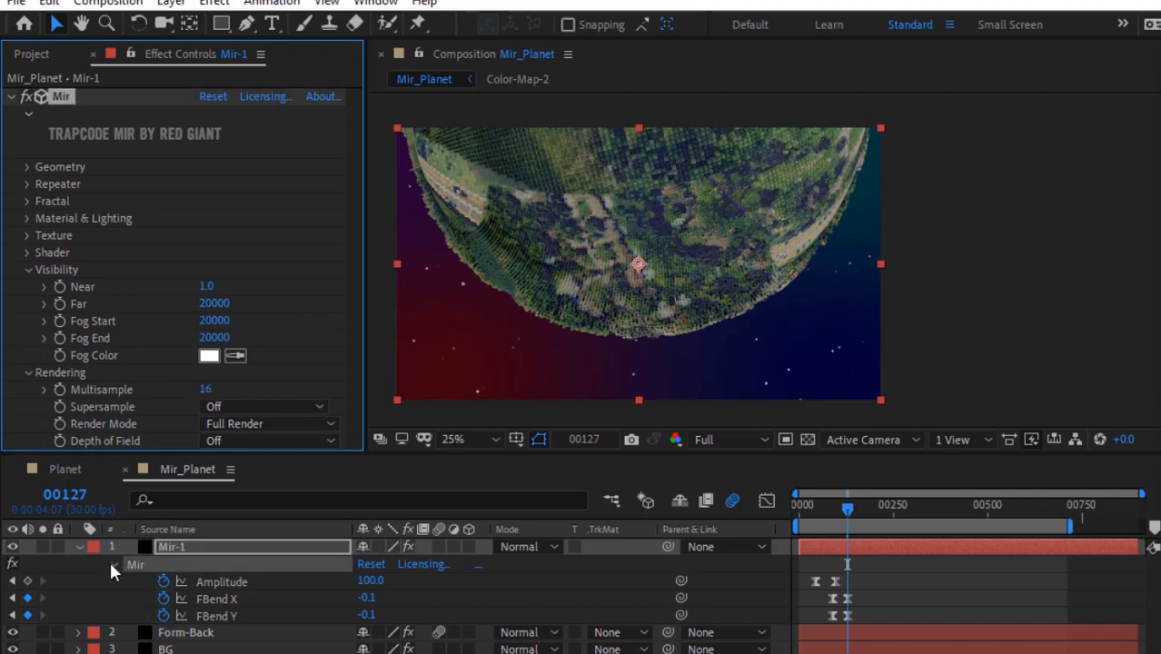
pyautogui.click(113, 564)
pyautogui.click(78, 546)
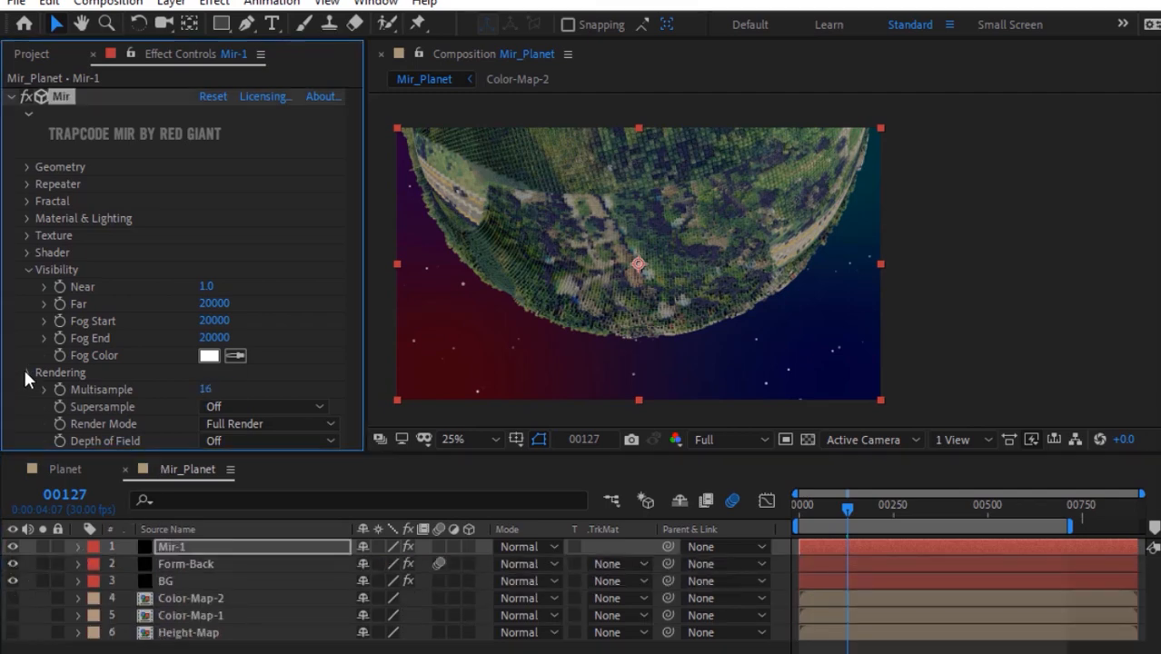
pyautogui.click(28, 372)
pyautogui.click(28, 270)
pyautogui.click(11, 96)
# Apply the Trapcode Shine effect to the Mir-1 layer and set its Pre-Process Threshold to 135.
pyautogui.click(212, 4)
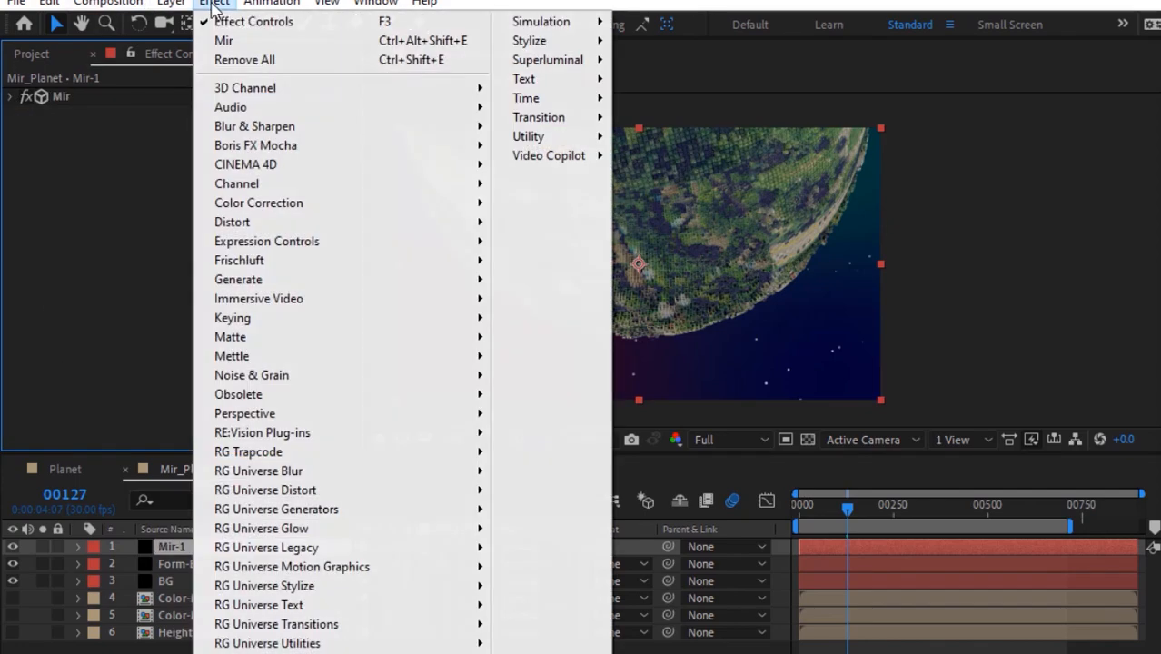
pyautogui.moveTo(306, 454)
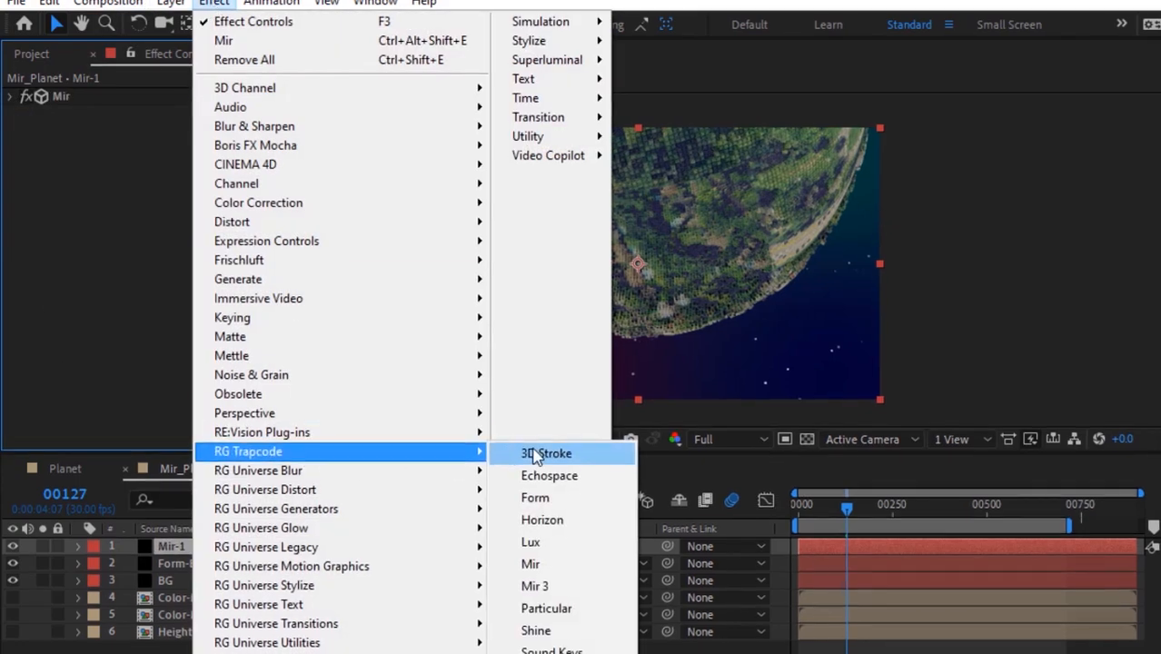
pyautogui.click(536, 631)
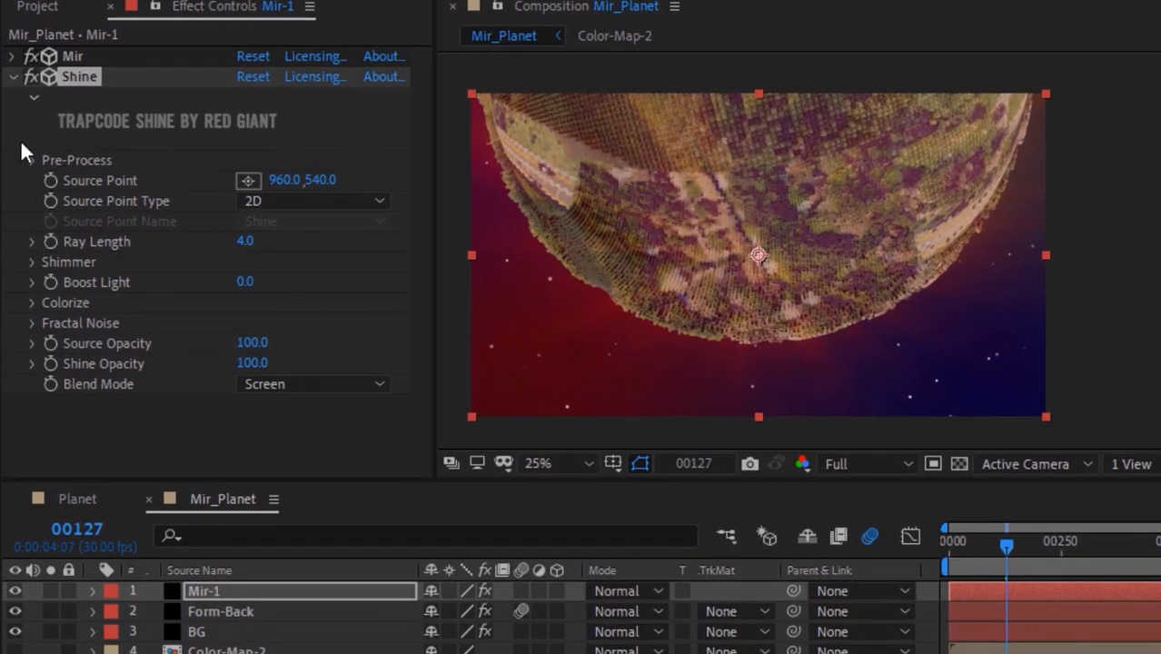
pyautogui.click(26, 174)
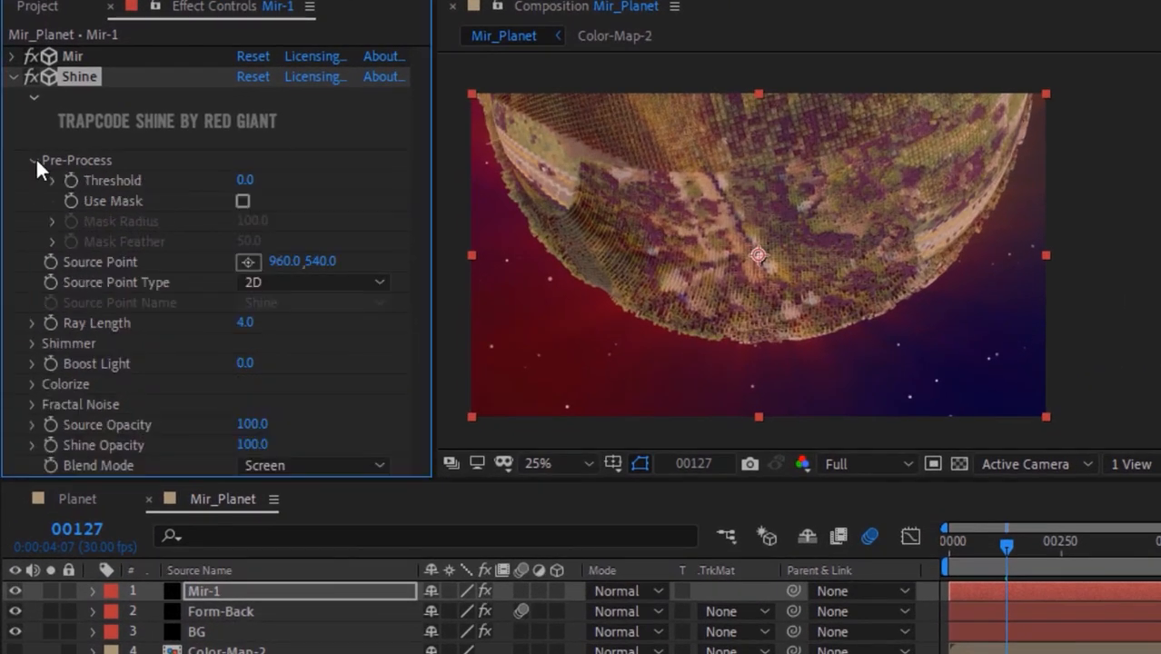
pyautogui.click(245, 180)
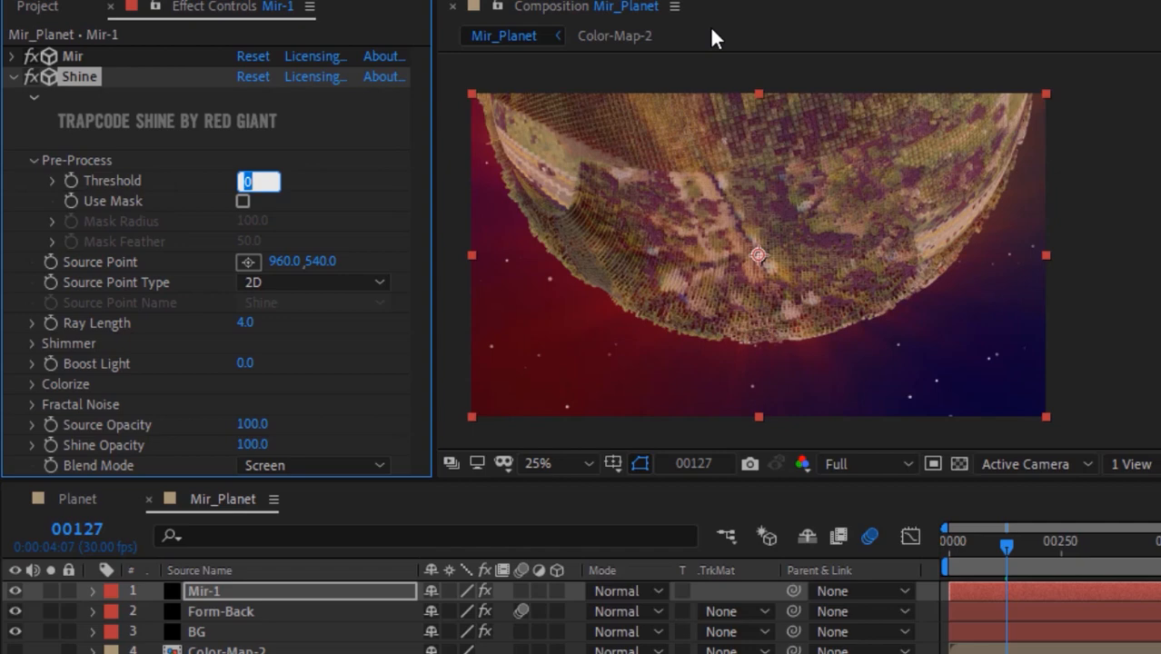
pyautogui.write('135')
pyautogui.press('Return')
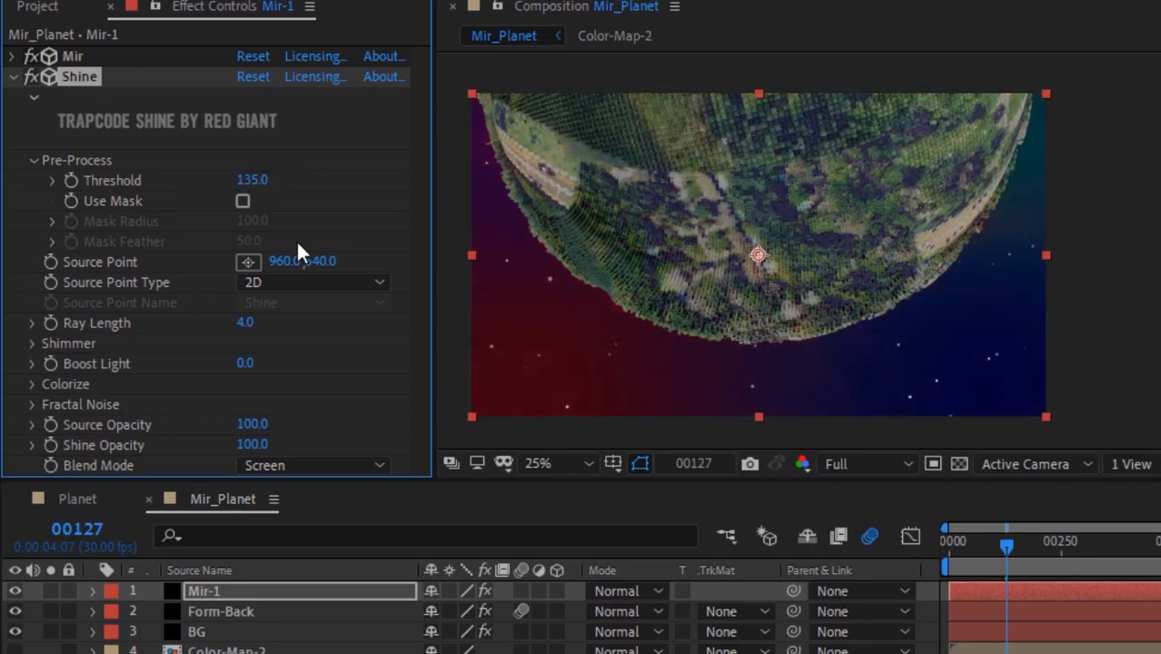
pyautogui.click(30, 160)
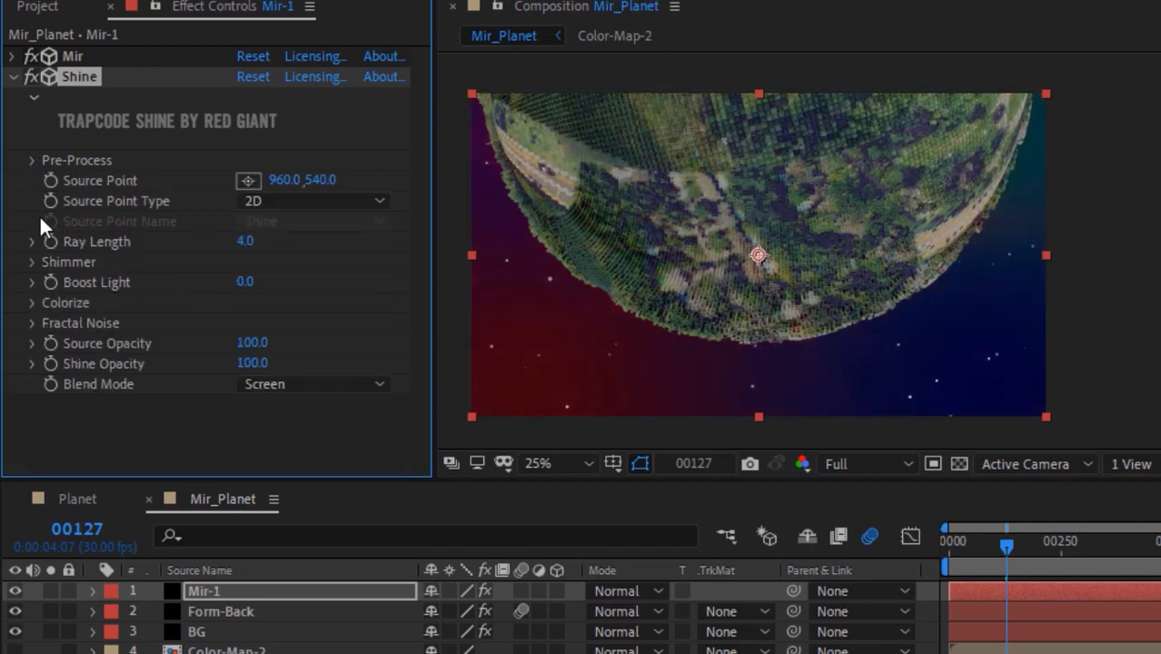
# Set the Shine Ray Length to 0.3.
pyautogui.click(242, 240)
pyautogui.write('0.3')
pyautogui.press('Return')
pyautogui.click(31, 262)
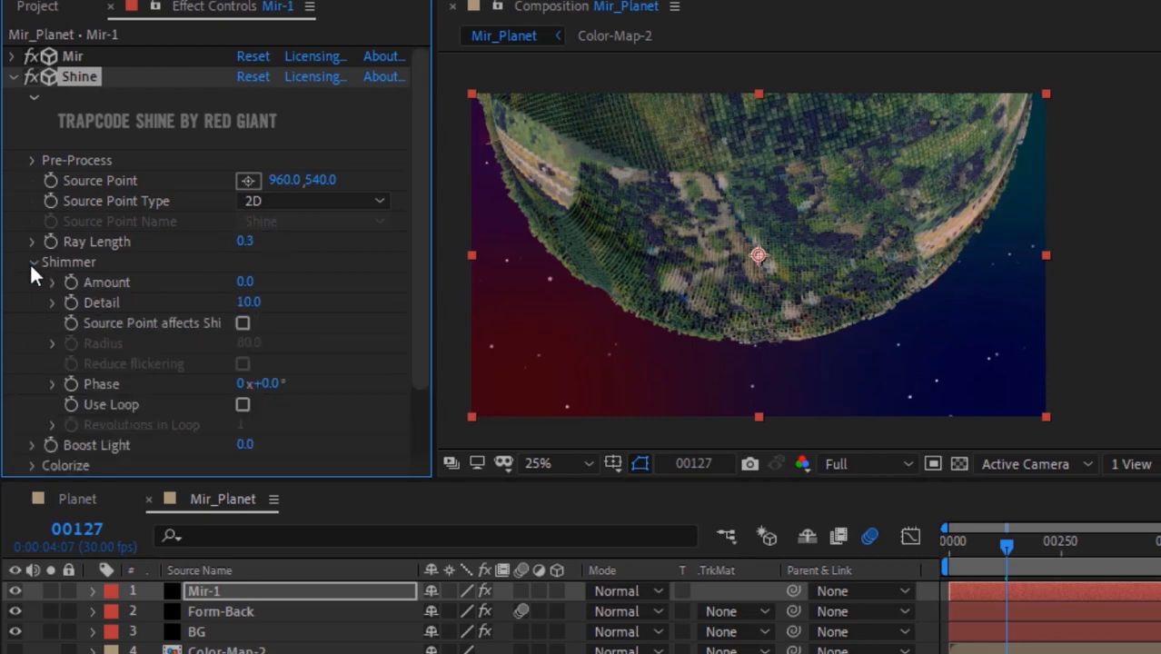
pyautogui.click(31, 262)
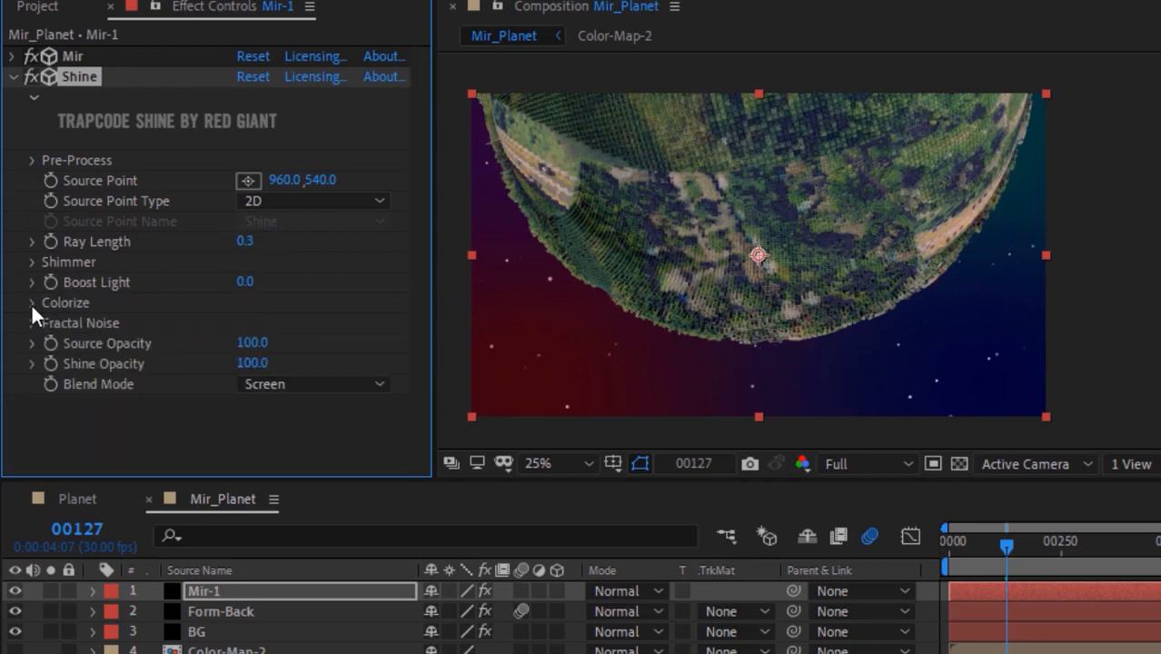
# Base the Shine Colorize gradient on Alpha, keeping the 3-Color Gradient option.
pyautogui.click(31, 302)
pyautogui.click(332, 322)
pyautogui.press('Escape')
pyautogui.click(318, 343)
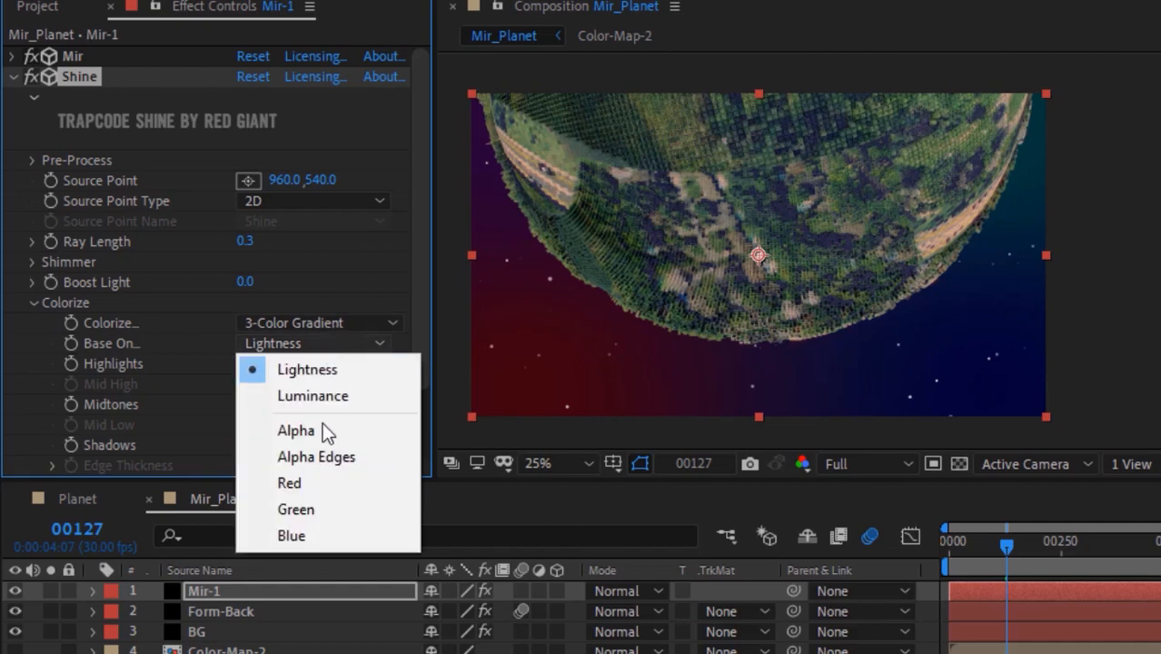
pyautogui.click(321, 431)
# Set the Shine Midtones color to hue 180 and saturation 50, leaving the Highlights white.
pyautogui.click(255, 365)
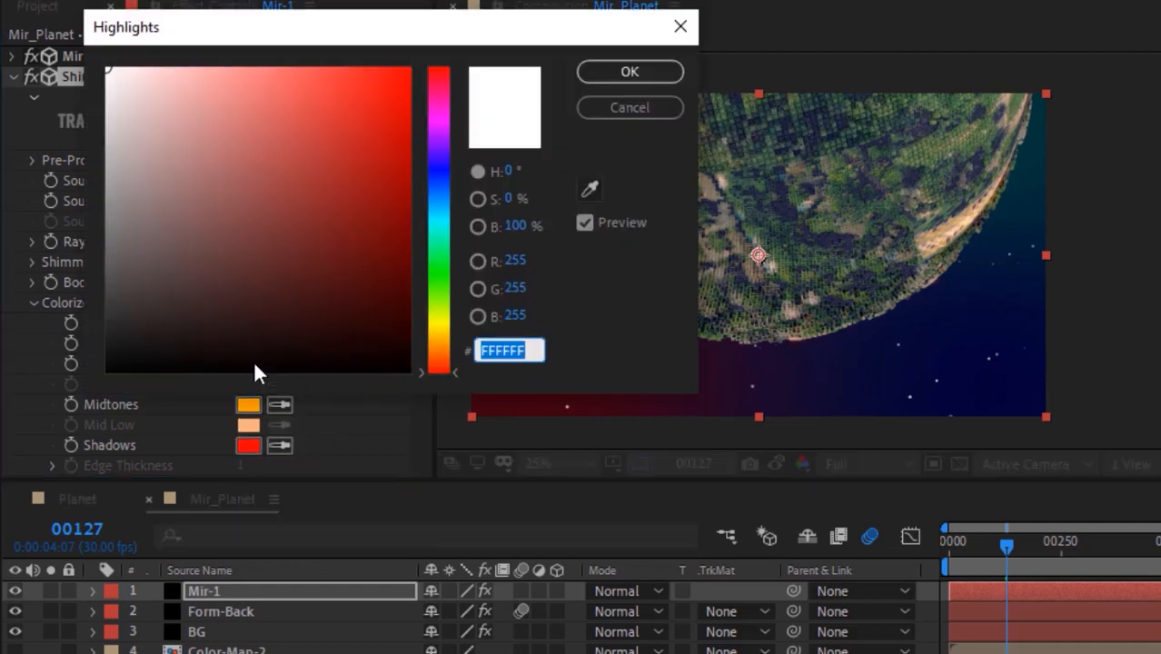
pyautogui.press('Escape')
pyautogui.click(252, 404)
pyautogui.click(514, 170)
pyautogui.write('180')
pyautogui.press('Tab')
pyautogui.write('50')
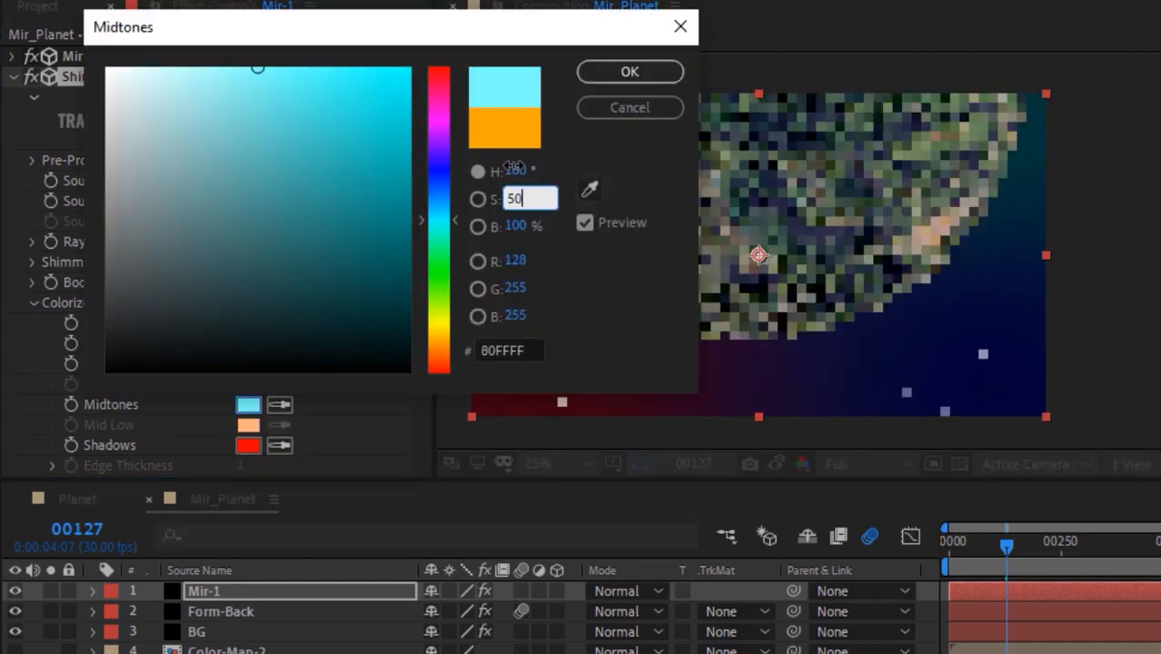
pyautogui.press('Return')
# Set the Shine Shadows color to hue 165 and collapse the Colorize settings.
pyautogui.click(248, 445)
pyautogui.click(511, 170)
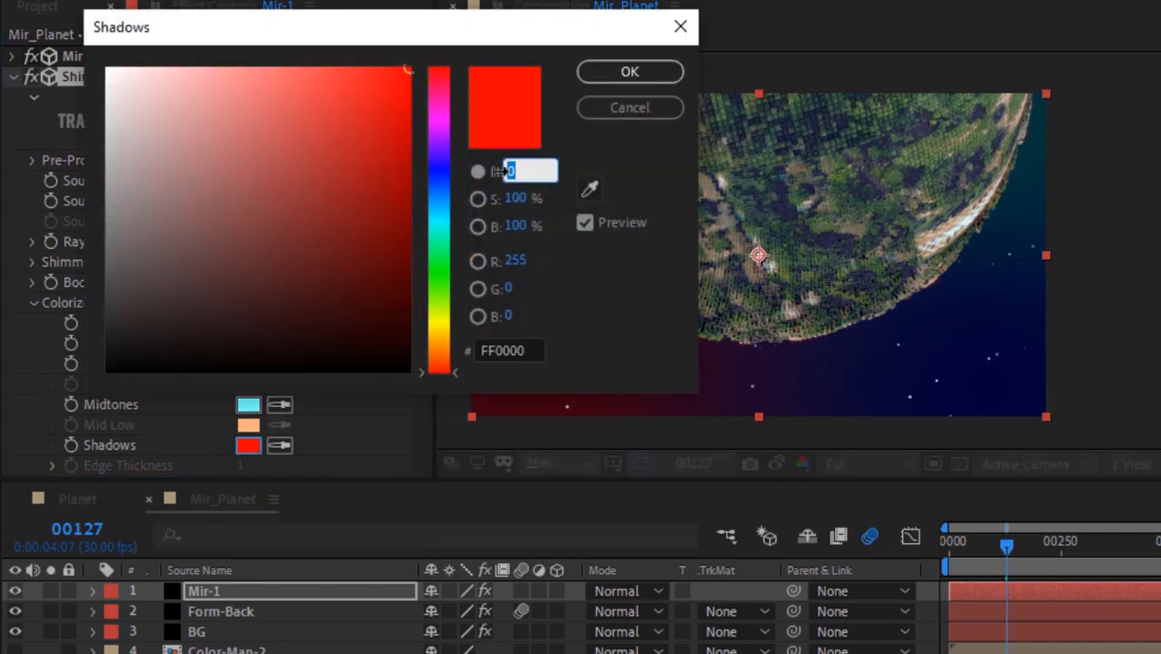
pyautogui.write('165')
pyautogui.press('Return')
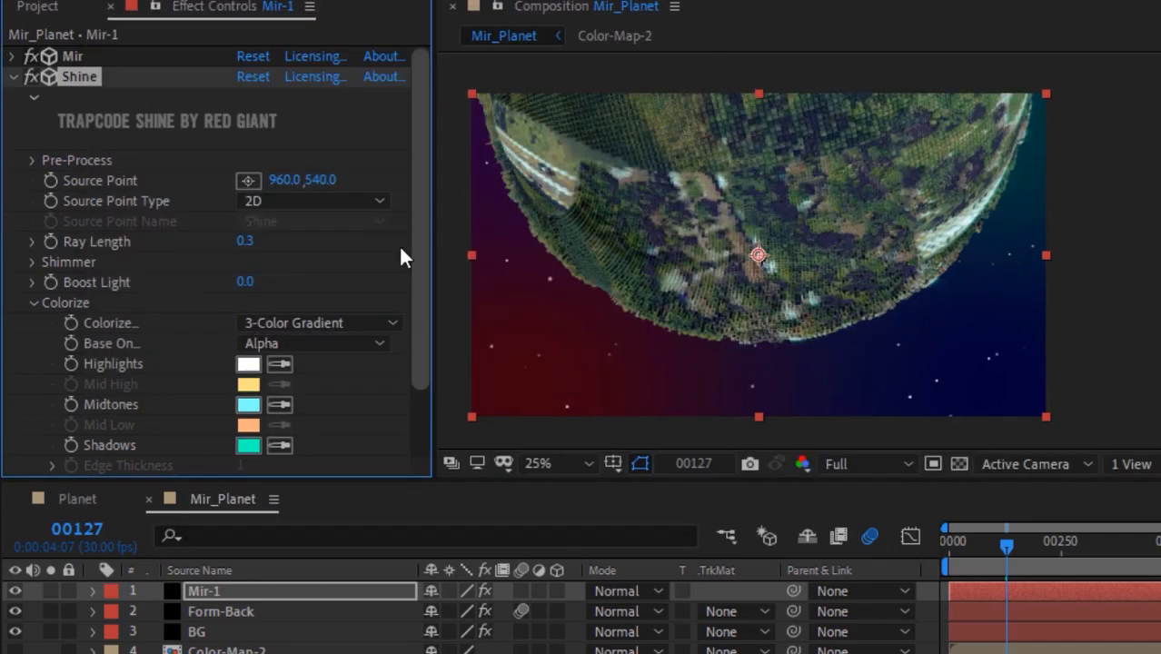
pyautogui.click(38, 304)
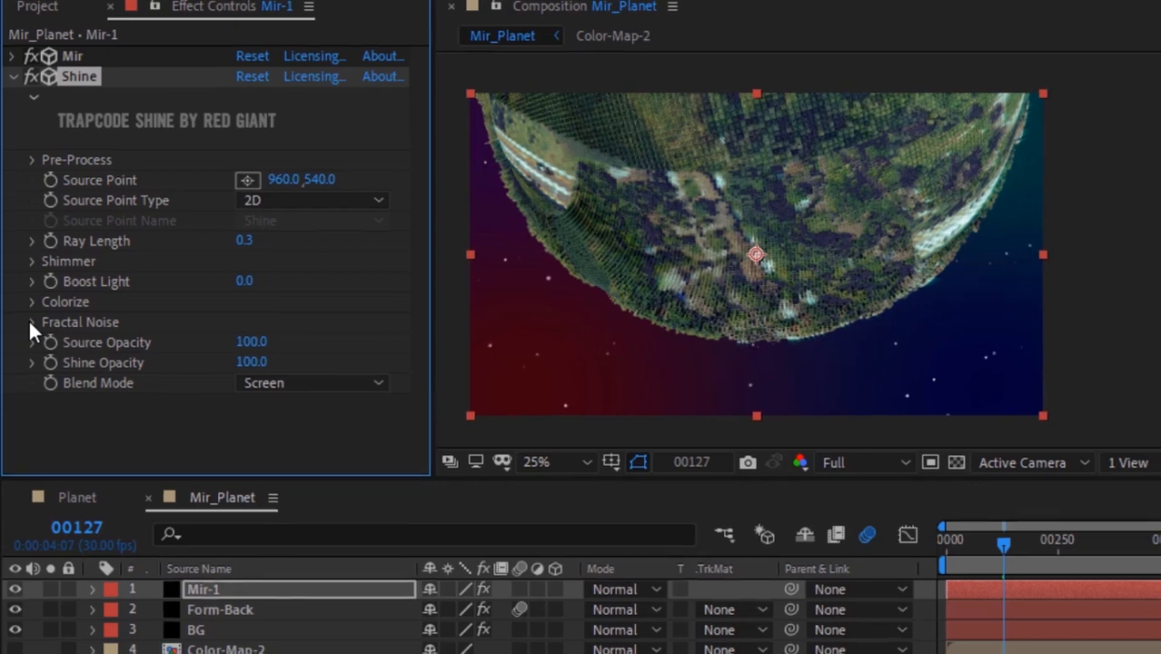
pyautogui.click(31, 322)
pyautogui.scroll(-5, 28, 309)
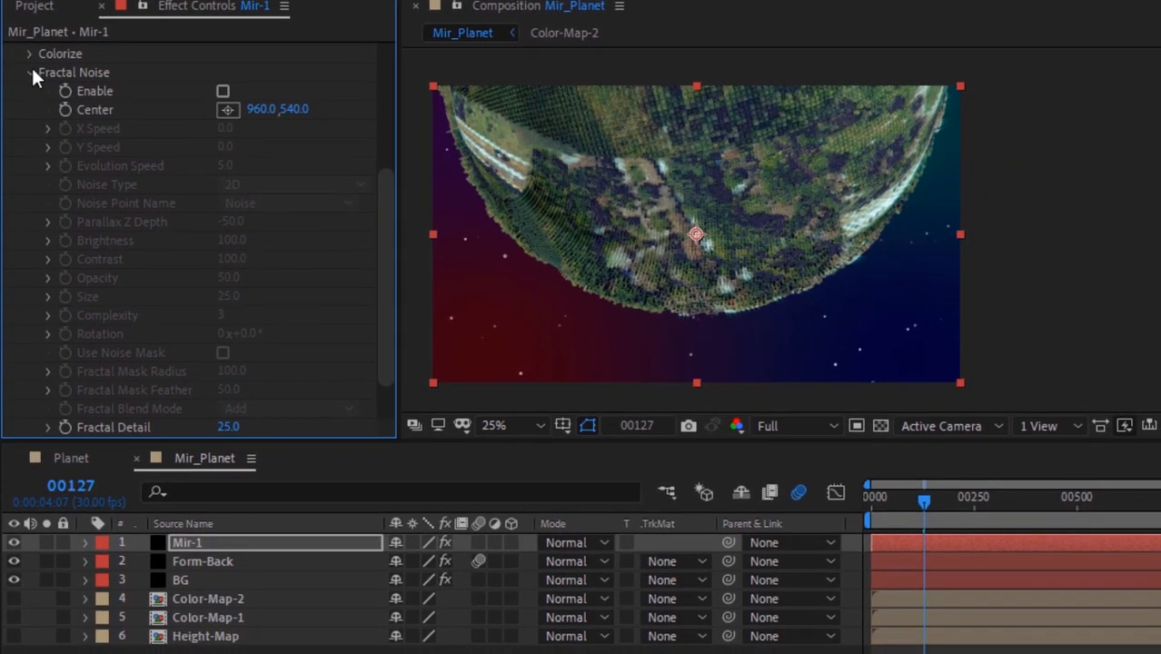
pyautogui.click(31, 75)
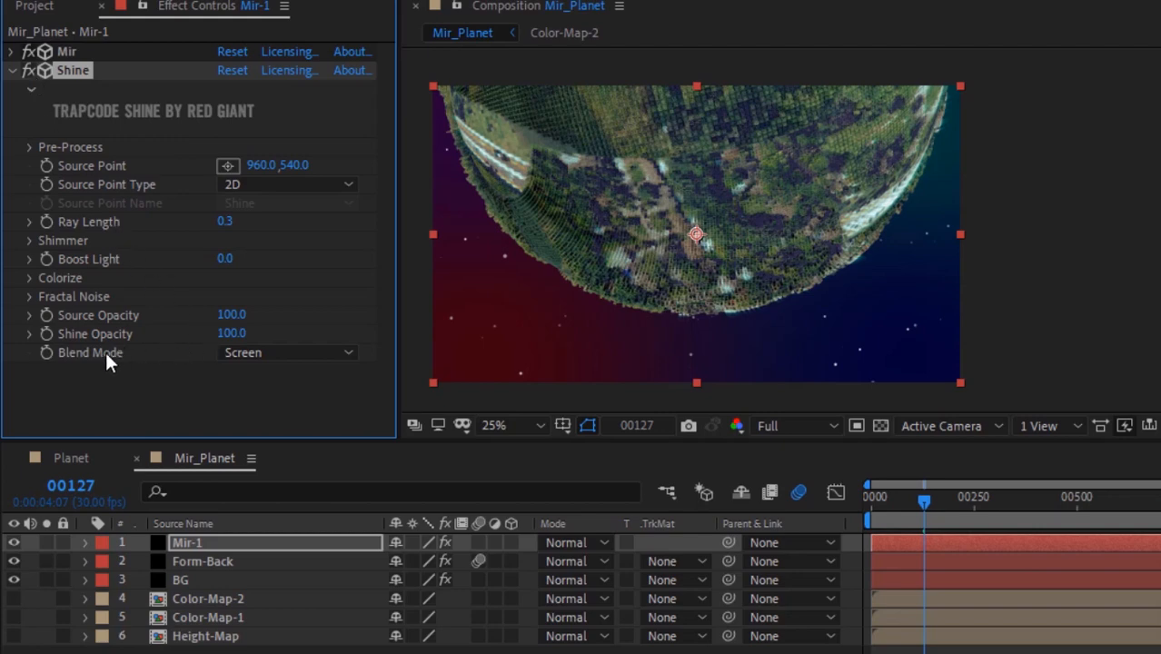
# Start animating Shine Opacity at frame 135 with a keyframe value of 0.
pyautogui.click(74, 486)
pyautogui.write('135')
pyautogui.press('Return')
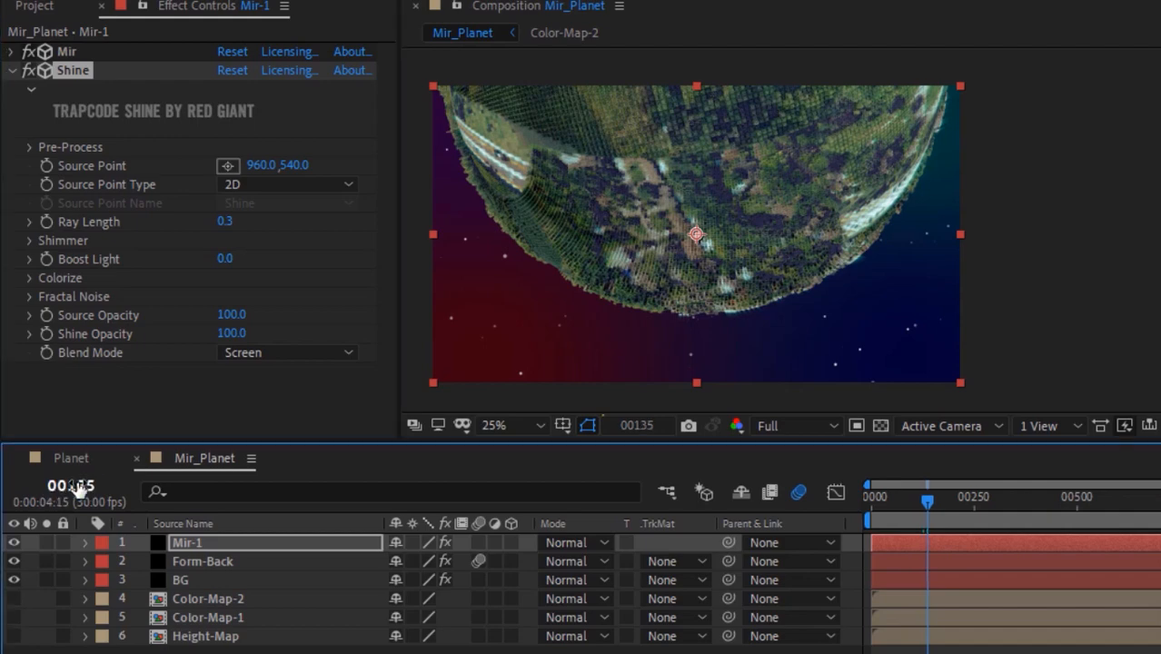
pyautogui.click(40, 332)
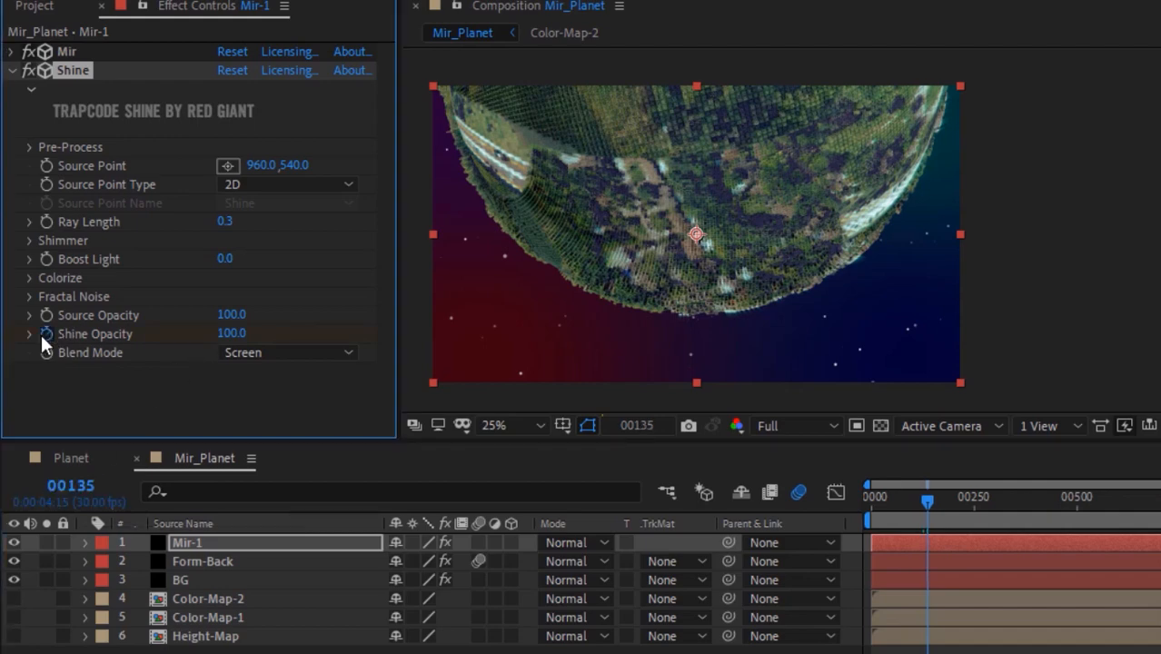
pyautogui.click(40, 332)
pyautogui.click(229, 334)
pyautogui.write('0')
pyautogui.press('Return')
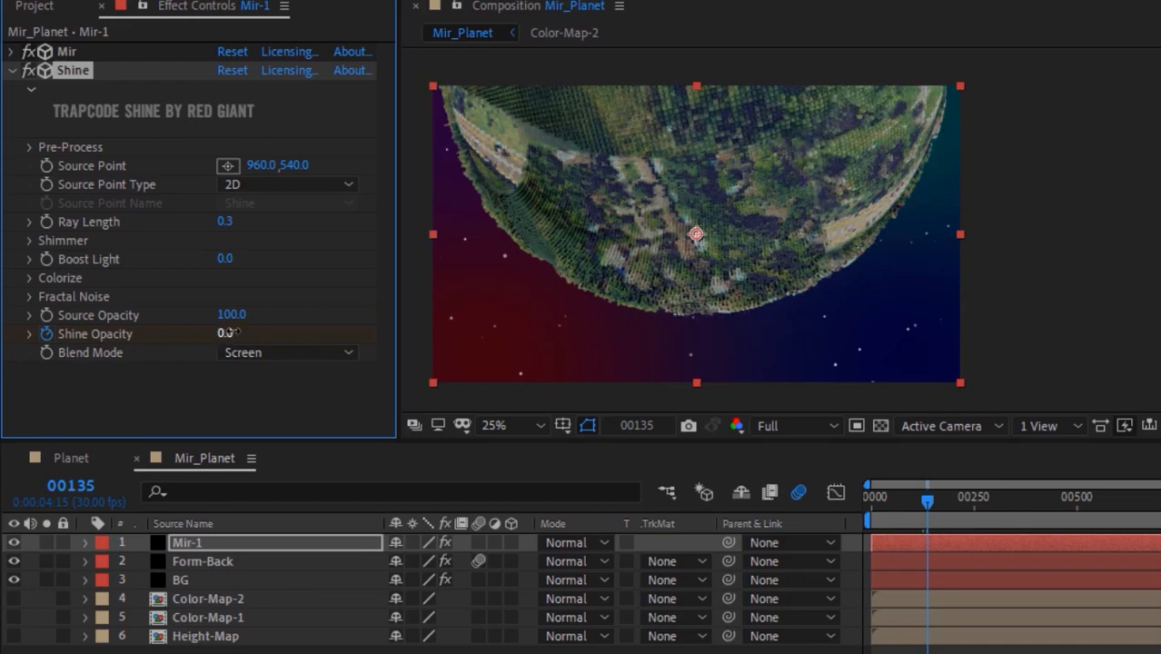
# Add a Shine Opacity keyframe of 25 at frame 202.
pyautogui.click(68, 487)
pyautogui.write('202')
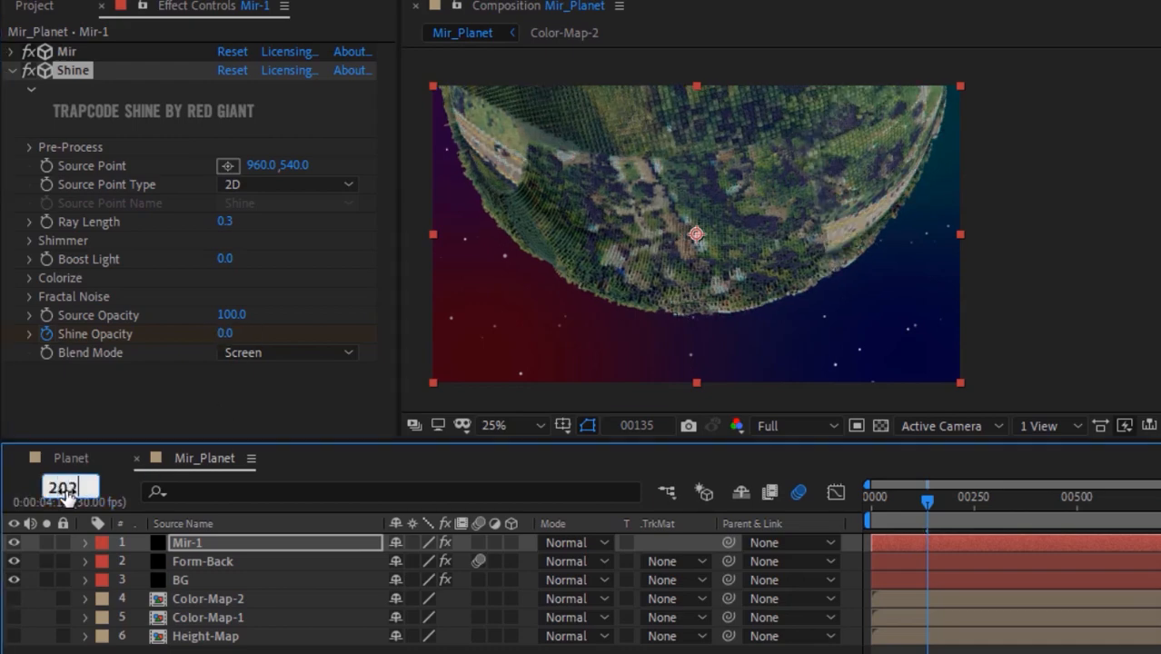
pyautogui.press('Return')
pyautogui.click(225, 334)
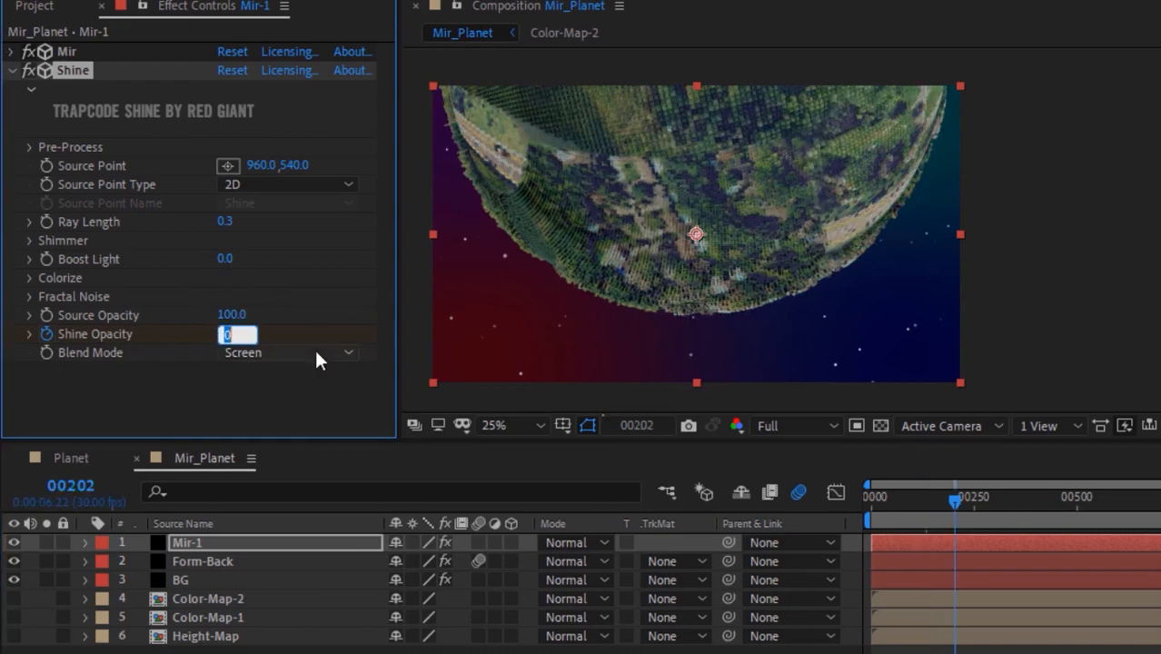
pyautogui.write('25')
pyautogui.press('Return')
# Reveal the animated properties of Mir-1 and ease its two Shine Opacity keyframes.
pyautogui.press('u')
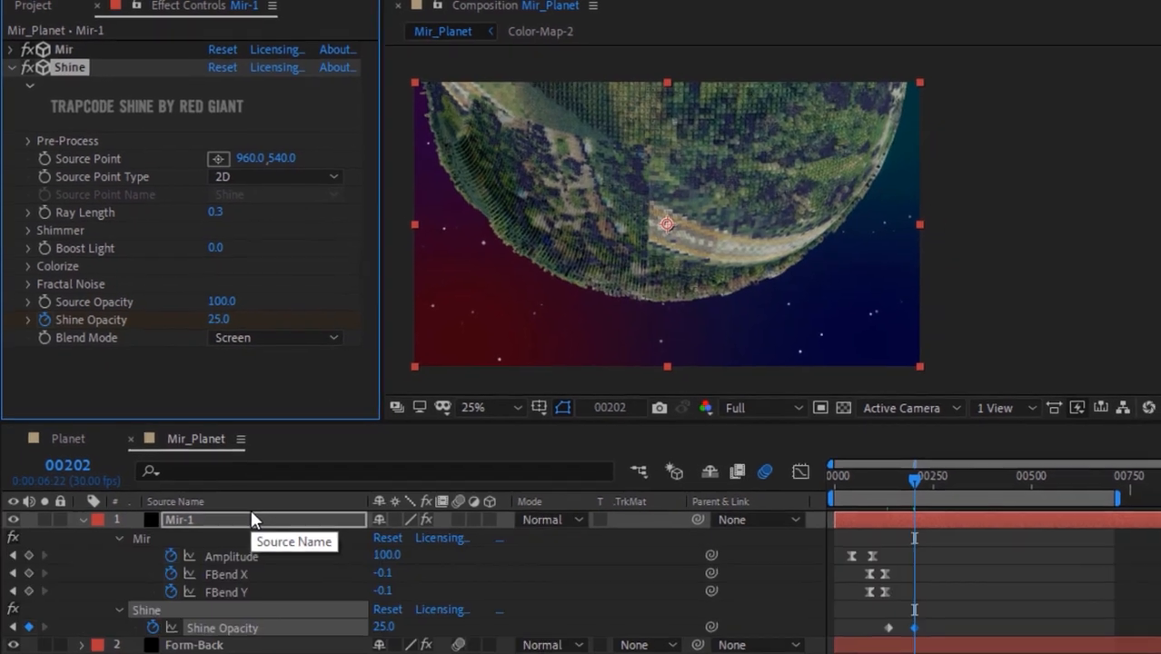
pyautogui.moveTo(972, 606); pyautogui.dragTo(892, 634)
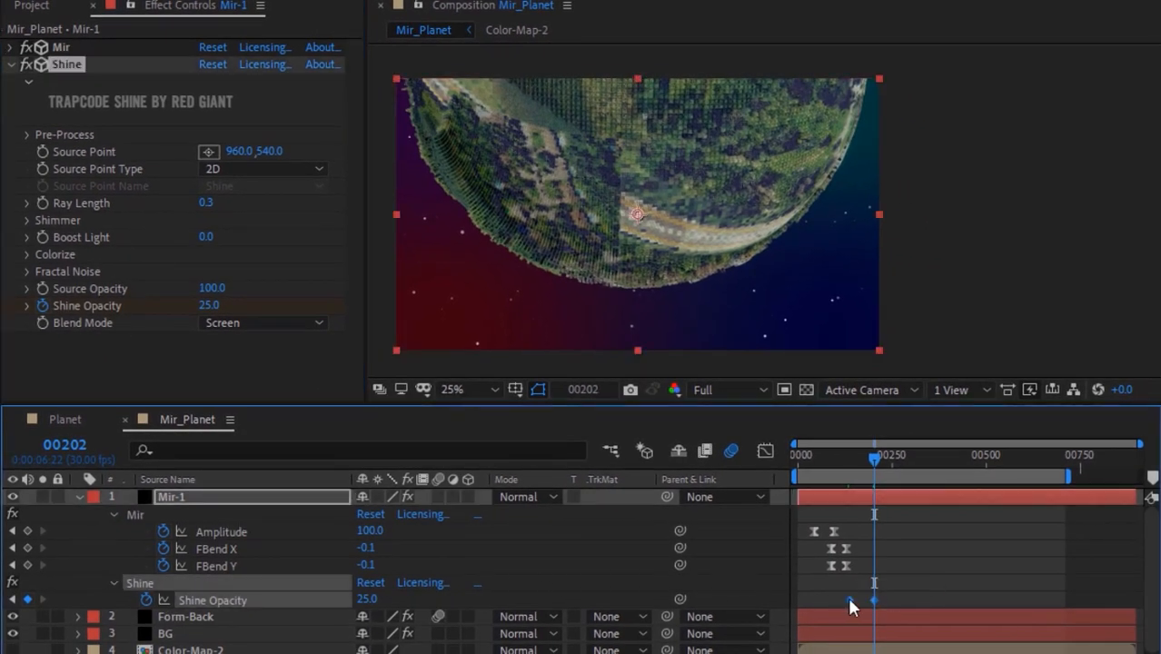
pyautogui.rightClick(850, 602)
pyautogui.moveTo(963, 581)
pyautogui.click(592, 452)
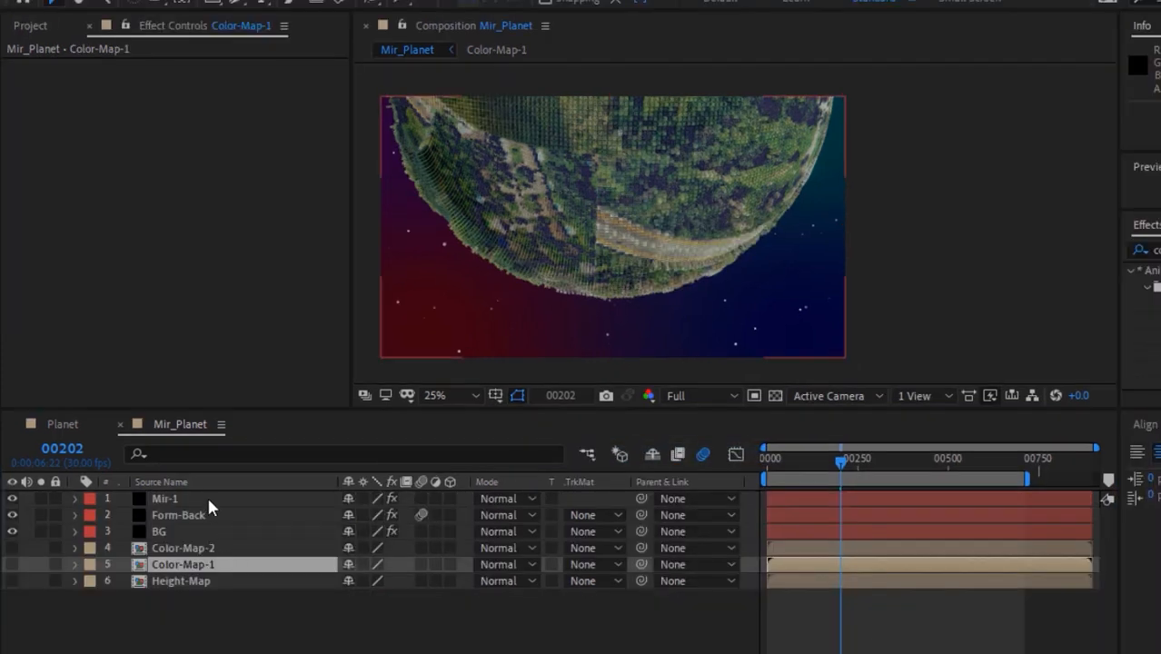
# Duplicate the Mir-1 layer and rename the copy Mir-2.
pyautogui.click(208, 499)
pyautogui.hotkey('ctrl', 'd')
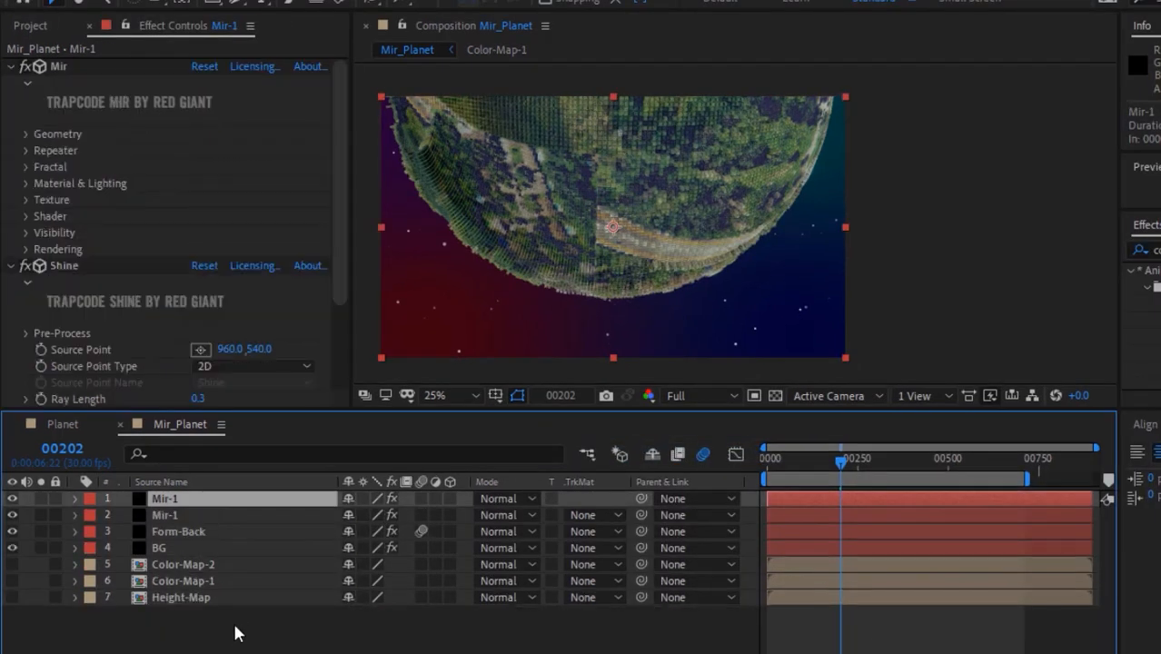
pyautogui.press('Return')
pyautogui.write('Mir-2')
pyautogui.press('Return')
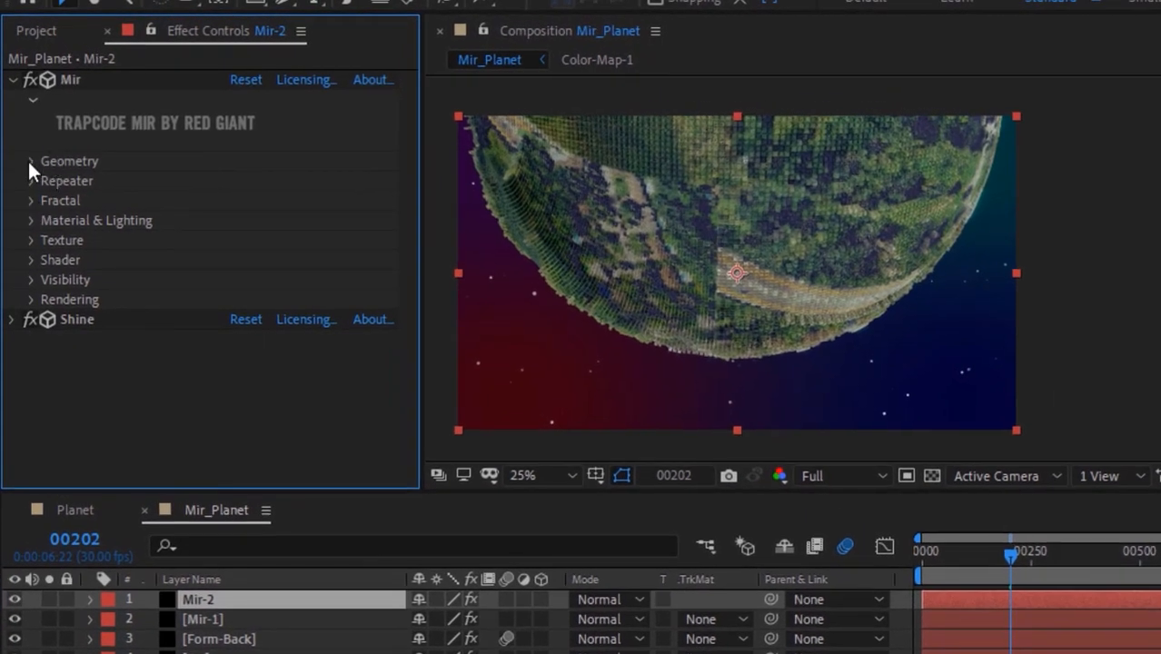
# Set the Mir-2 geometry's Position XY to 960, 640 and its Position Z to -600.
pyautogui.click(24, 132)
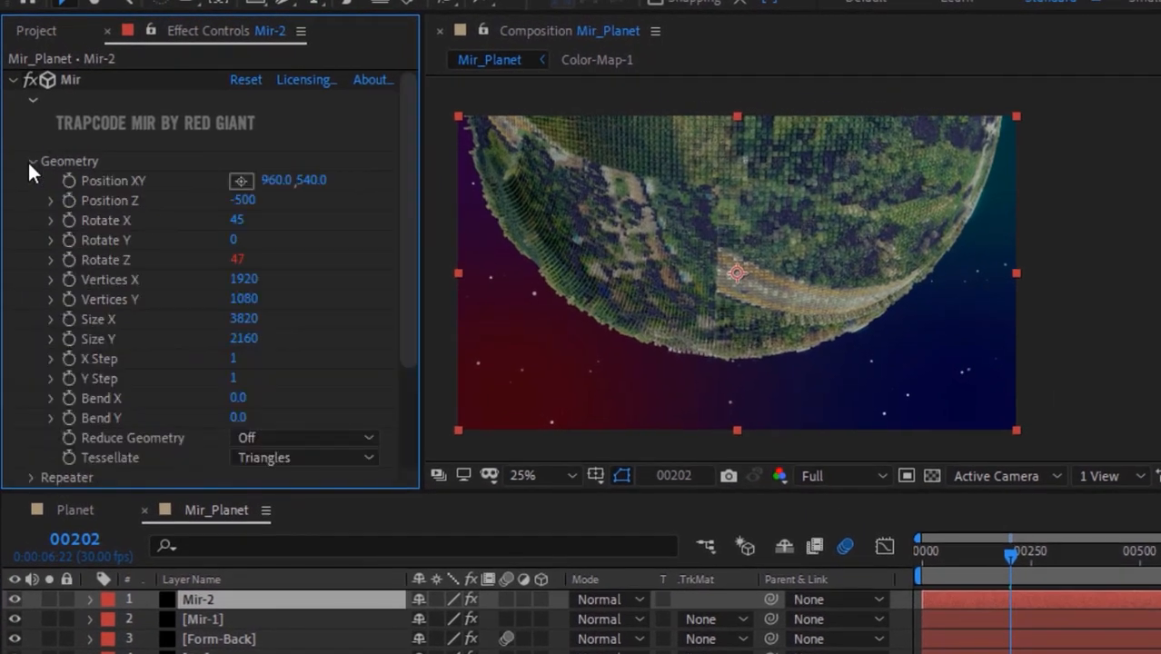
pyautogui.click(318, 180)
pyautogui.write('60')
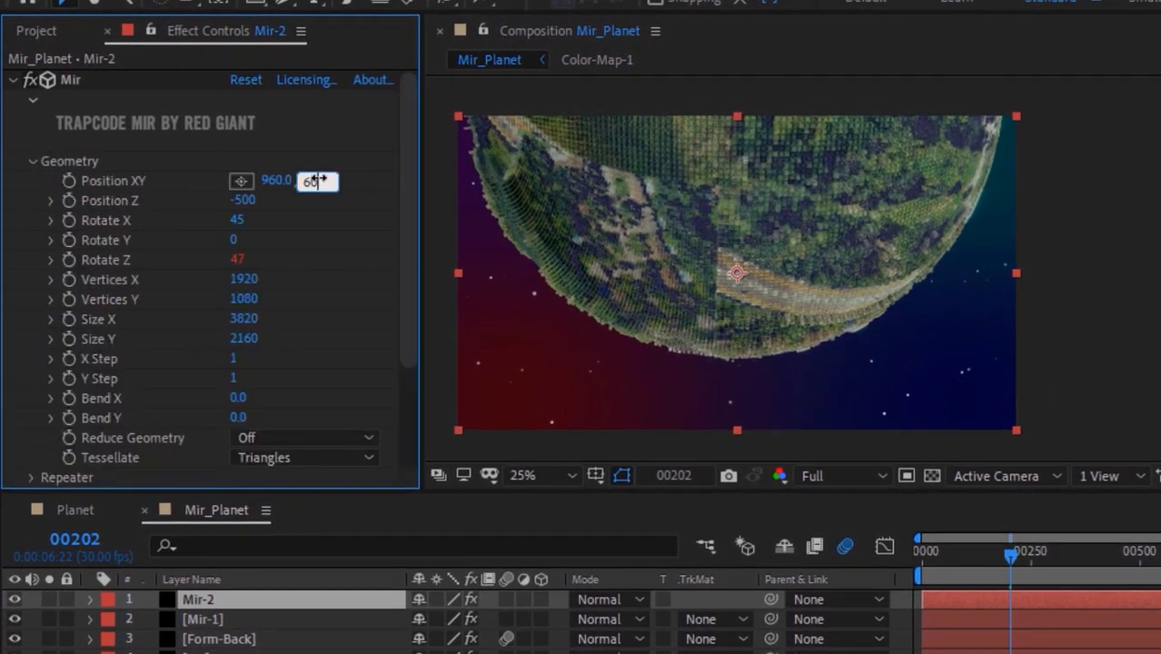
pyautogui.write('0')
pyautogui.press('Return')
pyautogui.click(315, 179)
pyautogui.write('640')
pyautogui.press('Tab')
pyautogui.write('-600')
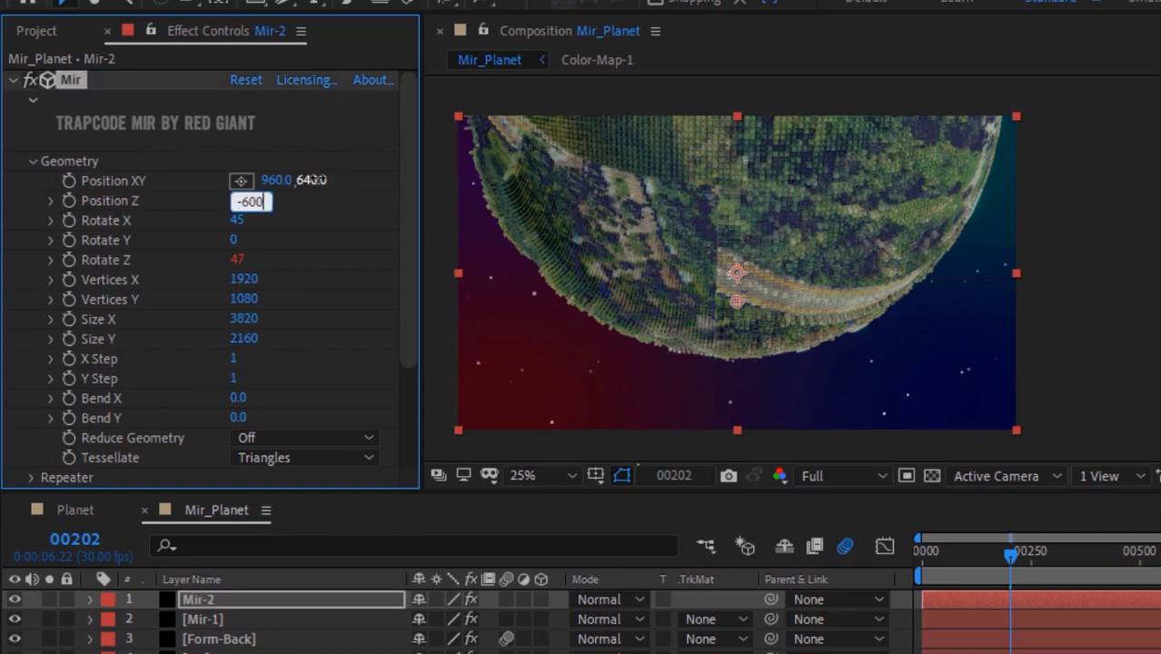
pyautogui.press('Return')
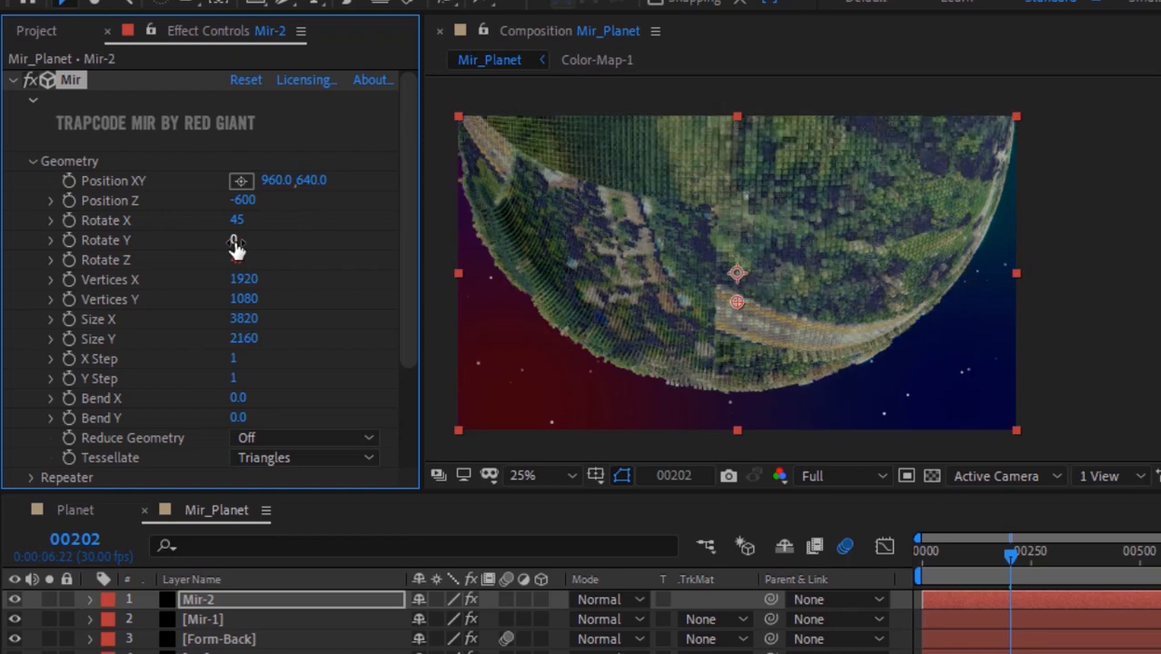
pyautogui.click(29, 160)
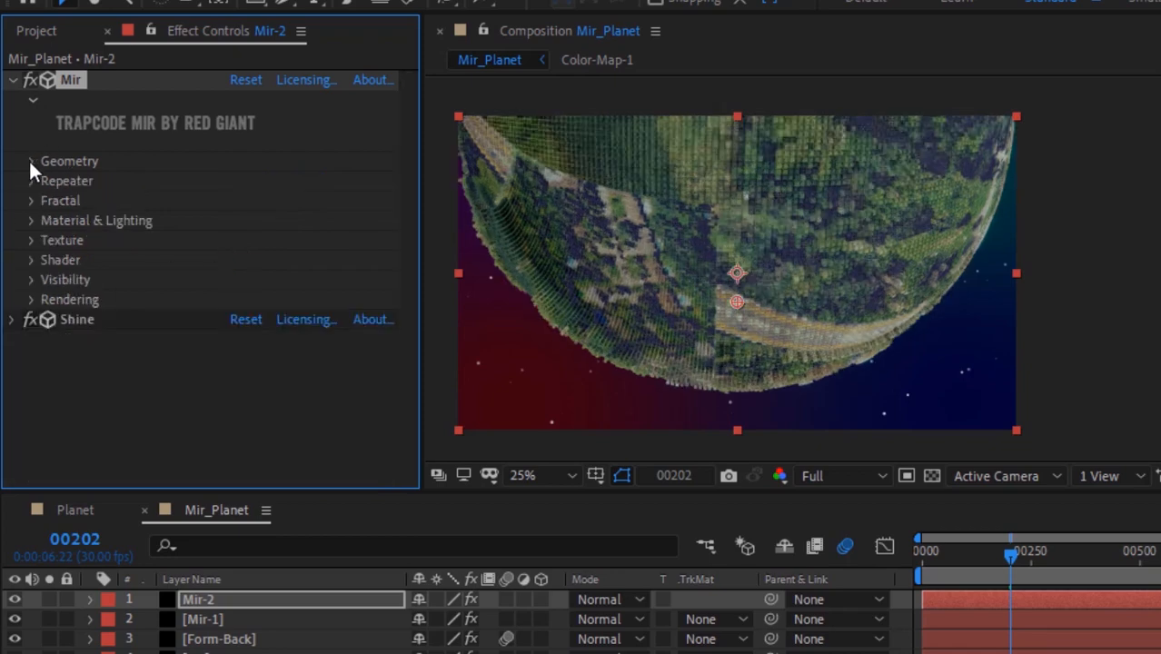
# Set the Mir-2 texture layer to Color-Map-2.
pyautogui.click(30, 240)
pyautogui.click(272, 260)
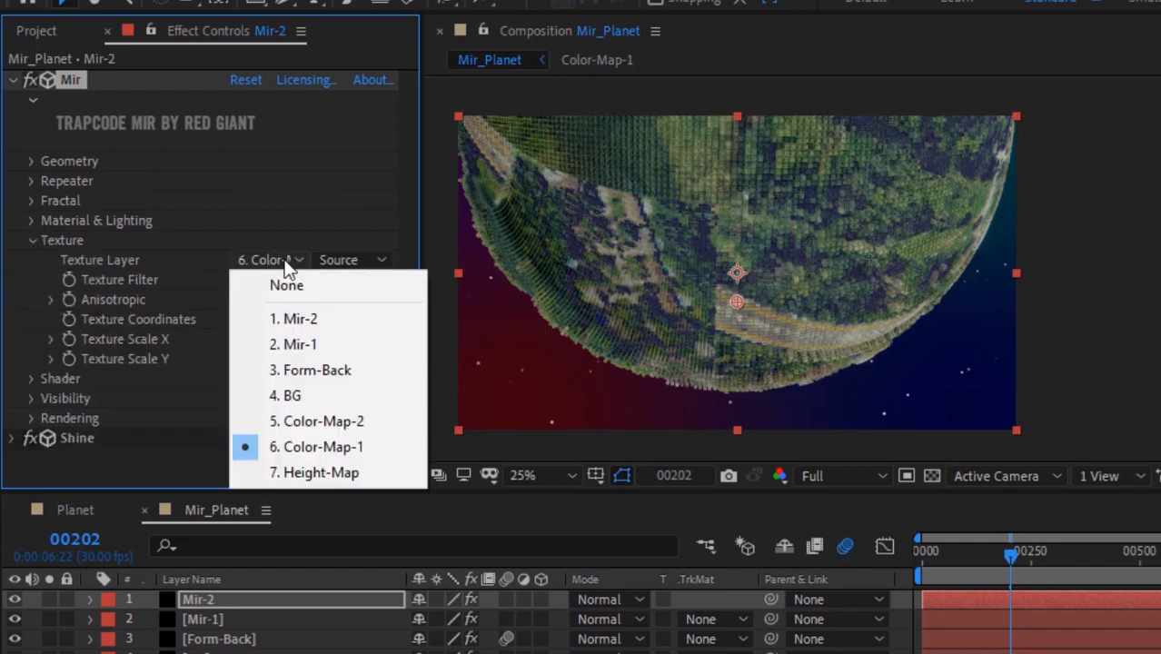
pyautogui.click(324, 423)
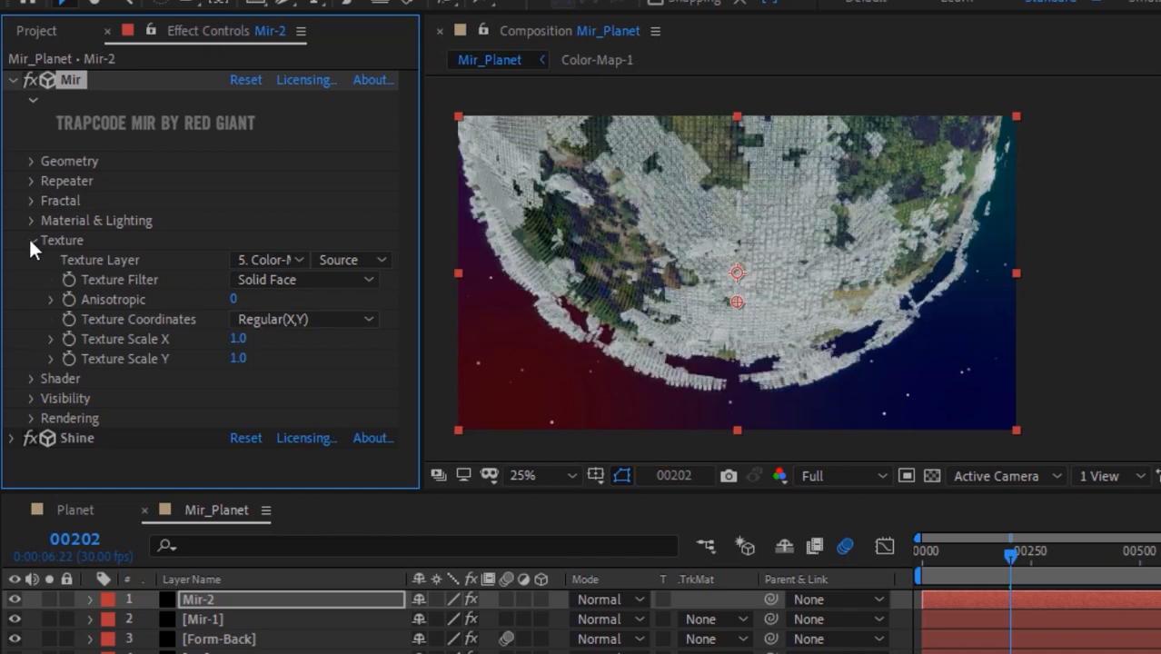
# Set the Mir-2 fractal's Z Range to Compress with a Z Min of -0.59.
pyautogui.click(31, 200)
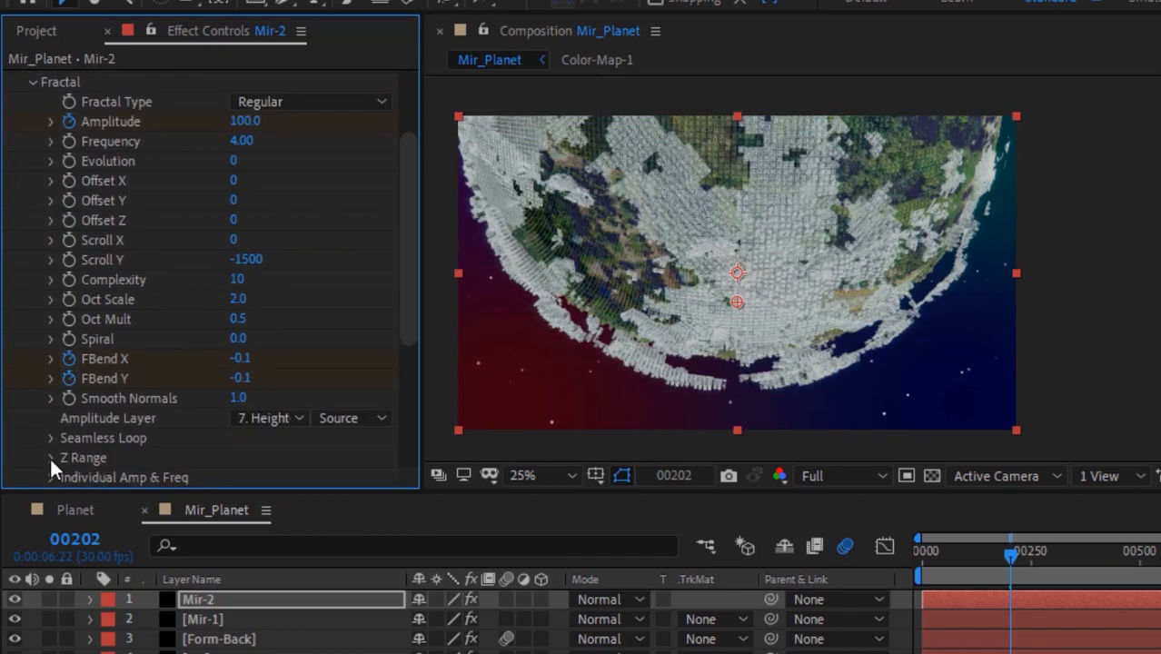
pyautogui.click(51, 458)
pyautogui.click(336, 425)
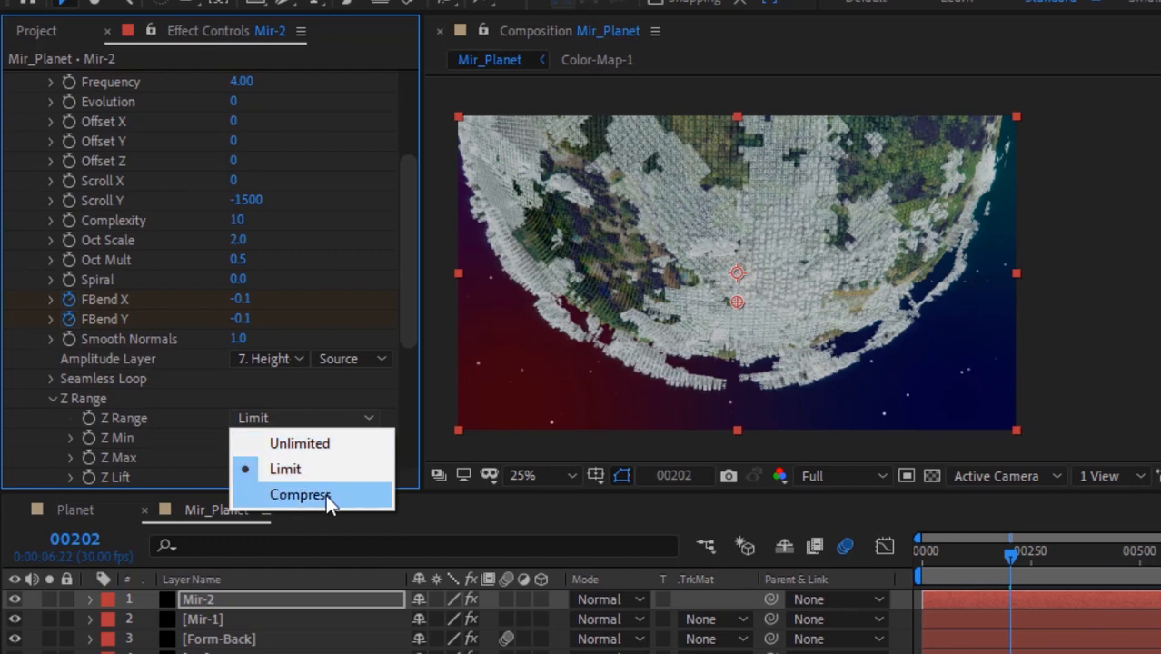
pyautogui.click(325, 494)
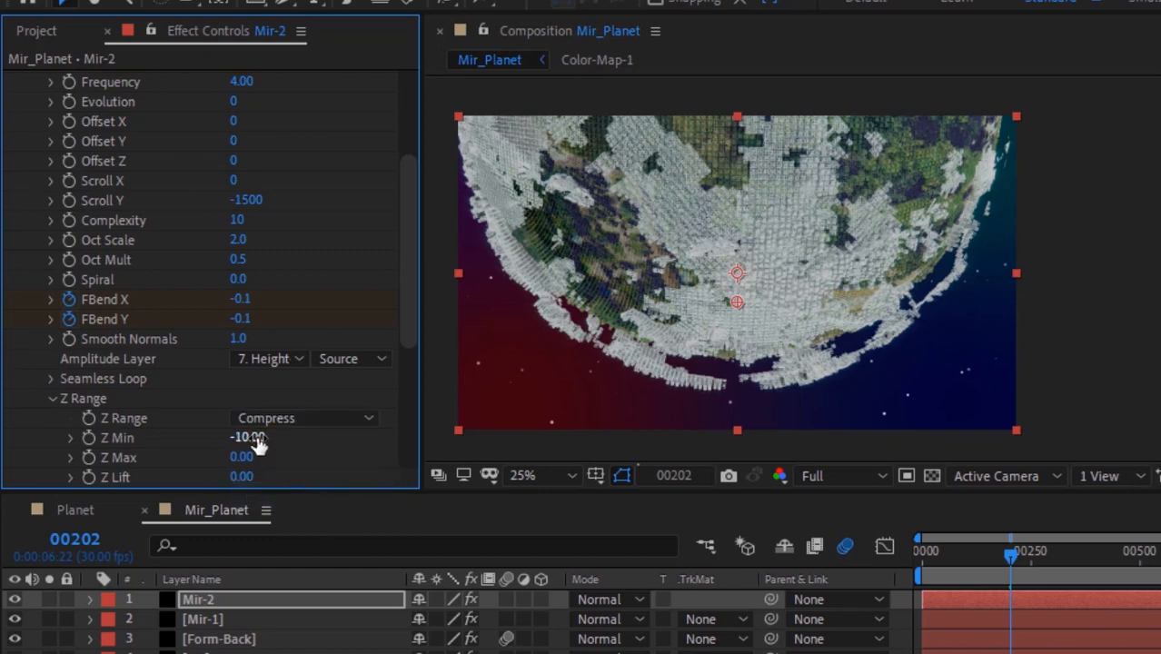
pyautogui.click(249, 438)
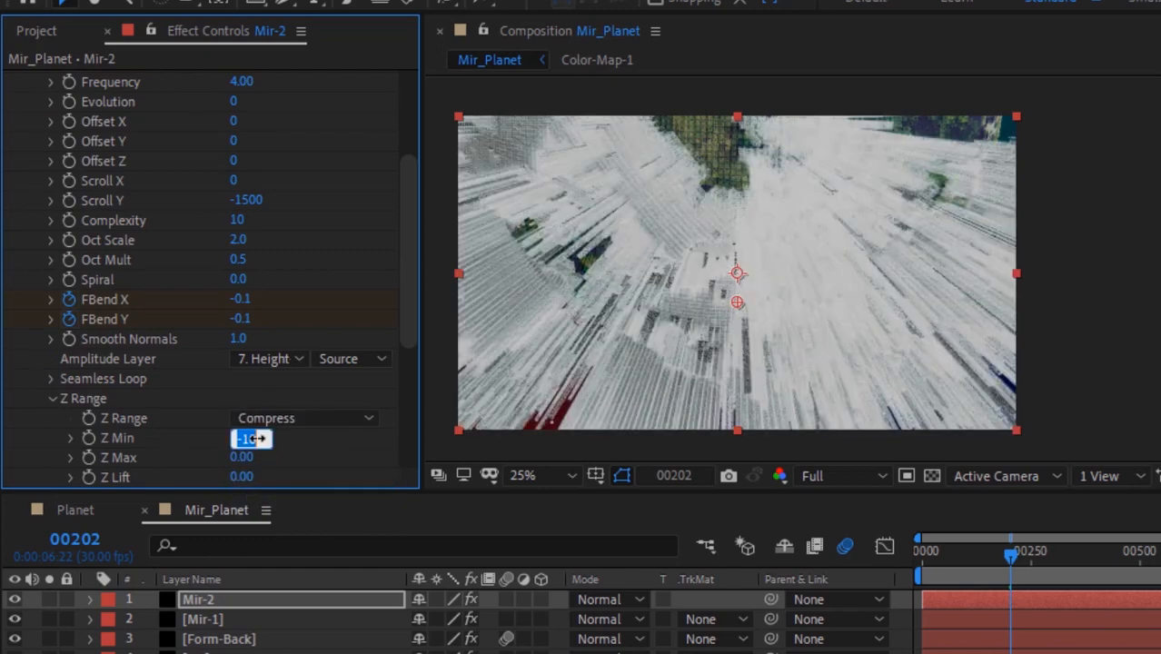
pyautogui.write('-0.59')
pyautogui.press('Return')
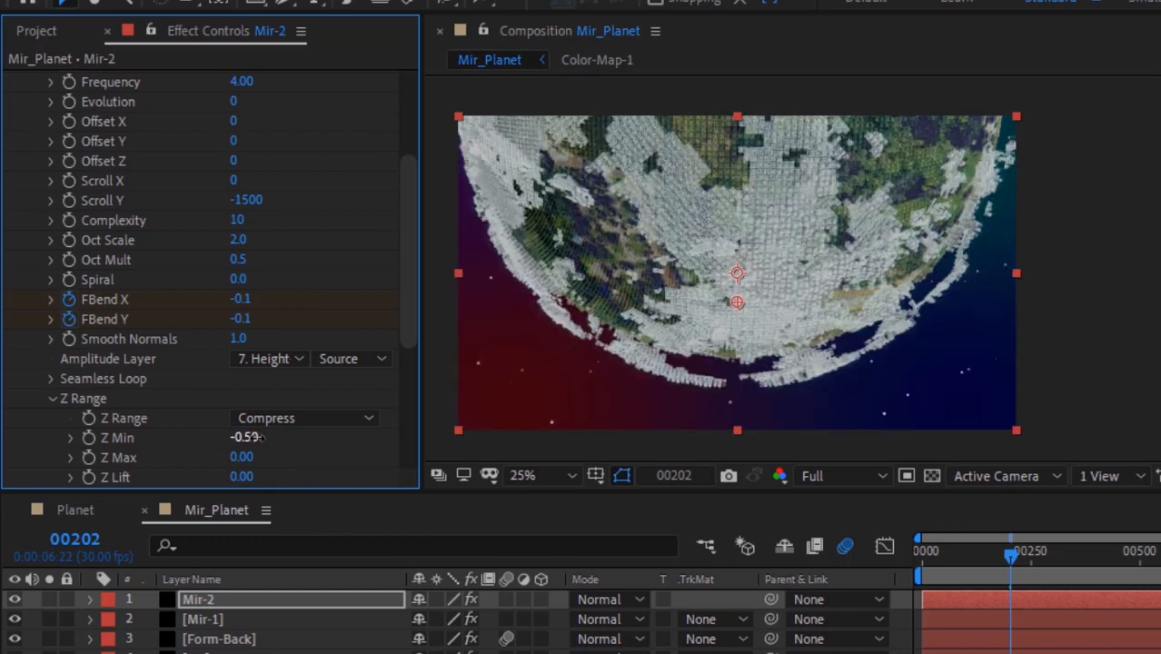
pyautogui.click(52, 397)
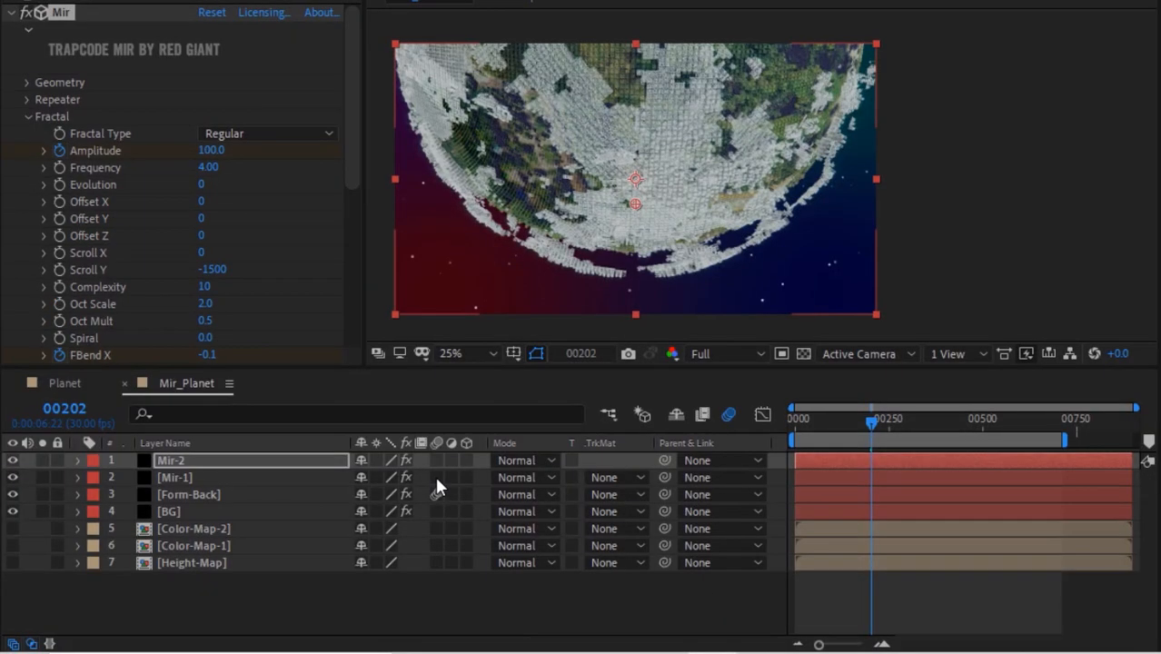
# Enable motion blur on the Mir-1 and Mir-2 layers and reveal Mir-2's keyframed properties.
pyautogui.click(435, 476)
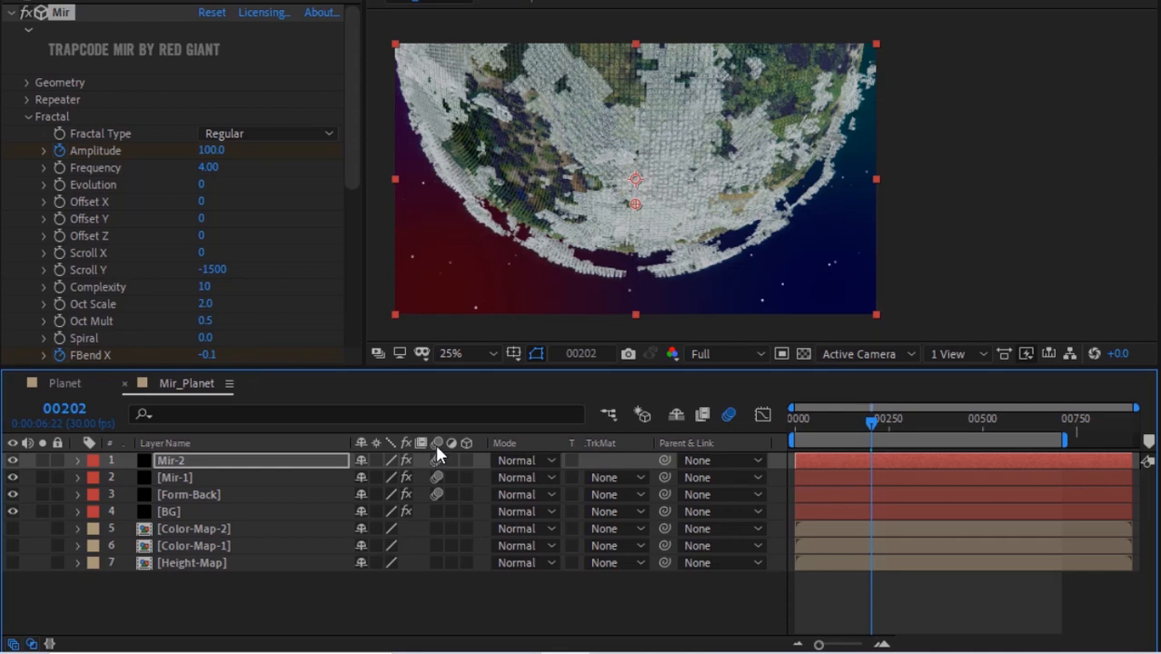
pyautogui.click(203, 460)
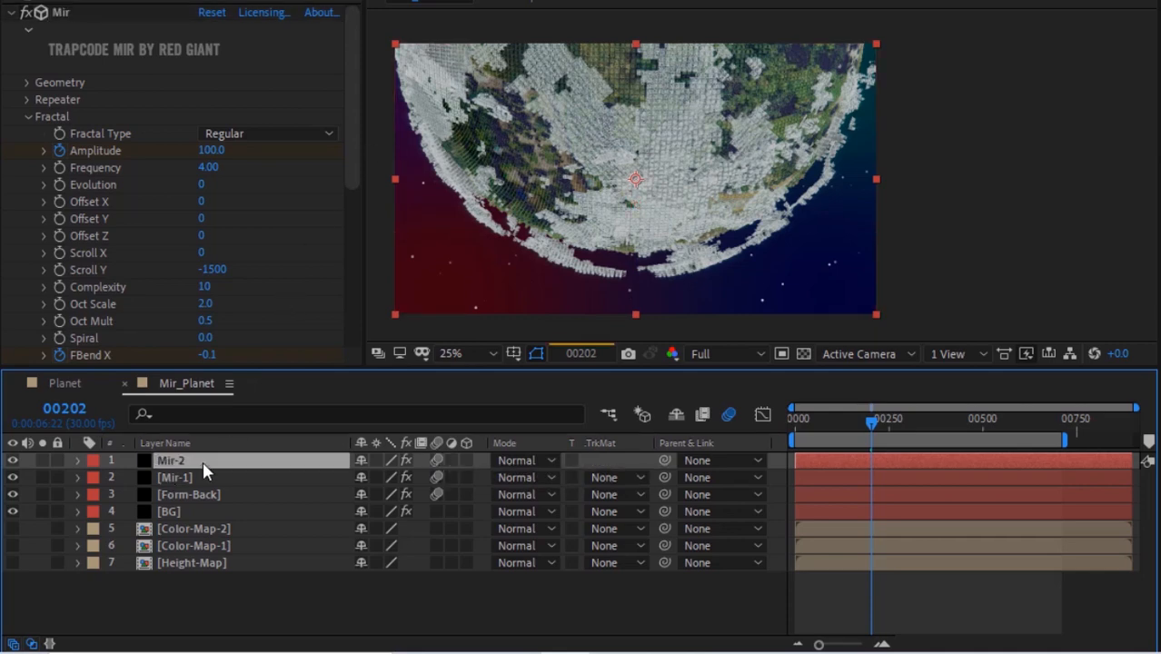
pyautogui.press('u')
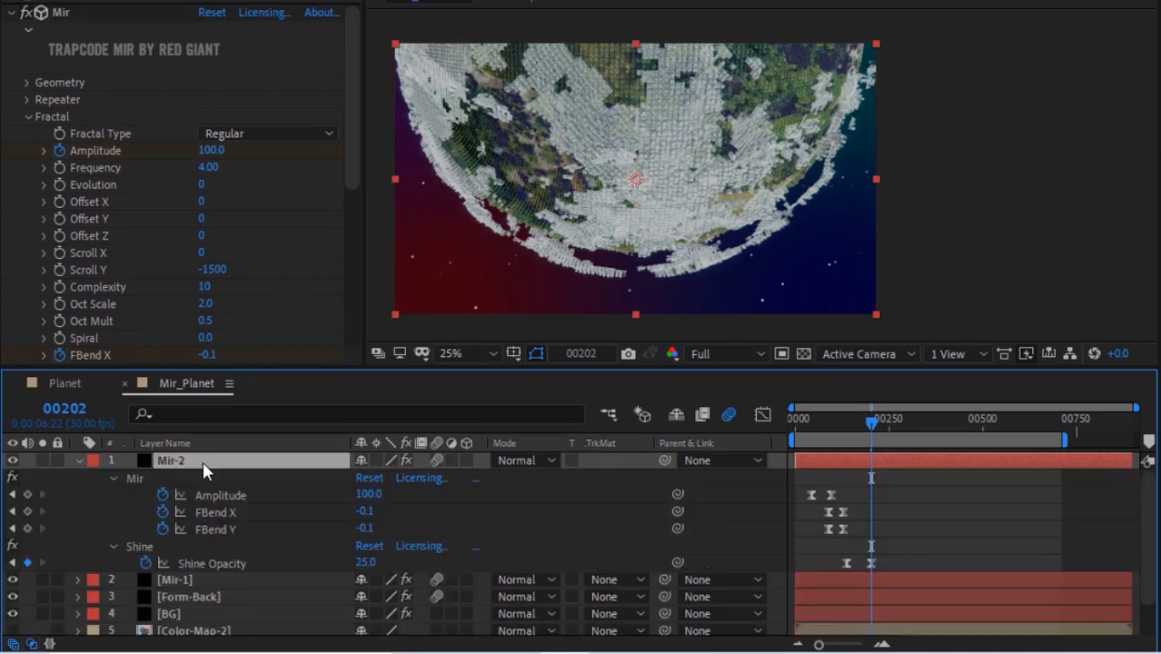
# Set Mir-2's FBend X and FBend Y keyframes at frame 127 to -0.08.
pyautogui.click(11, 528)
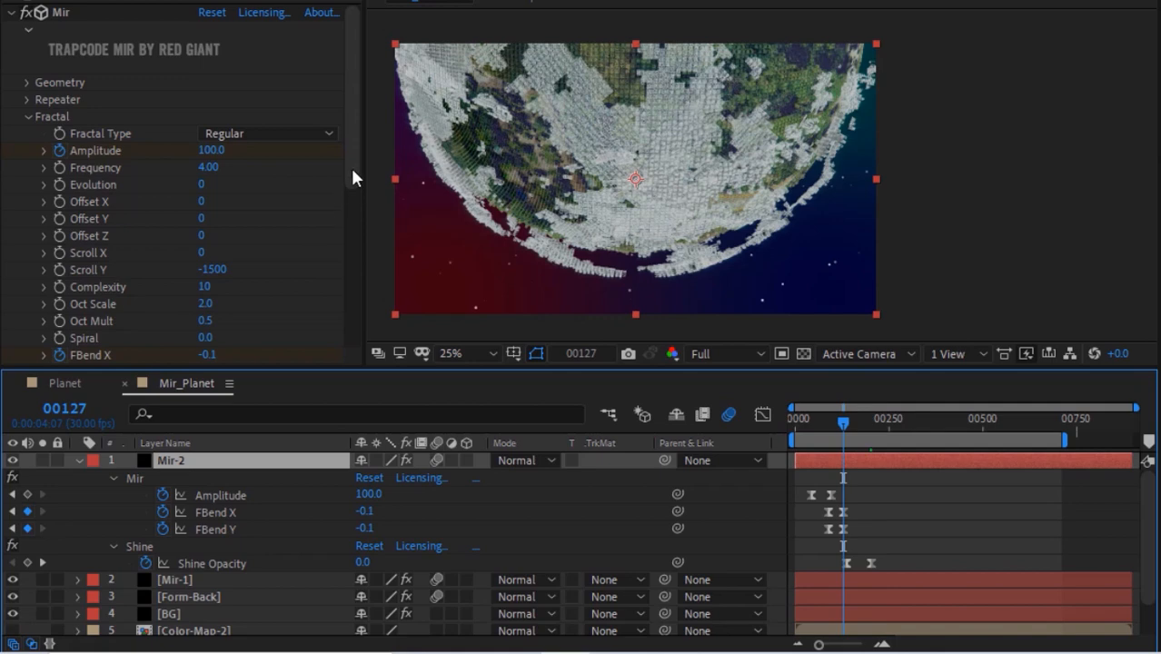
pyautogui.scroll(-5, 353, 178)
pyautogui.click(208, 214)
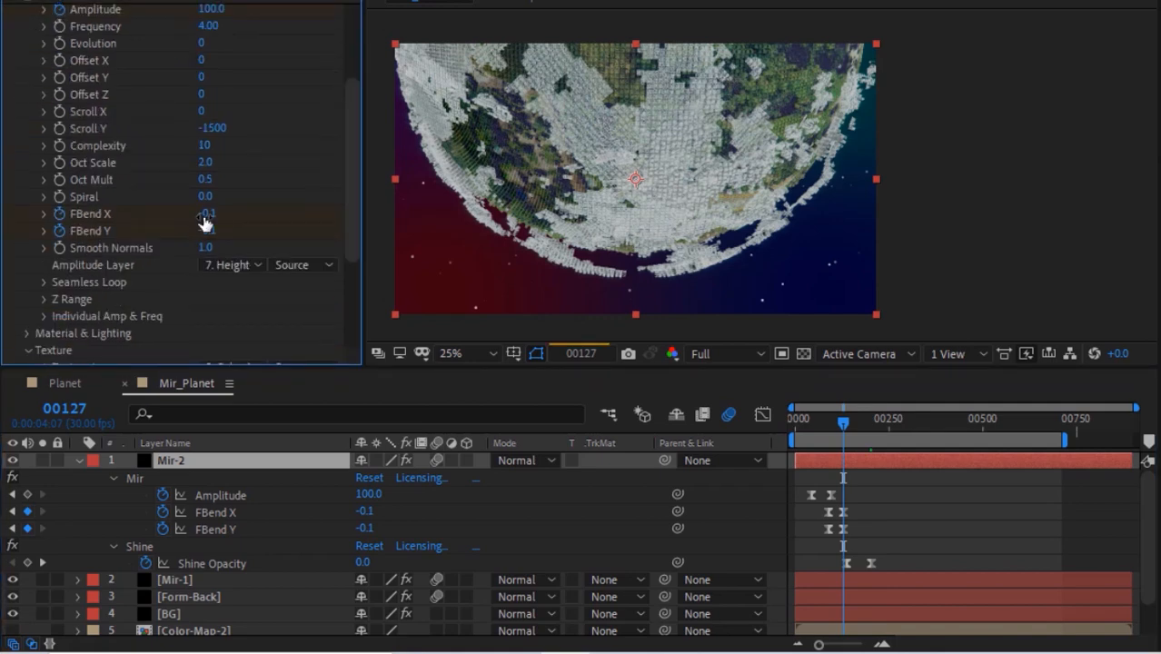
pyautogui.write('-0.08')
pyautogui.press('Tab')
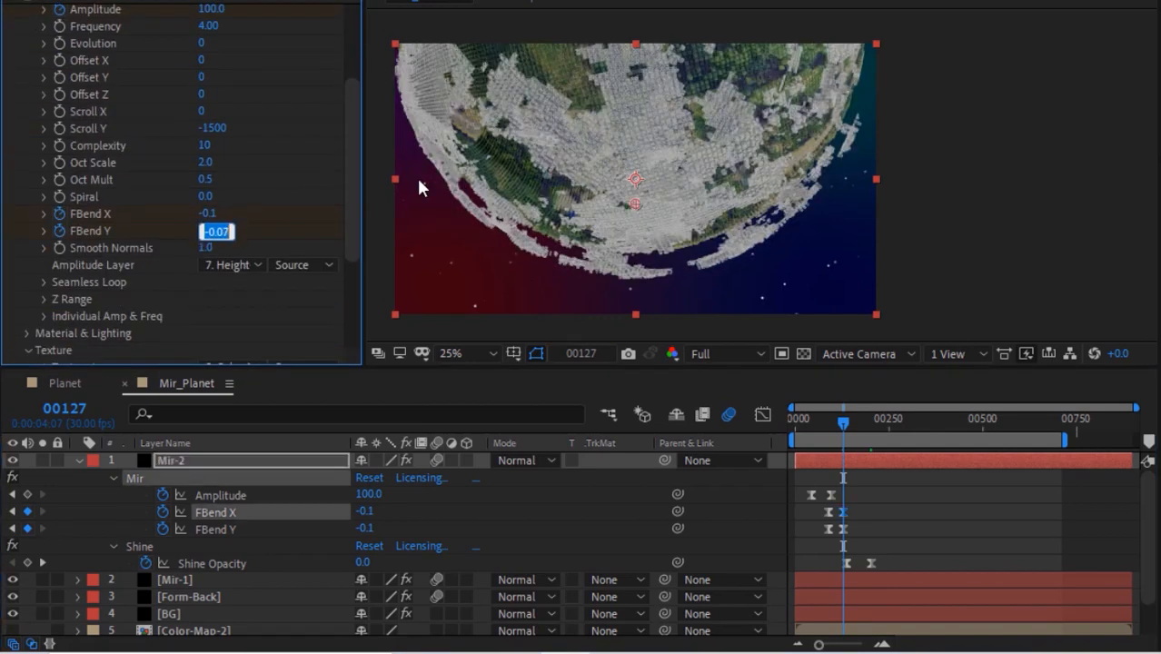
pyautogui.write('-0.08')
pyautogui.press('Return')
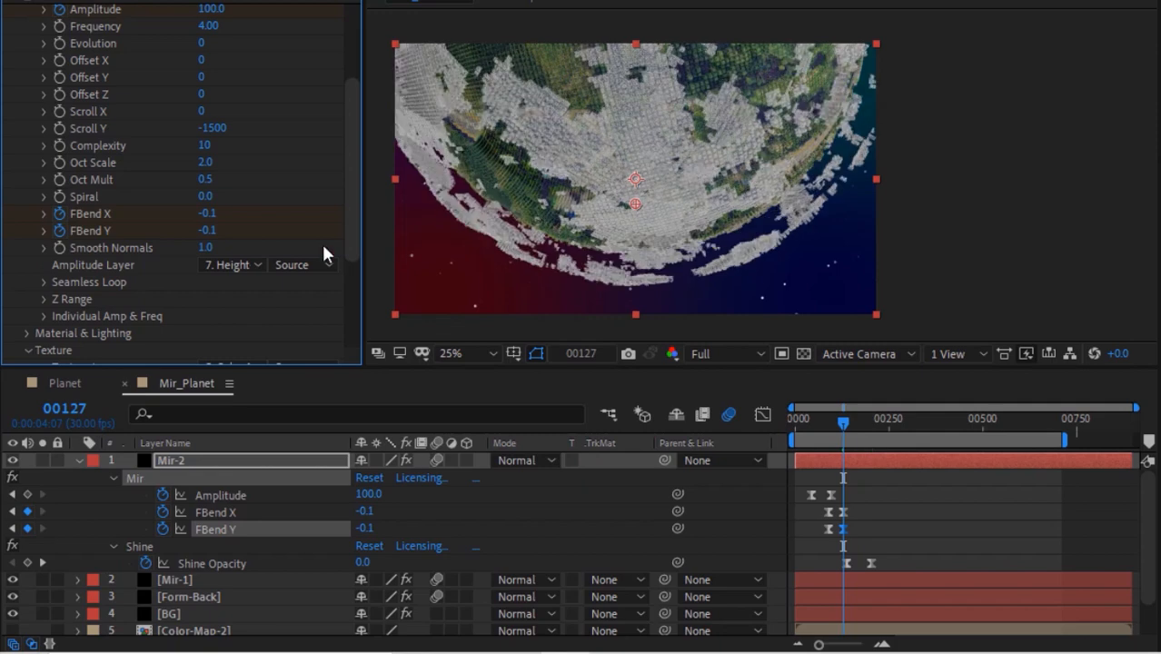
# Expand Mir-2's Visibility settings and add a two-node 50mm camera named Camera 1.
pyautogui.moveTo(353, 275); pyautogui.dragTo(353, 350)
pyautogui.click(26, 322)
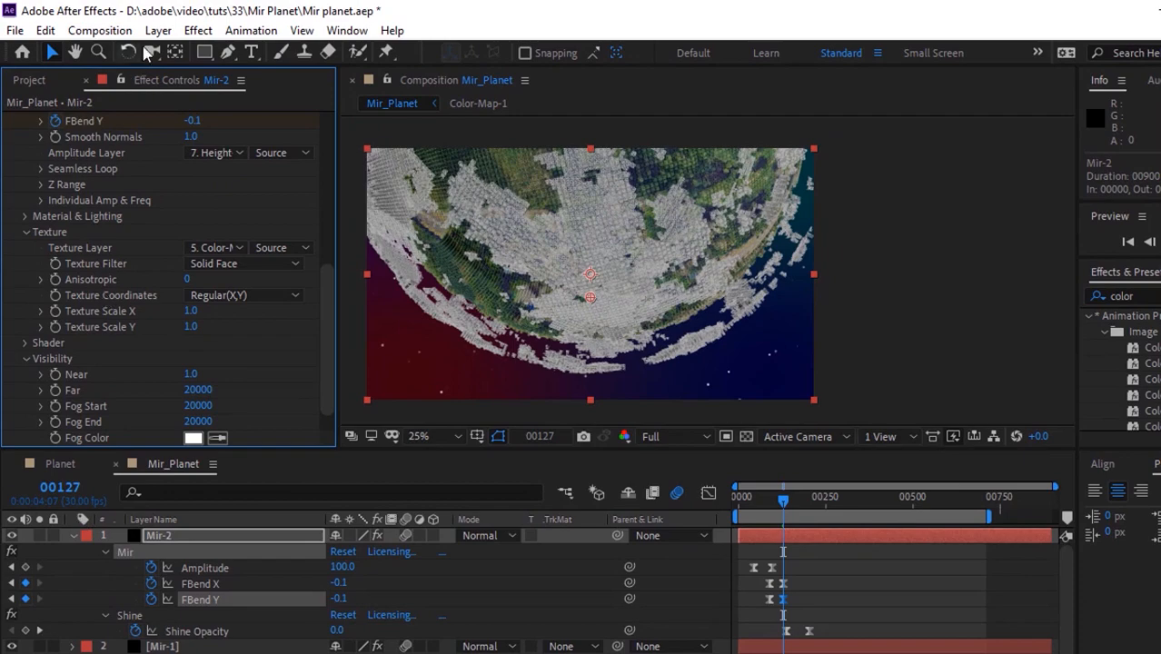
pyautogui.click(158, 30)
pyautogui.moveTo(182, 49)
pyautogui.click(476, 111)
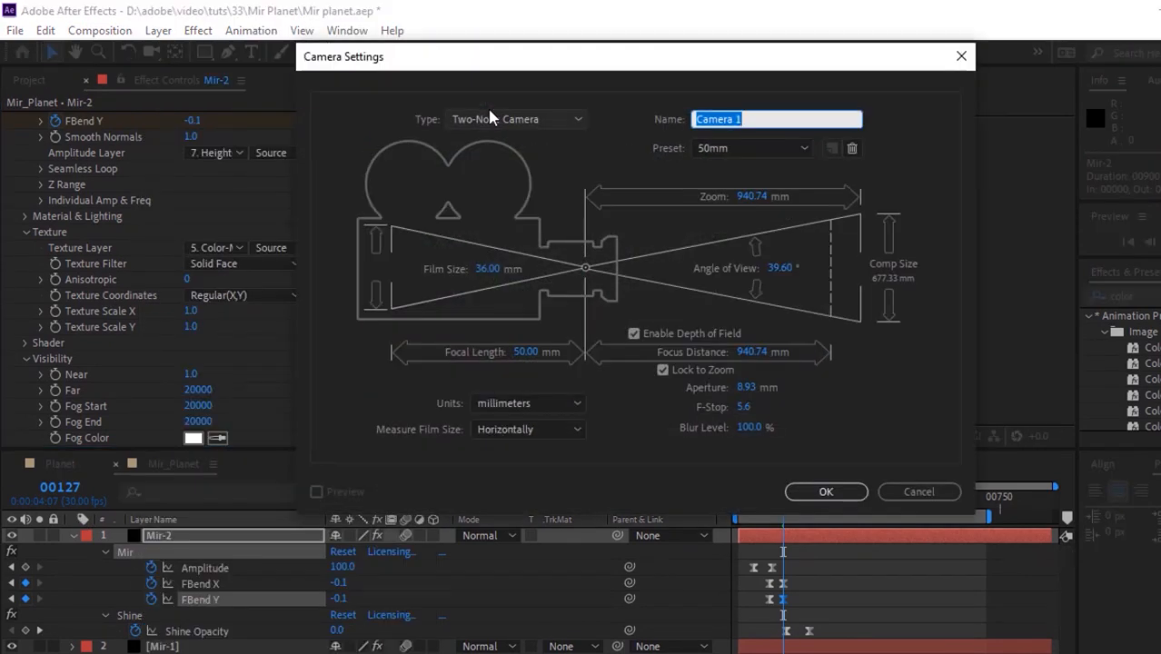
pyautogui.press('Return')
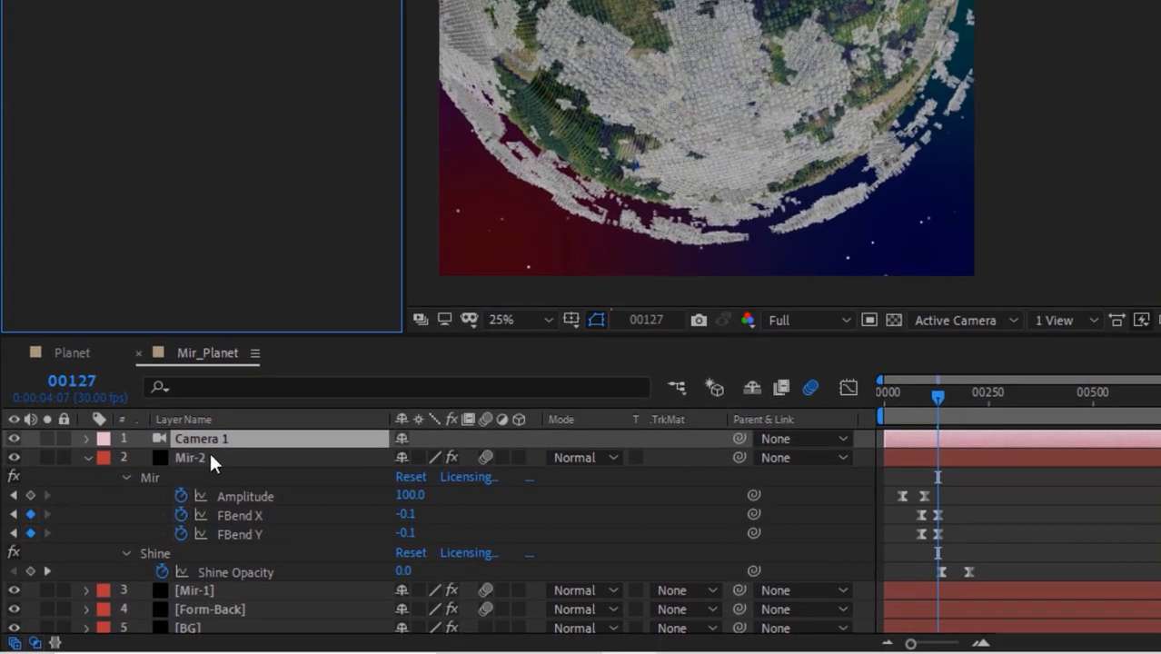
# Give Mir-2's Visibility Far the expression thisComp.layer("Camera 1").cameraOption.focusDistance+350.
pyautogui.click(159, 551)
pyautogui.moveTo(391, 59); pyautogui.dragTo(391, 289)
pyautogui.keyDown('alt'); pyautogui.click(65, 226); pyautogui.keyUp('alt')
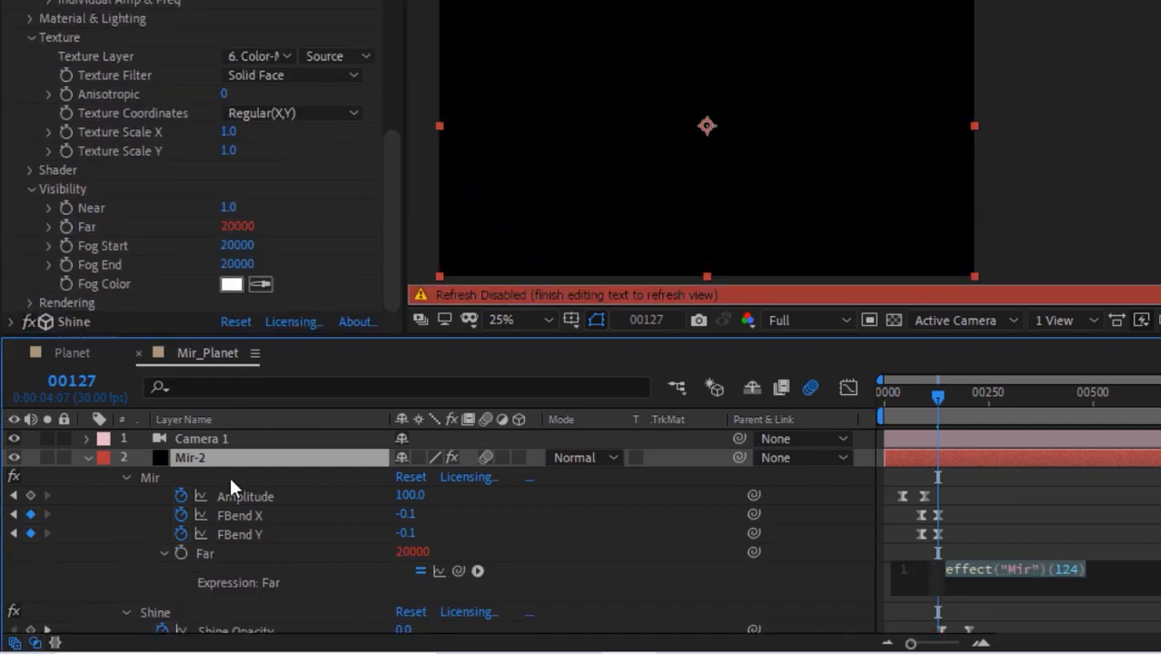
pyautogui.moveTo(452, 568); pyautogui.dragTo(213, 439)
pyautogui.write('.ca')
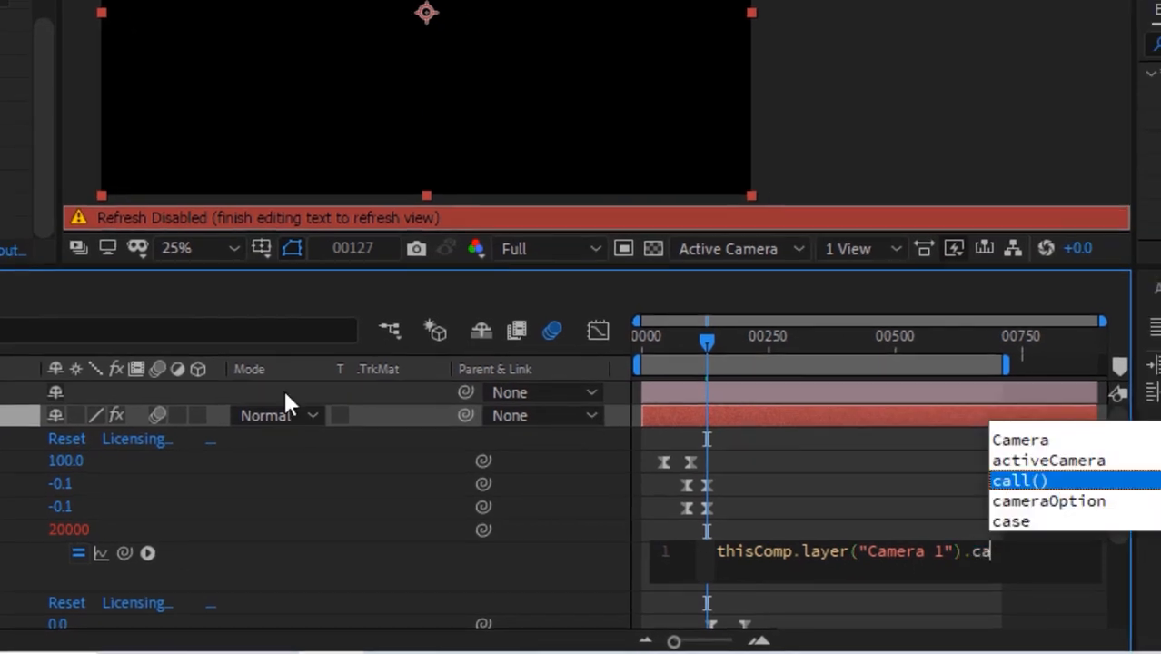
pyautogui.press('Down')
pyautogui.press('Return')
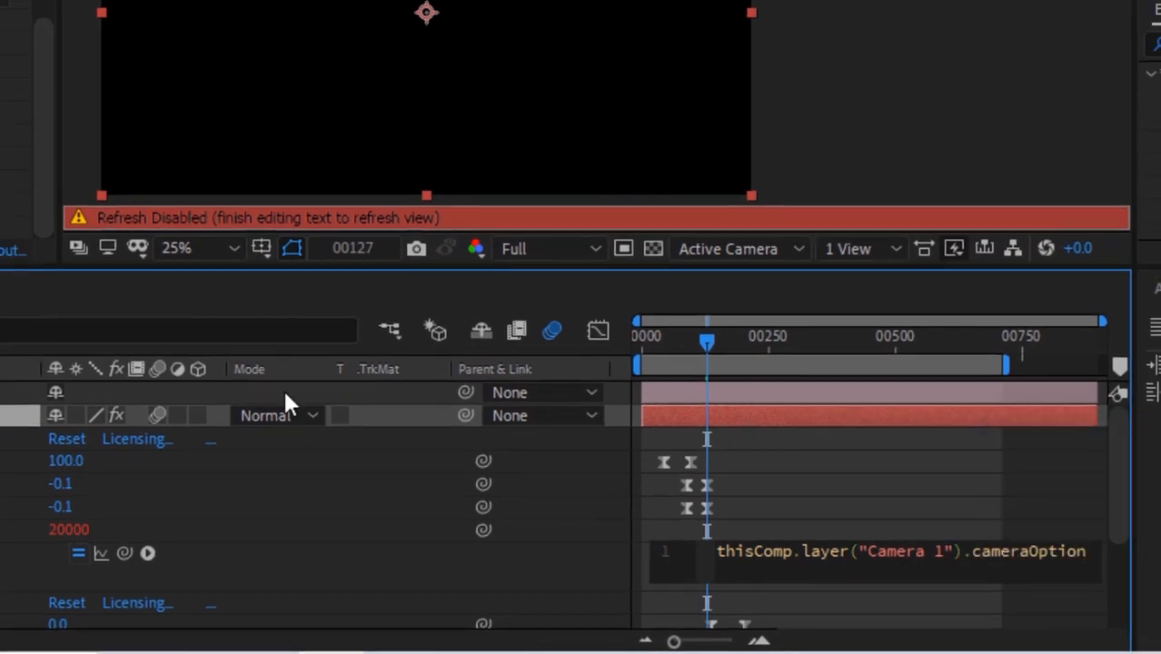
pyautogui.write('.foc')
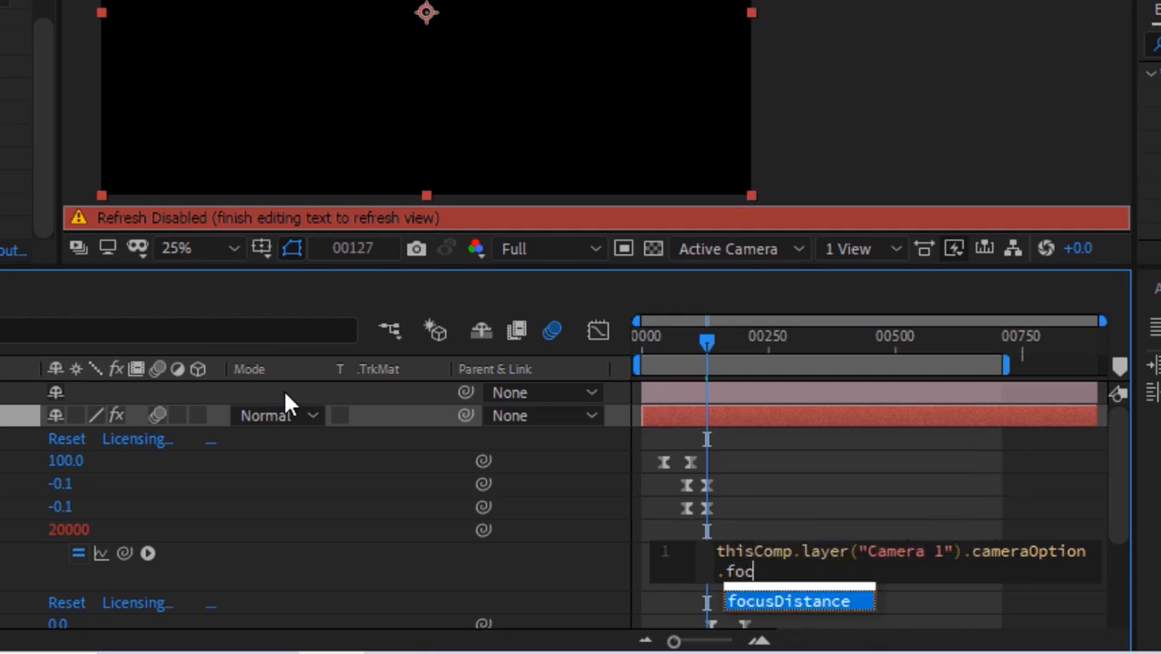
pyautogui.press('Return')
pyautogui.write('+350')
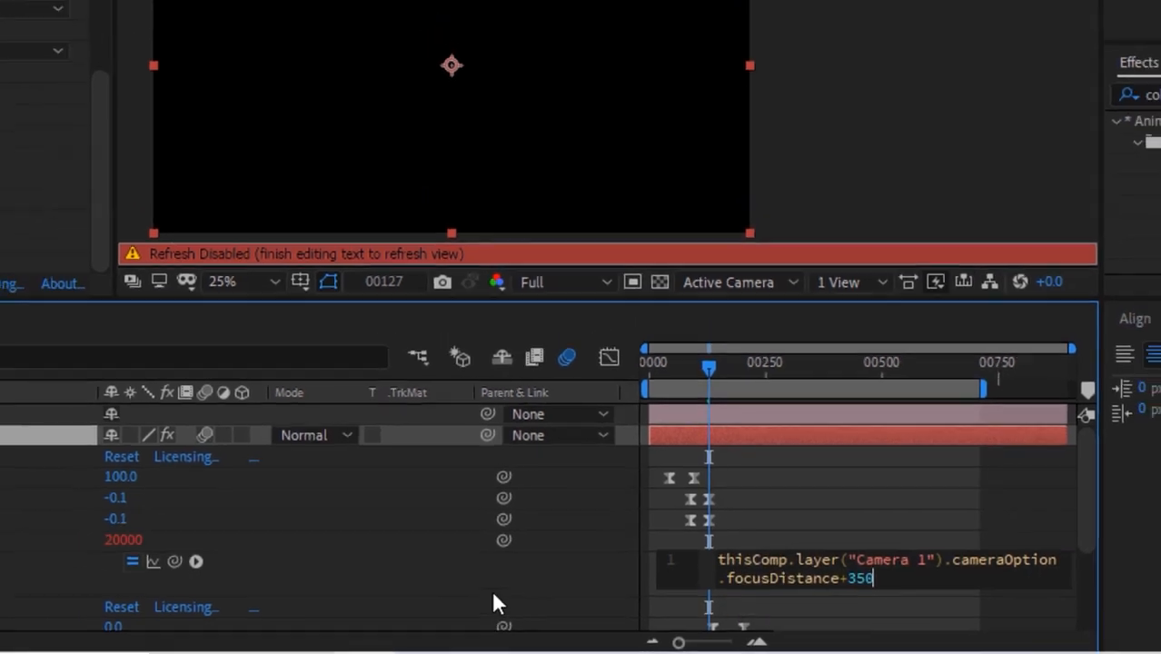
pyautogui.click(528, 583)
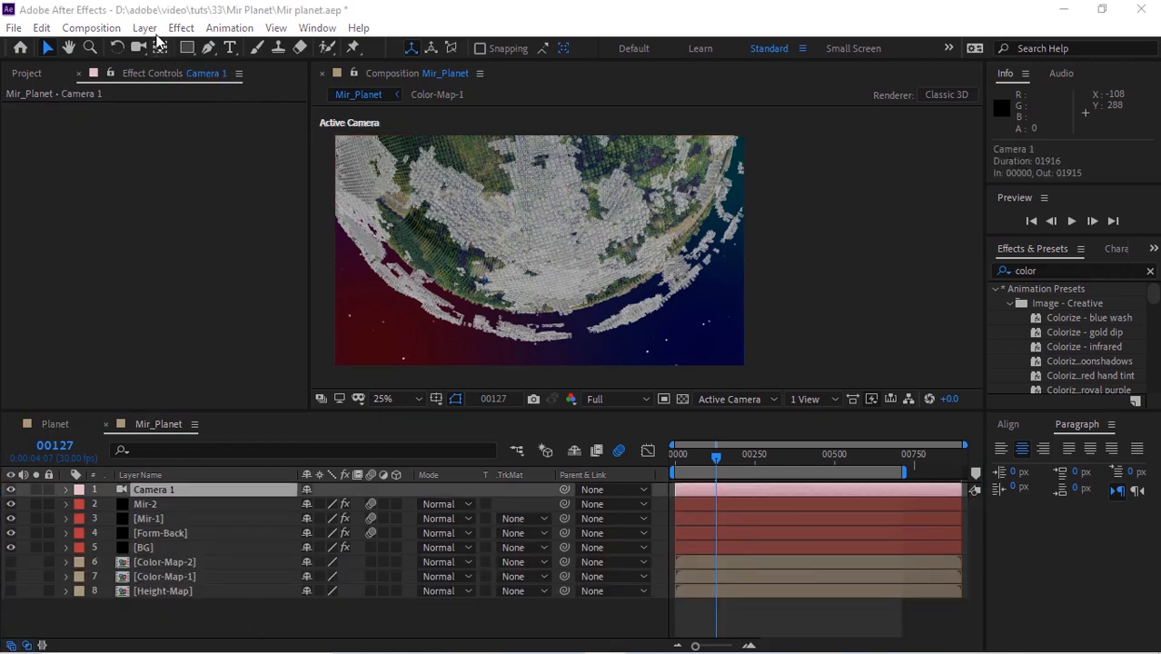
# Reopen Camera 1's settings and apply the 50mm preset.
pyautogui.click(152, 32)
pyautogui.click(145, 28)
pyautogui.click(168, 65)
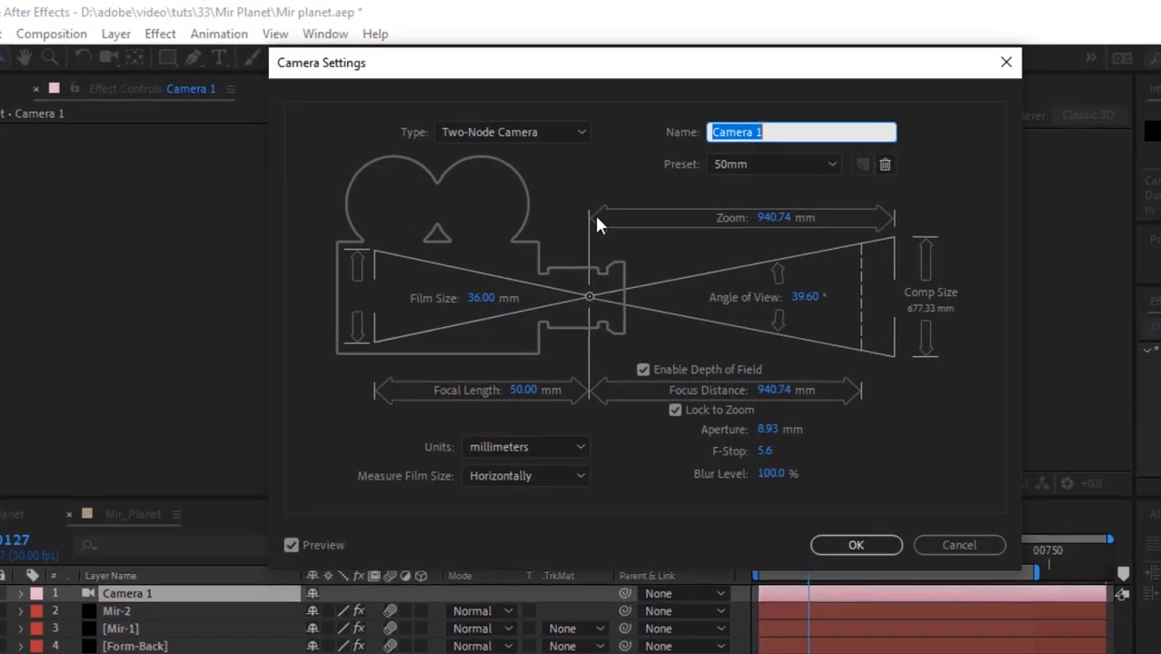
pyautogui.click(811, 171)
pyautogui.click(790, 320)
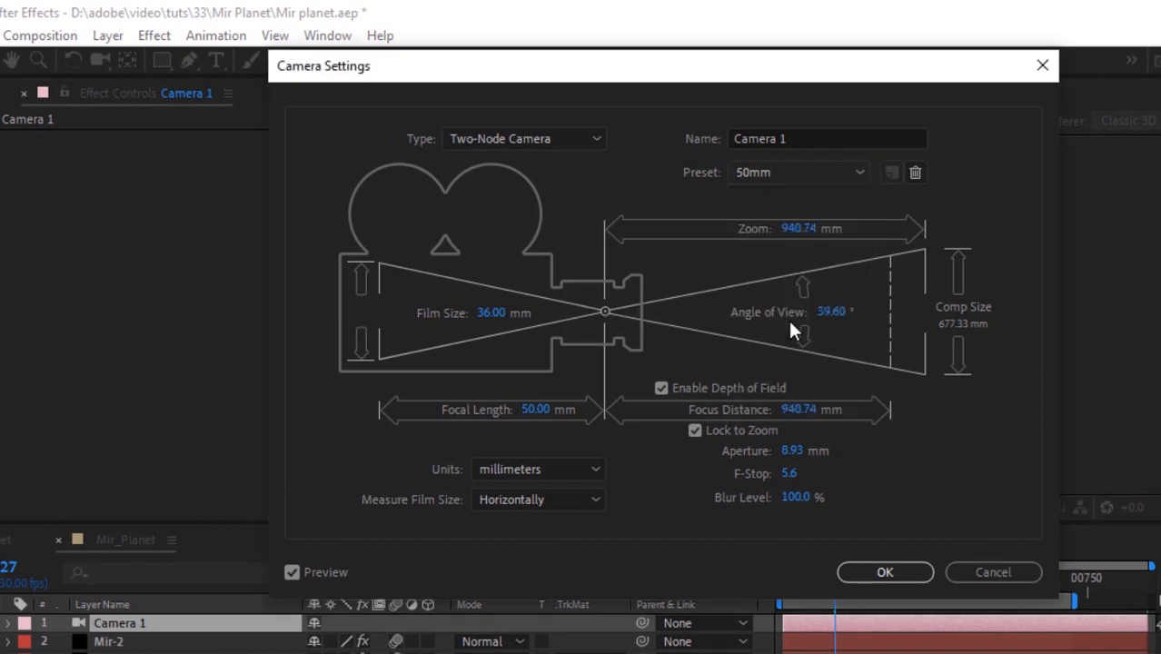
pyautogui.click(884, 573)
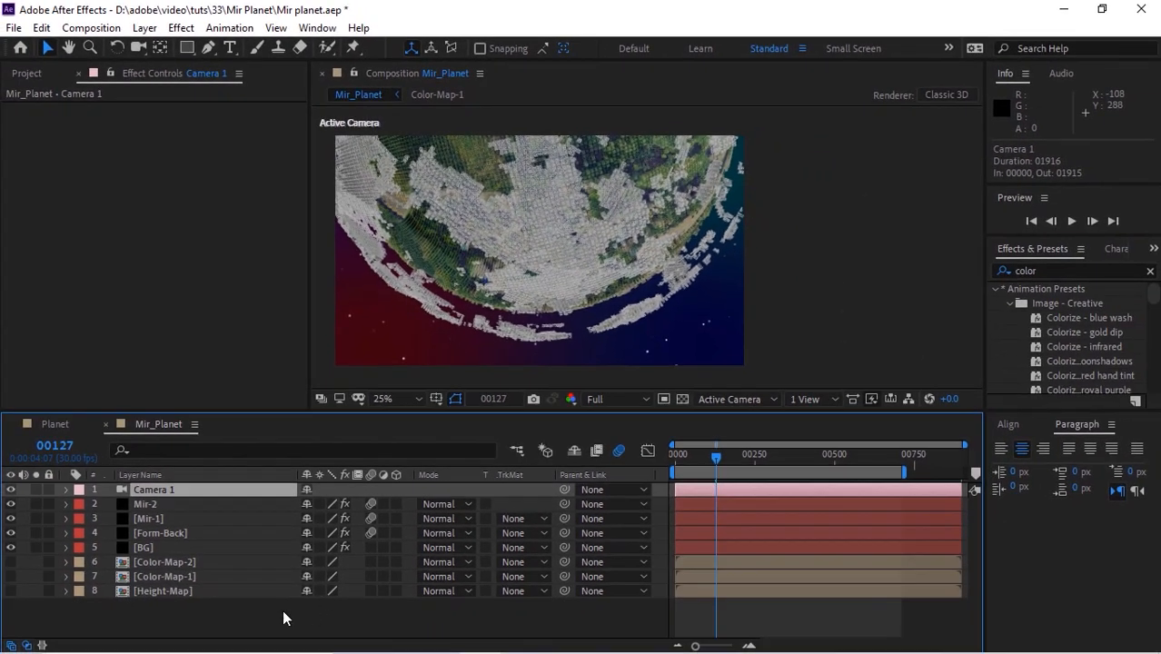
# Add a null object named camera control and parent Camera 1 to it.
pyautogui.click(145, 28)
pyautogui.moveTo(221, 50)
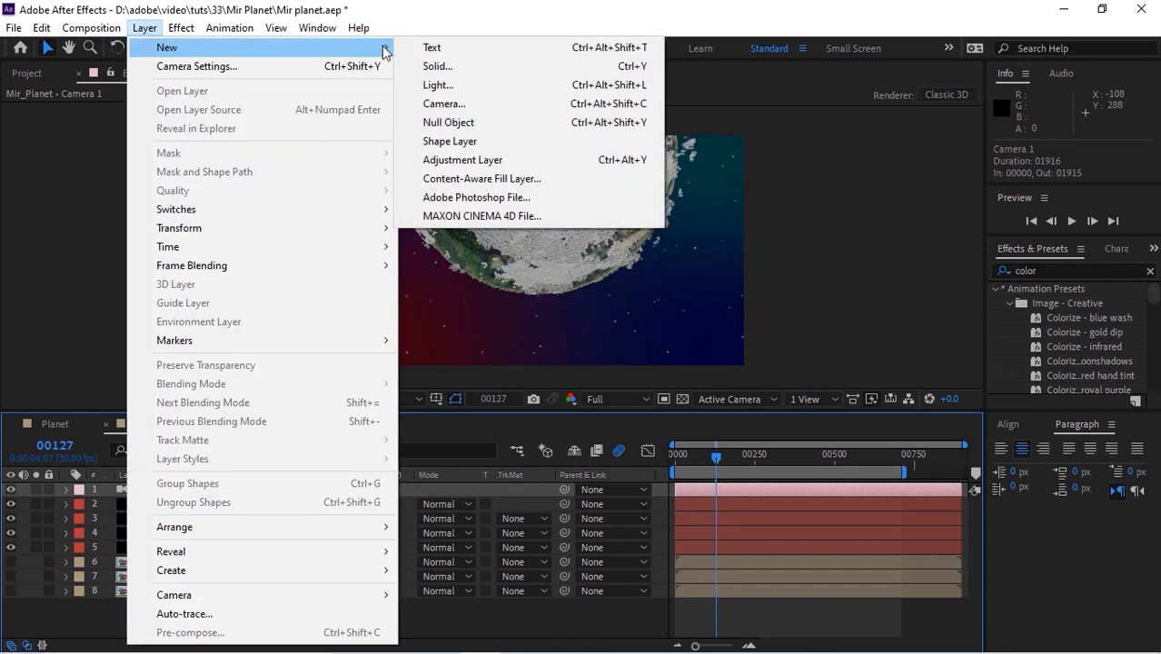
pyautogui.click(449, 122)
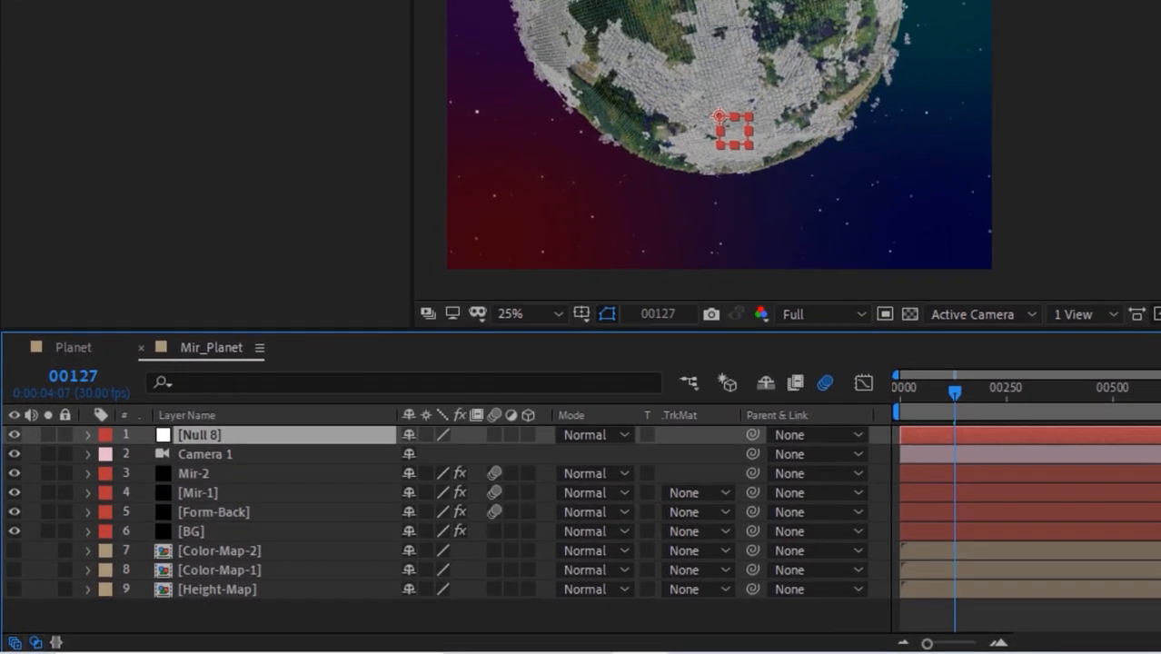
pyautogui.press('Return')
pyautogui.write('camera ')
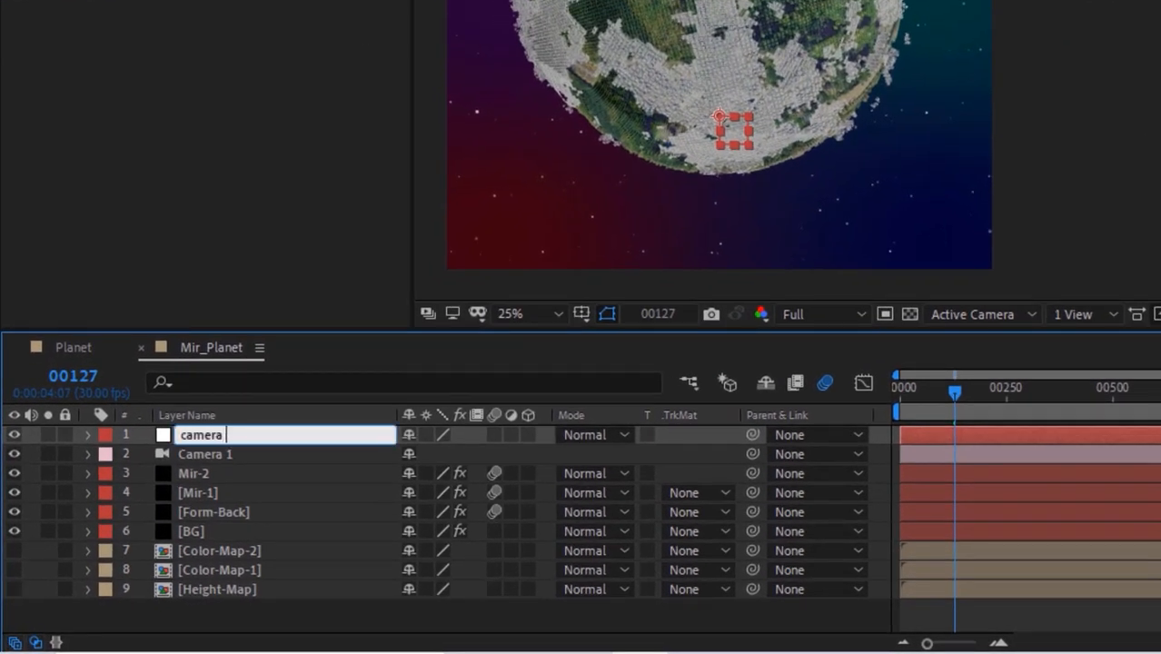
pyautogui.write('control')
pyautogui.press('Return')
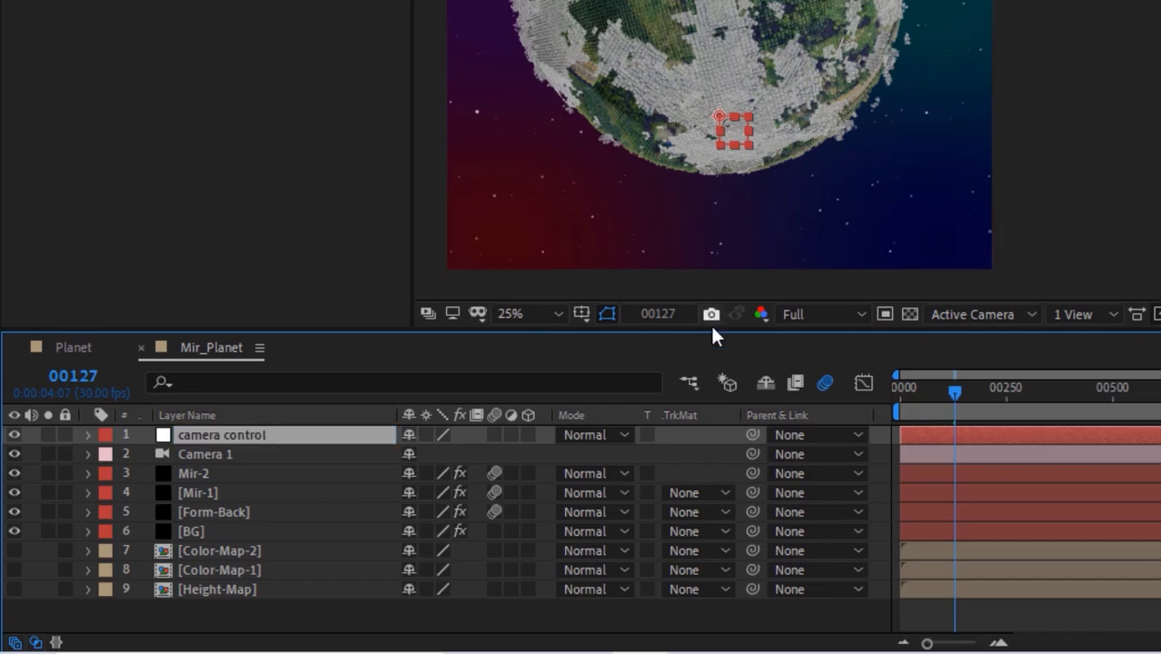
pyautogui.moveTo(750, 453); pyautogui.dragTo(298, 430)
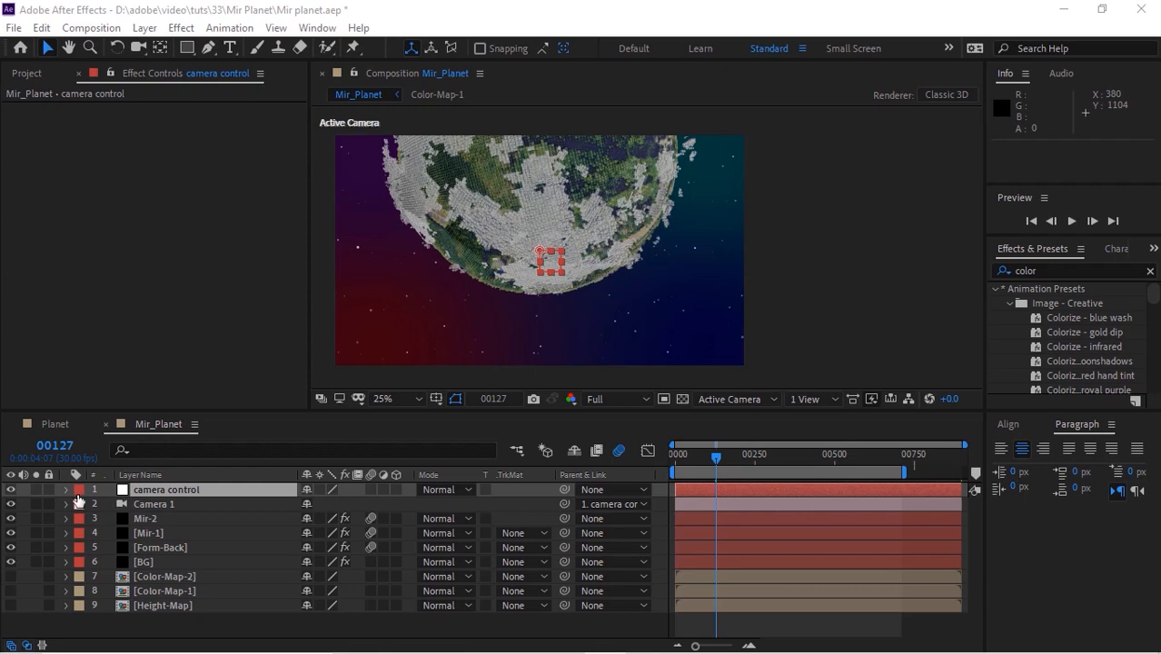
# Make the camera control null a 3D layer and set its Anchor Point to 60, 60, 0.
pyautogui.click(65, 490)
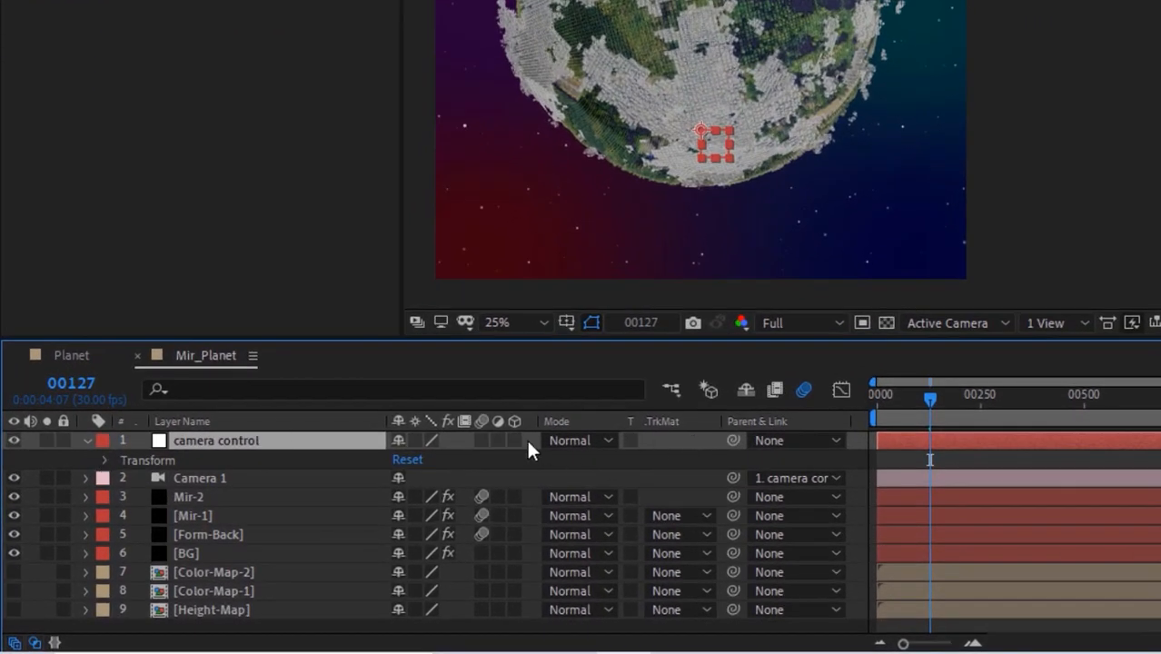
pyautogui.click(515, 441)
pyautogui.click(103, 459)
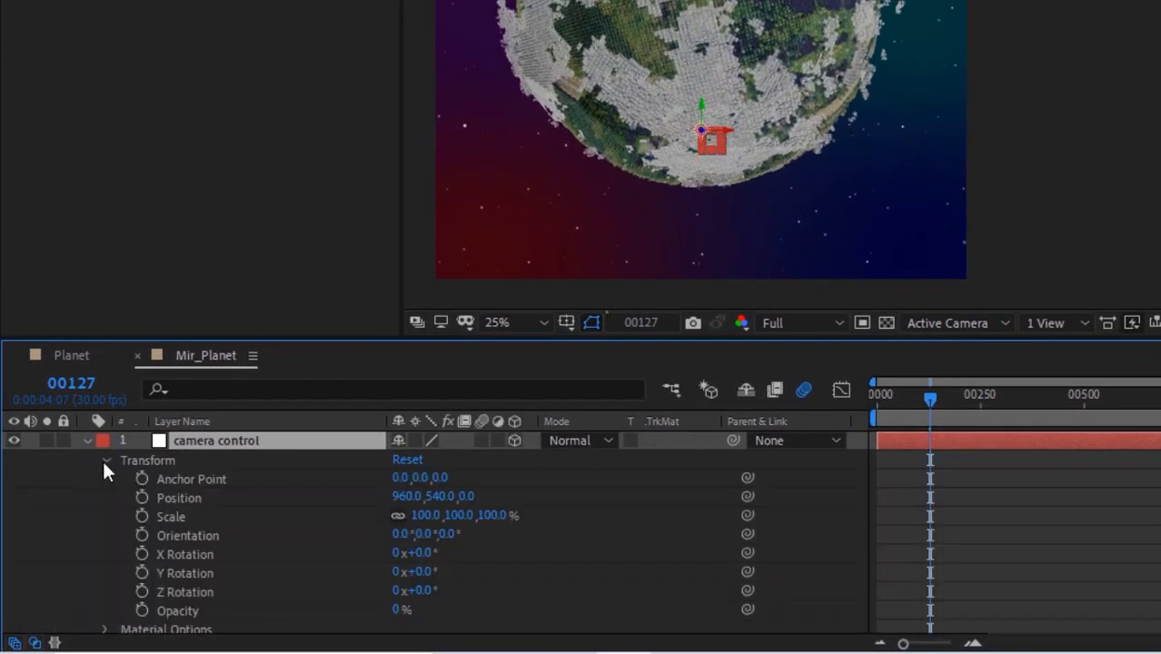
pyautogui.click(401, 477)
pyautogui.write('60')
pyautogui.press('Tab')
pyautogui.write('60')
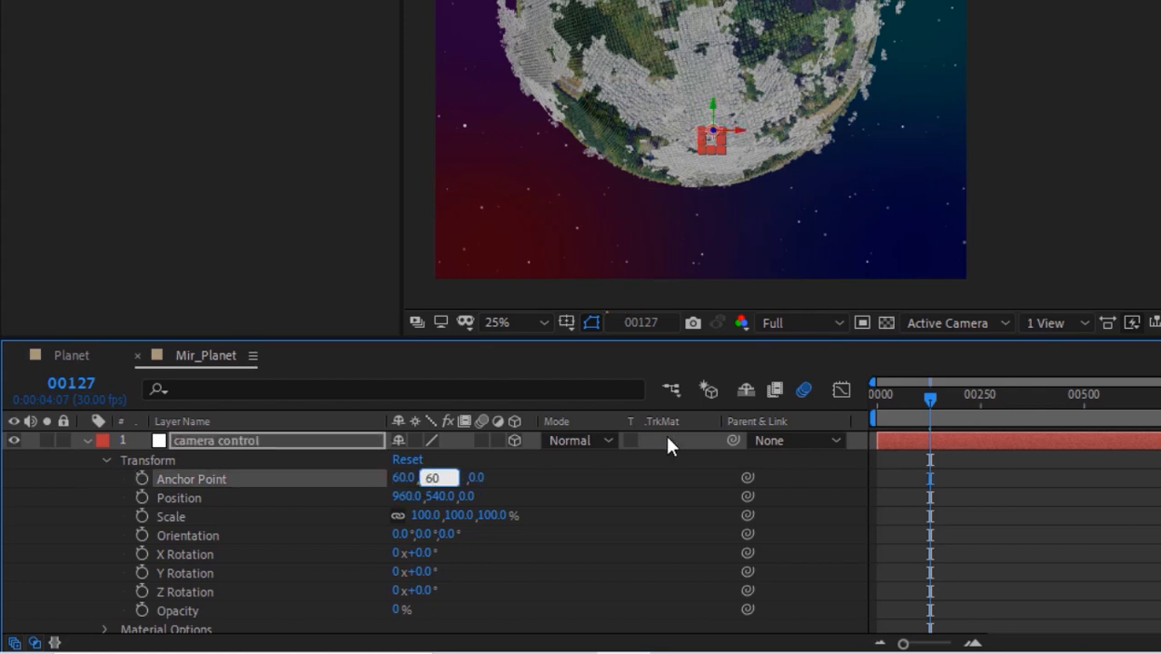
pyautogui.press('Tab')
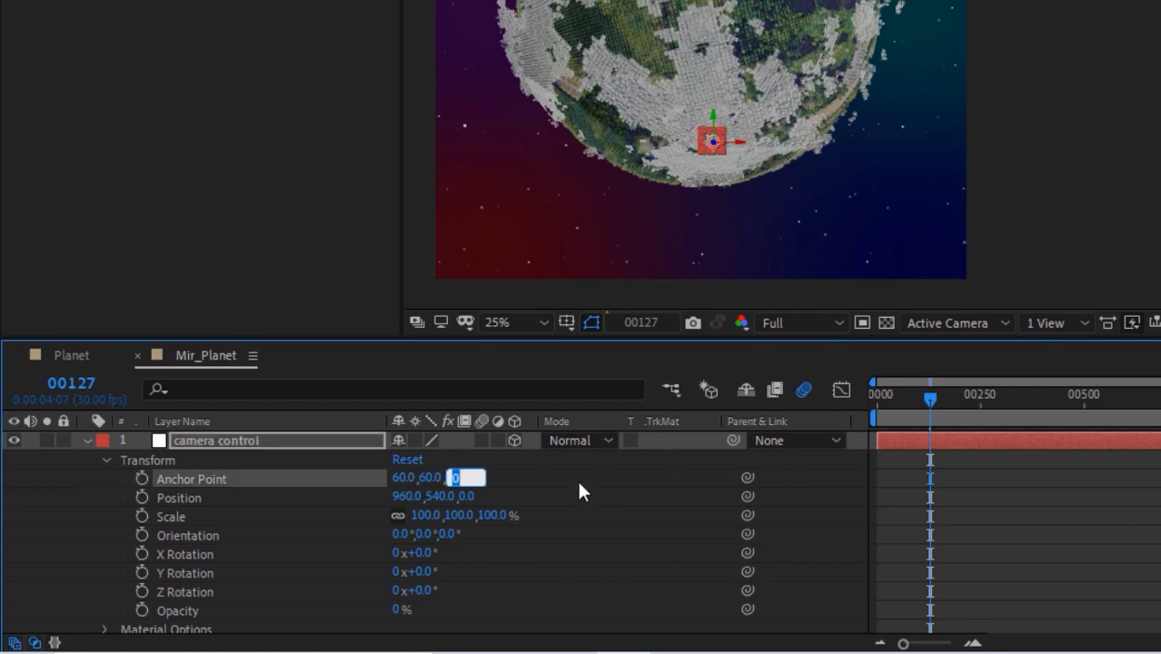
# At frame 298, start keyframing the camera control null's Position with the value 960, 0, 0.
pyautogui.click(64, 384)
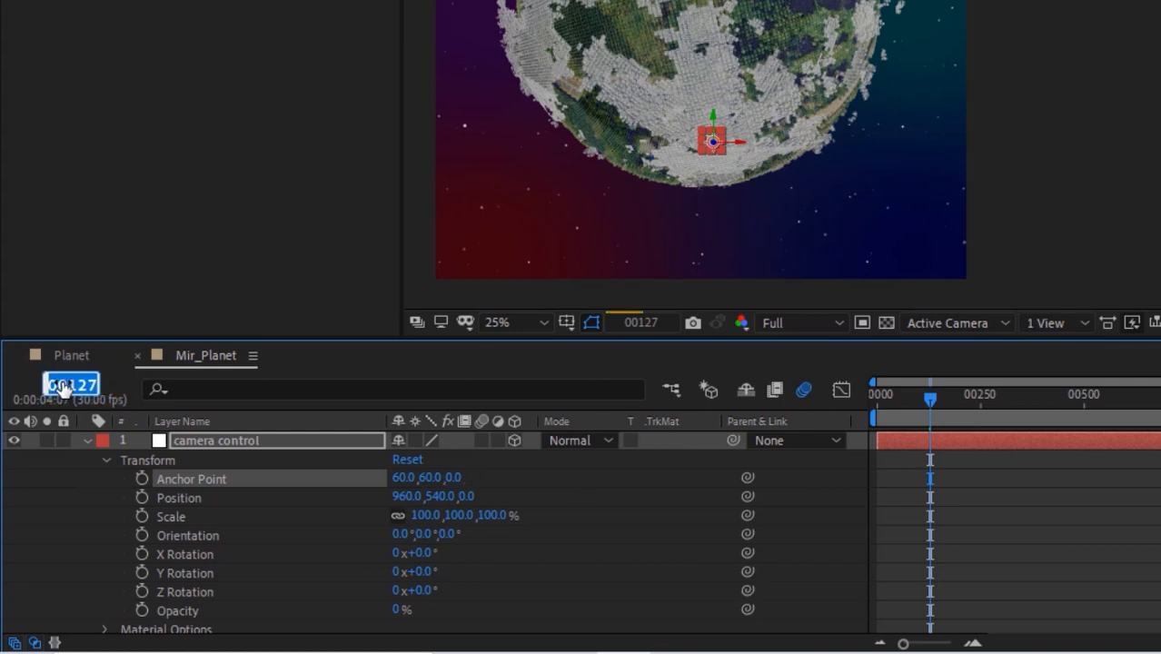
pyautogui.write('298')
pyautogui.press('Return')
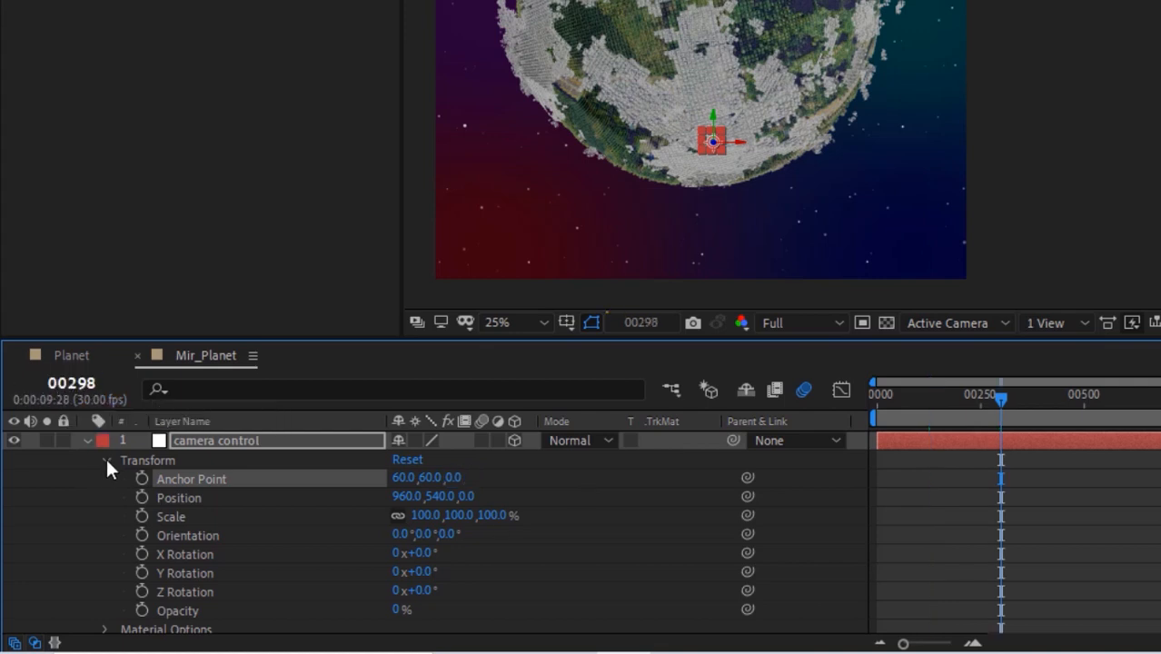
pyautogui.click(136, 497)
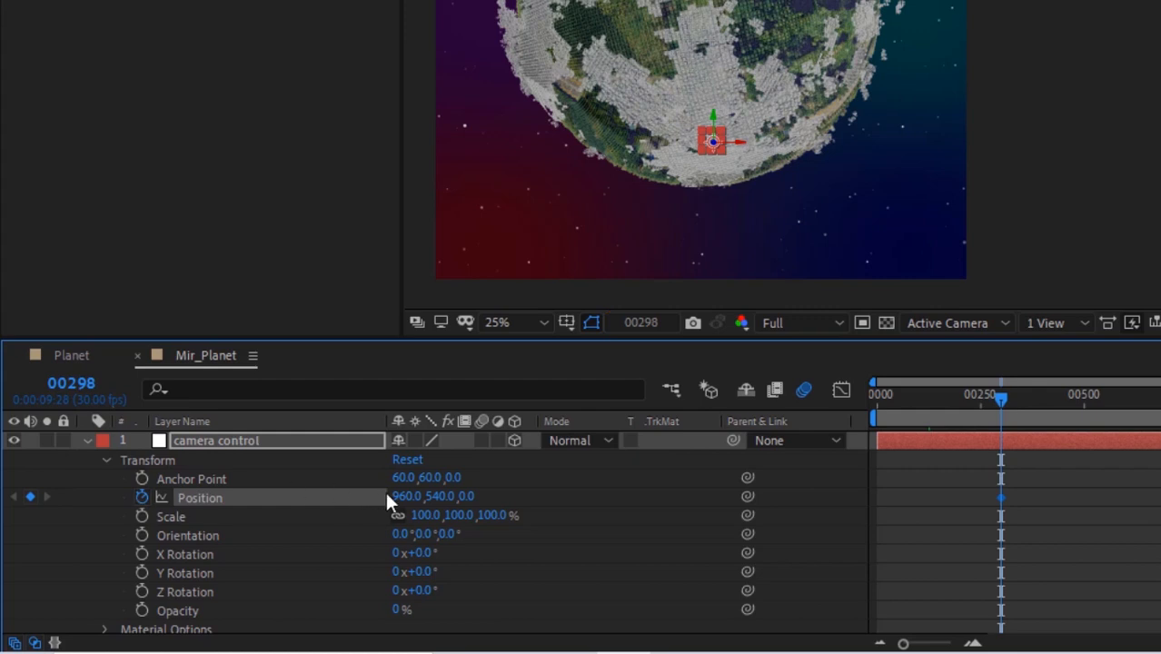
pyautogui.click(439, 496)
pyautogui.write('0')
pyautogui.press('Return')
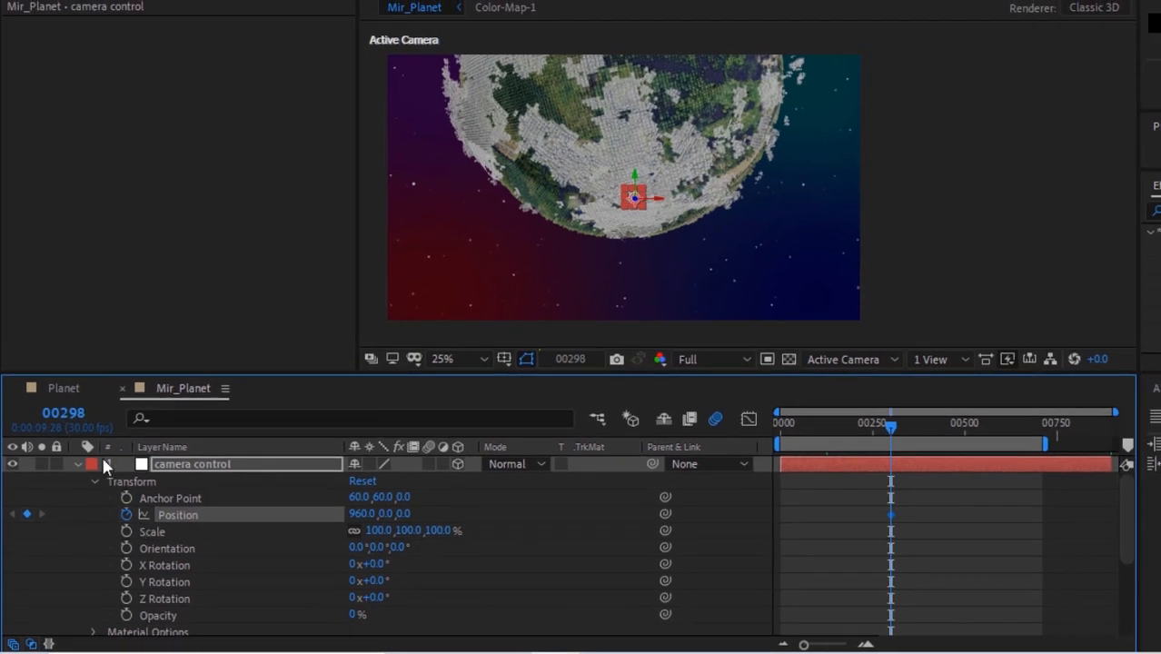
# At frame 445, add a Position keyframe of 712, 136, -146 to the camera control null.
pyautogui.click(64, 414)
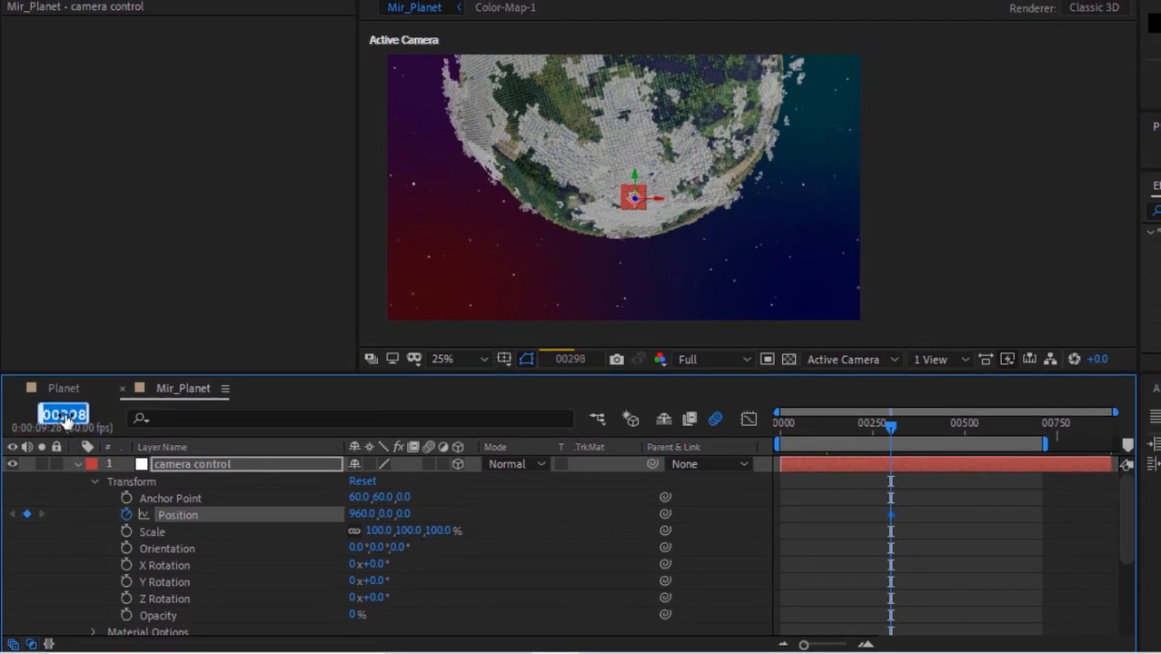
pyautogui.write('445')
pyautogui.press('Return')
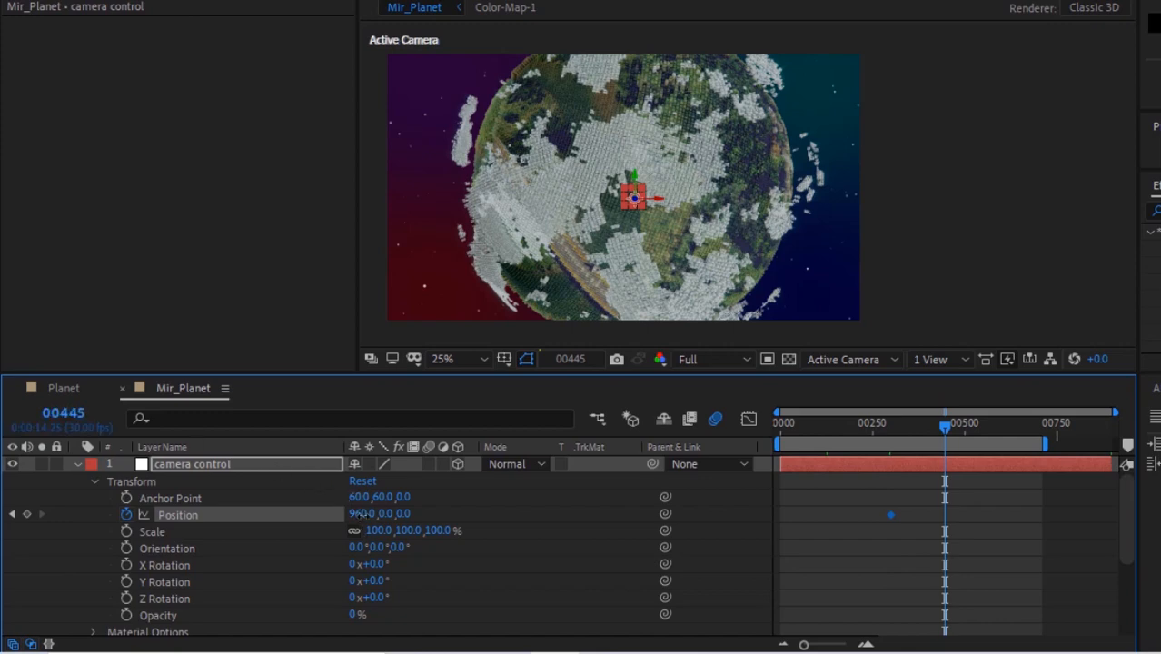
pyautogui.click(364, 514)
pyautogui.write('712')
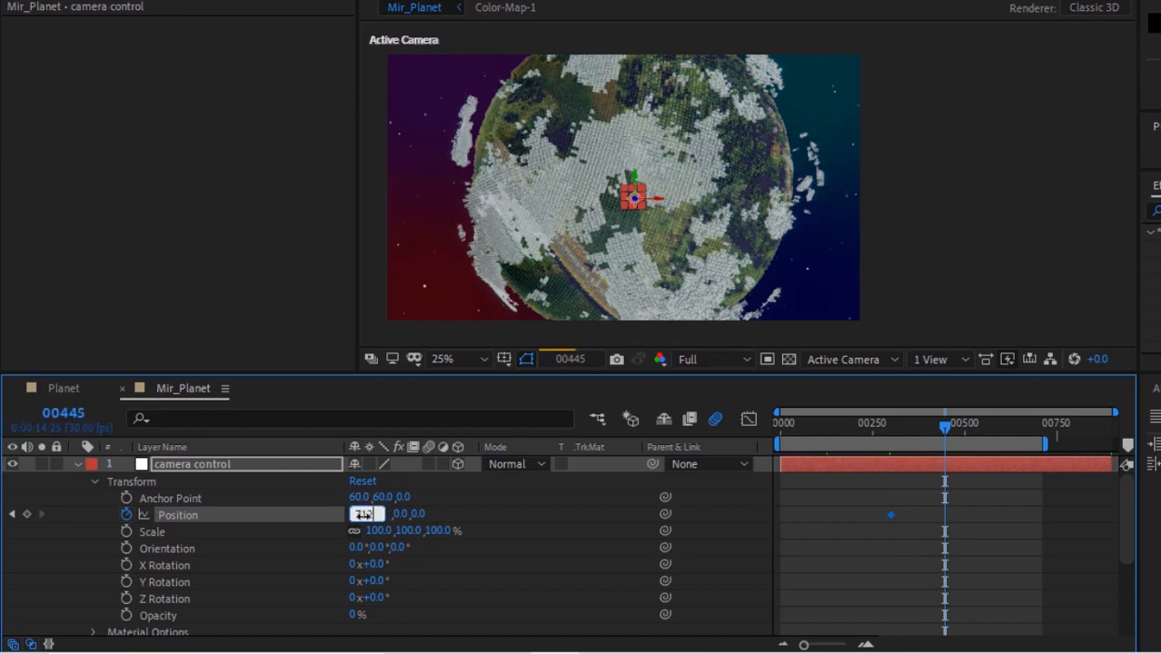
pyautogui.press('Tab')
pyautogui.write('136')
pyautogui.press('Tab')
pyautogui.write('-146')
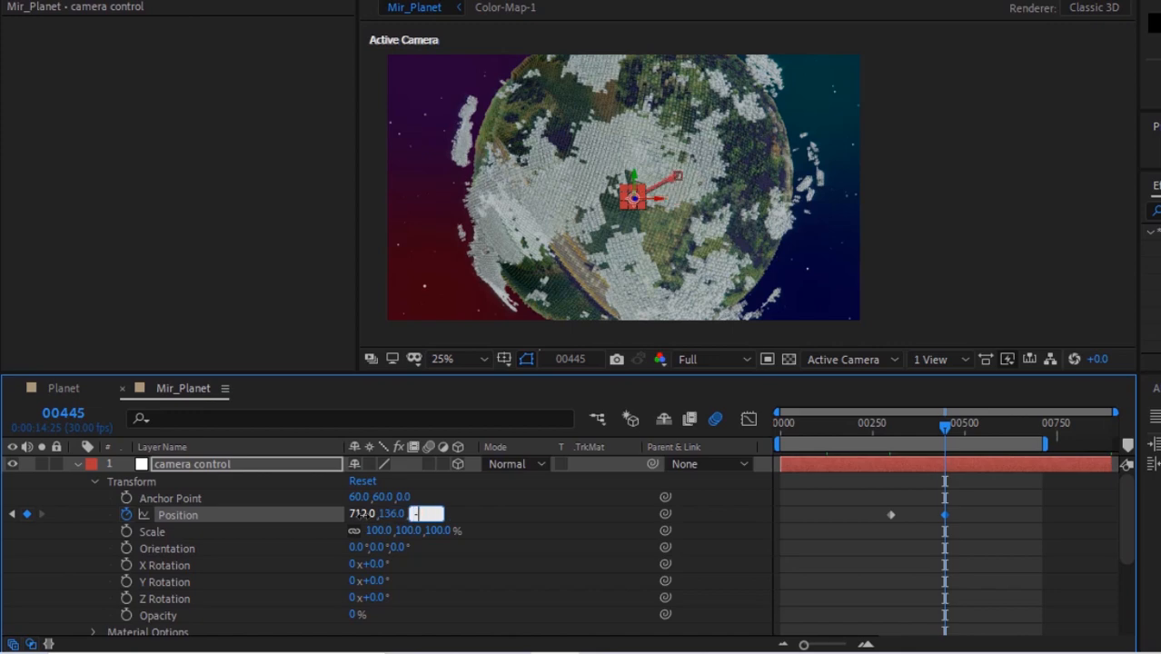
pyautogui.press('Return')
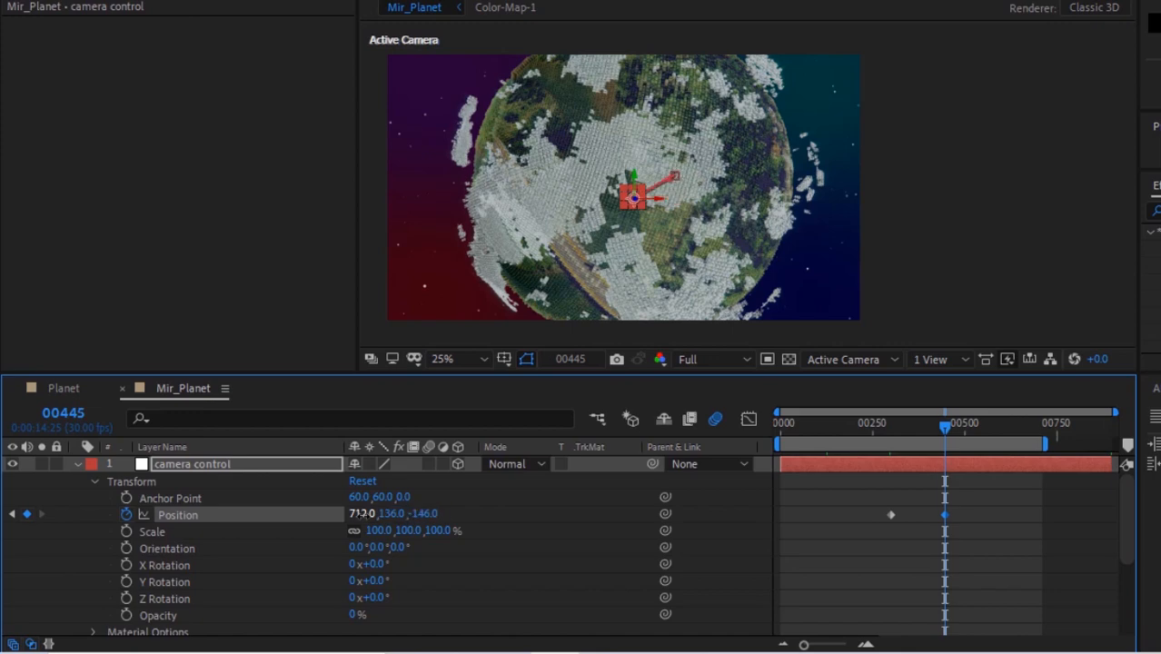
# Add a Position keyframe at frame 602 on the camera control layer with the Y value set to -122.
pyautogui.click(78, 416)
pyautogui.write('602')
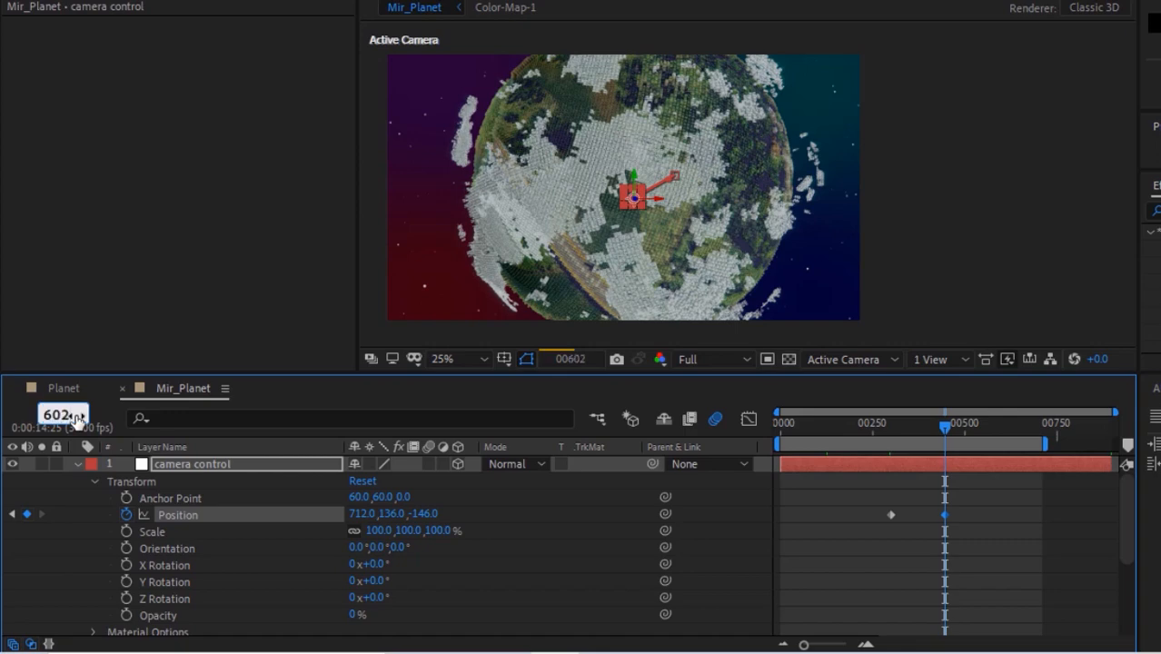
pyautogui.press('Return')
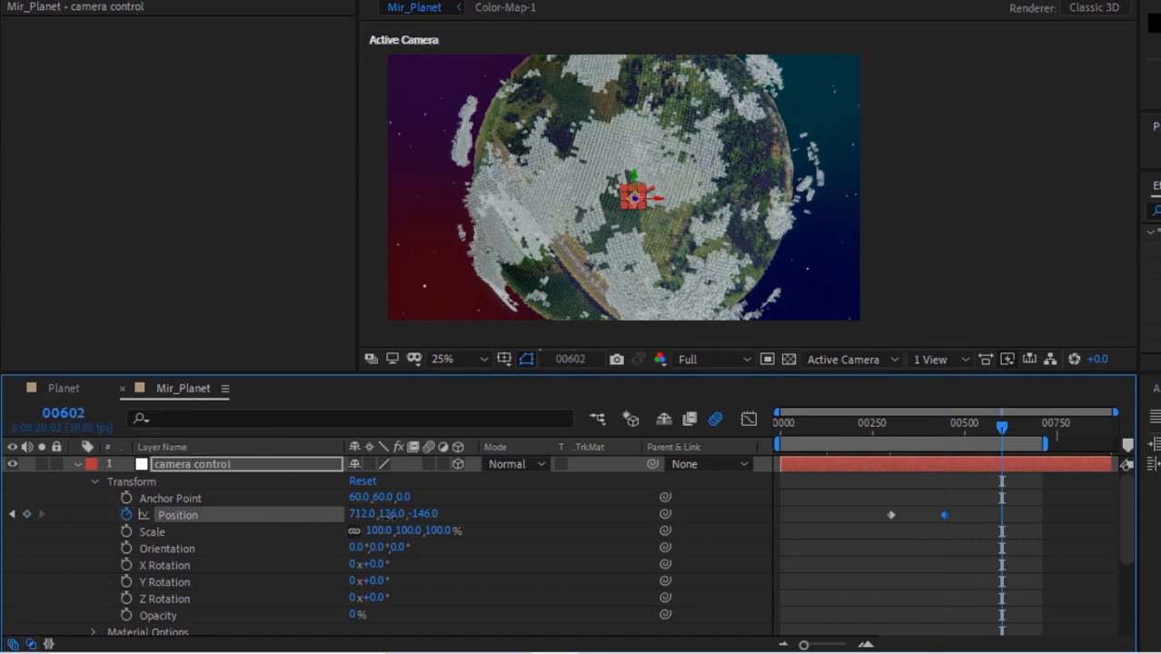
pyautogui.click(391, 514)
pyautogui.write('-122')
pyautogui.press('Return')
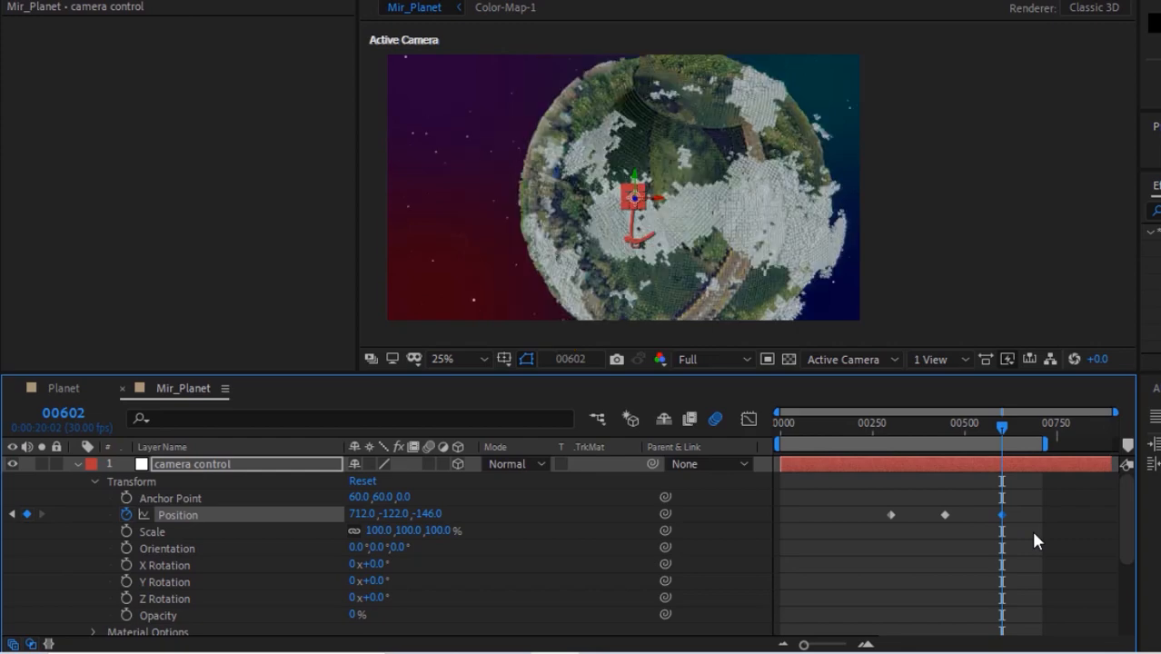
# Apply Easy Ease to all three Position keyframes of the camera control layer.
pyautogui.moveTo(1035, 540); pyautogui.dragTo(880, 515)
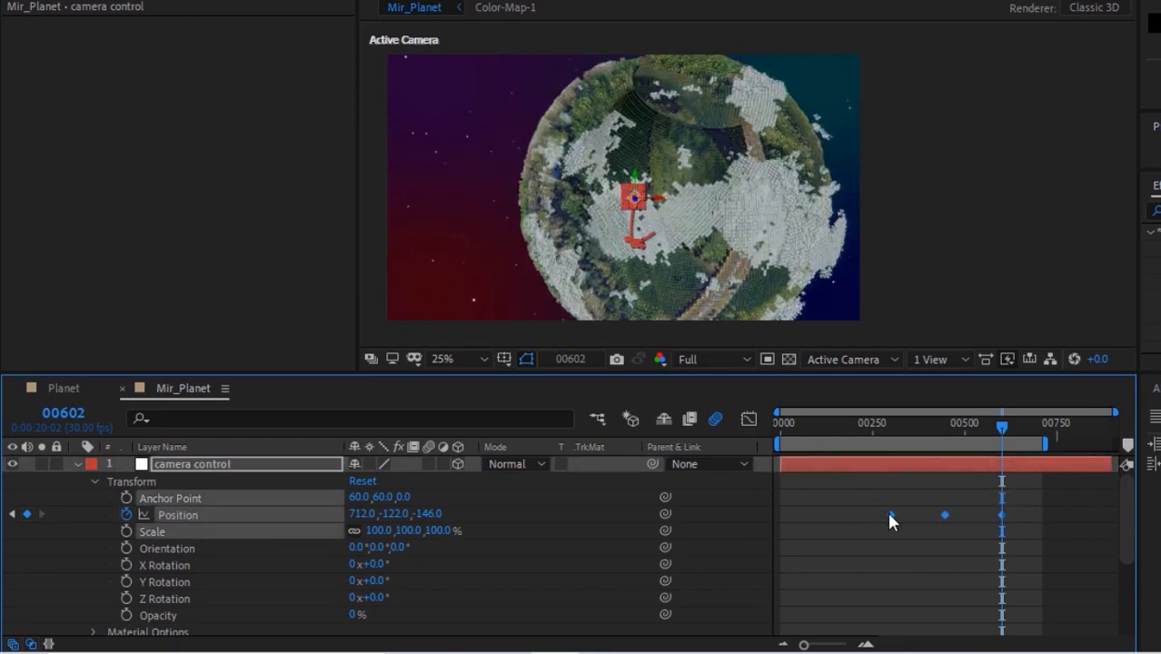
pyautogui.rightClick(887, 511)
pyautogui.moveTo(903, 504)
pyautogui.click(640, 373)
# At frame 1, enable keyframing for the camera control layer's X, Y and Z Rotation.
pyautogui.click(65, 418)
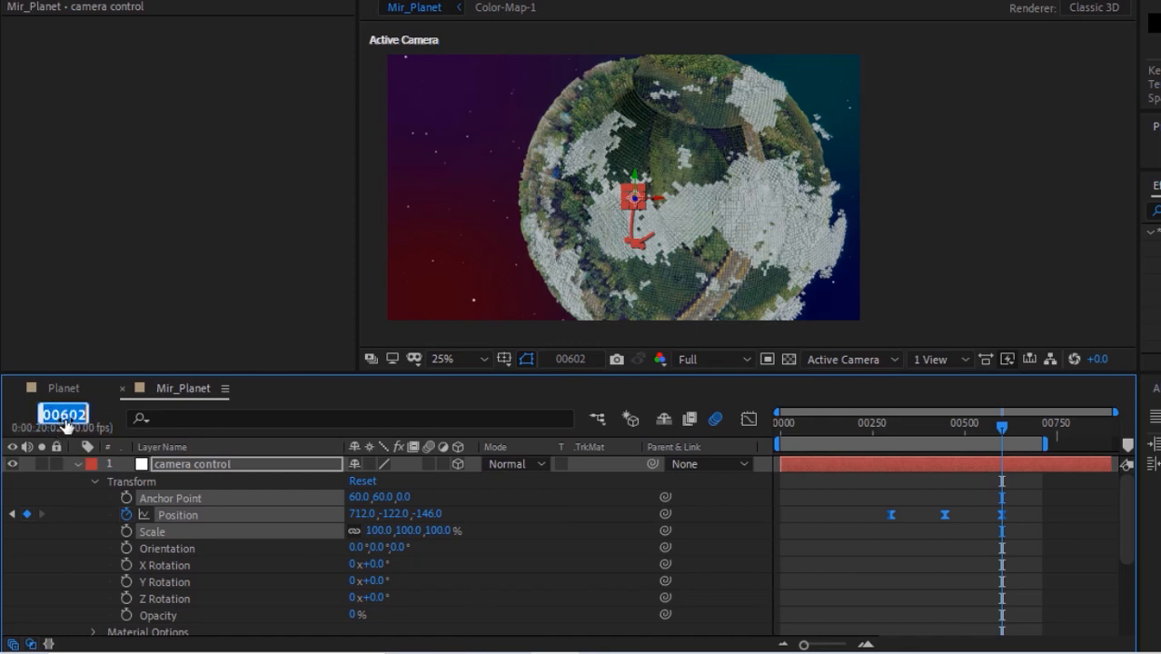
pyautogui.write('1')
pyautogui.press('Return')
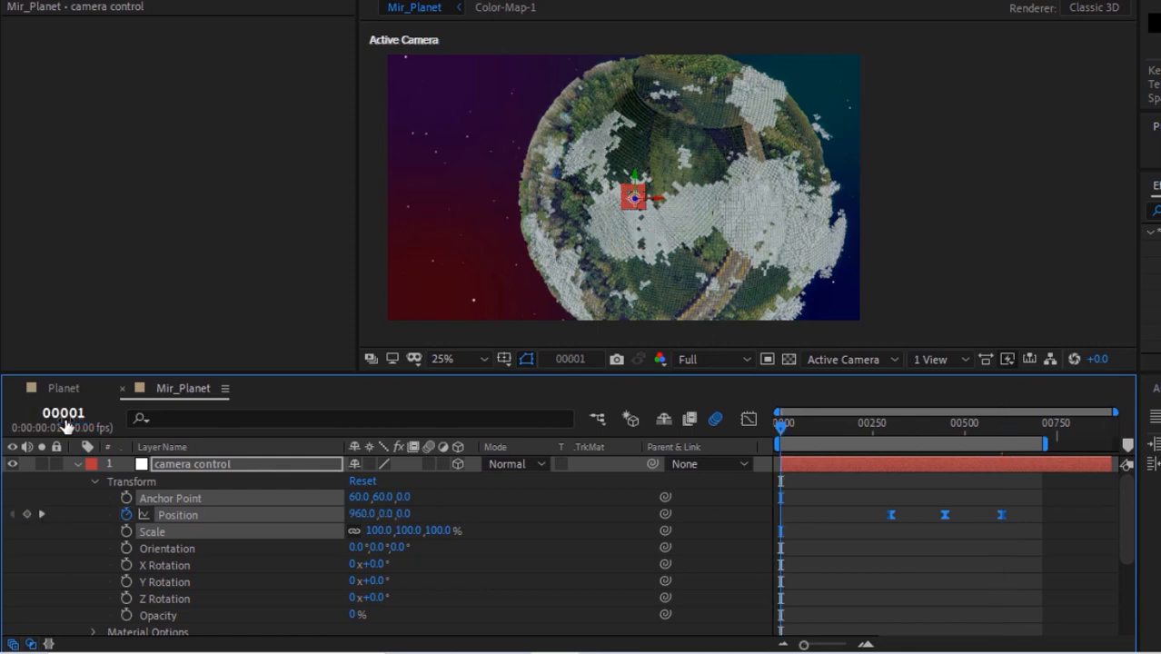
pyautogui.click(126, 564)
pyautogui.click(126, 581)
pyautogui.click(126, 597)
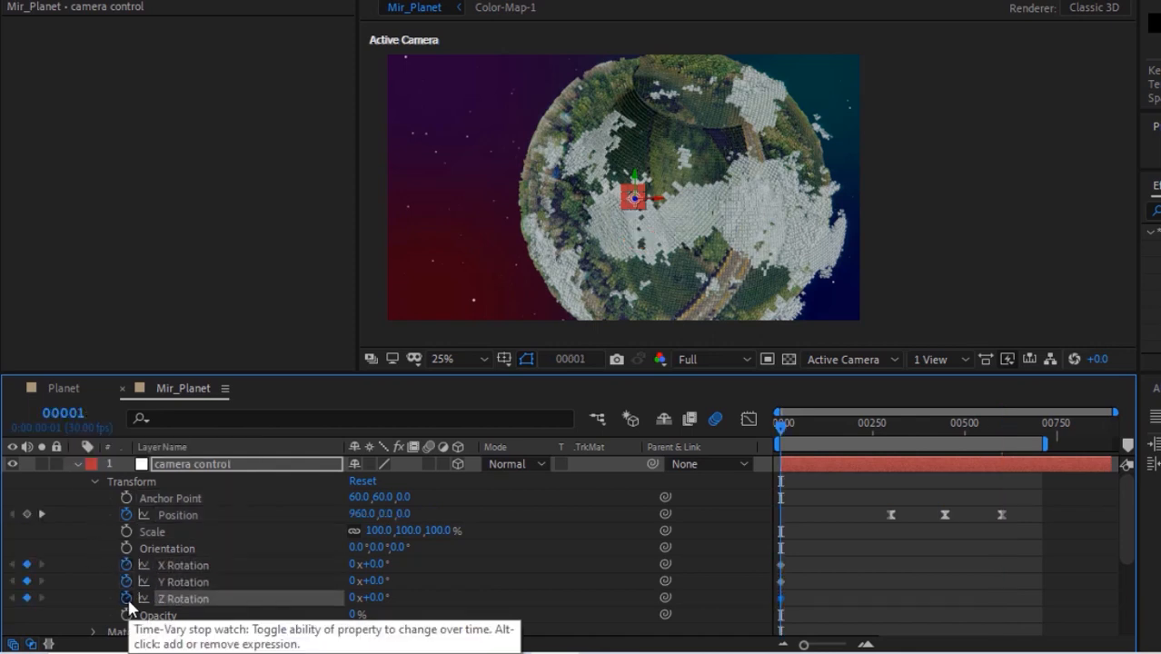
pyautogui.click(418, 567)
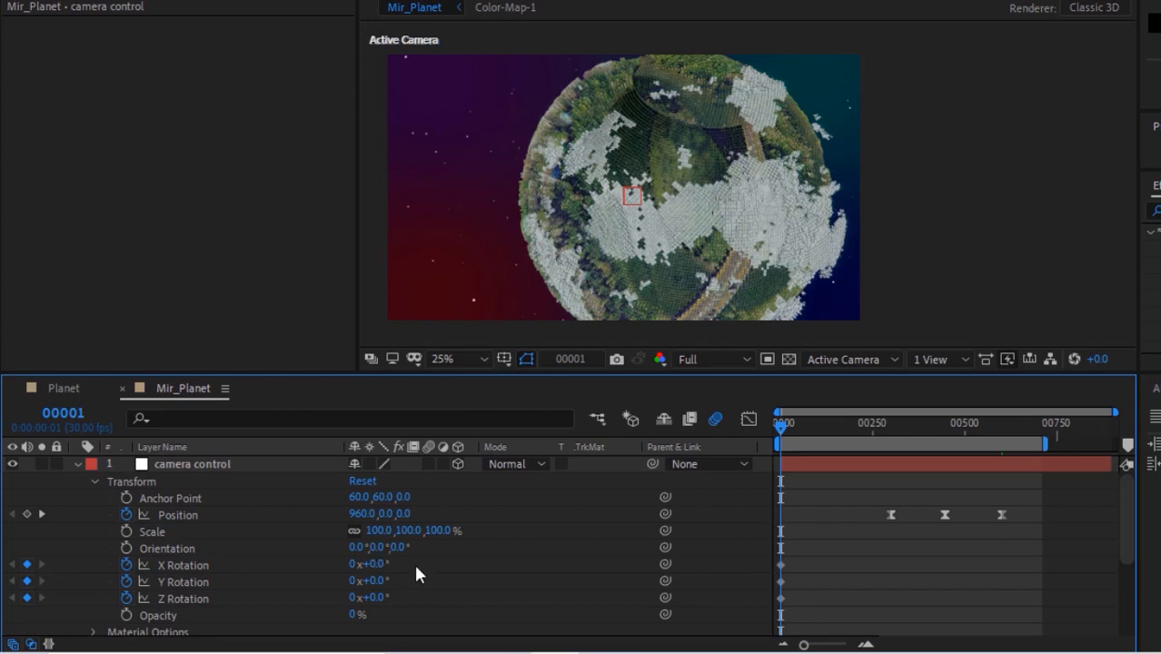
# Set the frame 1 keyframes to 45° for X Rotation and 23.5° for Y Rotation.
pyautogui.click(374, 564)
pyautogui.write('45')
pyautogui.press('Return')
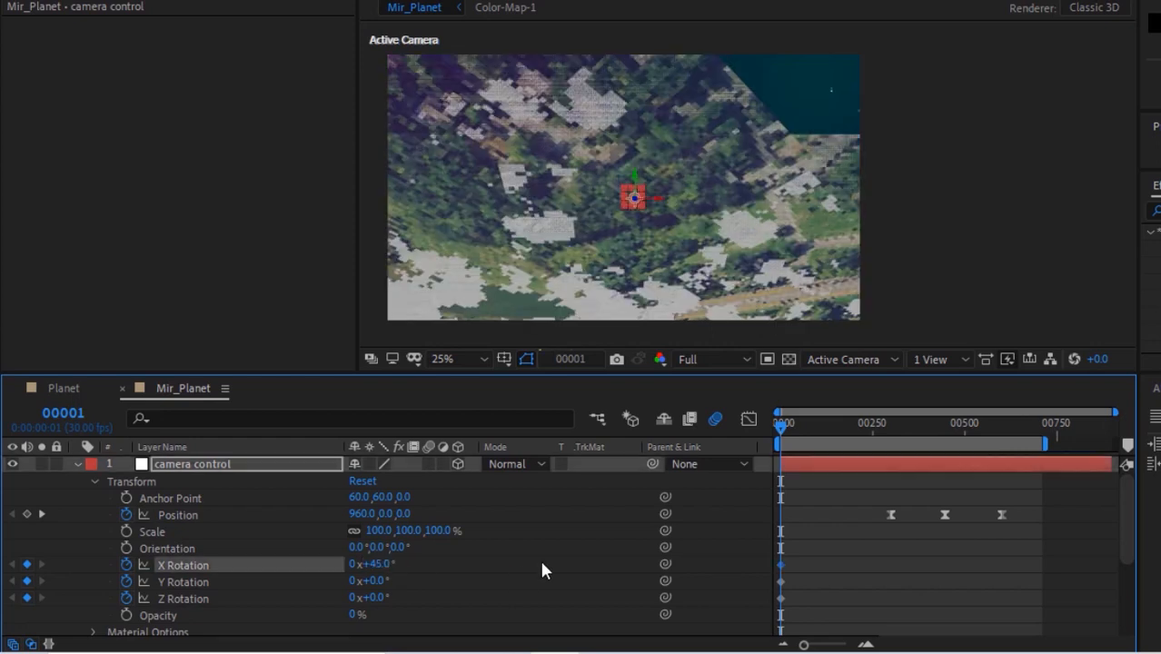
pyautogui.click(376, 581)
pyautogui.write('23.5')
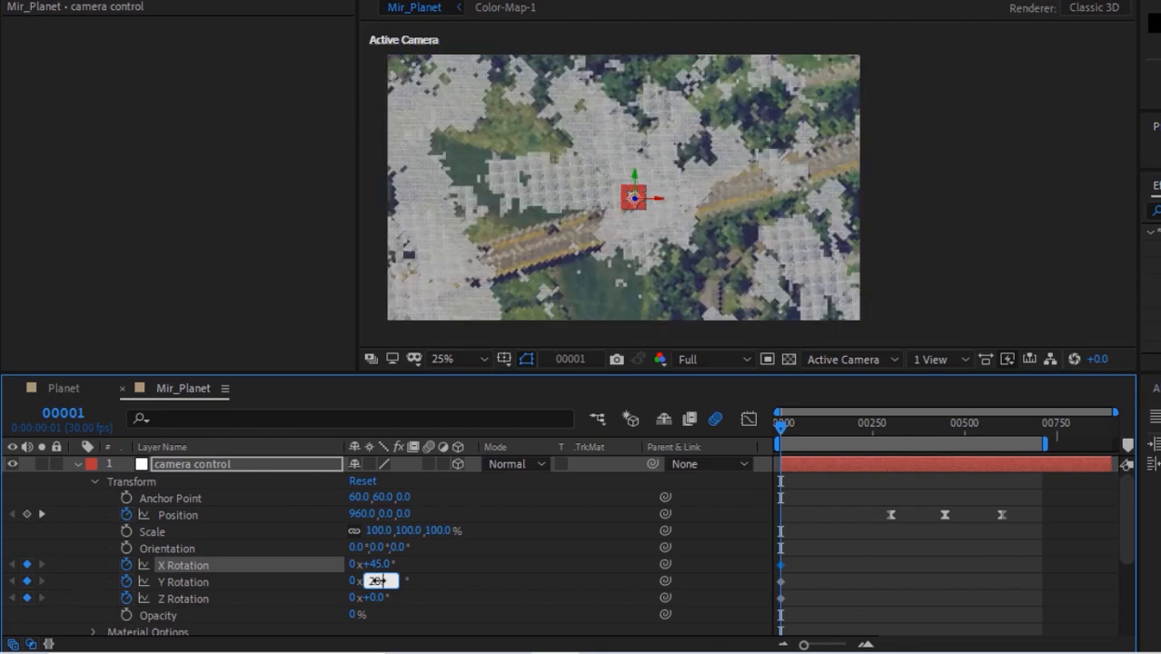
pyautogui.press('Return')
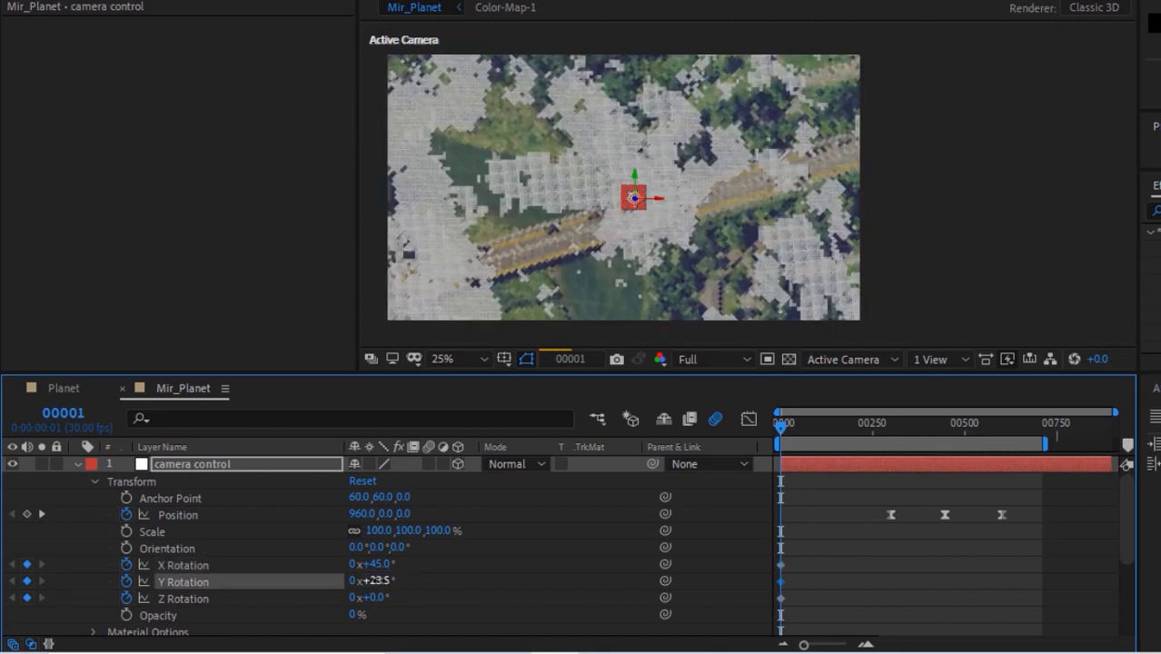
# At frame 144, keyframe X Rotation at 0°, Y Rotation at 40° and Z Rotation at 0°.
pyautogui.click(63, 414)
pyautogui.write('144')
pyautogui.press('Return')
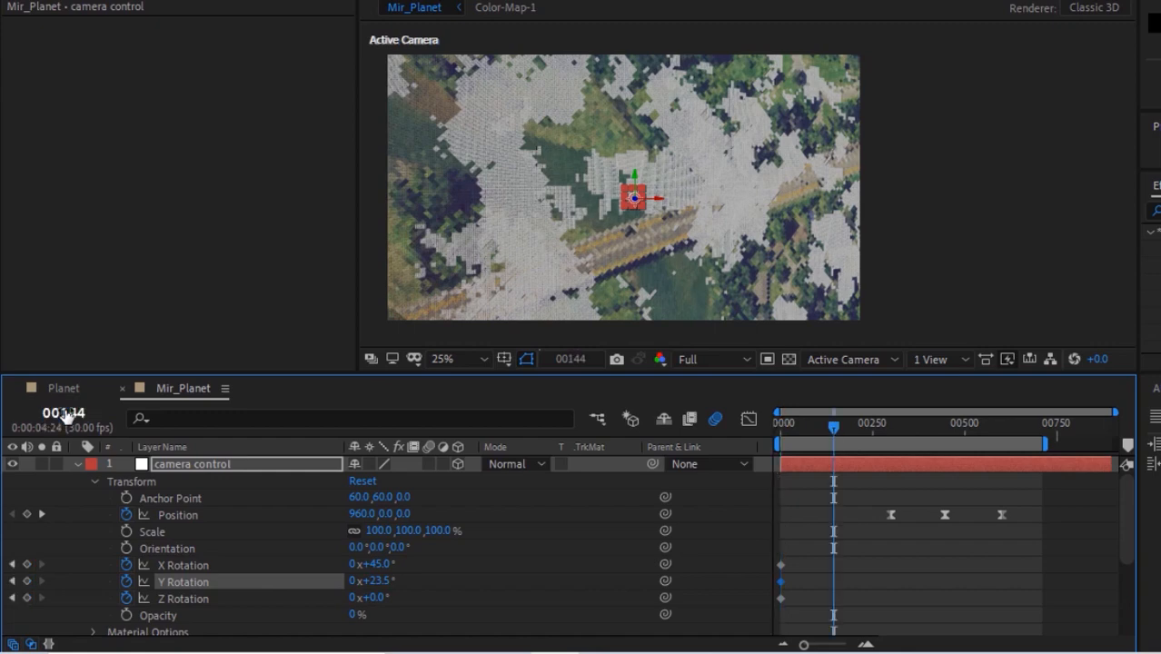
pyautogui.click(383, 565)
pyautogui.write('0')
pyautogui.press('Tab')
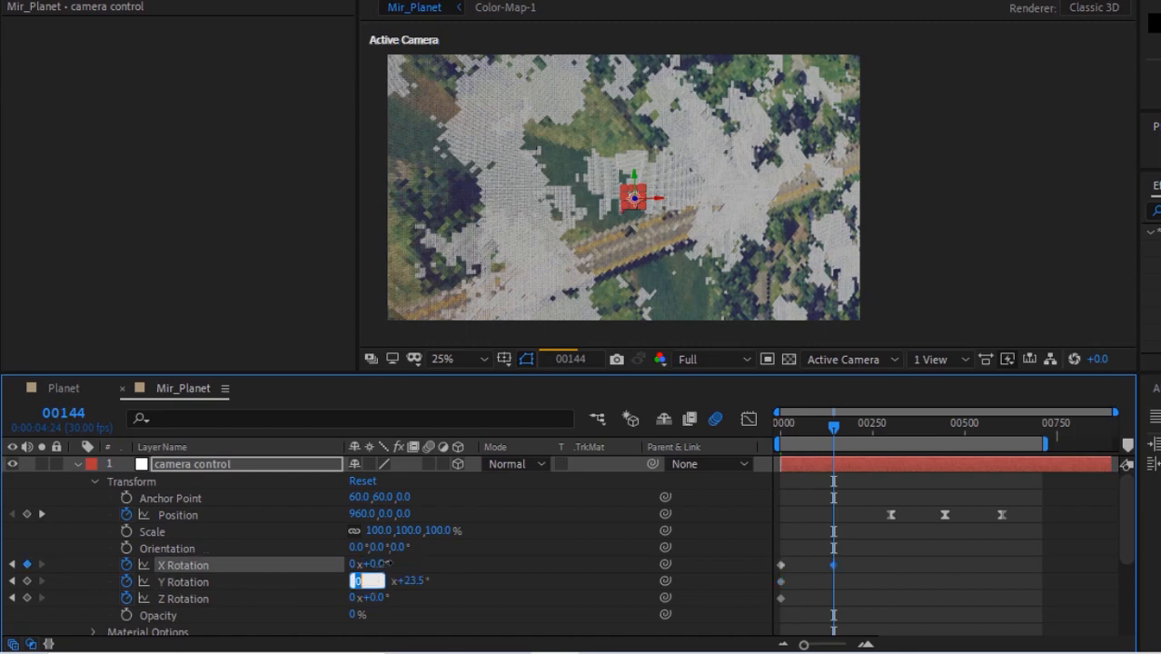
pyautogui.press('Tab')
pyautogui.write('40')
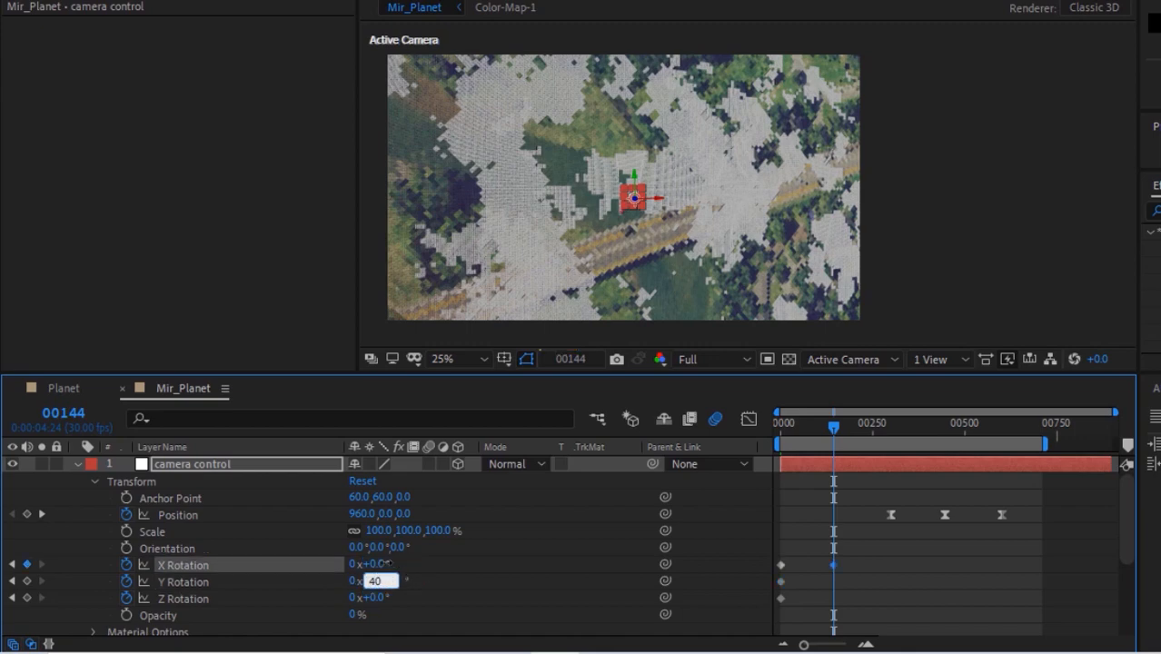
pyautogui.press('Tab')
pyautogui.press('Tab')
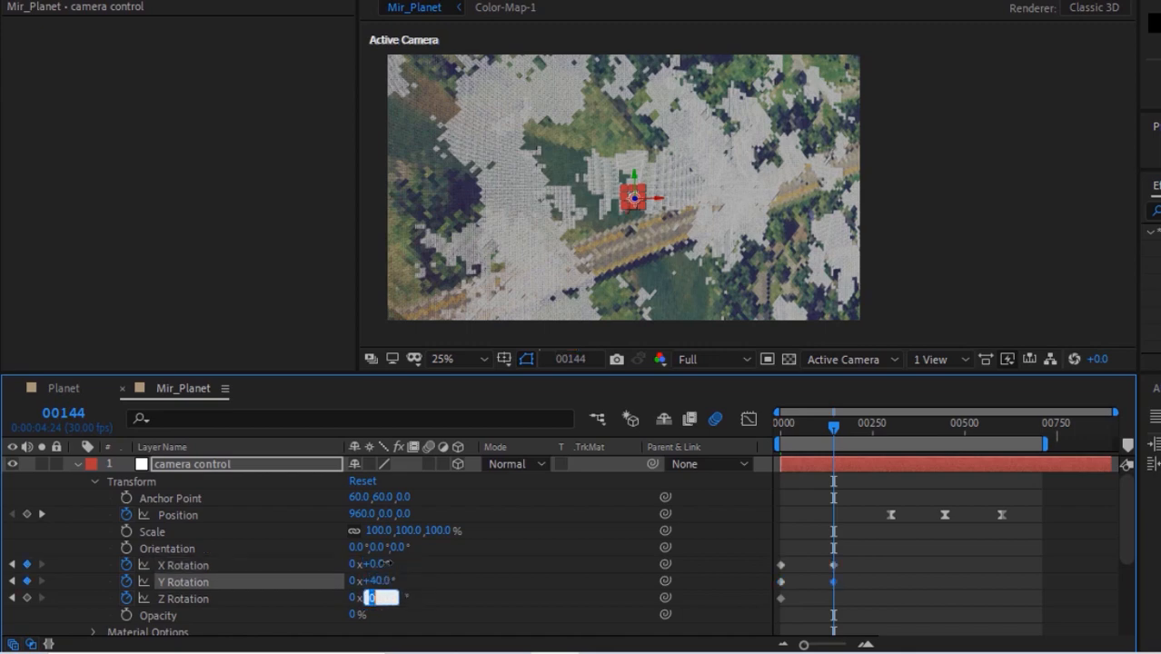
pyautogui.click(27, 598)
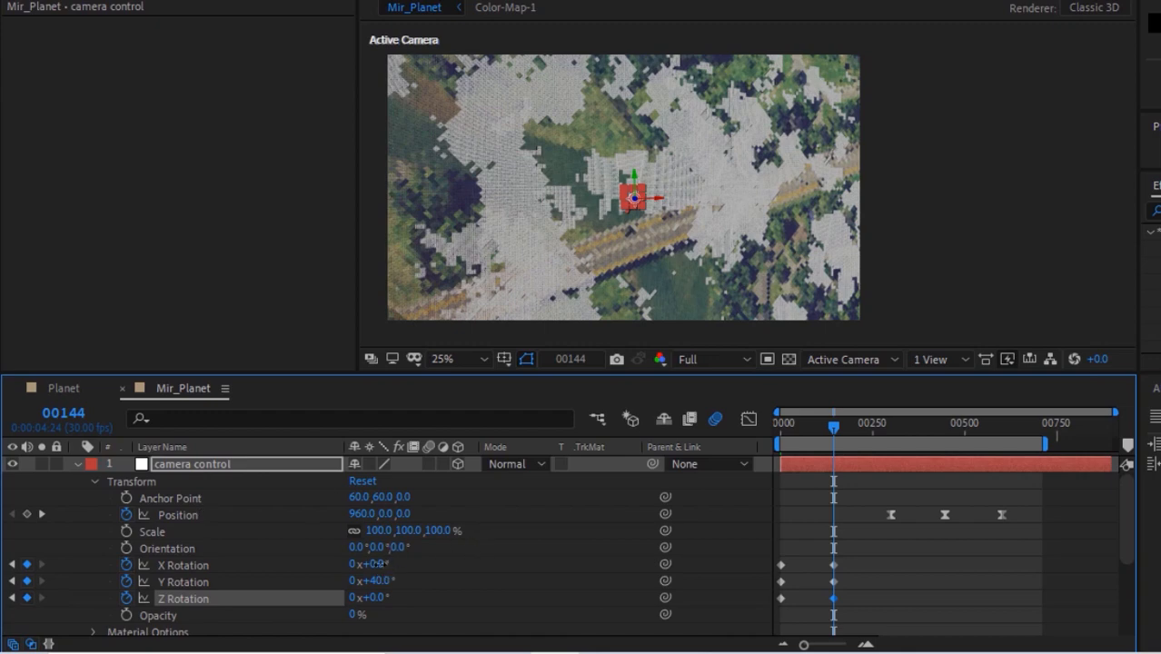
pyautogui.click(374, 564)
# At frame 298, keyframe X Rotation at 27°, Y Rotation at -34° and Z Rotation at 43°.
pyautogui.click(66, 414)
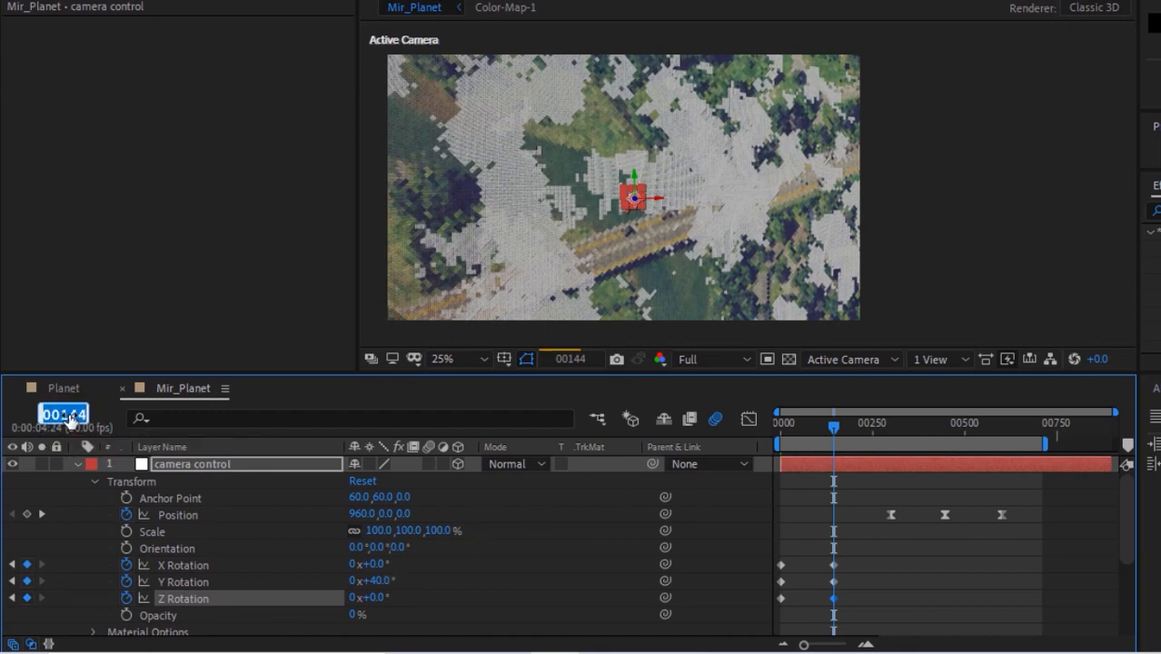
pyautogui.write('298')
pyautogui.press('Return')
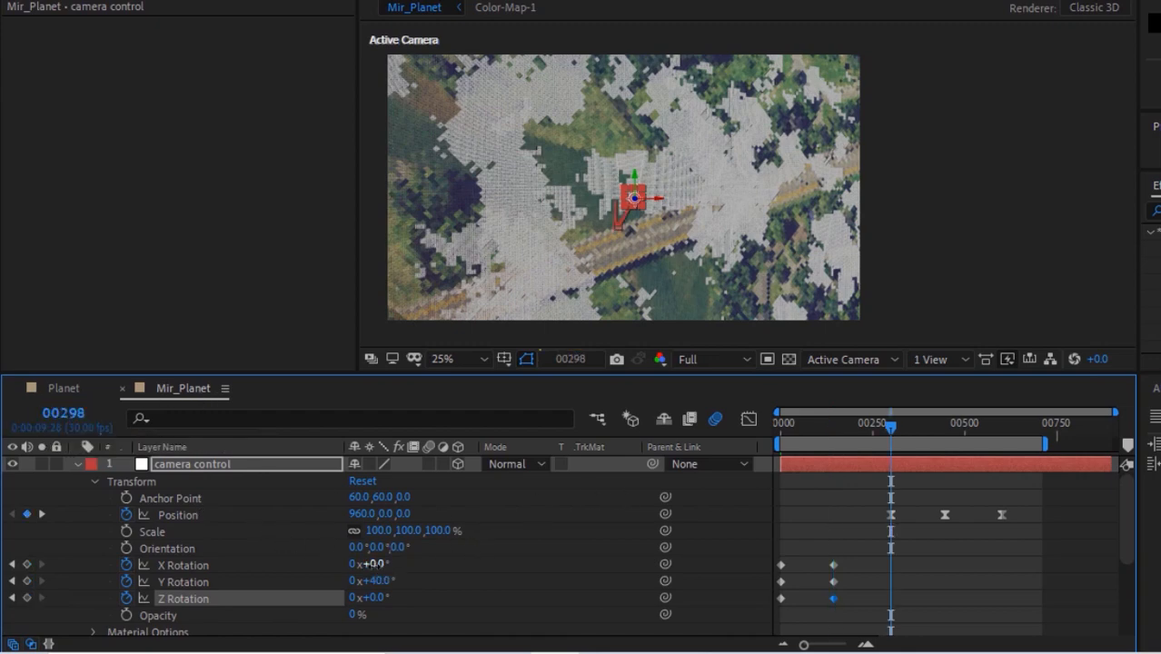
pyautogui.click(374, 564)
pyautogui.write('27')
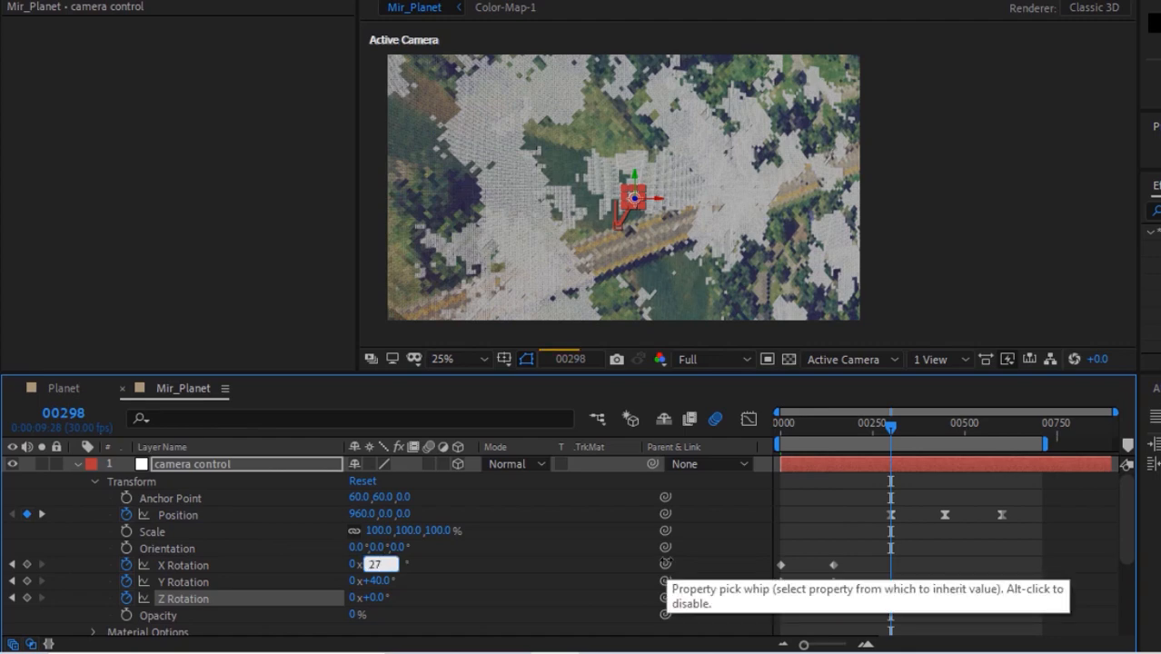
pyautogui.press('Tab')
pyautogui.write('-3')
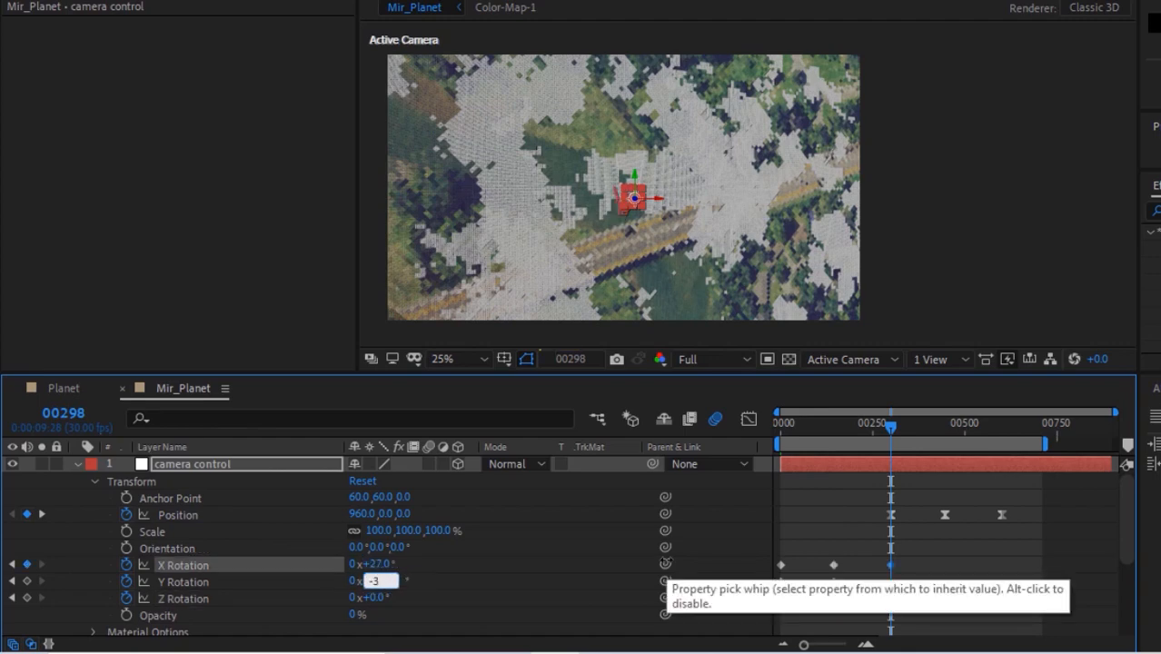
pyautogui.write('4')
pyautogui.press('Tab')
pyautogui.write('43')
pyautogui.press('Return')
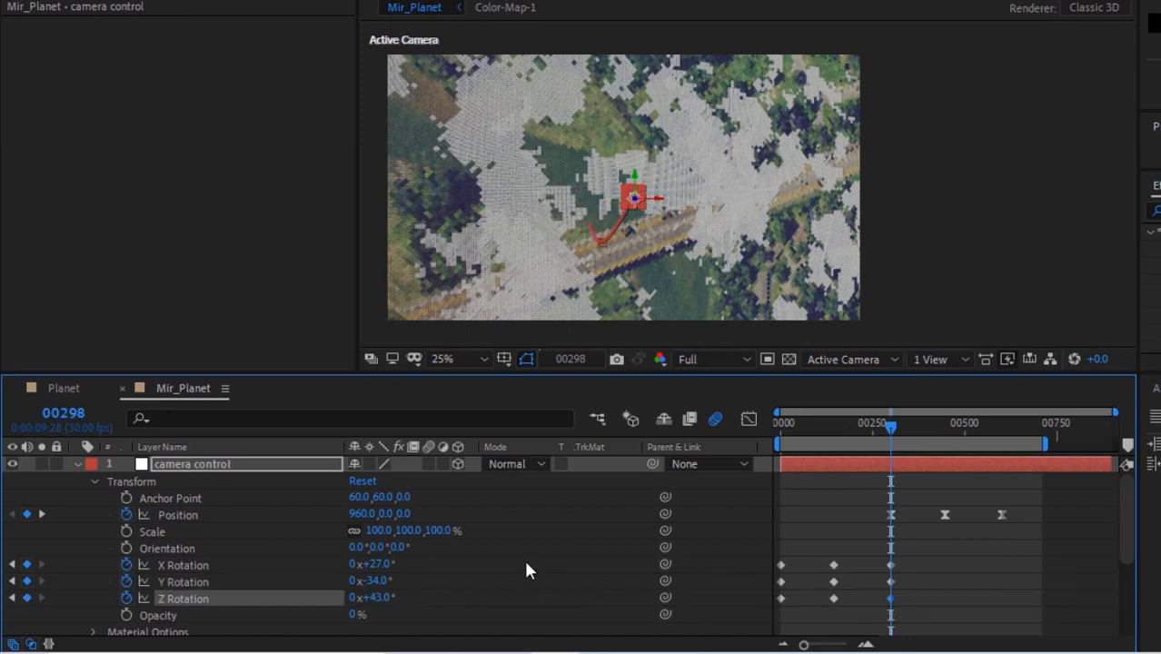
# At frame 445, keyframe X Rotation at 10°, Y Rotation at 0° and Z Rotation at -20°.
pyautogui.click(62, 415)
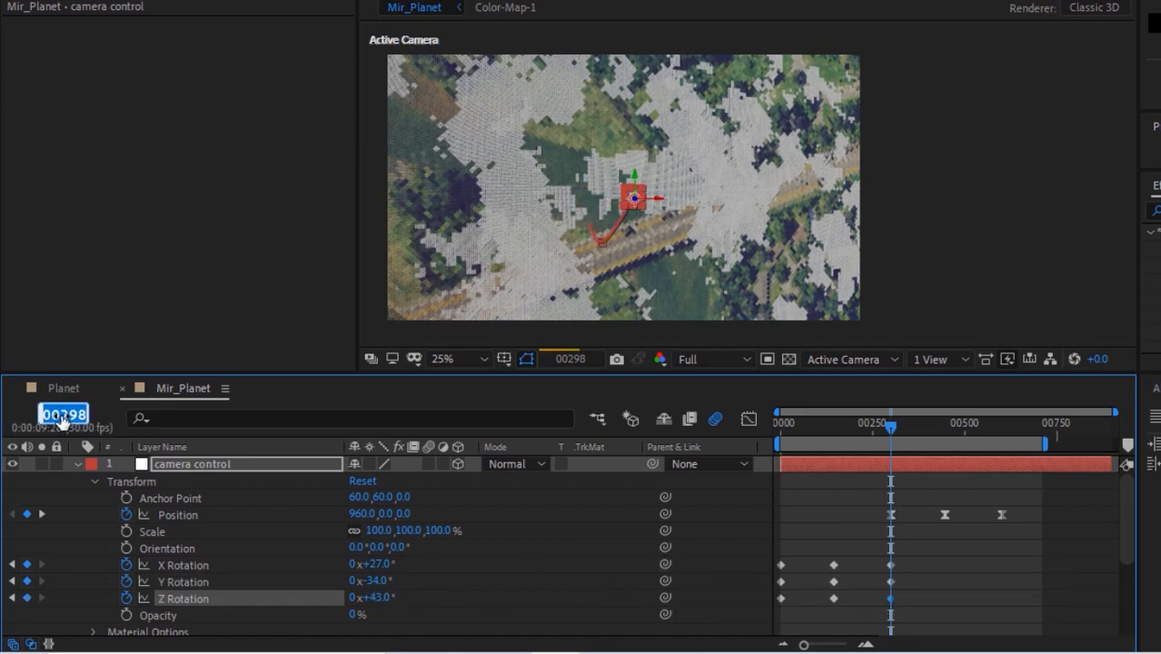
pyautogui.write('445')
pyautogui.press('Return')
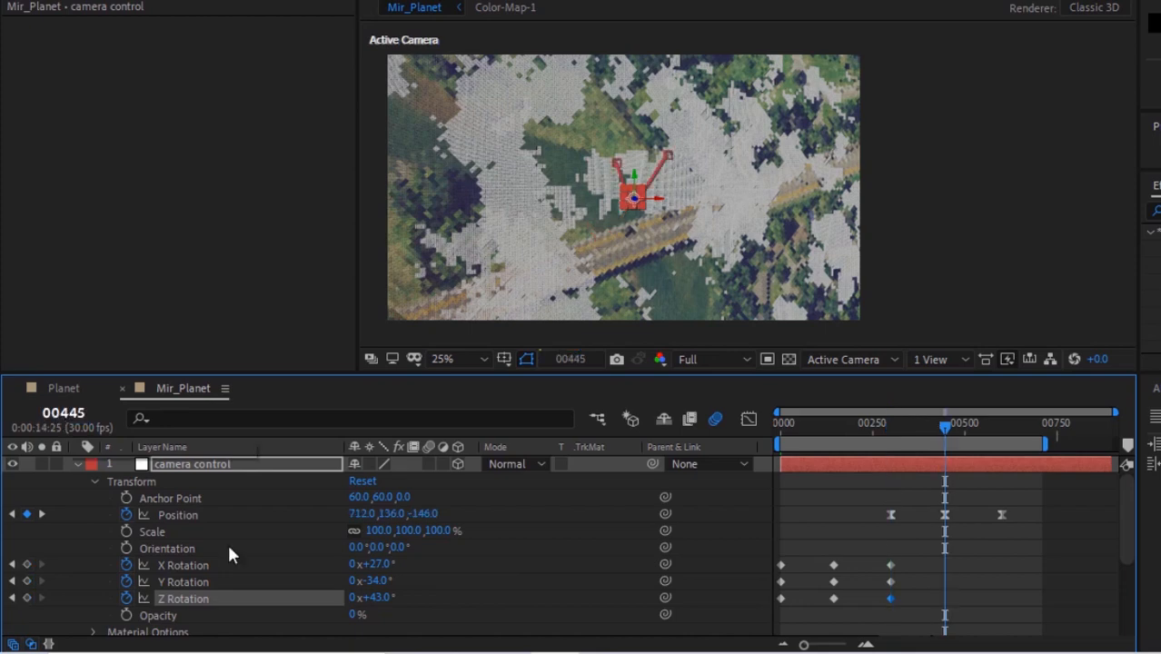
pyautogui.click(377, 564)
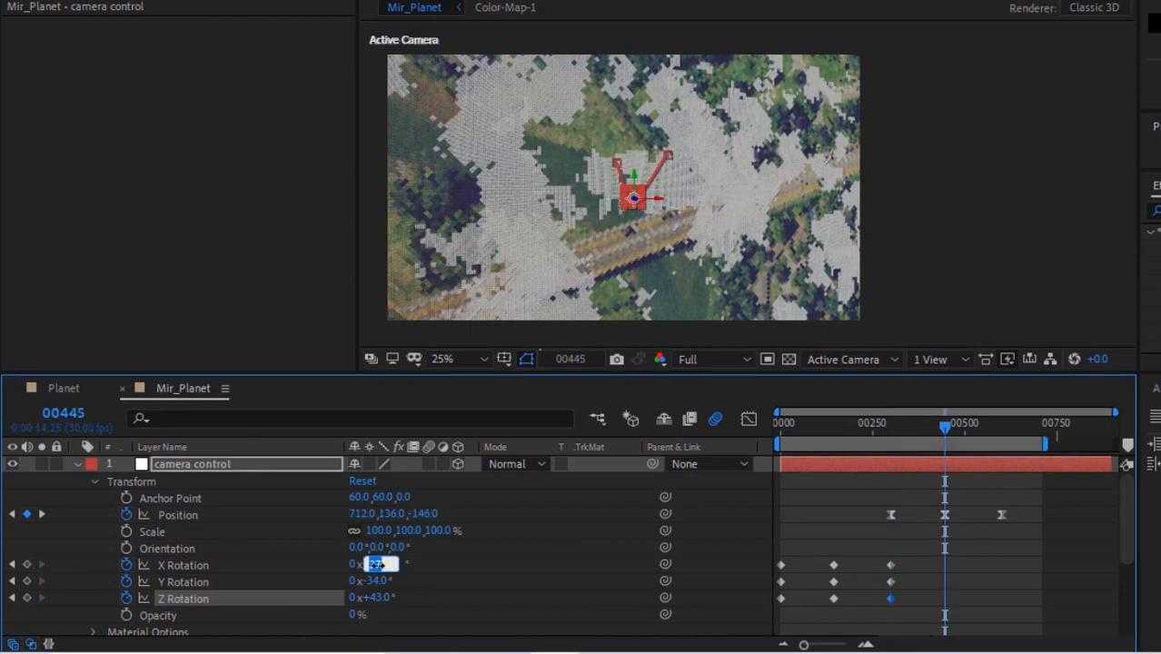
pyautogui.write('10')
pyautogui.press('Tab')
pyautogui.write('0')
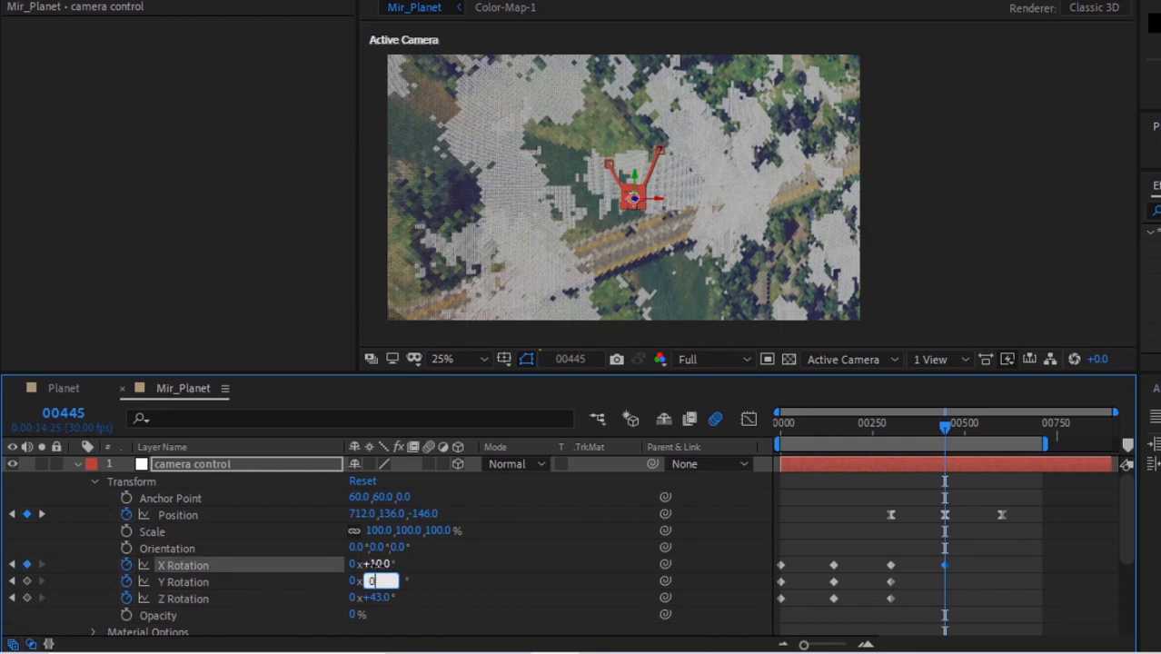
pyautogui.press('Tab')
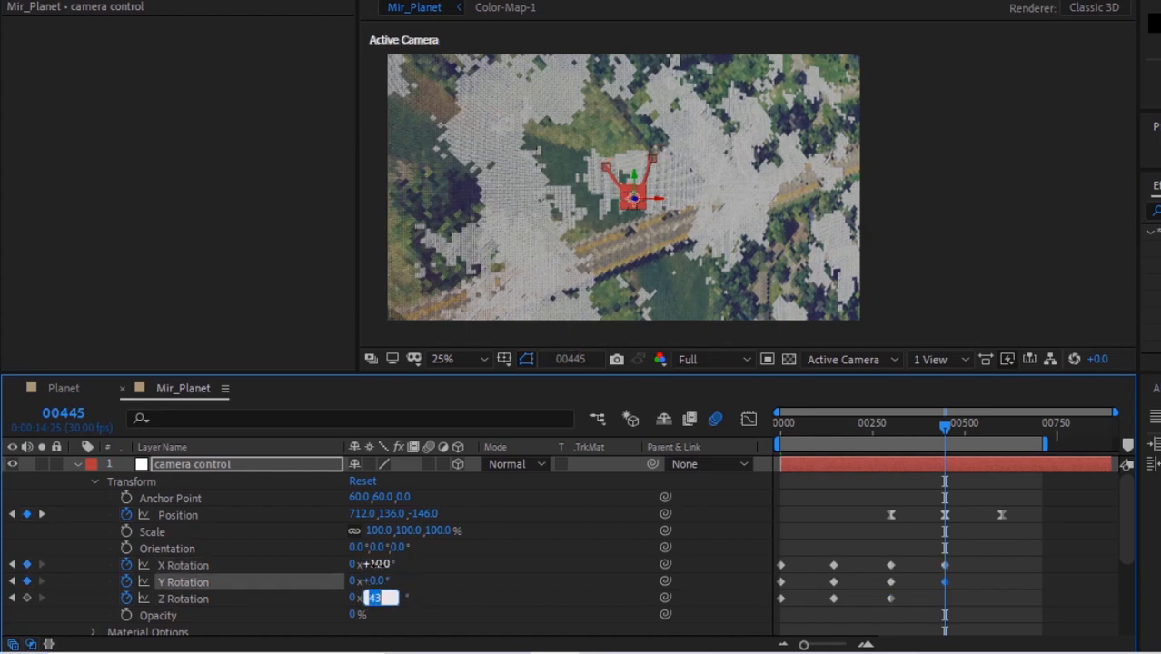
pyautogui.write('-20')
pyautogui.press('Return')
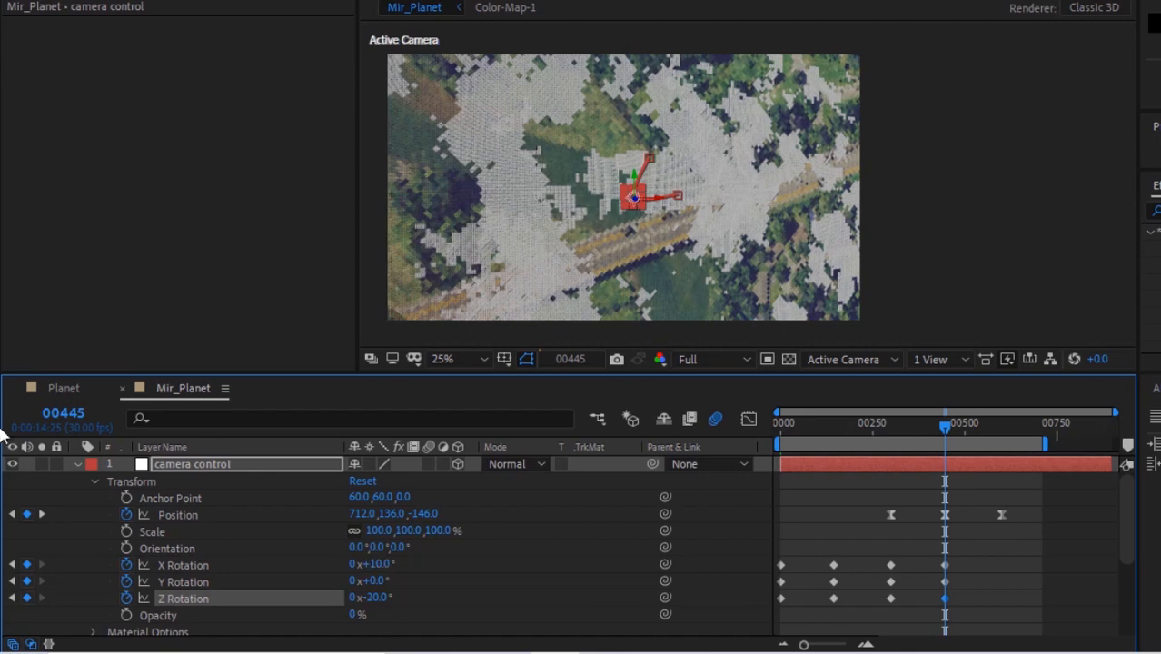
# At frame 602, keyframe the camera control's Y Rotation at 40° and Z Rotation at 0°.
pyautogui.click(65, 413)
pyautogui.write('602')
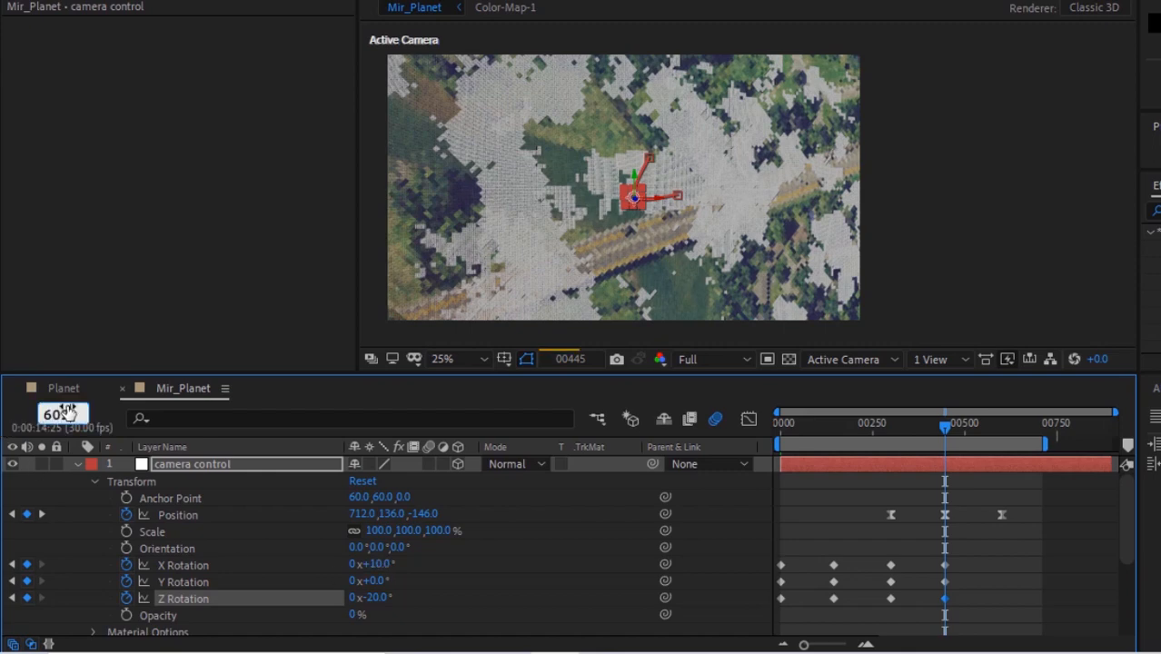
pyautogui.press('Return')
pyautogui.click(376, 564)
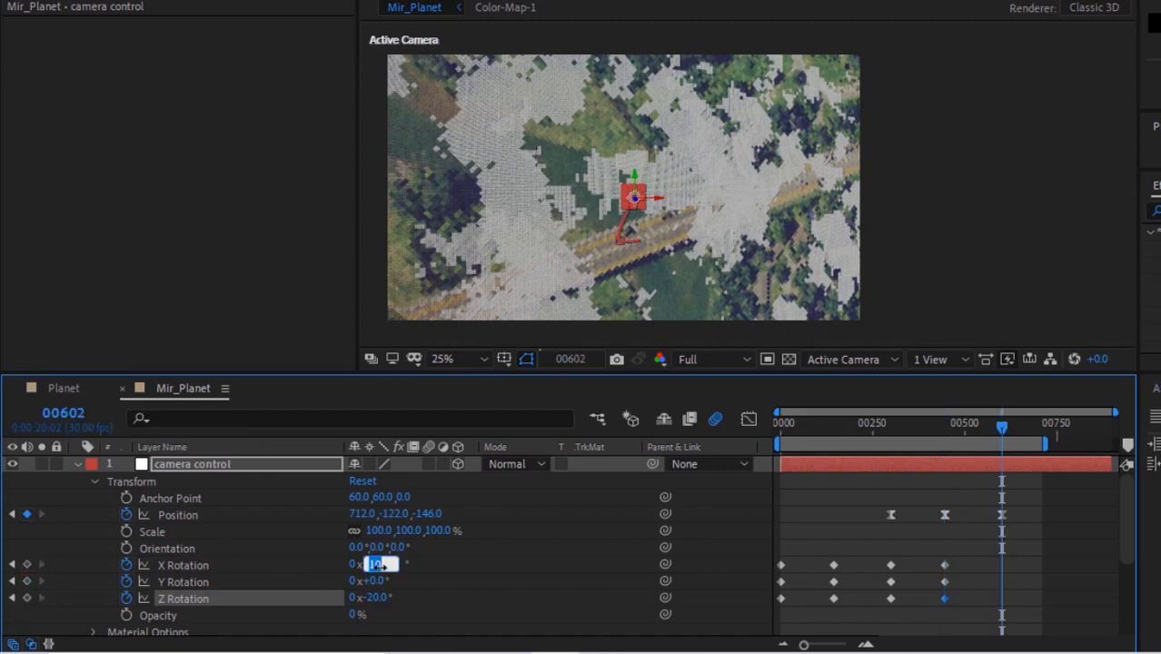
pyautogui.press('Tab')
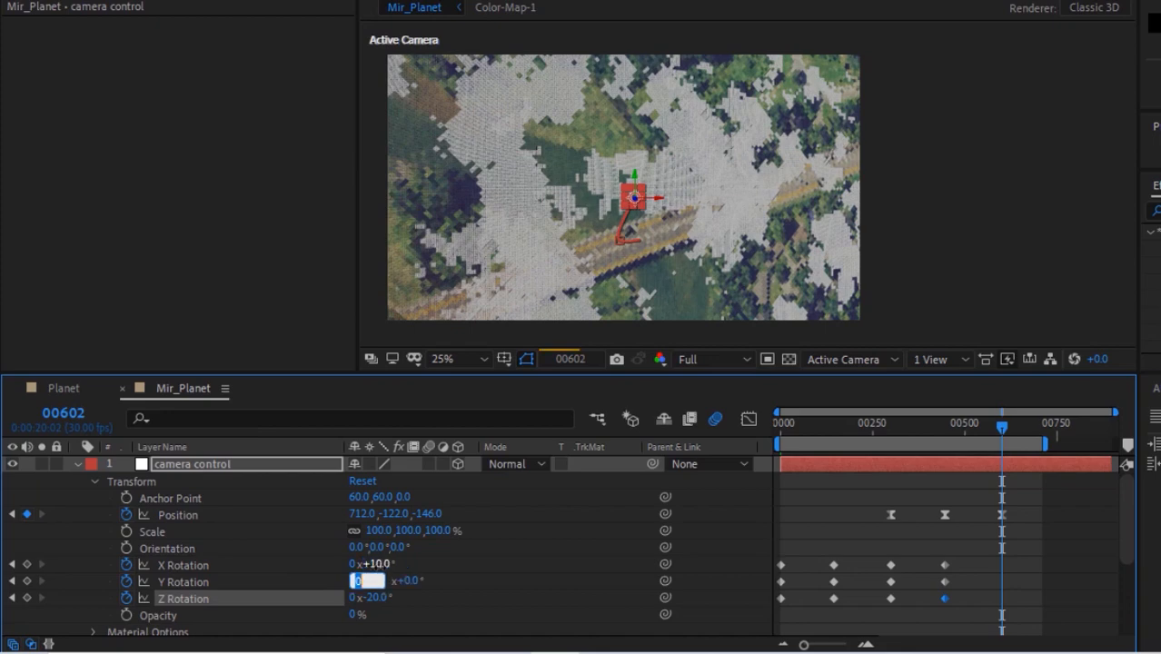
pyautogui.press('Tab')
pyautogui.write('40')
pyautogui.press('Tab')
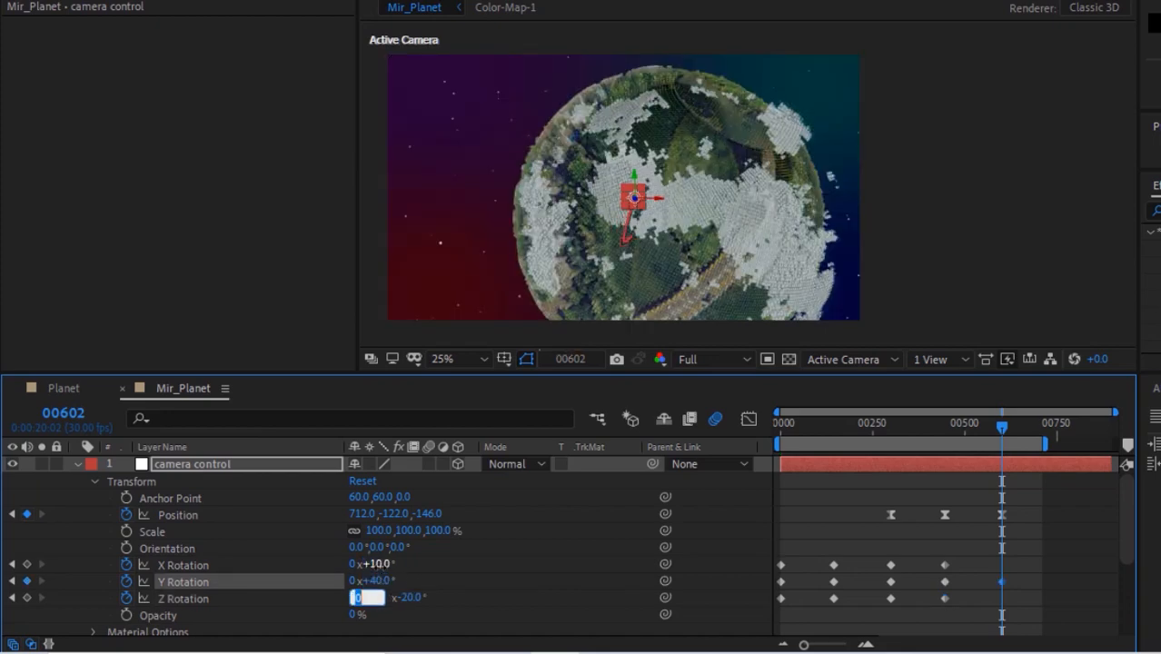
pyautogui.press('Tab')
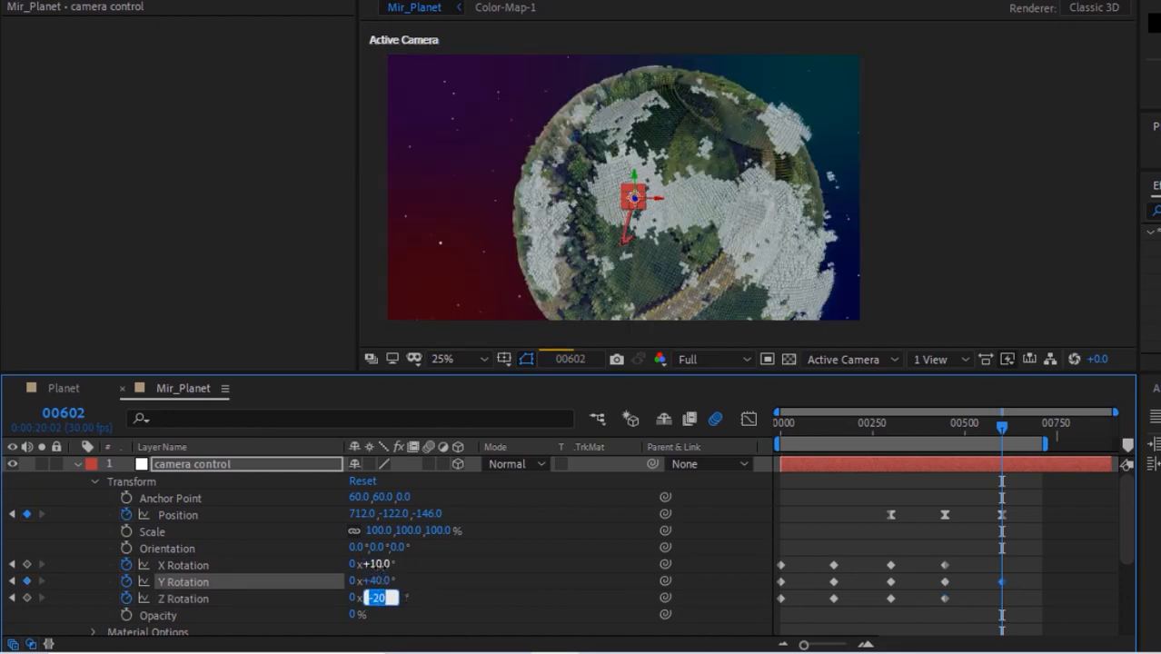
pyautogui.write('0')
pyautogui.press('Return')
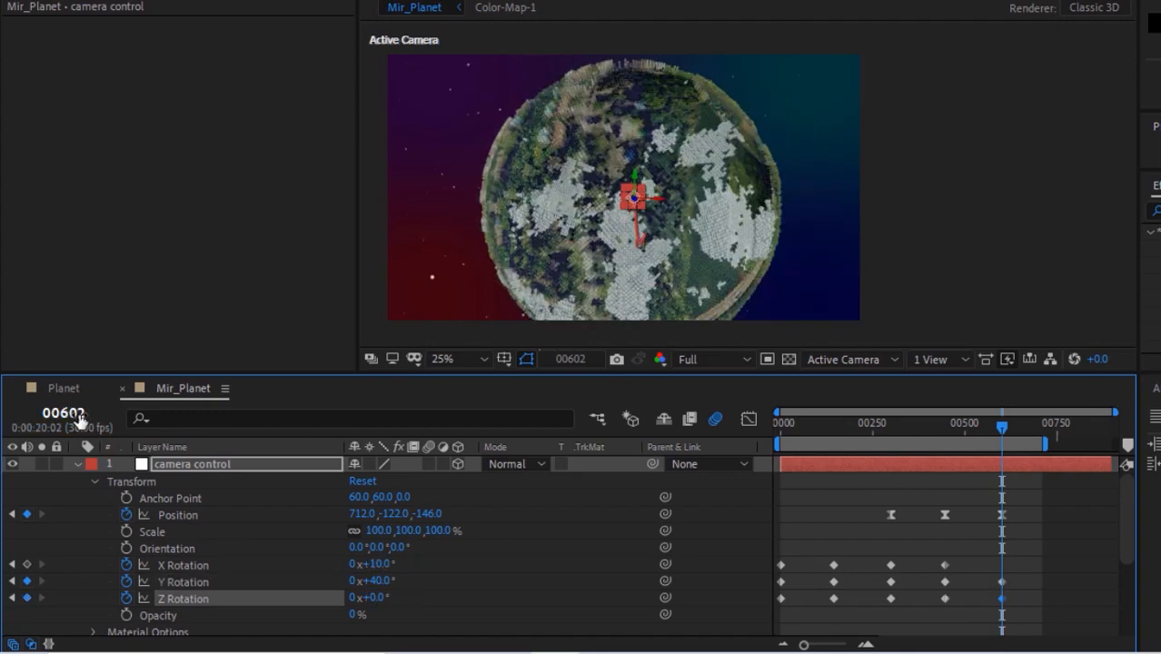
# At frame 701, keyframe the camera control's Y Rotation at 0°.
pyautogui.click(80, 416)
pyautogui.write('701')
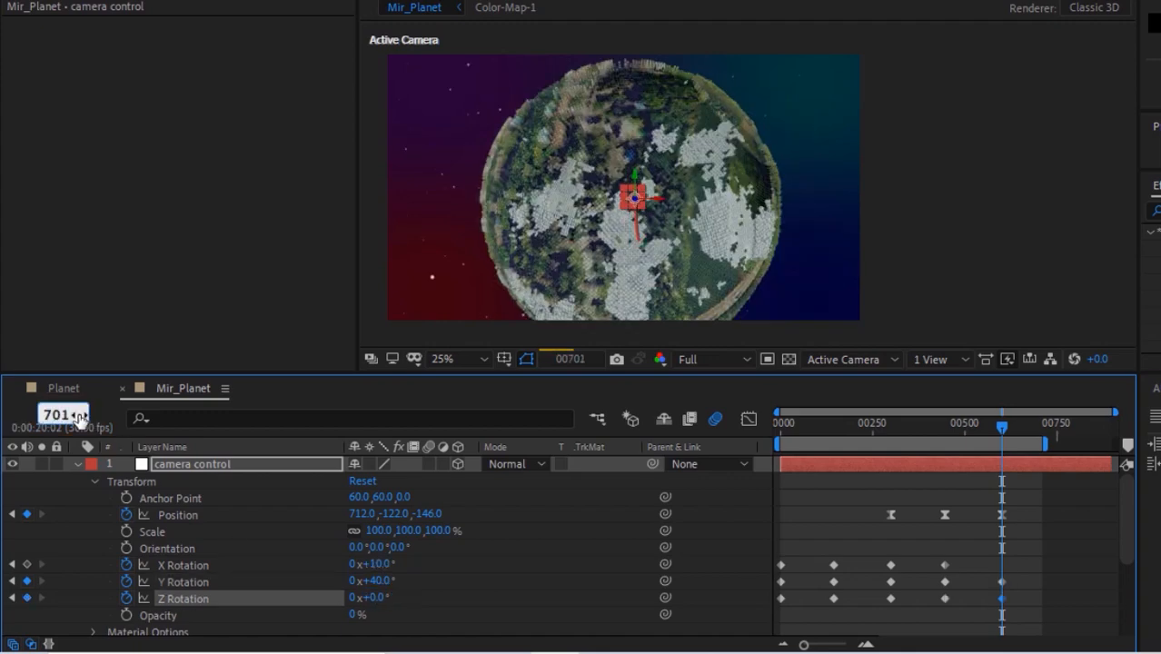
pyautogui.press('Return')
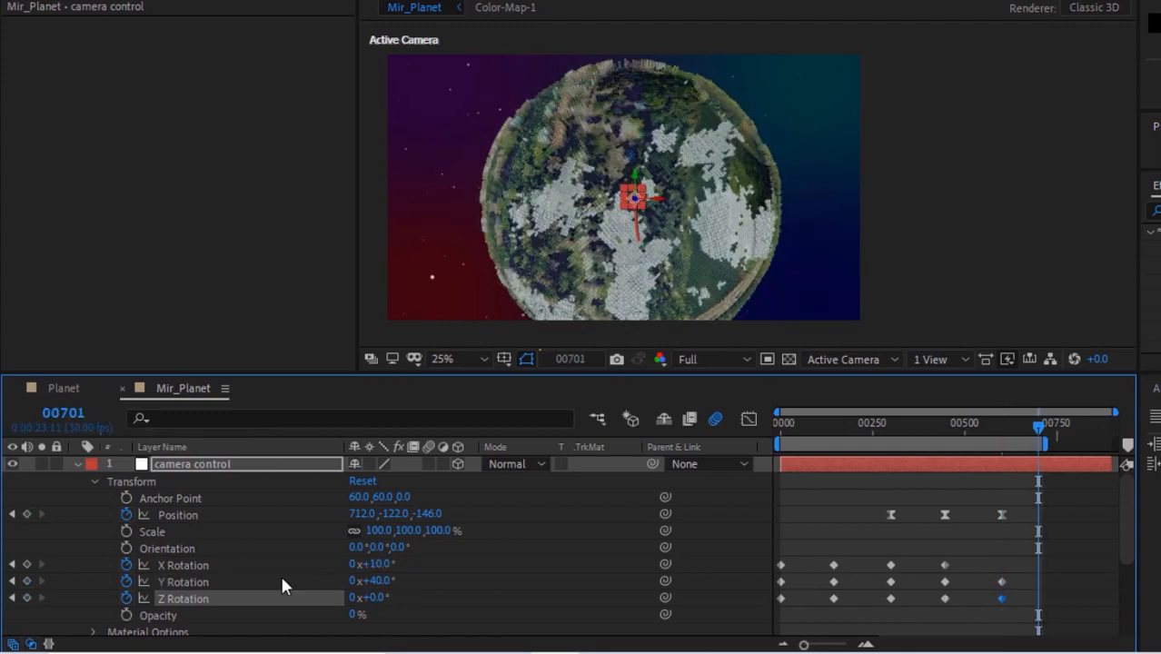
pyautogui.click(379, 581)
pyautogui.write('0')
pyautogui.press('Return')
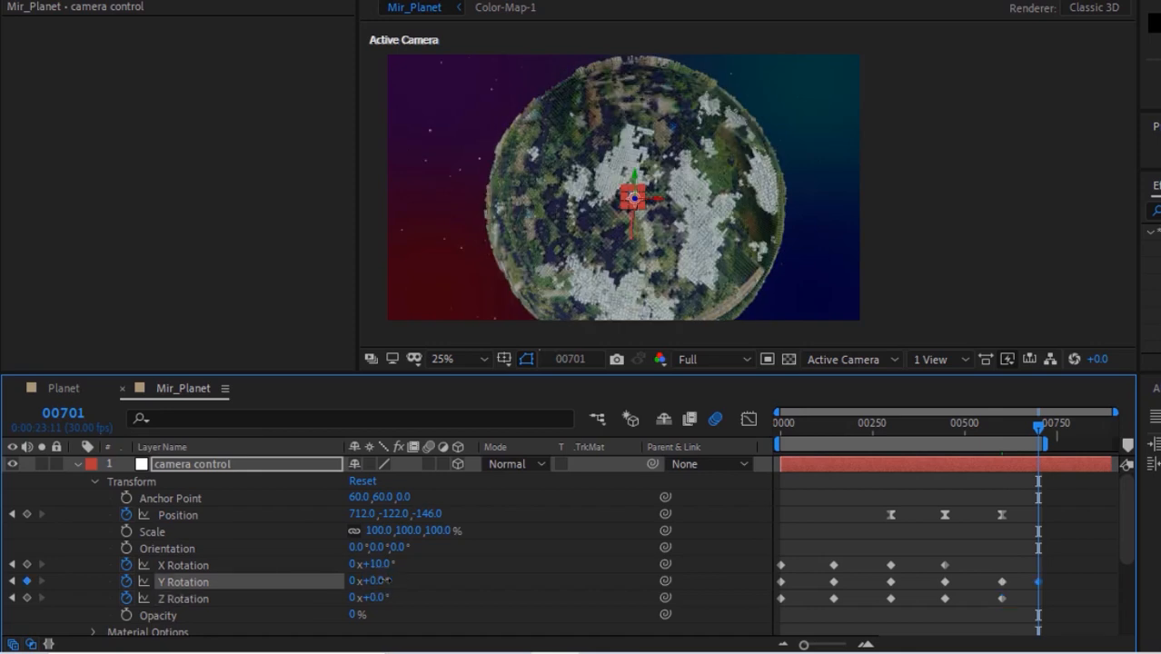
# Apply Easy Ease to all X, Y and Z Rotation keyframes of the camera control layer and collapse its properties.
pyautogui.moveTo(1059, 614); pyautogui.dragTo(777, 562)
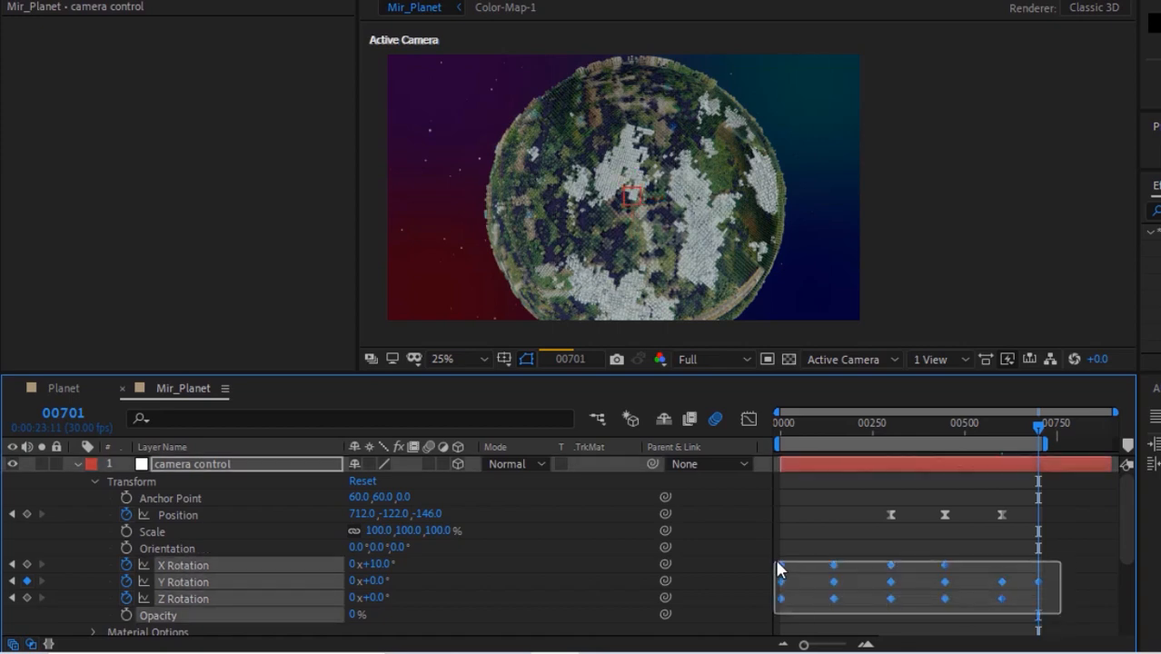
pyautogui.rightClick(777, 563)
pyautogui.moveTo(908, 550)
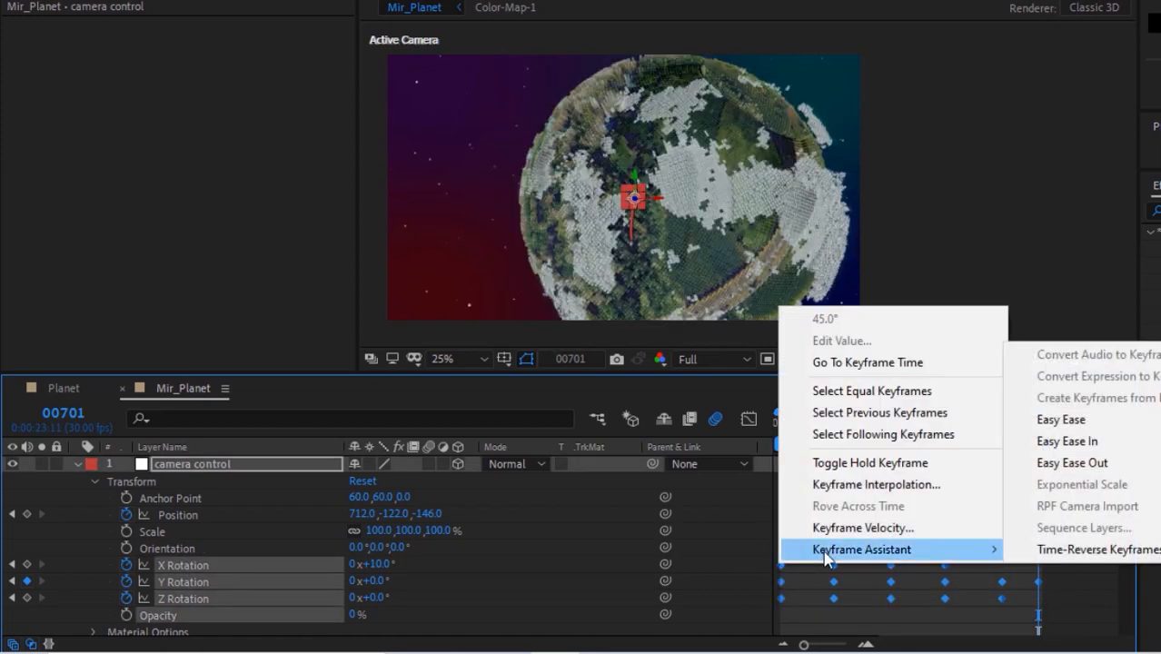
pyautogui.click(1053, 420)
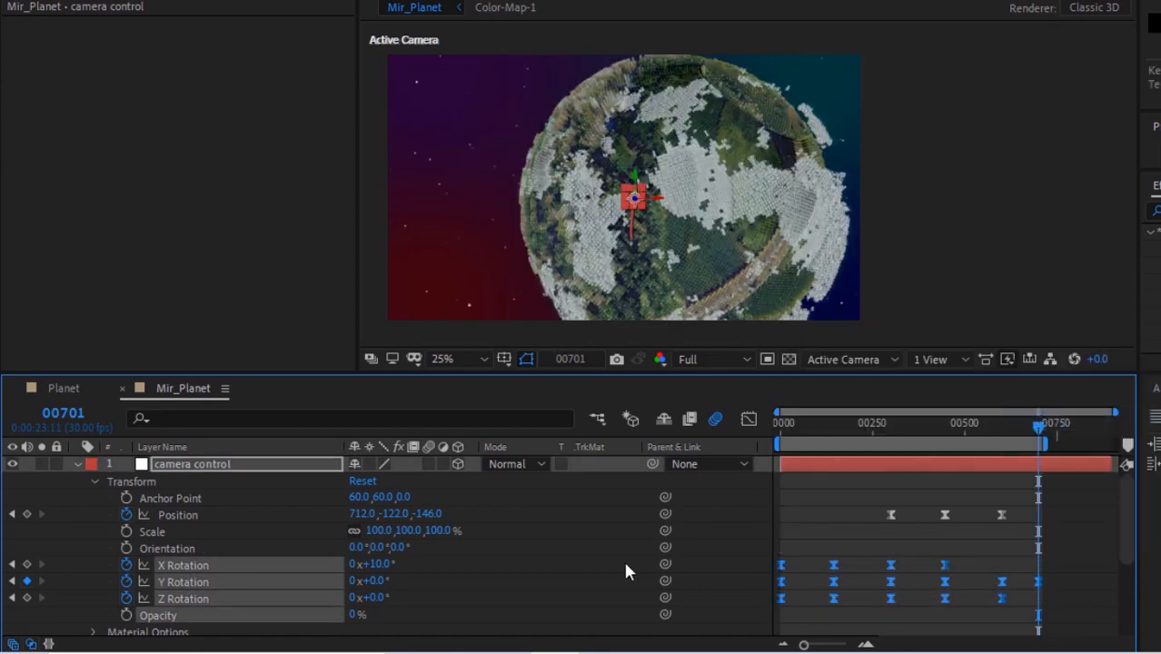
pyautogui.click(77, 463)
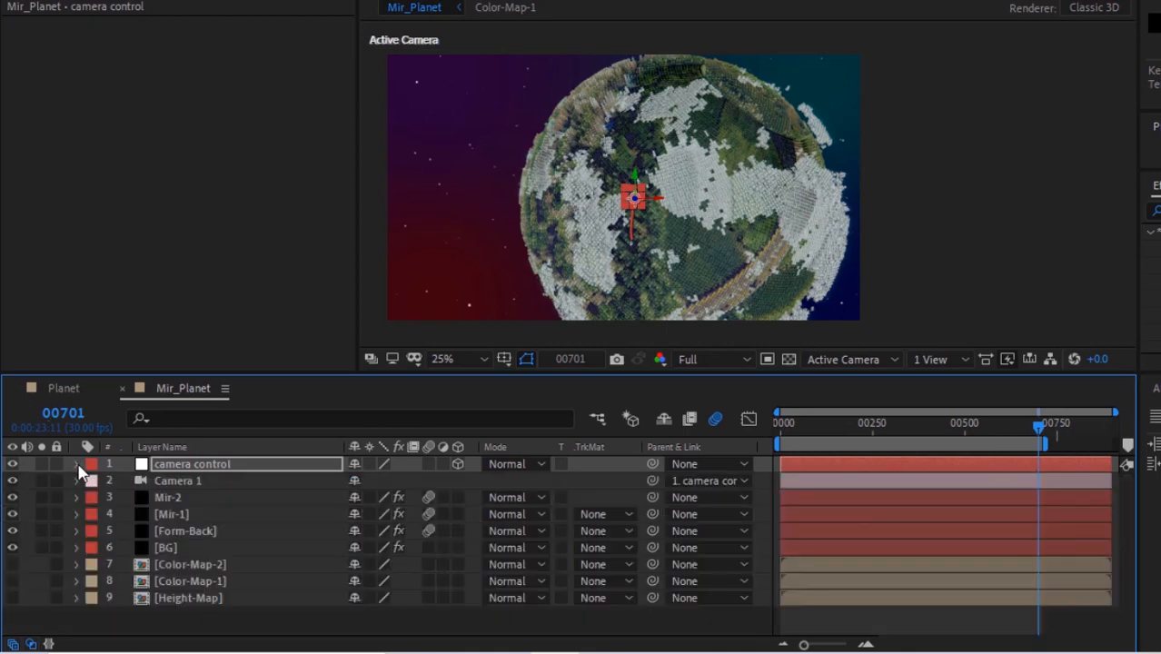
# Set Camera 1's Point of Interest to 60, 60, 0.
pyautogui.click(77, 481)
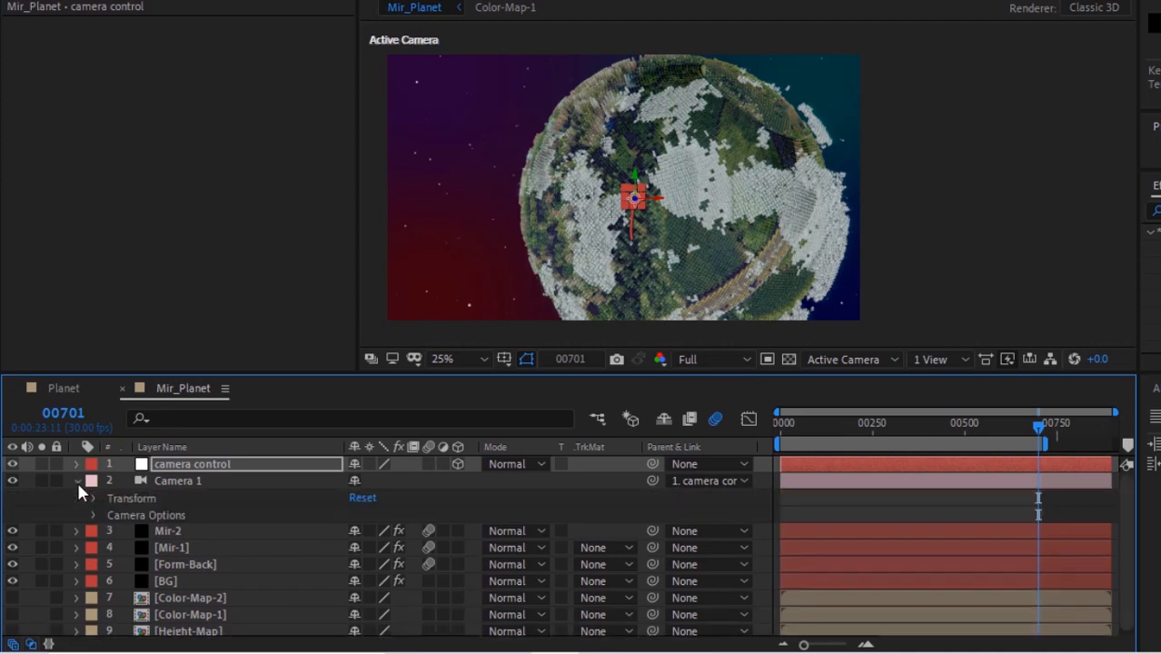
pyautogui.click(93, 499)
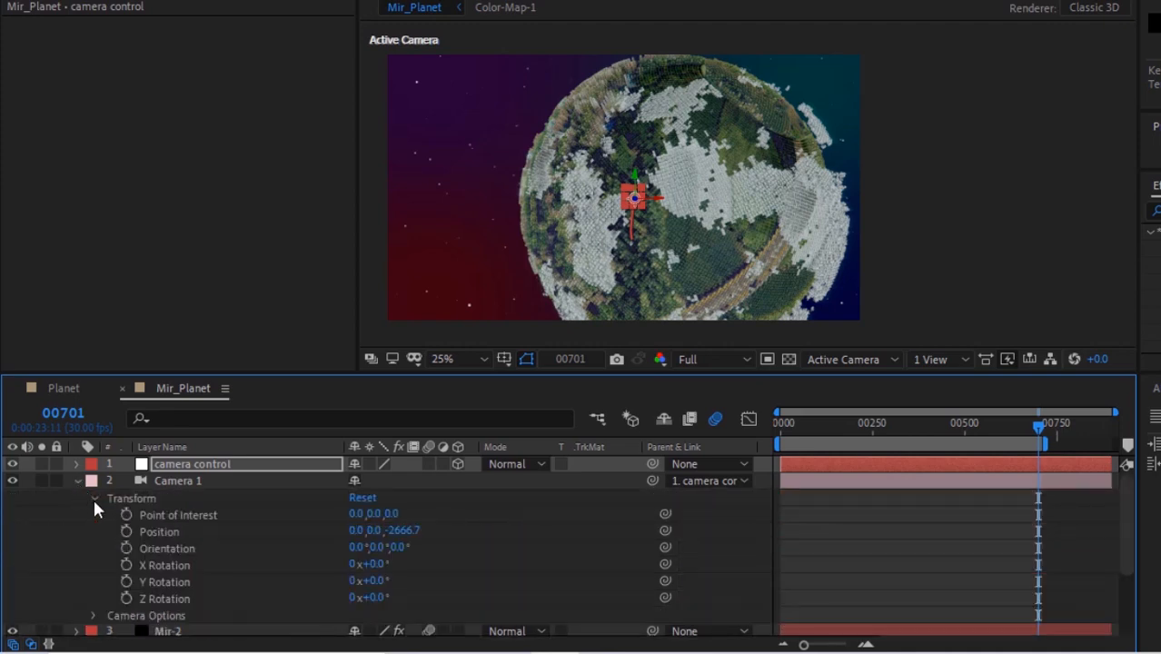
pyautogui.click(355, 514)
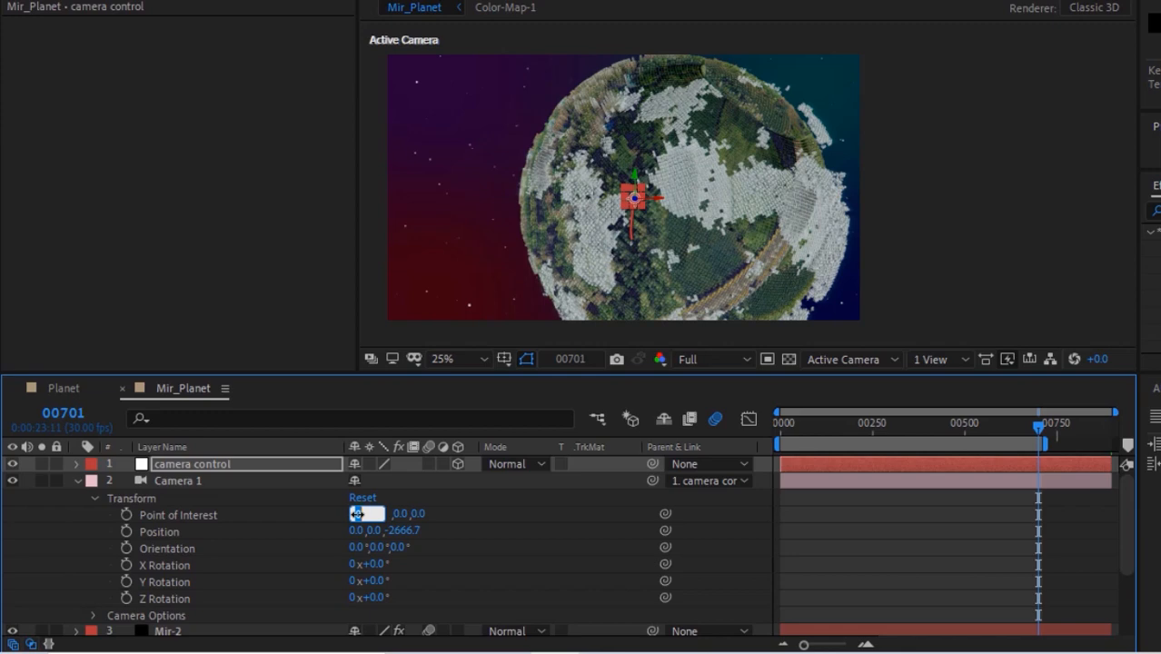
pyautogui.write('60')
pyautogui.press('Tab')
pyautogui.write('60')
pyautogui.press('Return')
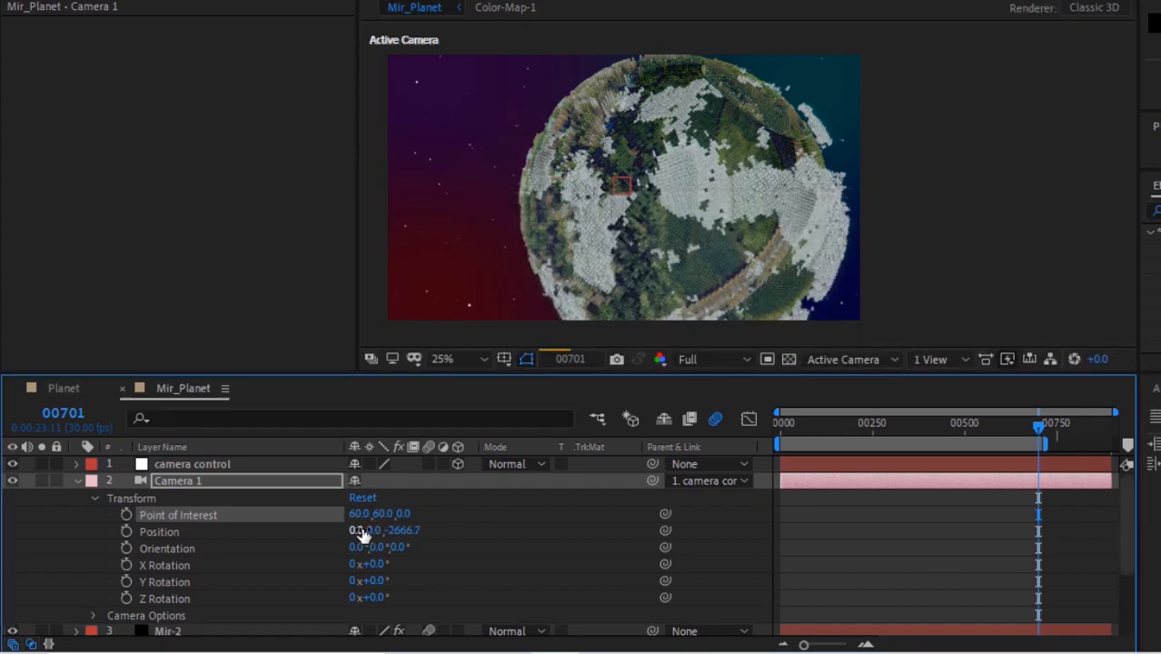
# At frame 1, start animating Camera 1's Position with a keyframe at 60, 60, -600.
pyautogui.click(63, 414)
pyautogui.write('1')
pyautogui.press('Return')
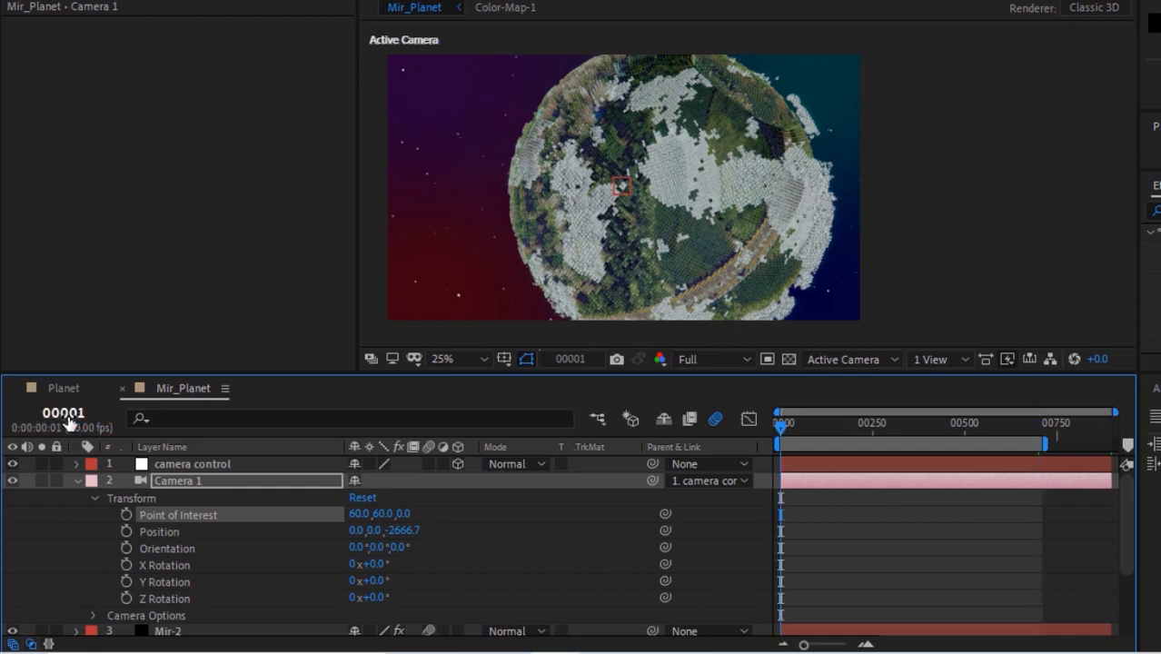
pyautogui.click(128, 531)
pyautogui.click(360, 530)
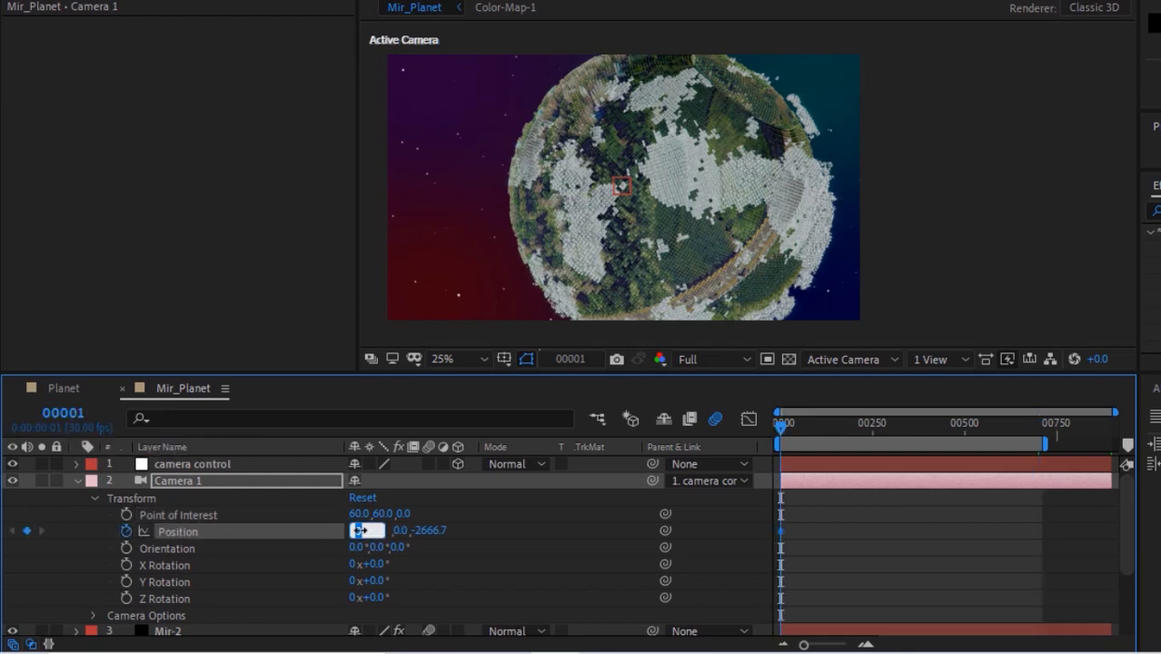
pyautogui.write('60')
pyautogui.press('Tab')
pyautogui.write('60')
pyautogui.press('Tab')
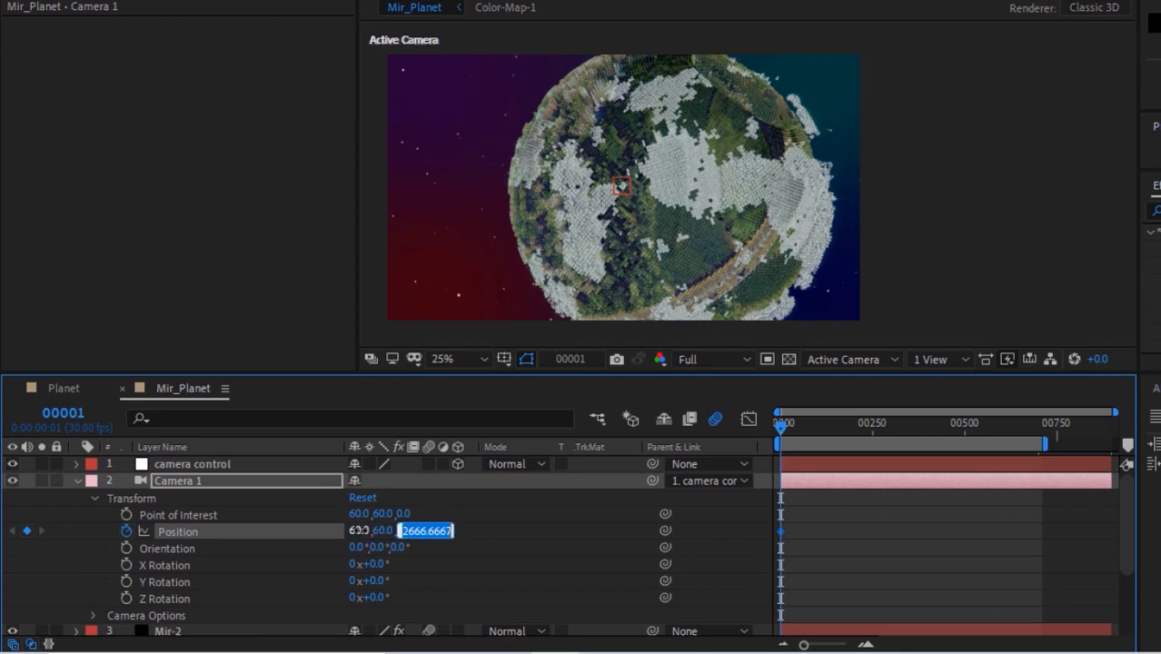
pyautogui.write('-600')
pyautogui.press('Return')
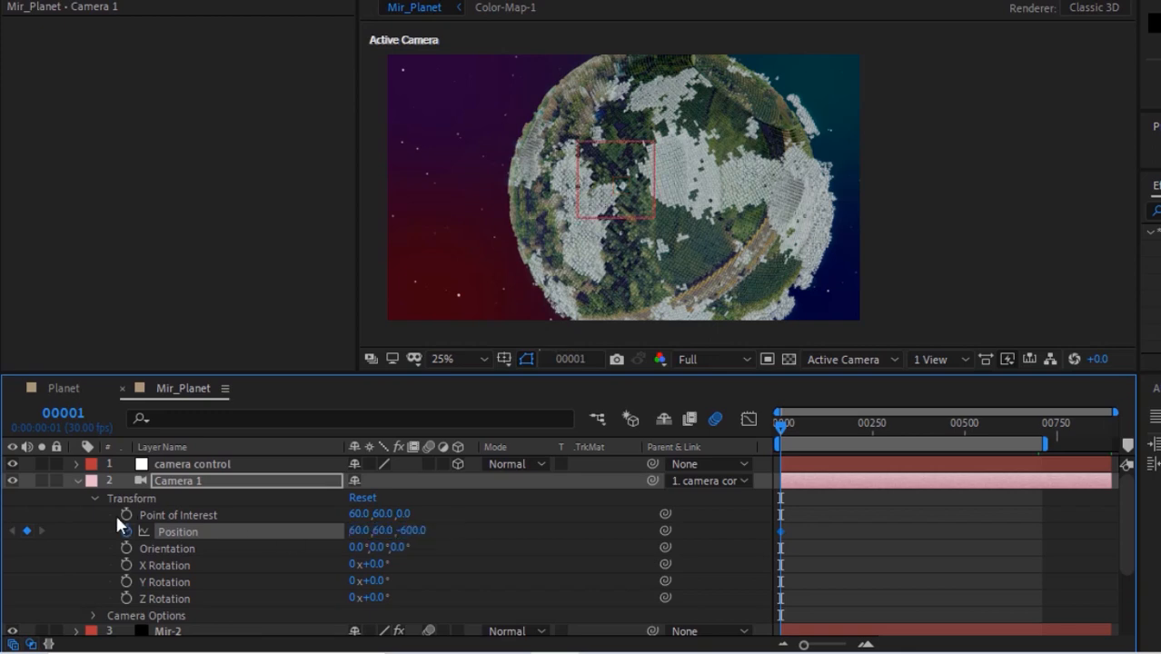
# At frame 144, keyframe Camera 1's Position at 60, 60, -4500.
pyautogui.click(74, 416)
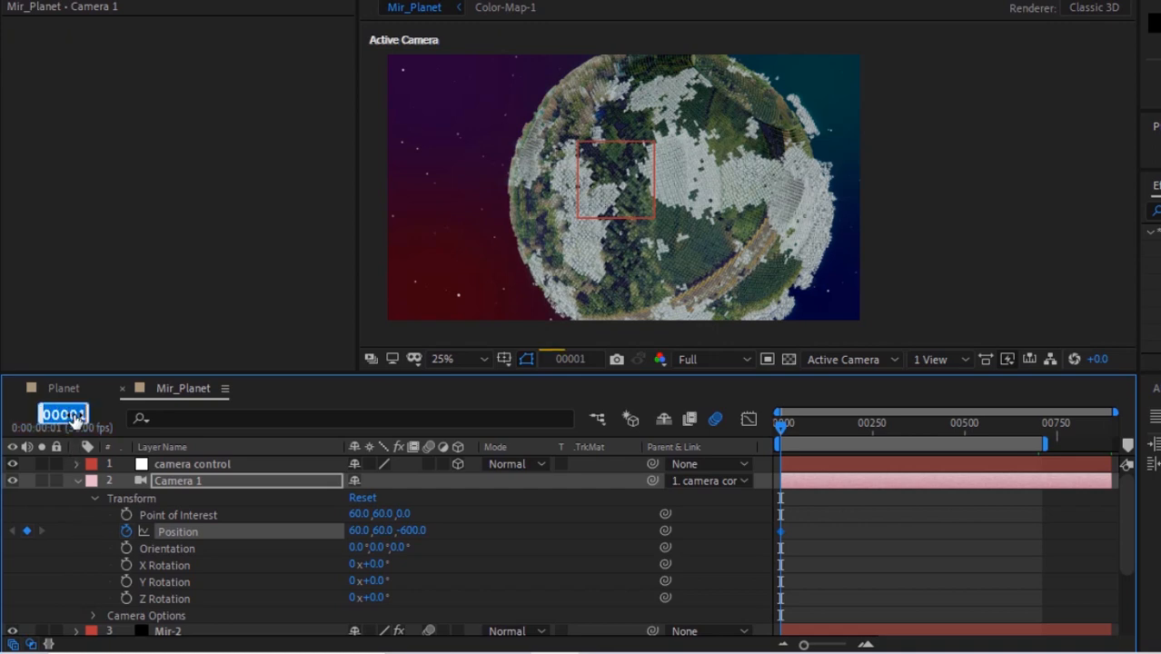
pyautogui.write('144')
pyautogui.press('Return')
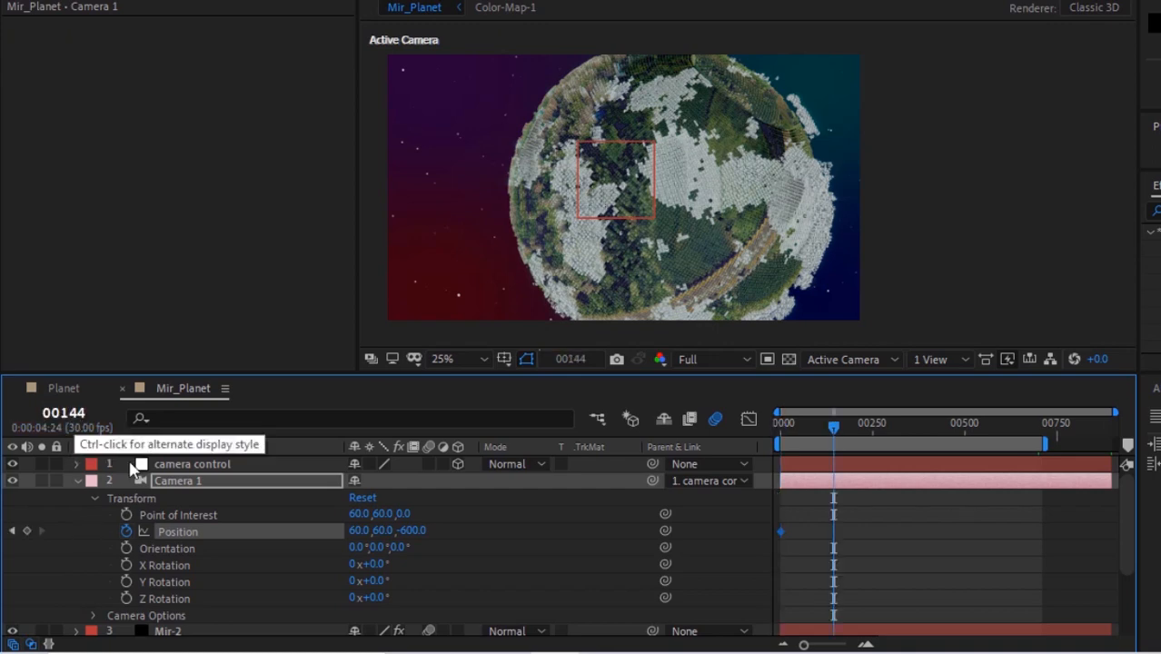
pyautogui.click(359, 530)
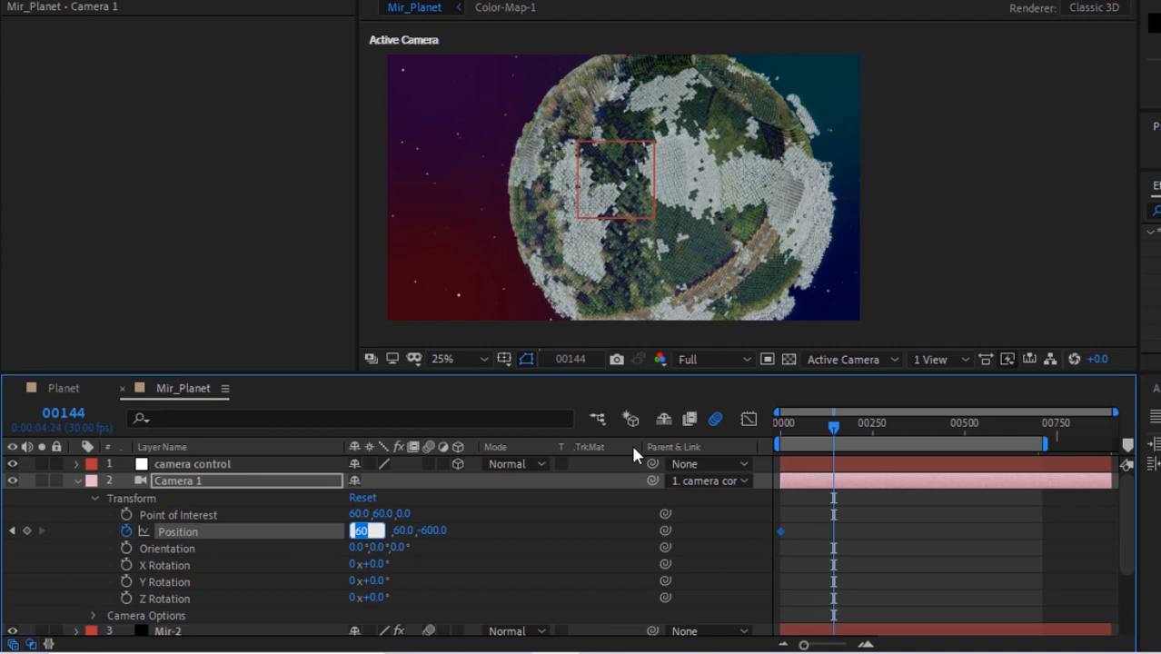
pyautogui.write('60')
pyautogui.press('Tab')
pyautogui.write('6')
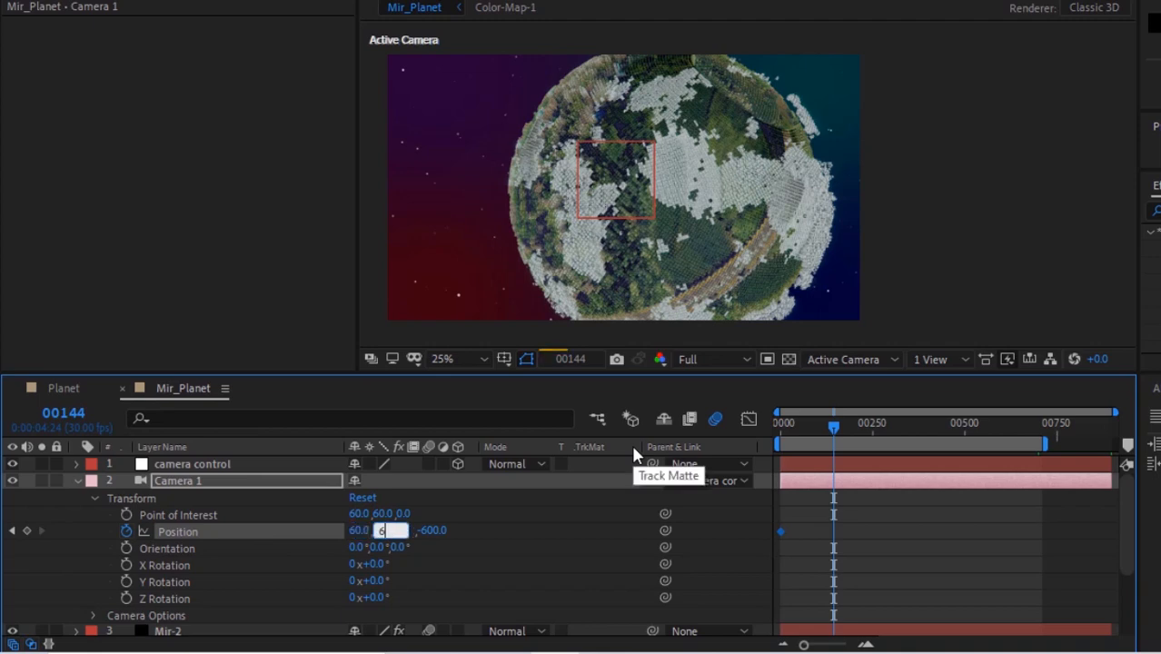
pyautogui.write('0')
pyautogui.press('Tab')
pyautogui.write('-45')
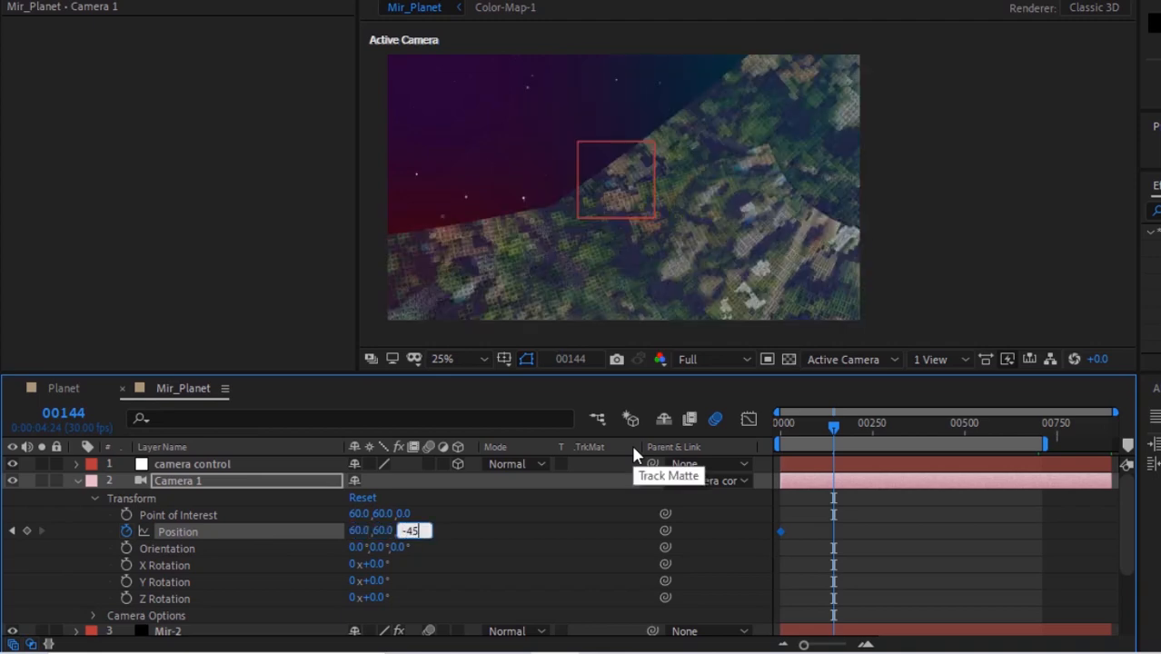
pyautogui.write('00')
pyautogui.press('Return')
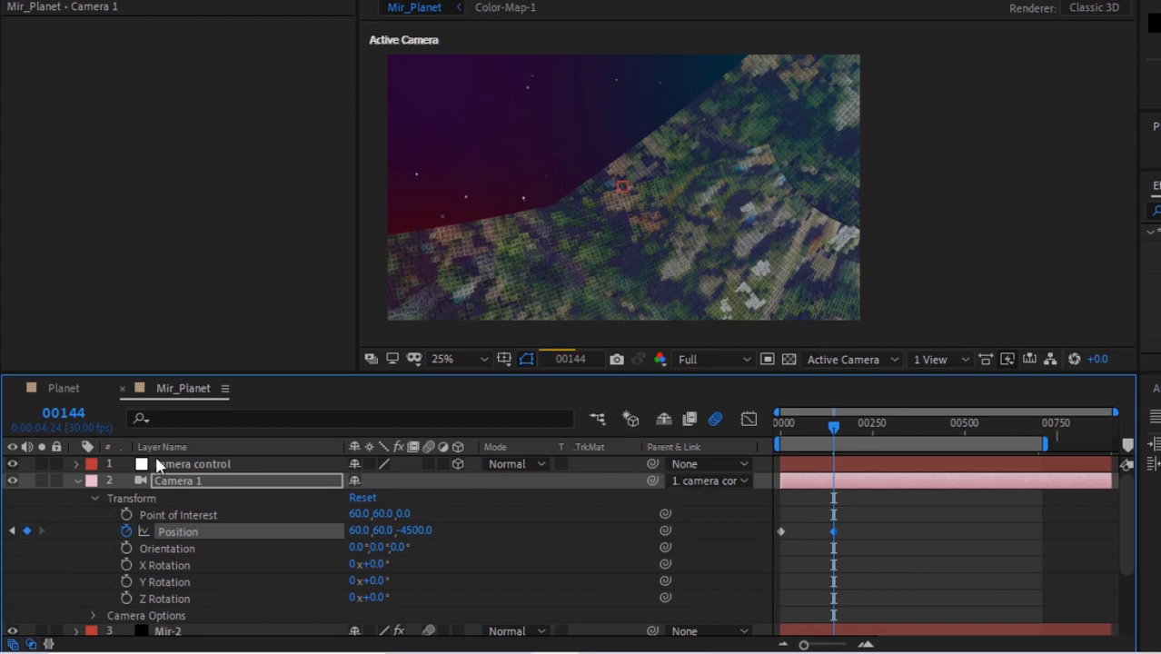
# At frame 298, keyframe Camera 1's Position at 60, 60, -3200.
pyautogui.click(66, 413)
pyautogui.write('298')
pyautogui.press('Return')
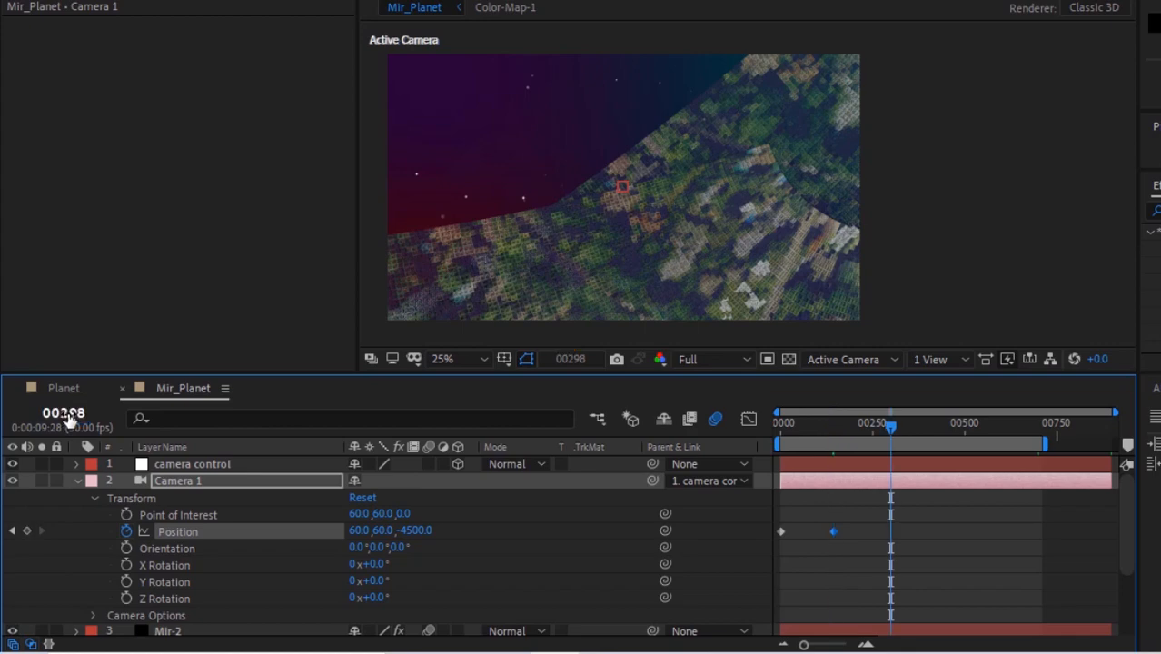
pyautogui.click(360, 532)
pyautogui.press('Tab')
pyautogui.press('Tab')
pyautogui.write('-')
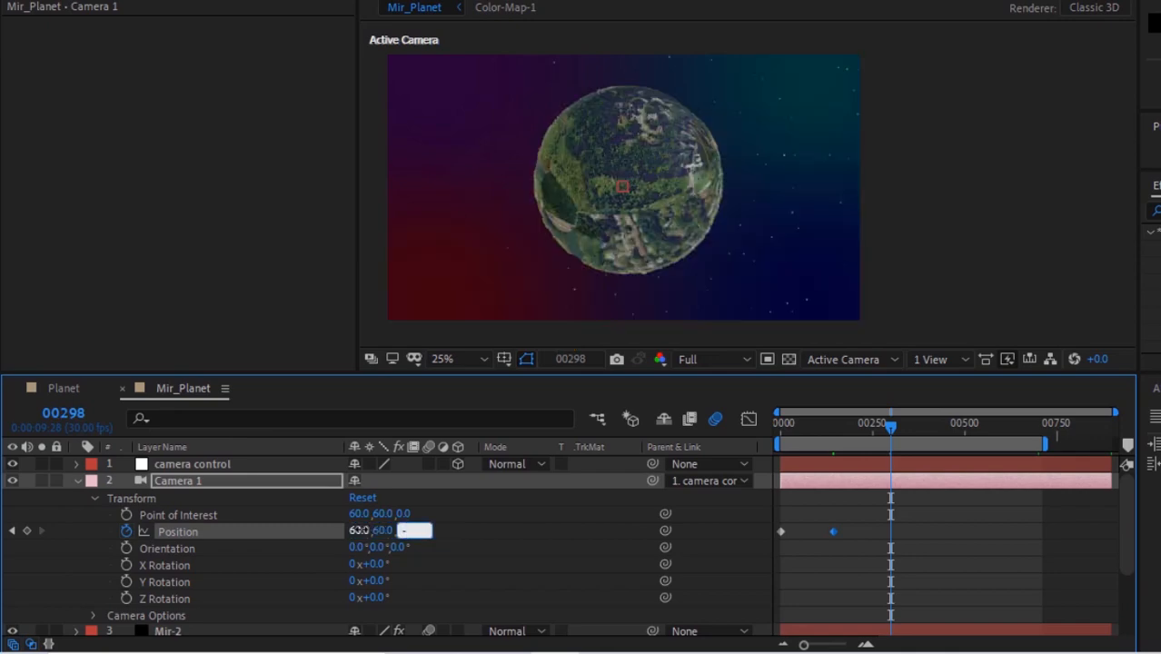
pyautogui.write('3200')
pyautogui.press('Return')
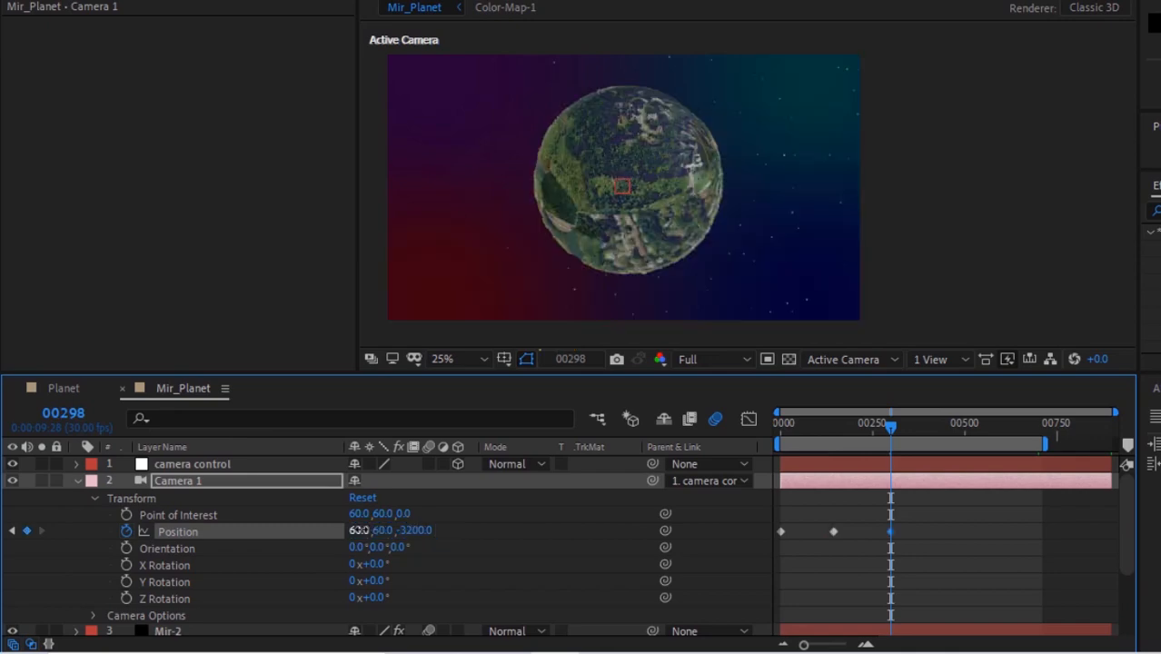
# At frame 445, keyframe Camera 1's Position at 60, 60, -2000.
pyautogui.click(79, 419)
pyautogui.write('445')
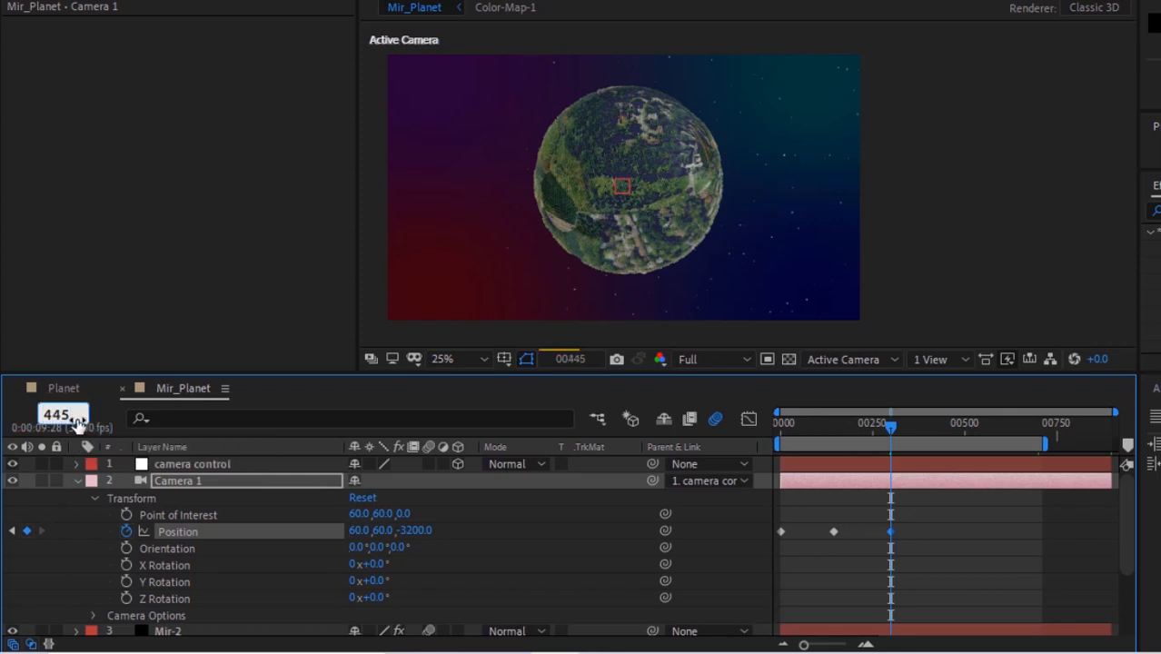
pyautogui.press('Return')
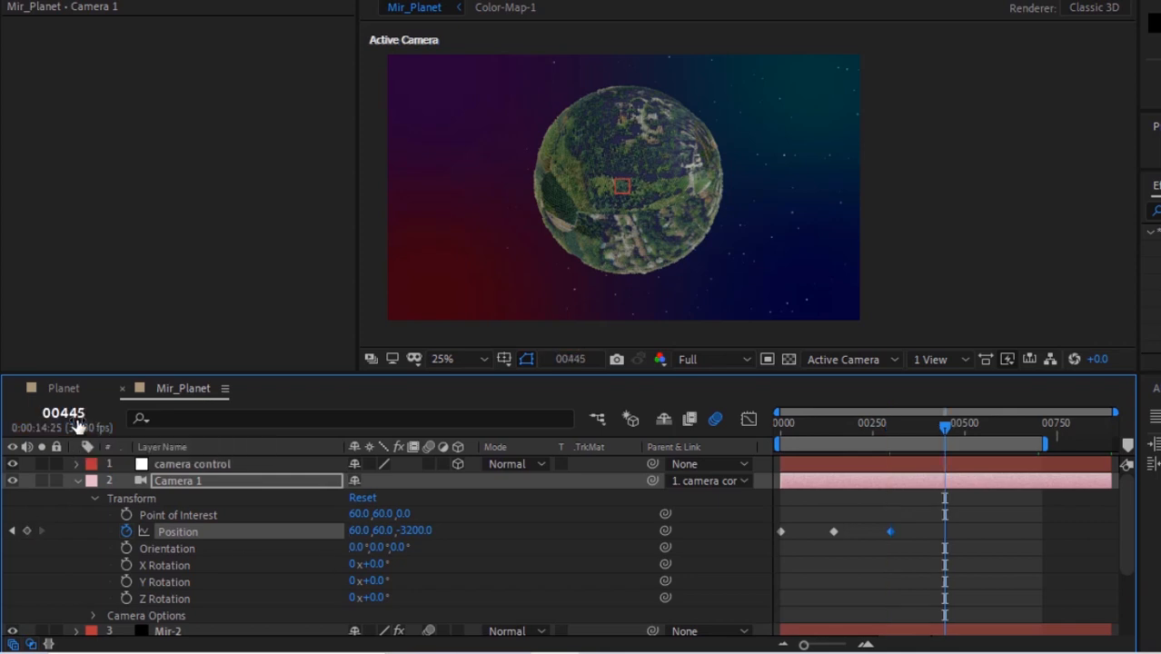
pyautogui.click(420, 532)
pyautogui.write('-2000')
pyautogui.press('Return')
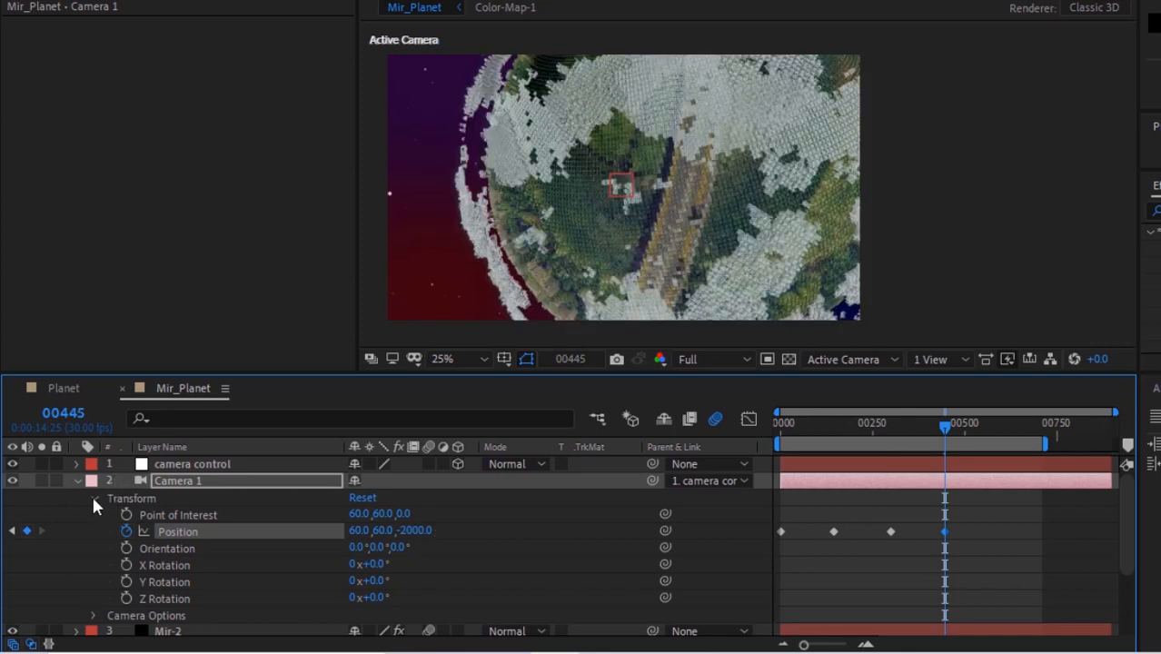
# In Camera 1's camera options, set the Aperture to 100 pixels and the Blur Level to 200%.
pyautogui.click(95, 500)
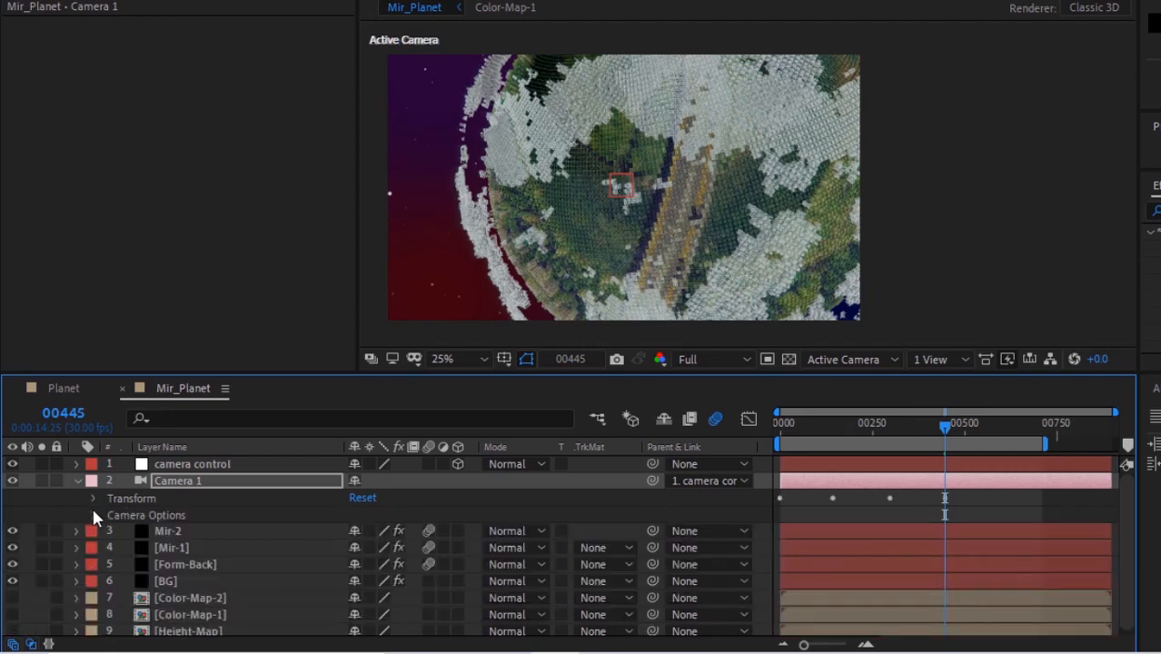
pyautogui.click(94, 515)
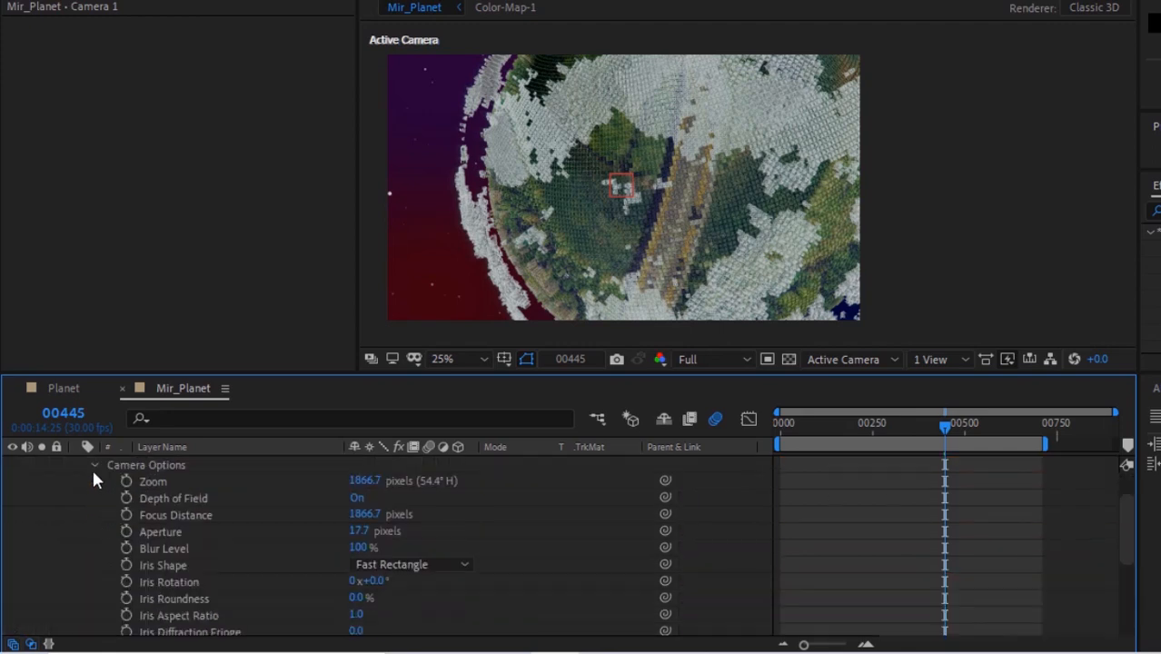
pyautogui.click(94, 465)
pyautogui.click(93, 494)
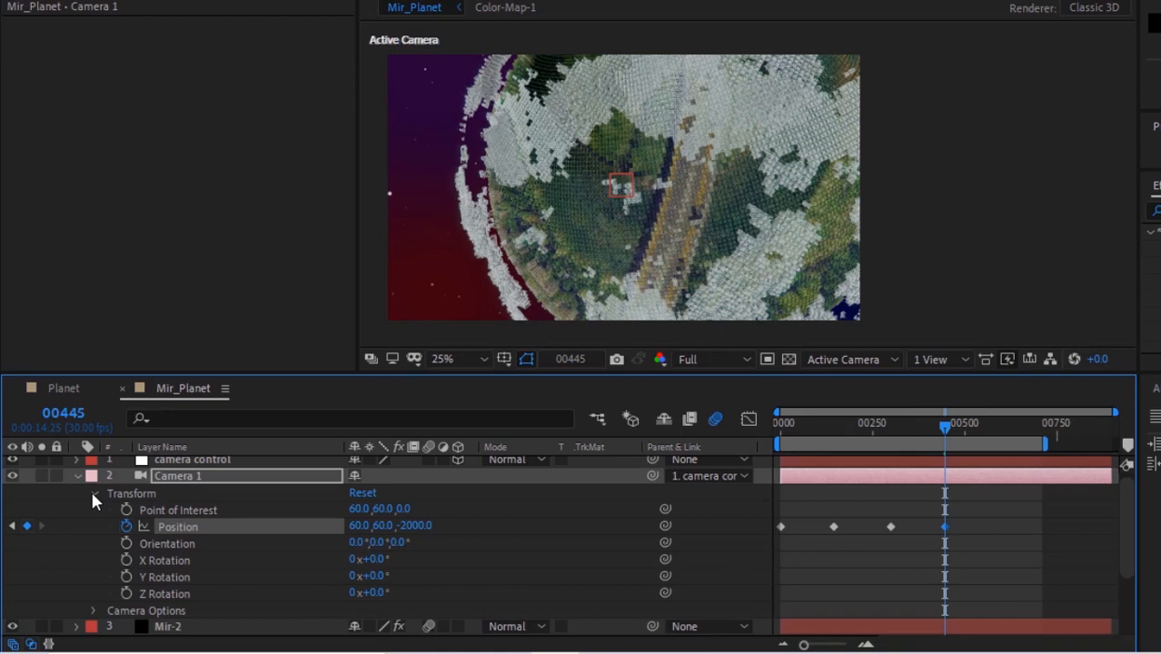
pyautogui.click(94, 493)
pyautogui.click(93, 509)
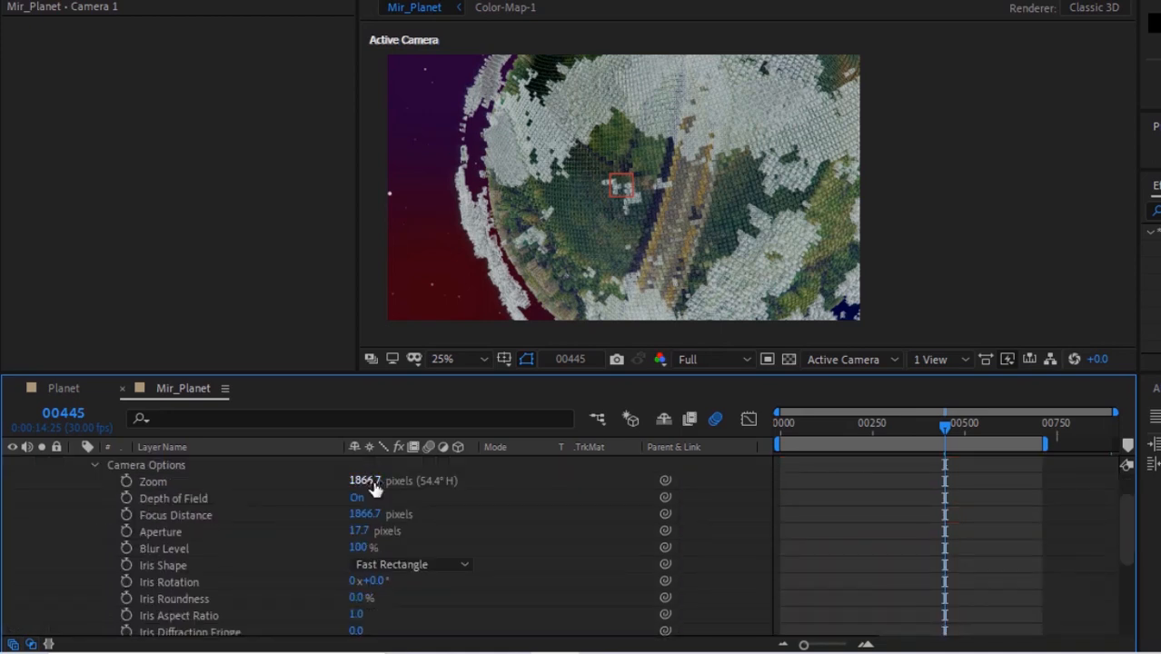
pyautogui.click(359, 531)
pyautogui.write('100')
pyautogui.press('Tab')
pyautogui.write('200')
pyautogui.press('Return')
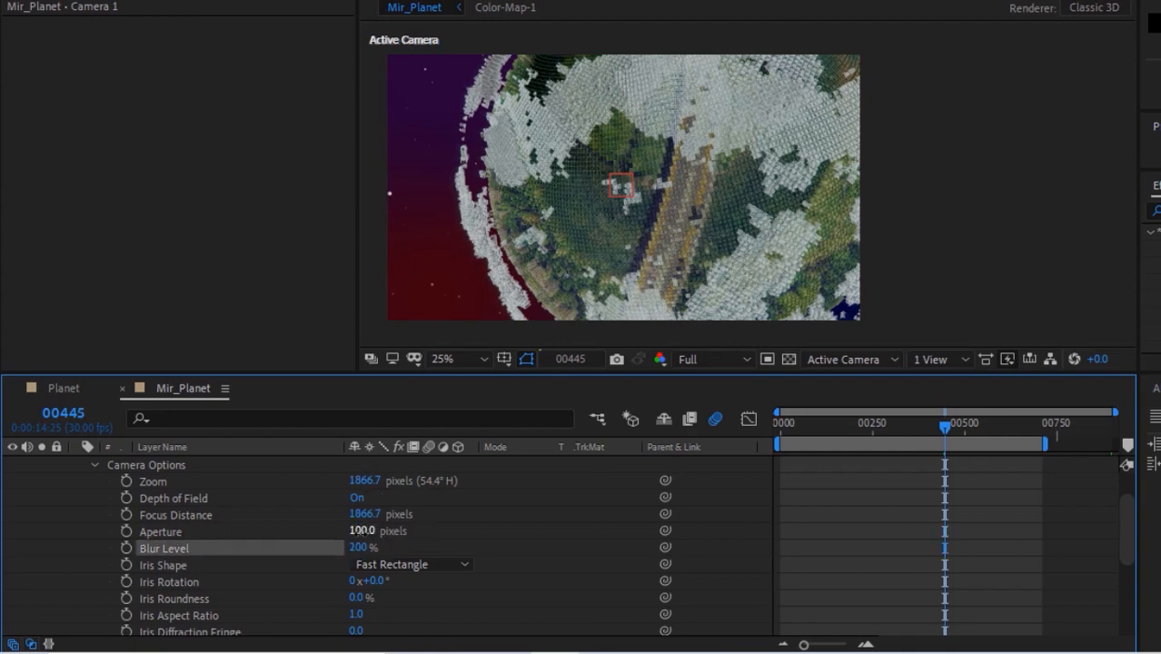
# View the composition at frame 307 and collapse Camera 1's properties.
pyautogui.click(845, 423)
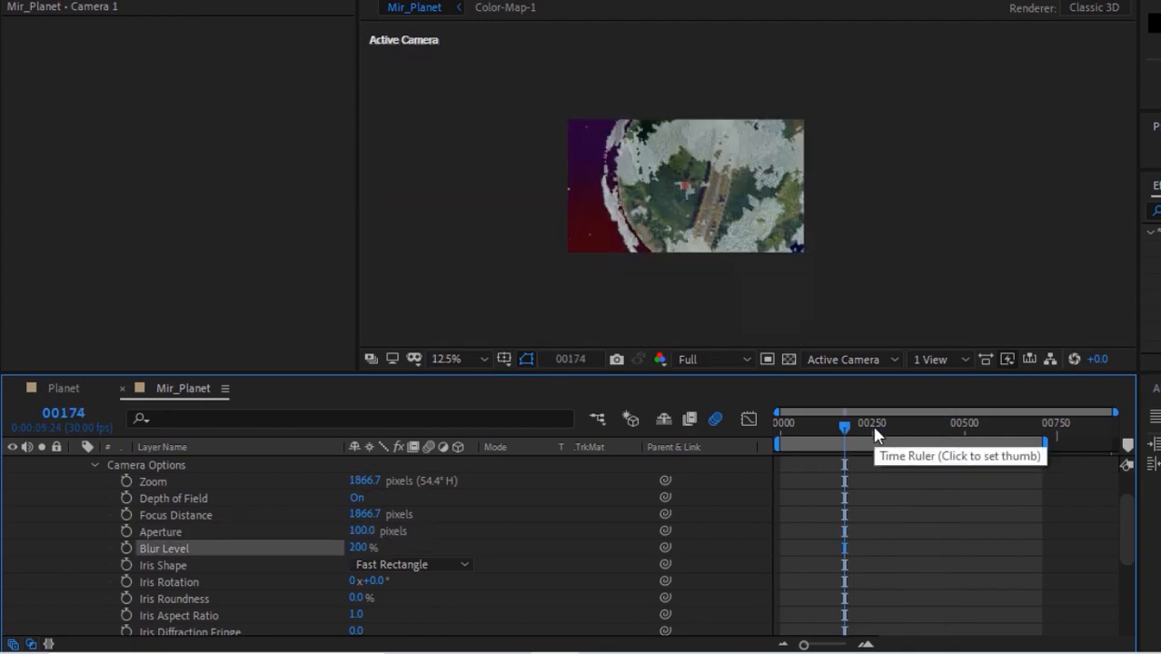
pyautogui.click(891, 427)
pyautogui.click(94, 464)
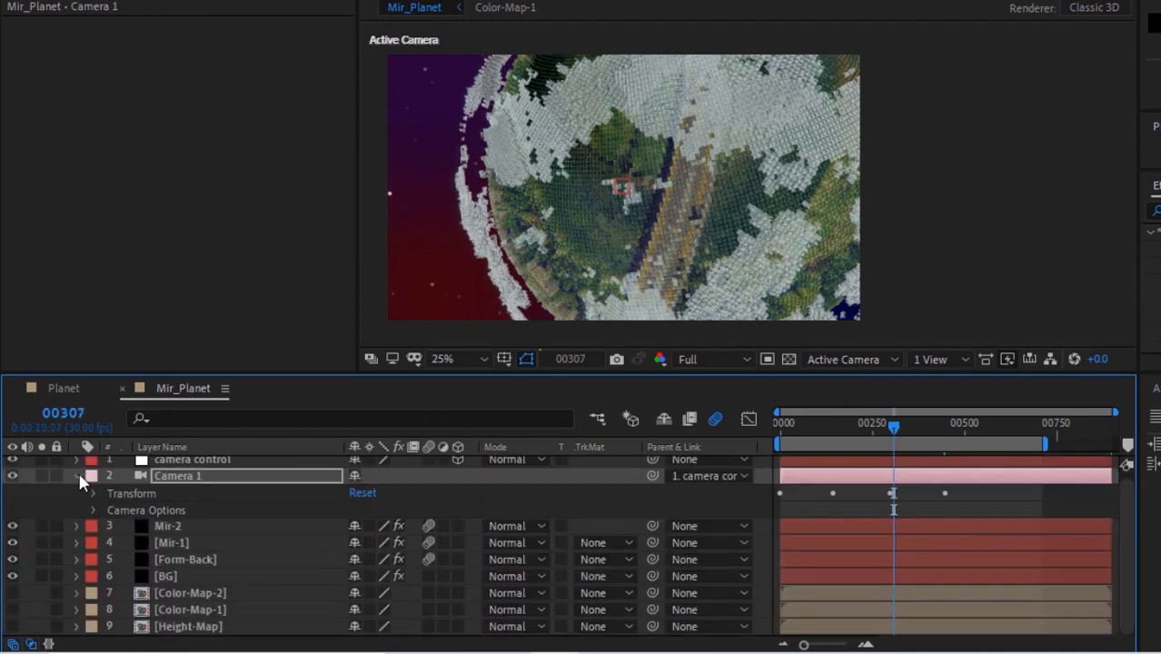
pyautogui.click(77, 481)
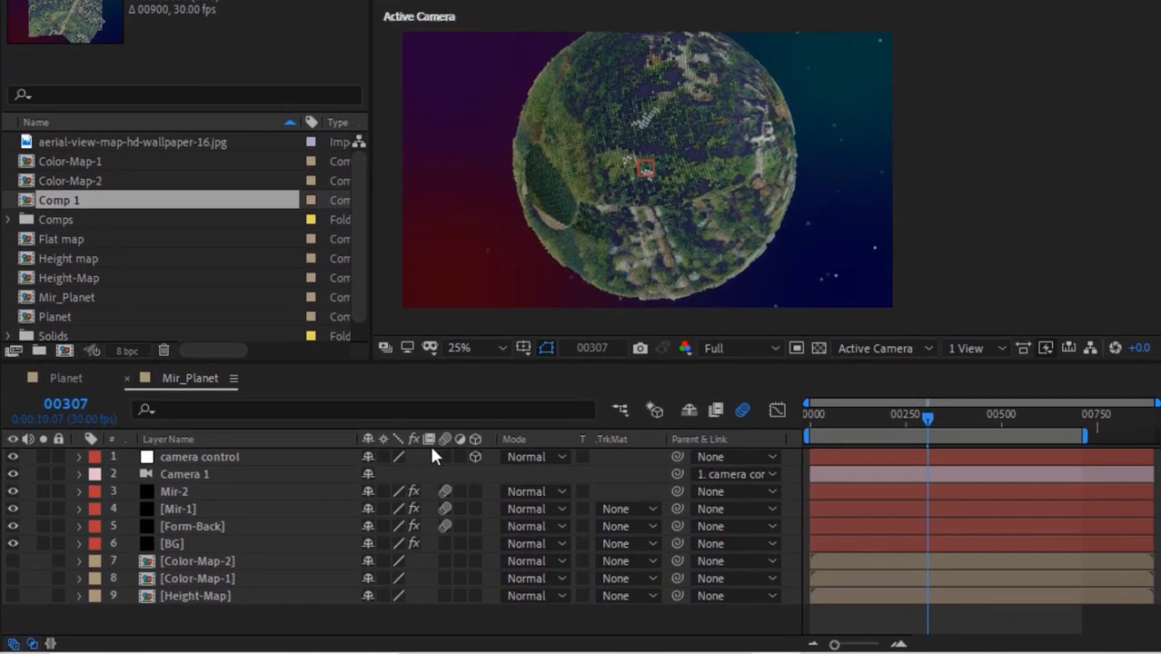
# Duplicate the Form-Back layer, move the copy above Mir-2 and rename it Form-front.
pyautogui.click(341, 621)
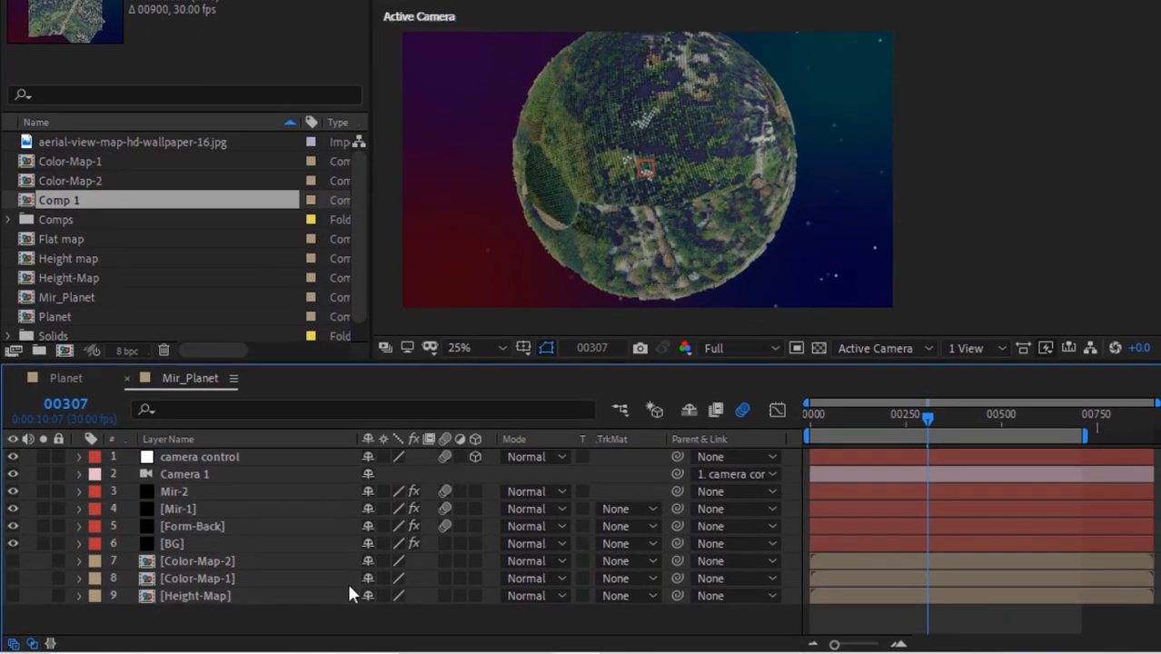
pyautogui.click(219, 526)
pyautogui.hotkey('ctrl', 'd')
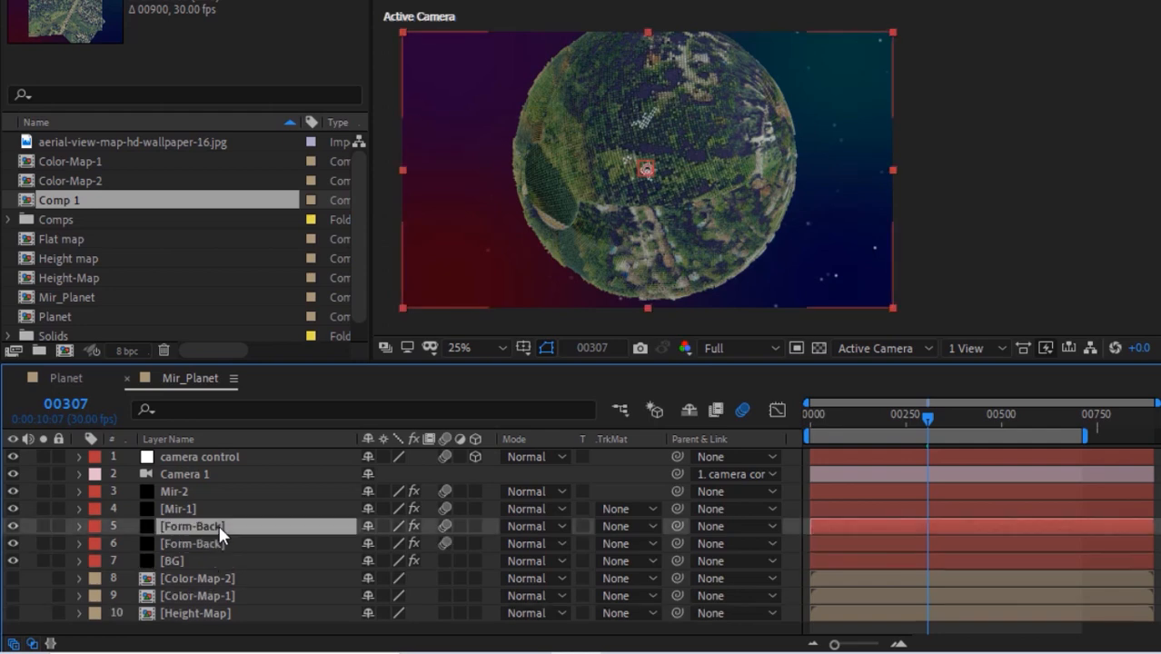
pyautogui.moveTo(219, 525); pyautogui.dragTo(211, 484)
pyautogui.press('Return')
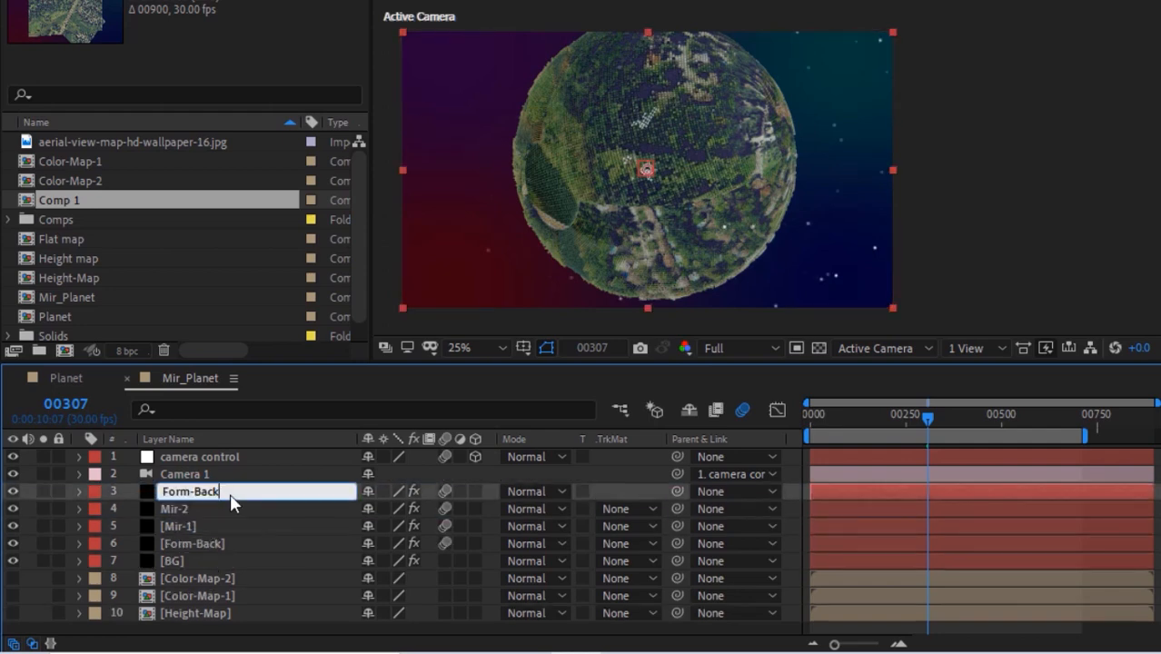
pyautogui.write('front')
pyautogui.press('Return')
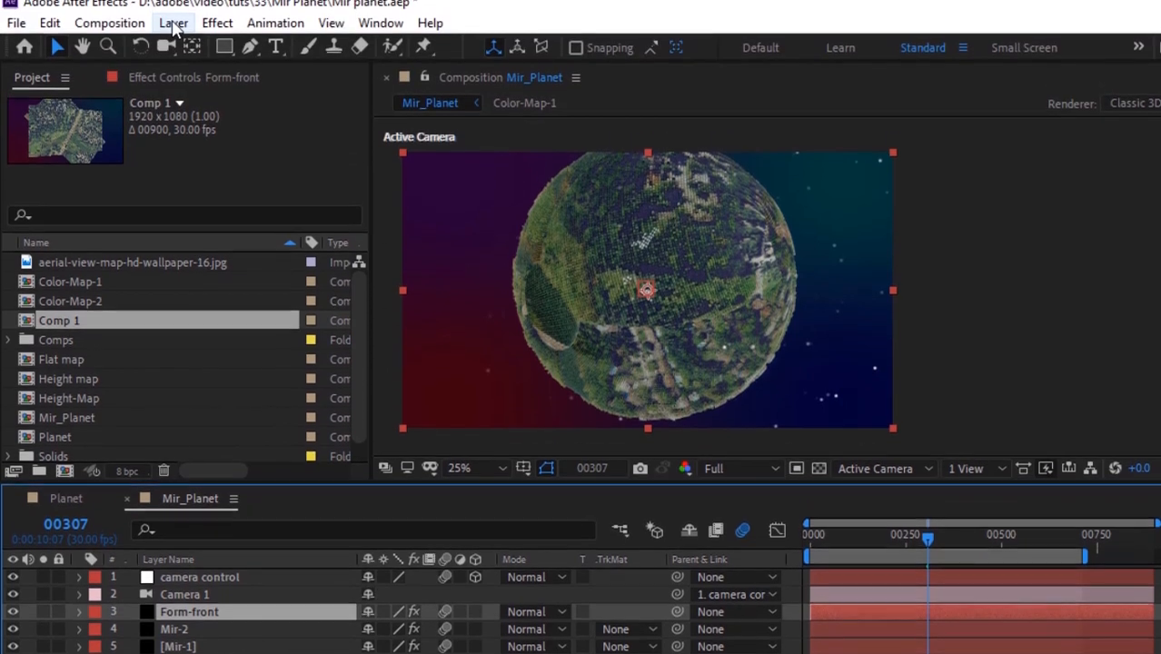
# Start a new light layer, setting its type to Point and naming it Light Blue 1.
pyautogui.click(174, 36)
pyautogui.moveTo(255, 60)
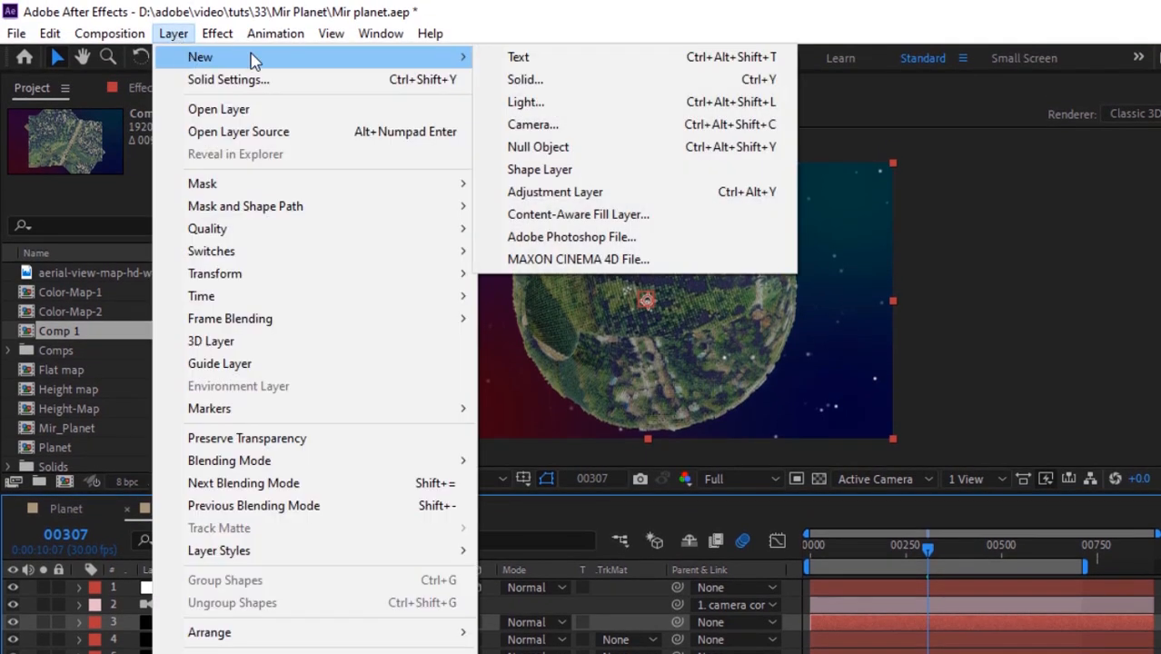
pyautogui.click(525, 102)
pyautogui.click(723, 134)
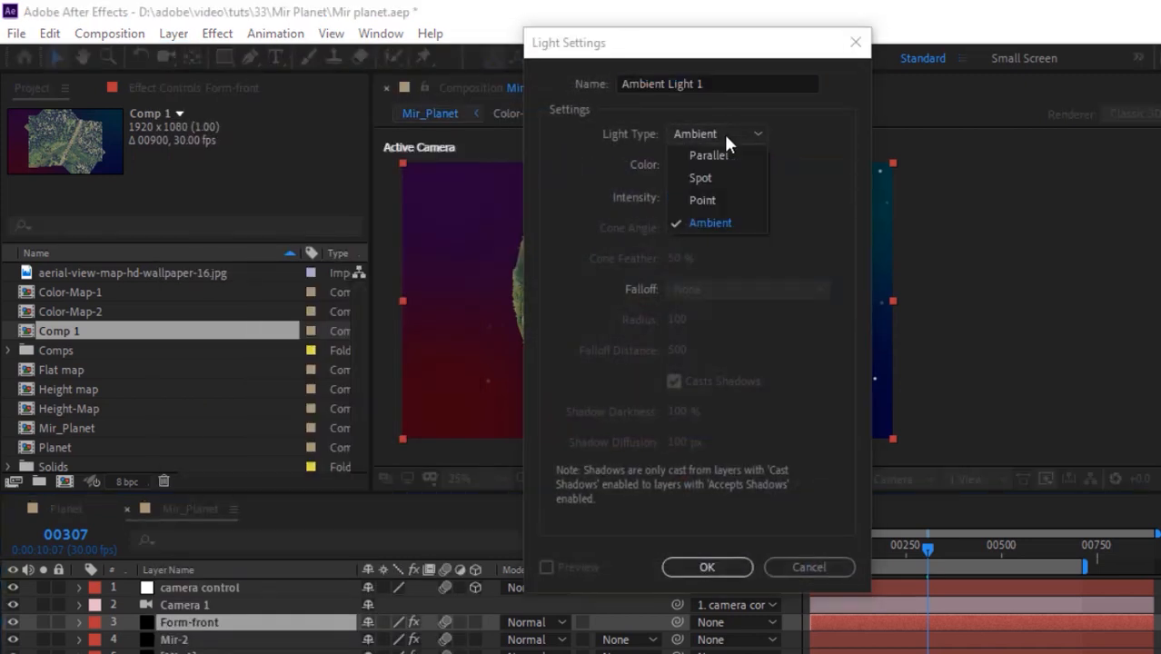
pyautogui.click(715, 200)
pyautogui.click(732, 82)
pyautogui.write('Light Blue 1')
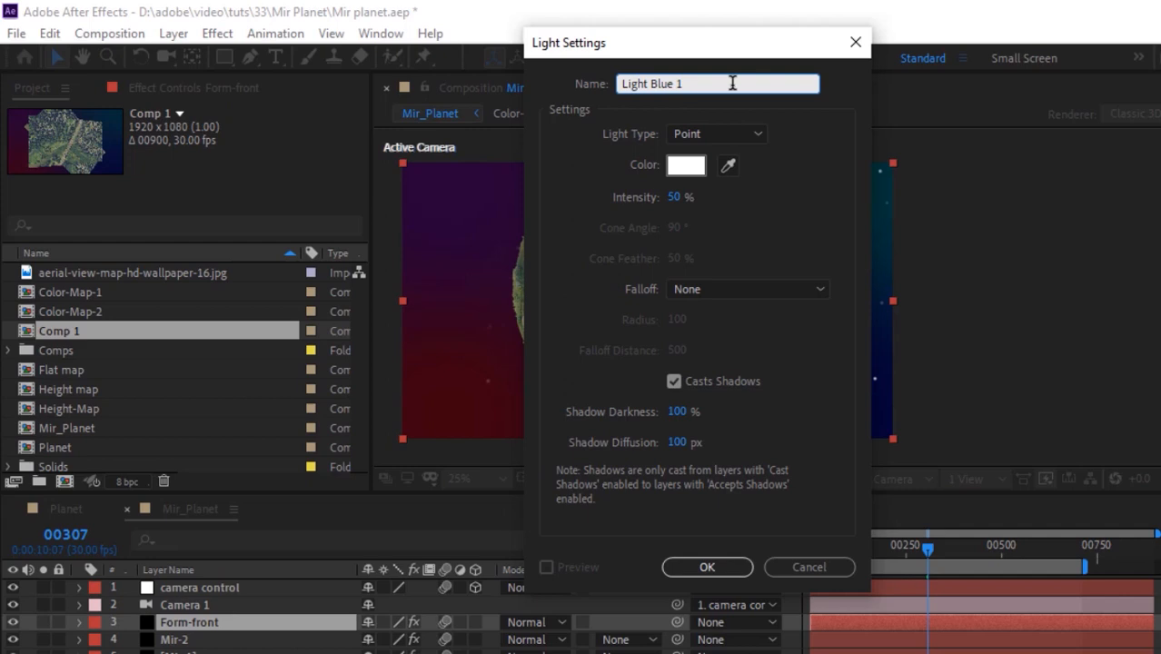
# Set the light's color to hue 185° and saturation 100%, and create the light.
pyautogui.click(687, 164)
pyautogui.doubleClick(434, 229)
pyautogui.write('187')
pyautogui.press('Tab')
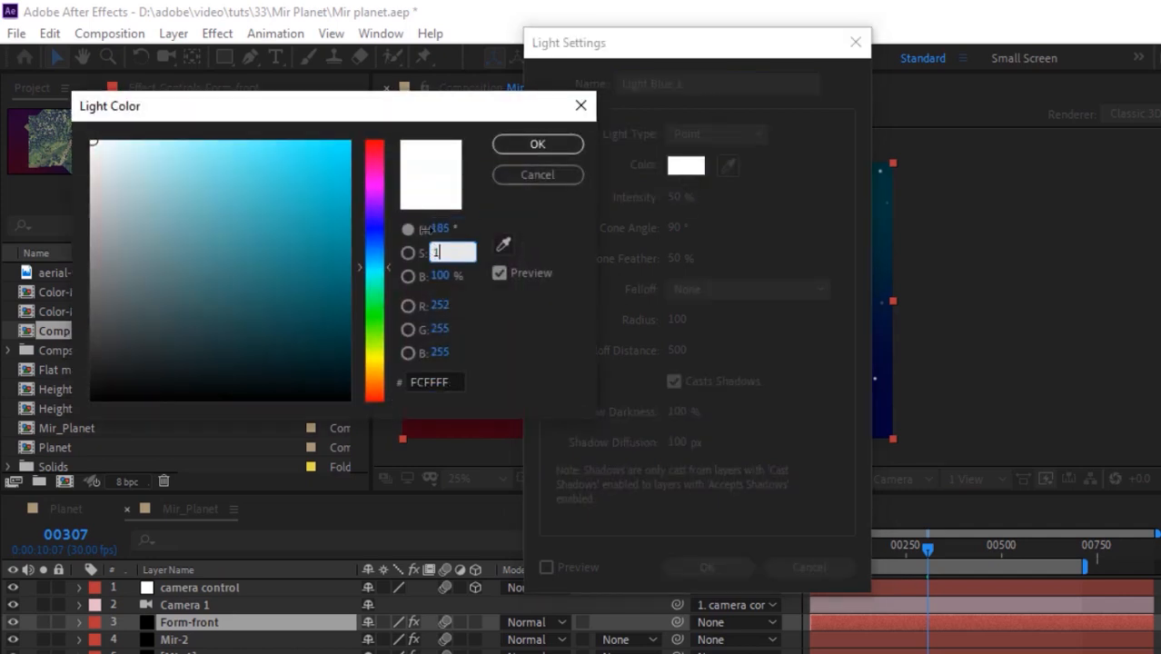
pyautogui.write('100')
pyautogui.press('Return')
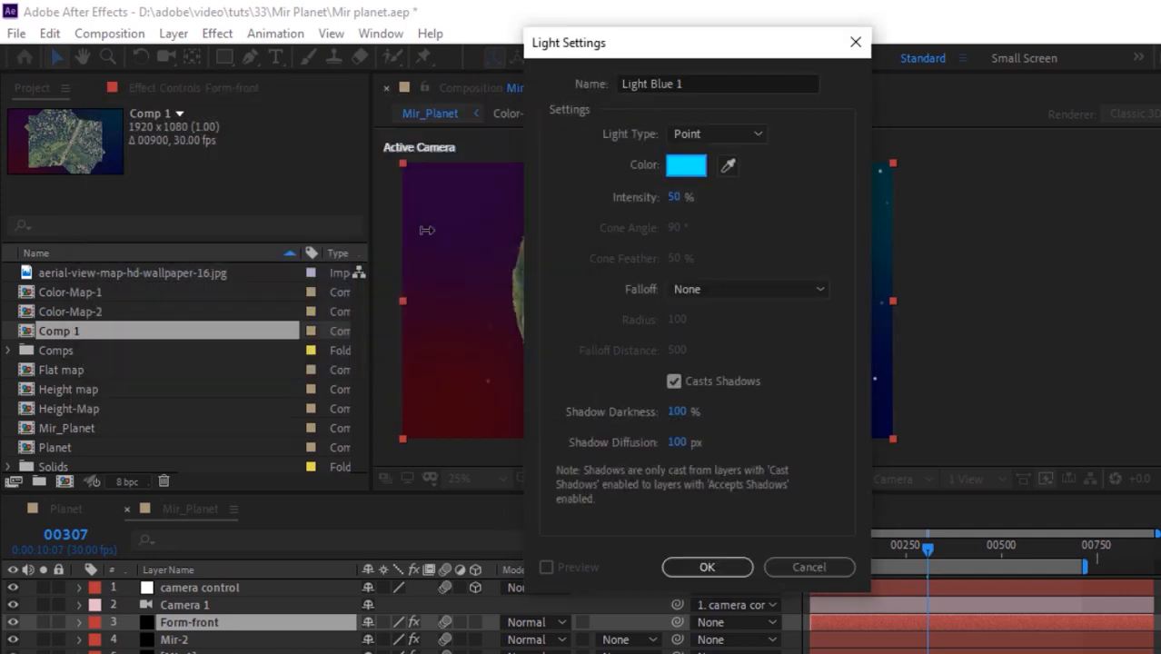
pyautogui.click(707, 566)
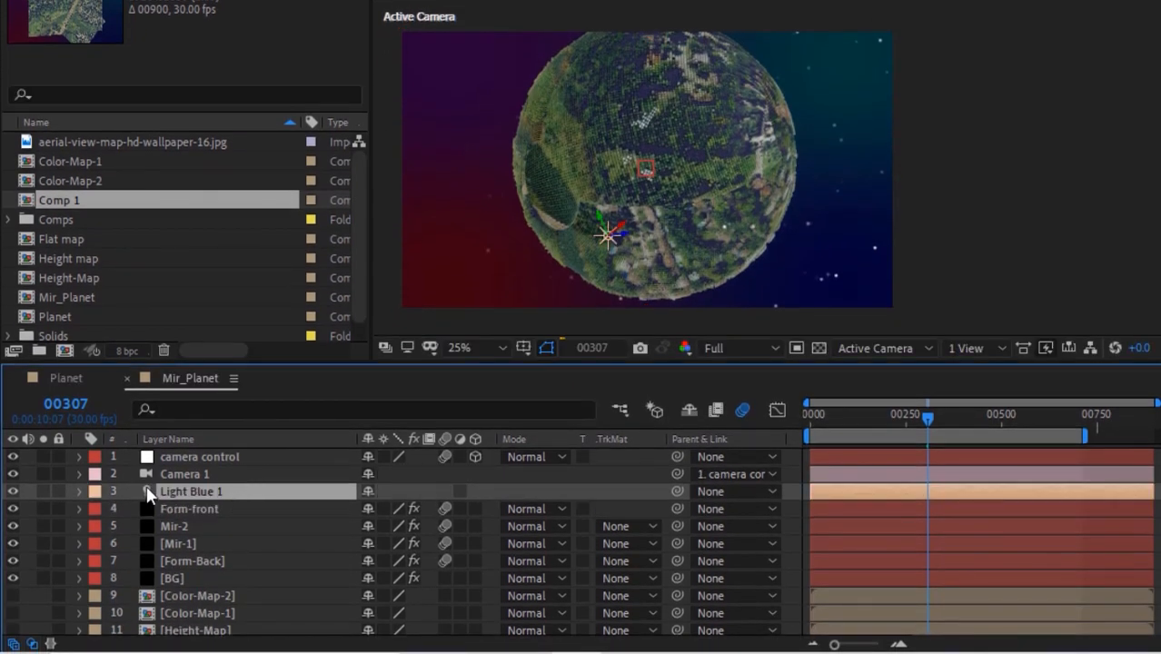
# At frame 124, keyframe Light Blue 1's Intensity at 0%.
pyautogui.click(78, 491)
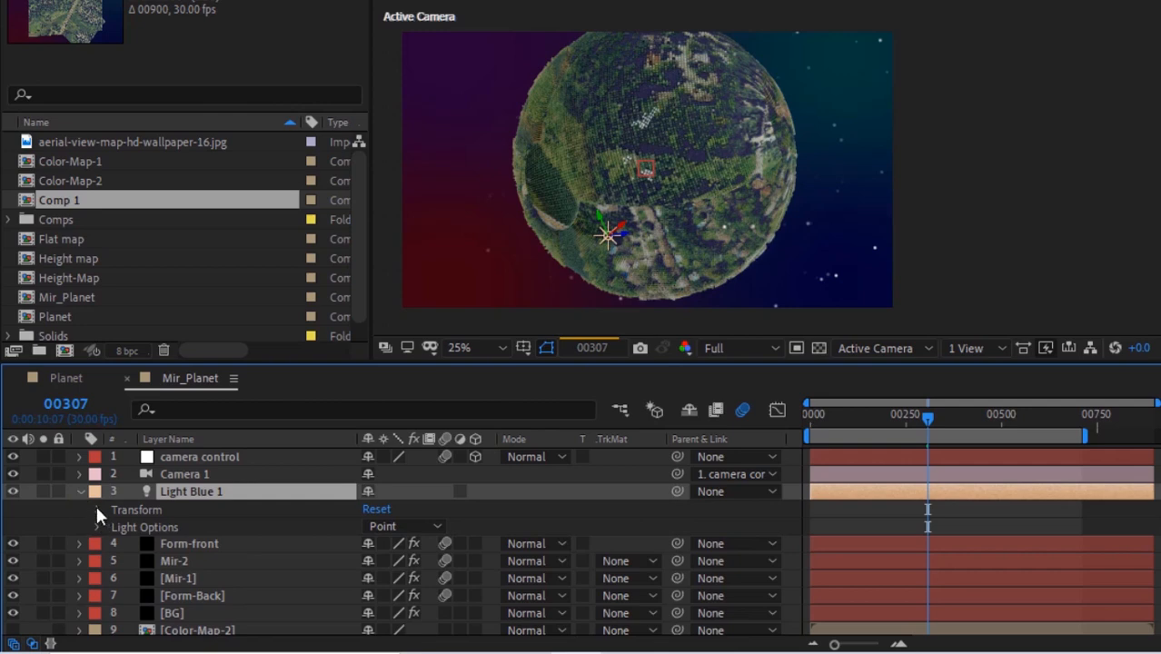
pyautogui.click(96, 510)
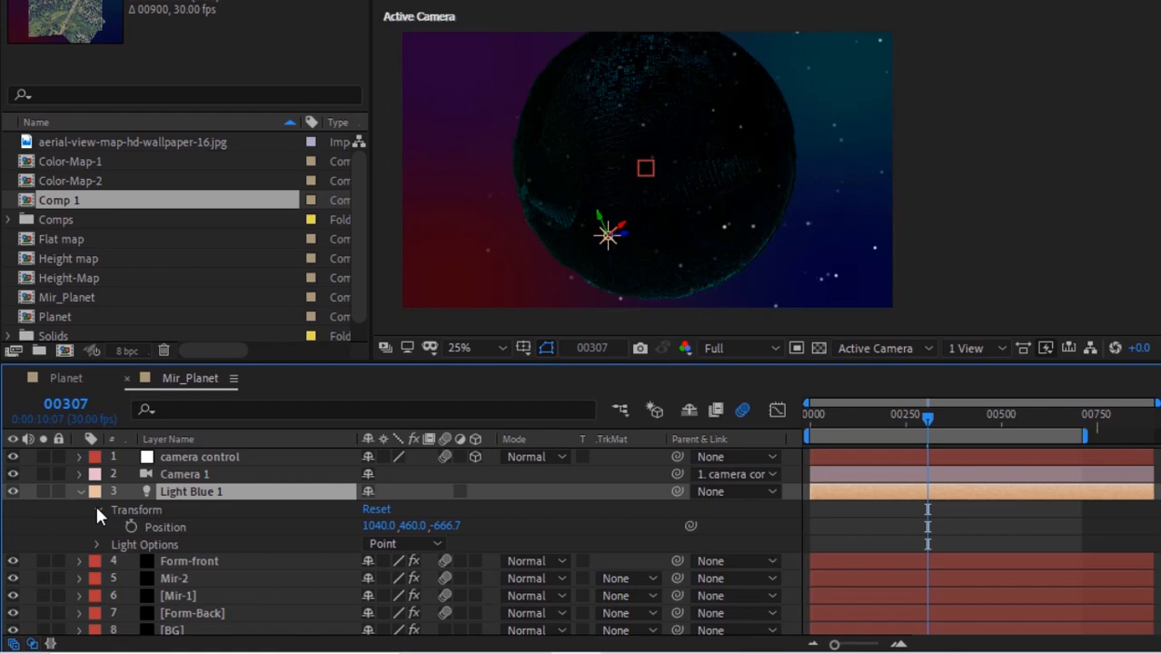
pyautogui.click(97, 510)
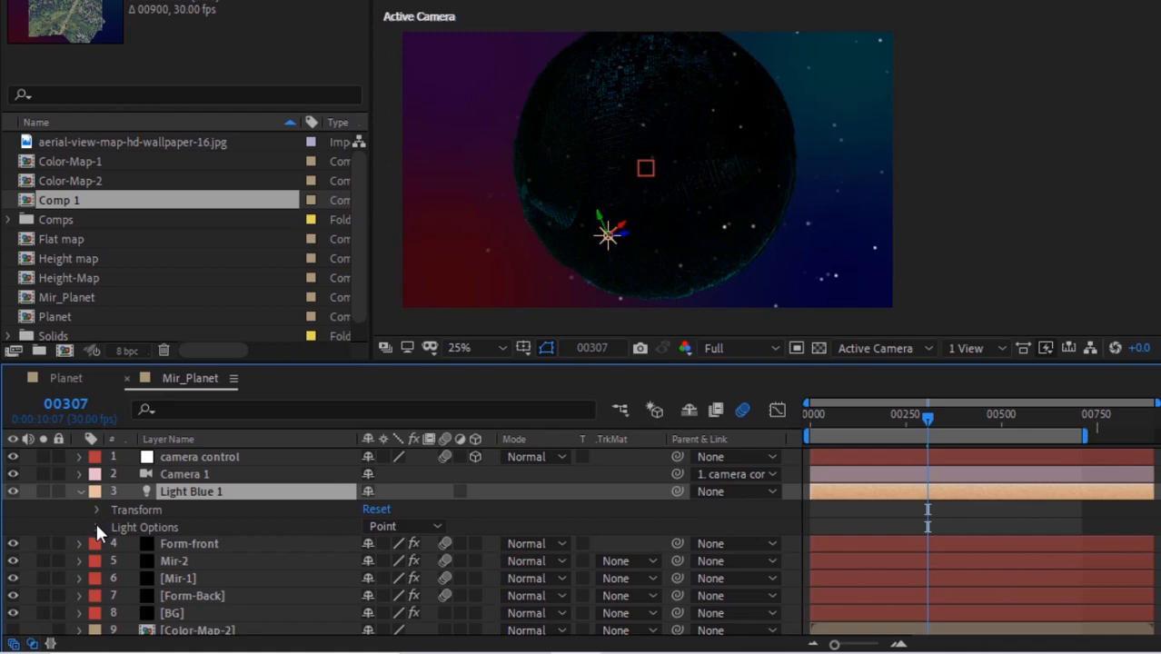
pyautogui.click(96, 528)
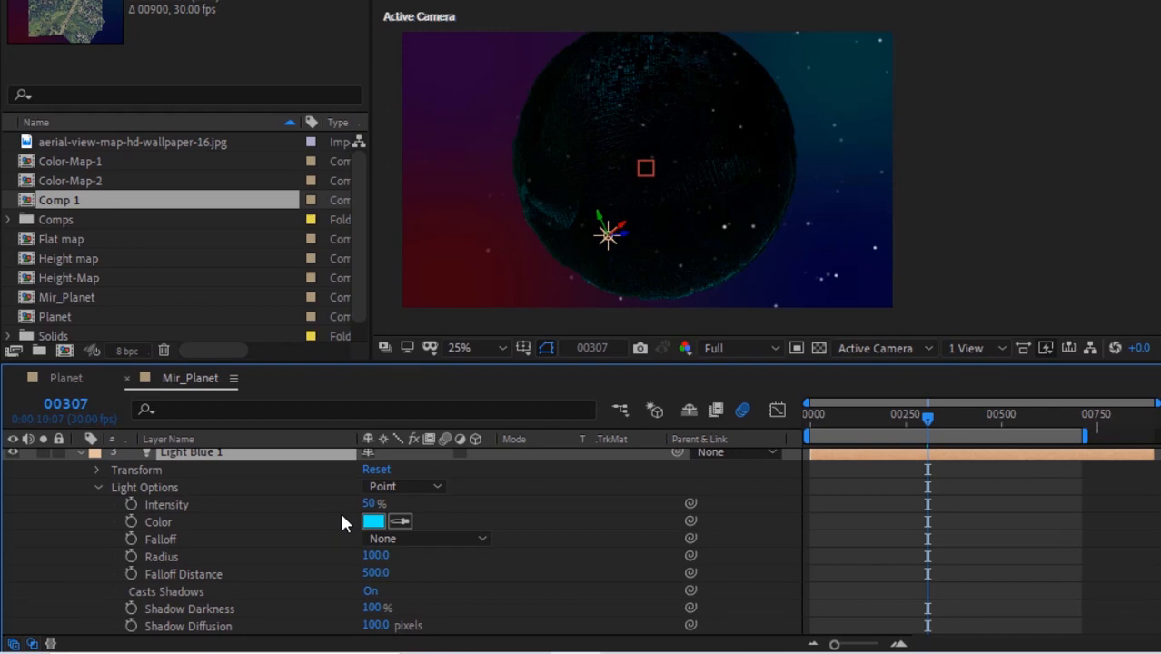
pyautogui.click(66, 404)
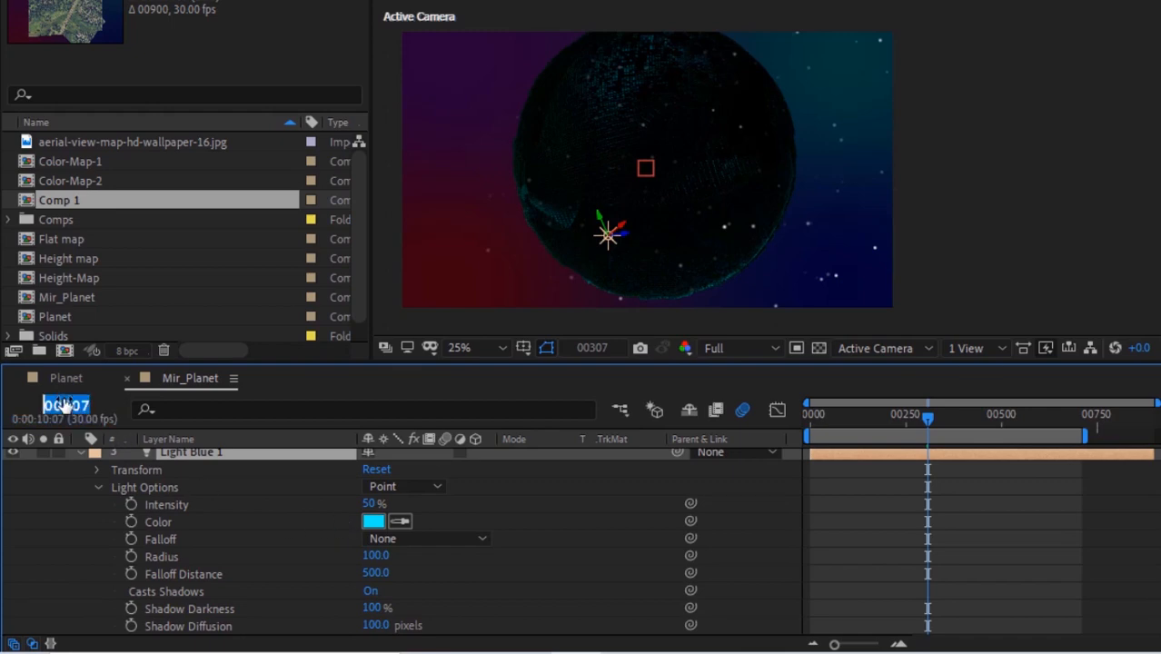
pyautogui.write('124')
pyautogui.press('Return')
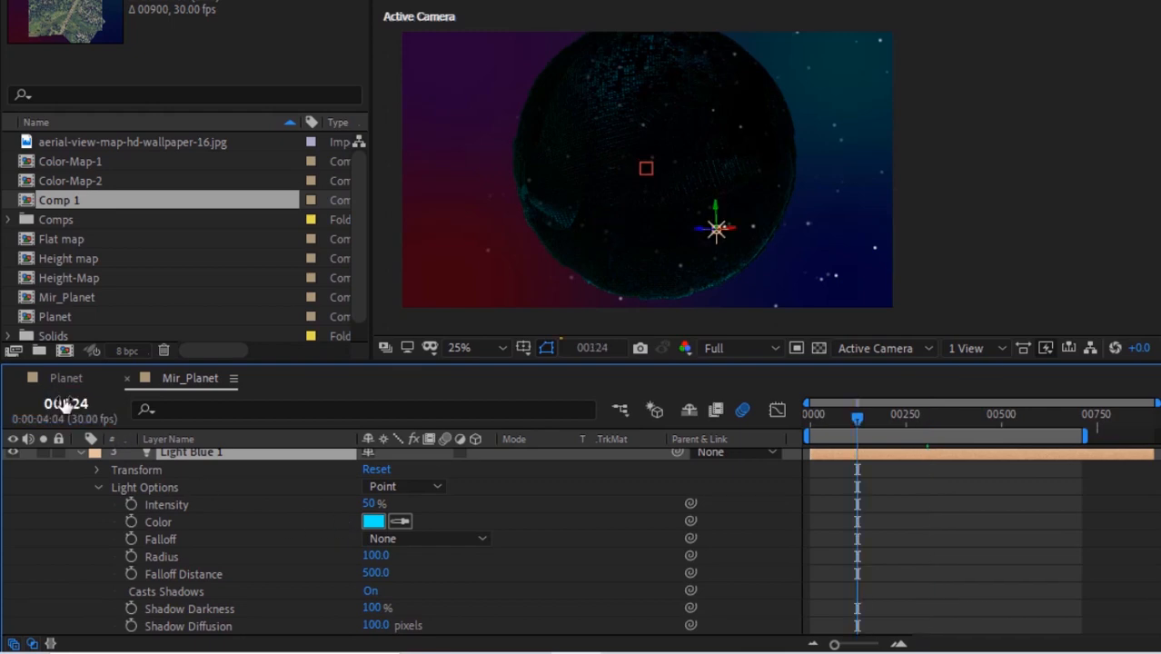
pyautogui.click(131, 504)
pyautogui.click(370, 503)
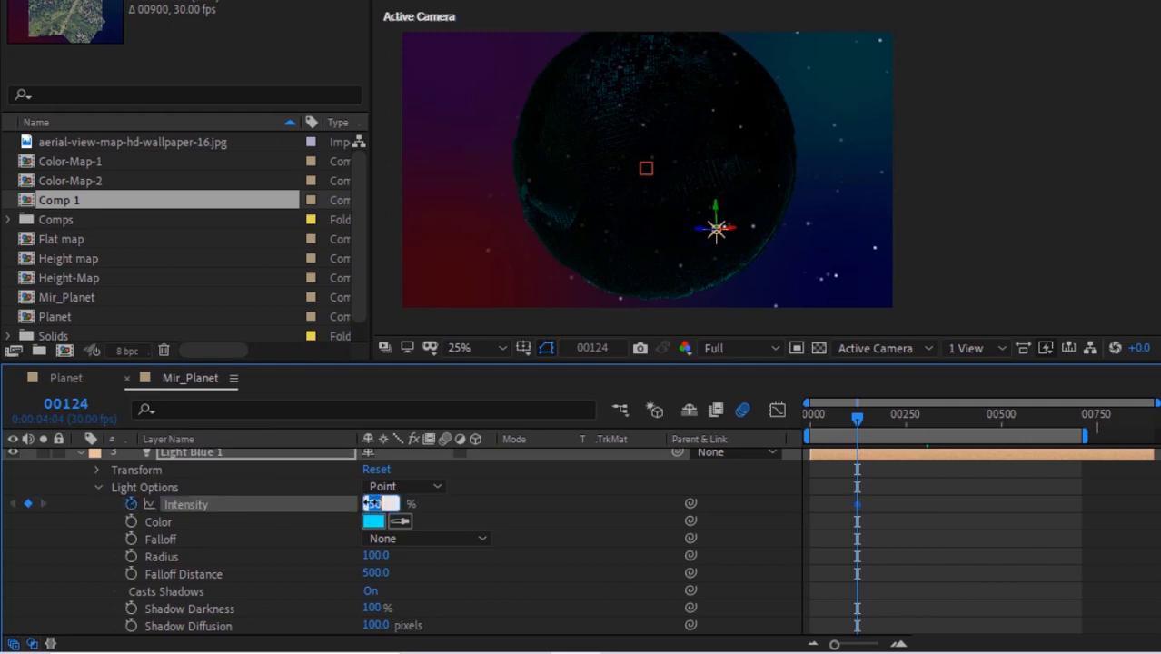
pyautogui.write('0')
pyautogui.press('Return')
# At frame 191, keyframe Light Blue 1's Intensity at 50%.
pyautogui.click(67, 403)
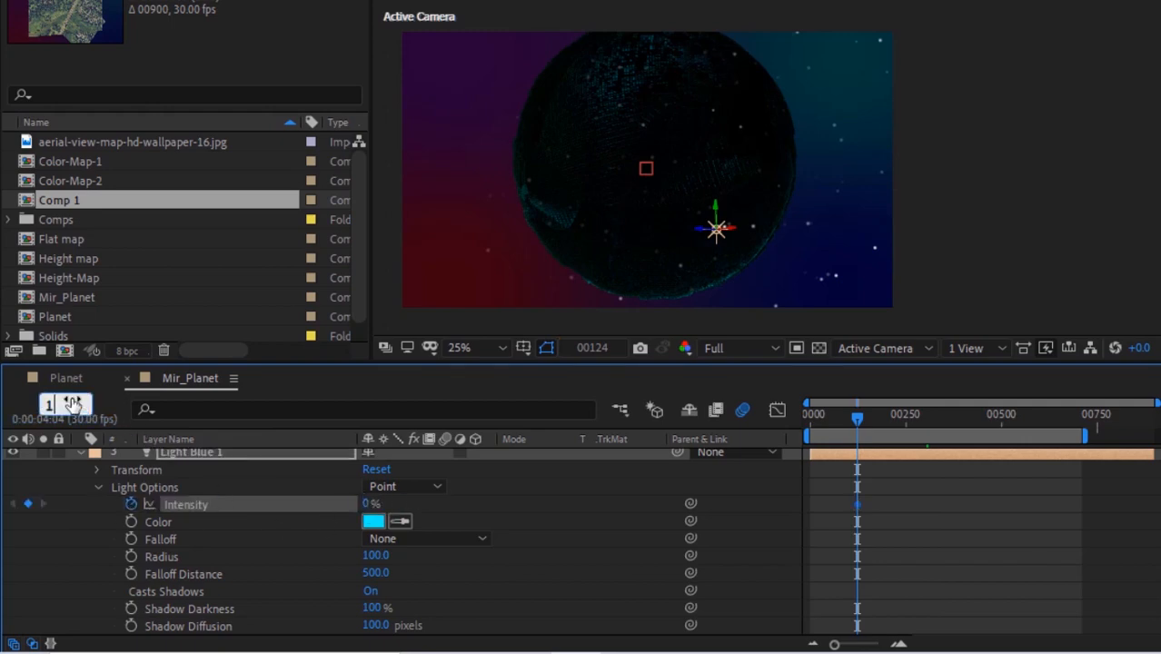
pyautogui.write('191')
pyautogui.press('Return')
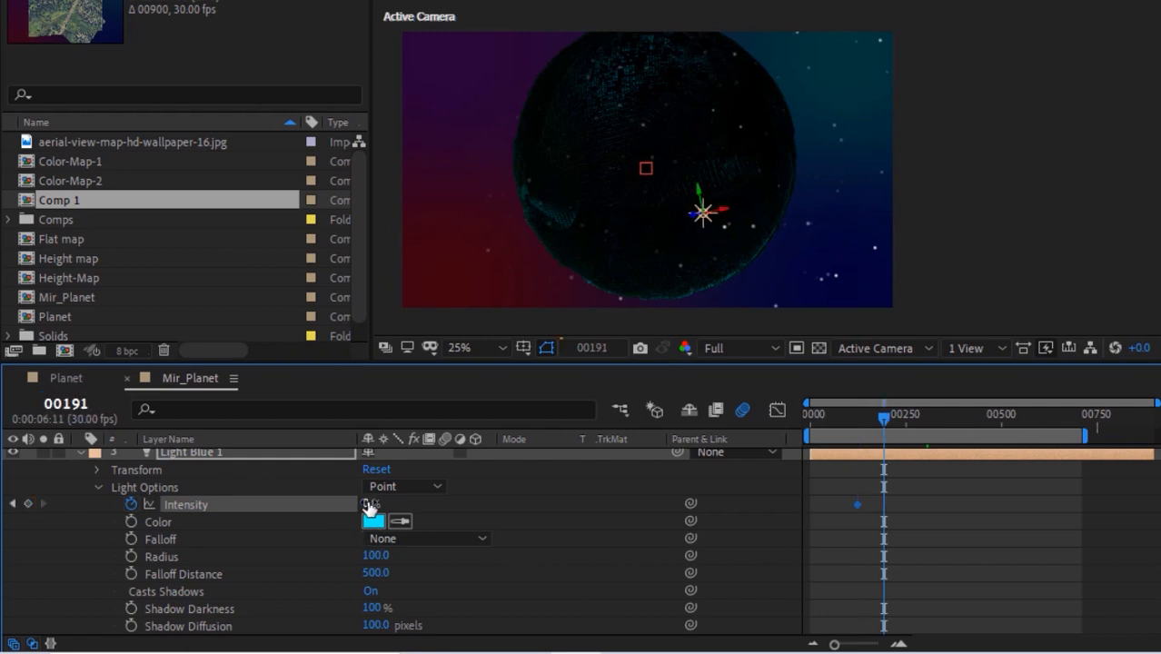
pyautogui.click(370, 503)
pyautogui.write('30')
pyautogui.press('Return')
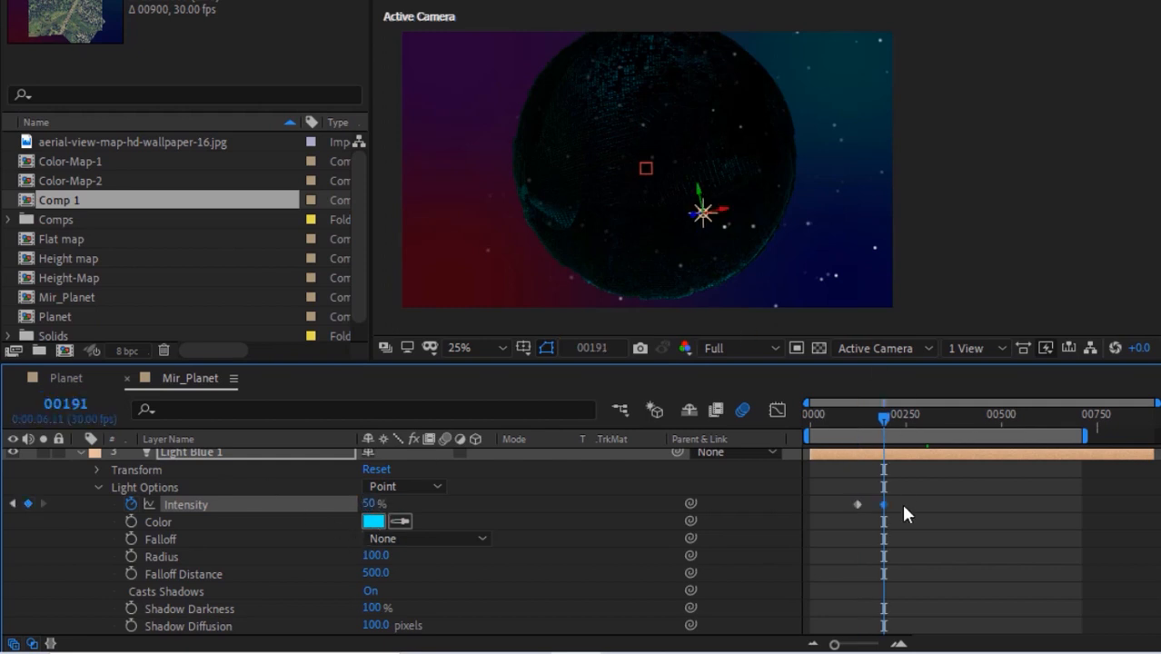
# Apply Easy Ease to both Intensity keyframes of Light Blue 1.
pyautogui.moveTo(933, 475); pyautogui.dragTo(852, 498)
pyautogui.rightClick(853, 501)
pyautogui.moveTo(945, 485)
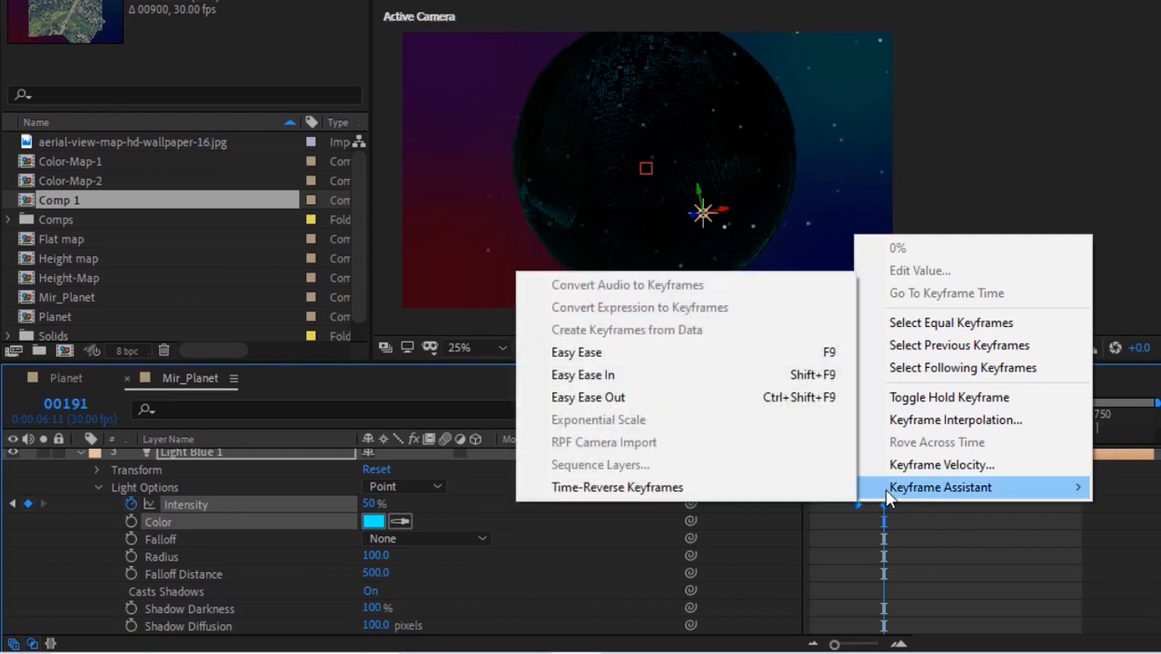
pyautogui.click(666, 359)
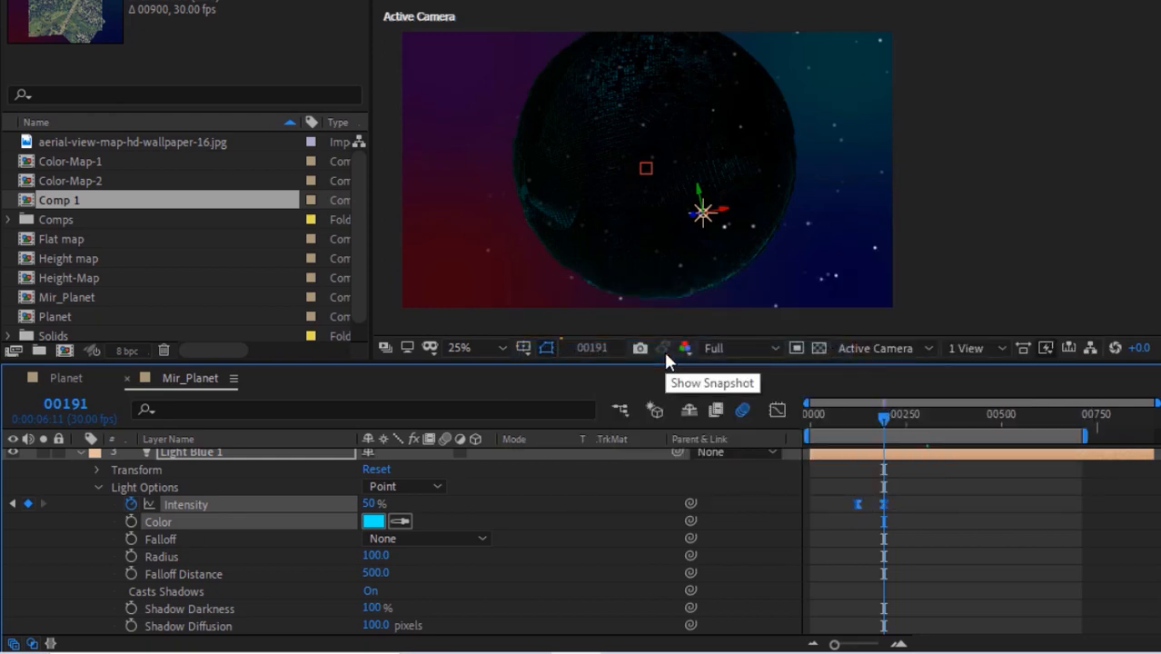
pyautogui.click(665, 356)
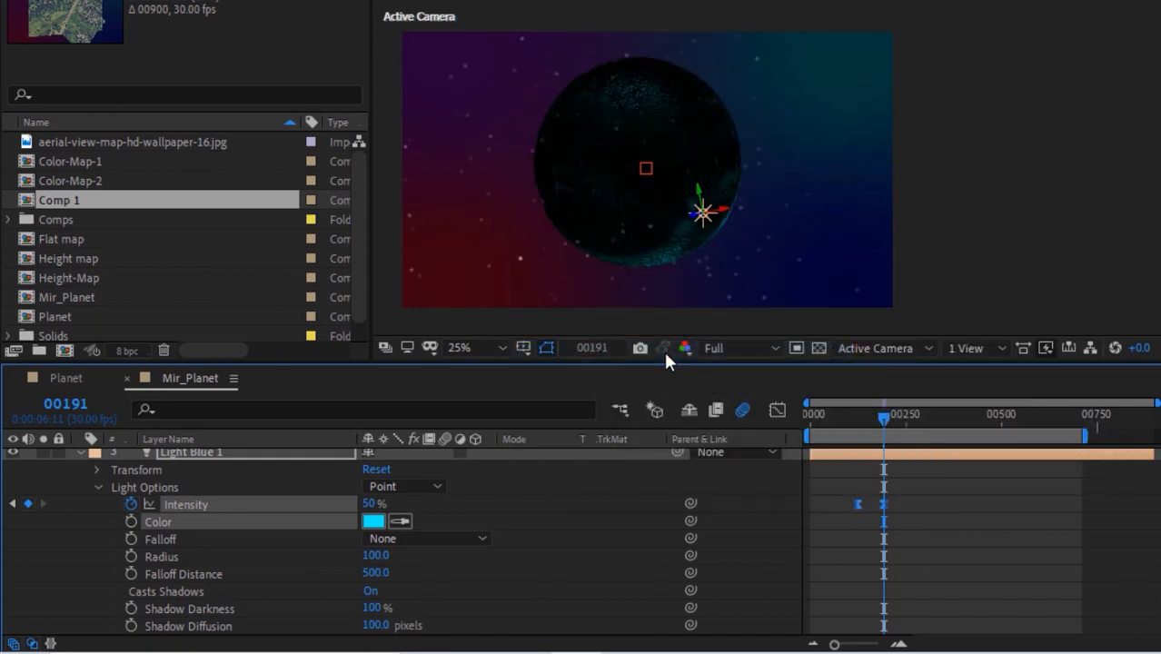
# Set Light Blue 1's Position to 0, 1000, -1000.
pyautogui.click(97, 468)
pyautogui.click(380, 486)
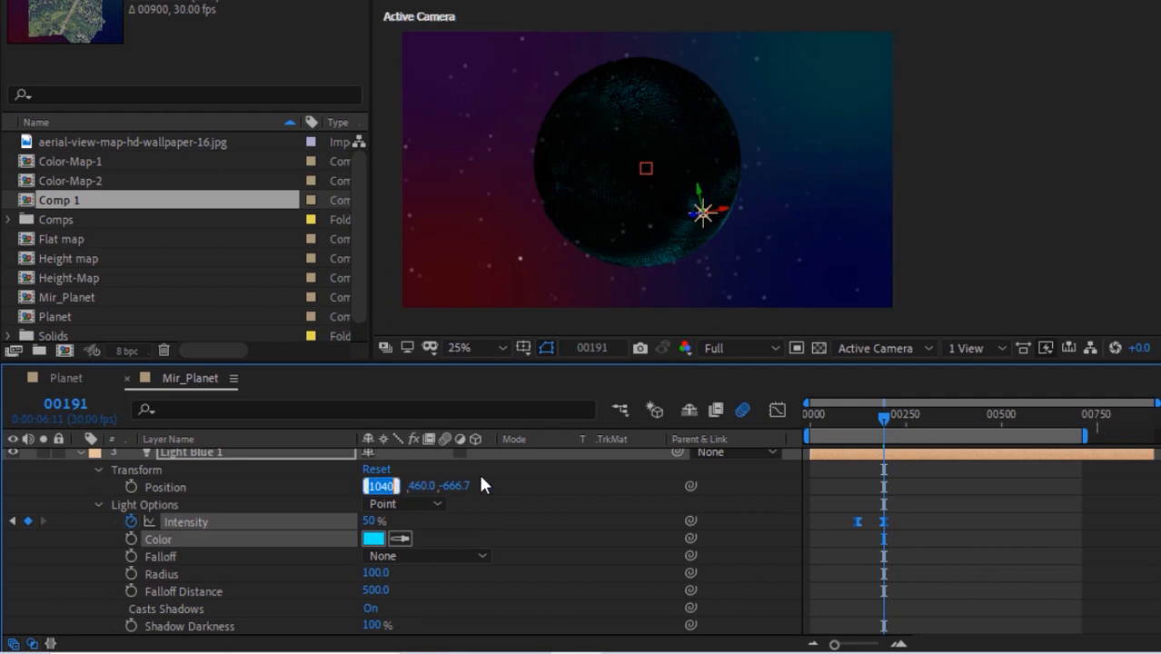
pyautogui.write('0')
pyautogui.press('Tab')
pyautogui.write('1000')
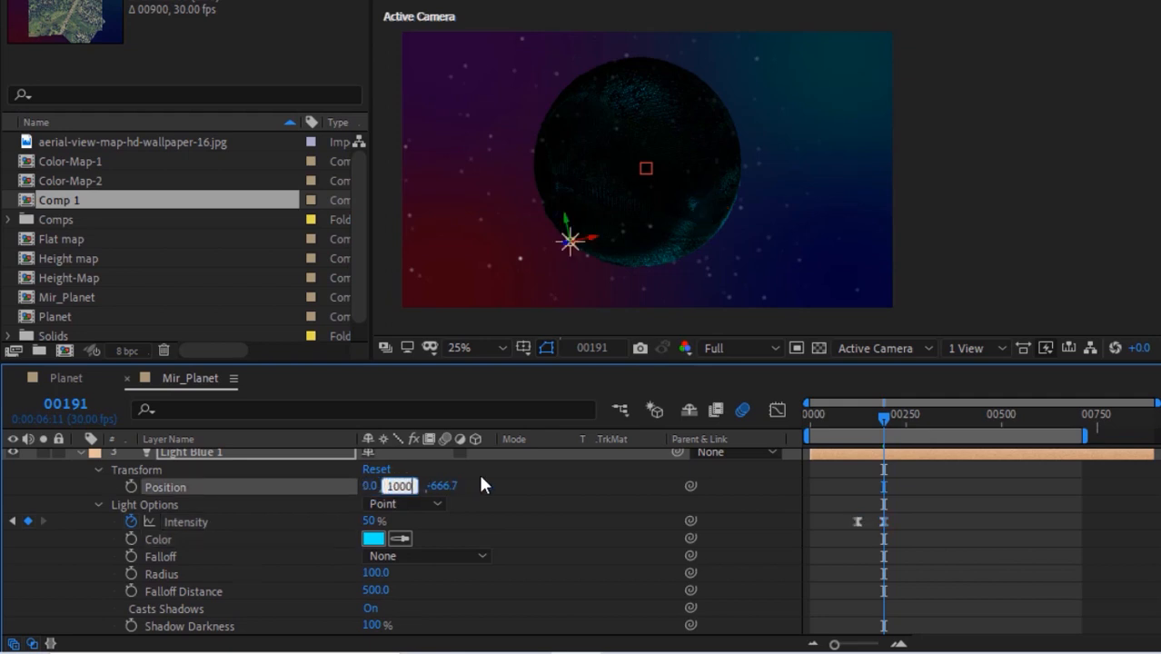
pyautogui.press('Tab')
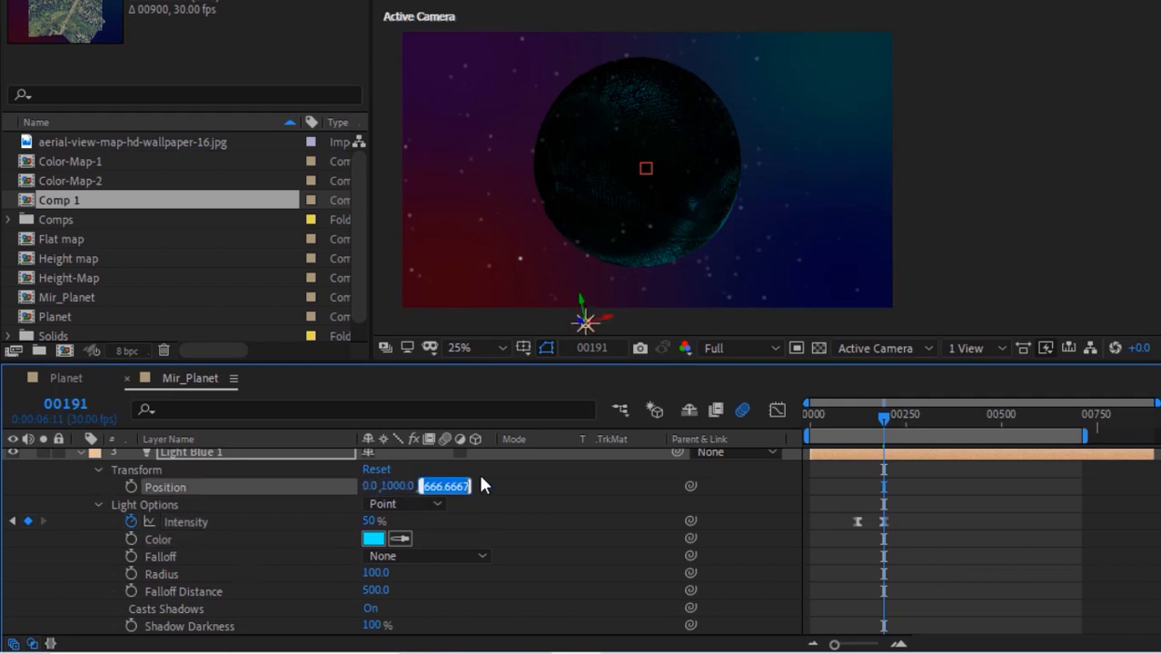
pyautogui.write('-1000')
pyautogui.press('Return')
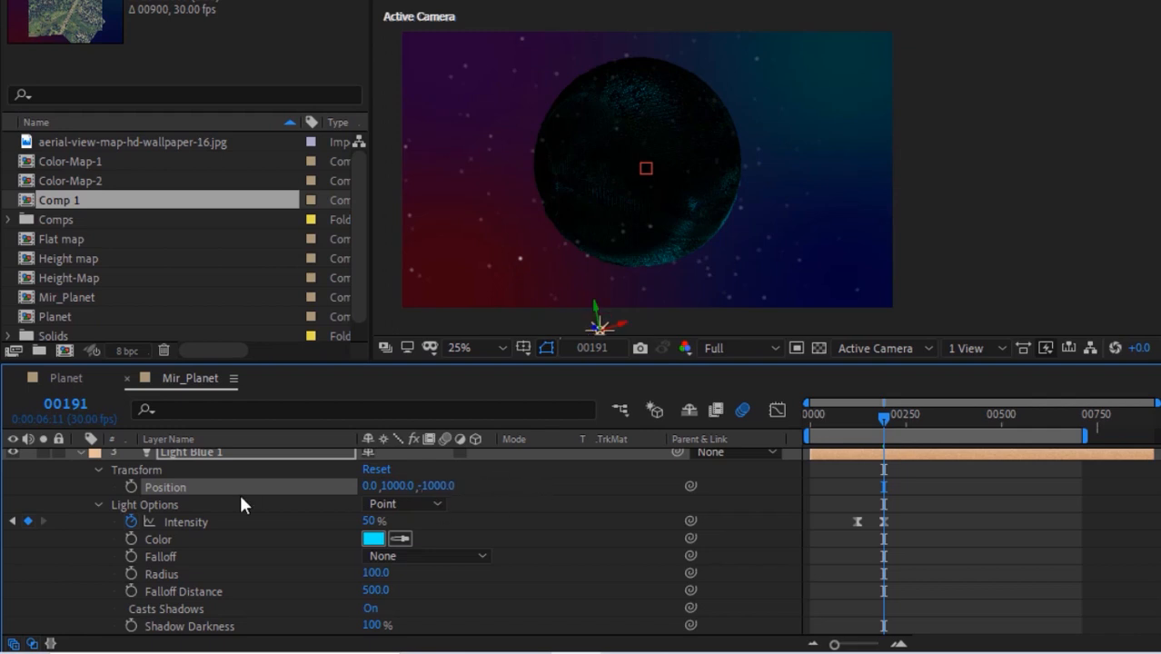
# Set Light Blue 1's Radius to 3000 and Falloff Distance to 5000, and collapse its properties.
pyautogui.click(375, 573)
pyautogui.write('3000')
pyautogui.press('Tab')
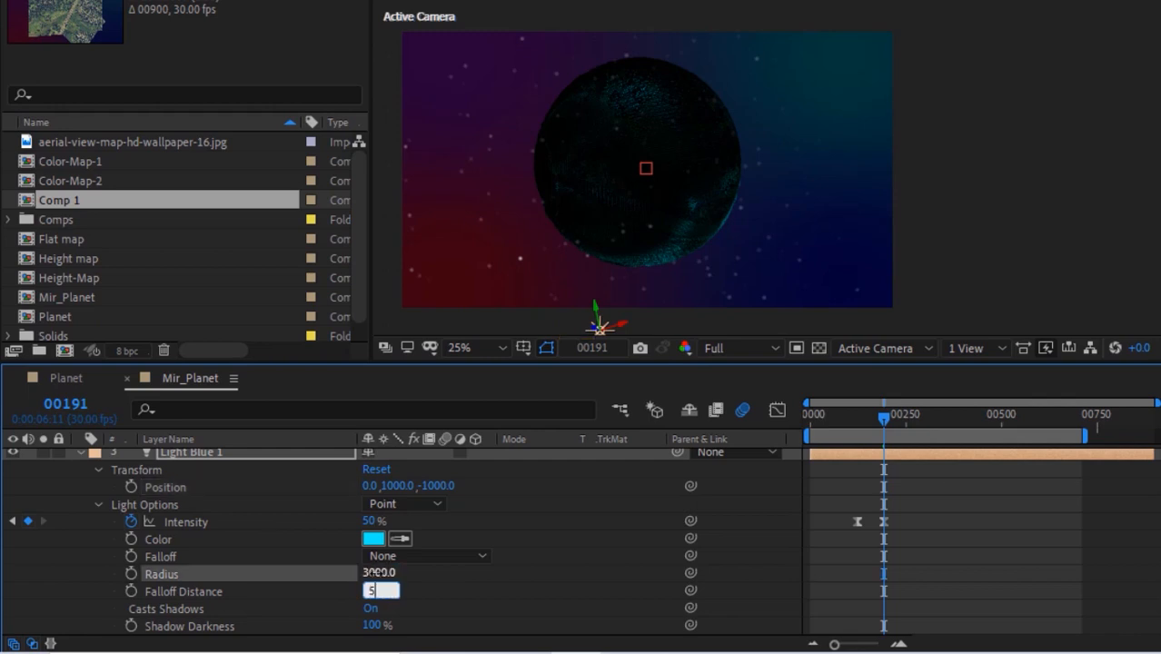
pyautogui.write('5000')
pyautogui.press('Return')
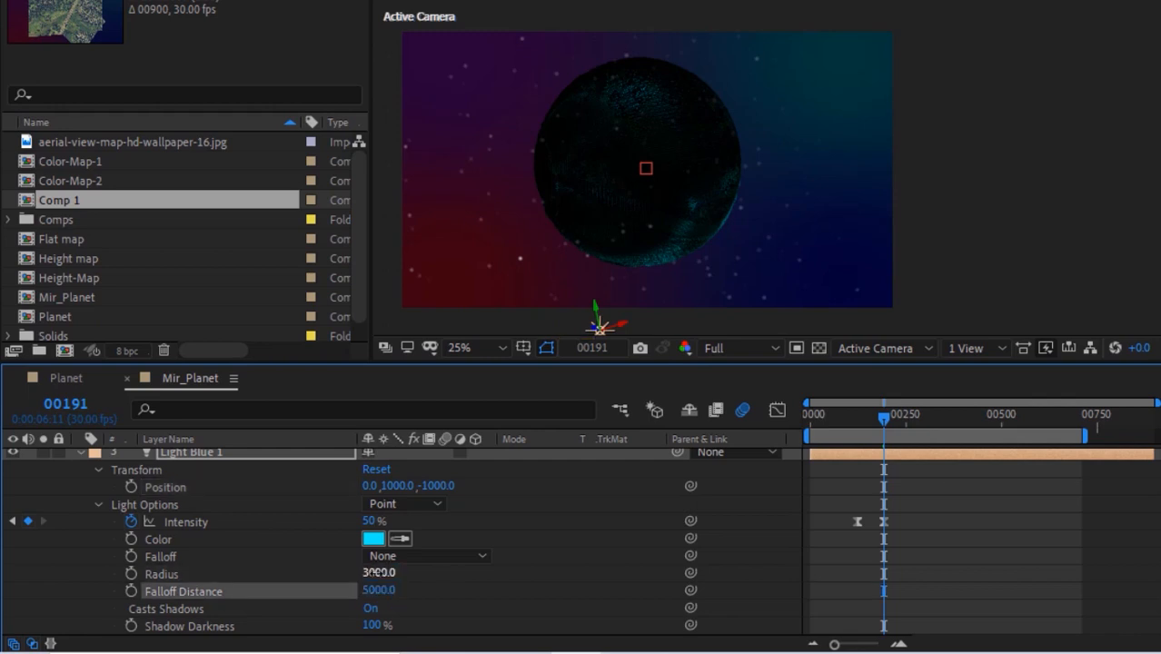
pyautogui.click(585, 546)
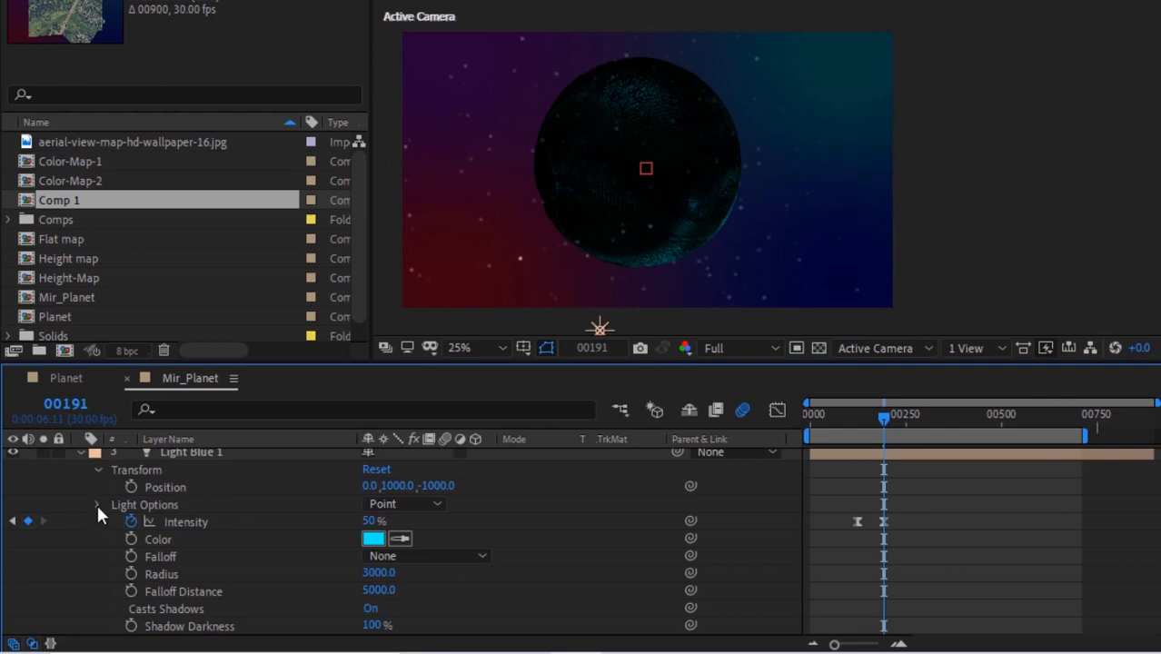
pyautogui.click(98, 504)
pyautogui.click(81, 451)
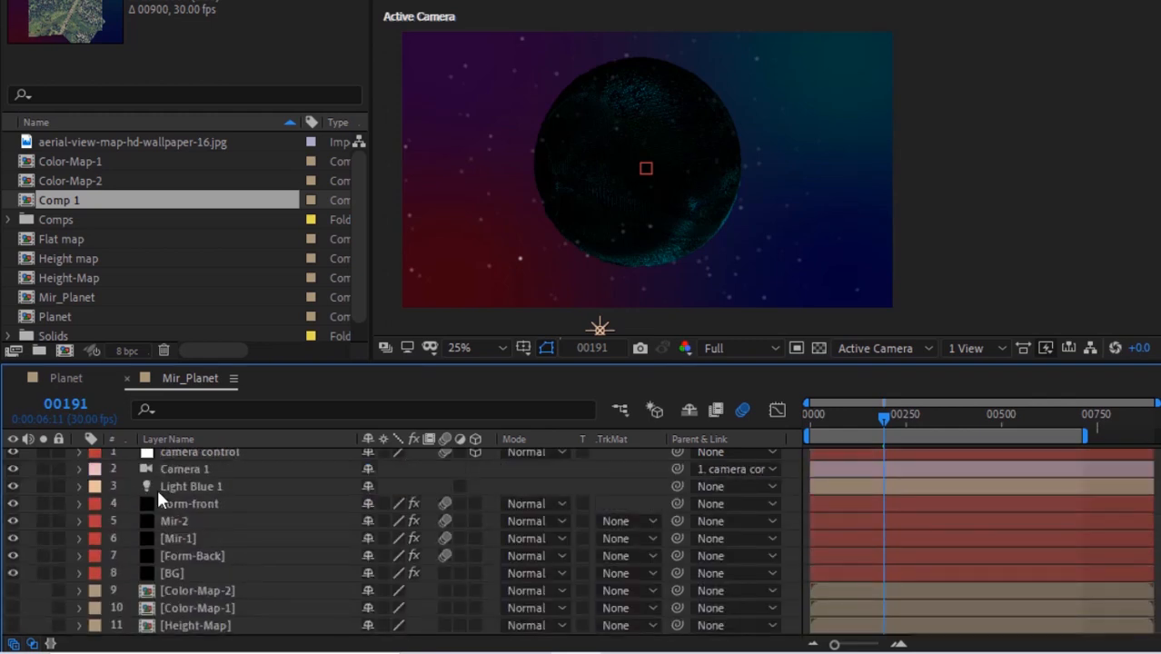
# Duplicate Light Blue 1 and set the copy's Position to 2500, 460, -753.
pyautogui.click(201, 490)
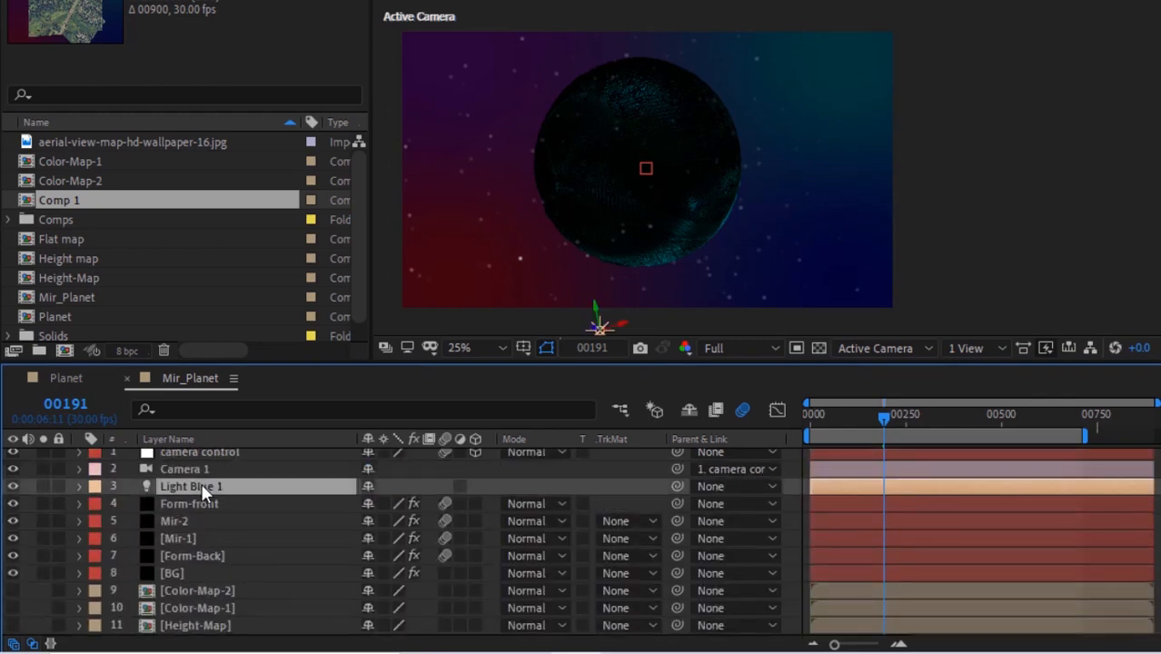
pyautogui.hotkey('ctrl', 'd')
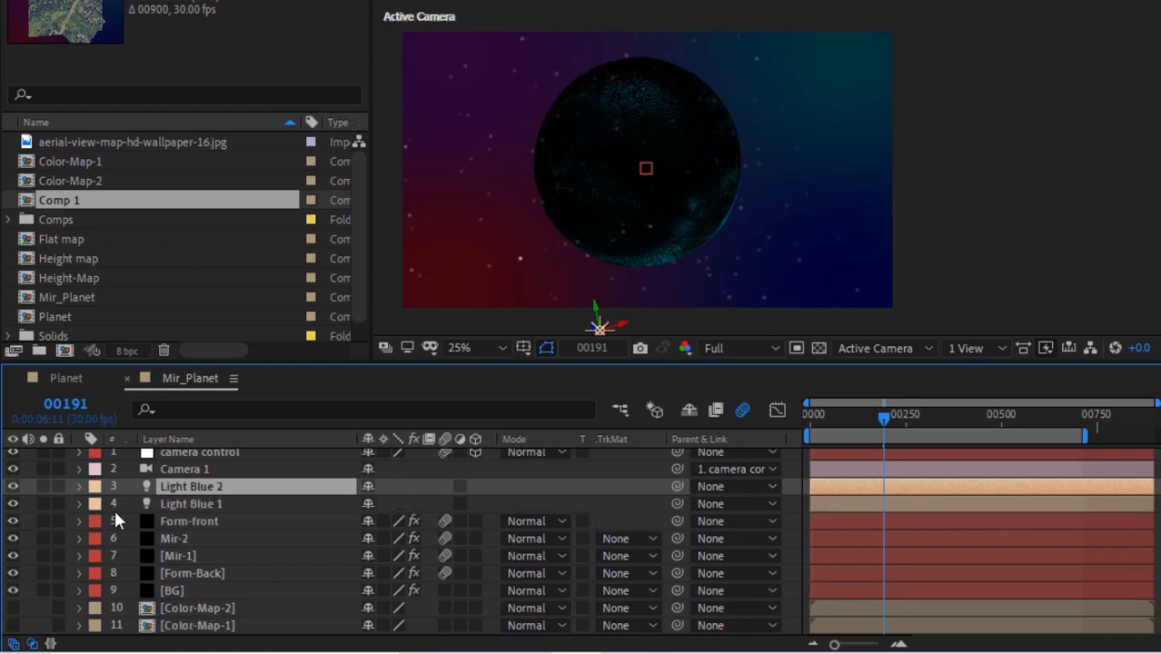
pyautogui.click(79, 486)
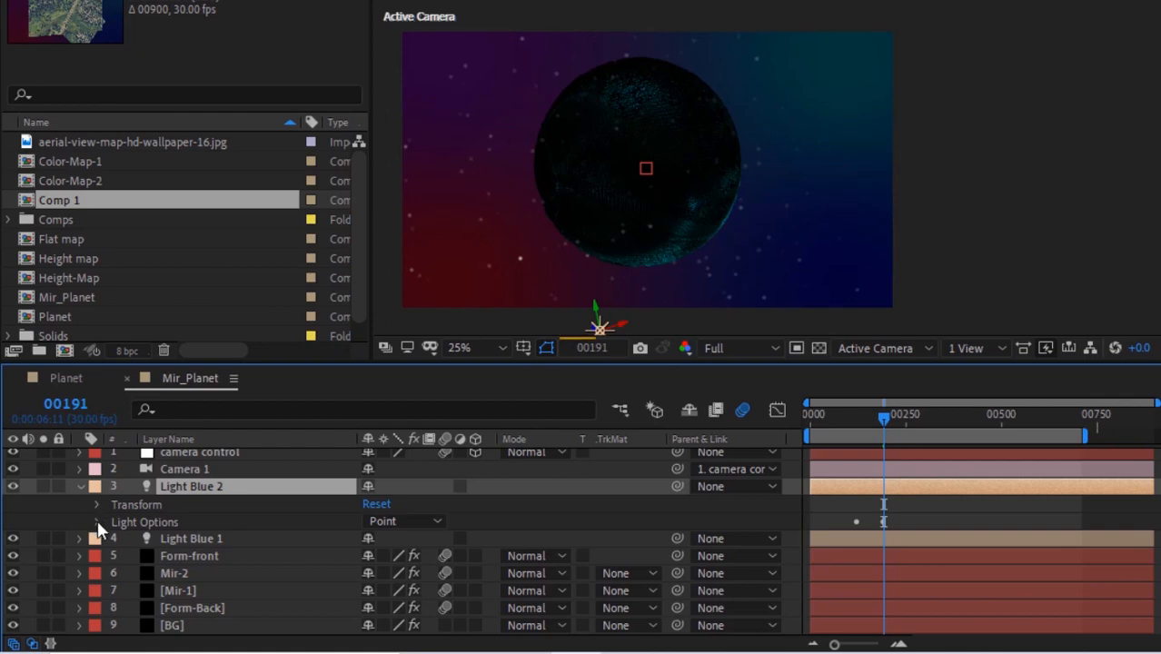
pyautogui.click(96, 504)
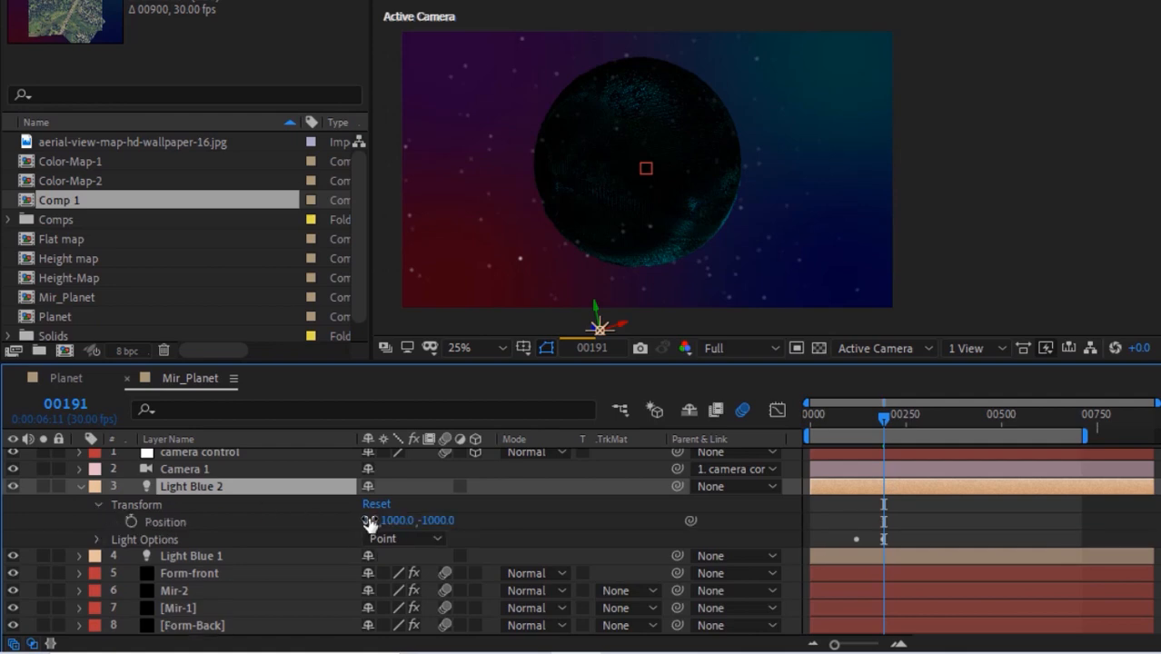
pyautogui.click(370, 520)
pyautogui.write('2500')
pyautogui.press('Tab')
pyautogui.write('46')
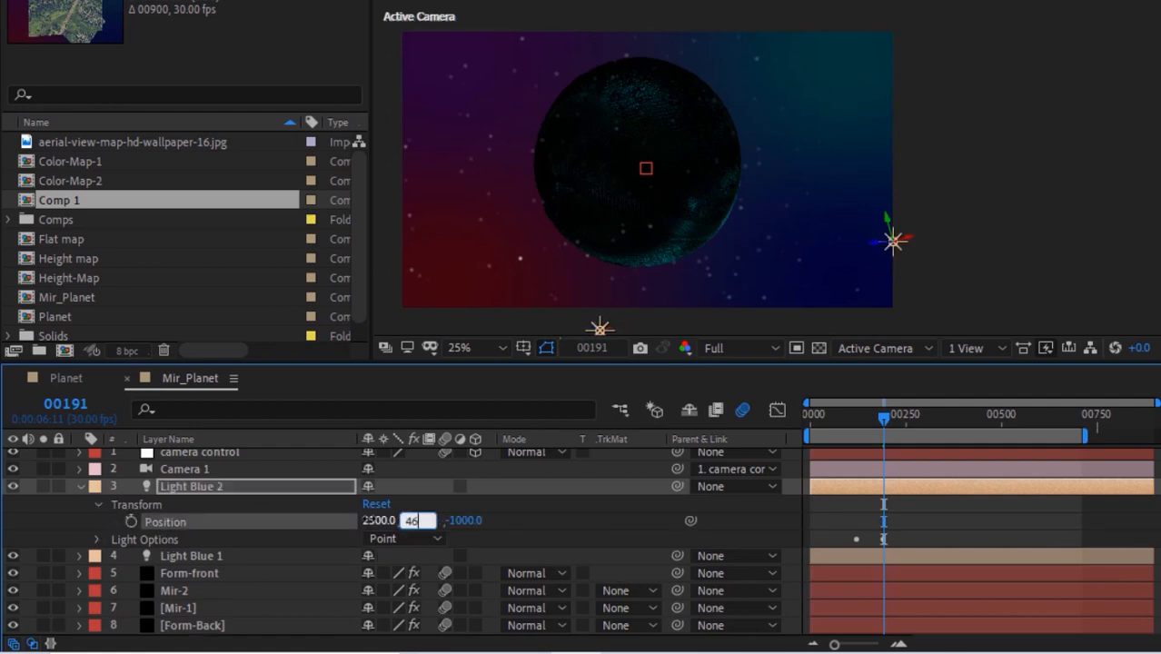
pyautogui.write('0')
pyautogui.press('Tab')
pyautogui.write('-753')
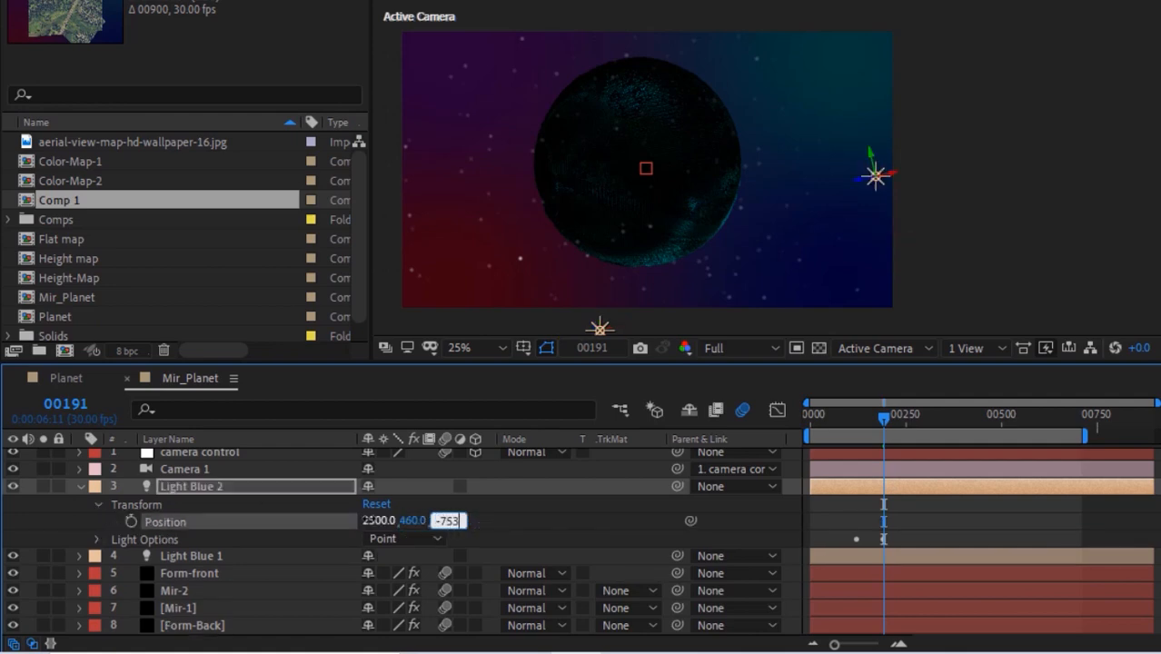
pyautogui.press('Return')
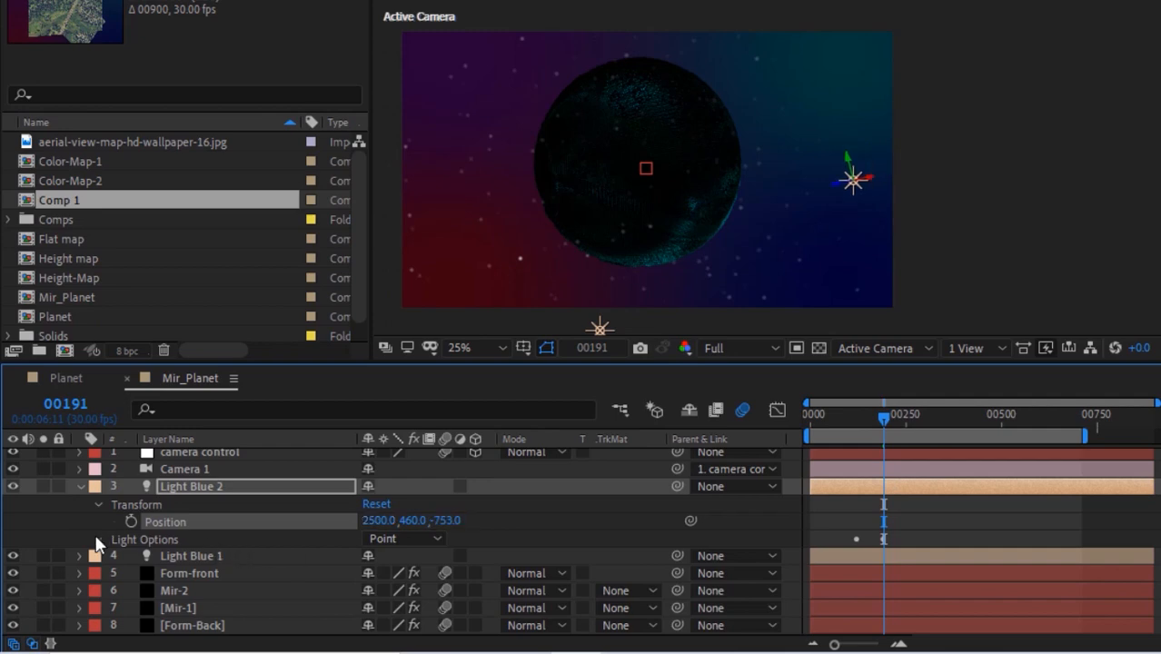
# Clear Light Blue 2's existing Intensity keyframes and keyframe Intensity at 0% at frame 97.
pyautogui.click(99, 541)
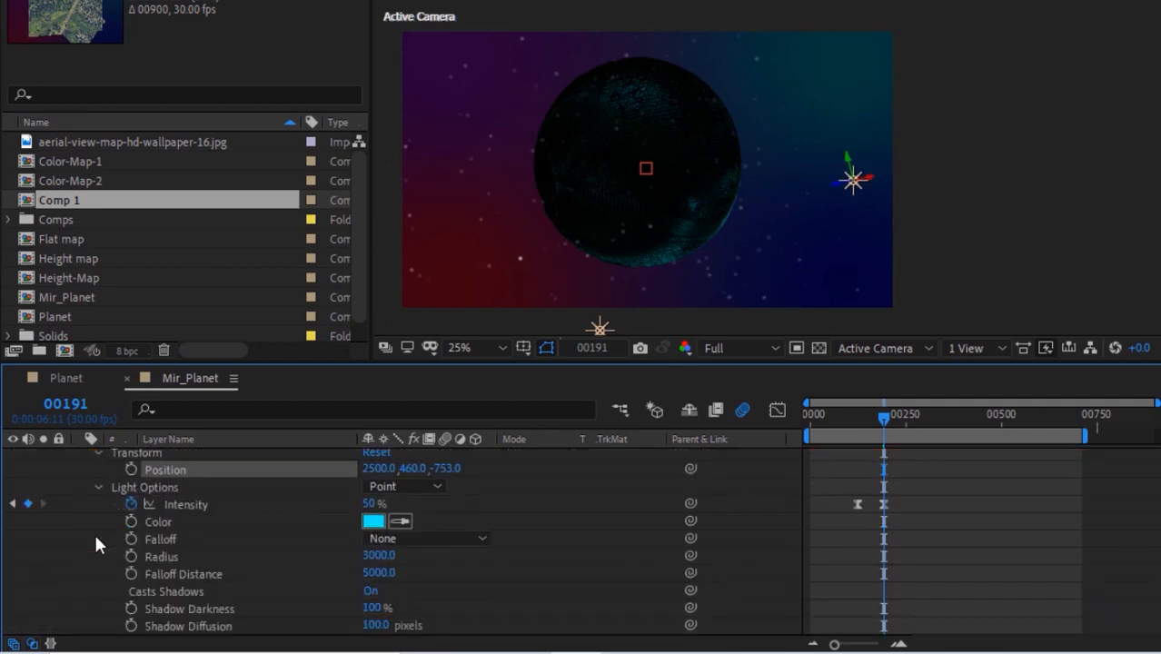
pyautogui.click(68, 407)
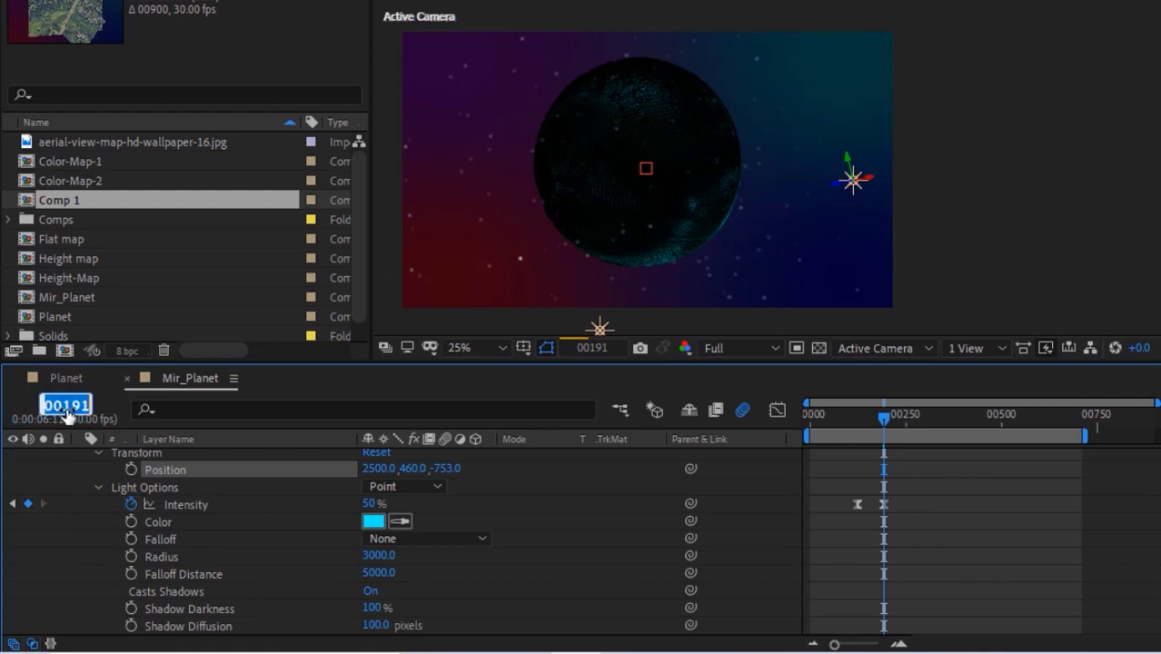
pyautogui.write('97')
pyautogui.press('Return')
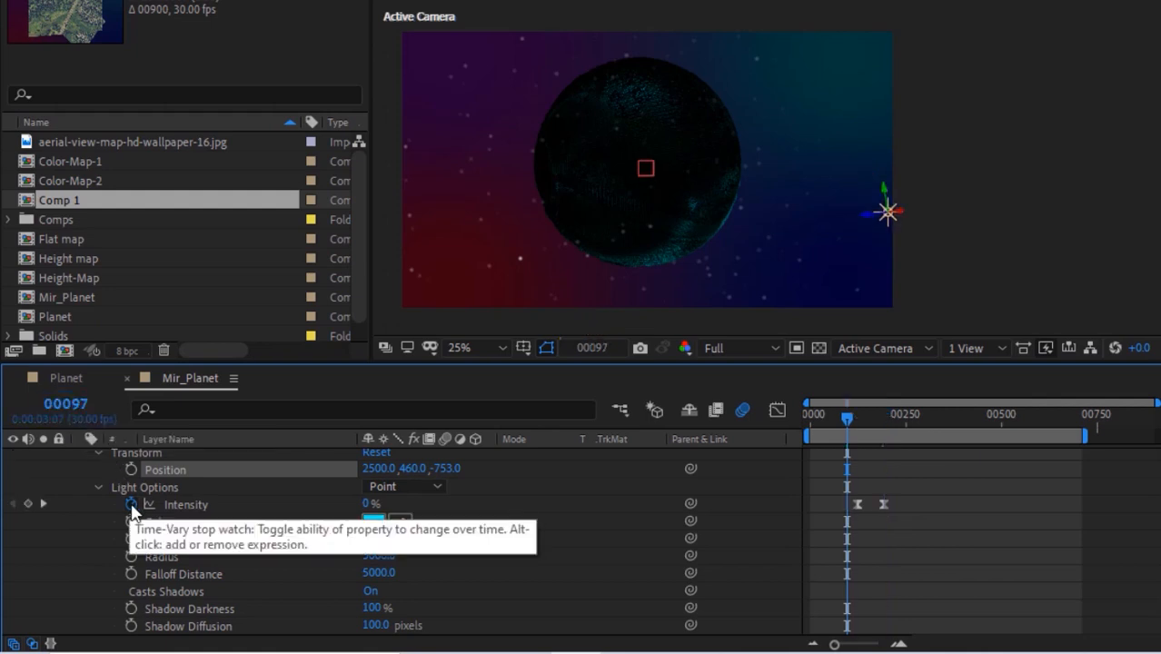
pyautogui.click(130, 504)
# At frame 164, keyframe Light Blue 2's Intensity at 50%.
pyautogui.click(67, 406)
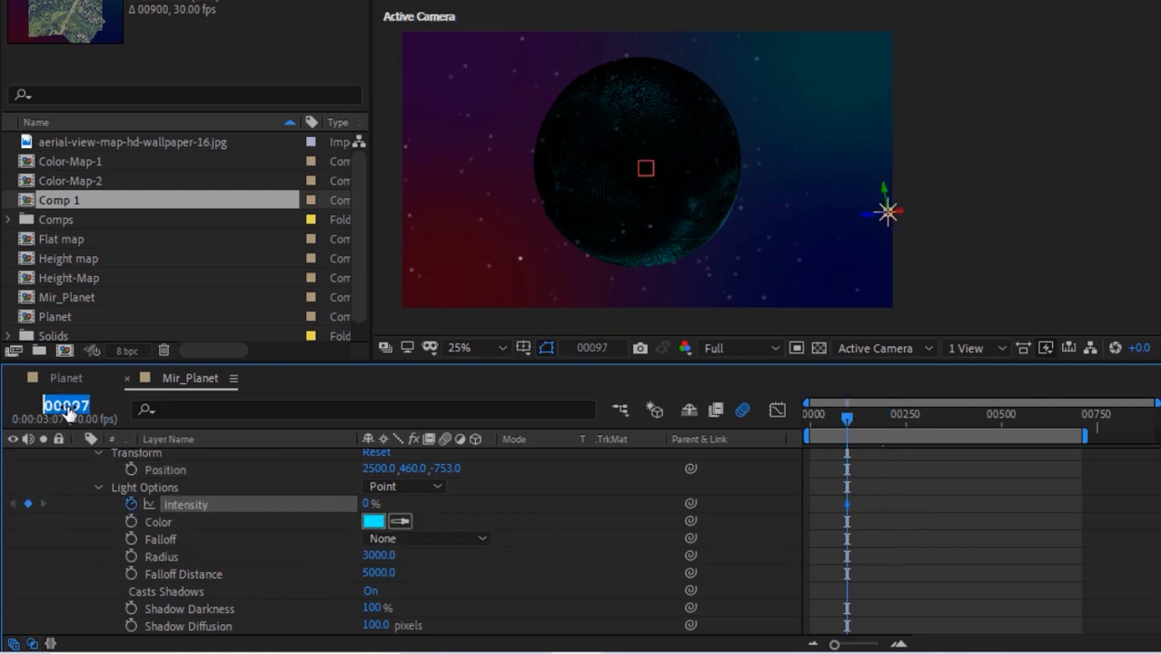
pyautogui.write('164')
pyautogui.press('Return')
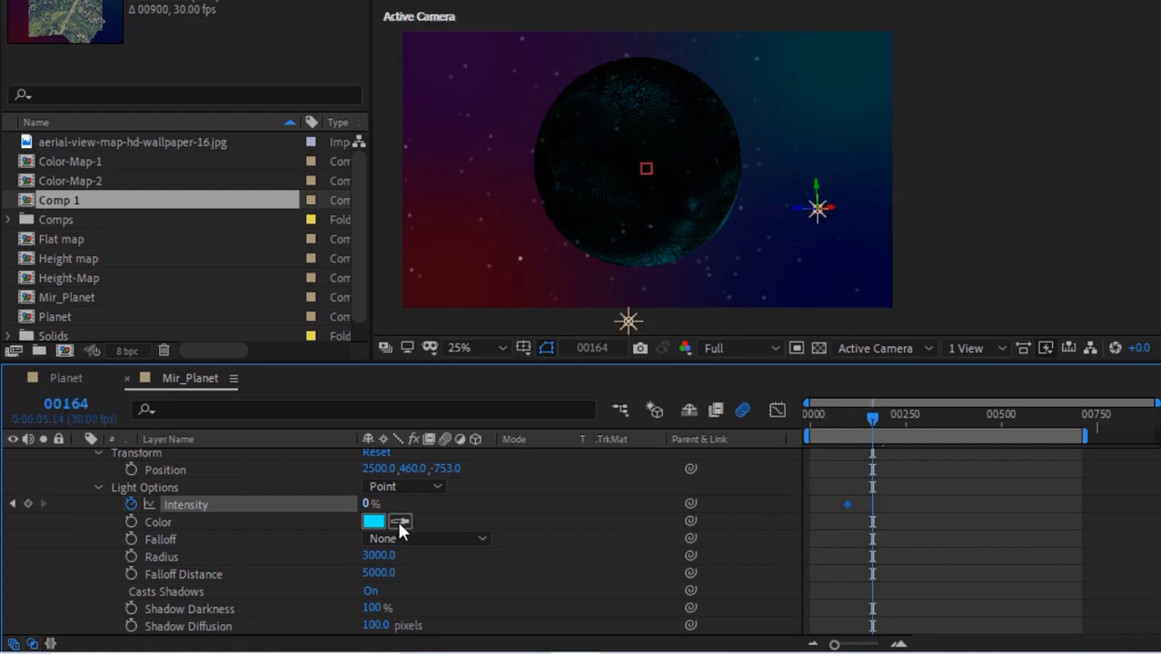
pyautogui.click(368, 504)
pyautogui.write('50')
pyautogui.press('Return')
# Apply Easy Ease to Light Blue 2's Intensity keyframes and collapse the layer's properties.
pyautogui.rightClick(846, 504)
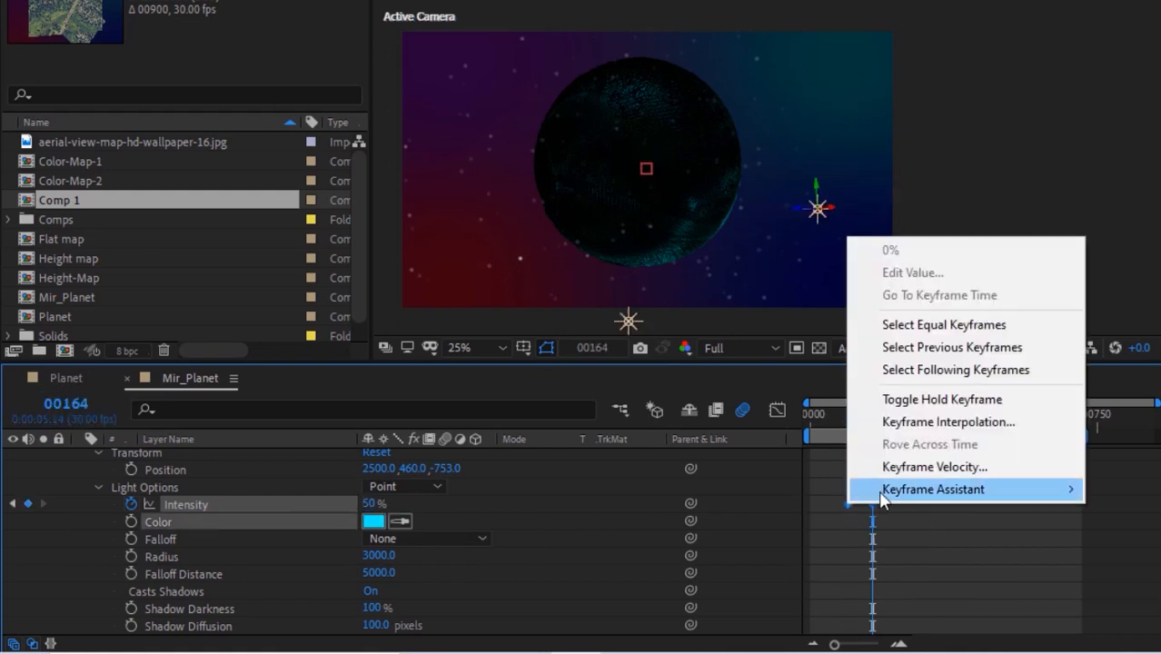
pyautogui.moveTo(932, 488)
pyautogui.click(618, 357)
pyautogui.click(99, 488)
pyautogui.click(99, 453)
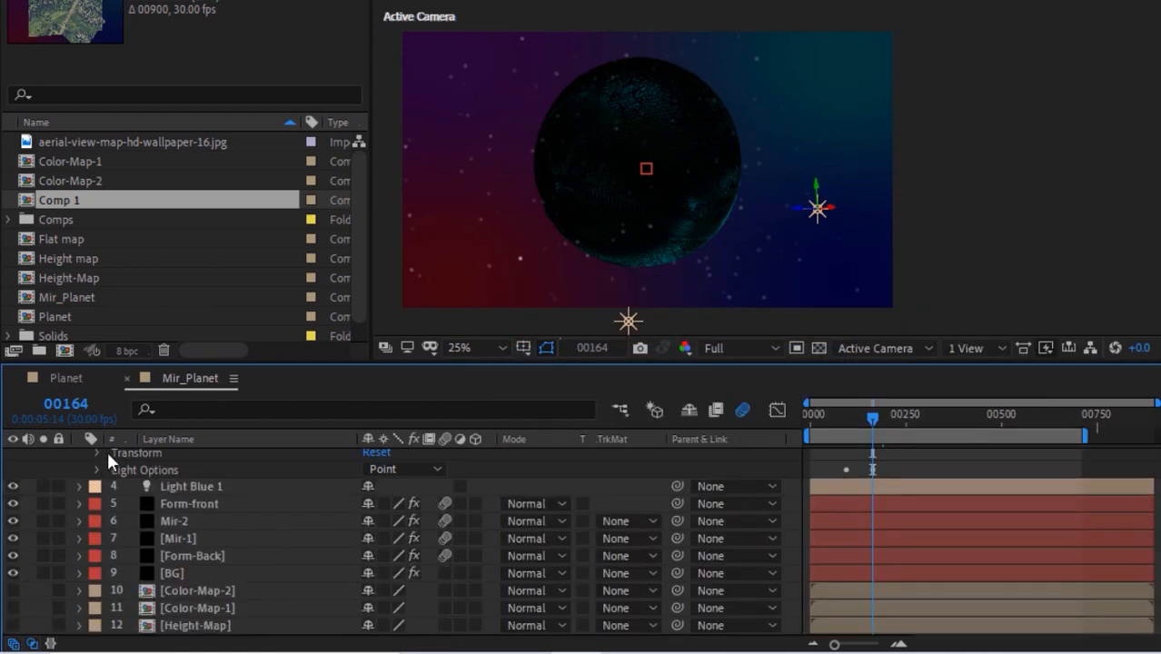
pyautogui.scroll(3, 82, 487)
pyautogui.click(80, 490)
# Give Mir-1's Shine Source Point the expression thisComp.layer("Light Blue 2").toComp([0,0,0]) and collapse the layer.
pyautogui.click(181, 560)
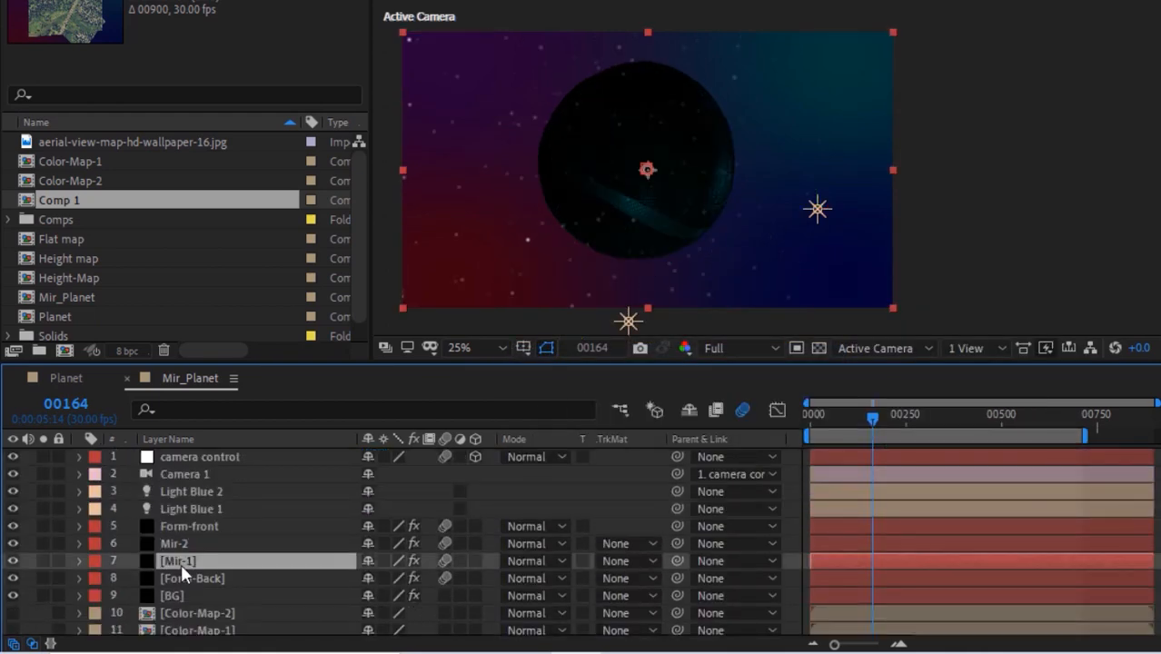
pyautogui.click(156, 42)
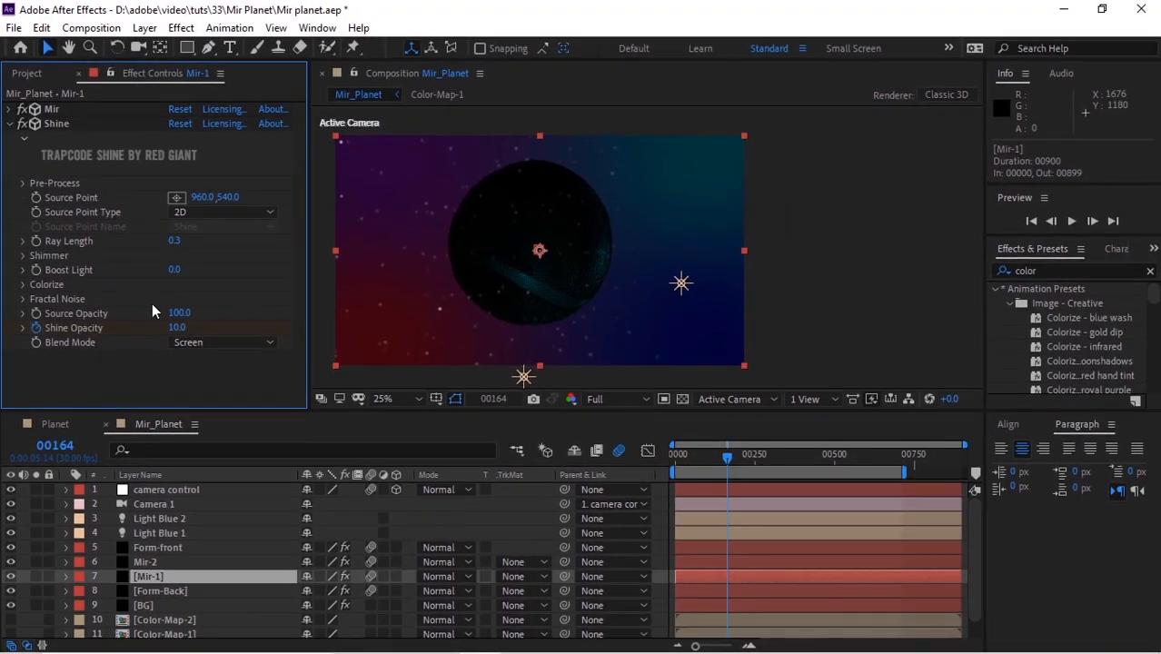
pyautogui.keyDown('alt'); pyautogui.click(36, 198); pyautogui.keyUp('alt')
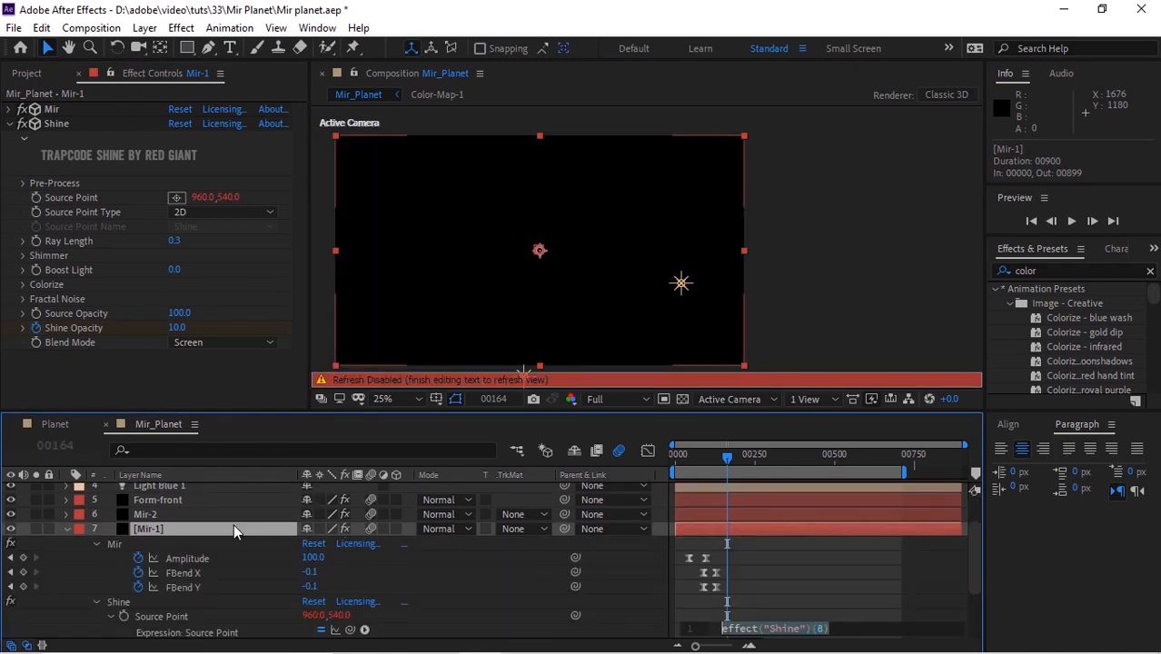
pyautogui.moveTo(350, 629); pyautogui.dragTo(202, 521)
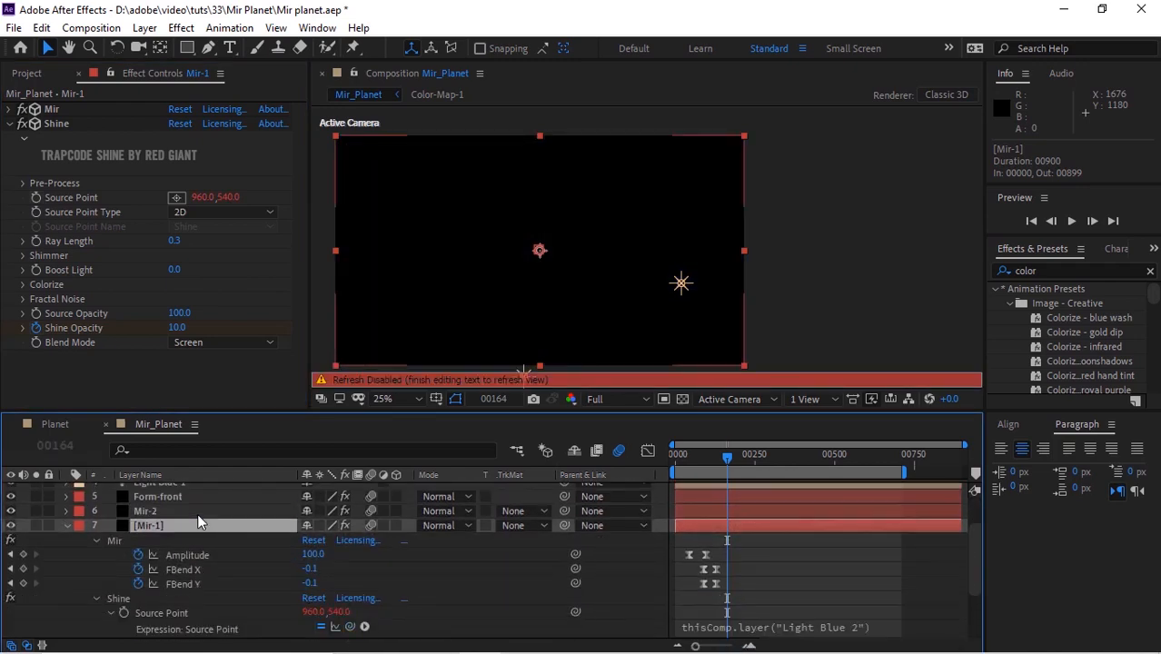
pyautogui.click(878, 636)
pyautogui.write('.t')
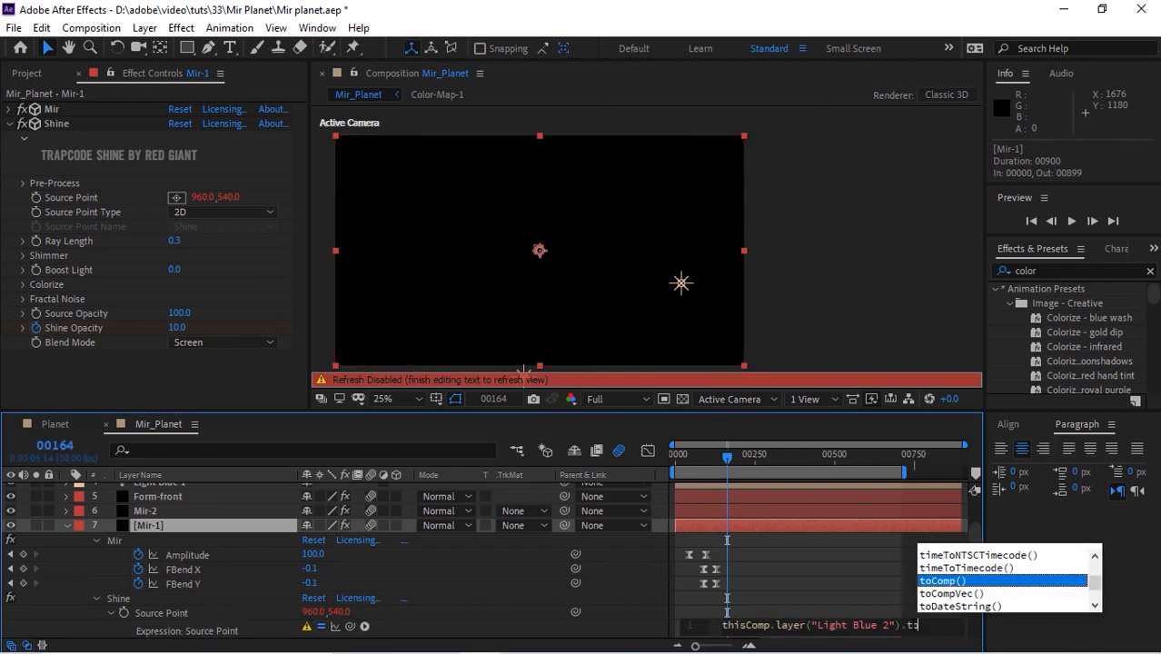
pyautogui.write('oComp()[0')
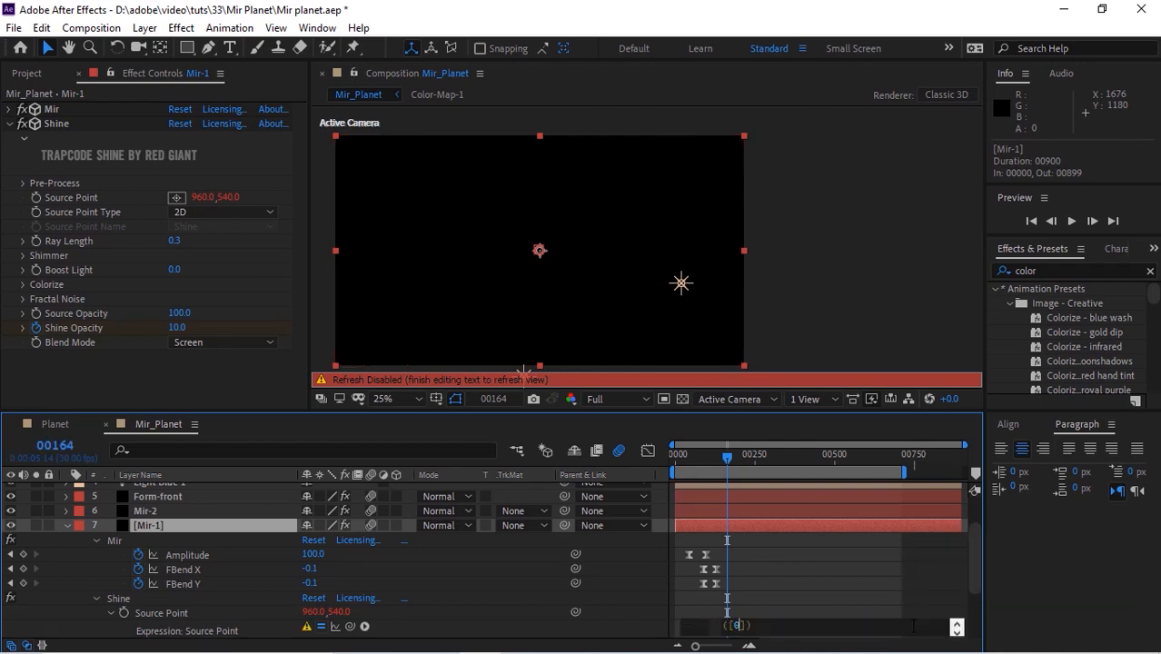
pyautogui.write(',0,0')
pyautogui.click(311, 484)
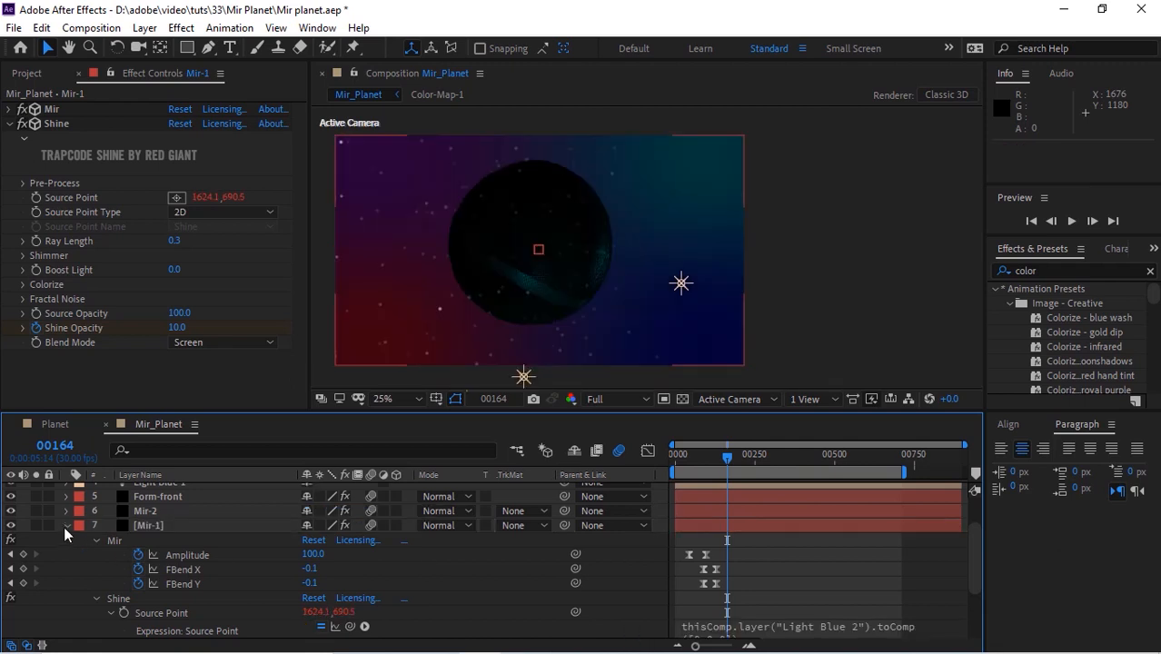
pyautogui.click(67, 525)
# Give Mir-2's Shine Source Point the same expression, thisComp.layer("Light Blue 2").toComp([0,0,0]), and collapse the layer.
pyautogui.click(150, 543)
pyautogui.click(9, 125)
pyautogui.click(9, 125)
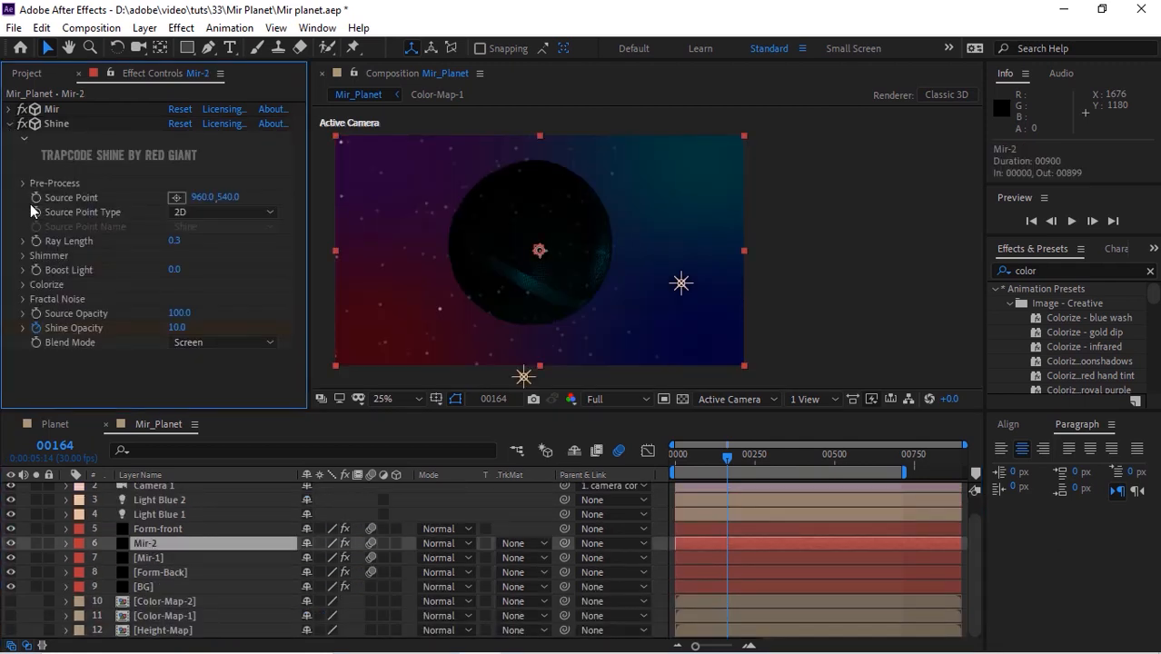
pyautogui.keyDown('alt'); pyautogui.click(36, 198); pyautogui.keyUp('alt')
pyautogui.write('thisComp.layer("Light Blue 2").toComp([0,0,0])')
pyautogui.click(556, 629)
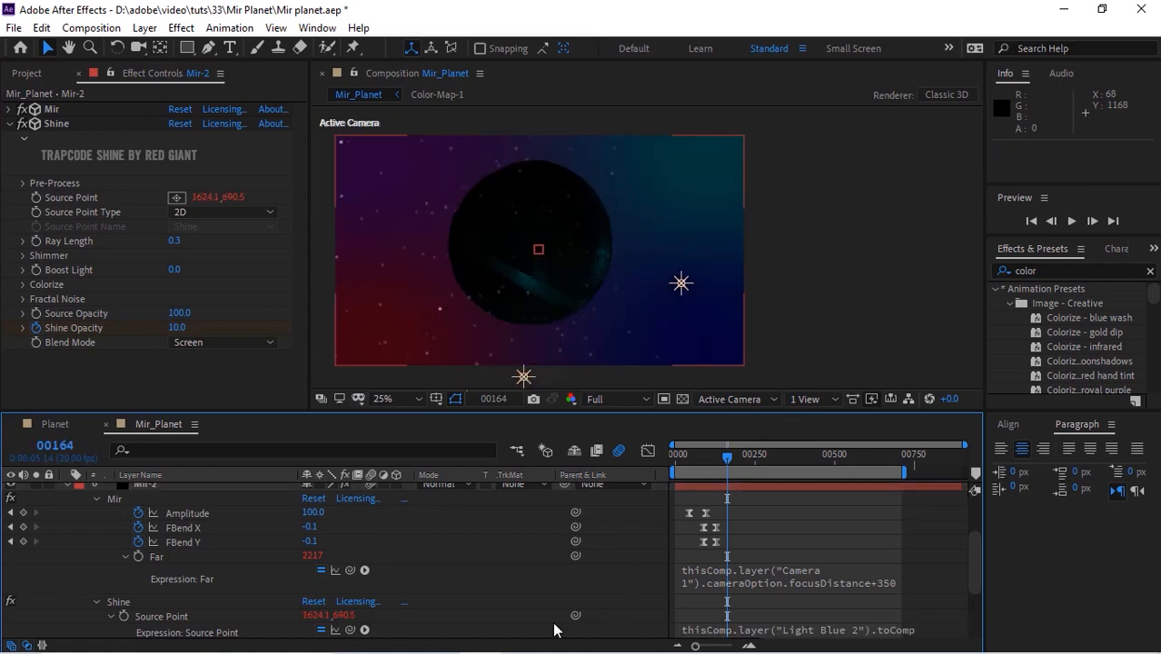
pyautogui.click(66, 485)
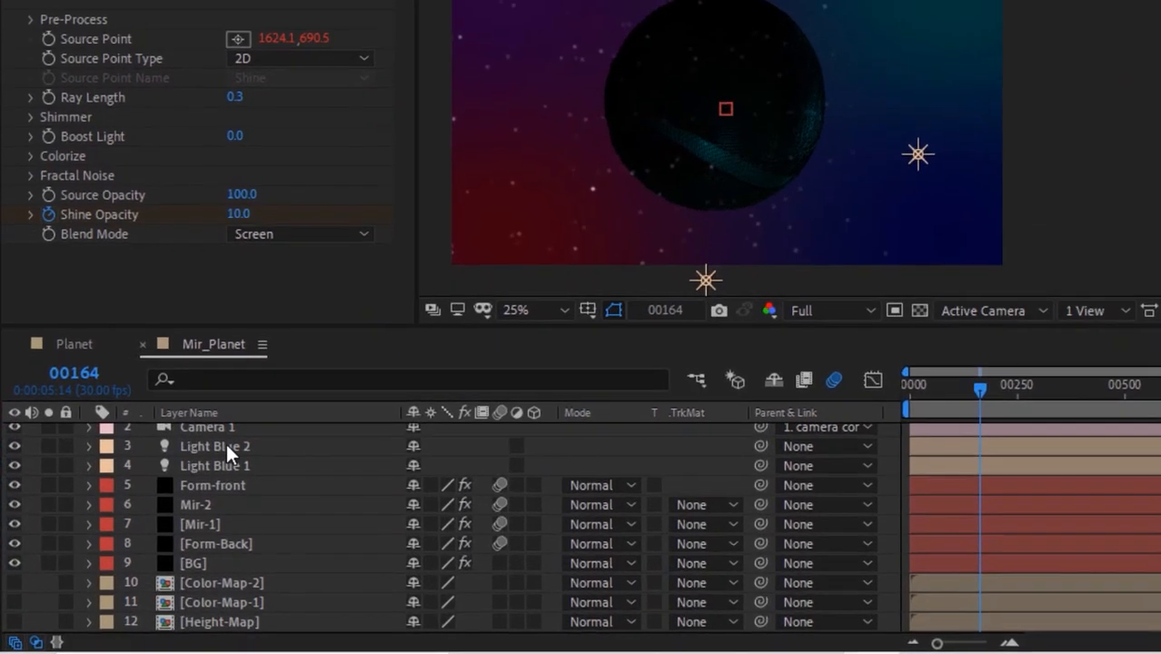
# Duplicate Light Blue 2 and rename the copy Light Orange.
pyautogui.click(168, 498)
pyautogui.hotkey('ctrl', 'd')
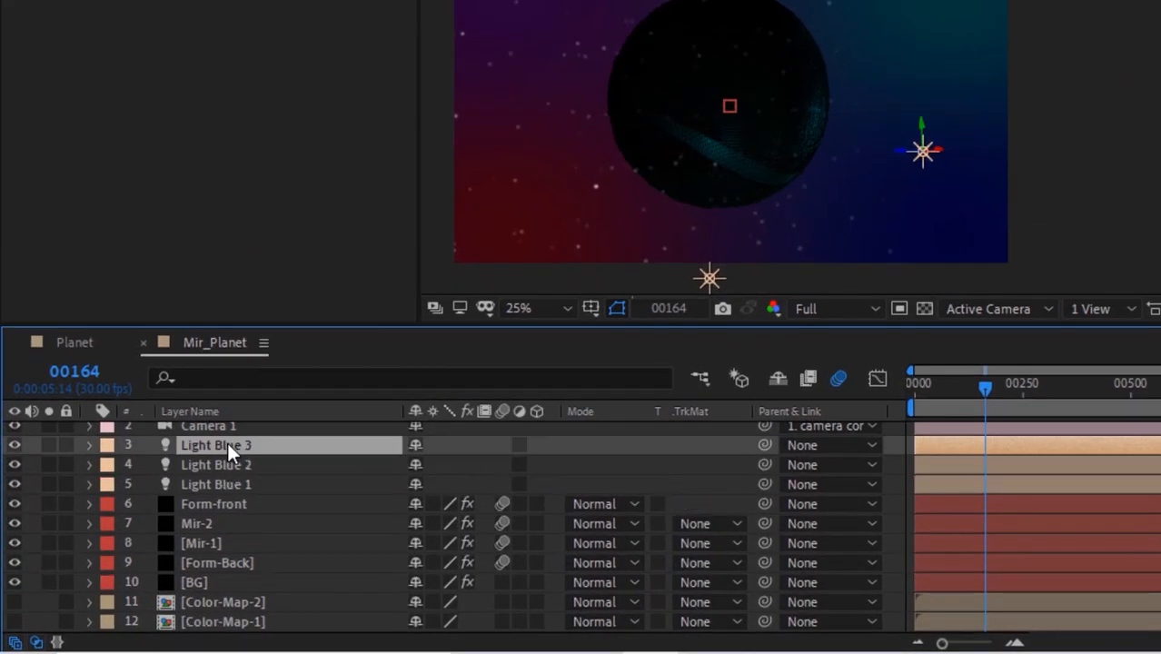
pyautogui.press('Return')
pyautogui.press('End')
pyautogui.press('BackSpace')
pyautogui.press('BackSpace')
pyautogui.press('BackSpace')
pyautogui.press('BackSpace')
pyautogui.press('BackSpace')
pyautogui.press('BackSpace')
pyautogui.write('O')
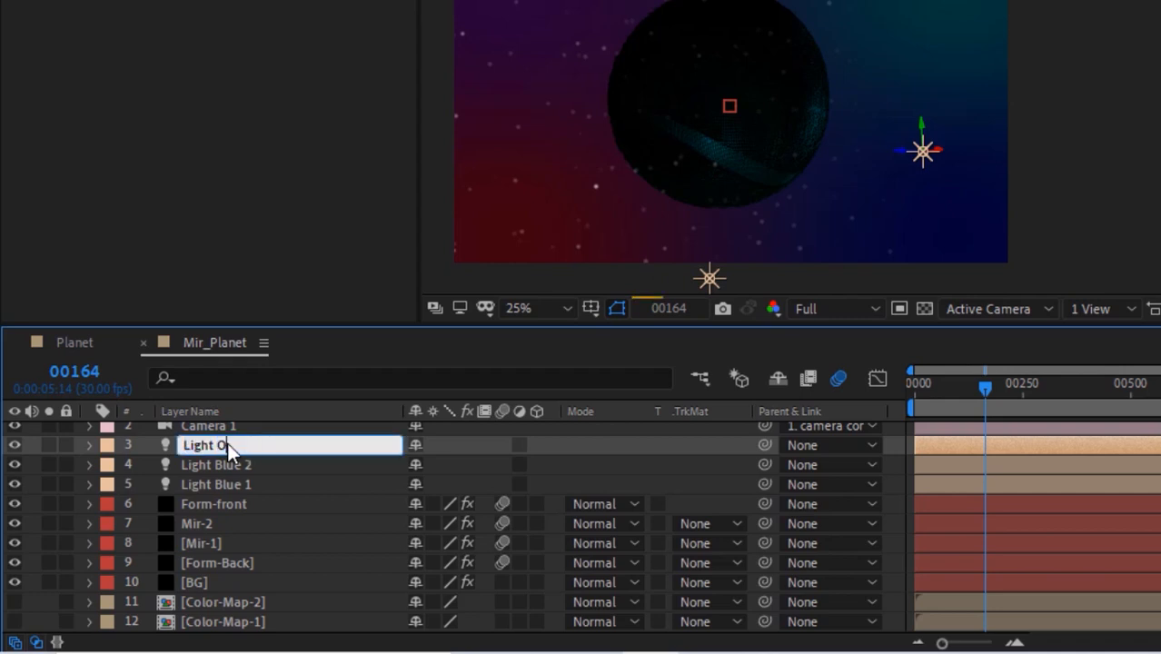
pyautogui.write('range')
pyautogui.press('Return')
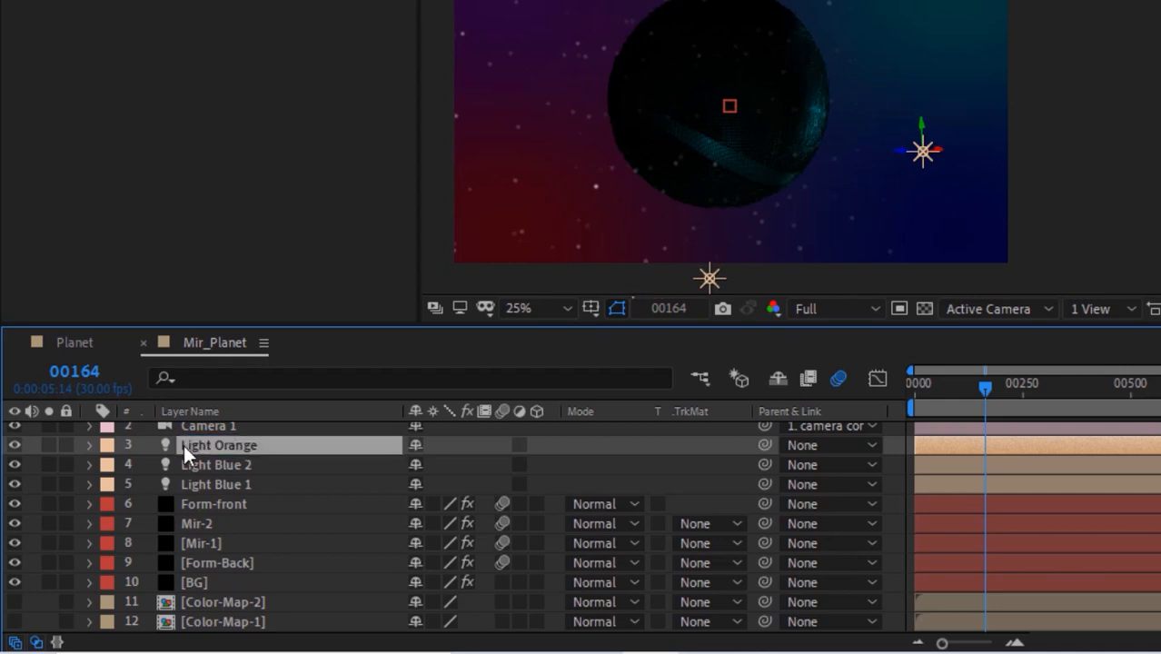
# Set Light Orange's Position to 1000, 0, -1200.
pyautogui.click(89, 445)
pyautogui.click(110, 465)
pyautogui.click(429, 484)
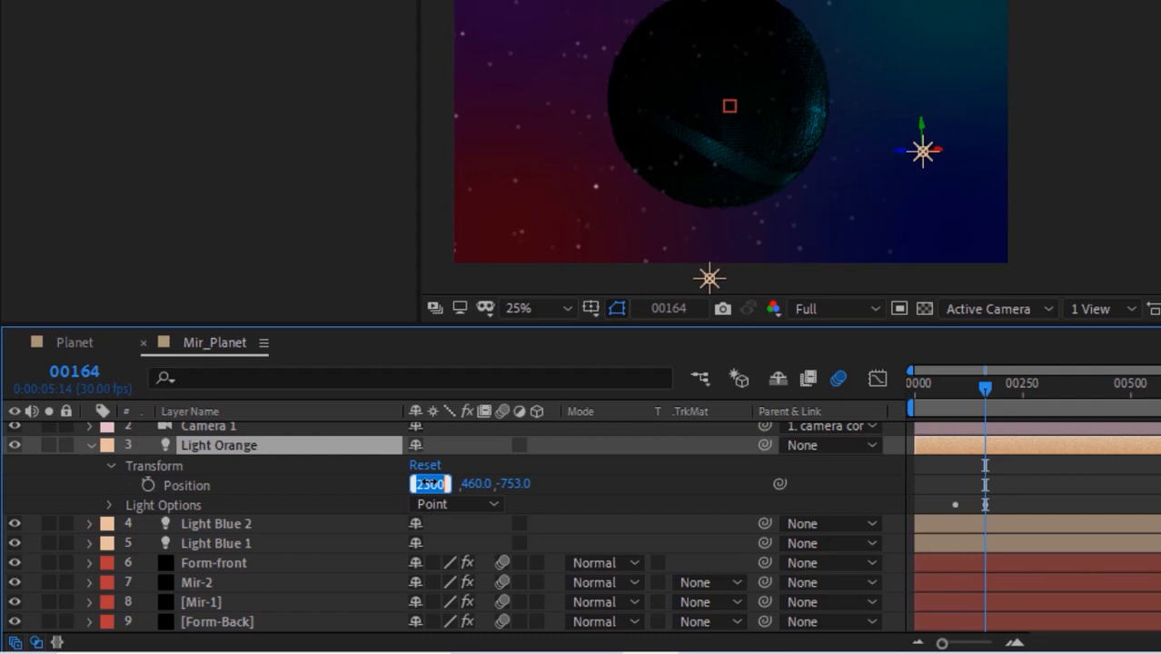
pyautogui.write('1030')
pyautogui.press('Tab')
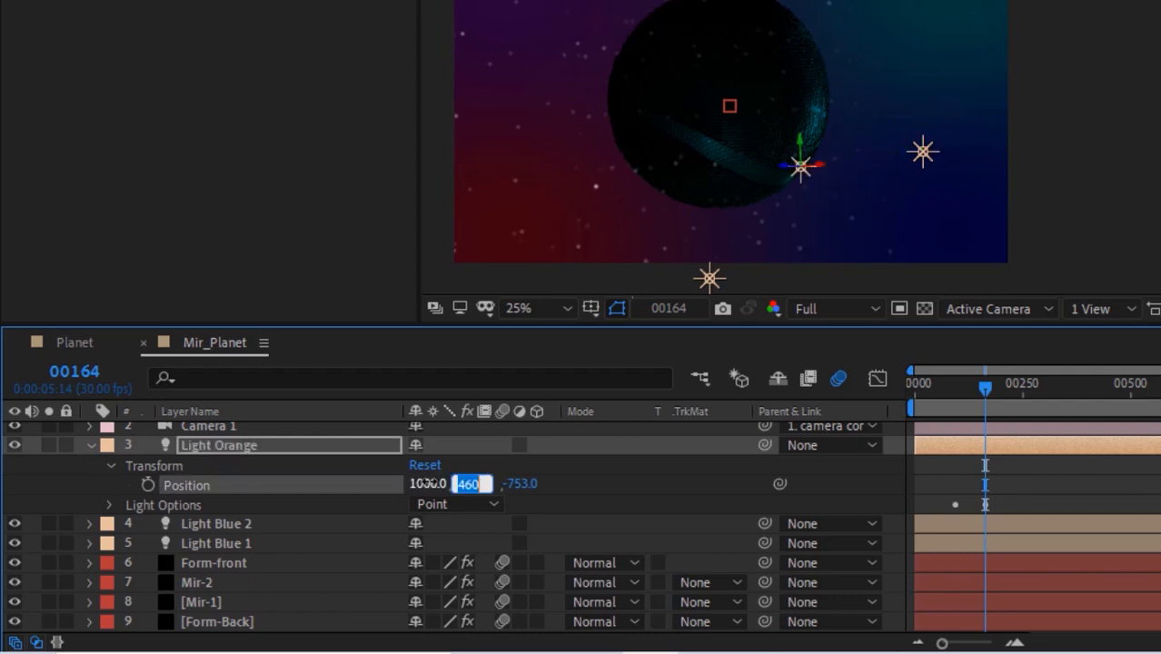
pyautogui.write('0')
pyautogui.press('Tab')
pyautogui.write('-1200')
pyautogui.press('Return')
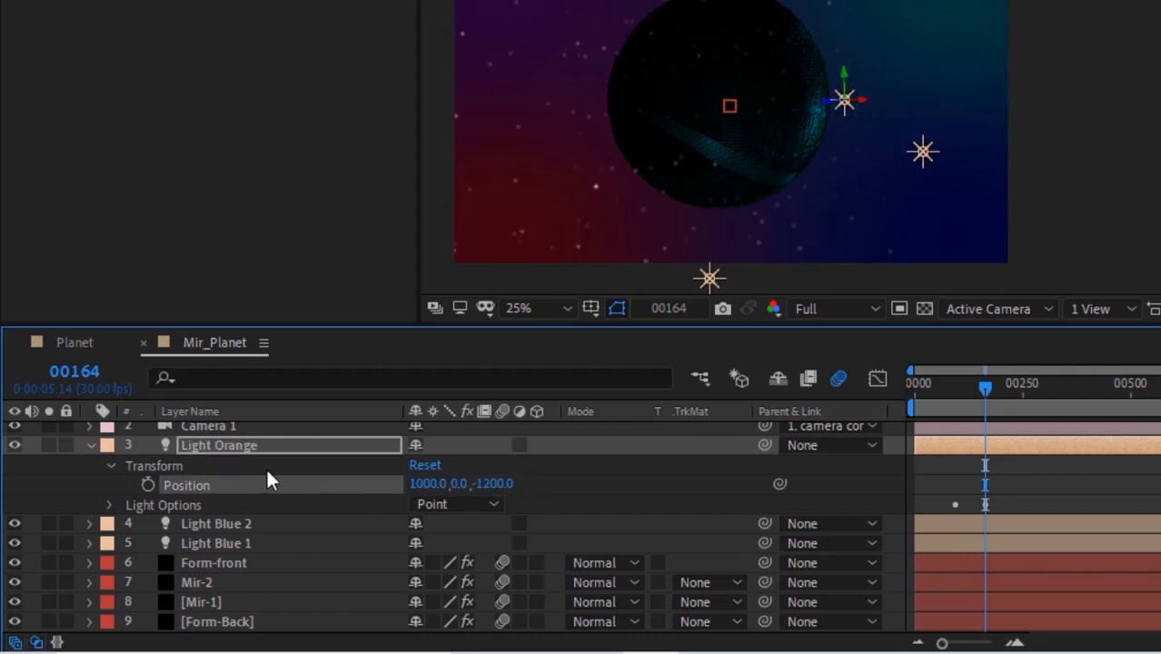
# Remove Light Orange's inherited Intensity keyframes and keyframe Intensity at 0% at frame 113.
pyautogui.click(108, 505)
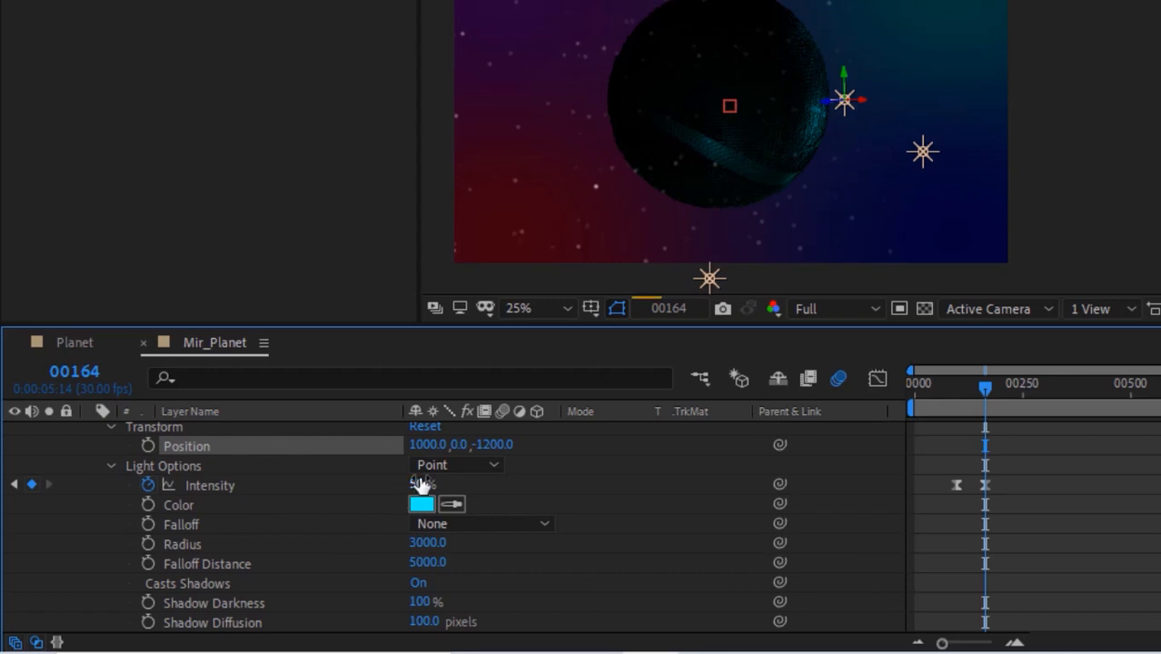
pyautogui.click(148, 484)
pyautogui.click(55, 358)
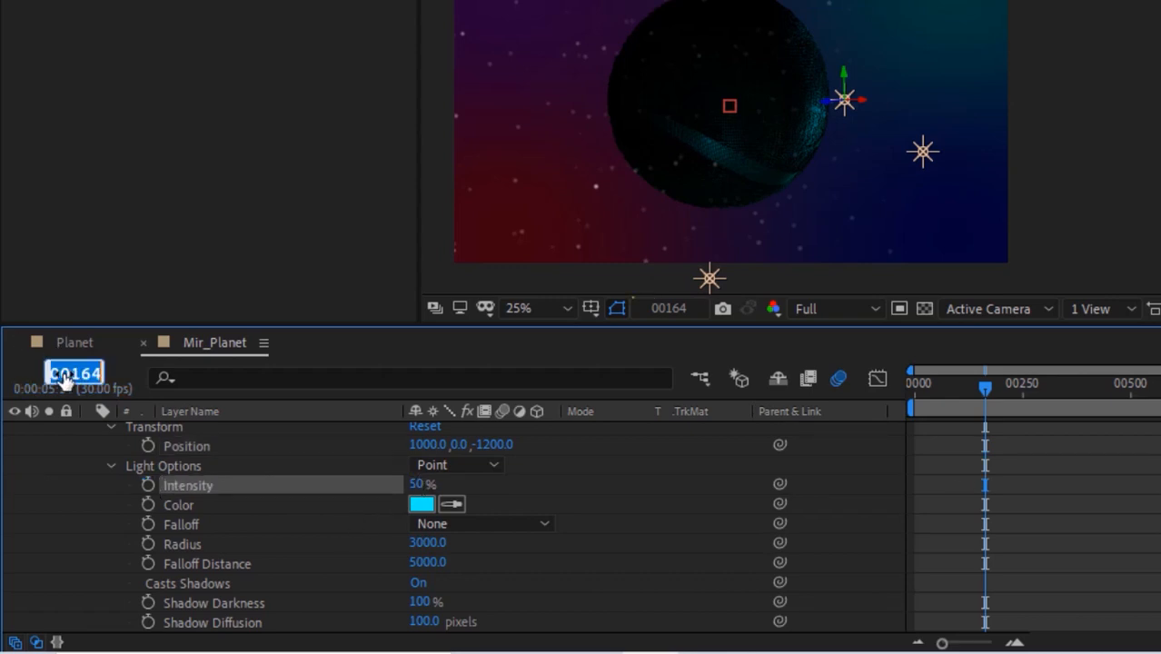
pyautogui.write('113')
pyautogui.press('Return')
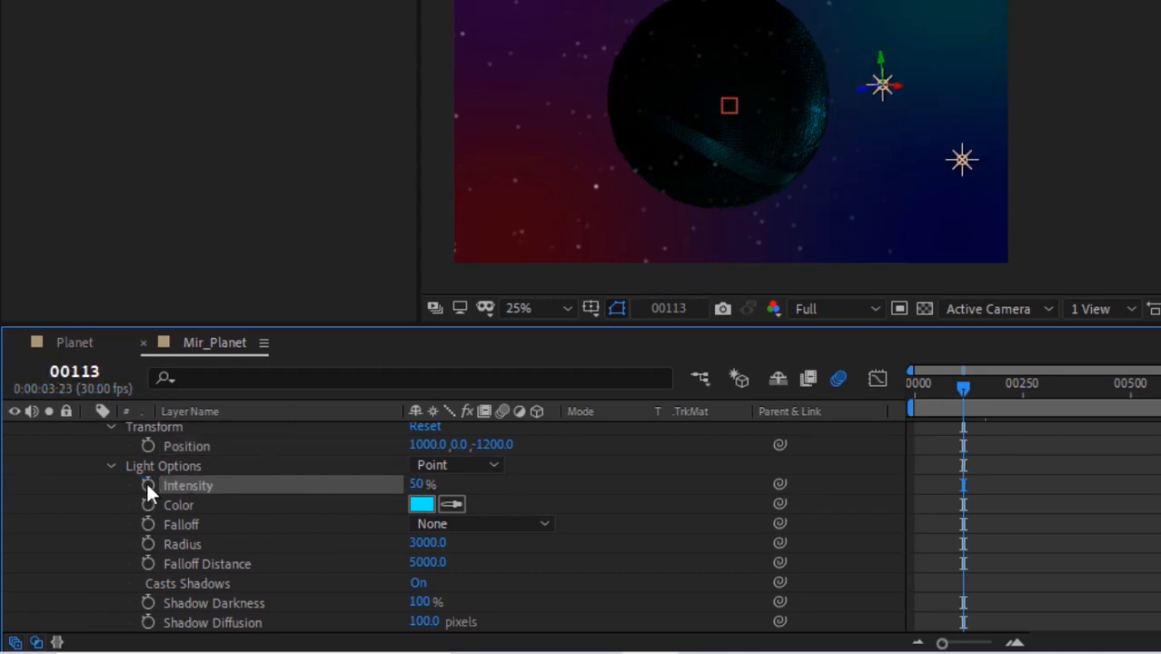
pyautogui.click(147, 482)
pyautogui.click(416, 484)
pyautogui.write('0')
pyautogui.press('Return')
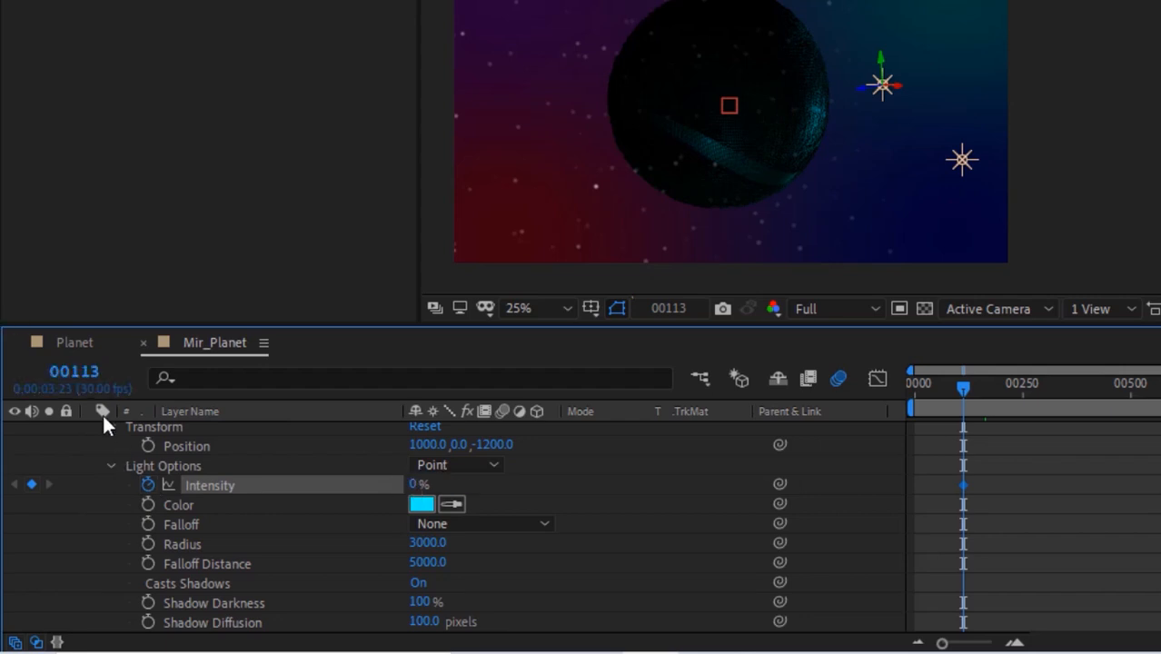
# Keyframe Light Orange's Intensity at 50% at frame 180.
pyautogui.click(86, 376)
pyautogui.write('180')
pyautogui.press('Return')
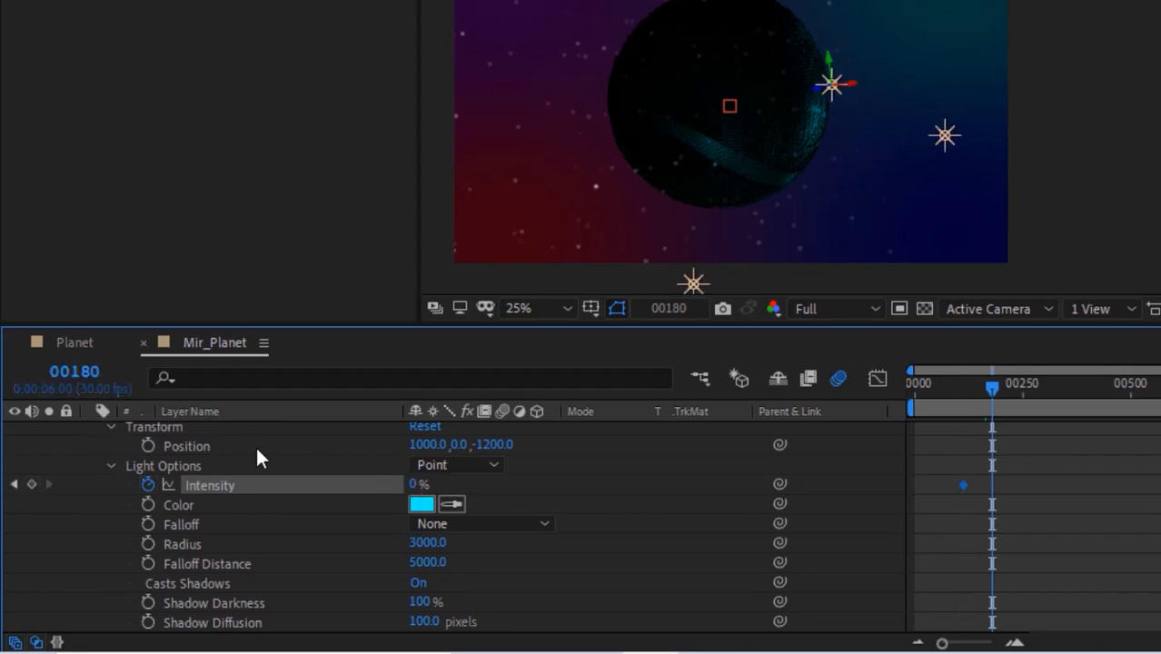
pyautogui.click(415, 484)
pyautogui.write('50')
pyautogui.press('Return')
# Apply Easy Ease to both of Light Orange's Intensity keyframes.
pyautogui.moveTo(1057, 450); pyautogui.dragTo(963, 491)
pyautogui.rightClick(962, 481)
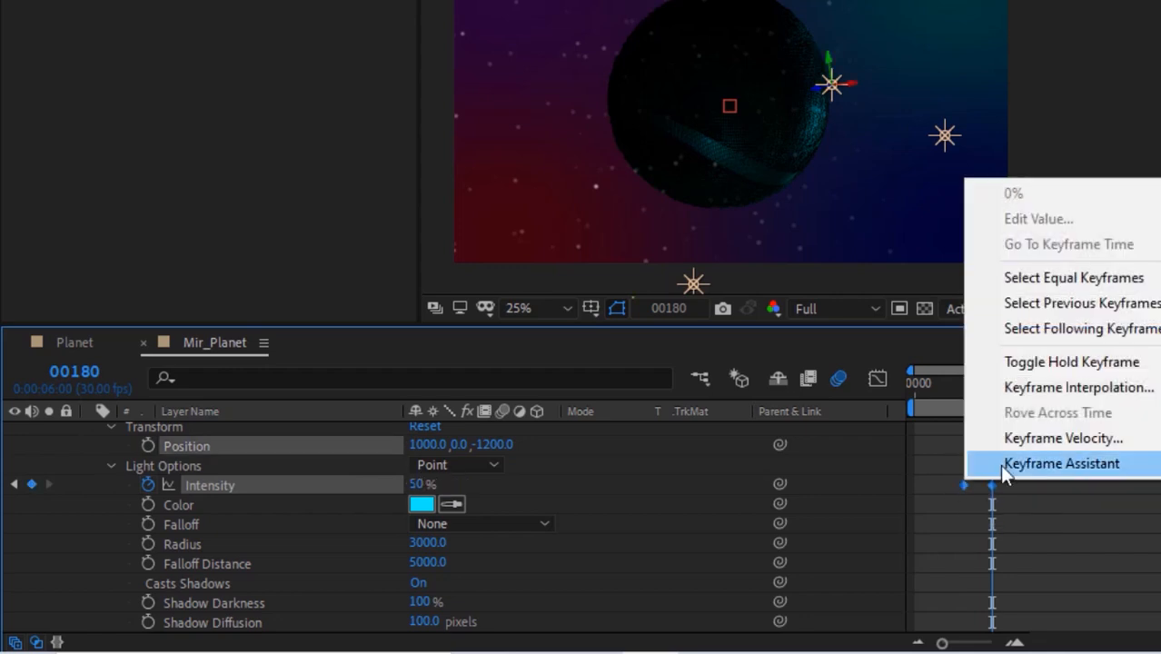
pyautogui.moveTo(1001, 467)
pyautogui.click(785, 314)
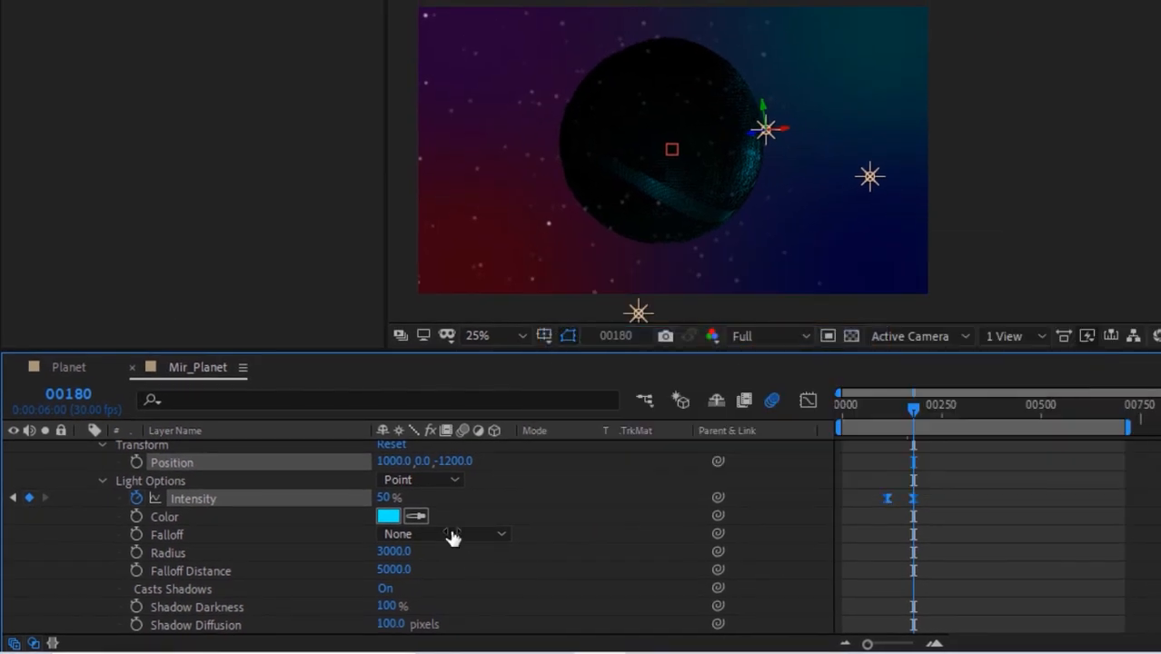
# Change Light Orange's Color to orange with a hue of 41 and collapse the layer's properties.
pyautogui.click(387, 516)
pyautogui.click(459, 76)
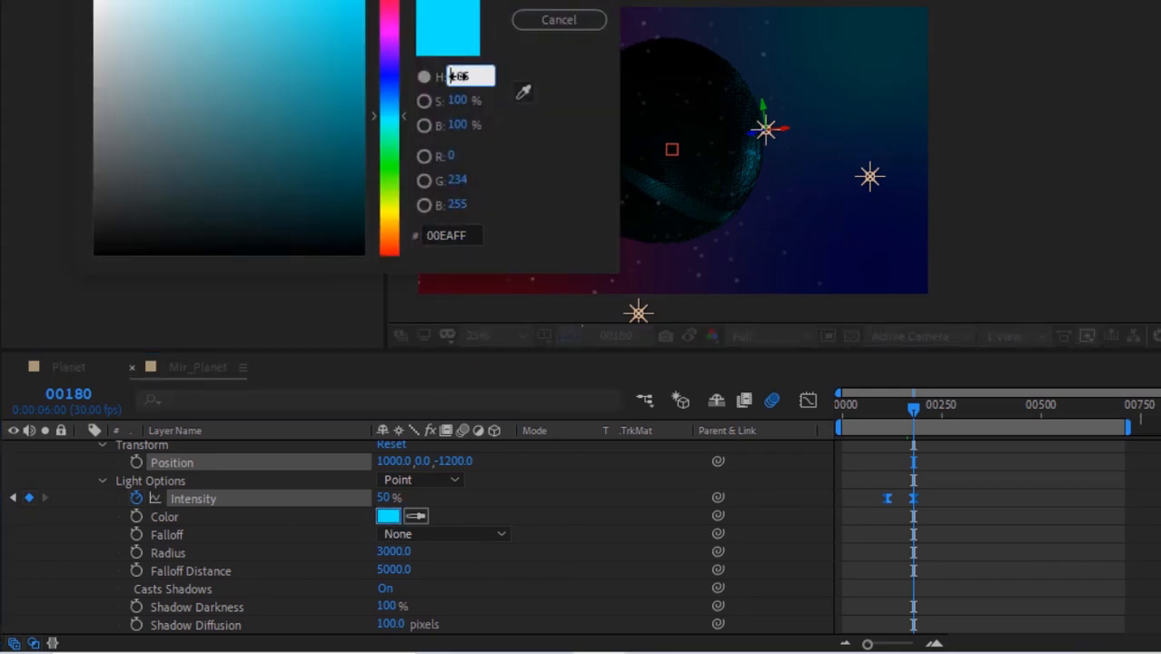
pyautogui.write('41')
pyautogui.press('Return')
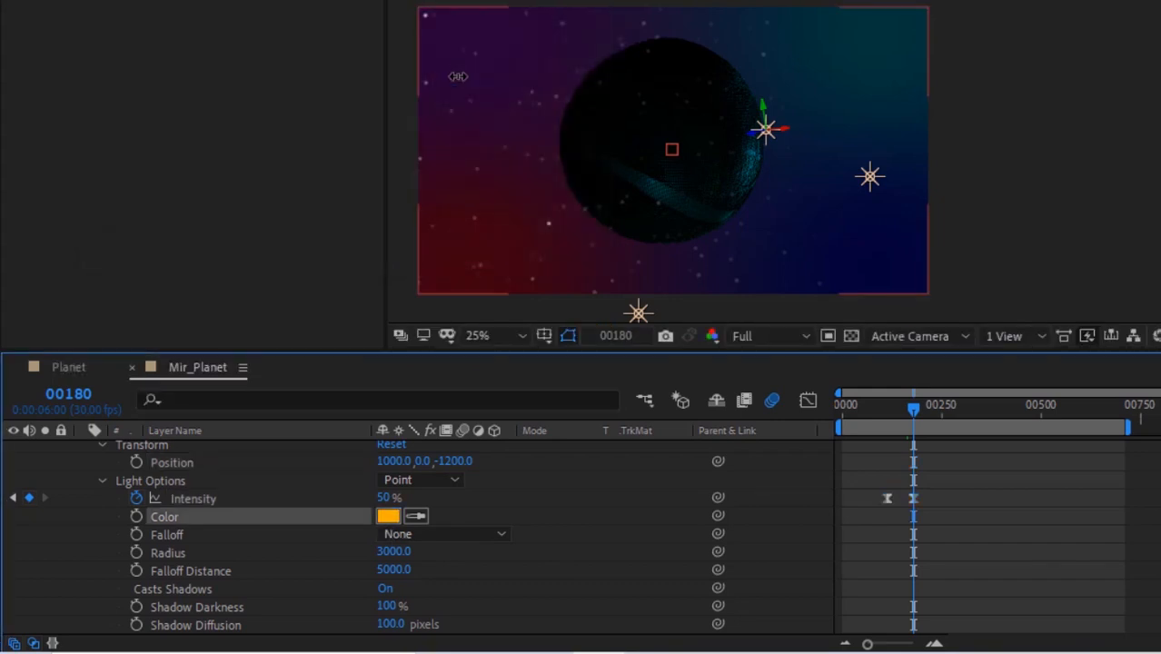
pyautogui.click(100, 480)
pyautogui.click(101, 443)
pyautogui.scroll(2, 98, 501)
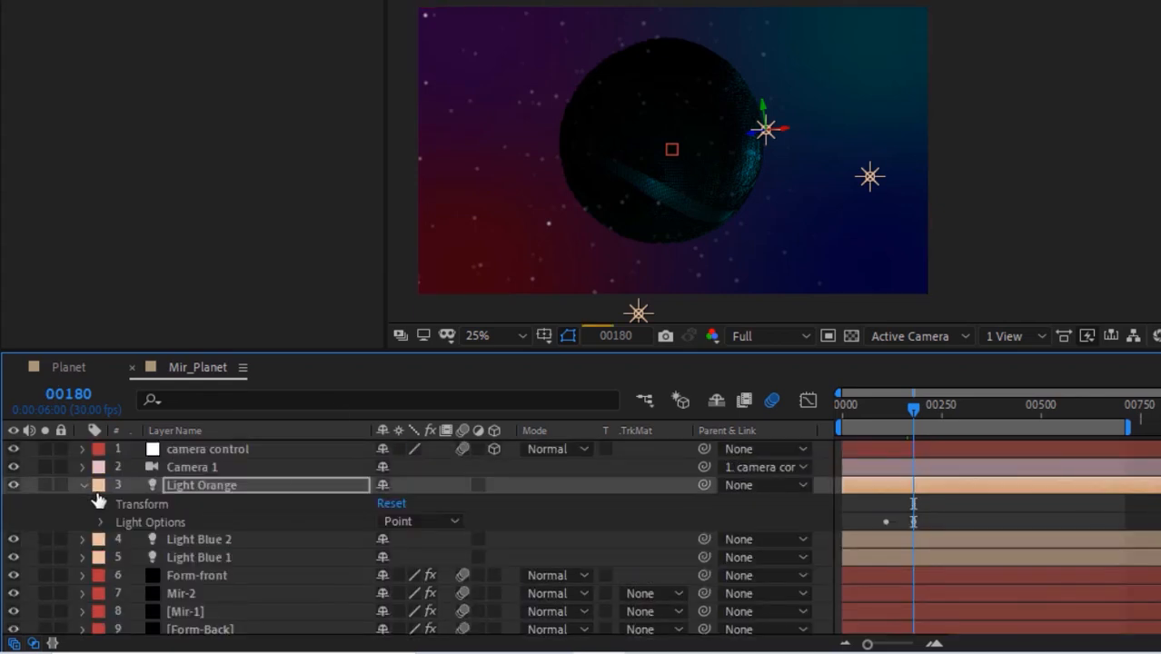
pyautogui.click(83, 485)
# Duplicate Light Orange and rename the copy Light Pink.
pyautogui.click(209, 481)
pyautogui.hotkey('ctrl', 'd')
pyautogui.press('Return')
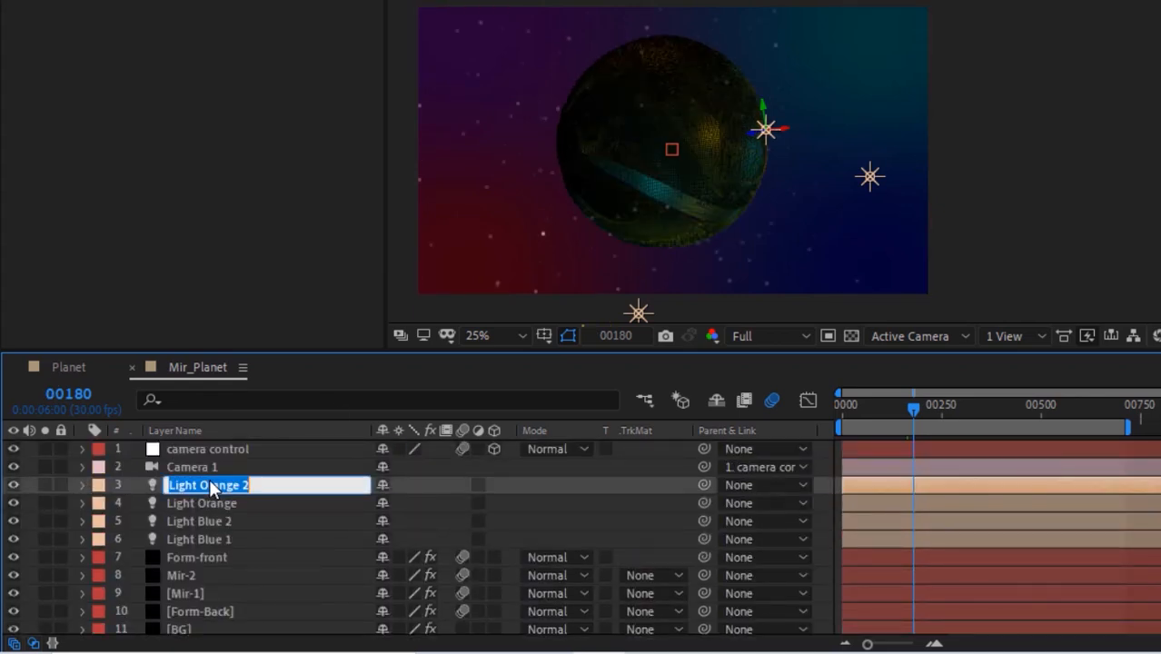
pyautogui.write('Light Pink')
pyautogui.press('Return')
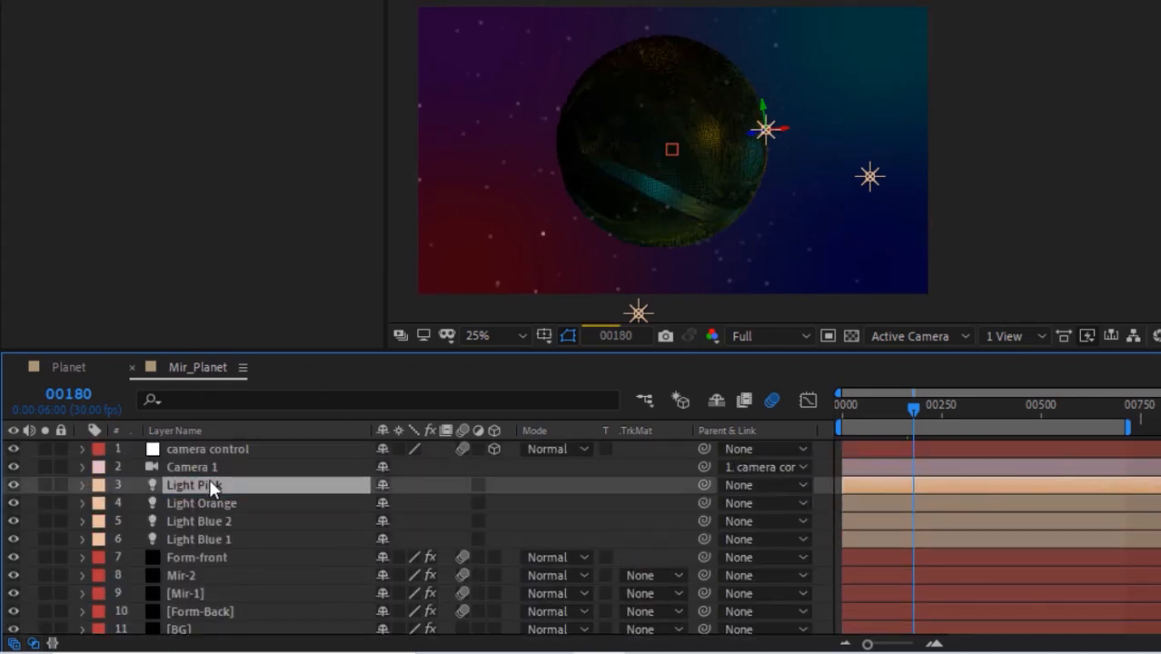
# Set Light Pink's Position to 1500, 500, -1500.
pyautogui.click(80, 484)
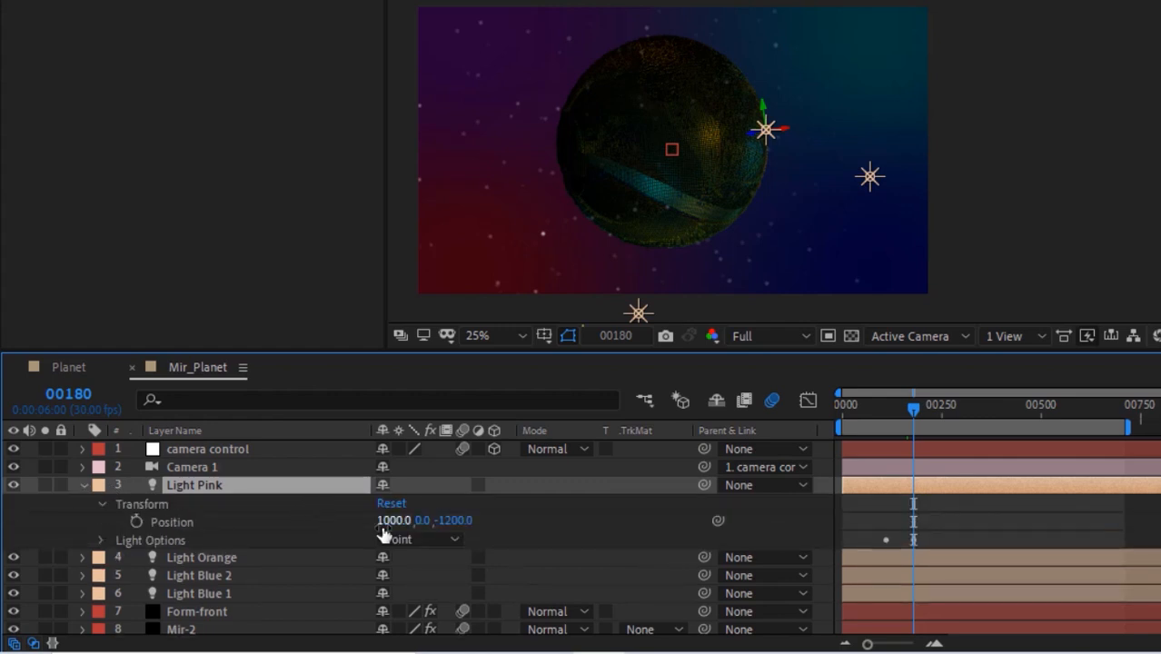
pyautogui.click(381, 524)
pyautogui.write('1500')
pyautogui.press('Tab')
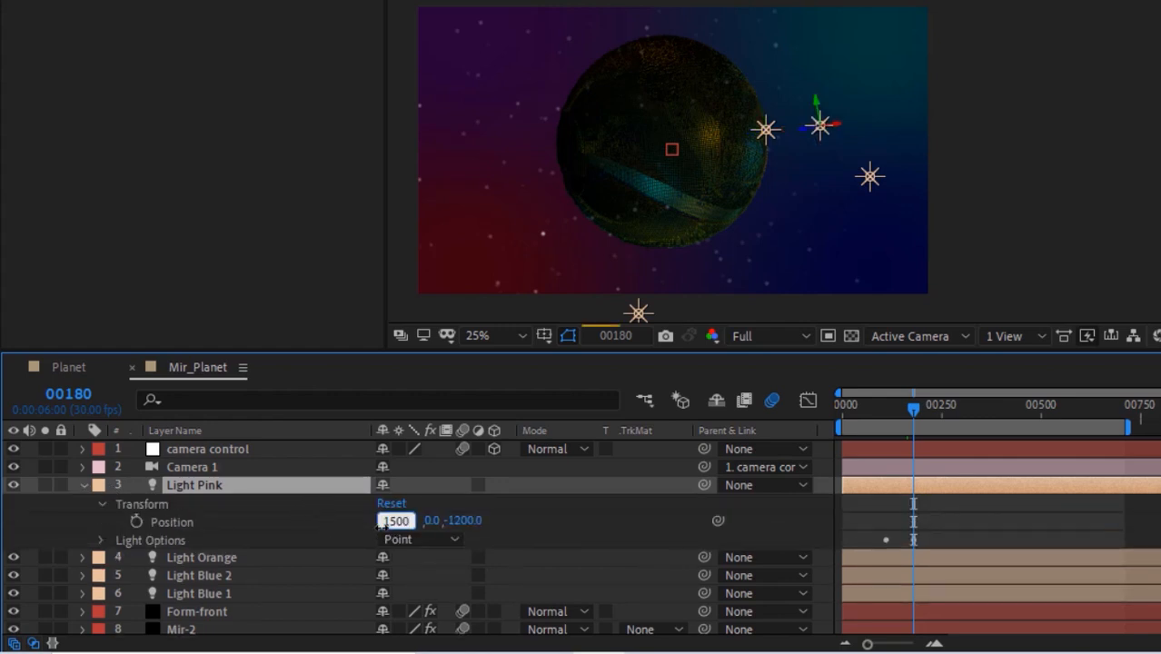
pyautogui.write('500')
pyautogui.press('Tab')
pyautogui.write('-1500')
pyautogui.press('Return')
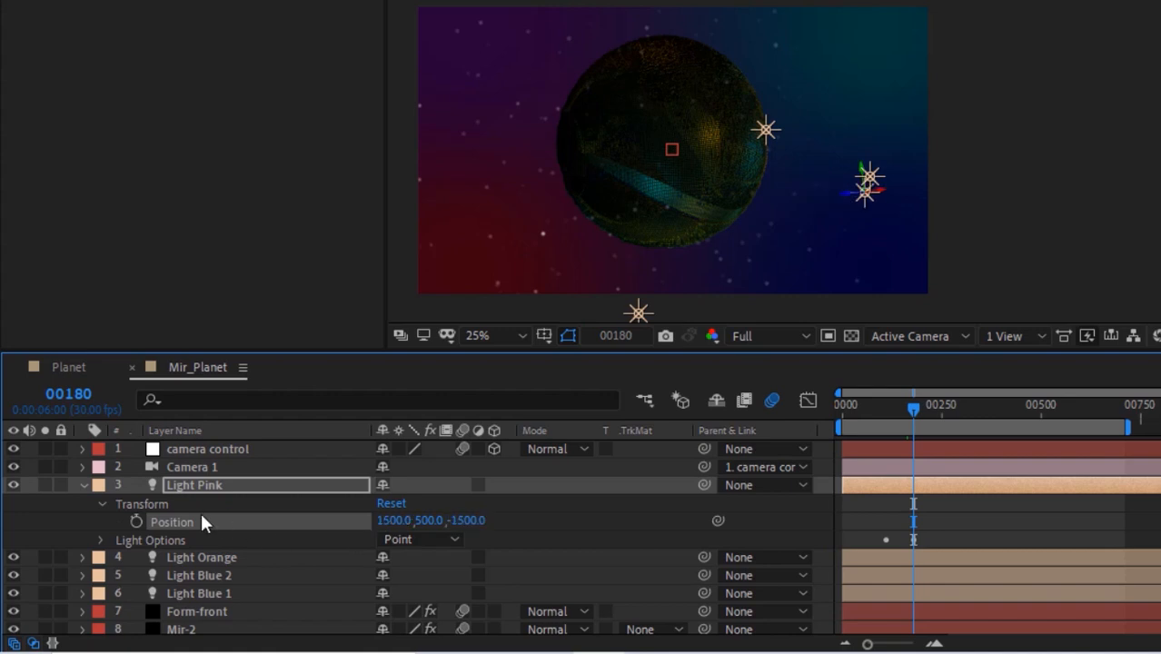
# Clear Light Pink's inherited Intensity keyframes and keyframe Intensity at 0% at frame 103.
pyautogui.click(101, 539)
pyautogui.scroll(-3, 282, 560)
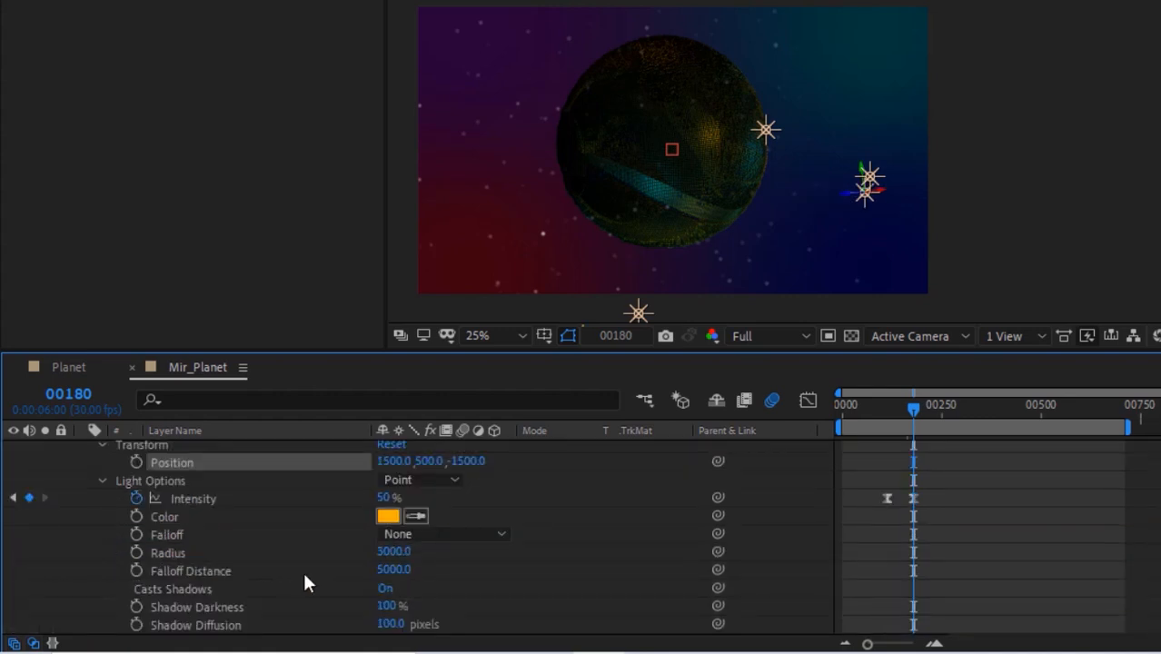
pyautogui.click(136, 498)
pyautogui.click(87, 394)
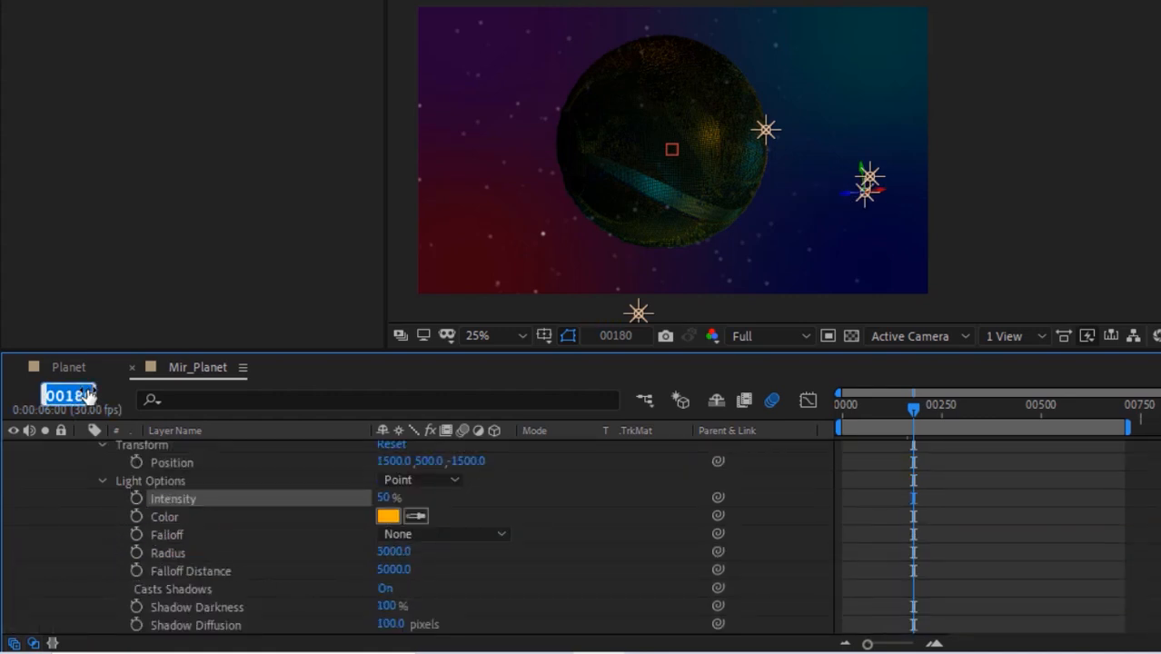
pyautogui.write('103')
pyautogui.press('Return')
pyautogui.click(137, 498)
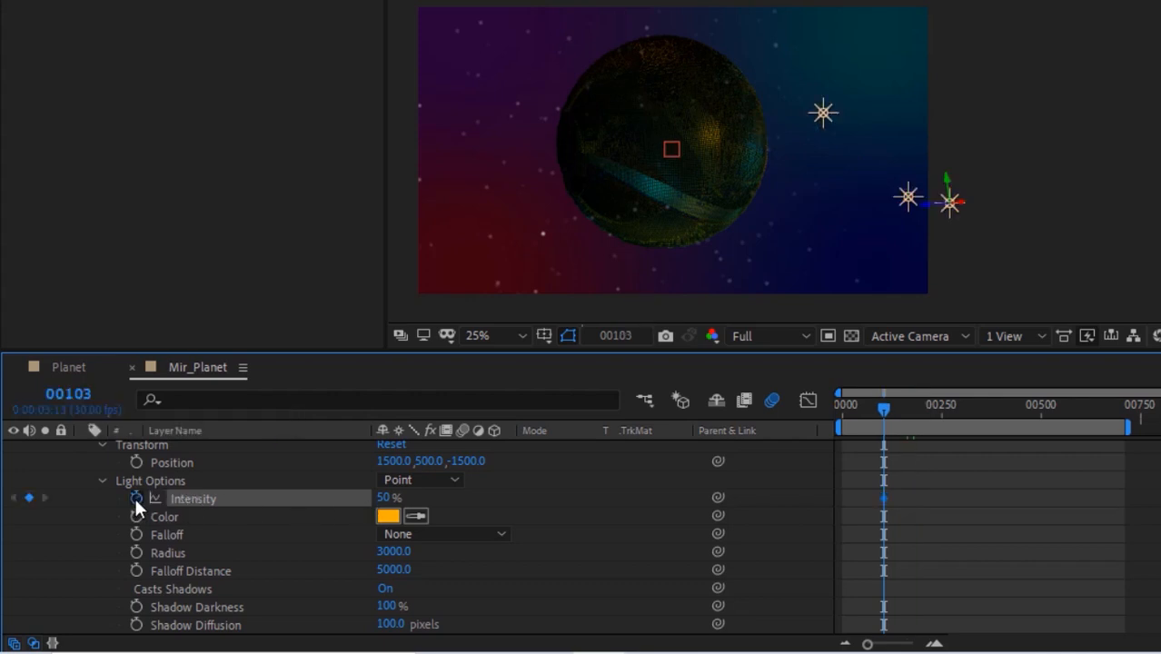
pyautogui.click(380, 498)
pyautogui.write('0')
pyautogui.press('Return')
# Keyframe Light Pink's Intensity at 50% at frame 170.
pyautogui.click(91, 399)
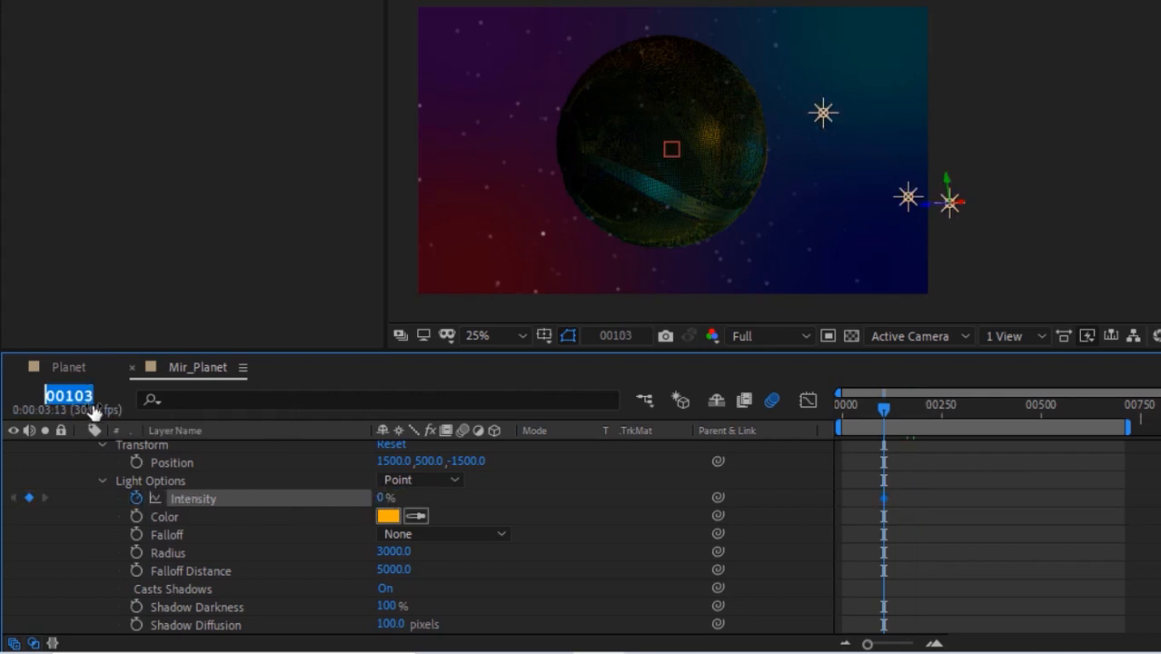
pyautogui.write('170')
pyautogui.press('Return')
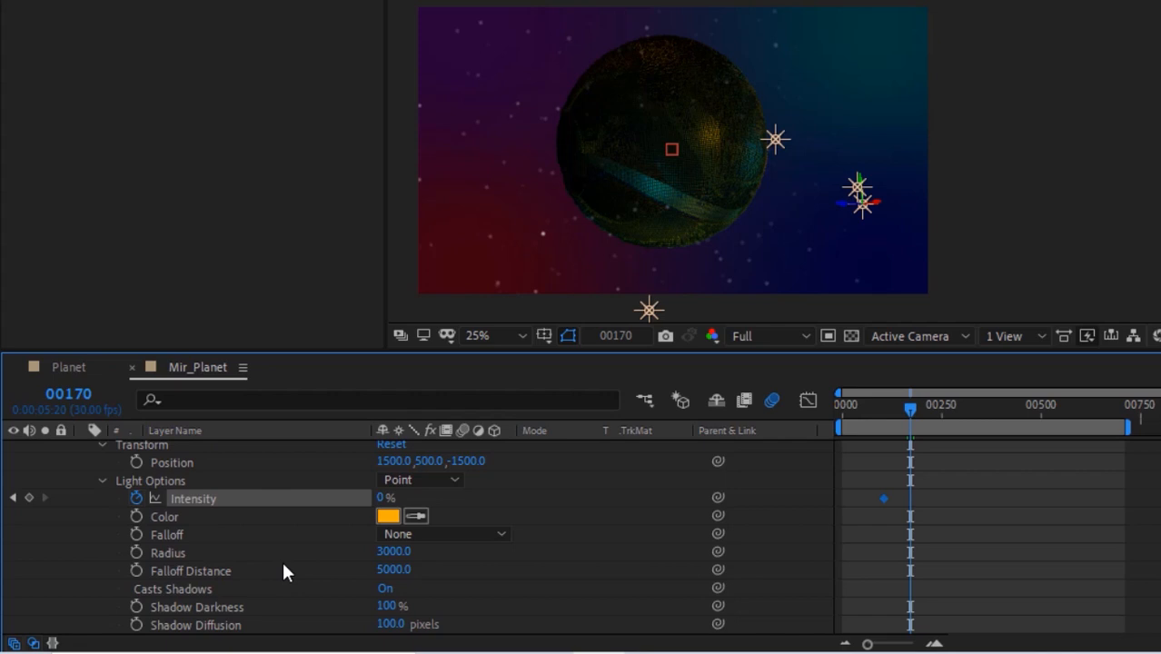
pyautogui.click(379, 500)
pyautogui.write('50')
pyautogui.press('Return')
# Apply Easy Ease to both of Light Pink's Intensity keyframes.
pyautogui.moveTo(932, 472); pyautogui.dragTo(876, 506)
pyautogui.rightClick(883, 494)
pyautogui.moveTo(997, 482)
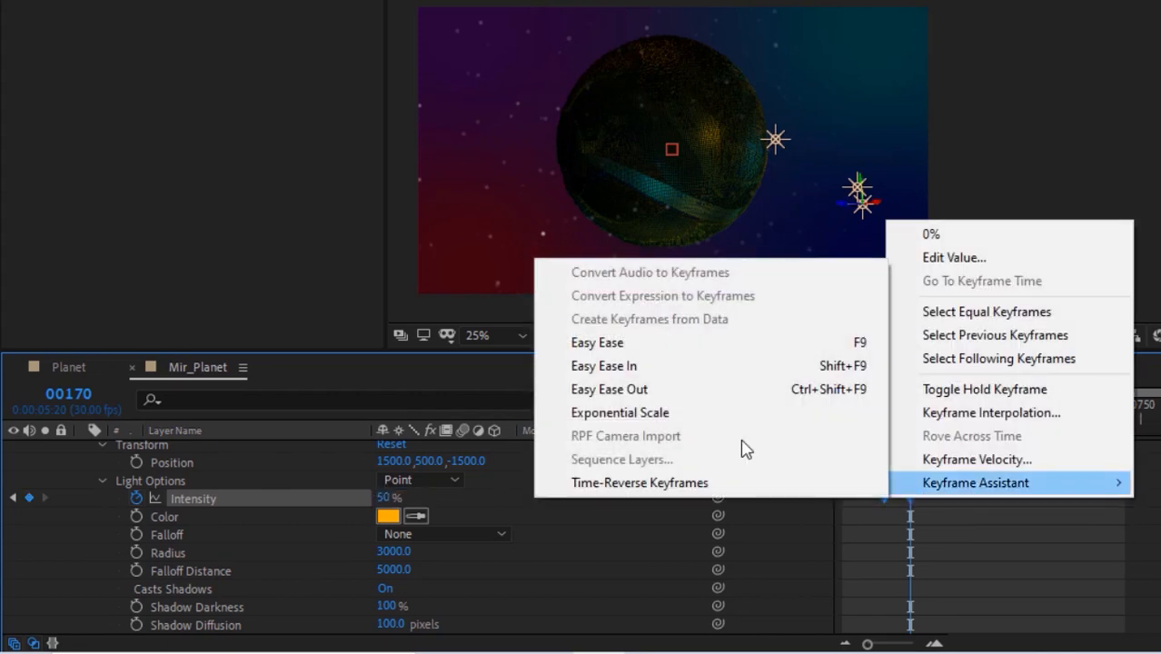
pyautogui.click(699, 340)
# Change Light Pink's Color to pink with a hue of 335 and collapse the layer's properties.
pyautogui.click(382, 514)
pyautogui.click(453, 76)
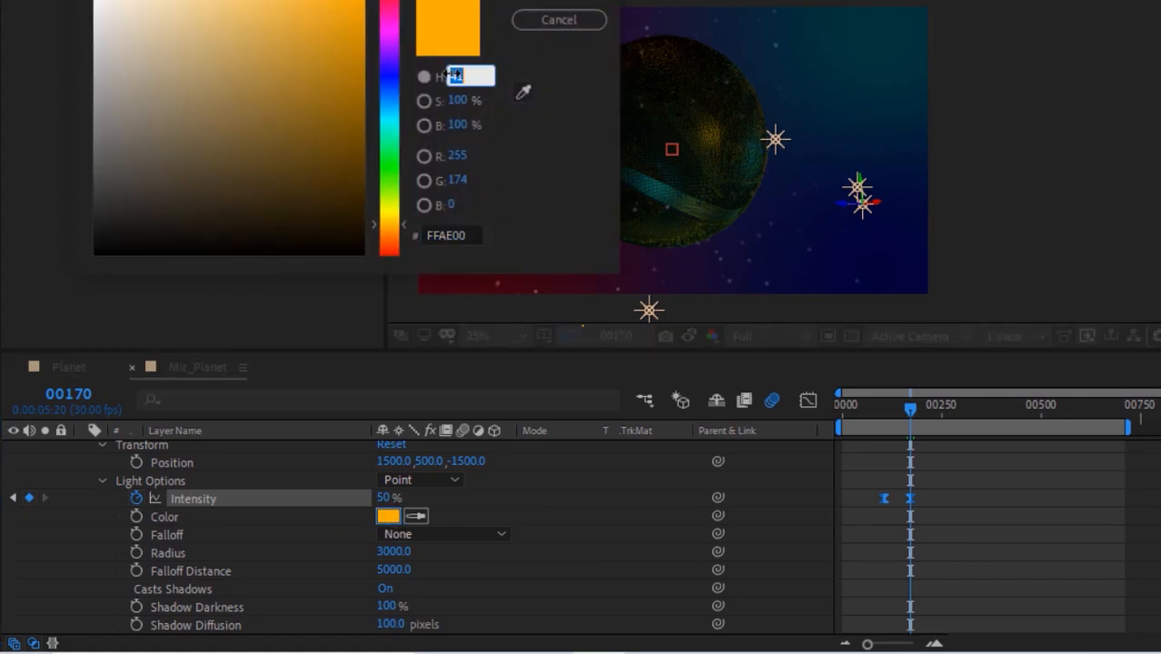
pyautogui.write('335')
pyautogui.press('Return')
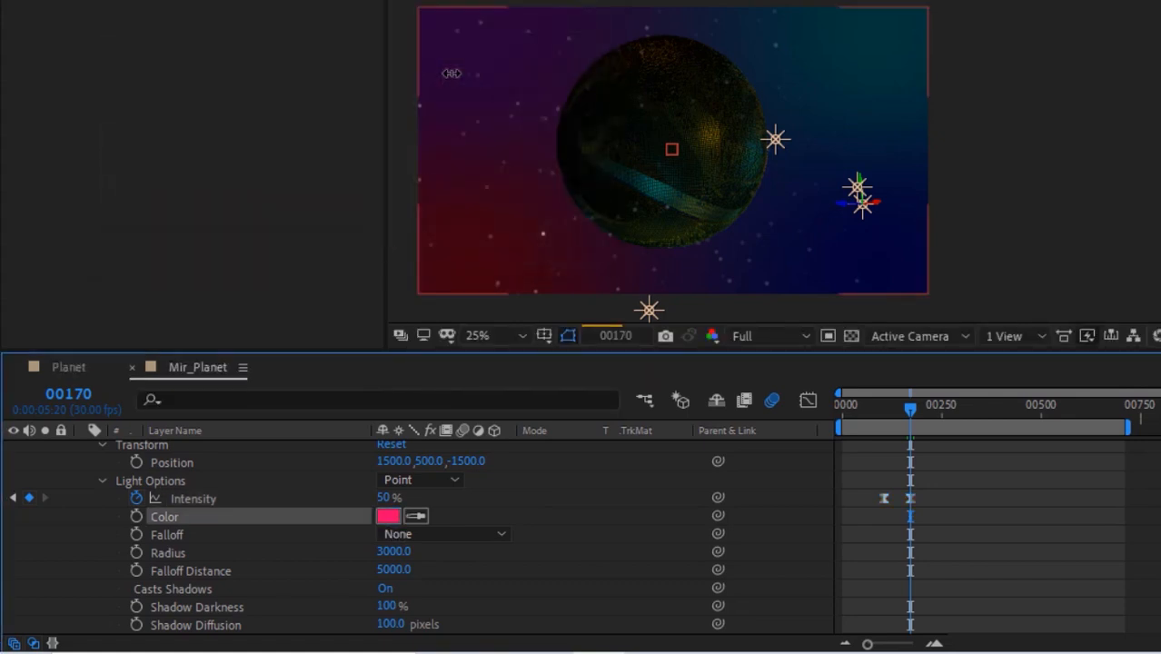
pyautogui.click(101, 482)
pyautogui.click(103, 445)
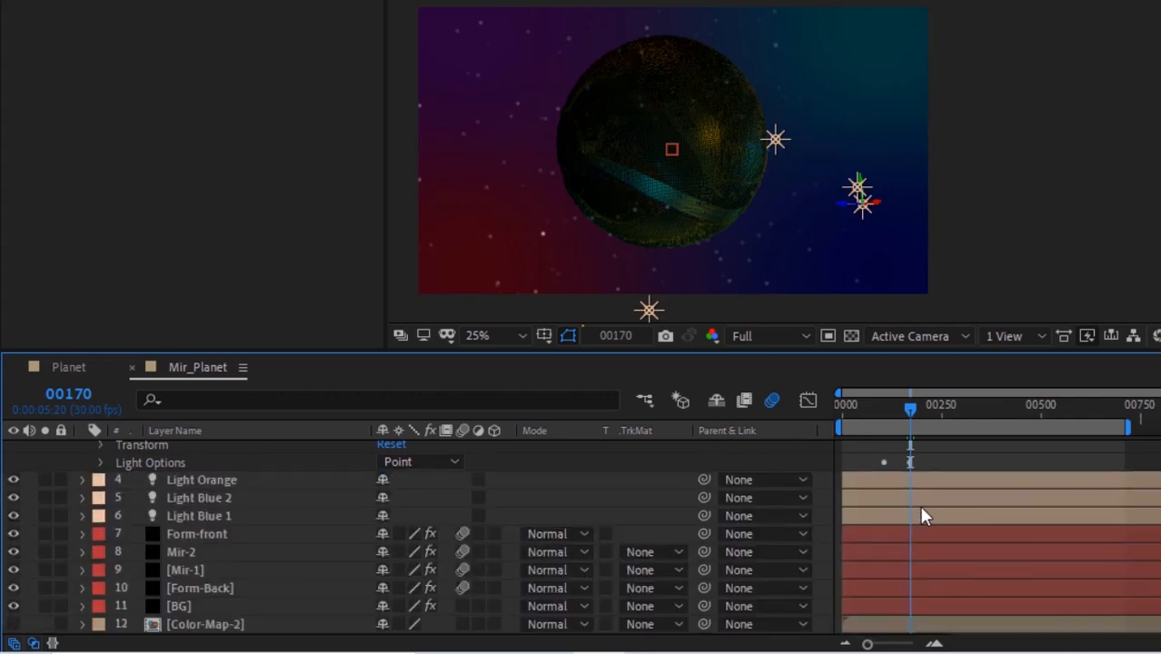
pyautogui.scroll(2, 415, 484)
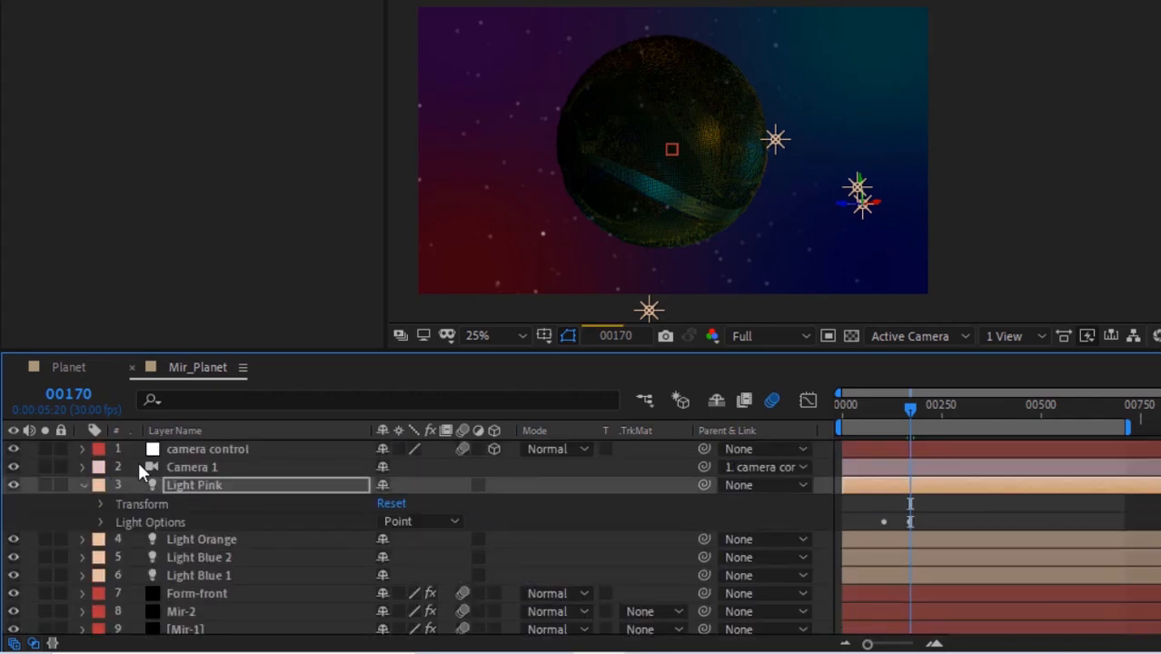
pyautogui.click(84, 484)
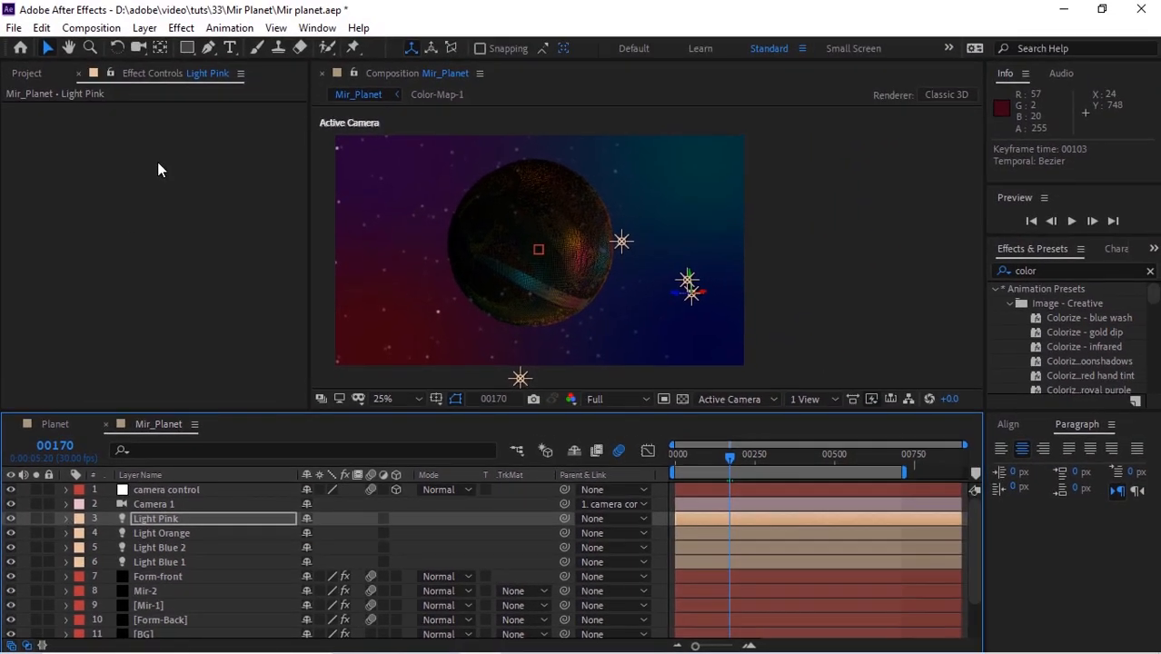
# Add a new Ambient light with its color set to white, FFFFFF.
pyautogui.click(145, 28)
pyautogui.click(191, 66)
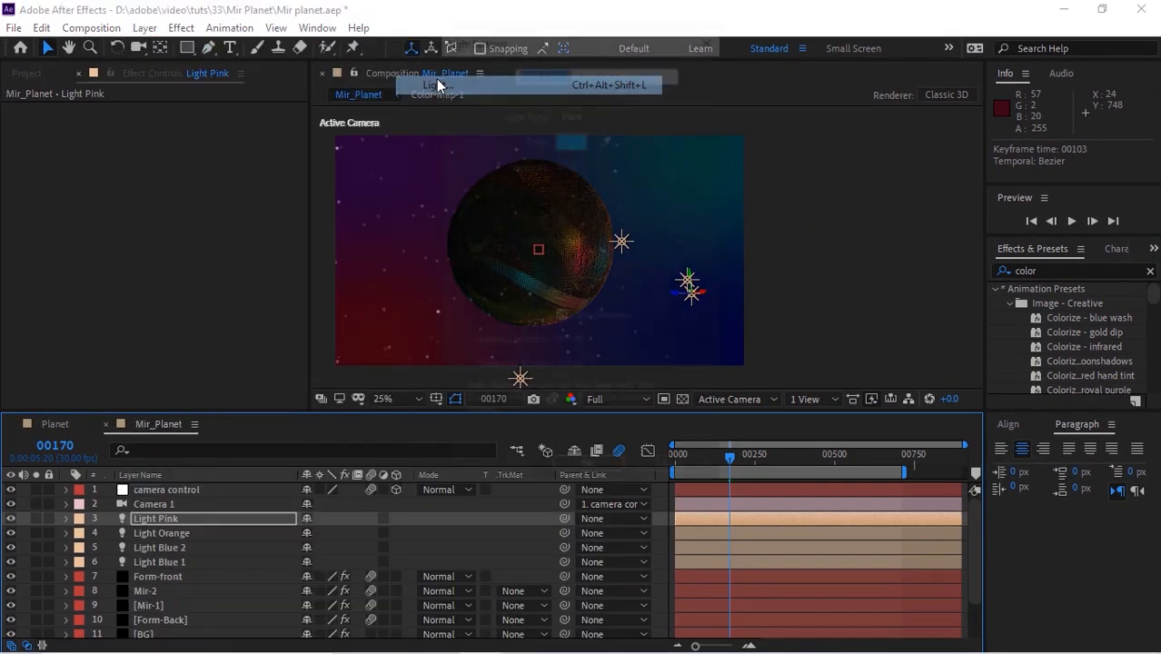
pyautogui.click(596, 111)
pyautogui.click(589, 181)
pyautogui.click(572, 137)
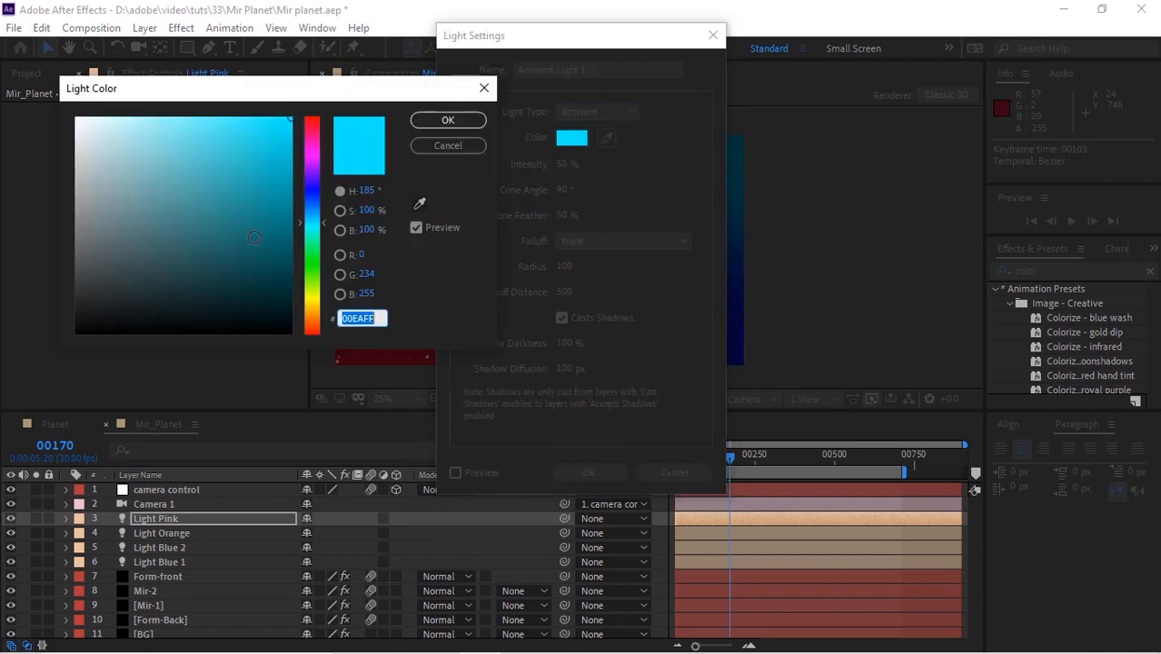
pyautogui.write('FFFFFF')
pyautogui.click(449, 119)
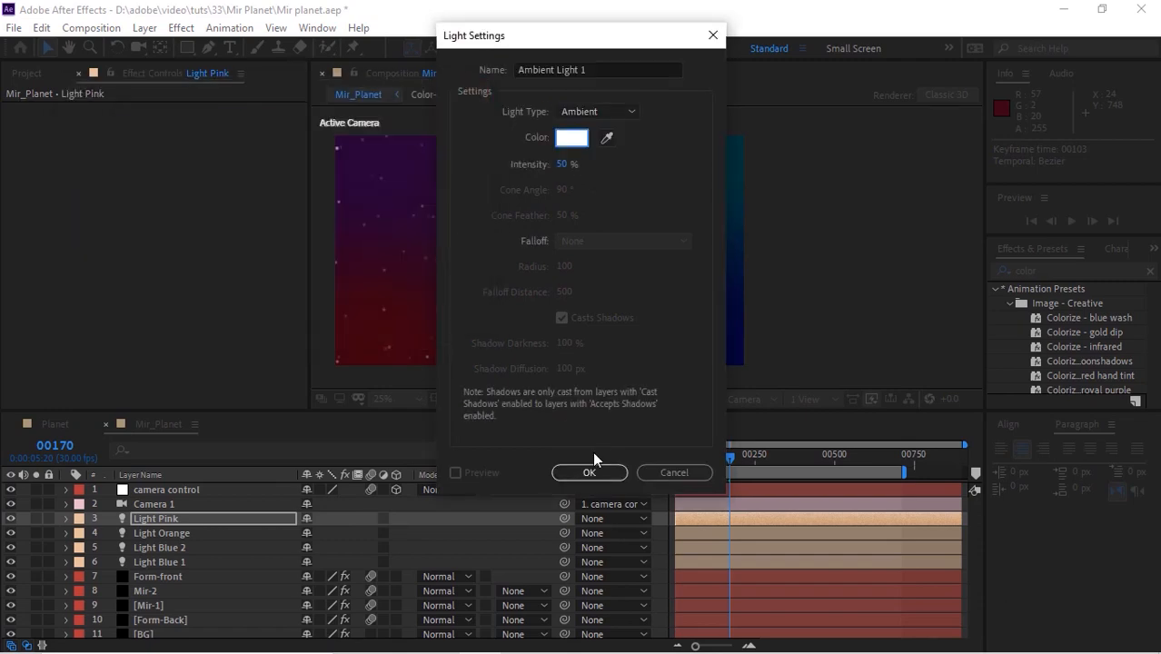
pyautogui.click(589, 472)
# Keyframe Ambient Light 1's Intensity at 100% at frame 88.
pyautogui.click(68, 518)
pyautogui.click(109, 488)
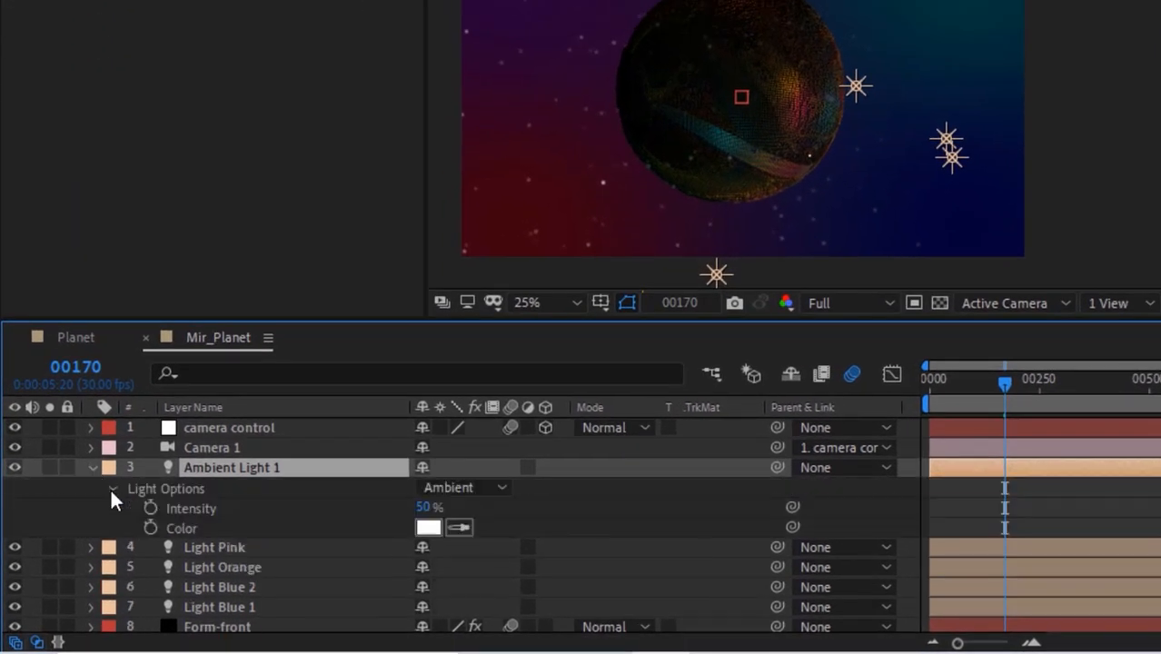
pyautogui.click(89, 382)
pyautogui.write('88')
pyautogui.press('Return')
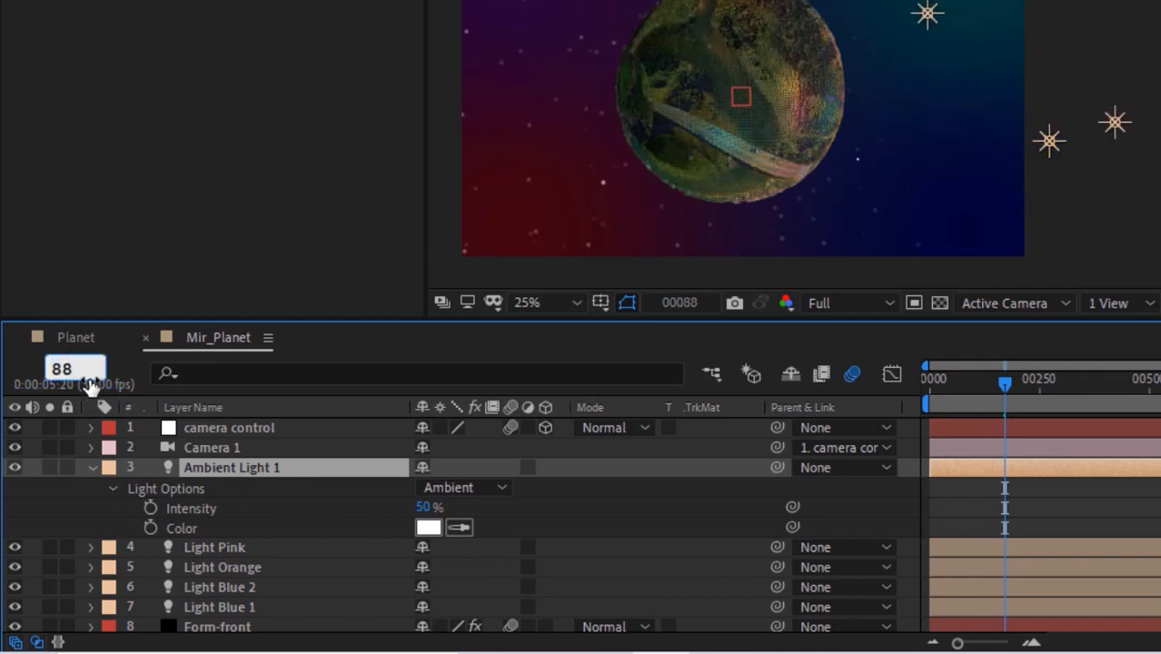
pyautogui.click(148, 508)
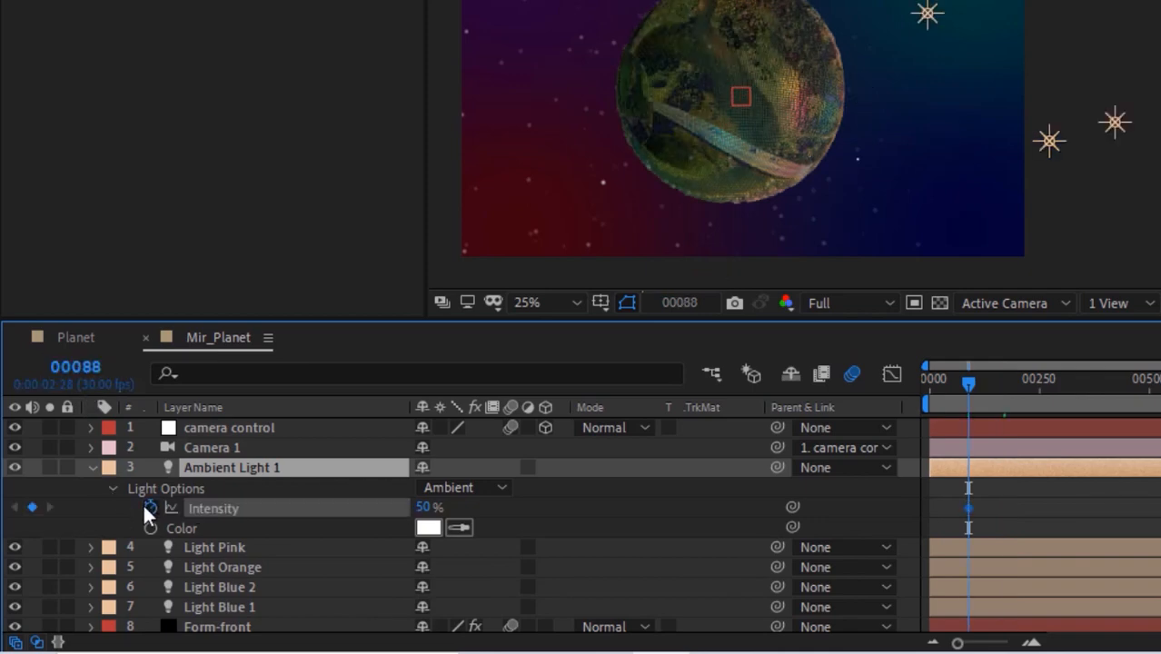
pyautogui.click(421, 507)
pyautogui.write('100')
pyautogui.press('Return')
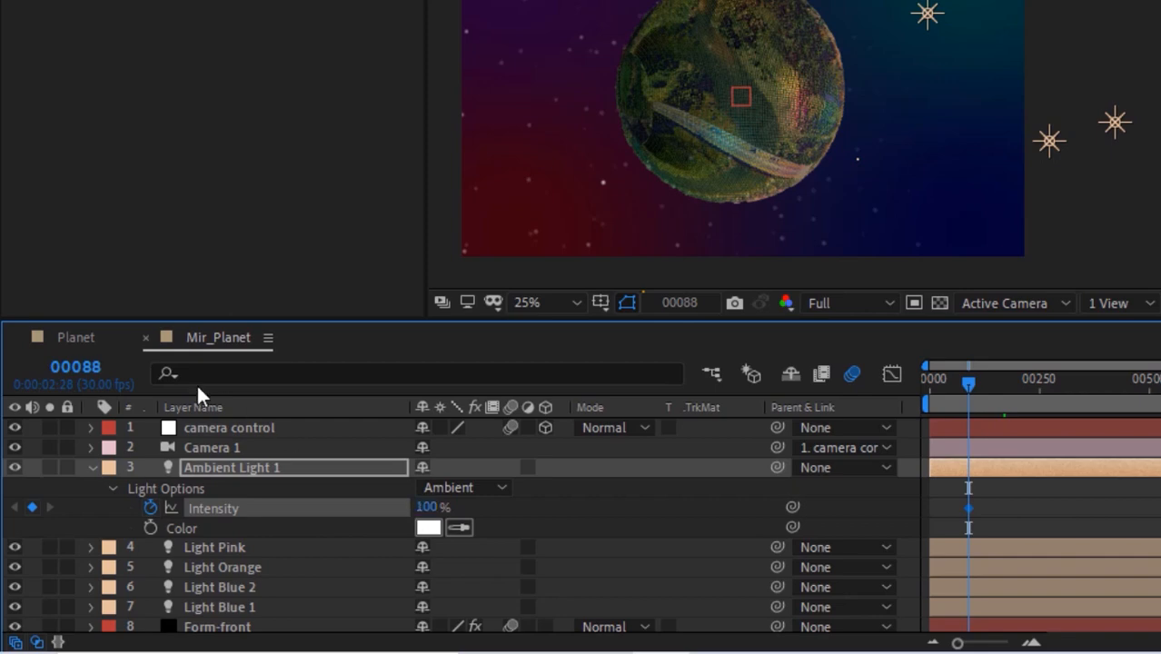
# Keyframe Ambient Light 1's Intensity at 50% at frame 155.
pyautogui.click(90, 372)
pyautogui.write('155')
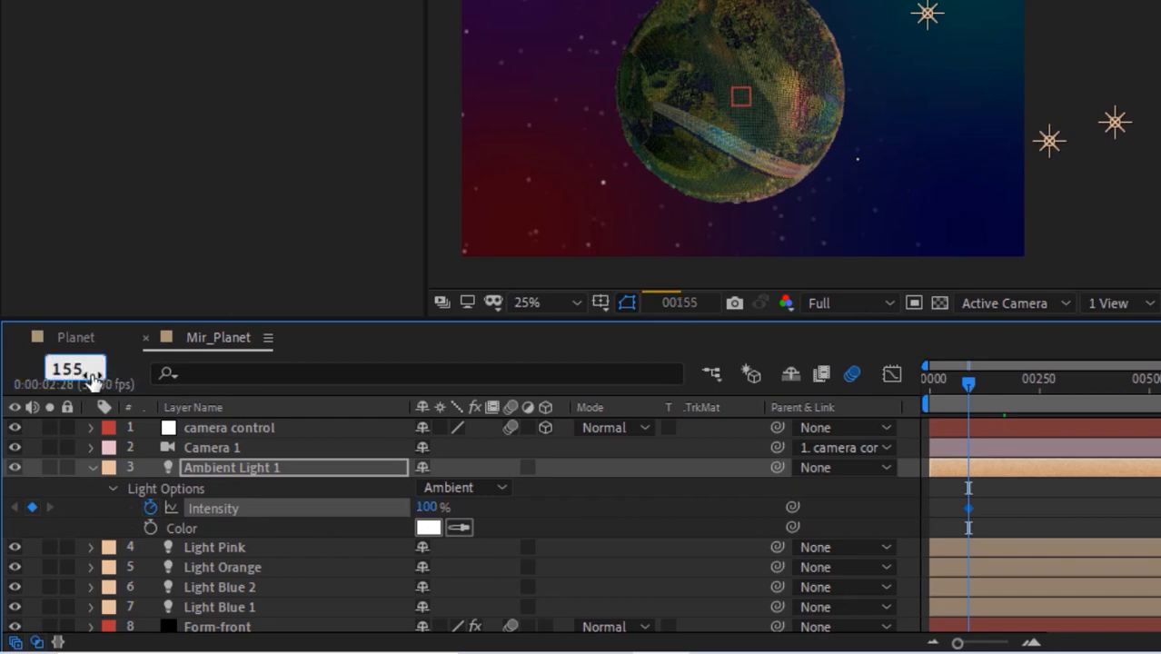
pyautogui.press('Return')
pyautogui.click(423, 507)
pyautogui.write('50')
pyautogui.press('Return')
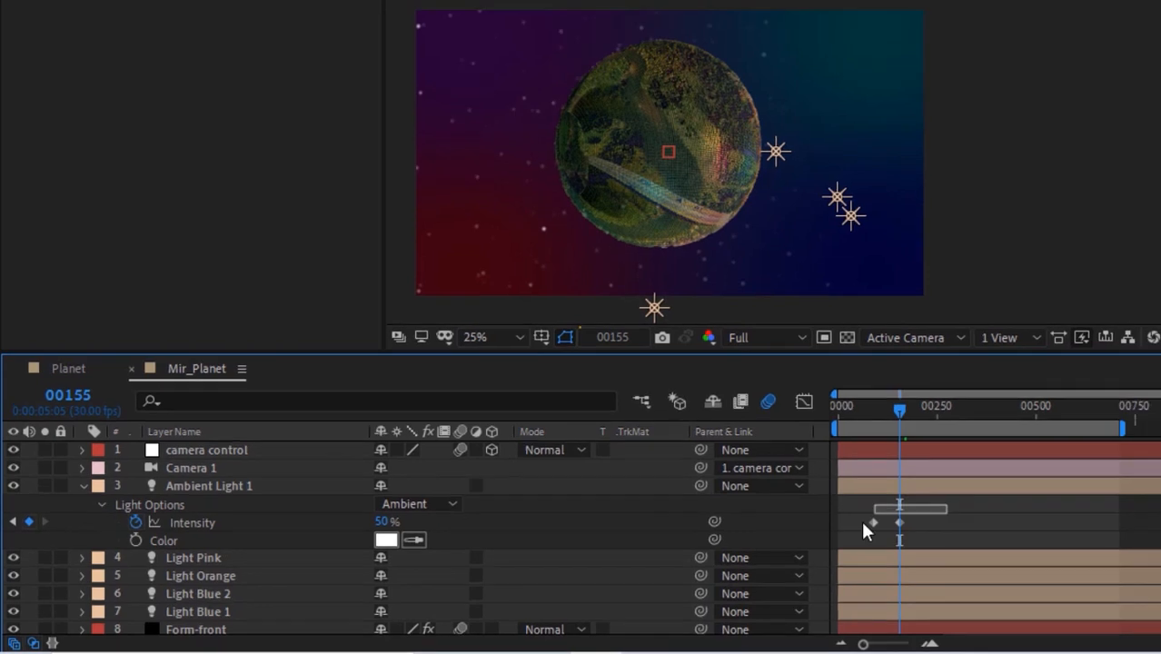
# Apply Easy Ease to both of Ambient Light 1's Intensity keyframes and collapse the layer.
pyautogui.click(871, 523)
pyautogui.rightClick(872, 522)
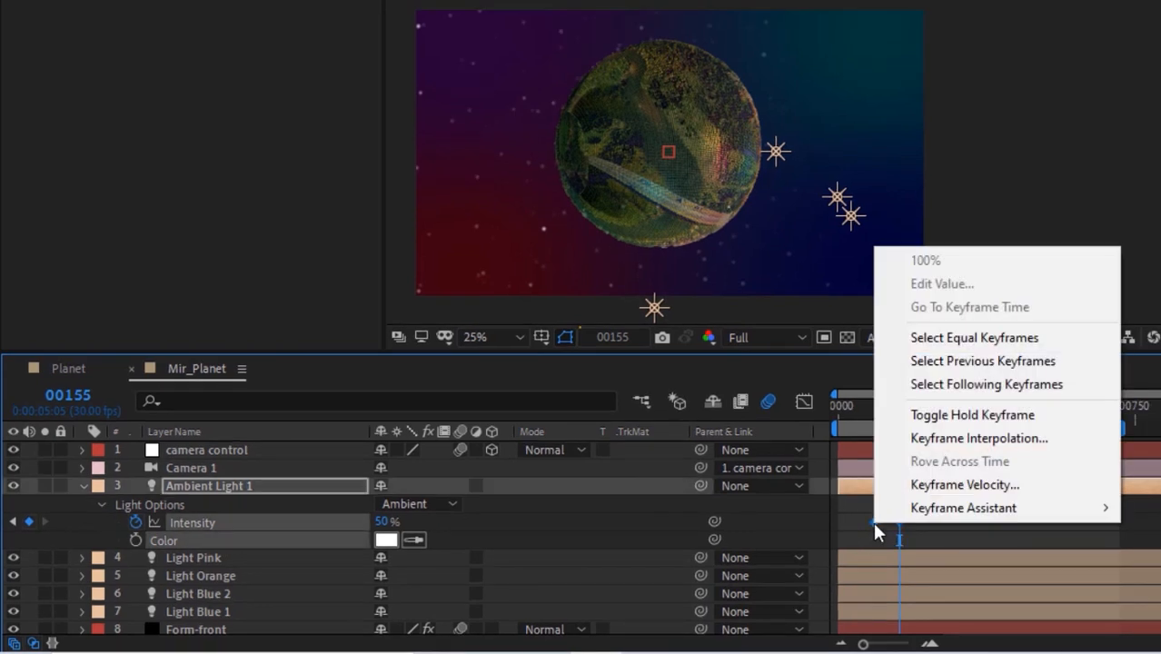
pyautogui.moveTo(929, 508)
pyautogui.click(789, 367)
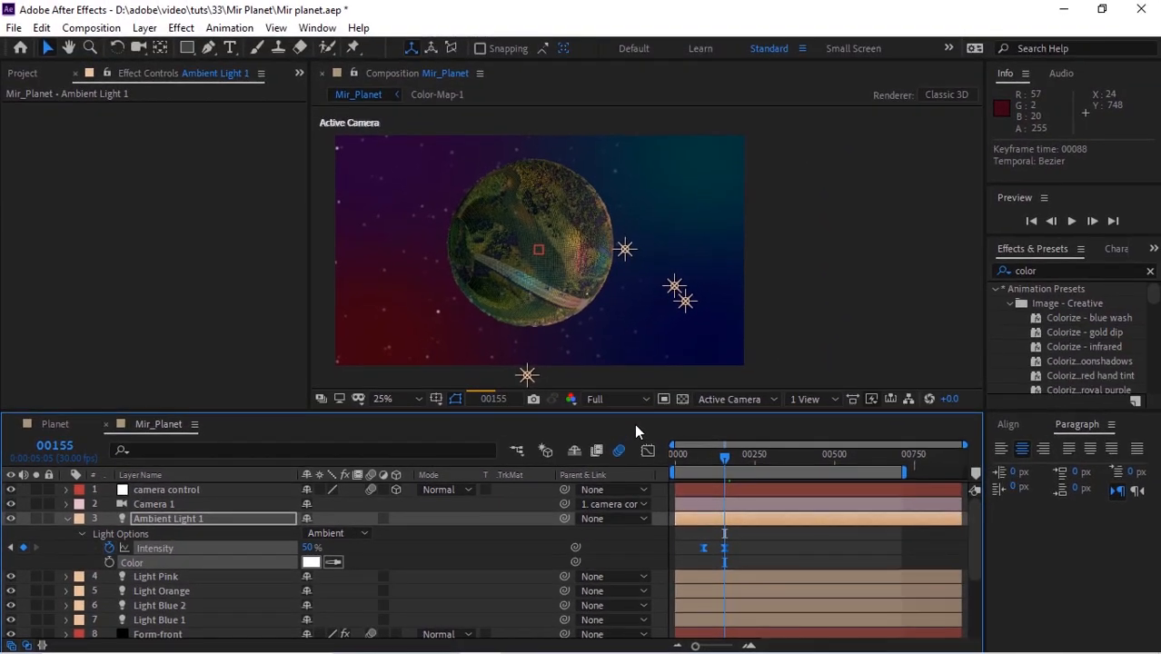
pyautogui.click(67, 519)
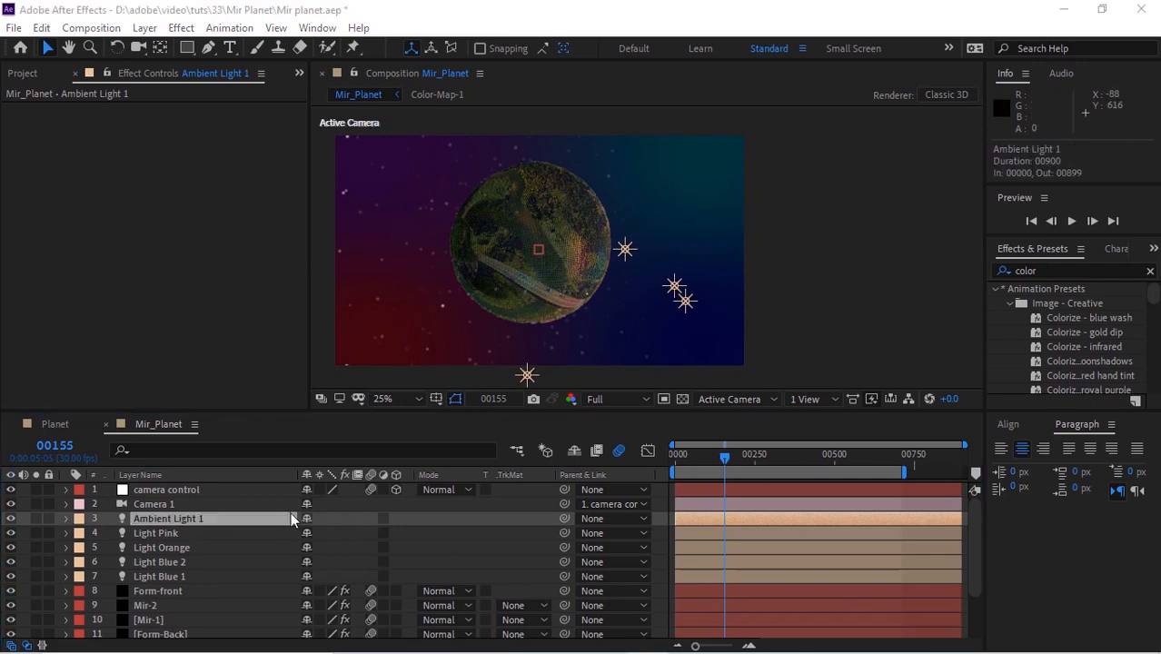
# Remove the expression from the Far visibility property of the Mir-2 layer's Mir effect.
pyautogui.click(154, 607)
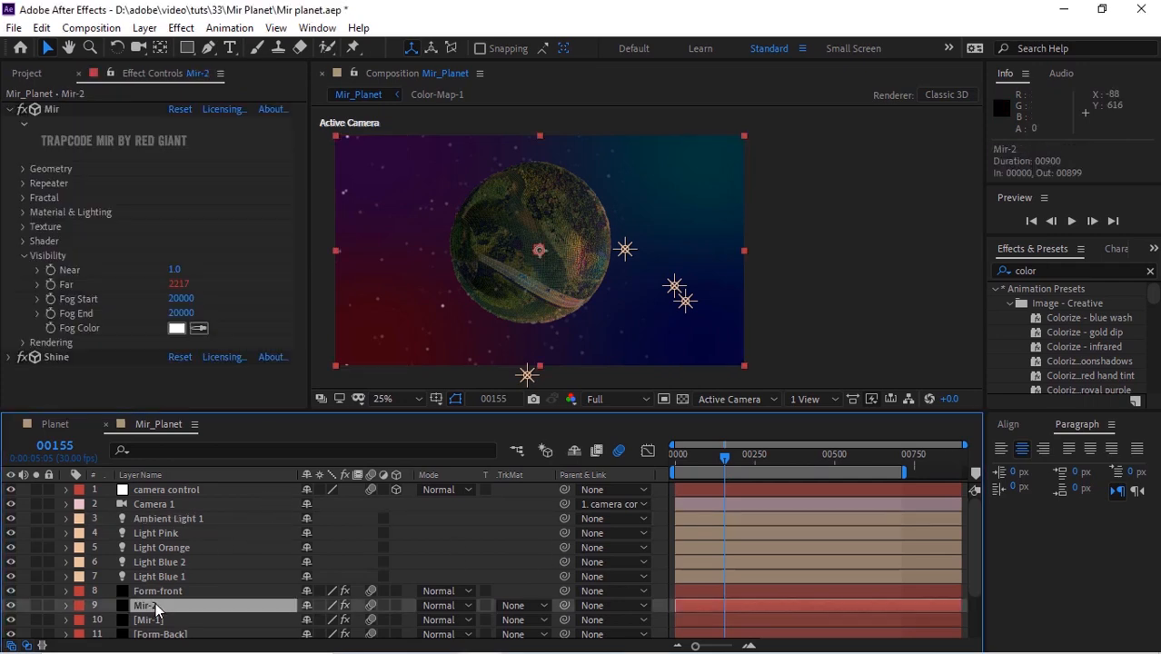
pyautogui.keyDown('alt'); pyautogui.click(49, 286); pyautogui.keyUp('alt')
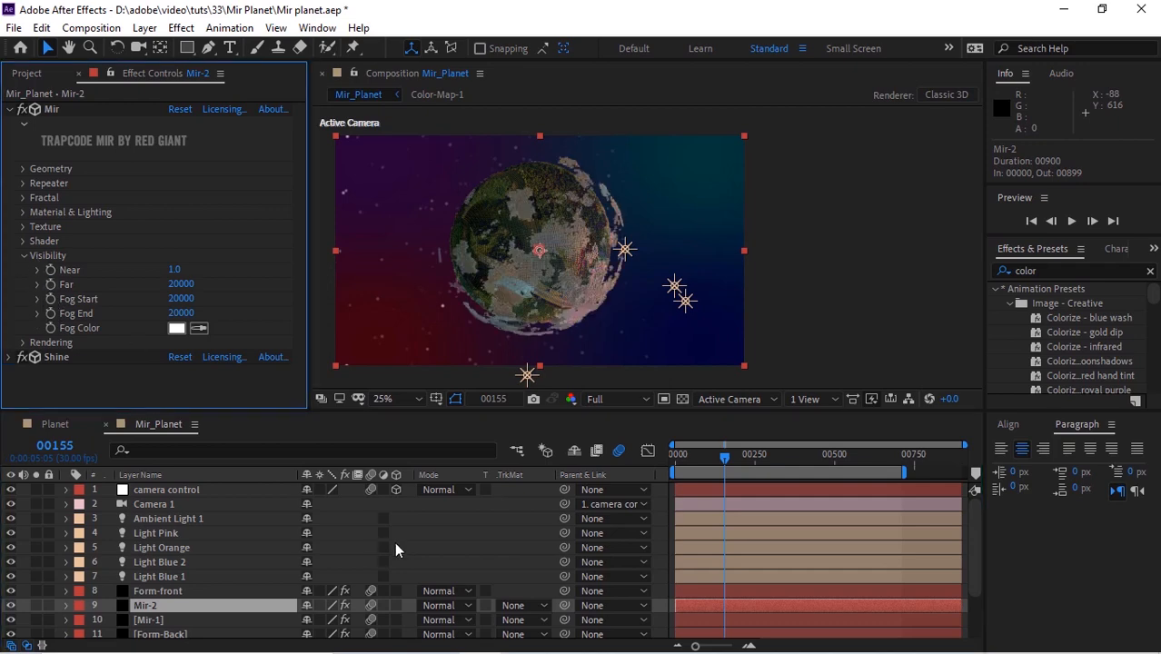
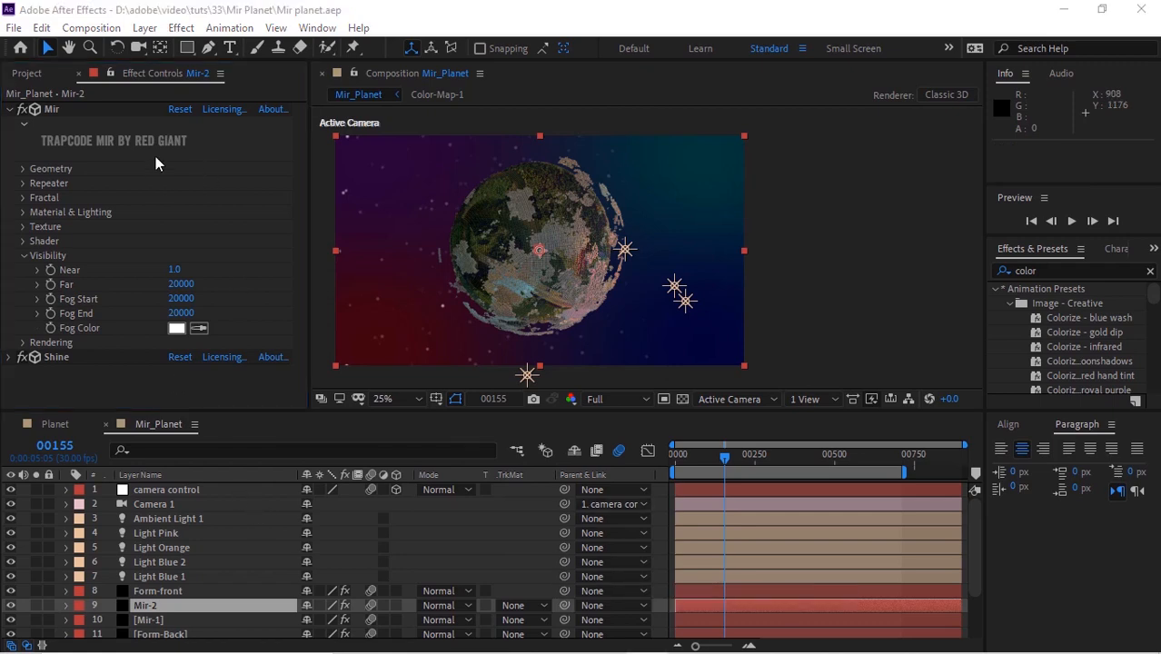
# Create a black 1920 x 1080 px solid named Lens Flare.
pyautogui.hotkey('ctrl', 'y')
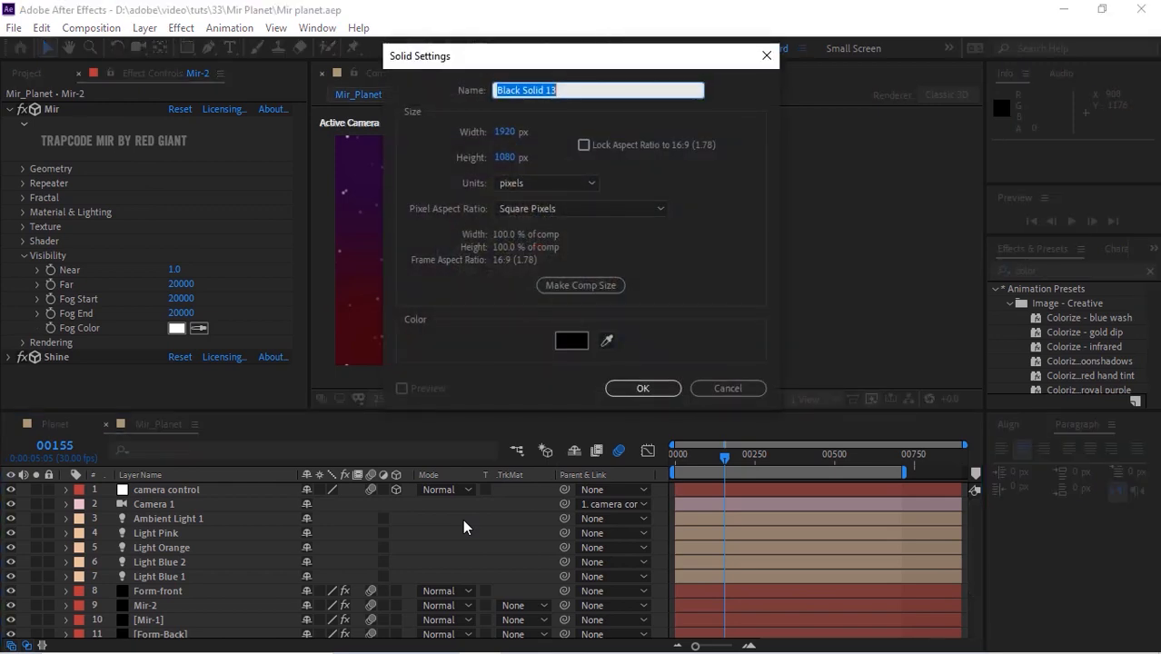
pyautogui.write('Lens Flare')
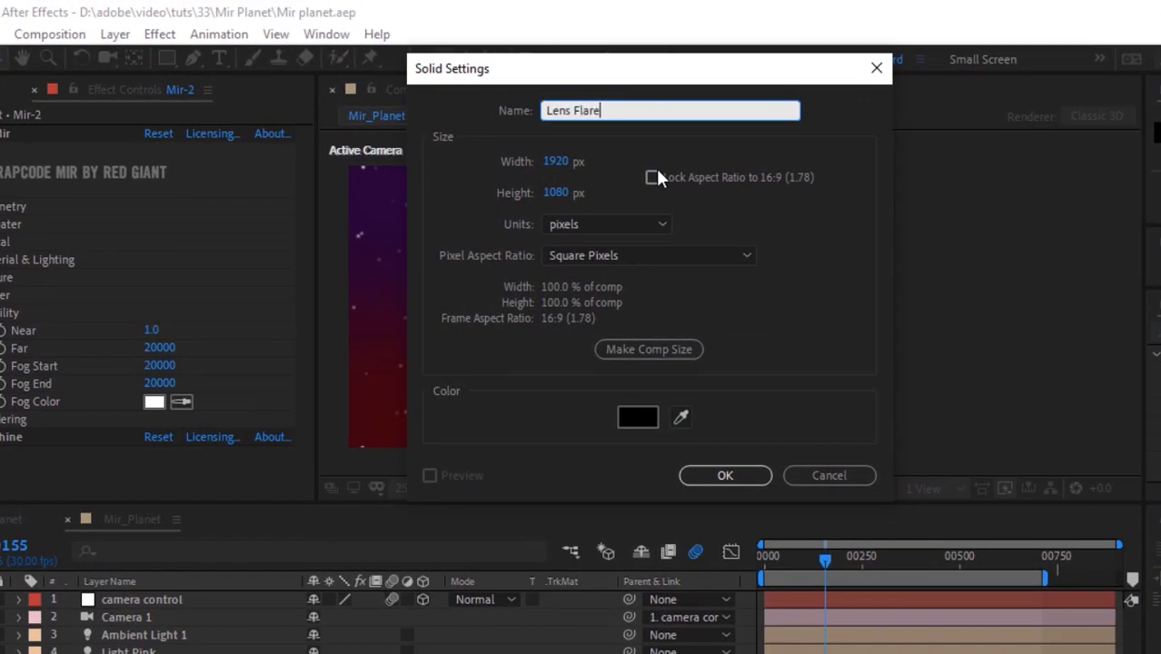
pyautogui.click(725, 478)
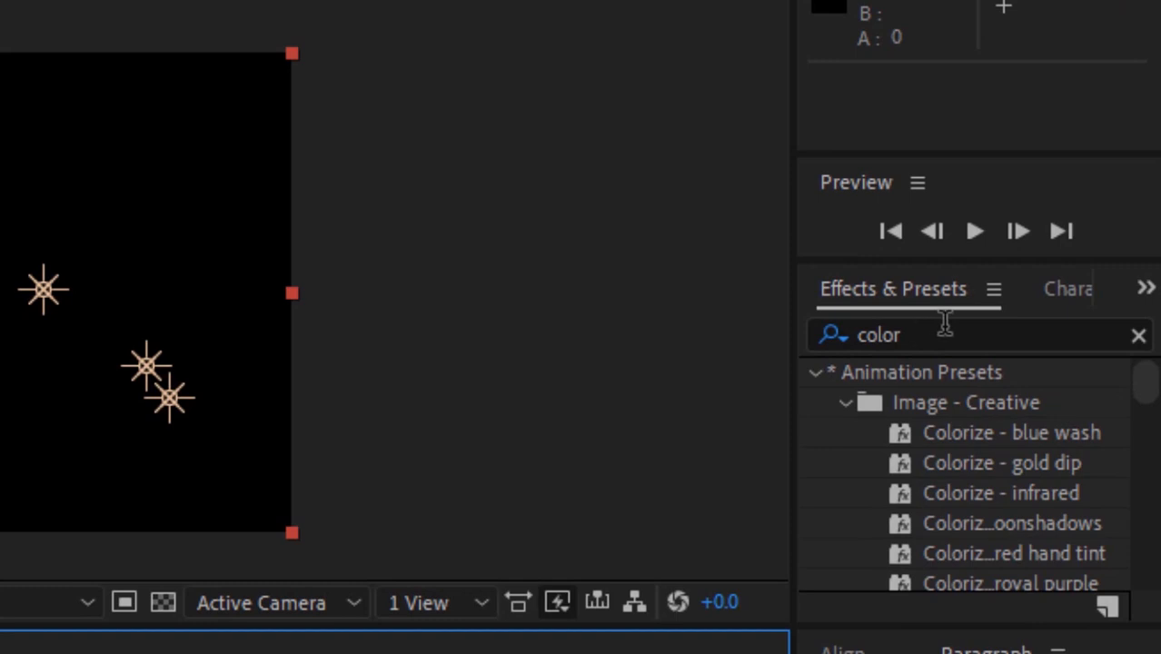
# Find the uni.Knoll Light Factory EZ effect and apply it to the Lens Flare layer.
pyautogui.click(945, 325)
pyautogui.press('BackSpace')
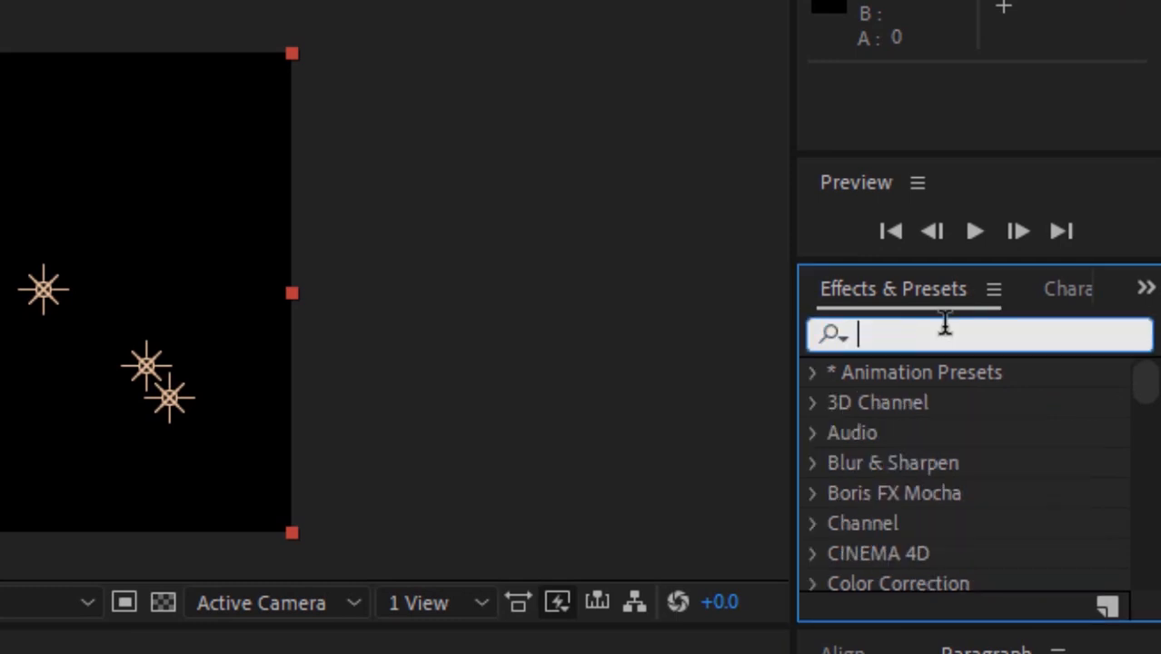
pyautogui.write('knoll')
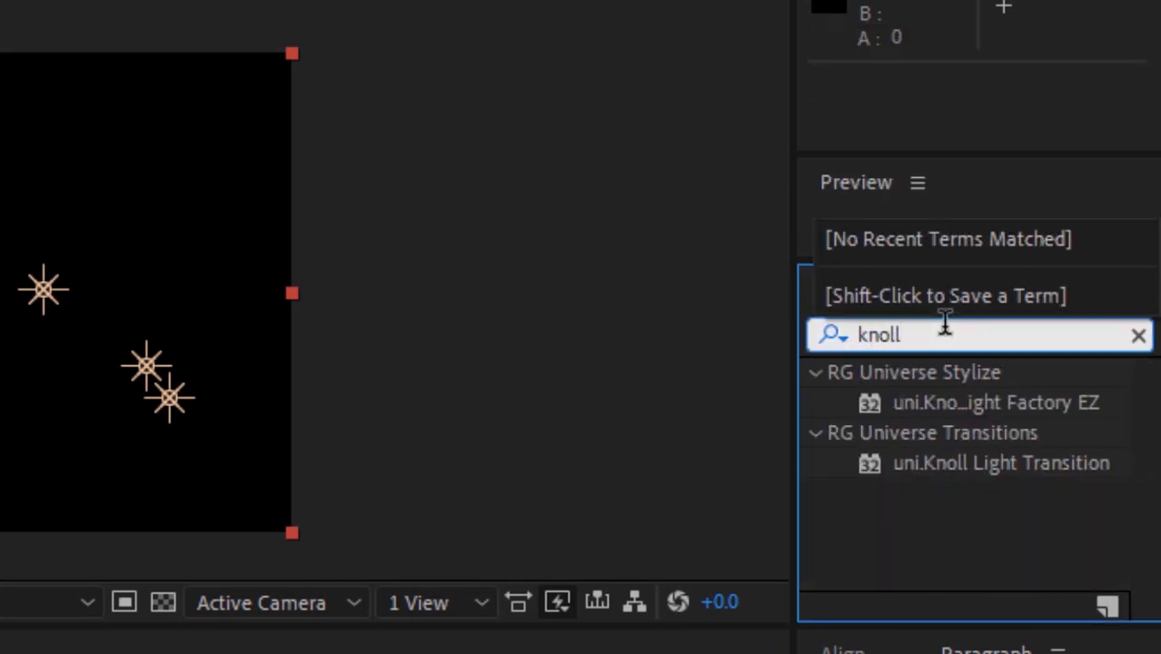
pyautogui.moveTo(1068, 398); pyautogui.dragTo(183, 263)
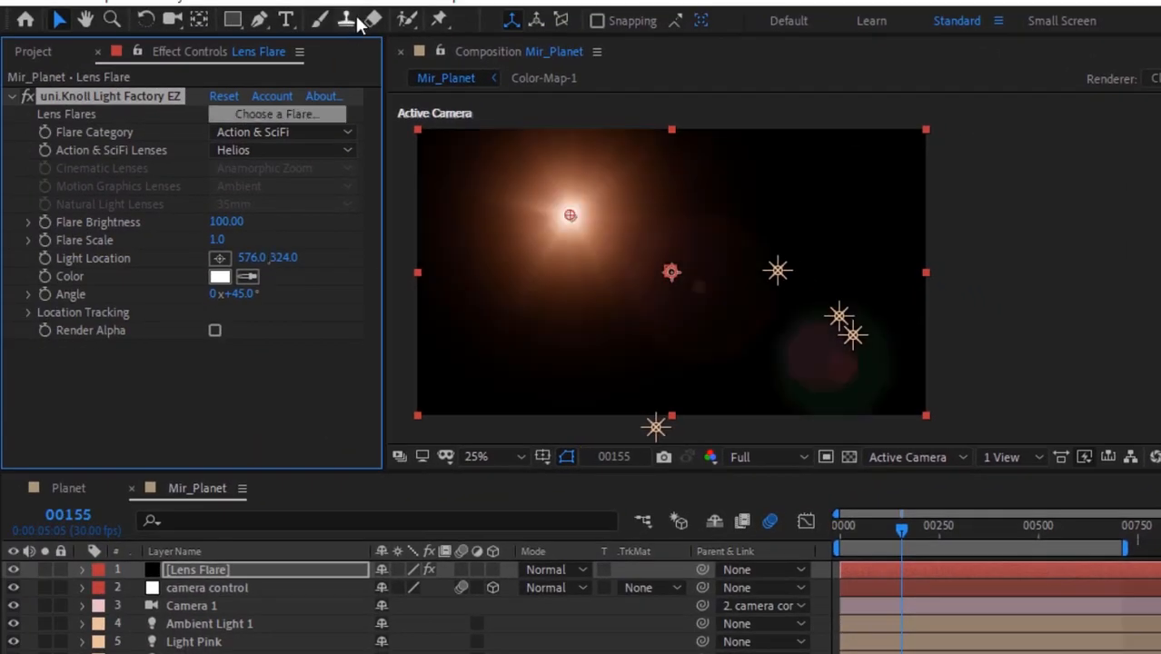
# Set the flare's category to Cinematic Flares, its cinematic lens to EH4 and its Flare Scale to 2.
pyautogui.click(286, 131)
pyautogui.click(292, 179)
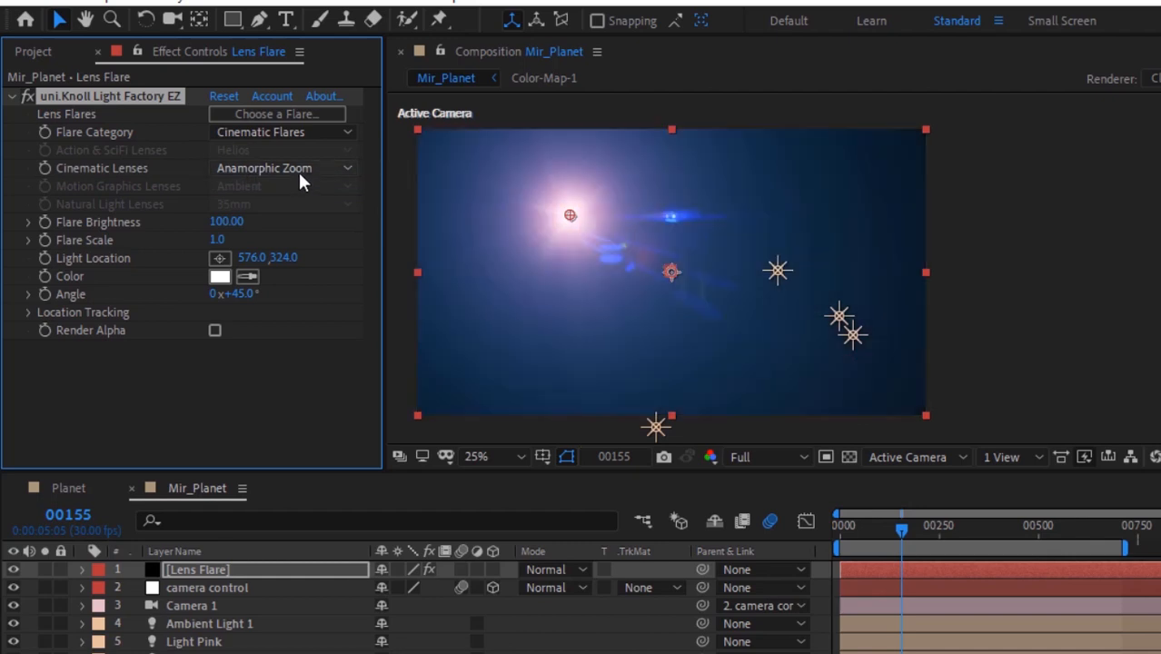
pyautogui.click(300, 171)
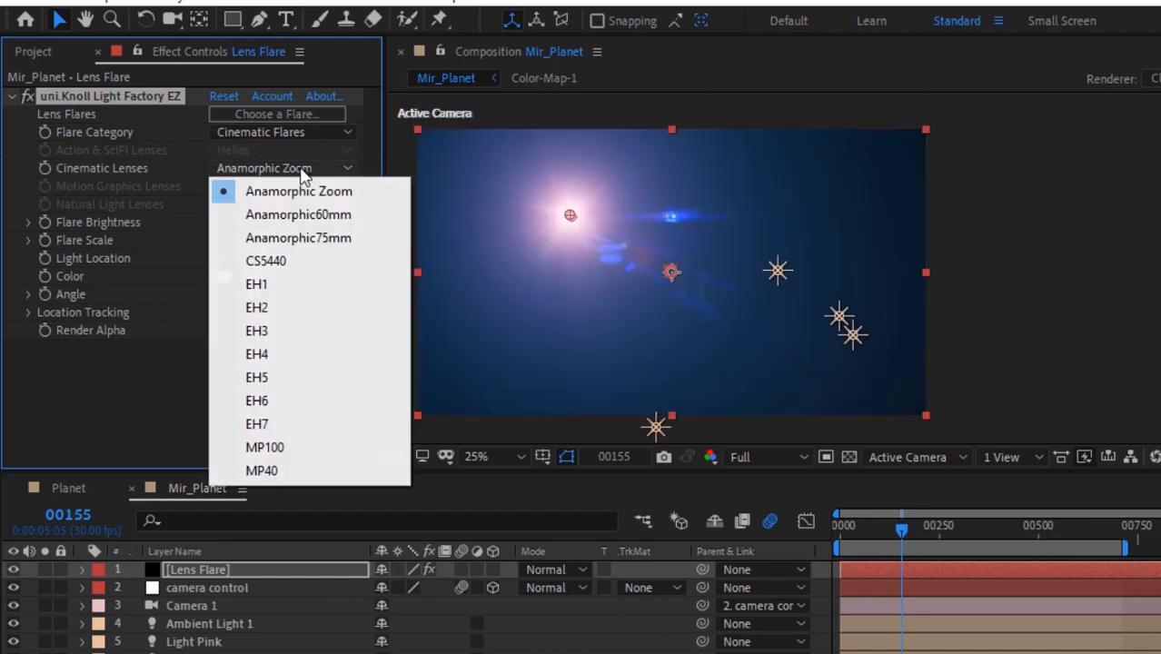
pyautogui.click(274, 359)
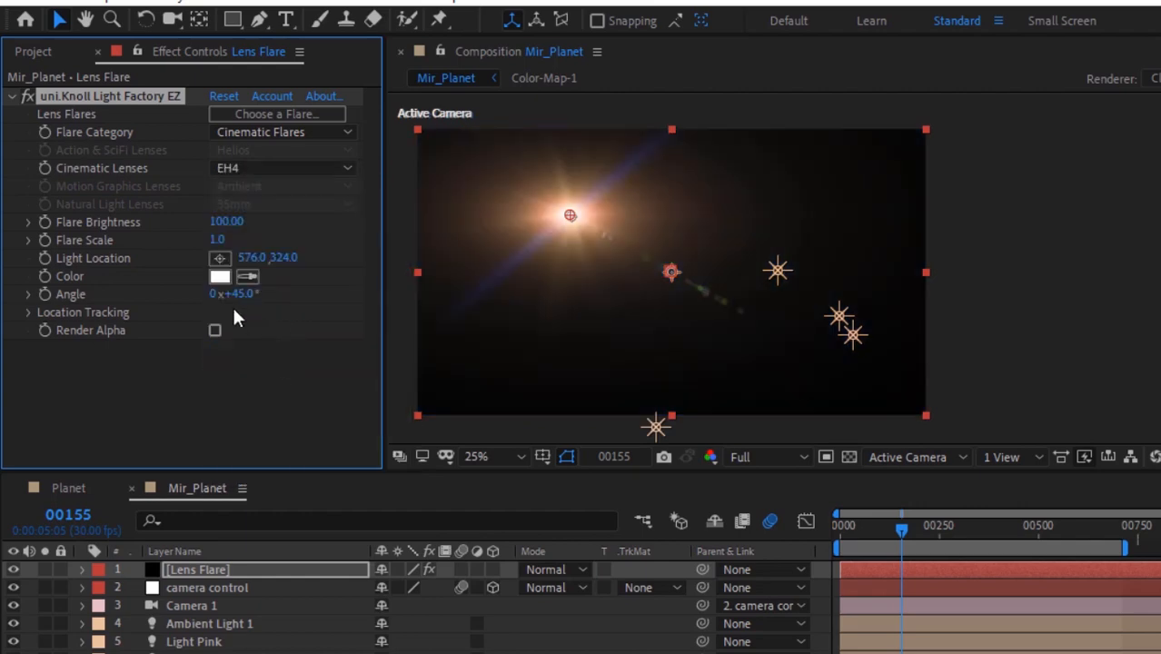
pyautogui.click(217, 240)
pyautogui.write('2')
pyautogui.press('Return')
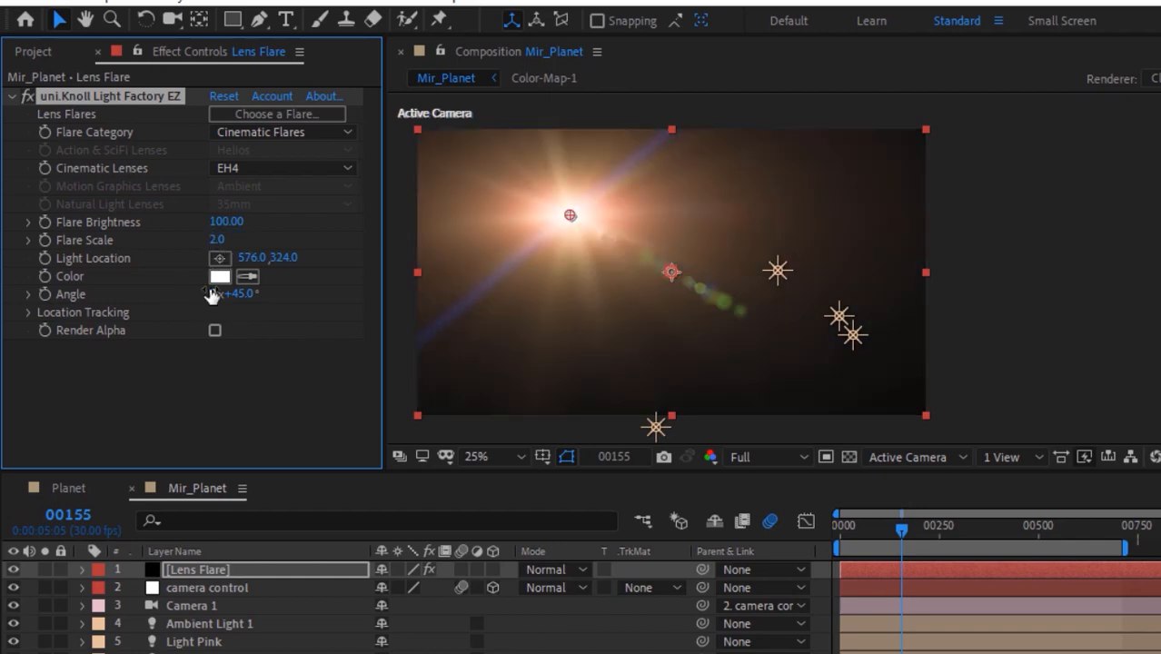
# Link the flare's Light Location to the blue light with the expression thisComp.layer("Light Blue 2").toComp([0,0,0]);.
pyautogui.click(29, 313)
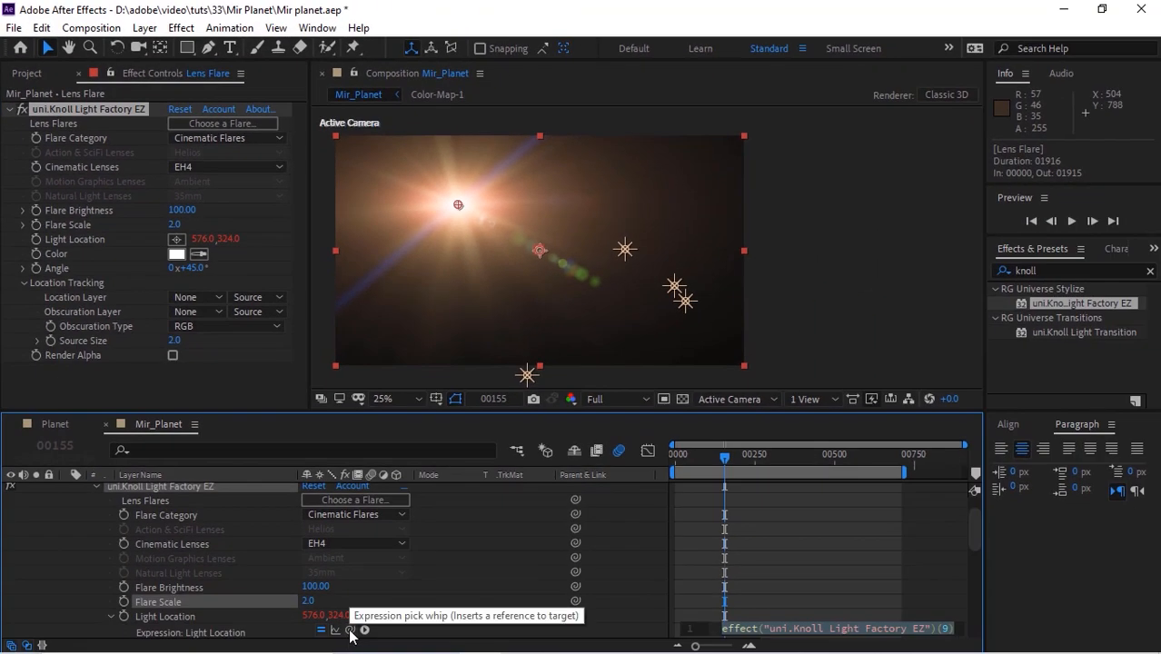
pyautogui.moveTo(345, 623); pyautogui.dragTo(241, 570)
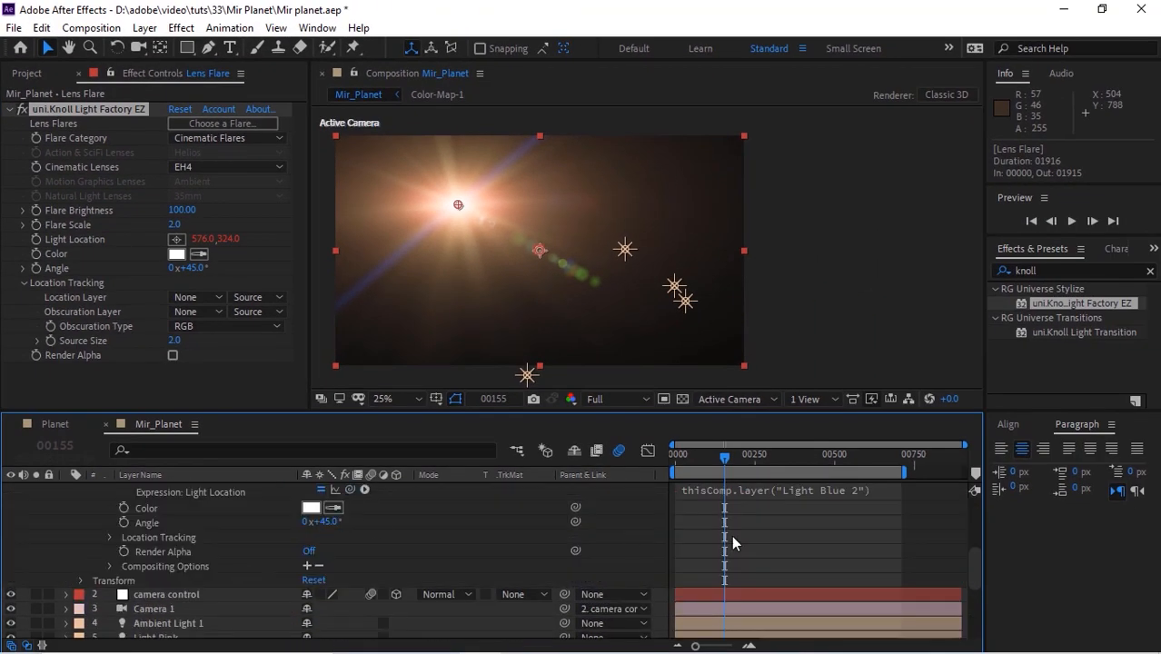
pyautogui.click(905, 493)
pyautogui.write('.toComp()')
pyautogui.write('[0,0,0]);')
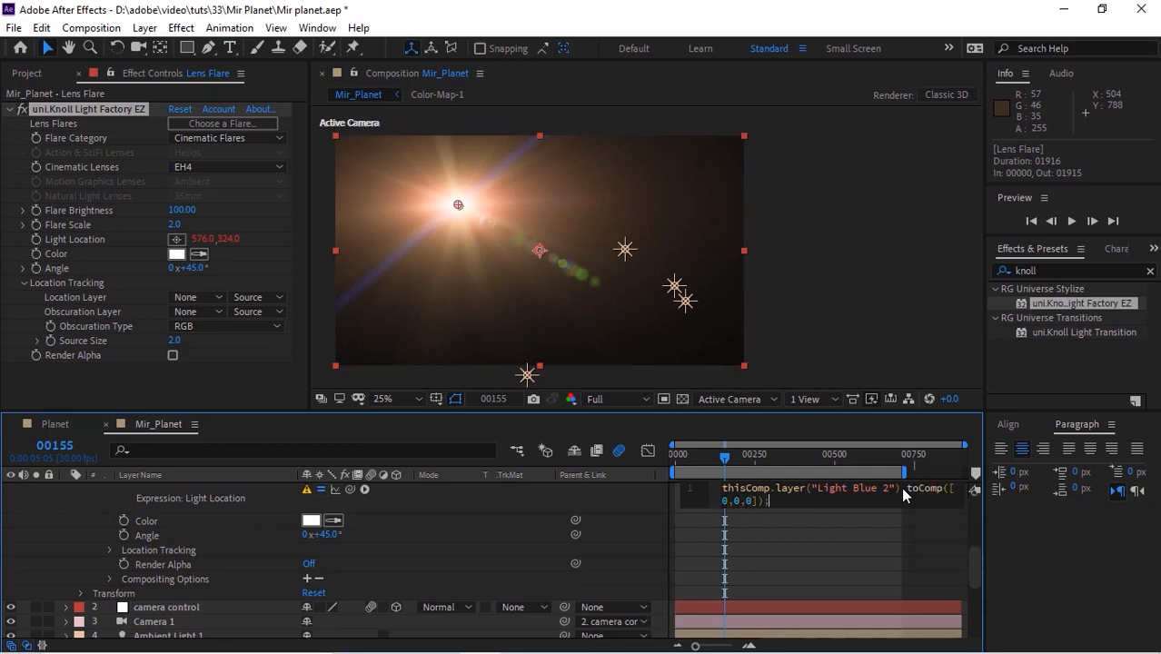
pyautogui.click(639, 513)
# Set the flare's Obscuration Layer to Mir-1 and enable Render Alpha.
pyautogui.click(271, 318)
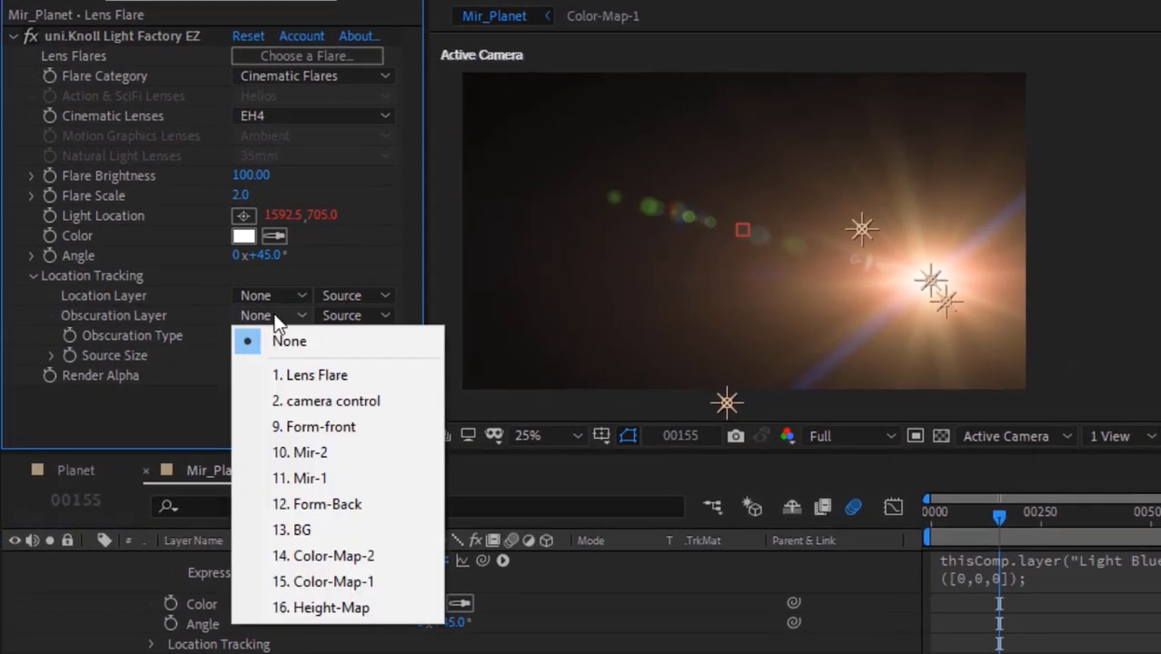
pyautogui.click(324, 480)
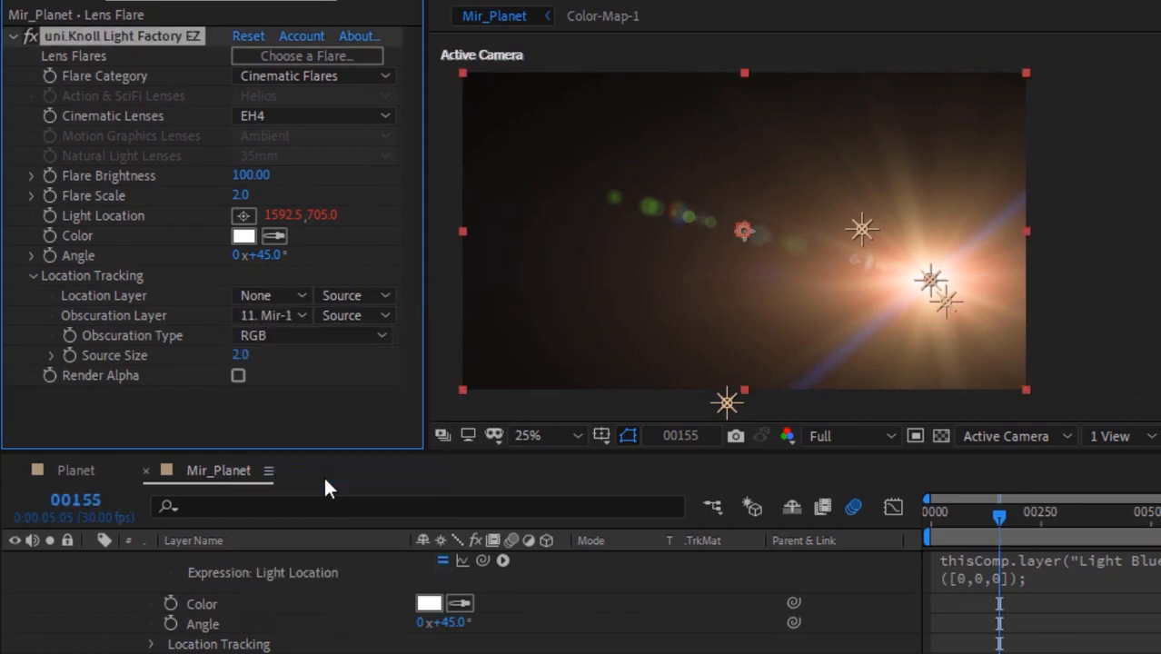
pyautogui.click(238, 375)
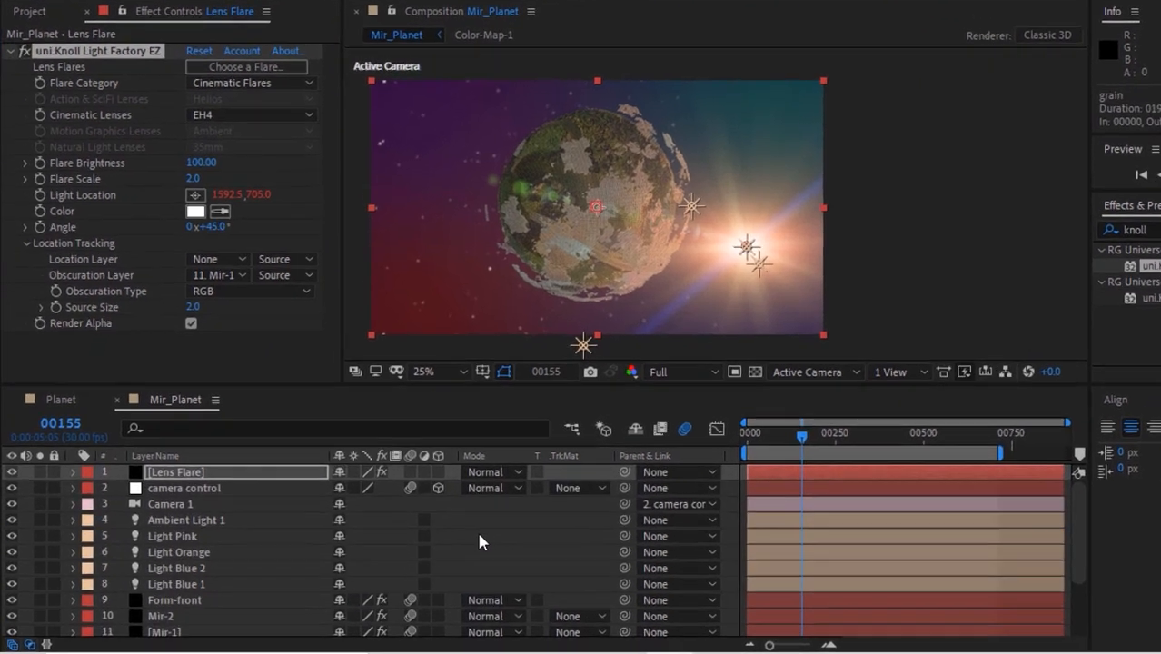
# Create a gray solid with 50% color brightness and name it grain.
pyautogui.hotkey('ctrl', 'y')
pyautogui.click(718, 446)
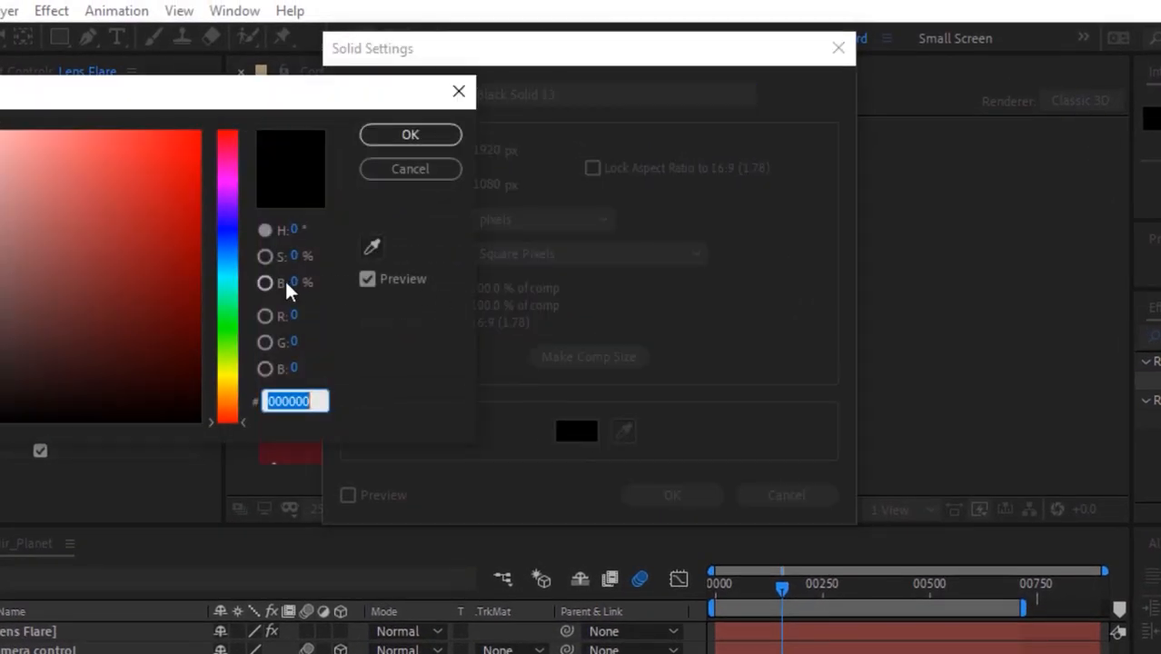
pyautogui.click(267, 233)
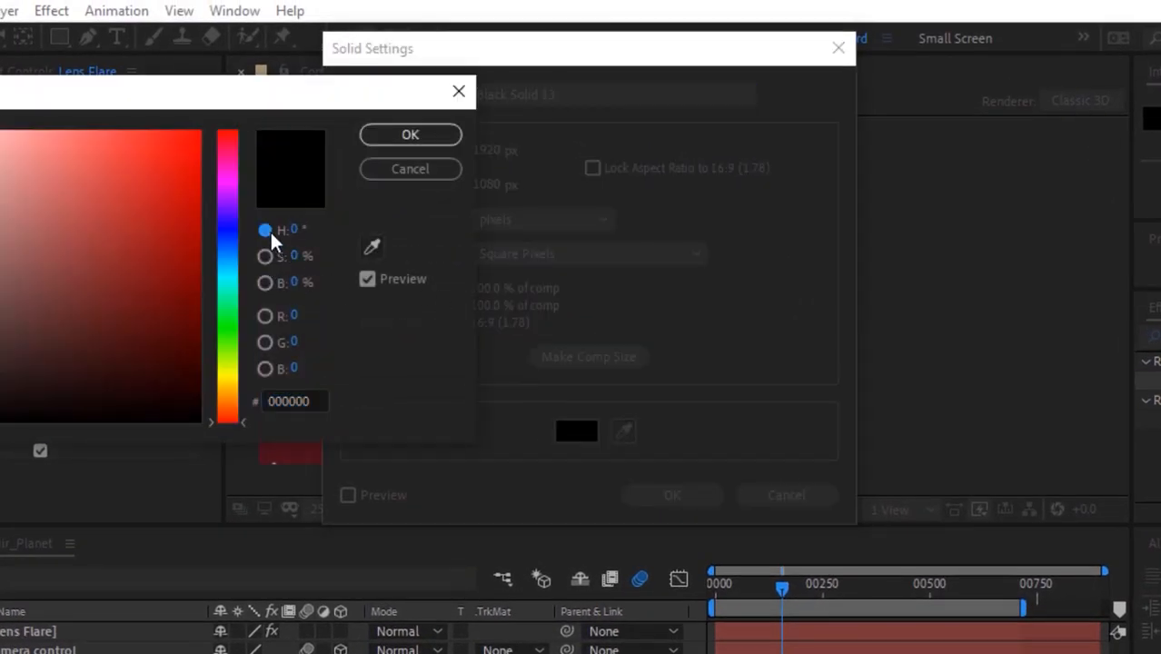
pyautogui.click(295, 283)
pyautogui.write('50')
pyautogui.press('Return')
pyautogui.tripleClick(596, 92)
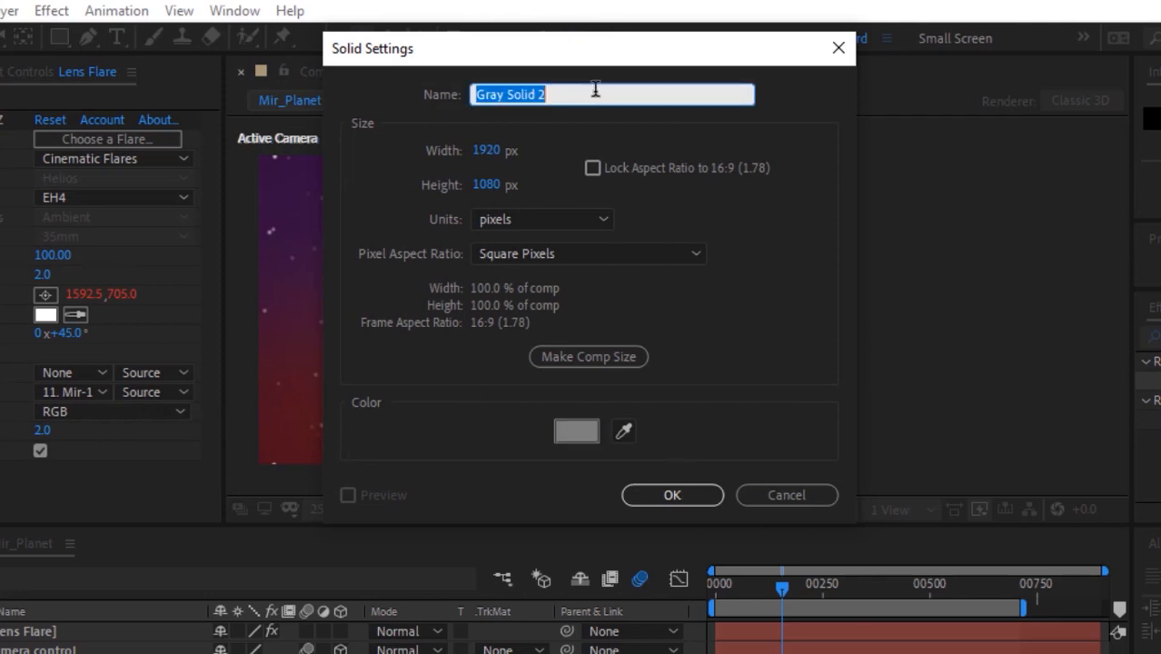
pyautogui.write('grain')
pyautogui.press('Return')
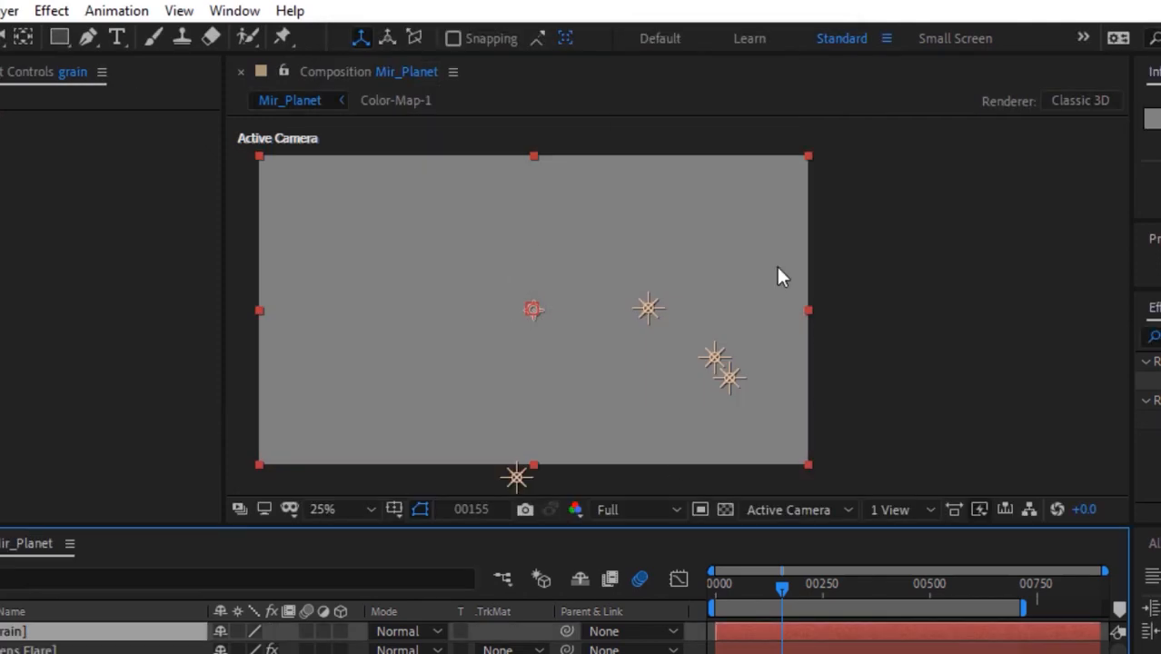
# Find the Noise effect and apply it to the grain layer.
pyautogui.click(1010, 338)
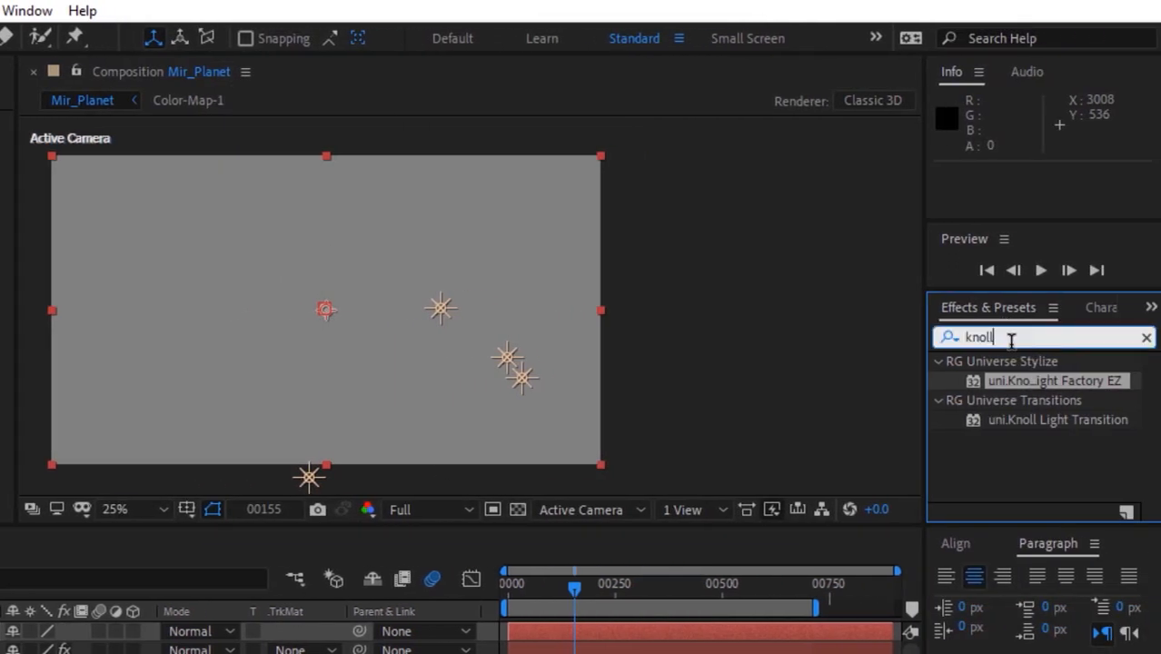
pyautogui.doubleClick(1011, 340)
pyautogui.write('noise')
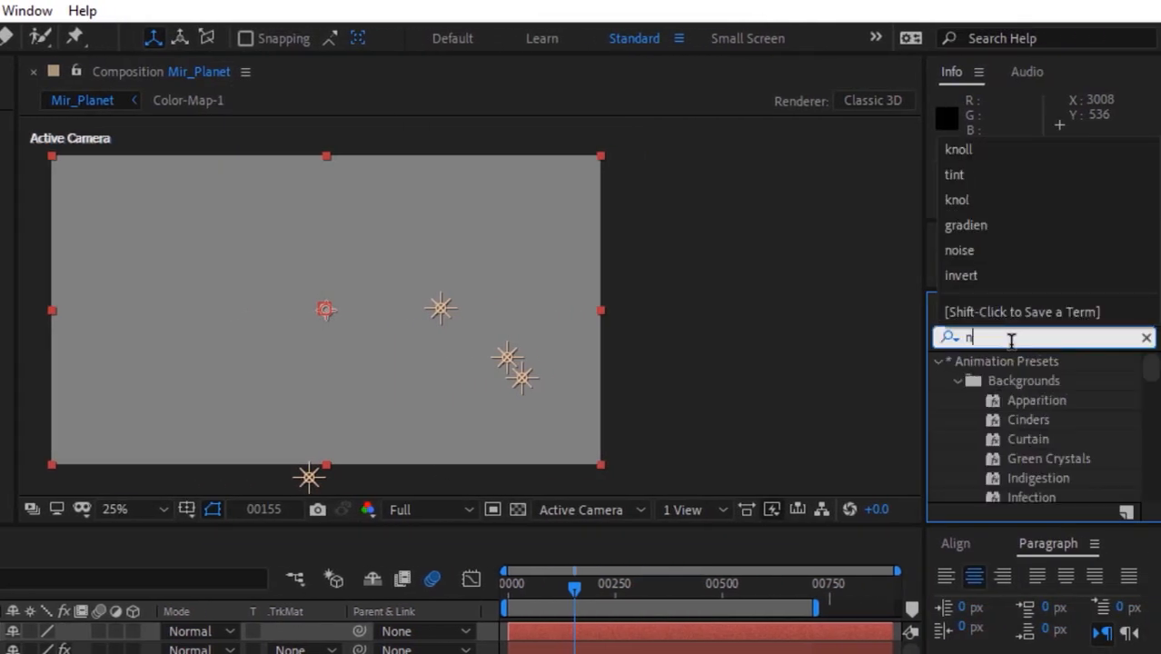
pyautogui.moveTo(1035, 458); pyautogui.dragTo(452, 367)
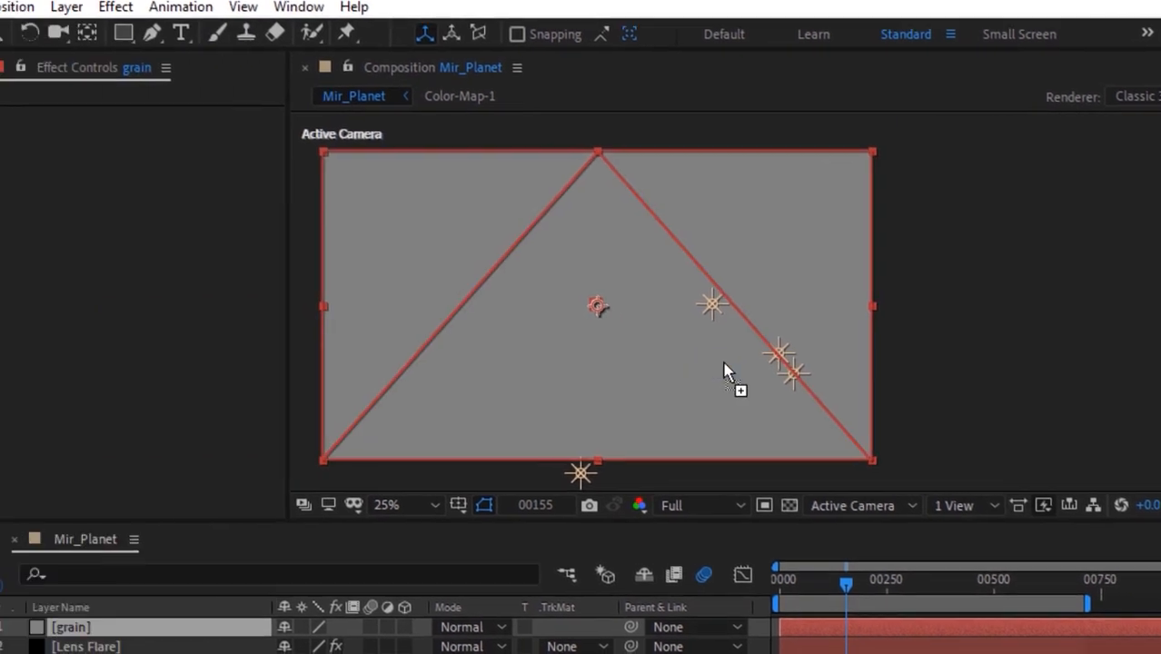
pyautogui.moveTo(724, 369); pyautogui.dragTo(723, 370)
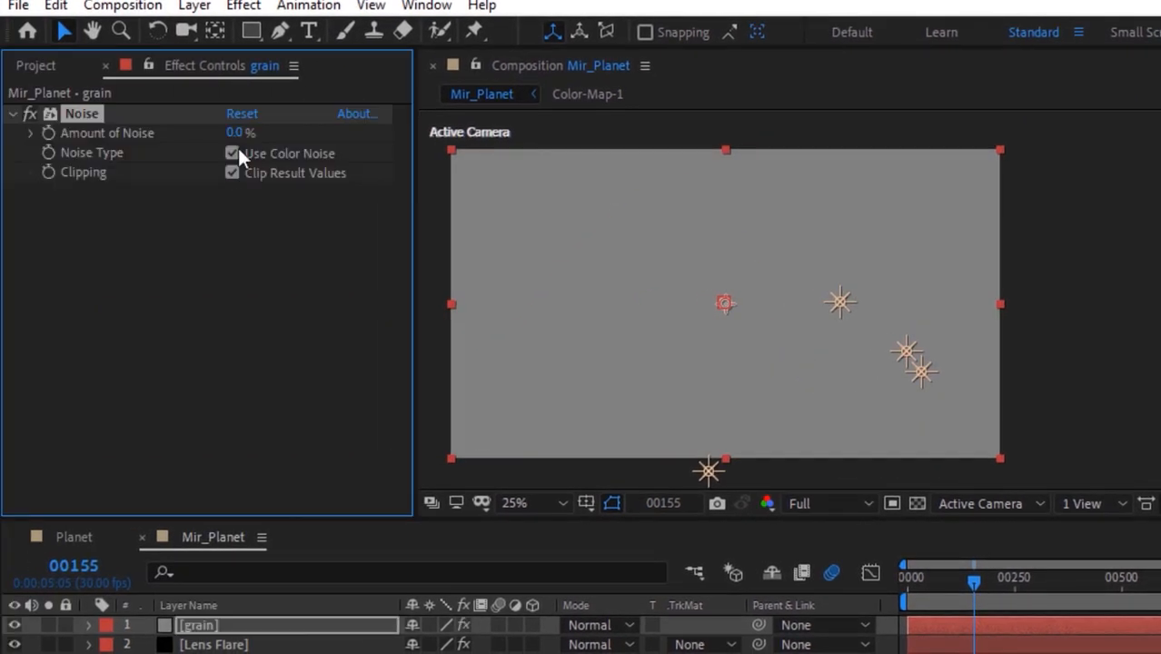
# Set the grain layer's Amount of Noise to 5% and turn off Use Color Noise.
pyautogui.write('5')
pyautogui.press('Return')
pyautogui.click(233, 154)
# Add a new adjustment layer and apply the uni.Chromatic Aberration effect to it.
pyautogui.click(194, 6)
pyautogui.moveTo(454, 64)
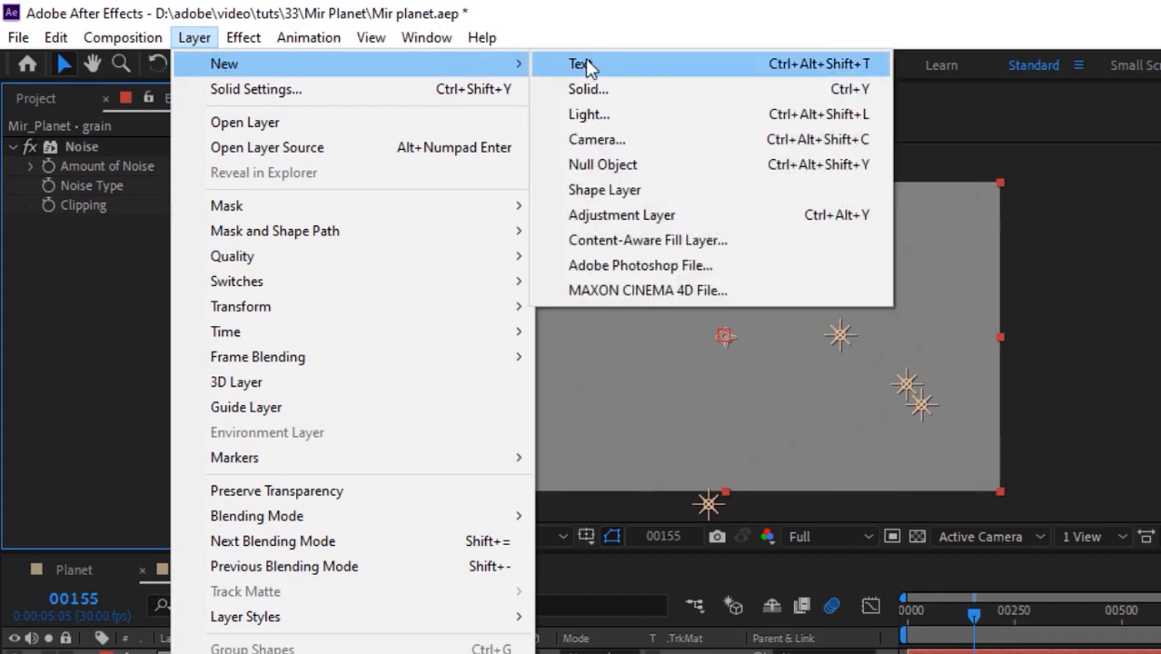
pyautogui.click(626, 212)
pyautogui.click(1037, 268)
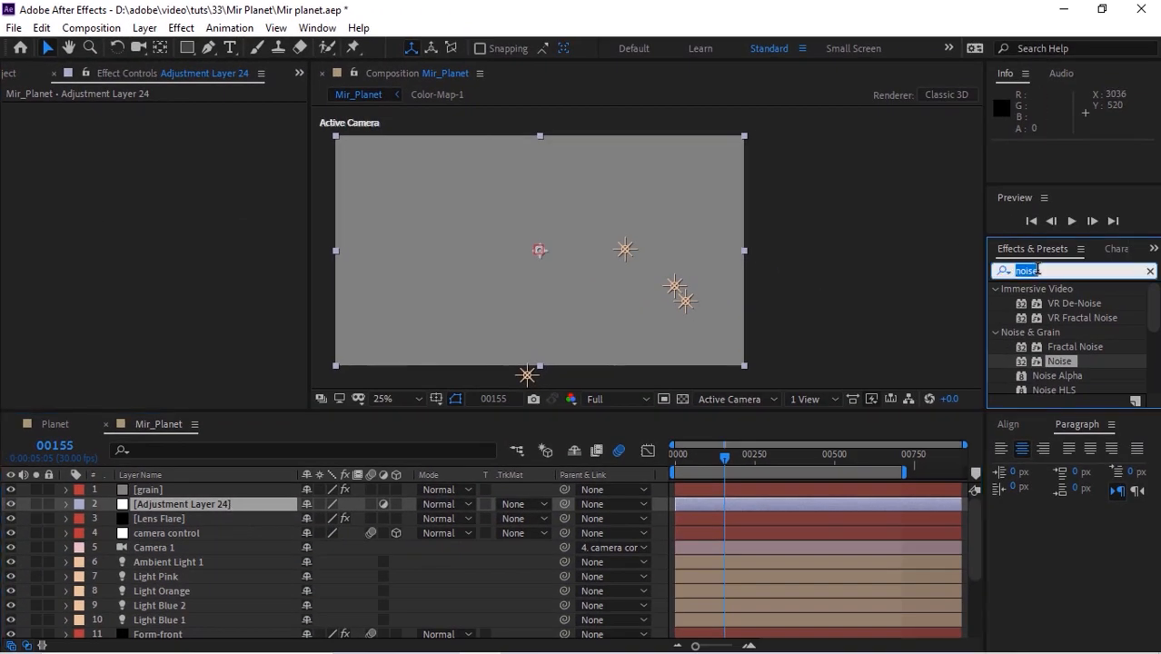
pyautogui.write('chrom')
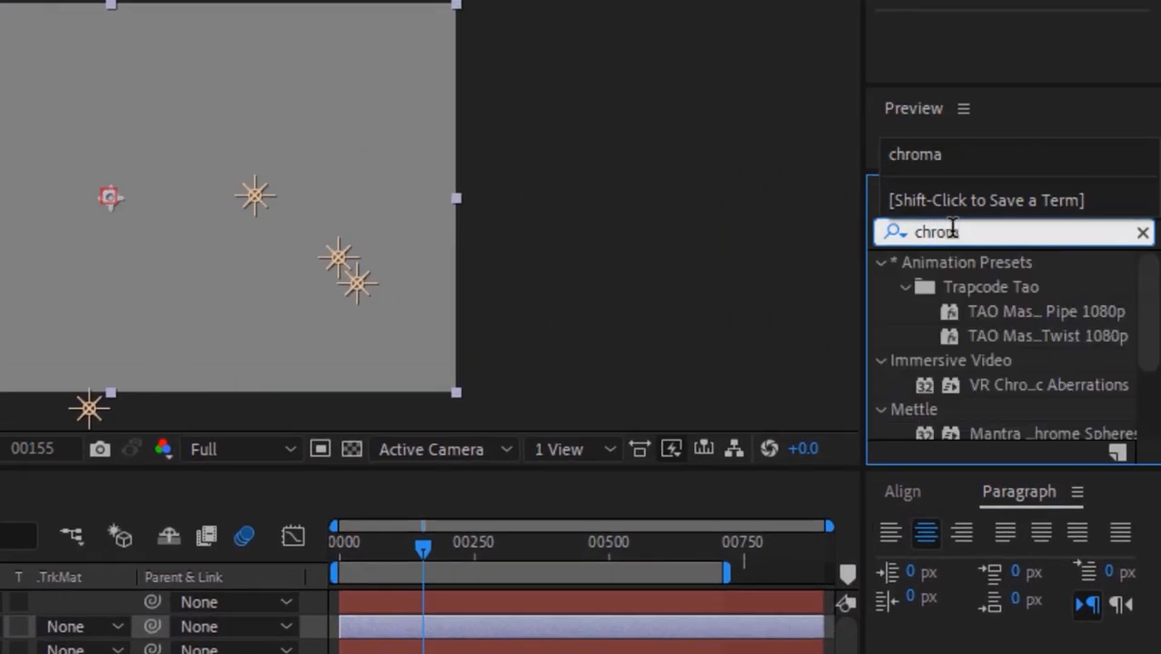
pyautogui.write('a')
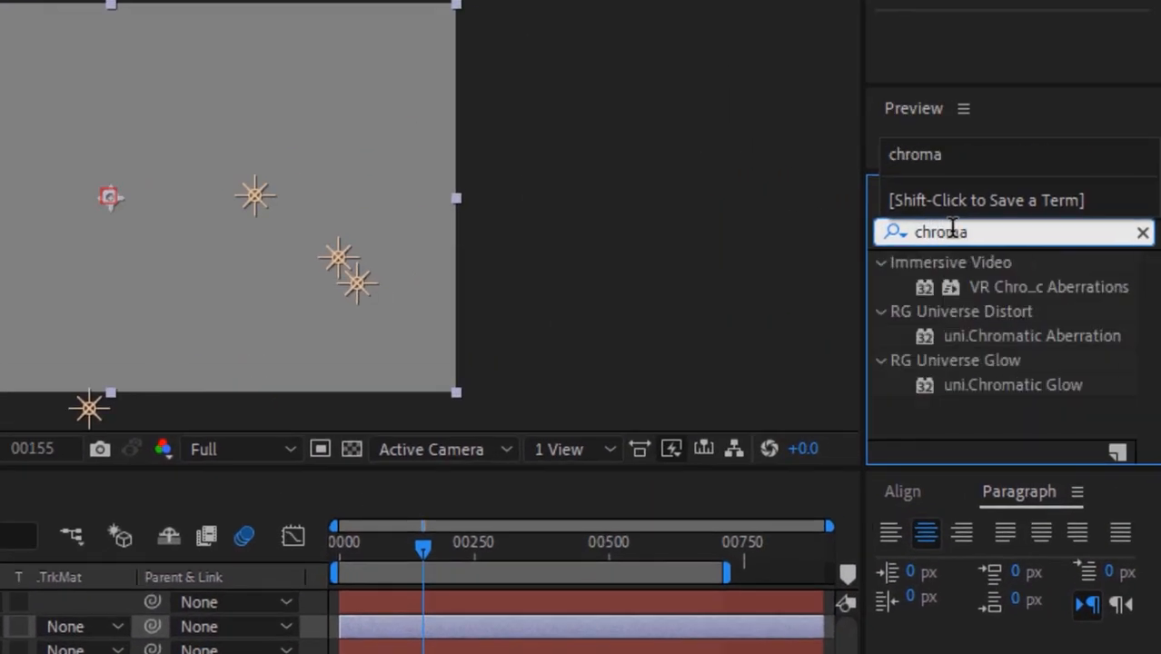
pyautogui.moveTo(1017, 336); pyautogui.dragTo(245, 226)
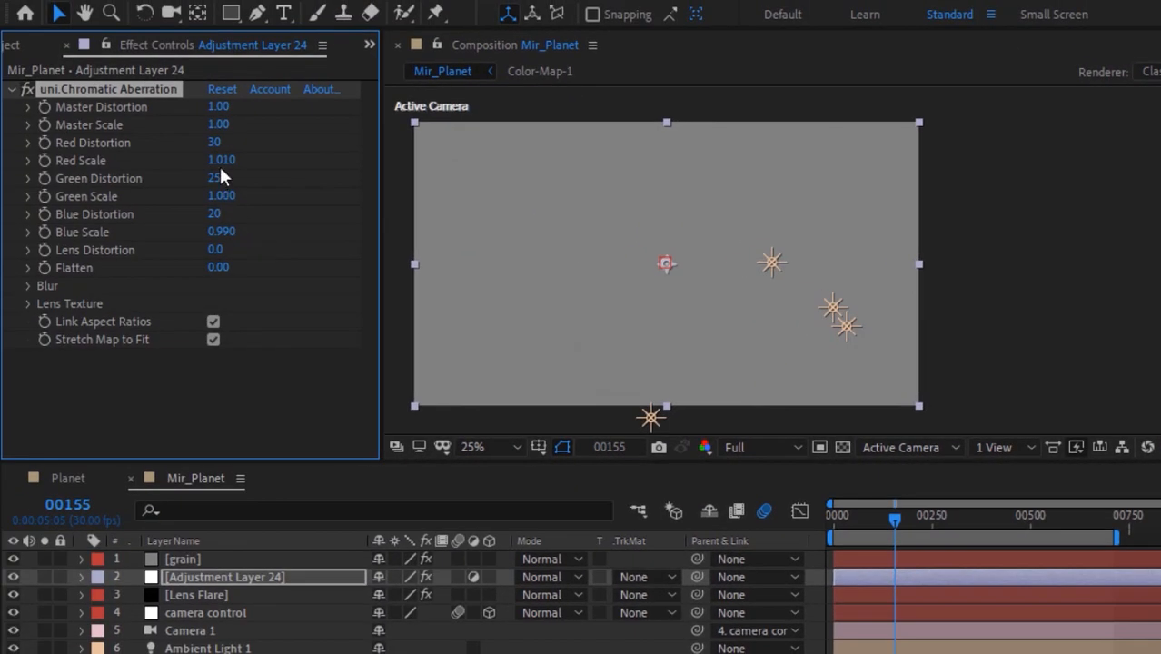
# Set the Chromatic Aberration effect's Master Distortion to 0 and Master Scale to 0.3.
pyautogui.click(219, 107)
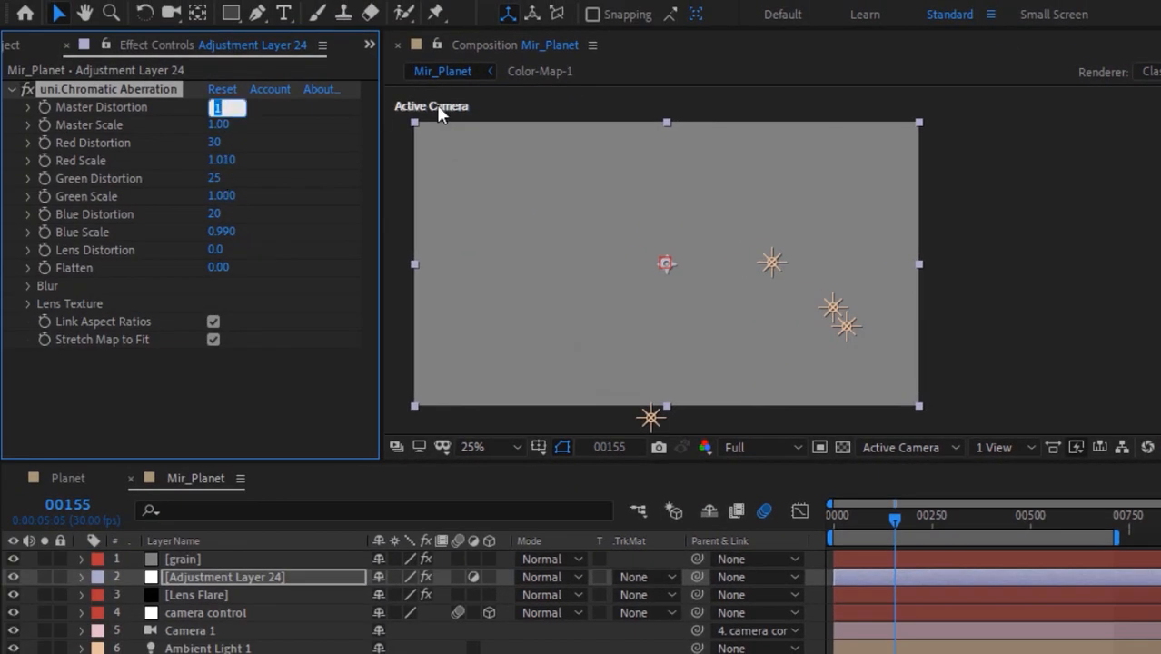
pyautogui.write('0')
pyautogui.press('Tab')
pyautogui.write('0.3')
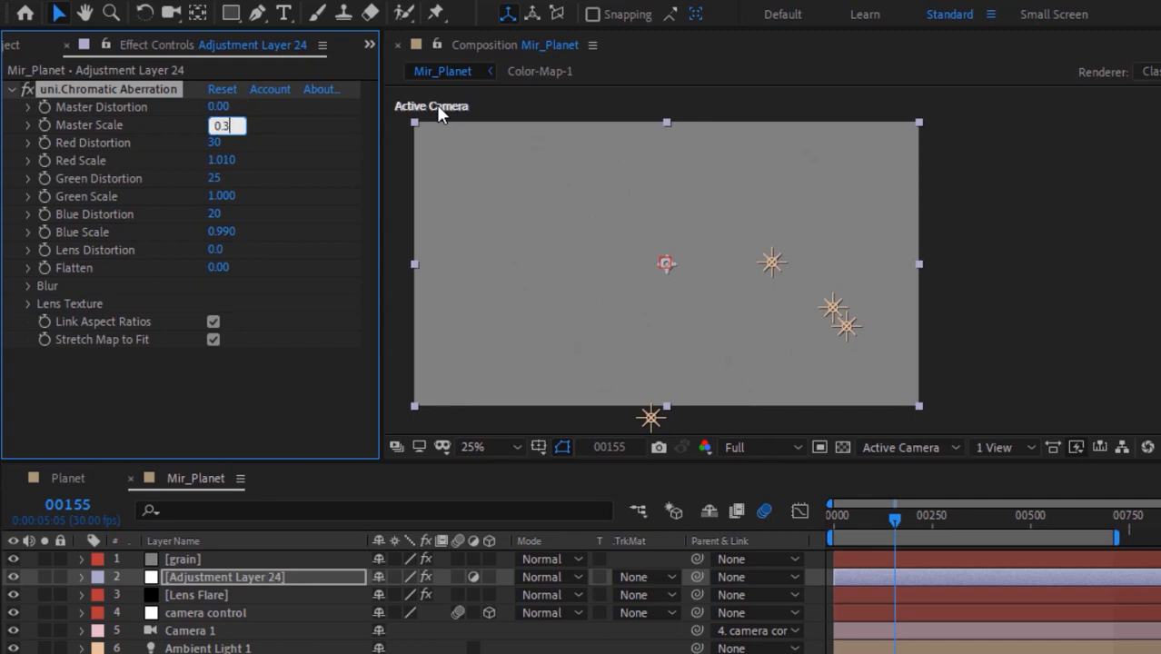
pyautogui.press('Tab')
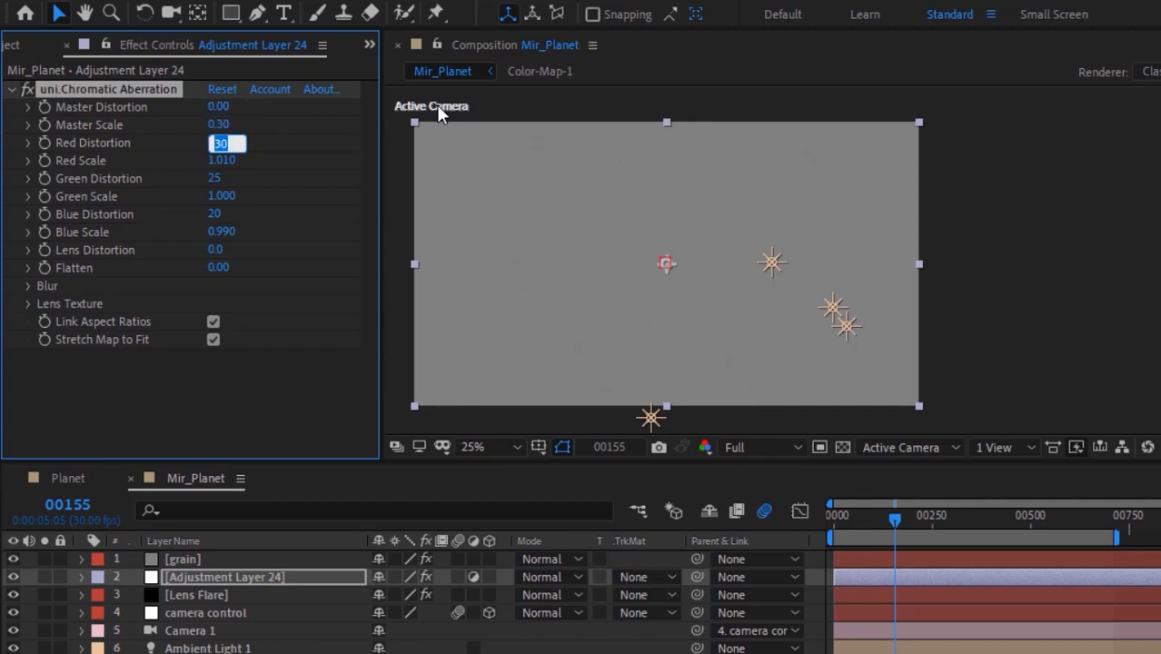
# Set the Chromatic Aberration effect's Edge Blur and Radial Blur to 0.
pyautogui.press('Tab')
pyautogui.press('Tab')
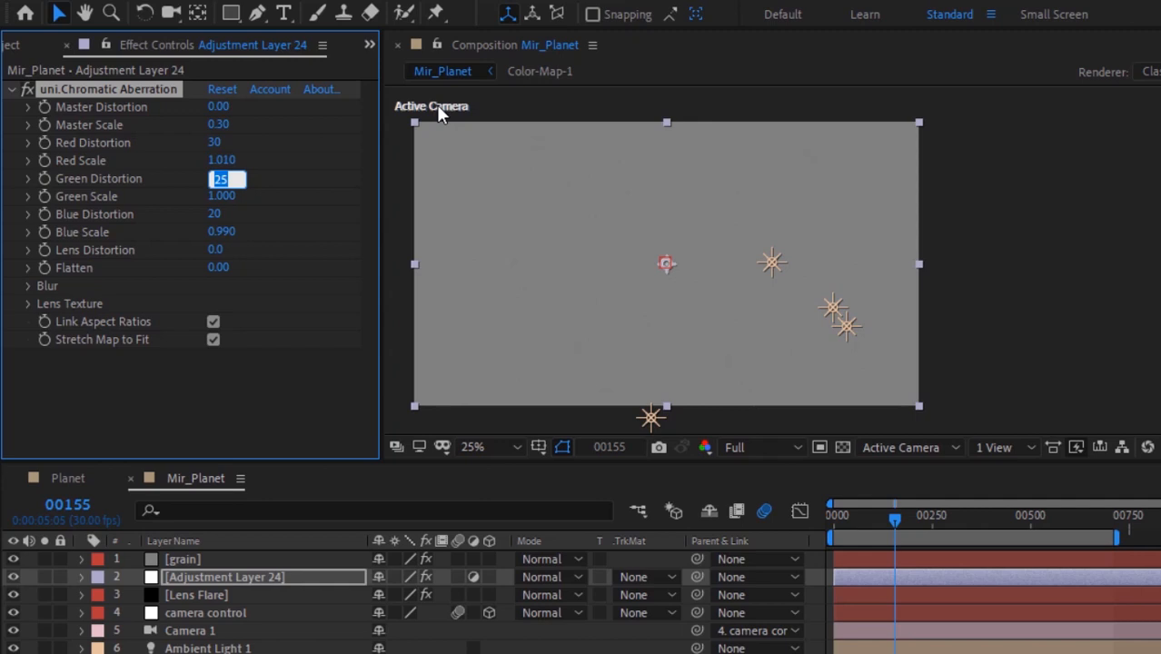
pyautogui.press('Tab')
pyautogui.press('Tab')
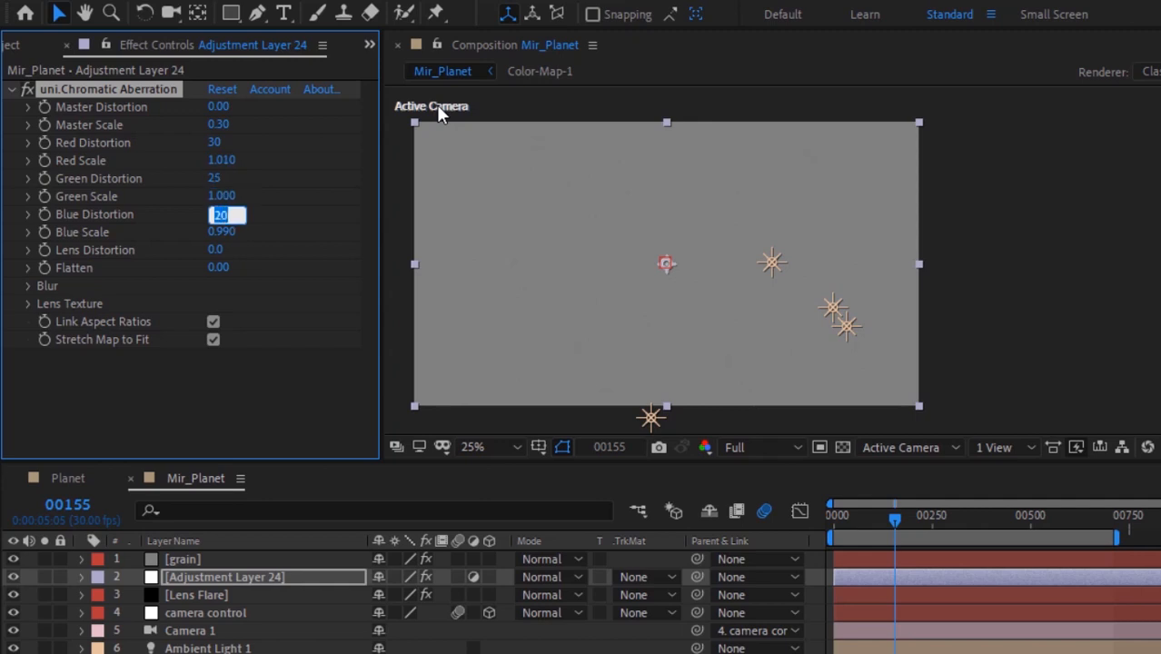
pyautogui.press('Tab')
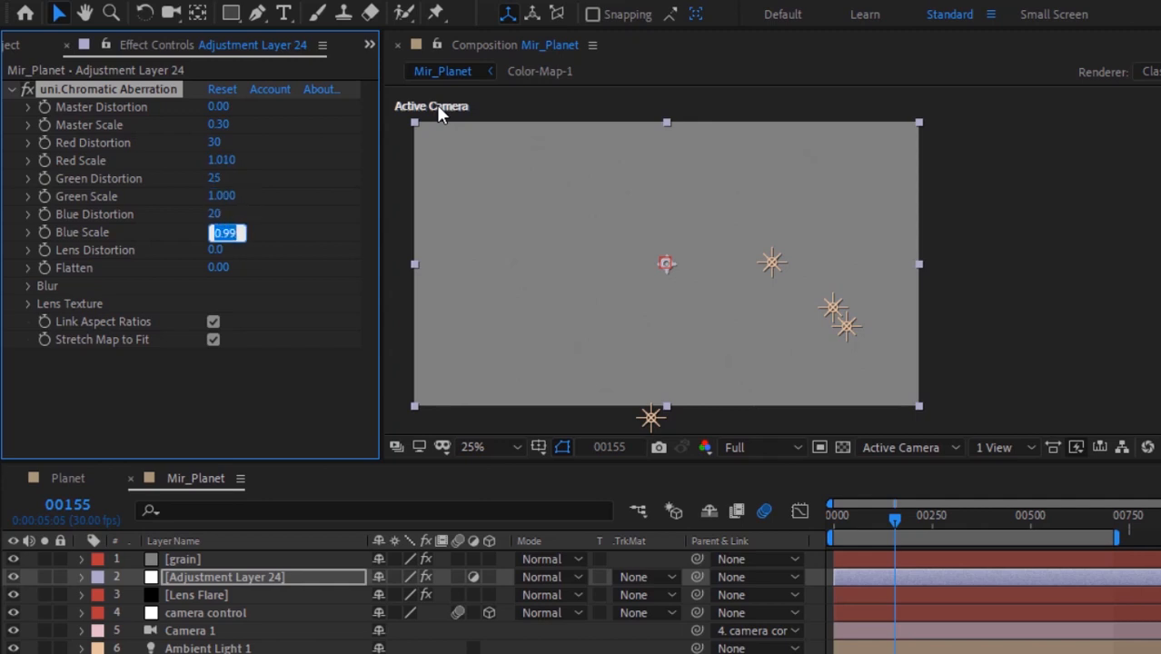
pyautogui.click(27, 286)
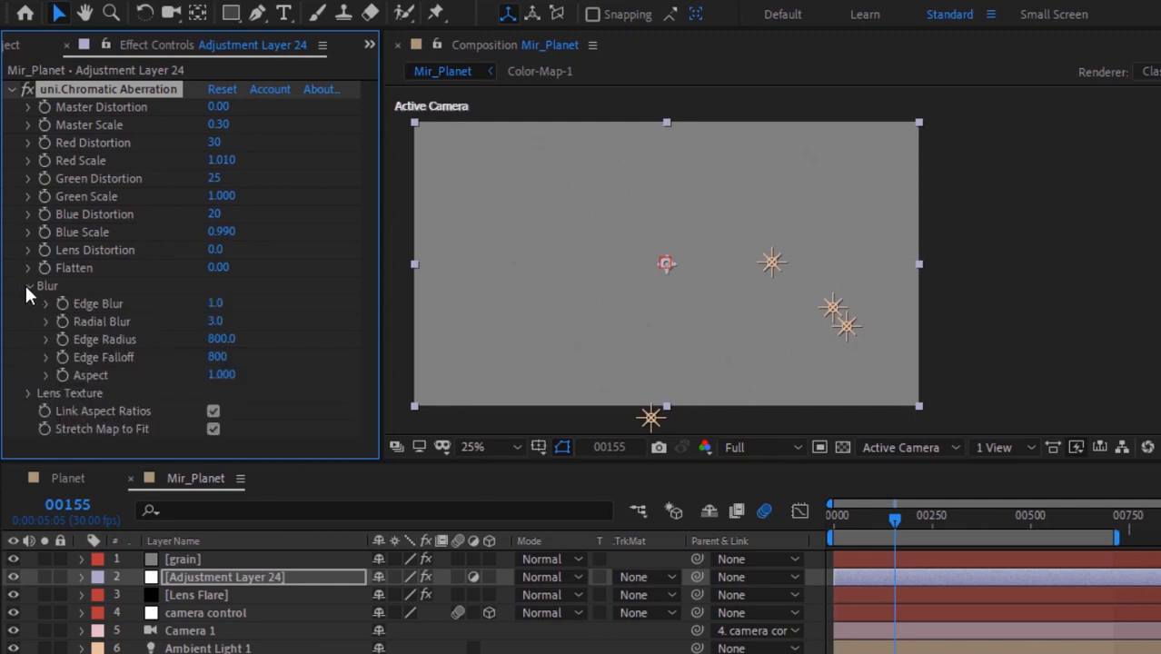
pyautogui.click(220, 305)
pyautogui.write('0')
pyautogui.press('Tab')
pyautogui.write('0')
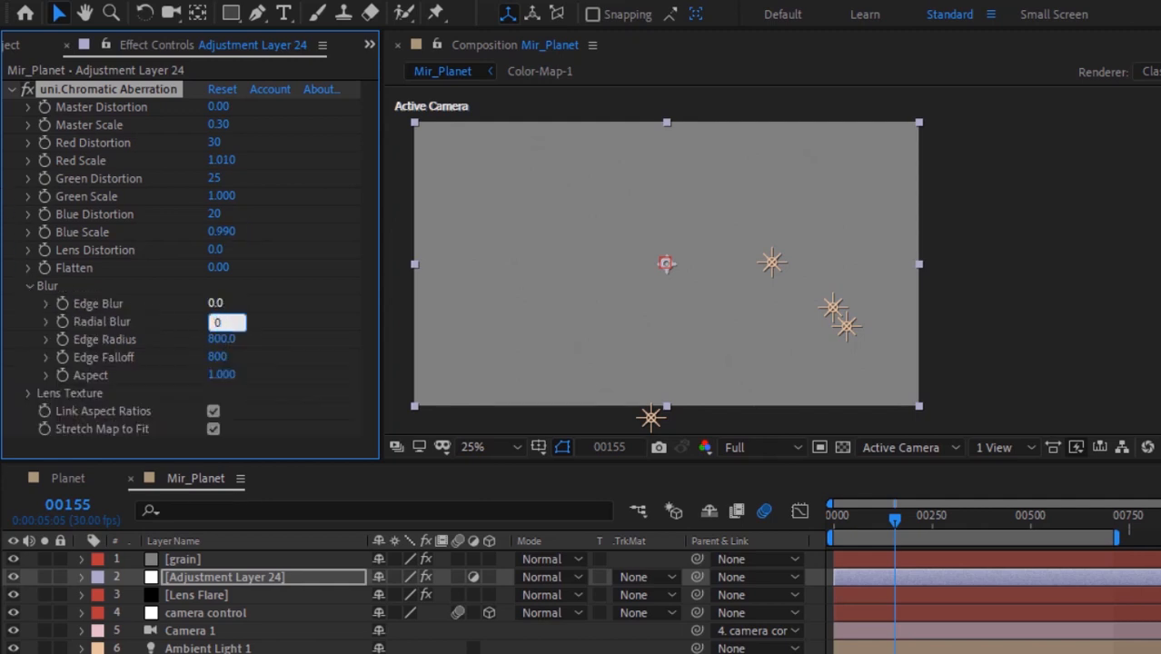
pyautogui.click(30, 285)
# Set the Chromatic Aberration's Lens Texture to Dirt, with the grain layer as Texture Layer and a Texture Amount of 9.
pyautogui.click(29, 303)
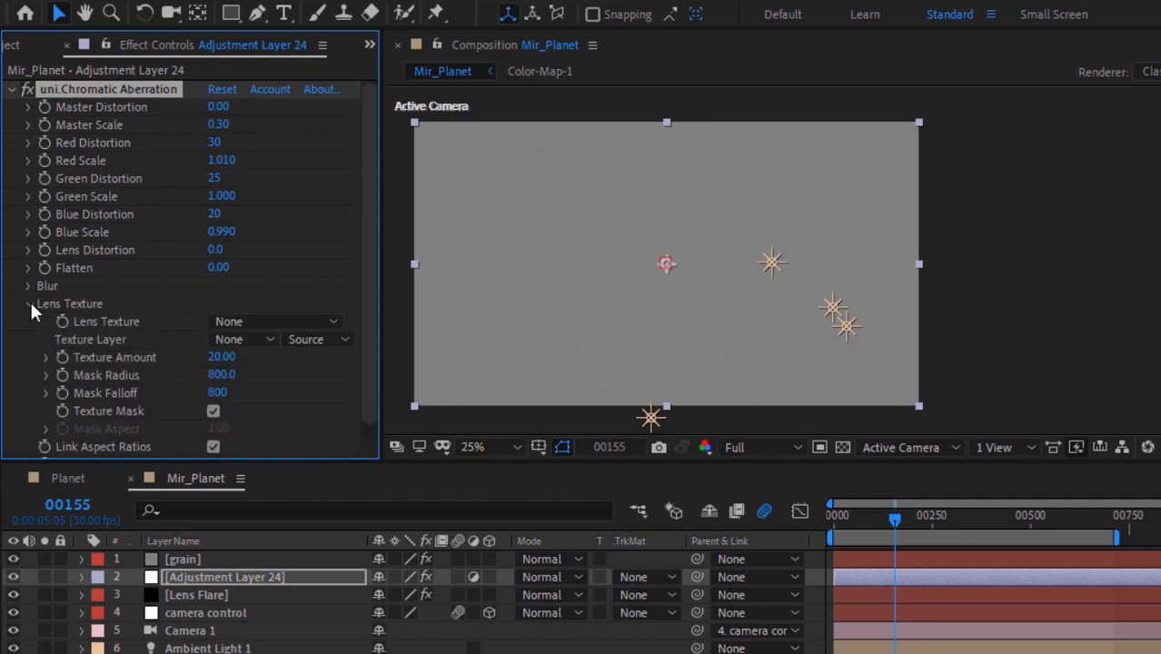
pyautogui.click(247, 322)
pyautogui.click(247, 366)
pyautogui.click(249, 341)
pyautogui.click(268, 392)
pyautogui.click(222, 357)
pyautogui.write('9')
pyautogui.press('Return')
pyautogui.scroll(-1, 367, 366)
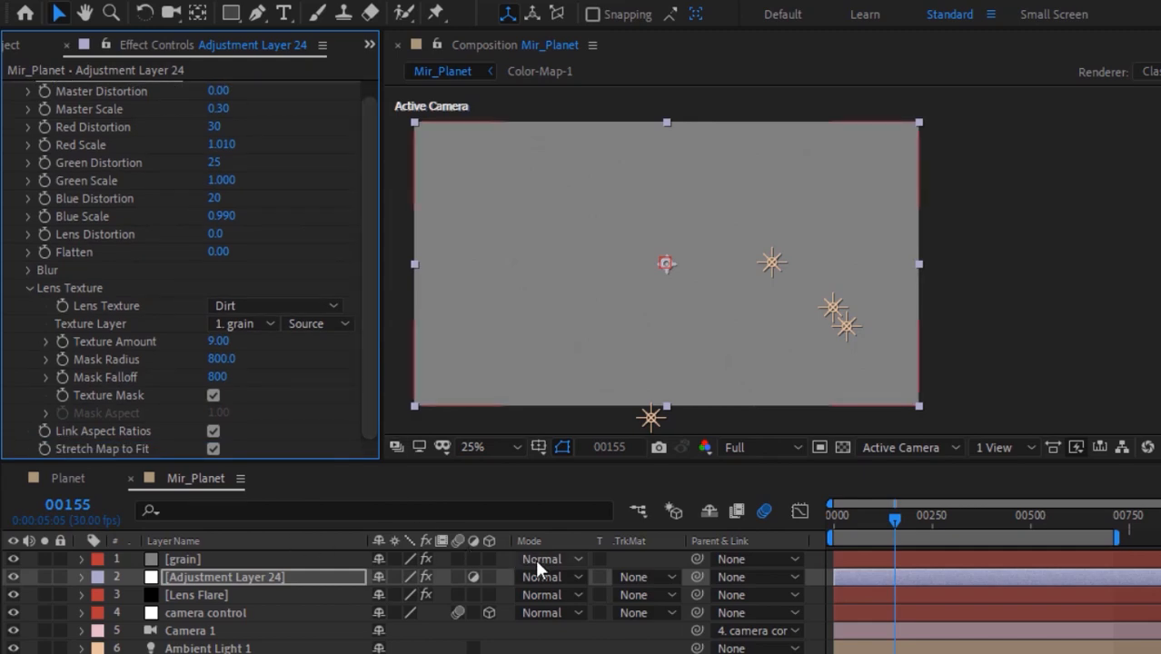
# Set the grain layer's blending mode to Overlay.
pyautogui.click(538, 560)
pyautogui.click(611, 449)
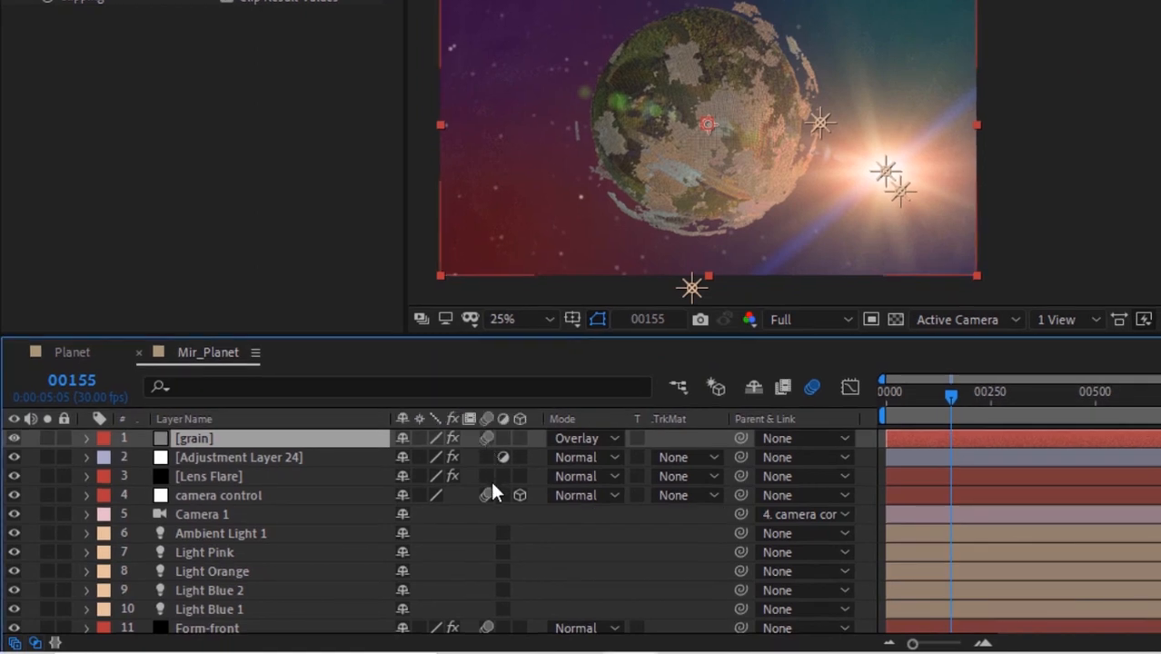
# Add an Opacity keyframe of 0% to the Lens Flare layer at frame 97.
pyautogui.click(292, 476)
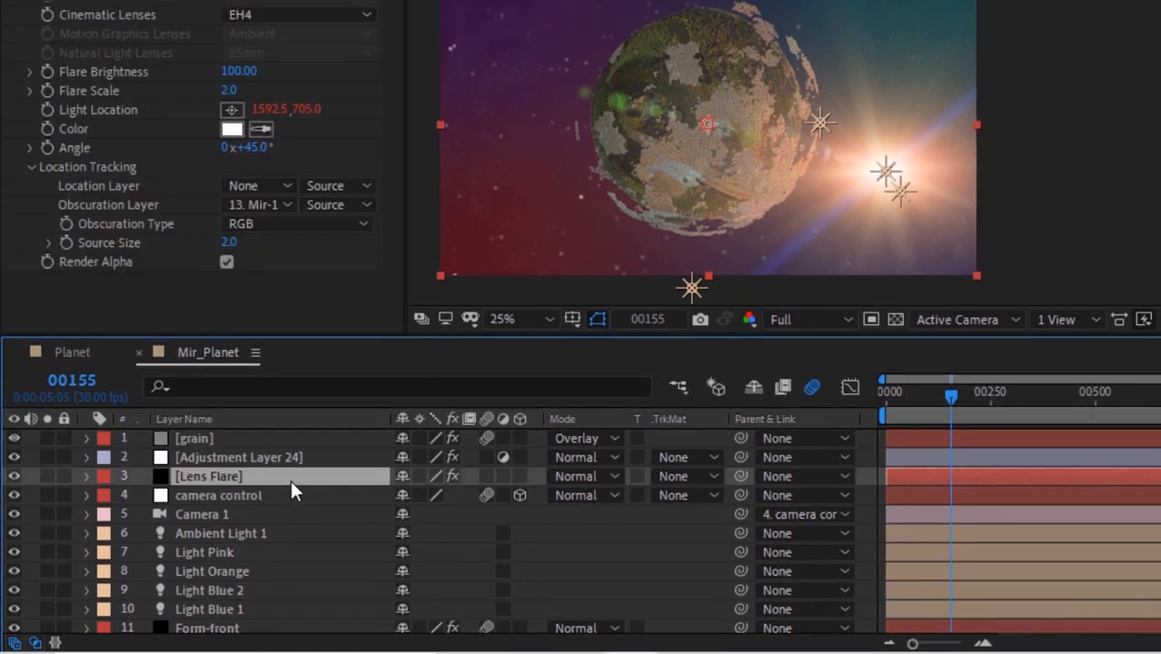
pyautogui.press('t')
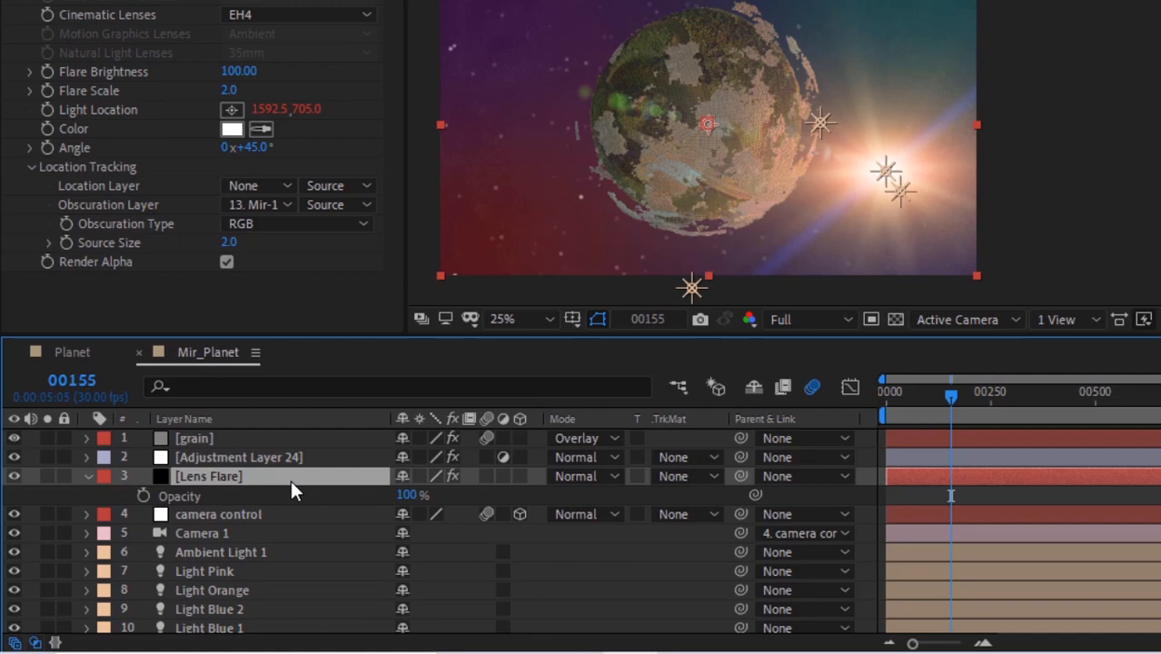
pyautogui.click(87, 385)
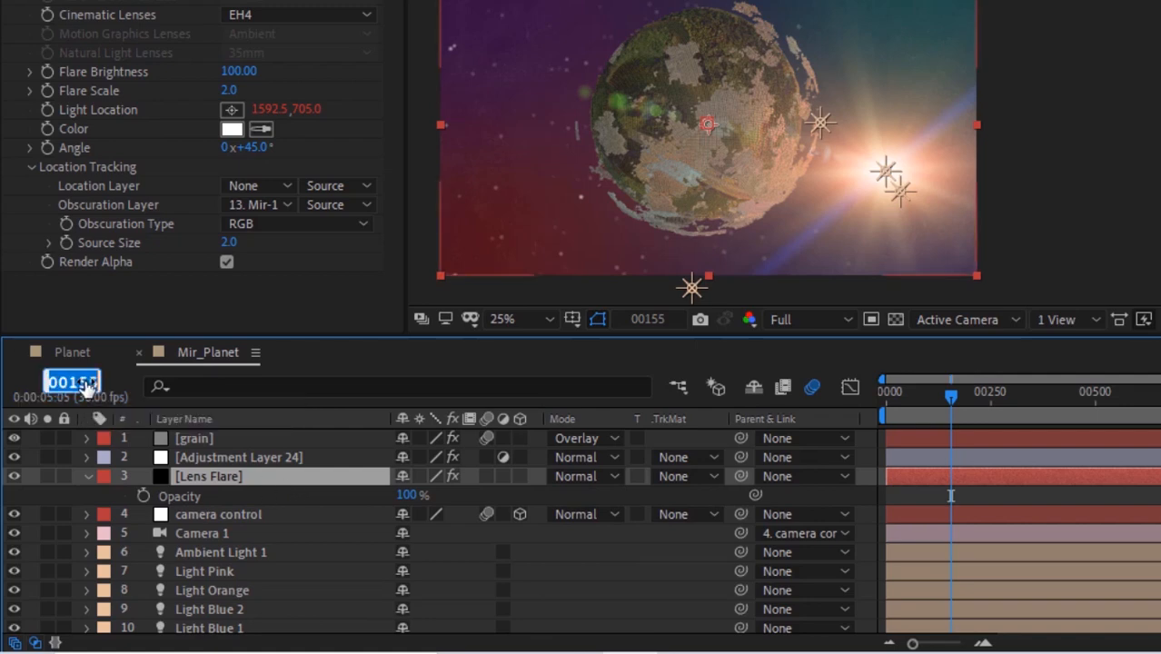
pyautogui.write('97')
pyautogui.press('Return')
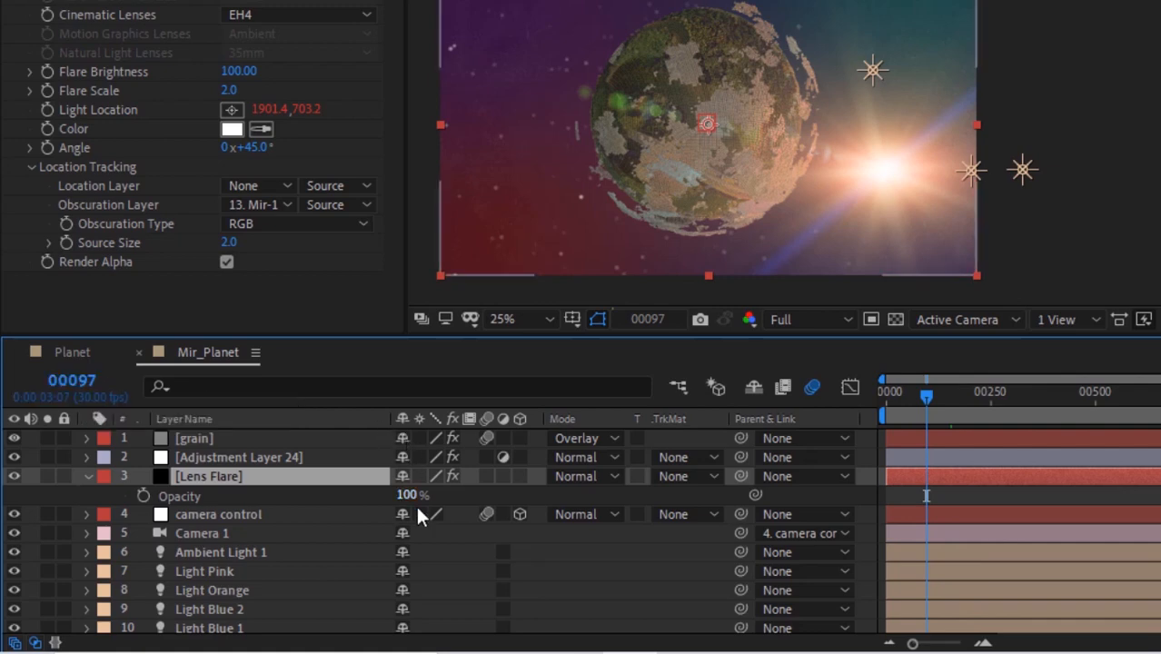
pyautogui.click(138, 492)
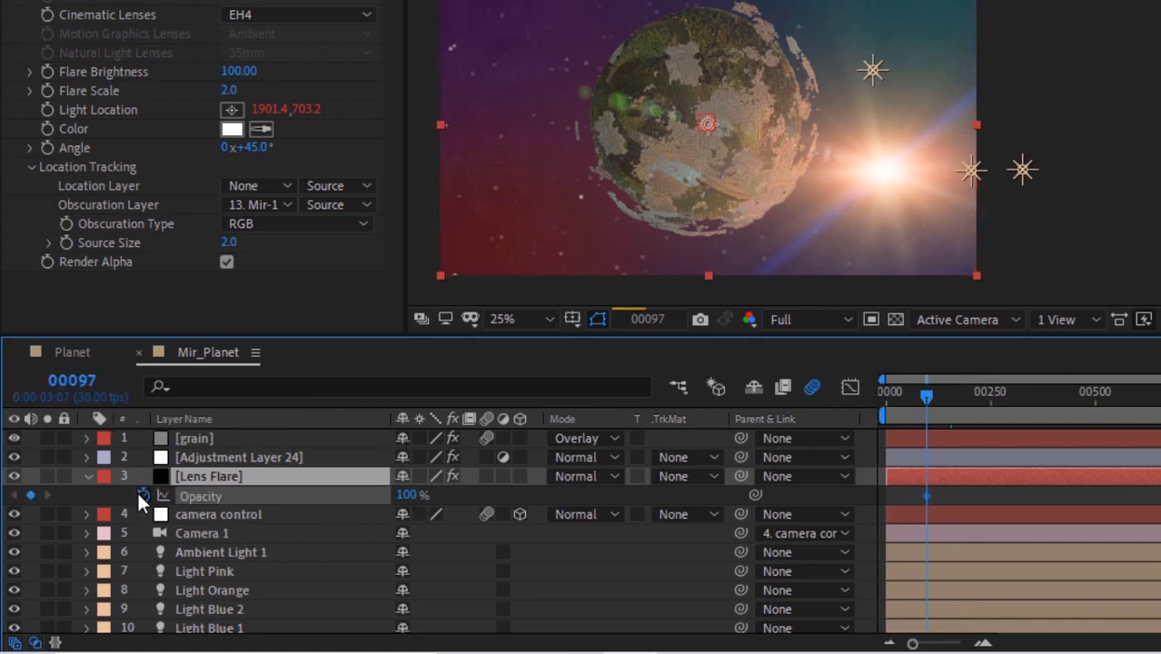
pyautogui.click(404, 494)
pyautogui.write('0')
pyautogui.press('Return')
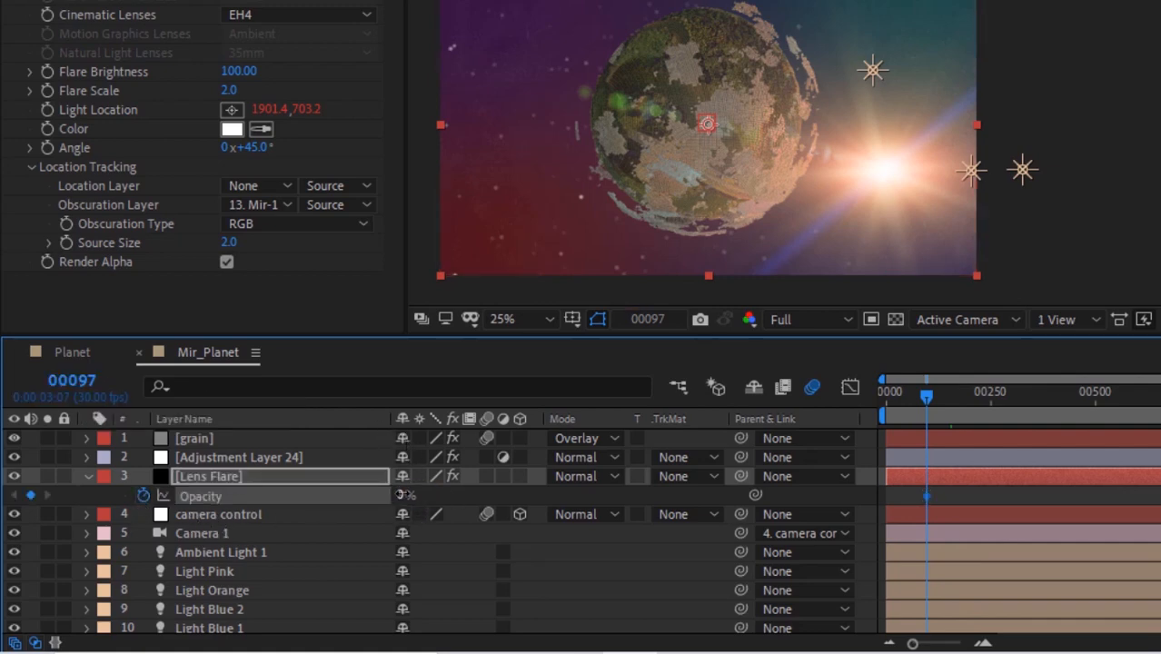
# Add an Opacity keyframe of 100% to the Lens Flare layer at frame 164.
pyautogui.click(73, 382)
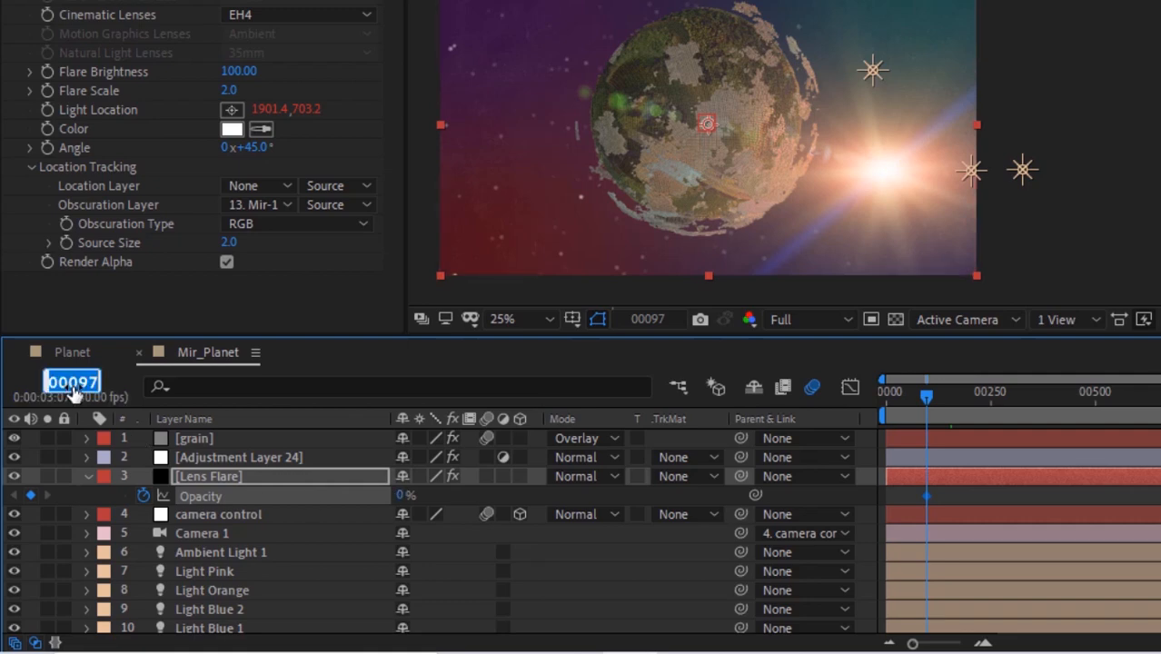
pyautogui.write('164')
pyautogui.press('Return')
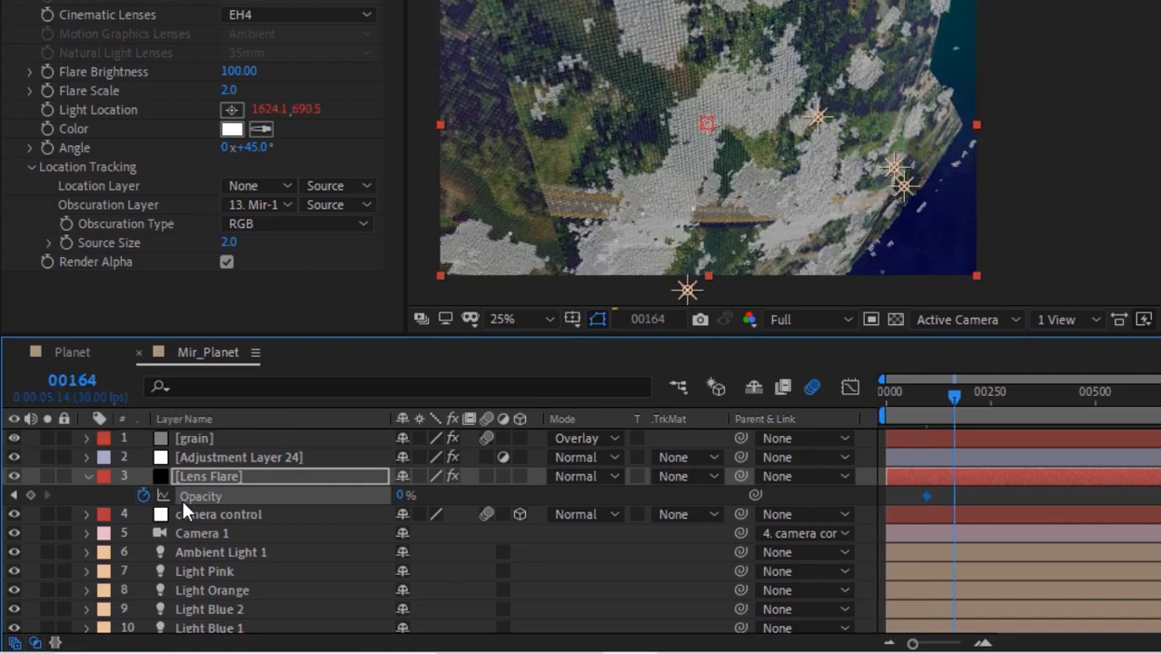
pyautogui.click(398, 496)
pyautogui.write('100')
pyautogui.press('Return')
# Apply Easy Ease to both Opacity keyframes of the Lens Flare layer and collapse its properties.
pyautogui.rightClick(924, 496)
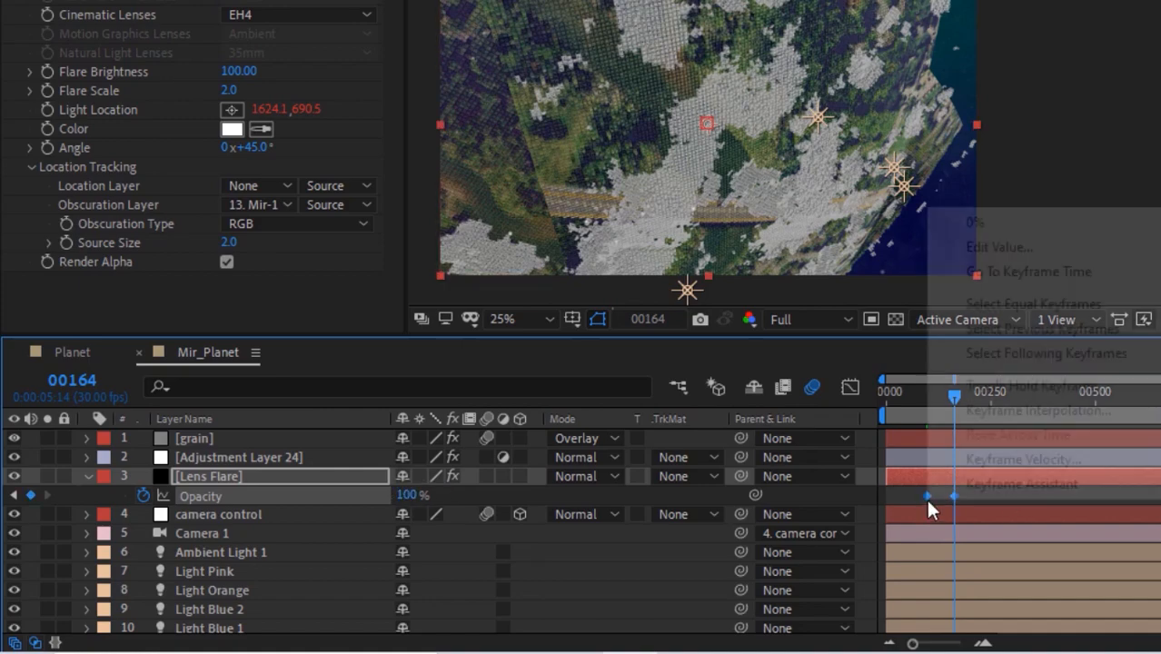
pyautogui.moveTo(946, 491)
pyautogui.click(656, 335)
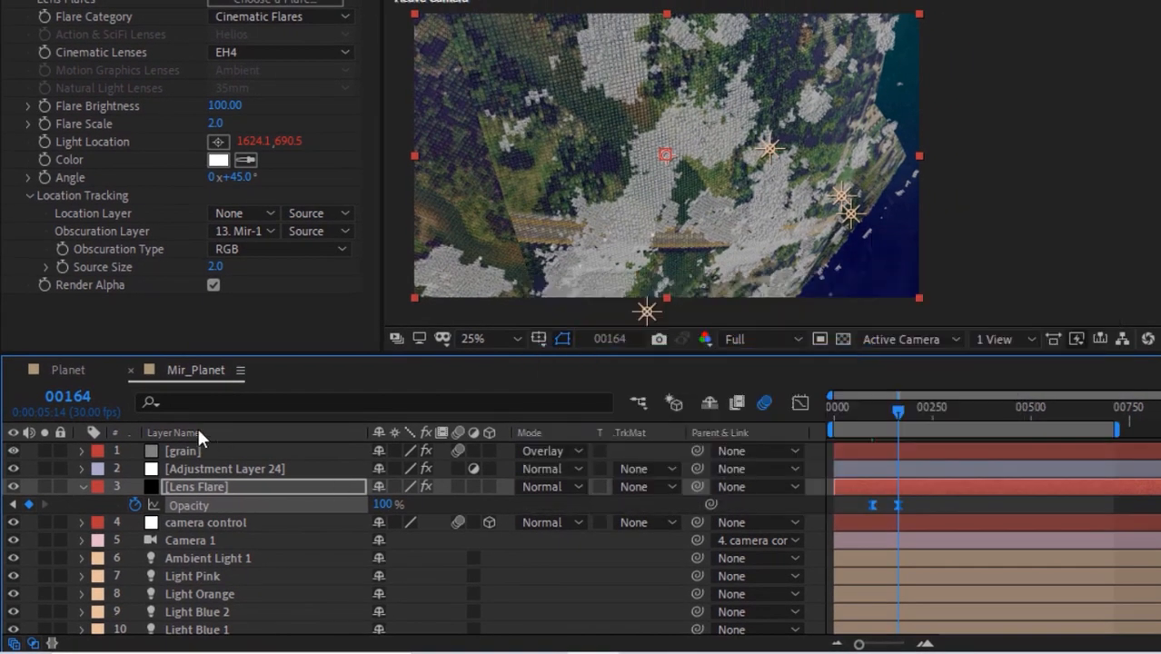
pyautogui.click(81, 486)
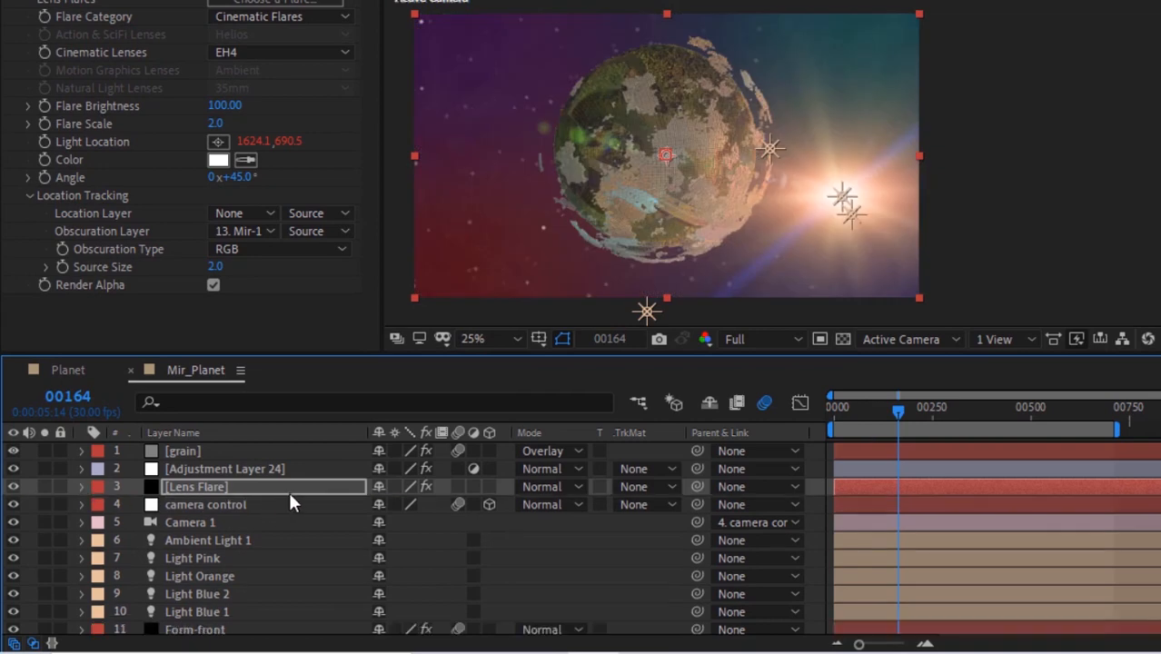
pyautogui.click(295, 488)
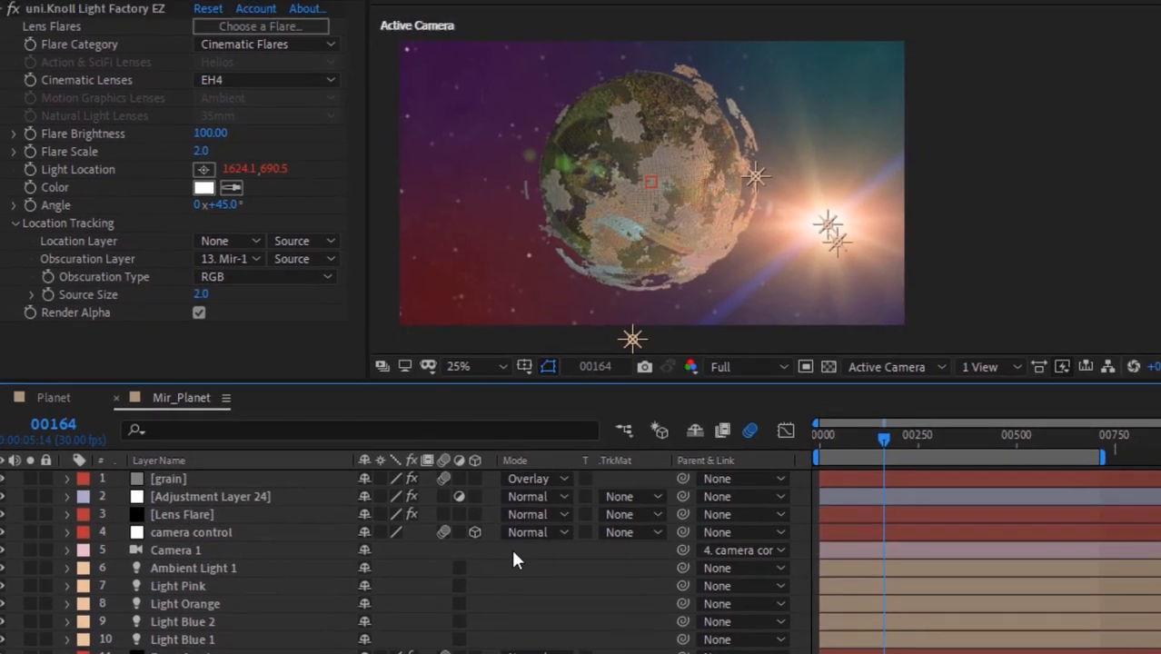
# Create a new solid in black (000000) and place it directly below the grain layer.
pyautogui.hotkey('ctrl', 'y')
pyautogui.click(625, 417)
pyautogui.click(54, 409)
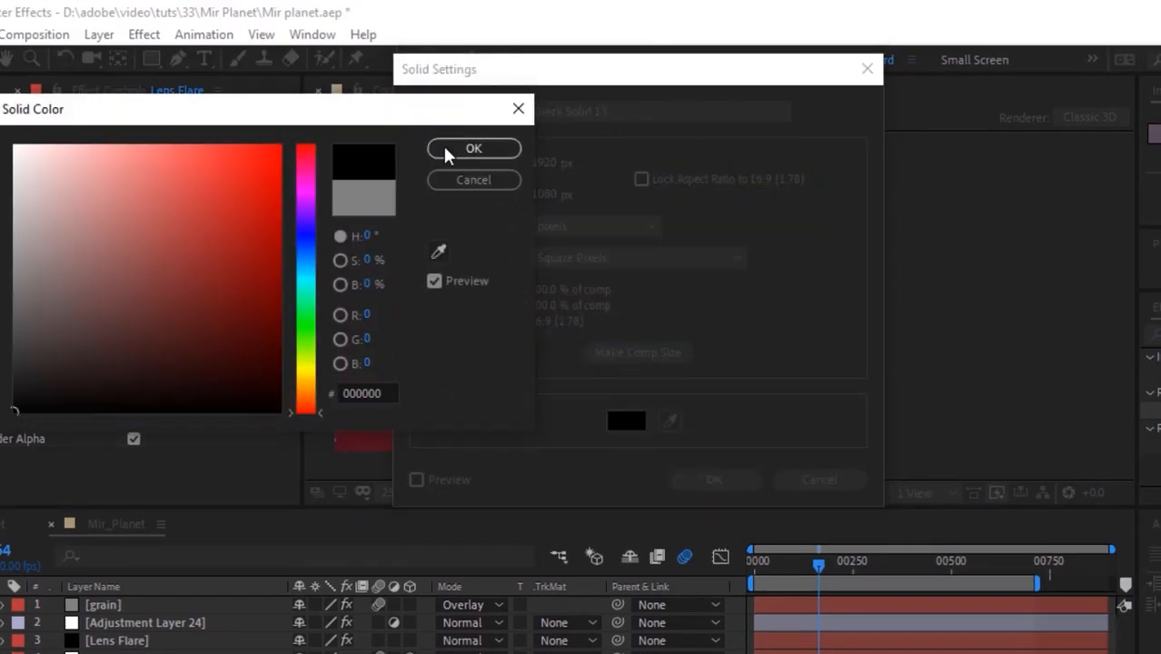
pyautogui.click(471, 147)
pyautogui.click(713, 479)
pyautogui.moveTo(170, 604); pyautogui.dragTo(166, 626)
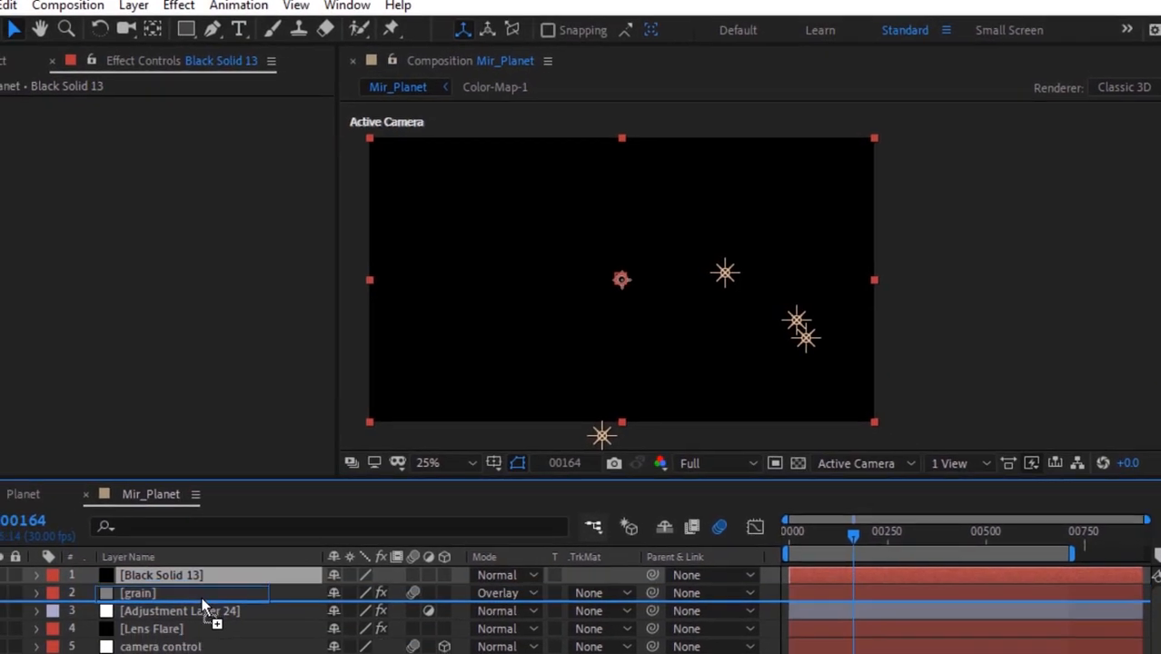
# Add an Opacity keyframe of 100% to the new black solid at frame 18.
pyautogui.press('t')
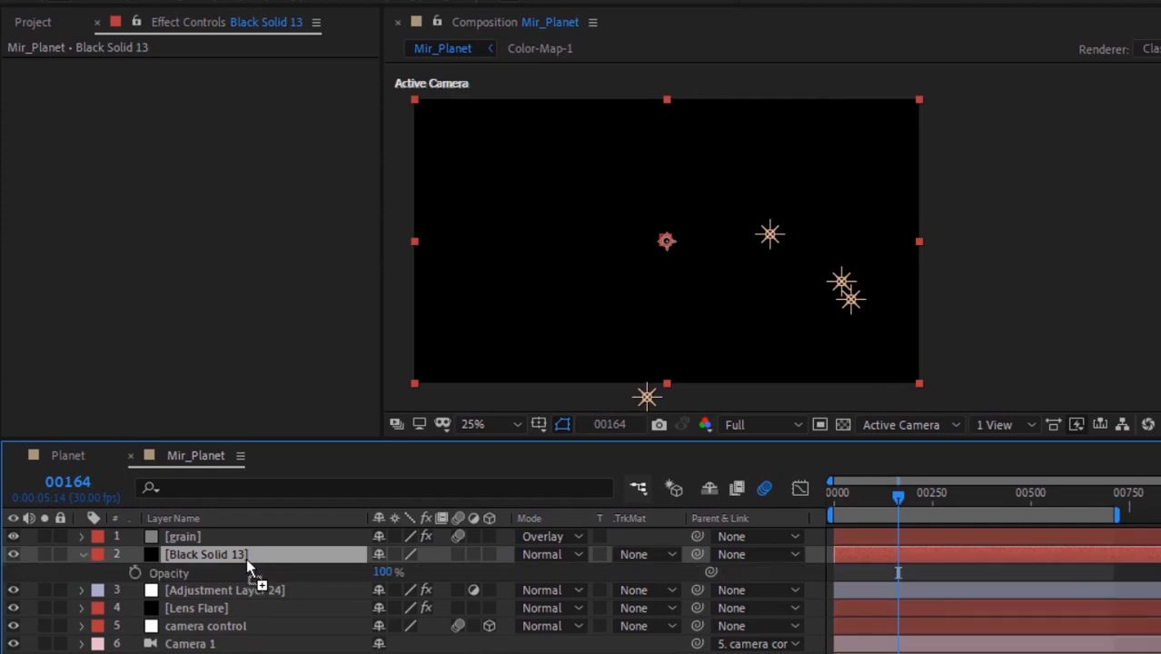
pyautogui.click(71, 488)
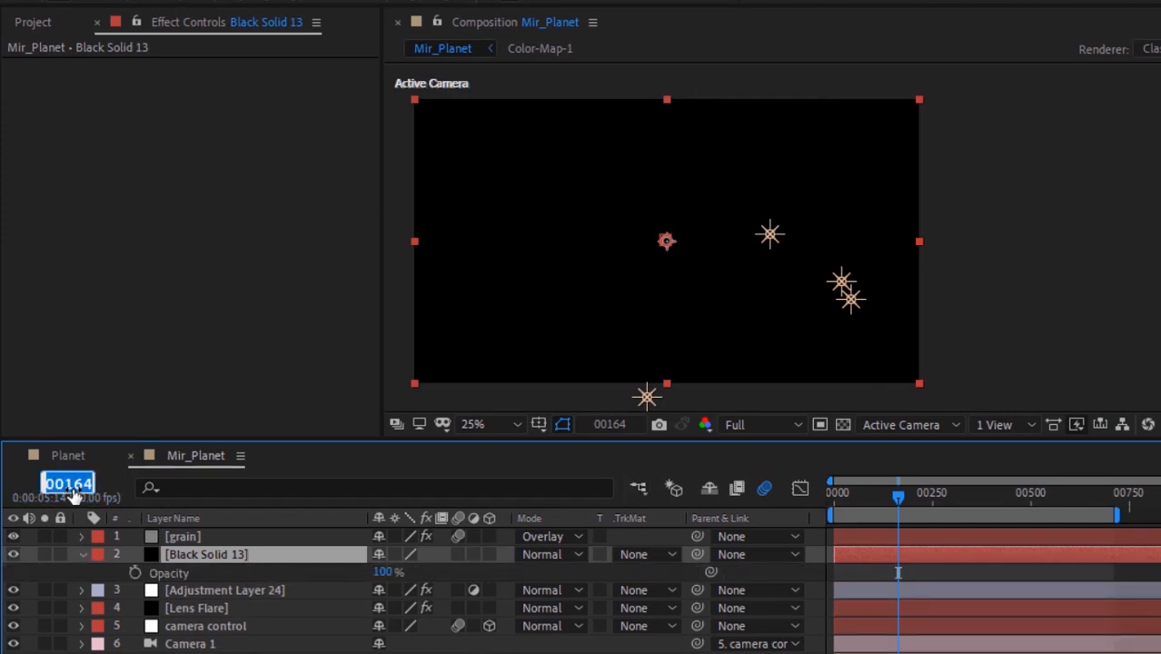
pyautogui.write('18')
pyautogui.press('Return')
pyautogui.click(134, 574)
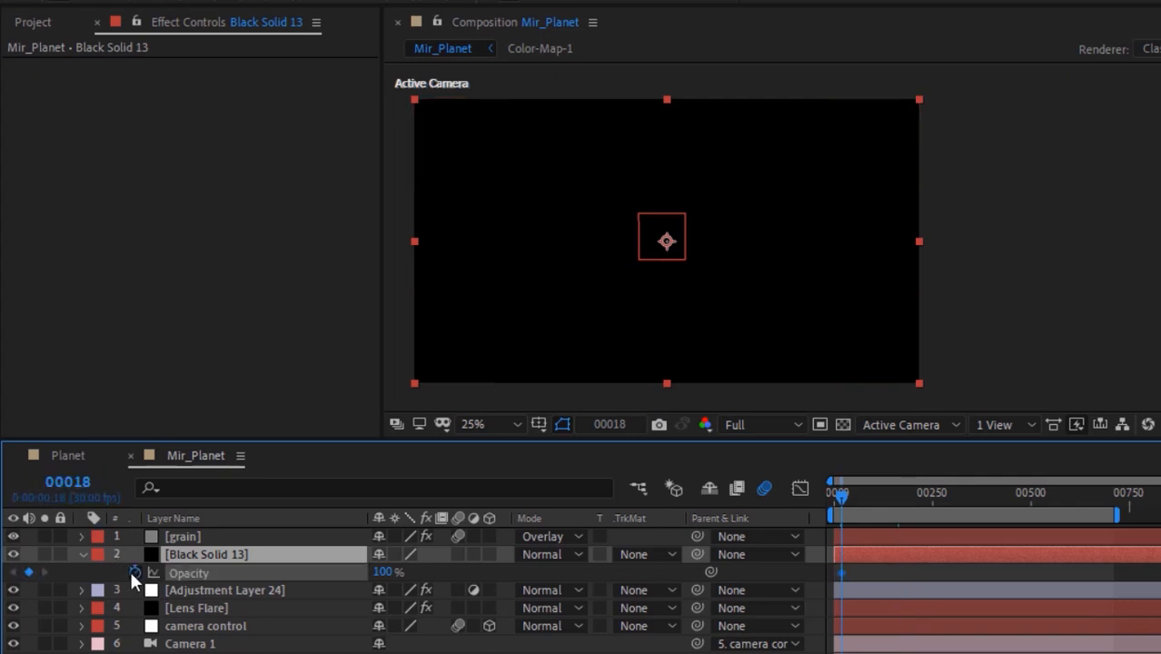
# Add an Opacity keyframe of 0% to the black solid at frame 44.
pyautogui.click(64, 487)
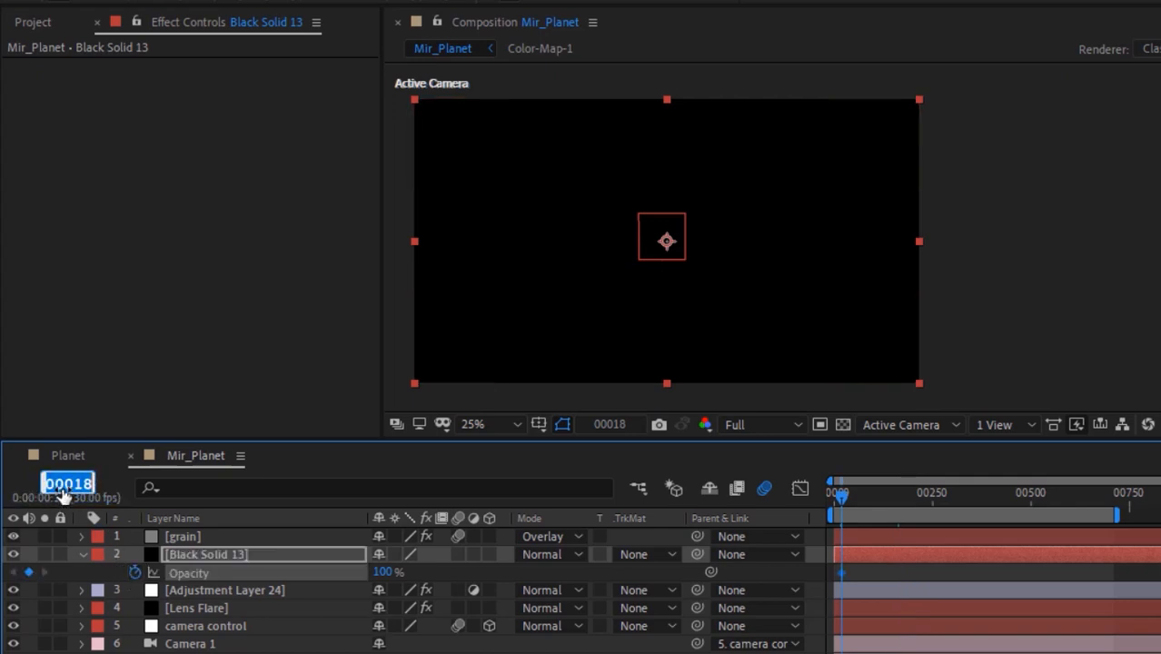
pyautogui.write('44')
pyautogui.press('Return')
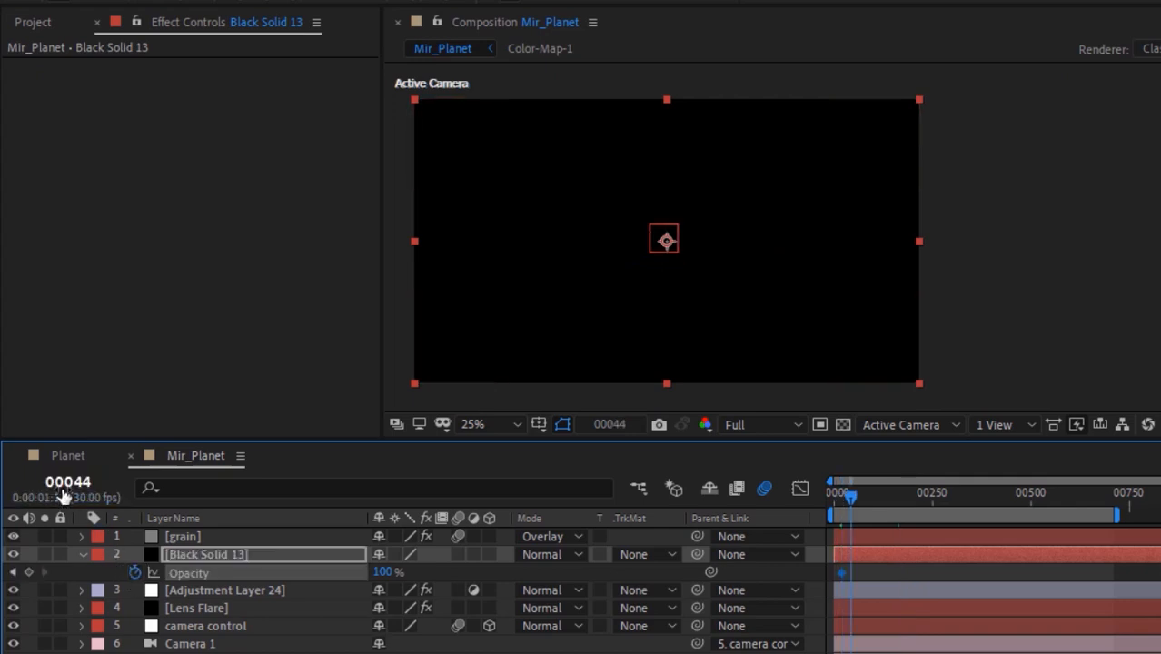
pyautogui.click(384, 572)
pyautogui.write('0')
pyautogui.press('Return')
# Apply Easy Ease to the black solid's Opacity keyframes and collapse its properties.
pyautogui.rightClick(841, 572)
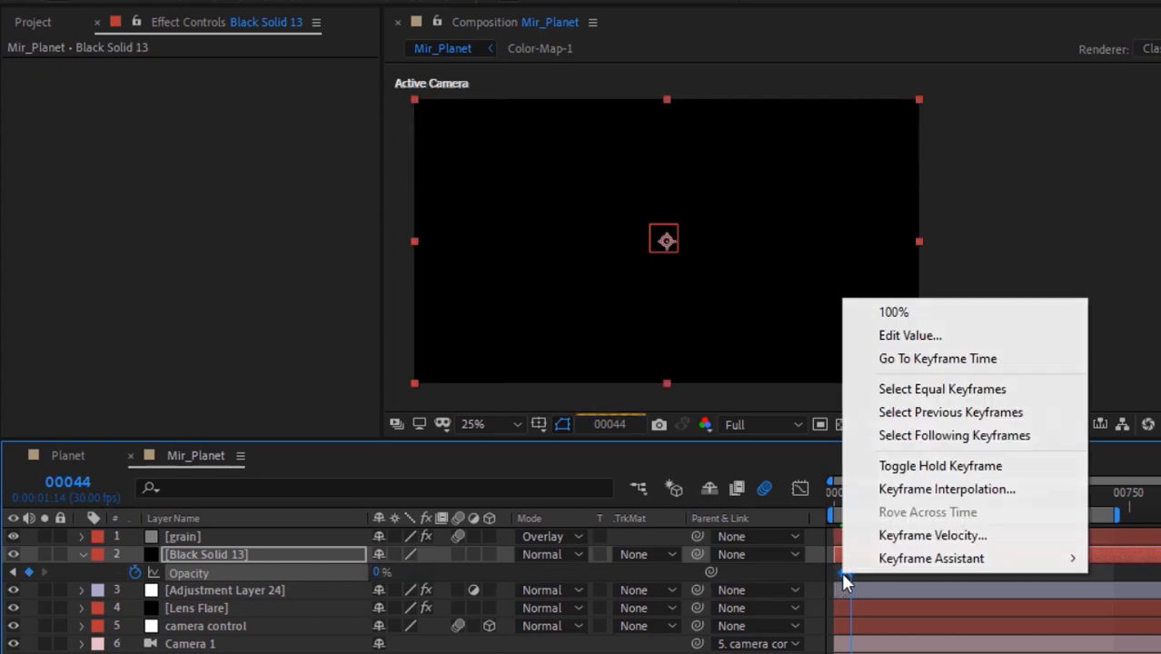
pyautogui.moveTo(894, 563)
pyautogui.click(1142, 470)
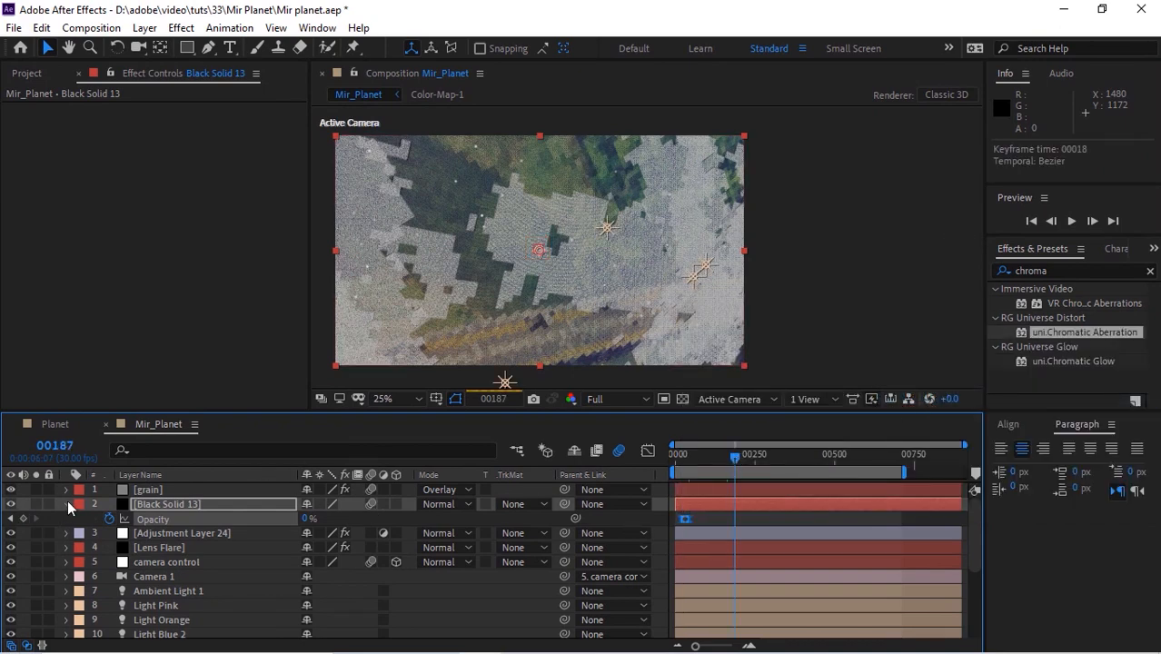
pyautogui.click(66, 504)
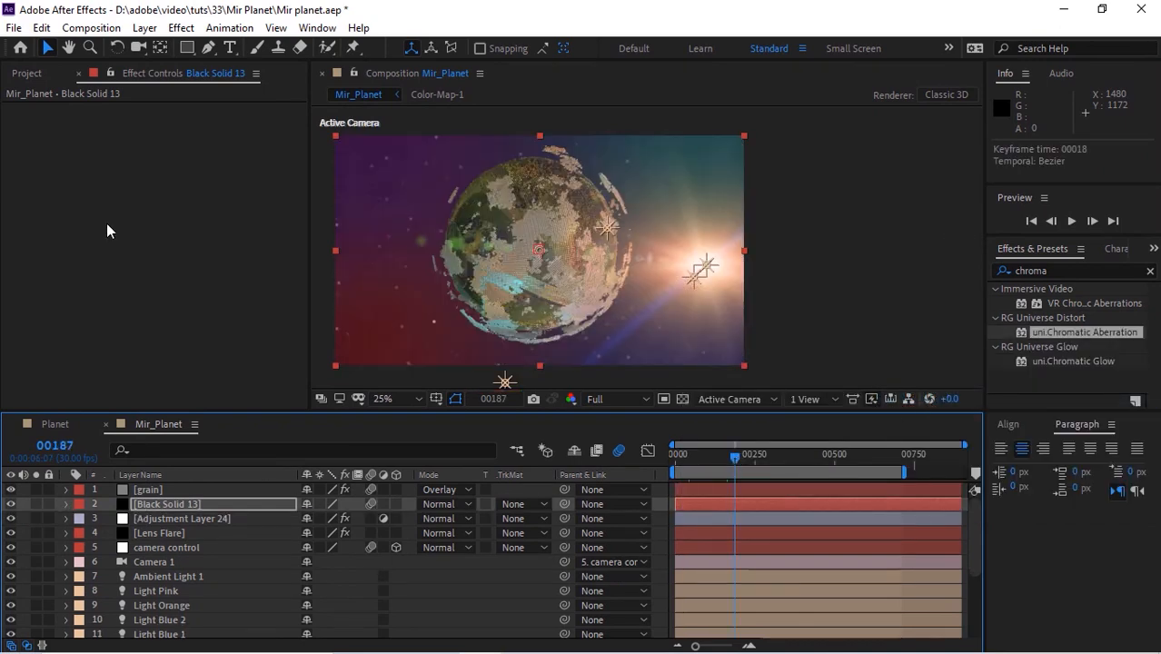
# Add a new adjustment layer above the black solid and name it CC.
pyautogui.click(144, 28)
pyautogui.moveTo(310, 43)
pyautogui.click(467, 161)
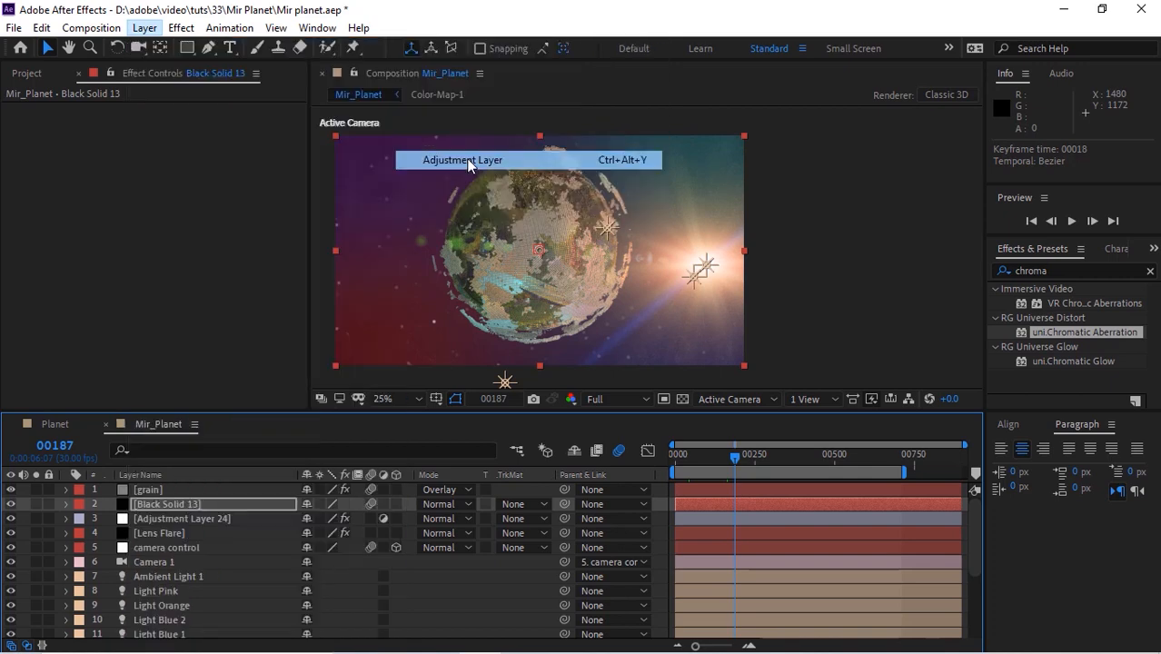
pyautogui.press('Return')
pyautogui.write('cc')
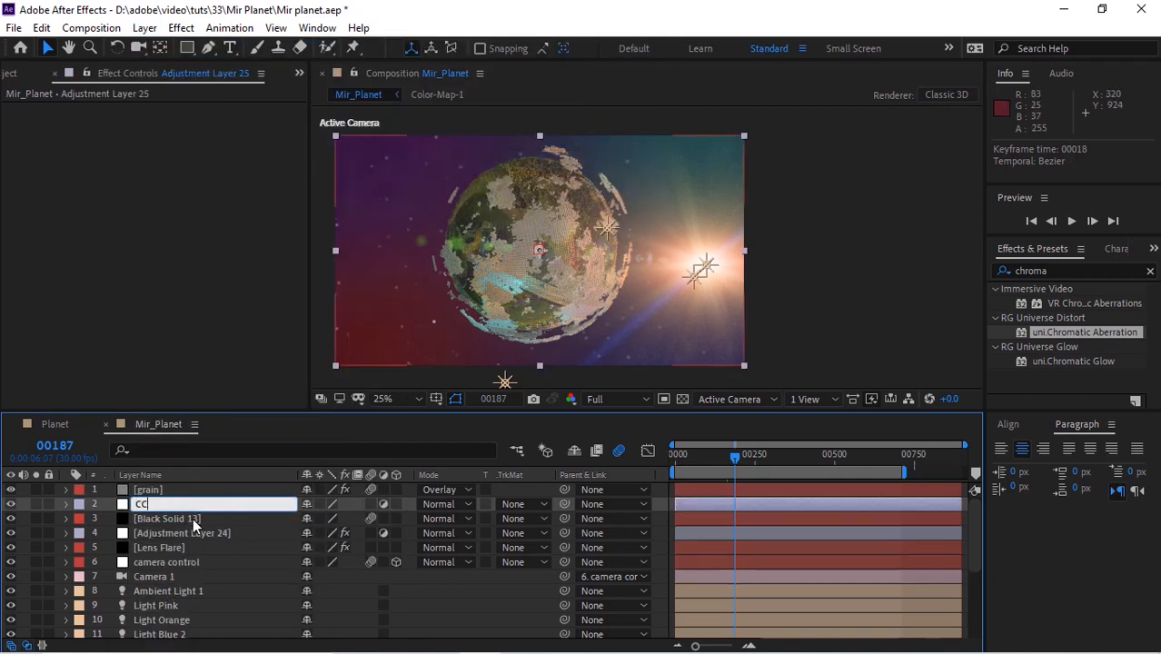
pyautogui.press('Return')
# Find the Levels effect and apply it to the CC adjustment layer.
pyautogui.click(1068, 271)
pyautogui.press('BackSpace')
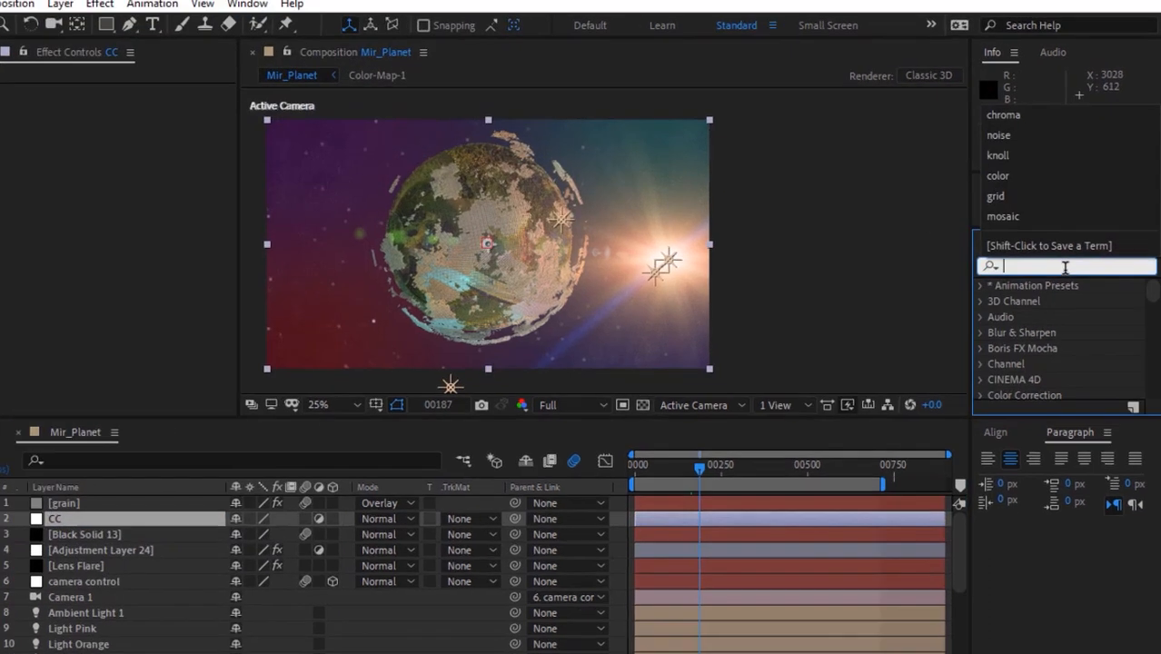
pyautogui.write('levels')
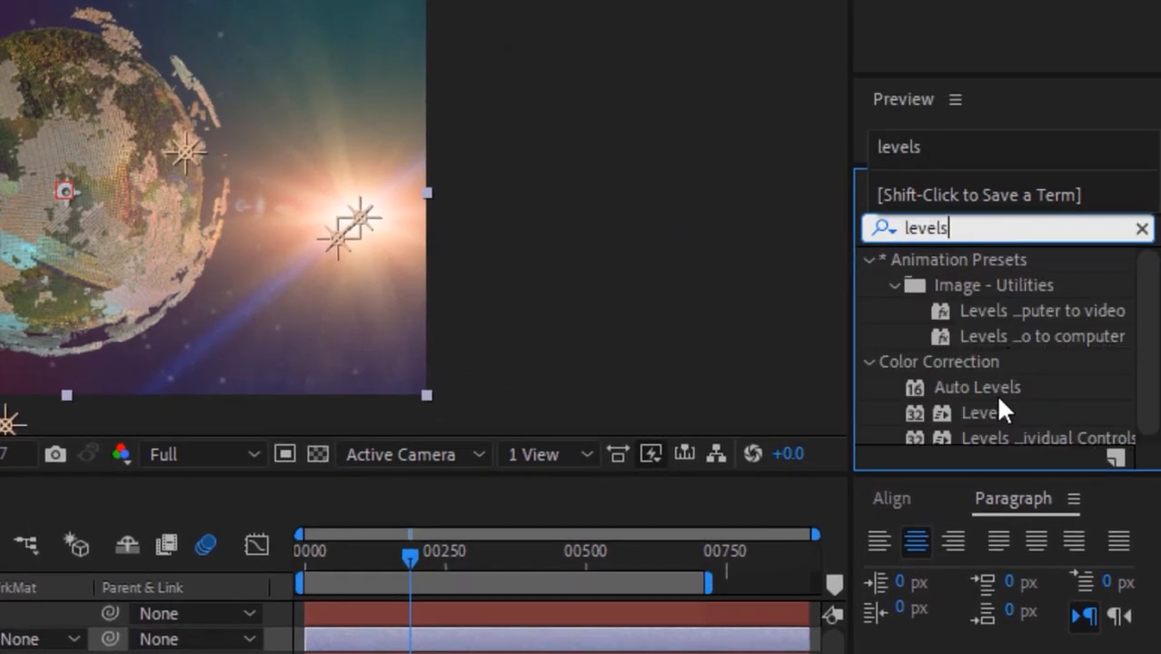
pyautogui.doubleClick(981, 413)
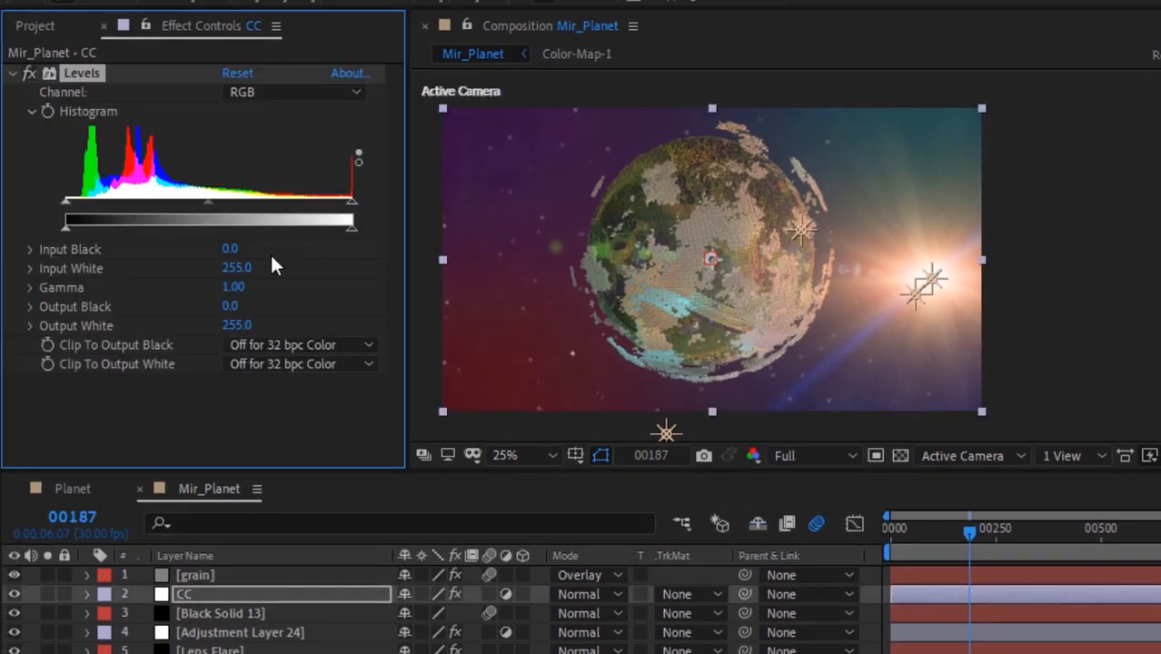
# Set the Gamma of the CC layer's Levels effect to 0.90.
pyautogui.click(237, 287)
pyautogui.write('.5')
pyautogui.press('Return')
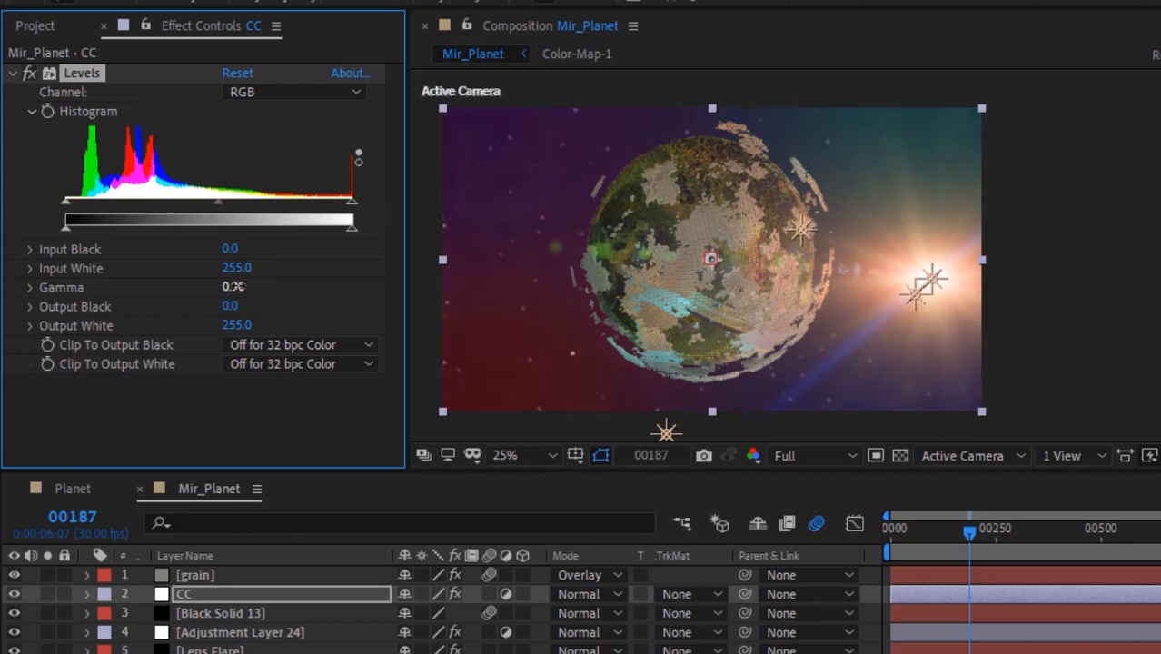
# Apply the Hue/Saturation effect to the CC adjustment layer and adjust its Master Saturation.
pyautogui.click(1034, 295)
pyautogui.write('hue')
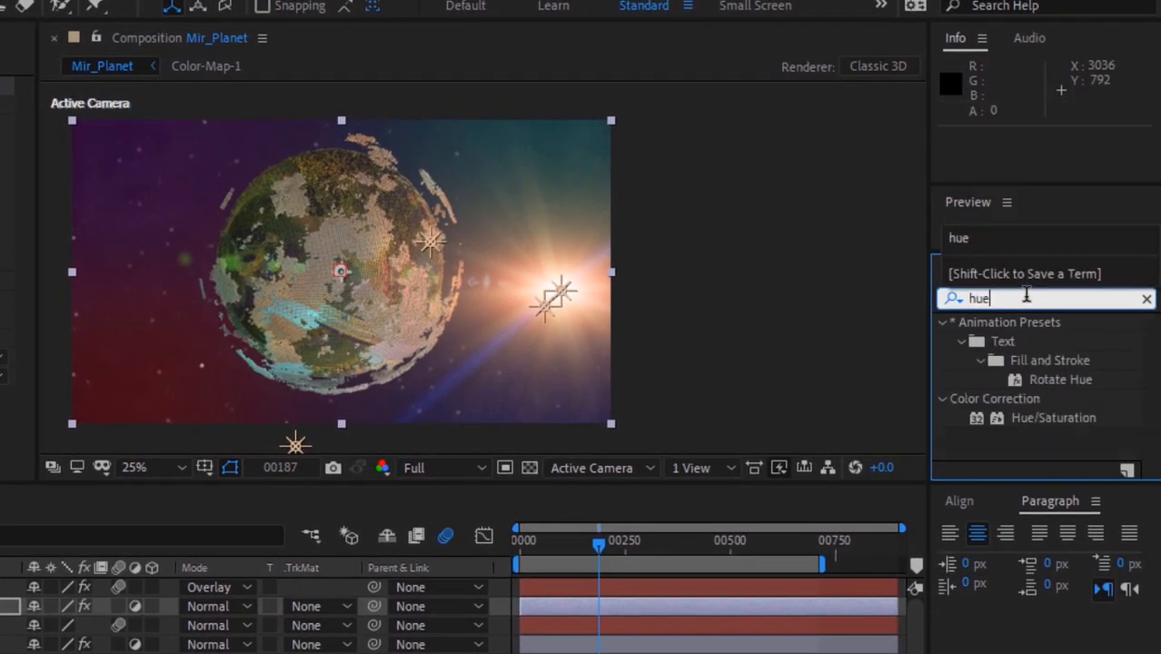
pyautogui.moveTo(1074, 419); pyautogui.dragTo(4, 446)
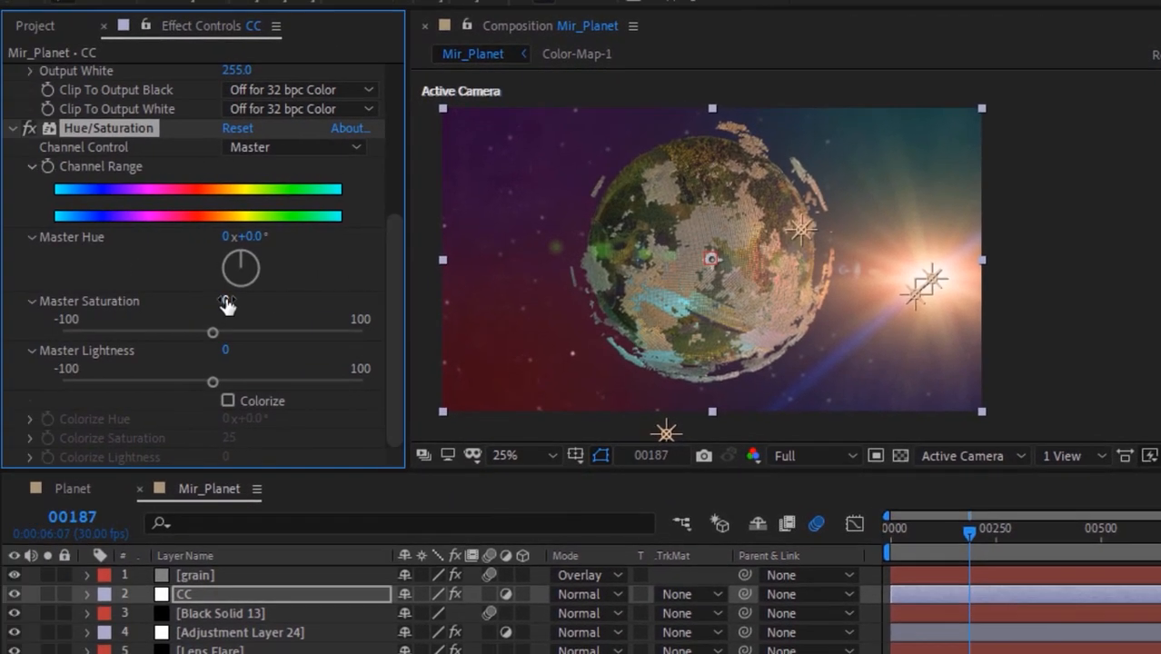
pyautogui.click(227, 301)
pyautogui.press('Return')
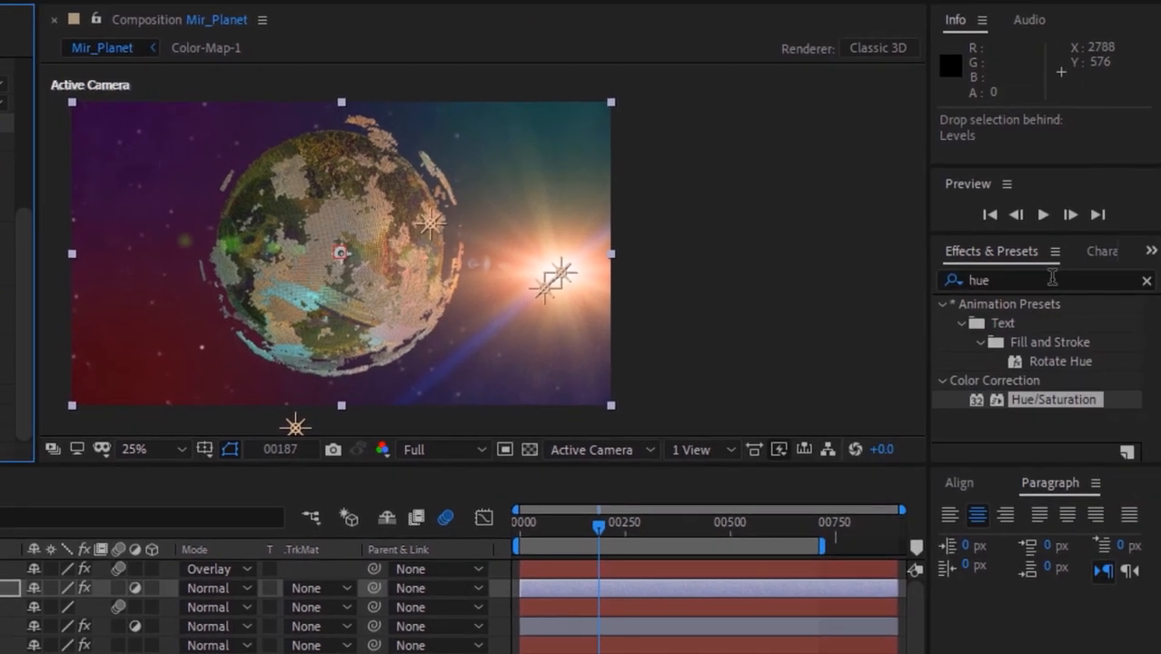
# Find the Curves effect and apply it to the CC adjustment layer.
pyautogui.click(1051, 277)
pyautogui.press('BackSpace')
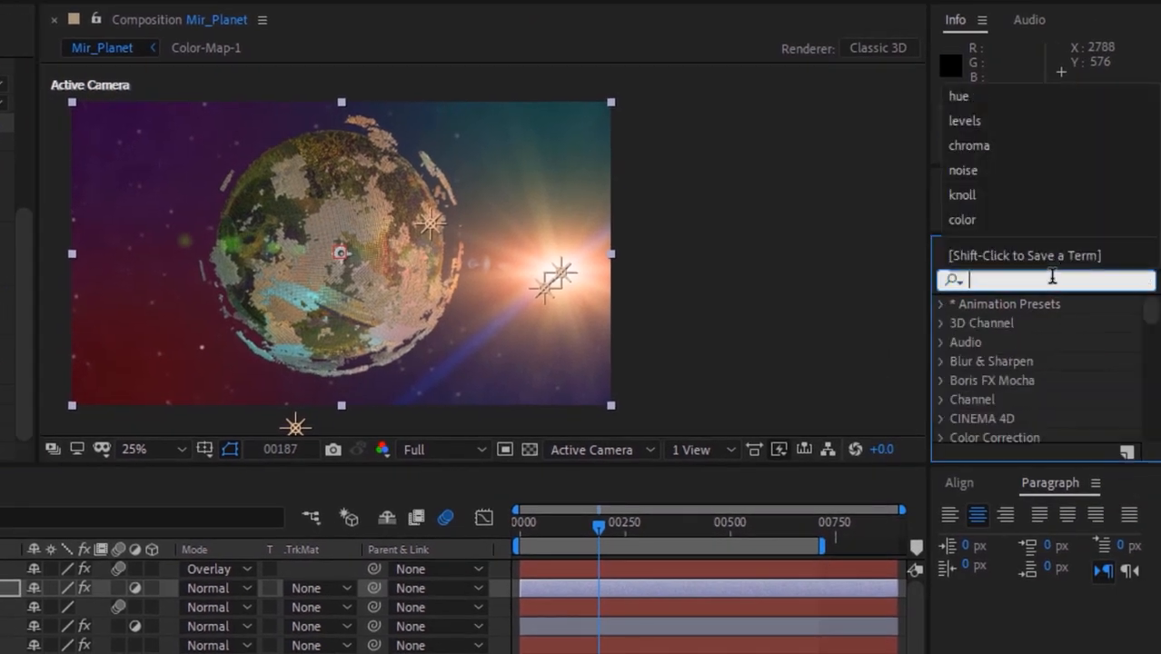
pyautogui.write('curves')
pyautogui.moveTo(1044, 383); pyautogui.dragTo(217, 550)
# Shape the Green channel curve into an S, raising the highlights and lowering the shadows.
pyautogui.click(290, 49)
pyautogui.click(272, 122)
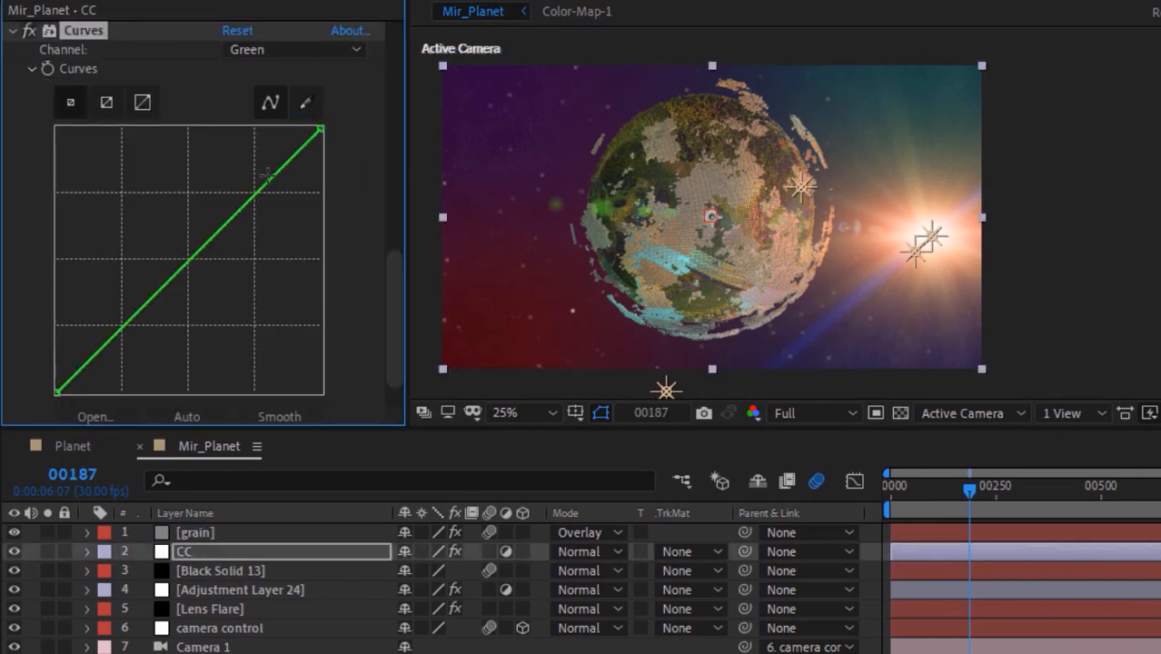
pyautogui.moveTo(267, 175); pyautogui.dragTo(262, 169)
pyautogui.moveTo(119, 328); pyautogui.dragTo(120, 348)
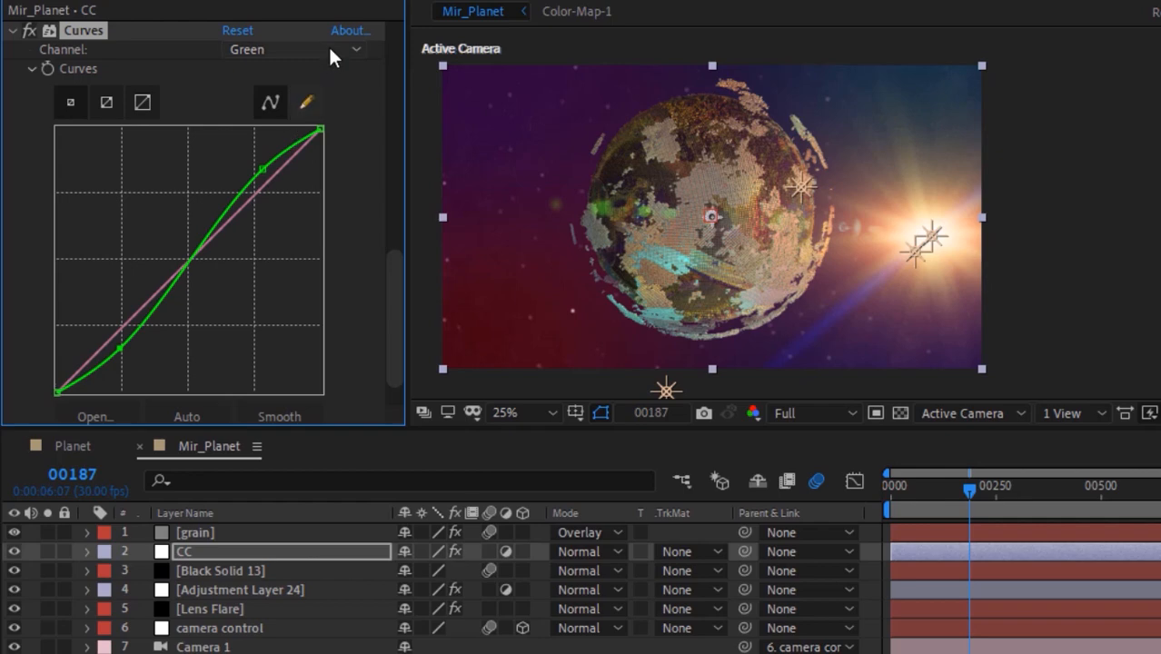
# Bend the Blue channel curve slightly, lowering the highlights and lifting the shadows.
pyautogui.click(330, 50)
pyautogui.click(311, 145)
pyautogui.click(284, 170)
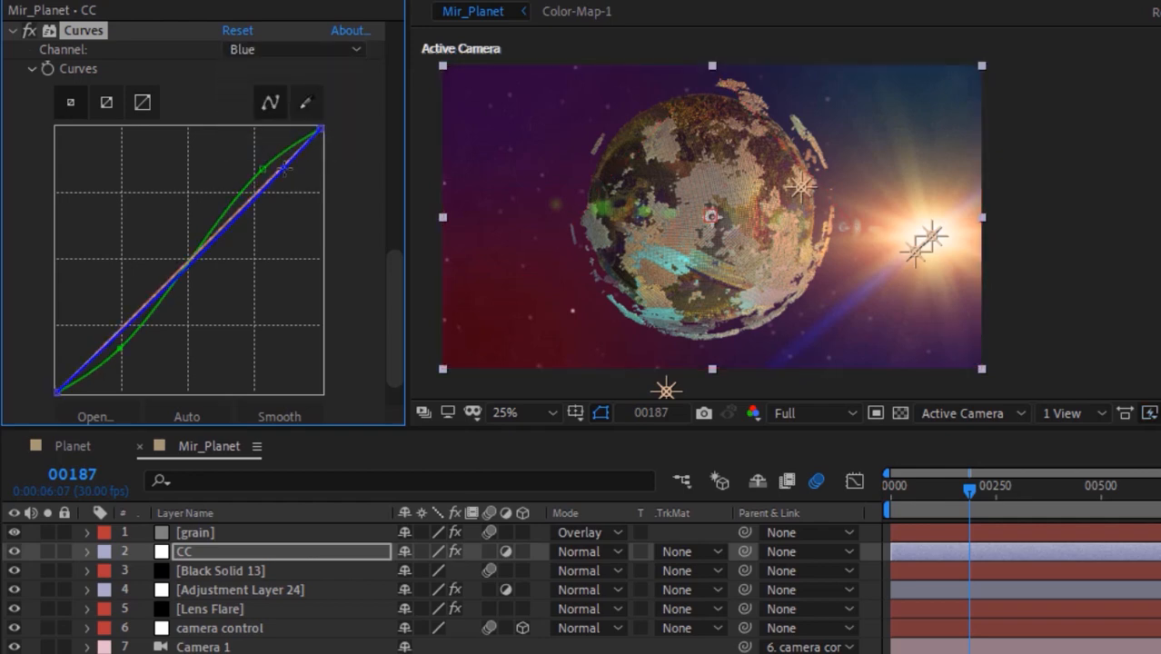
pyautogui.moveTo(132, 326); pyautogui.dragTo(124, 321)
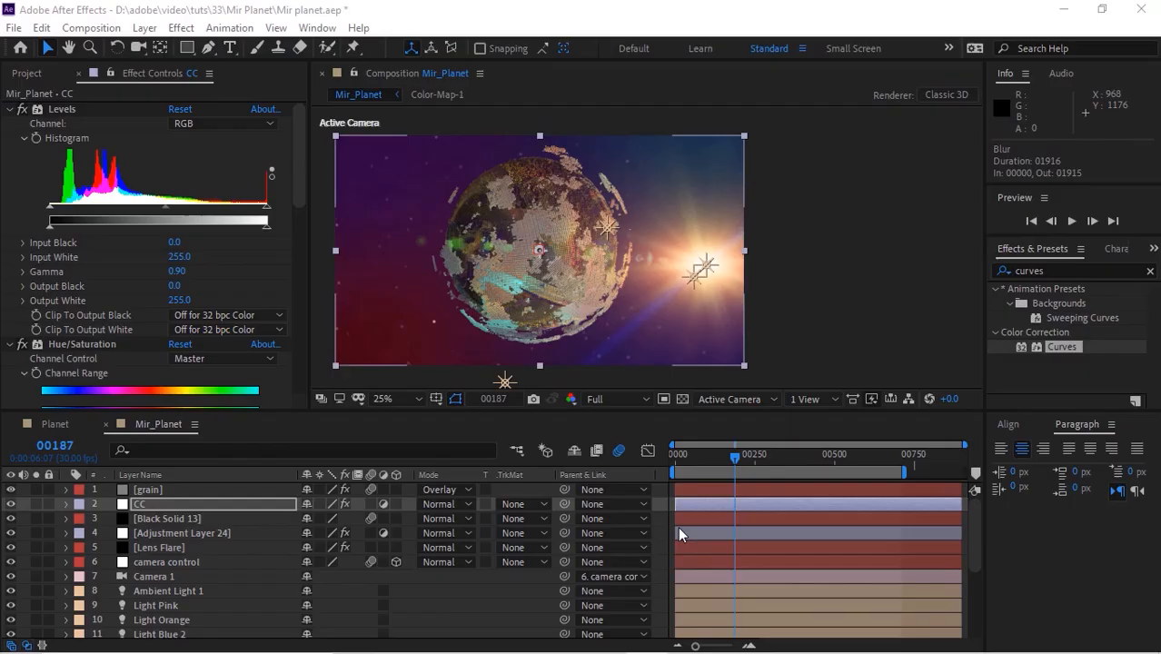
# Add blurmap.jpg from the project to the Mir_Planet composition, directly below the BG layer.
pyautogui.click(145, 28)
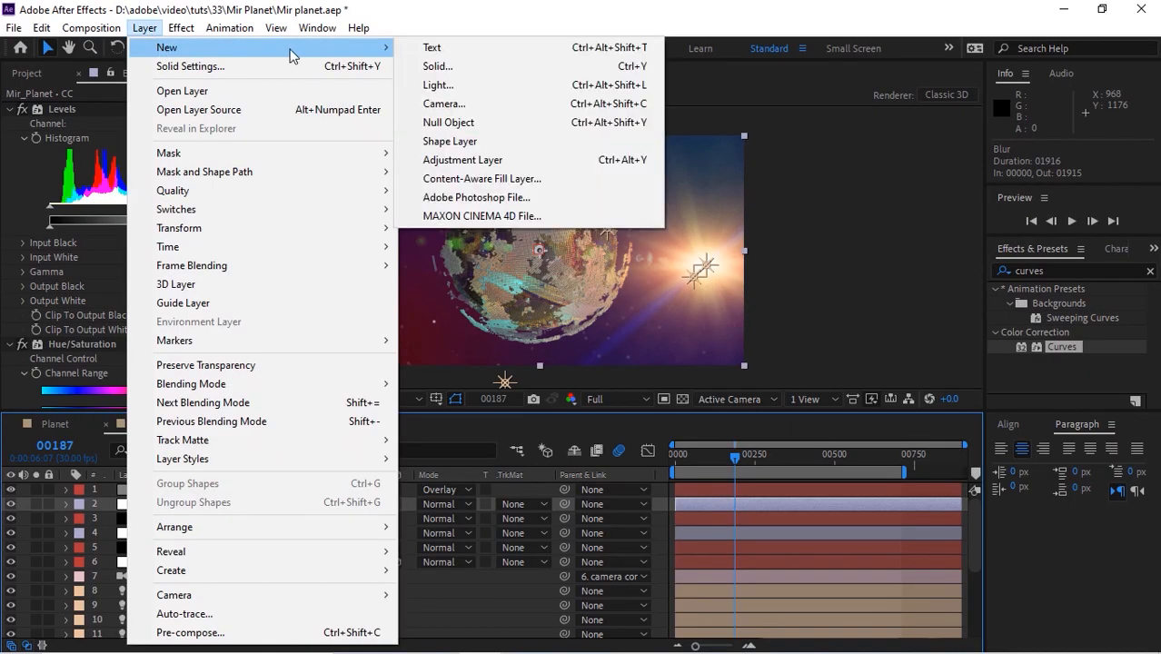
pyautogui.click(27, 73)
pyautogui.moveTo(94, 253); pyautogui.dragTo(186, 613)
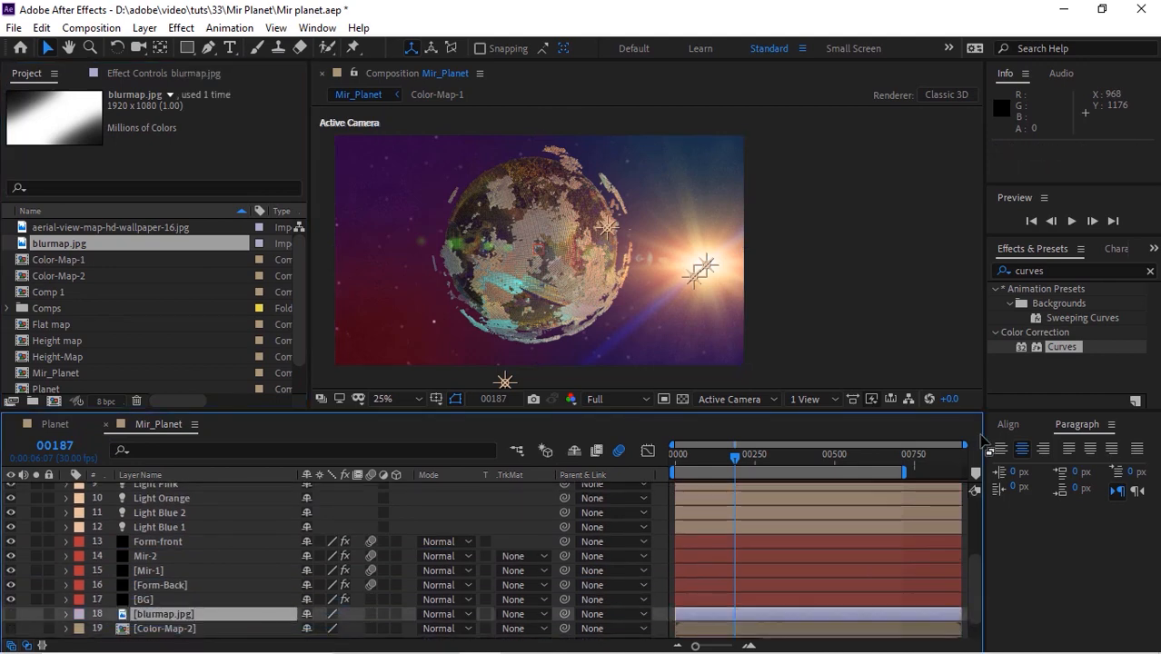
# Create a new adjustment layer, move it directly below the CC layer and name it blur.
pyautogui.rightClick(429, 500)
pyautogui.moveTo(527, 309)
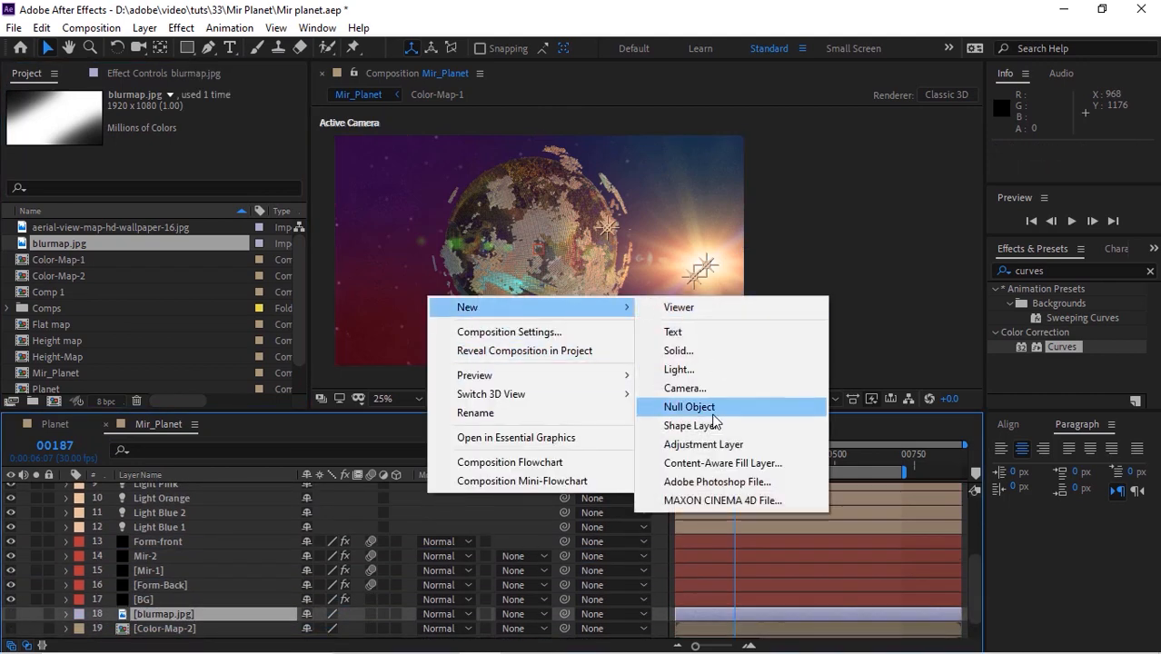
pyautogui.click(704, 446)
pyautogui.moveTo(192, 615); pyautogui.dragTo(193, 510)
pyautogui.press('Return')
pyautogui.write('blur')
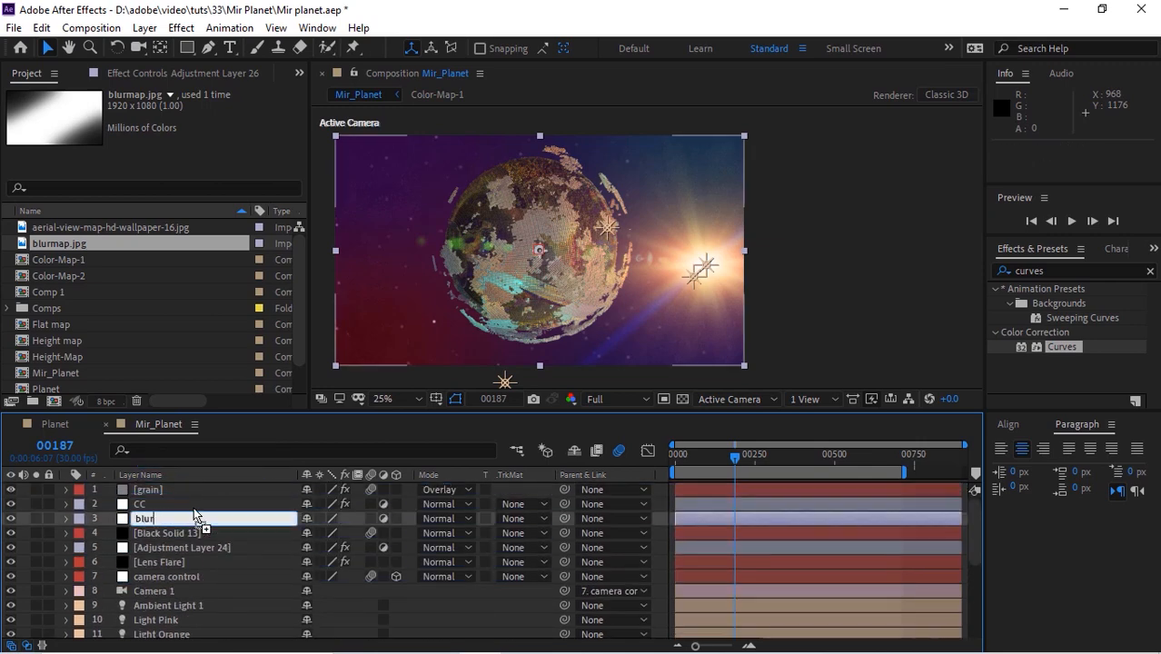
# Find the Camera Lens Blur effect and apply it to the blur adjustment layer.
pyautogui.click(1062, 273)
pyautogui.click(944, 205)
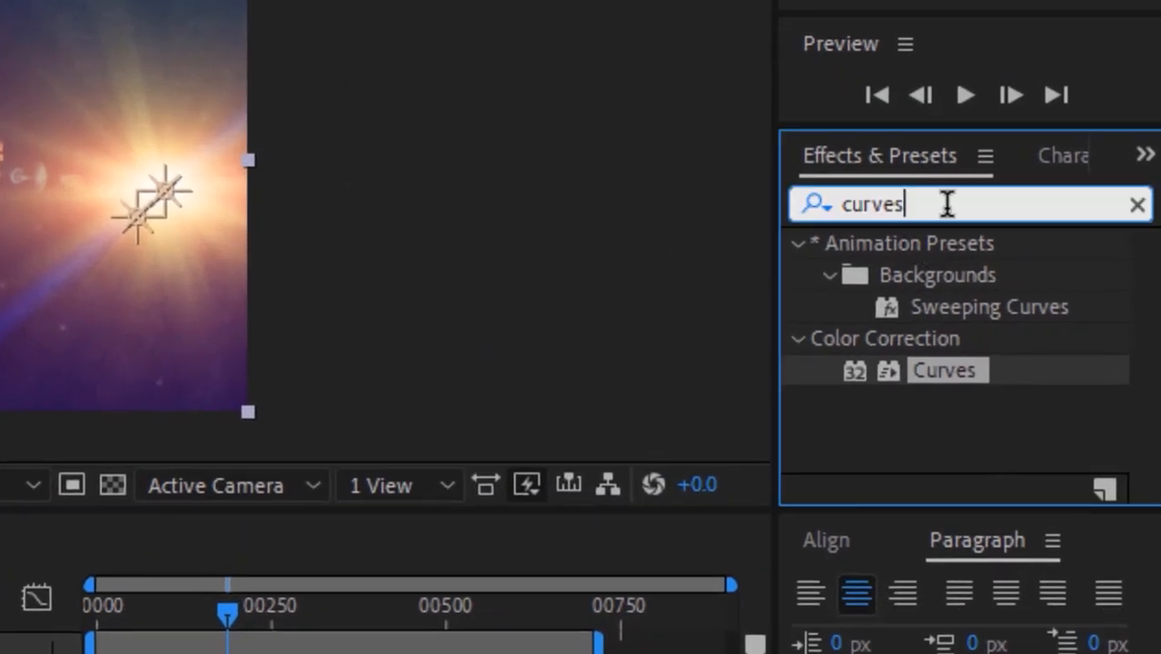
pyautogui.write('camera')
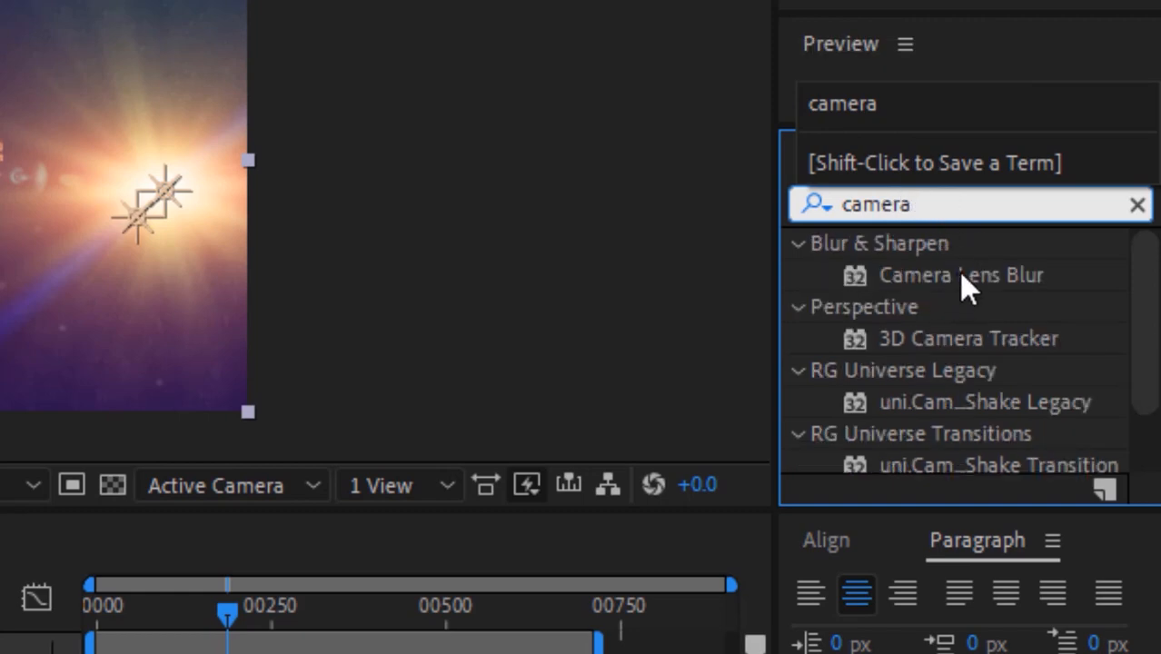
pyautogui.moveTo(958, 271); pyautogui.dragTo(0, 653)
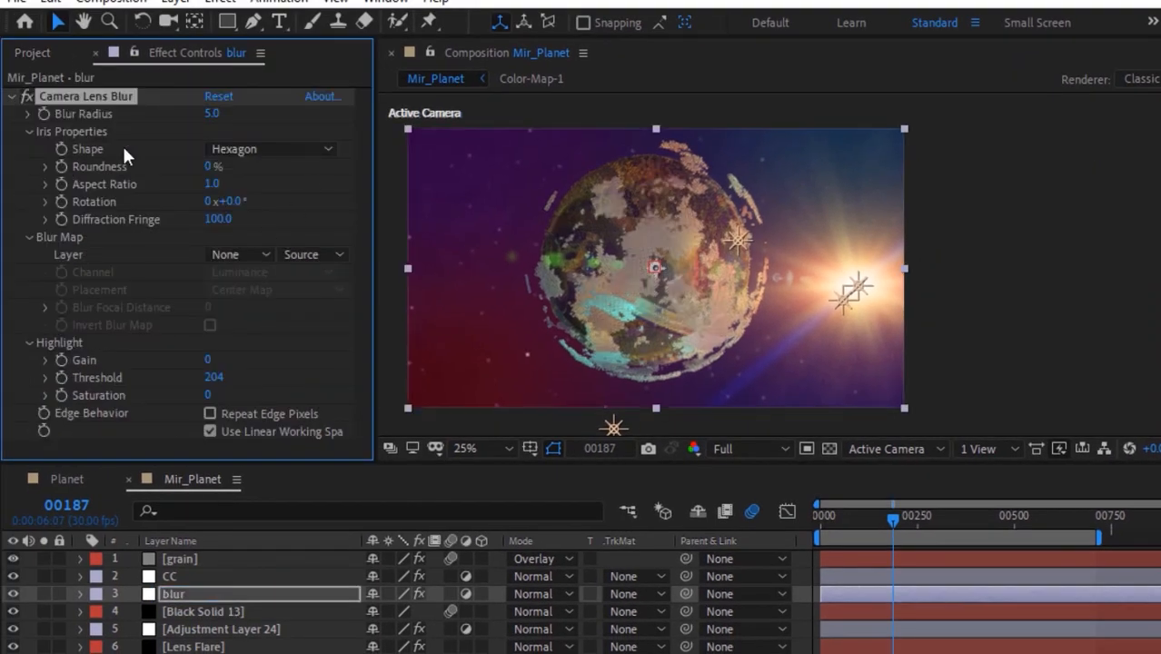
# Set the Camera Lens Blur's Blur Radius to 30 and its Diffraction Fringe to 500.
pyautogui.click(213, 112)
pyautogui.write('300')
pyautogui.press('Return')
pyautogui.click(218, 219)
pyautogui.write('500')
pyautogui.press('Return')
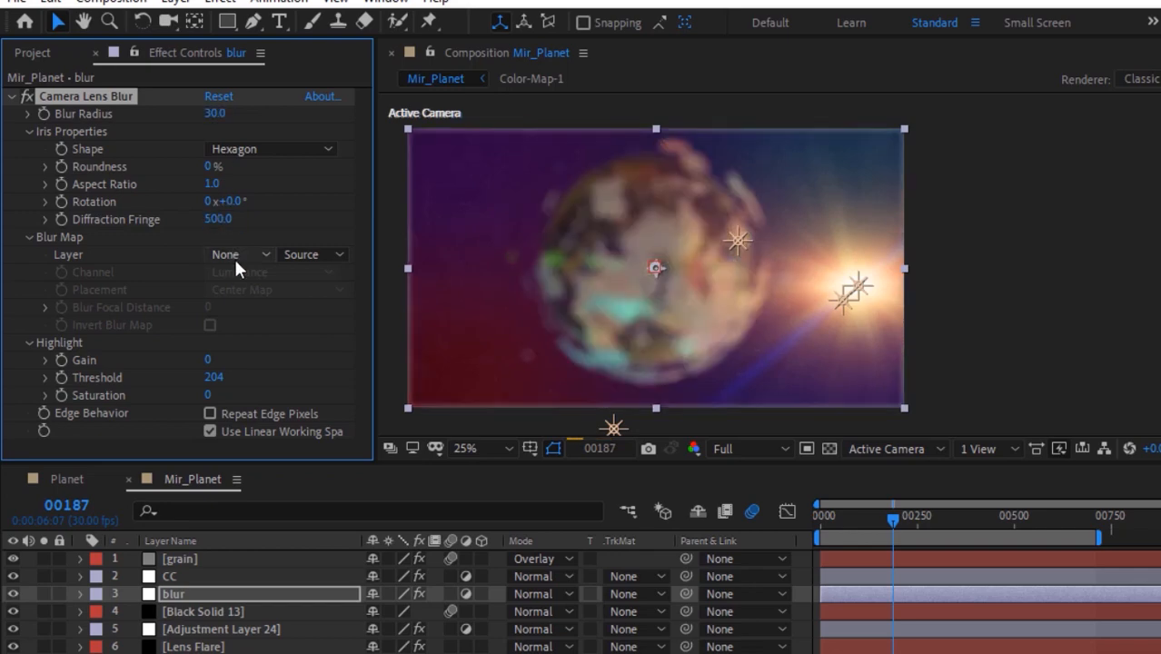
# Use the blurmap.jpg layer as the blur map and set the Blur Focal Distance to 255.
pyautogui.click(234, 256)
pyautogui.click(308, 574)
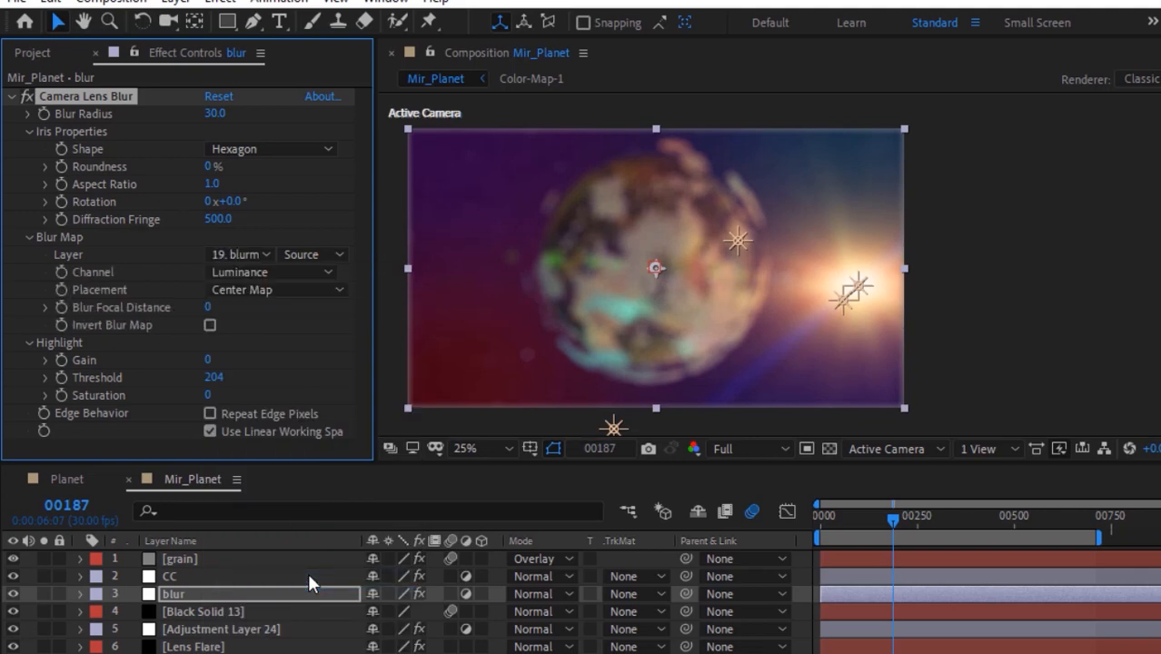
pyautogui.click(209, 308)
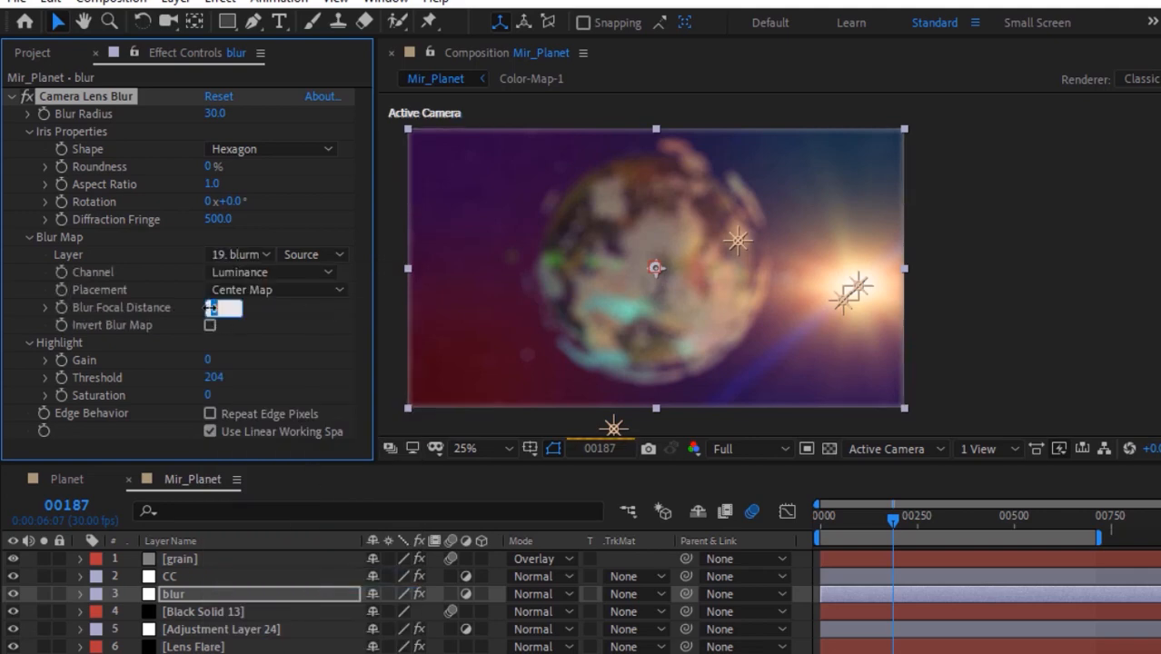
pyautogui.write('255')
pyautogui.press('Return')
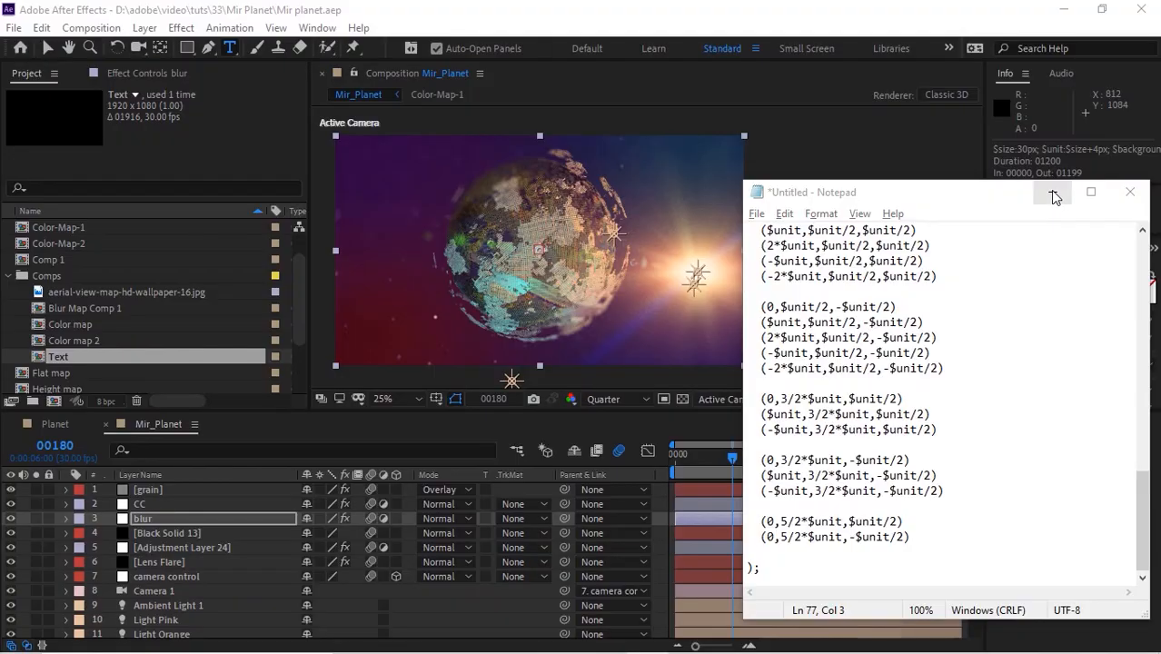
# Minimize Notepad, collapse the Comps folder and create a new 1920 x 1080 composition named Text.
pyautogui.click(1050, 189)
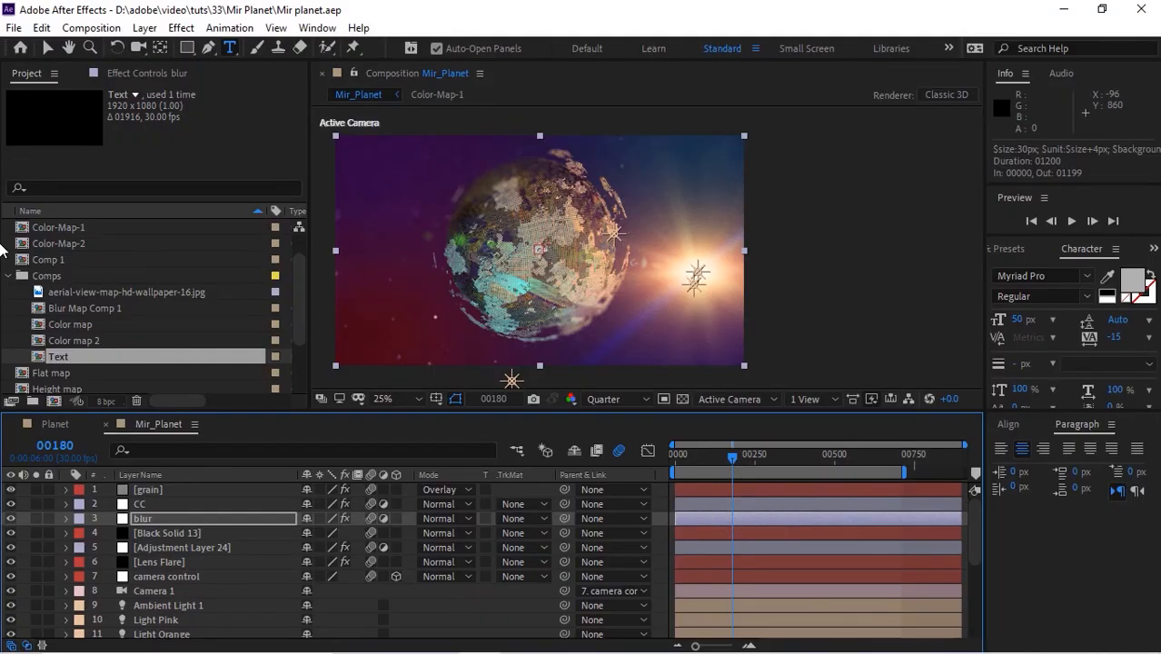
pyautogui.click(8, 275)
pyautogui.click(91, 27)
pyautogui.click(105, 50)
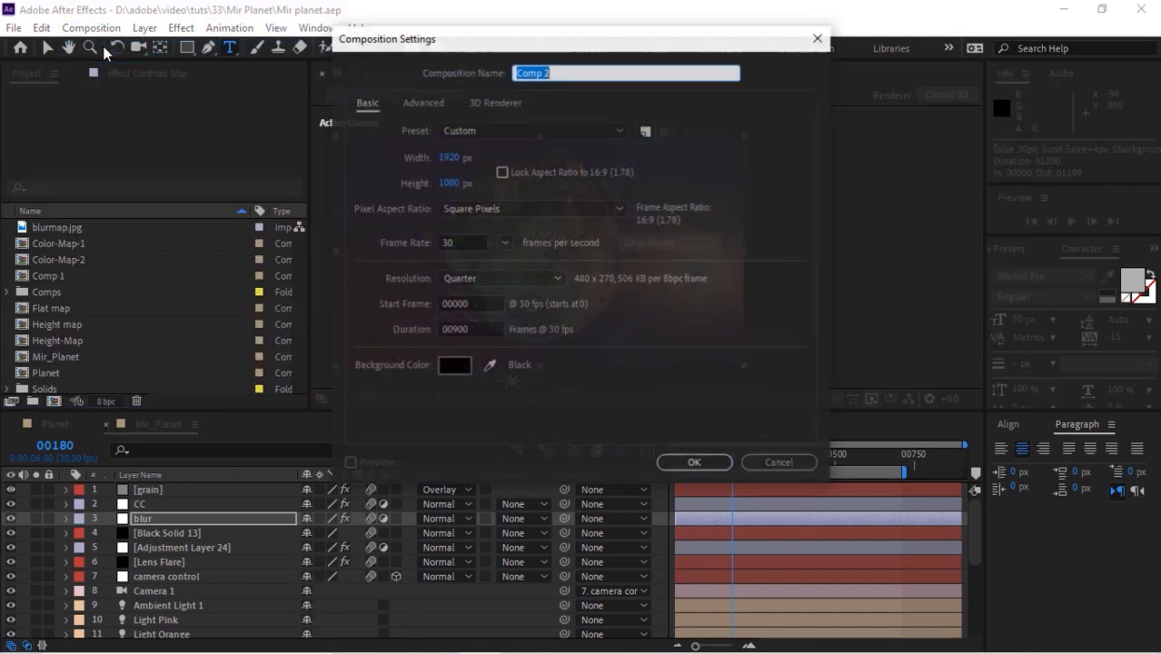
pyautogui.write('T')
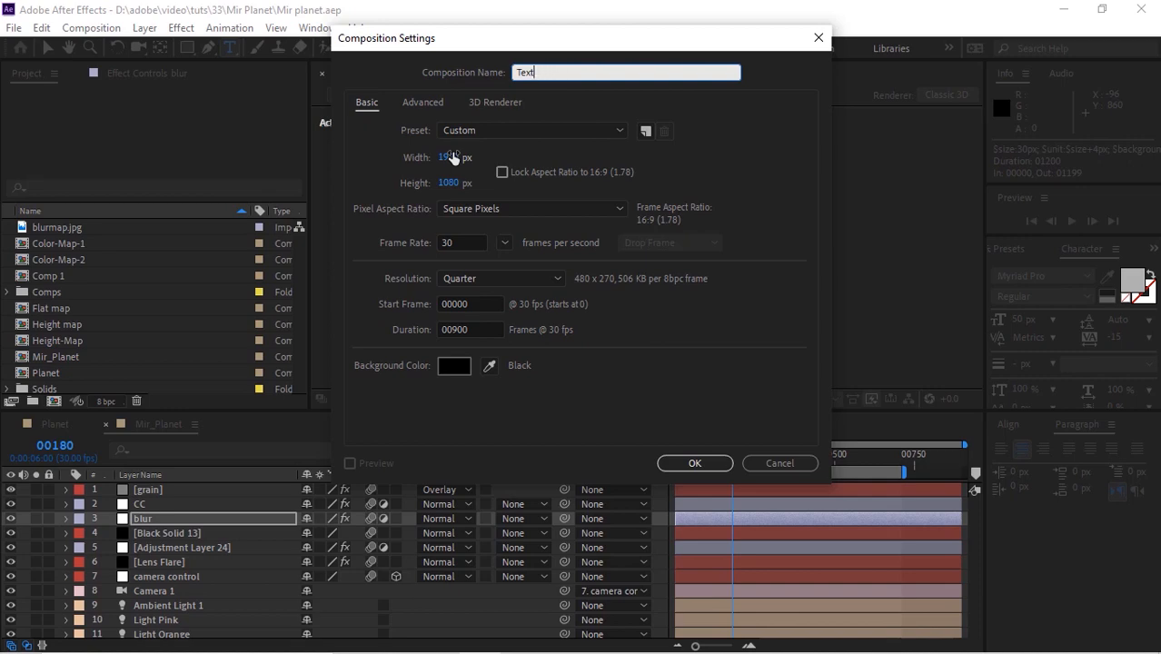
pyautogui.write('ext')
pyautogui.press('Return')
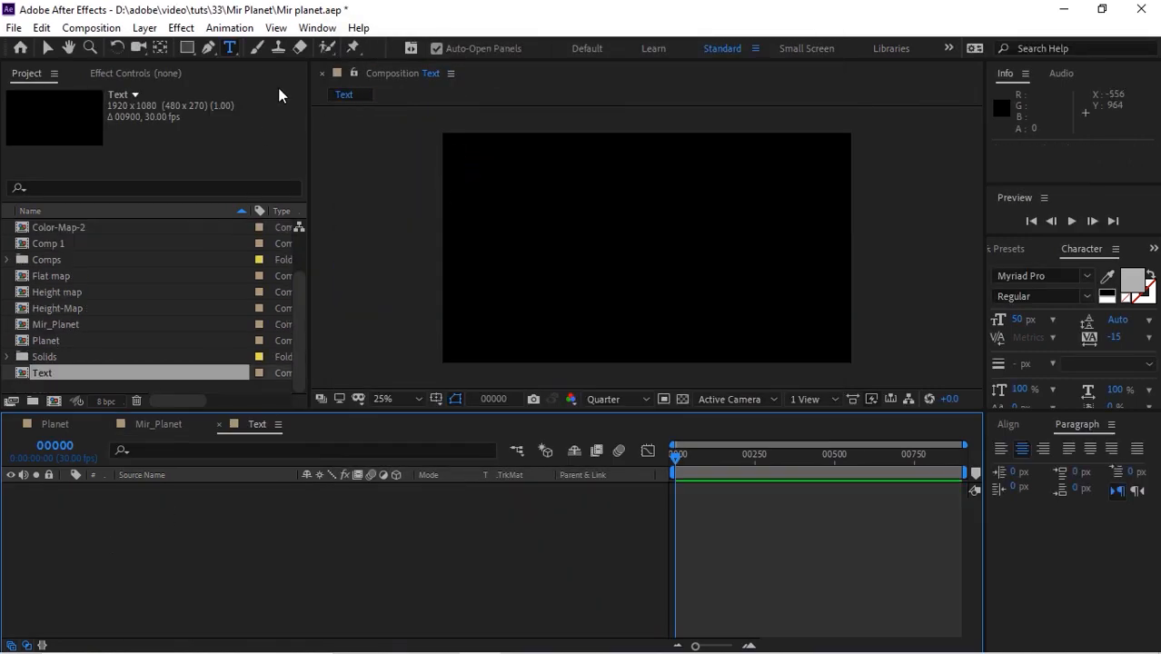
# Create a text layer near the upper-left corner of the Text composition and paste the copied code into it.
pyautogui.click(474, 176)
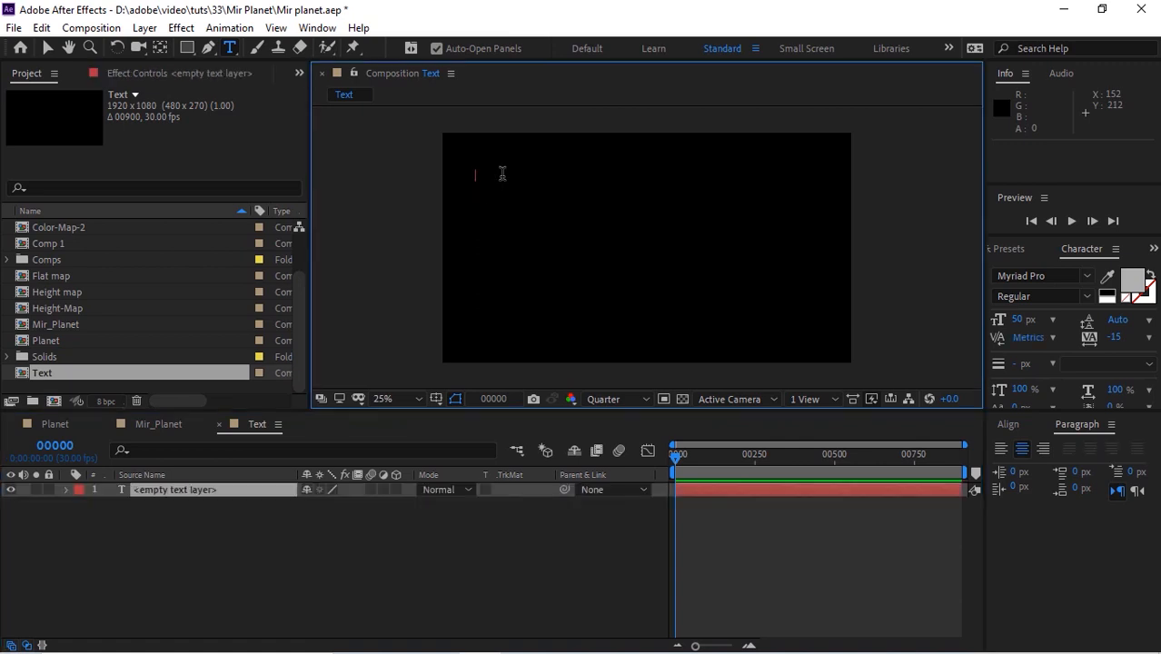
pyautogui.hotkey('ctrl', 'v')
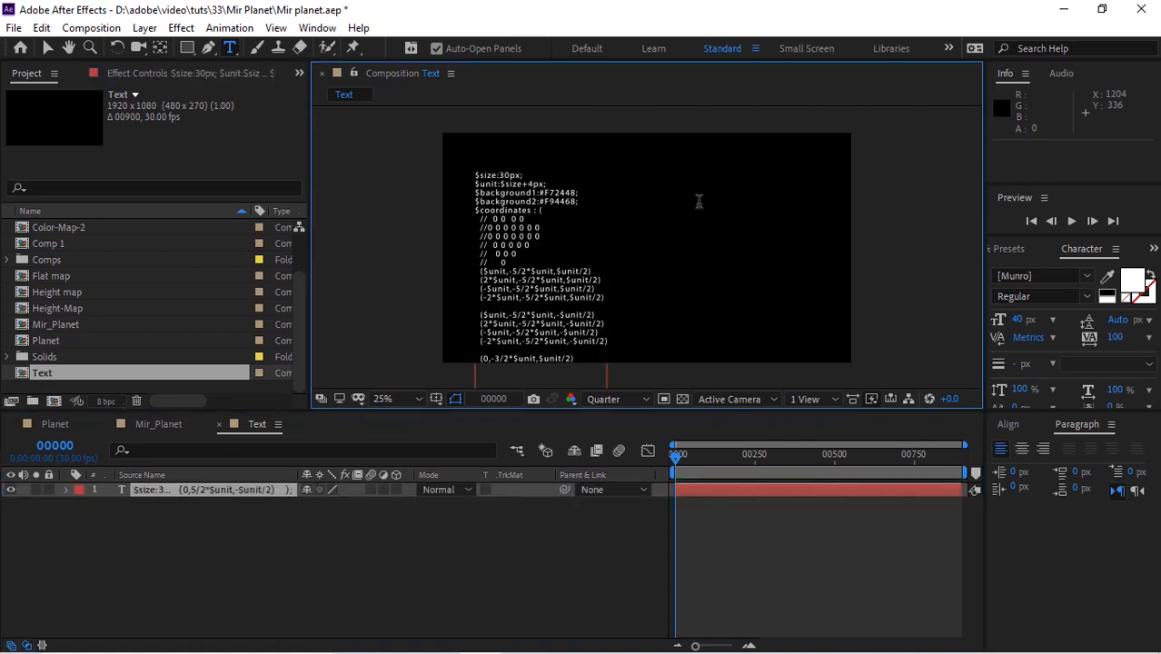
pyautogui.click(262, 585)
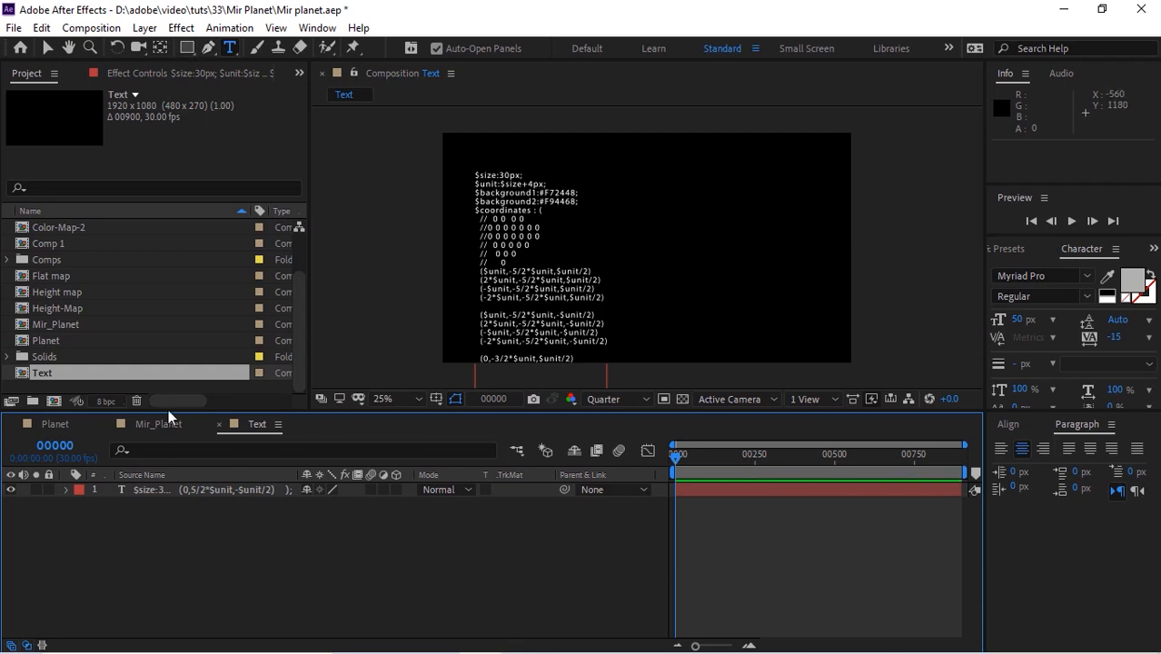
# Add a white rectangle shape layer, shrink its width and height, and place it over the first lines of code.
pyautogui.doubleClick(187, 47)
pyautogui.moveTo(851, 248); pyautogui.dragTo(729, 249)
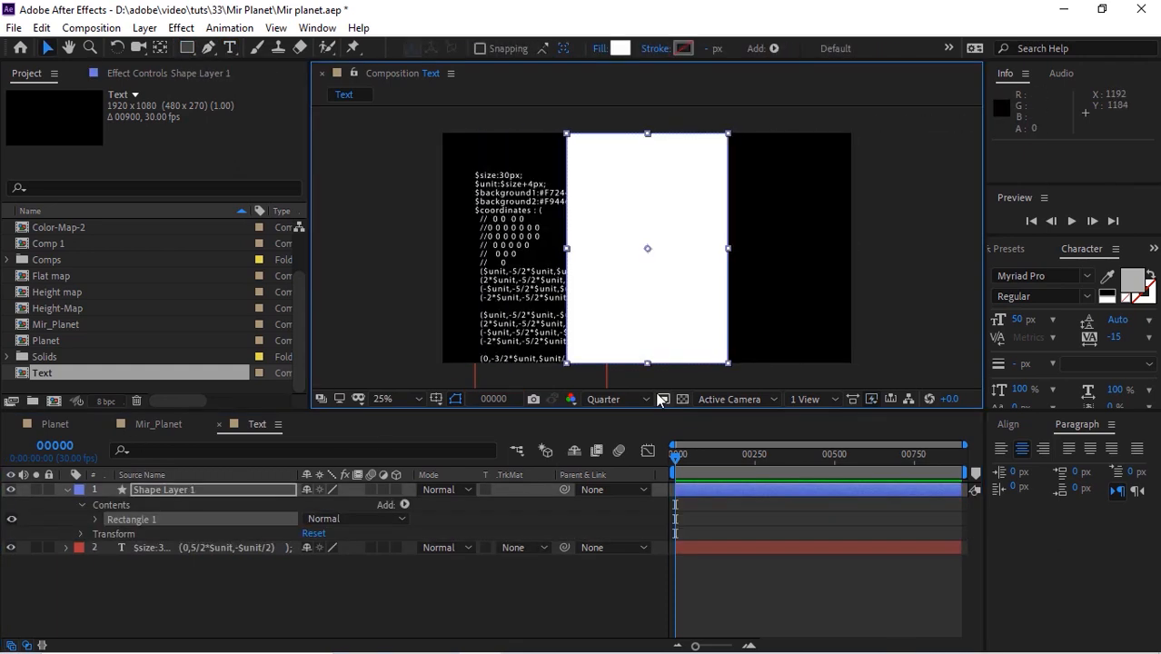
pyautogui.moveTo(647, 363); pyautogui.dragTo(648, 284)
pyautogui.moveTo(710, 254); pyautogui.dragTo(611, 213)
pyautogui.click(103, 507)
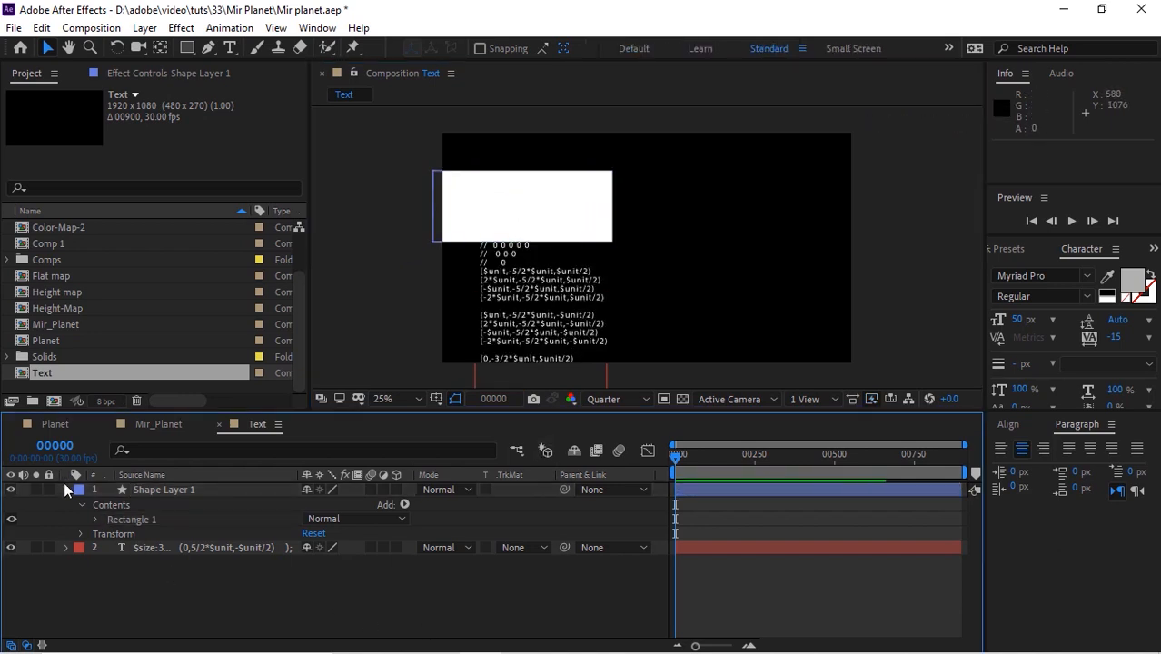
pyautogui.click(66, 490)
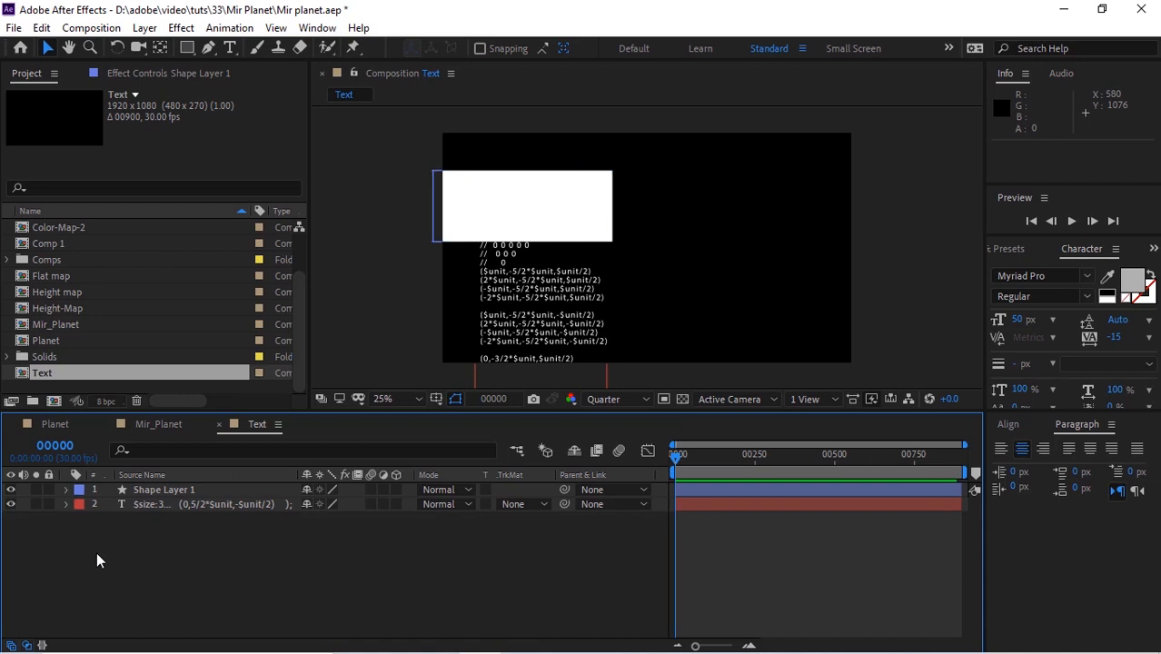
# Set the code text layer's track matte to Alpha Matte using Shape Layer 1 and return to frame 0.
pyautogui.click(514, 504)
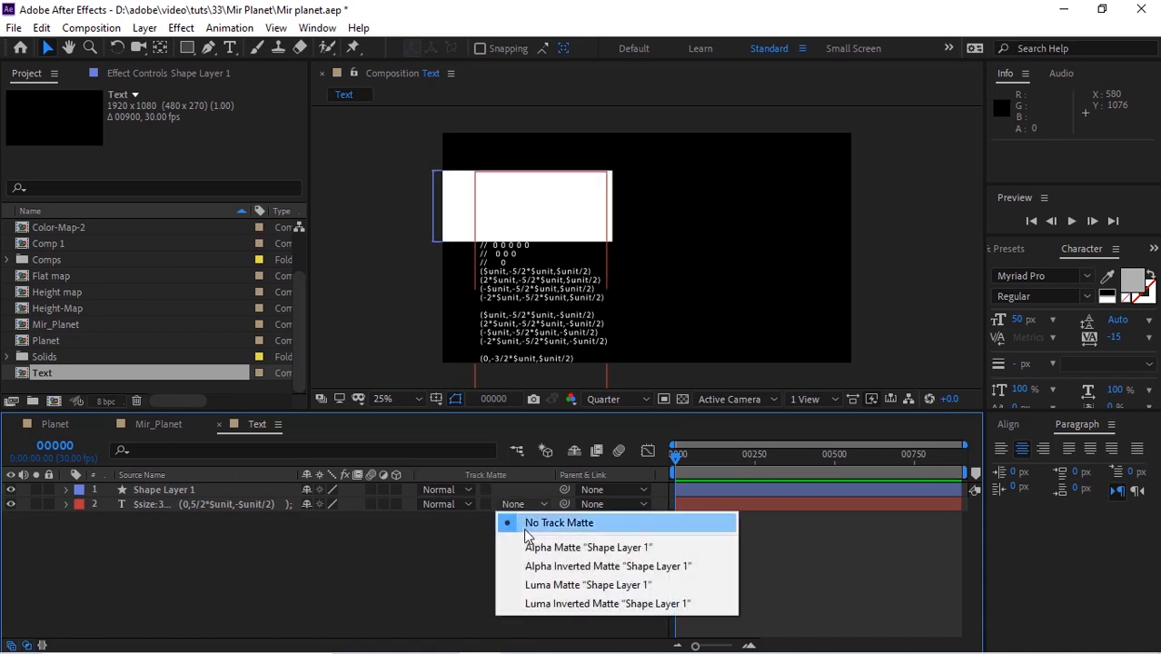
pyautogui.click(535, 548)
pyautogui.click(716, 454)
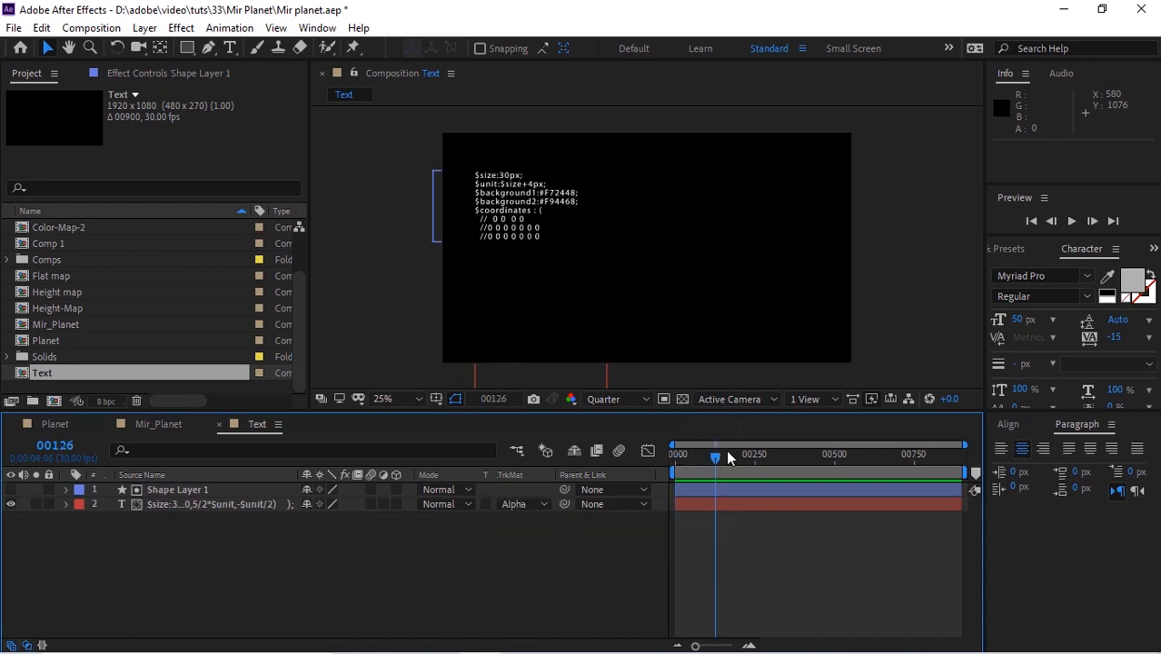
pyautogui.press('Home')
# Expand the code text layer's Text properties and add an Opacity animator.
pyautogui.click(65, 504)
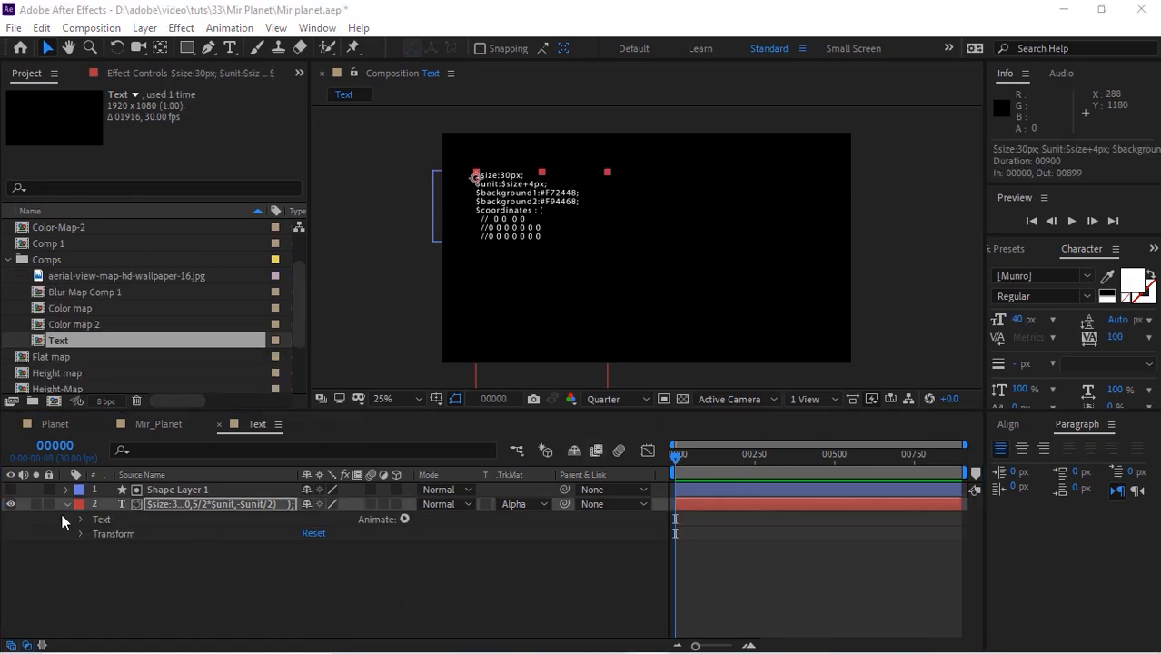
pyautogui.click(82, 518)
pyautogui.click(404, 519)
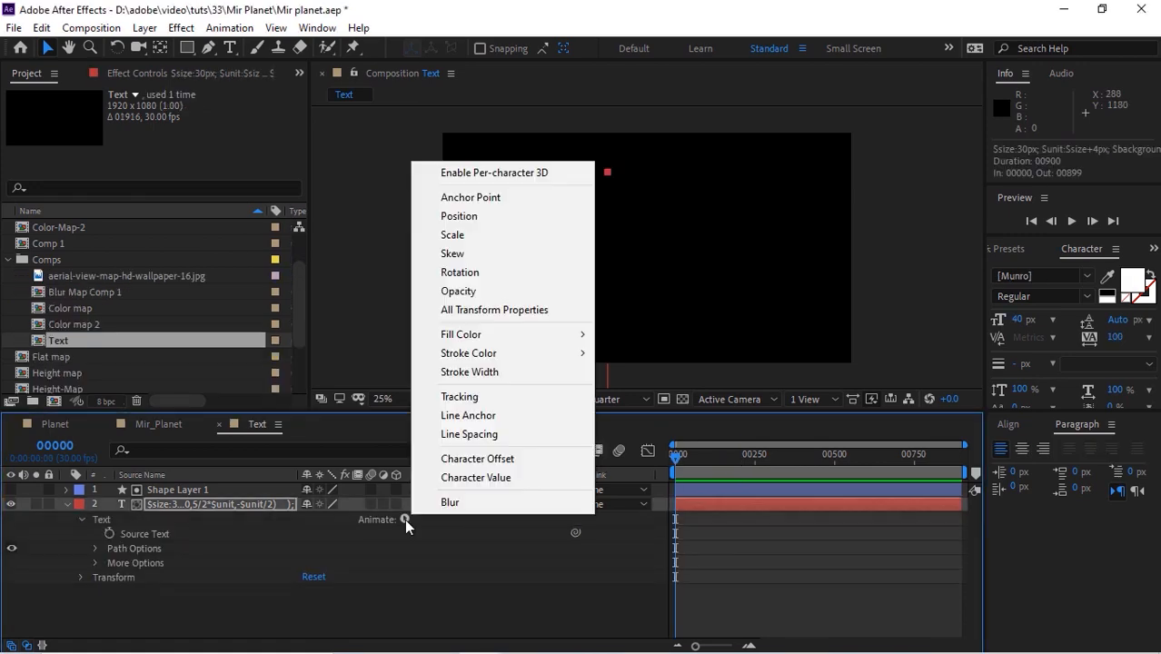
pyautogui.click(492, 293)
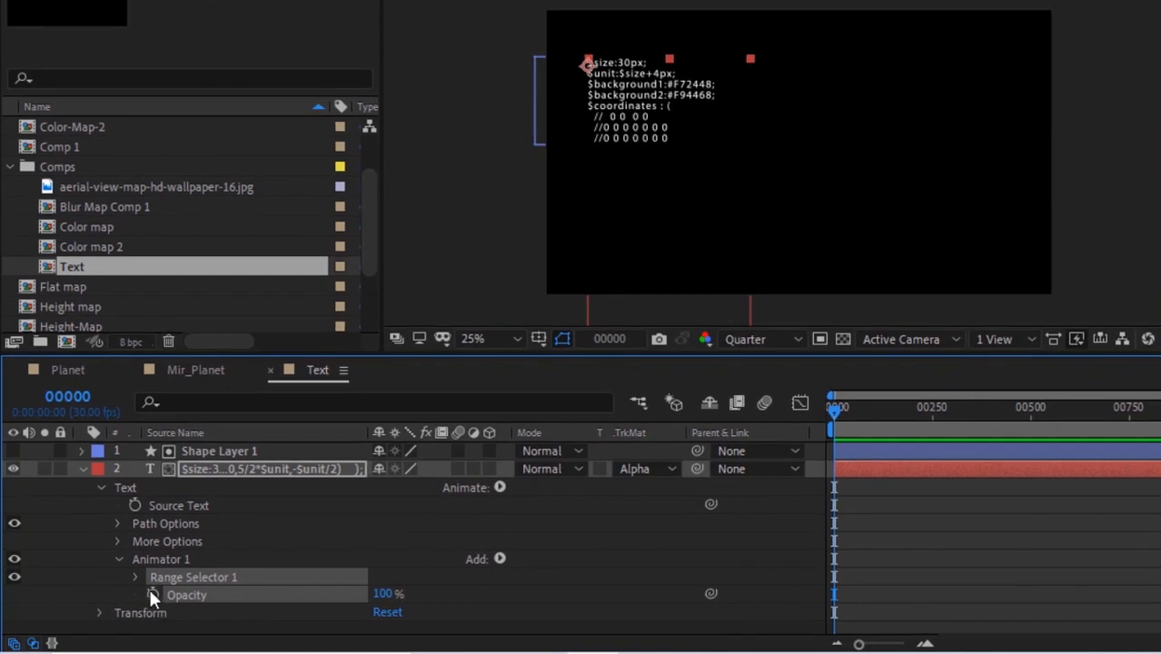
# Expand the code text layer's Range Selector 1 and Advanced options and set Units to Index.
pyautogui.click(118, 586)
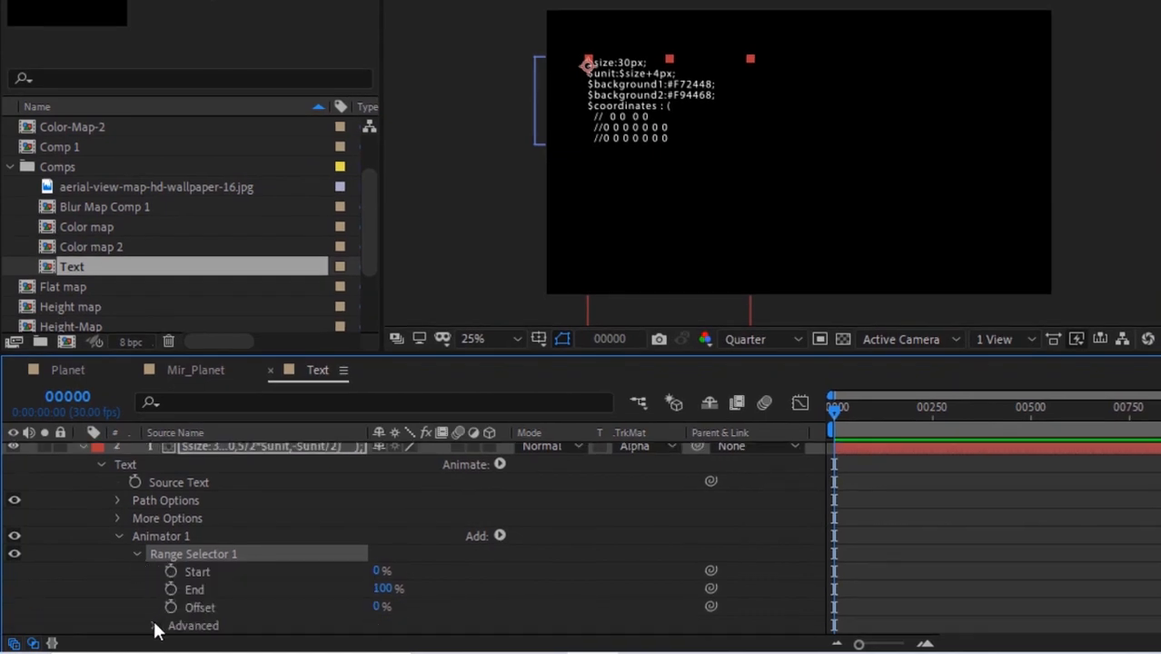
pyautogui.click(154, 625)
pyautogui.click(488, 482)
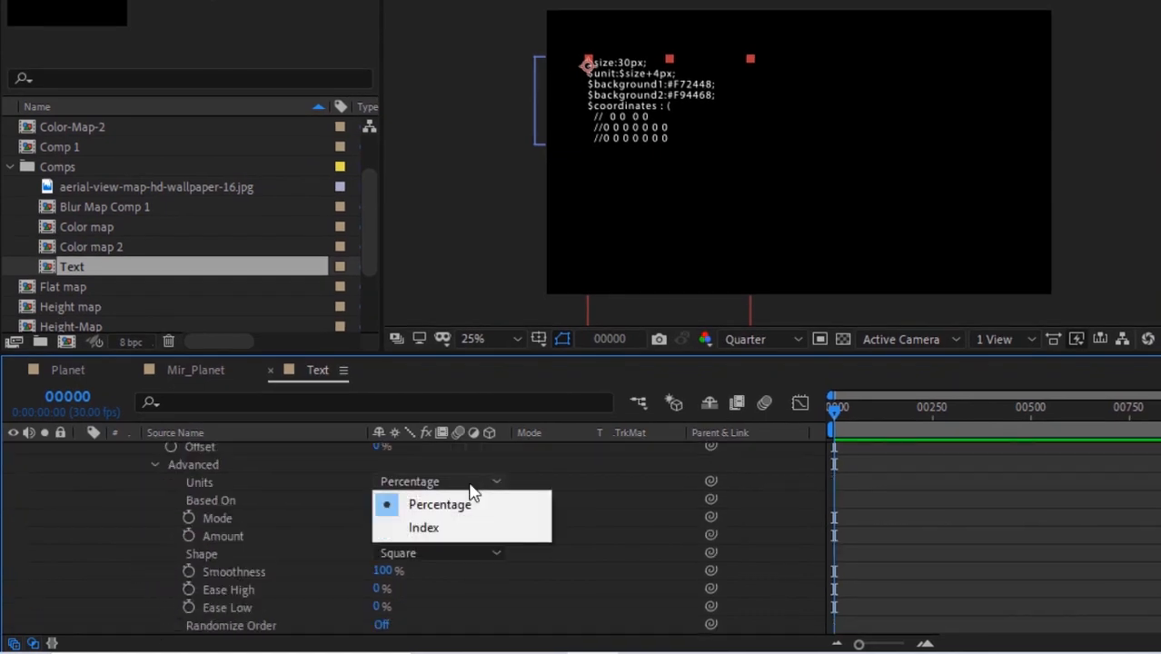
pyautogui.click(441, 526)
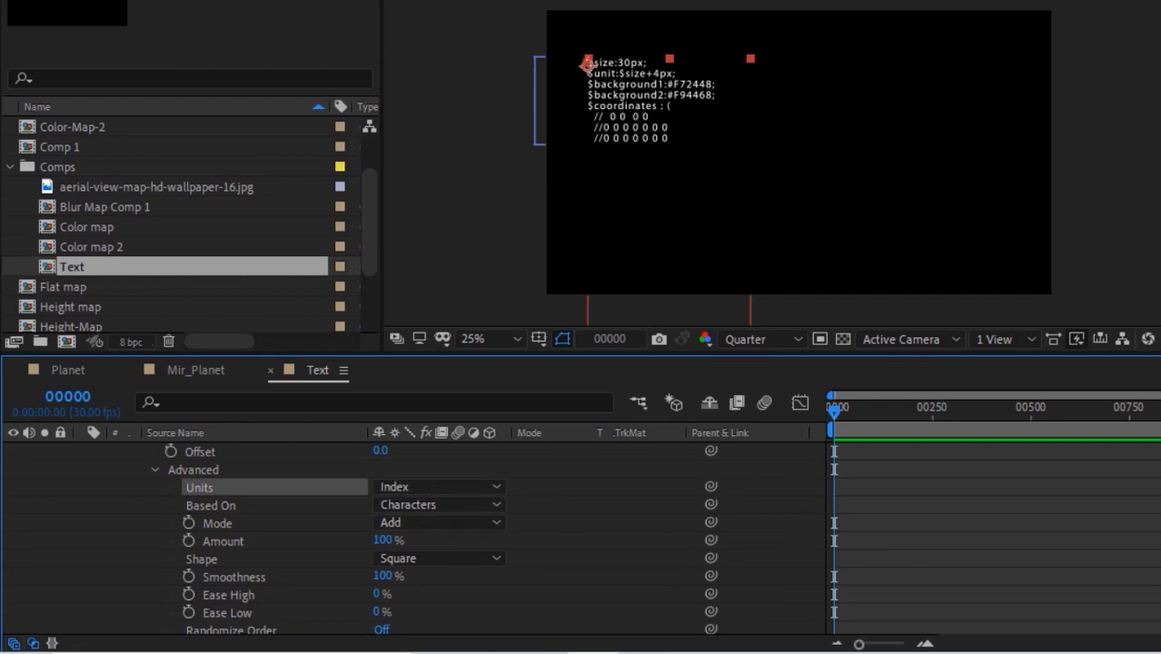
# Add a keyframe for Range Selector 1's Start value at frame 68.
pyautogui.scroll(3, 409, 541)
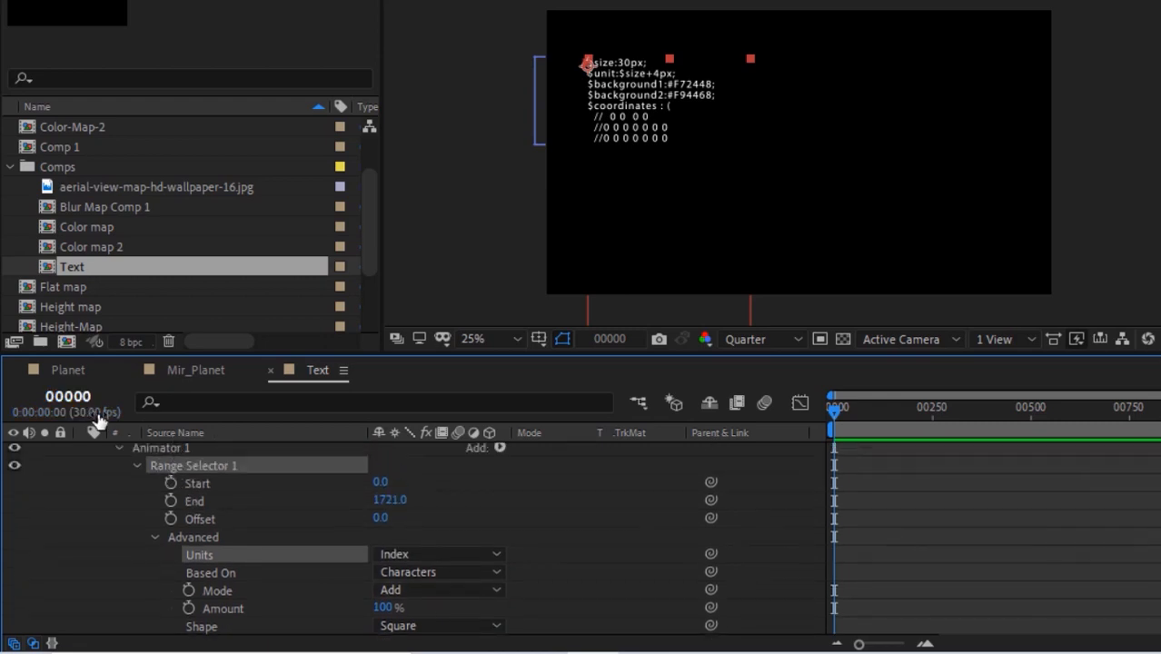
pyautogui.click(71, 397)
pyautogui.write('68')
pyautogui.press('Return')
pyautogui.click(169, 484)
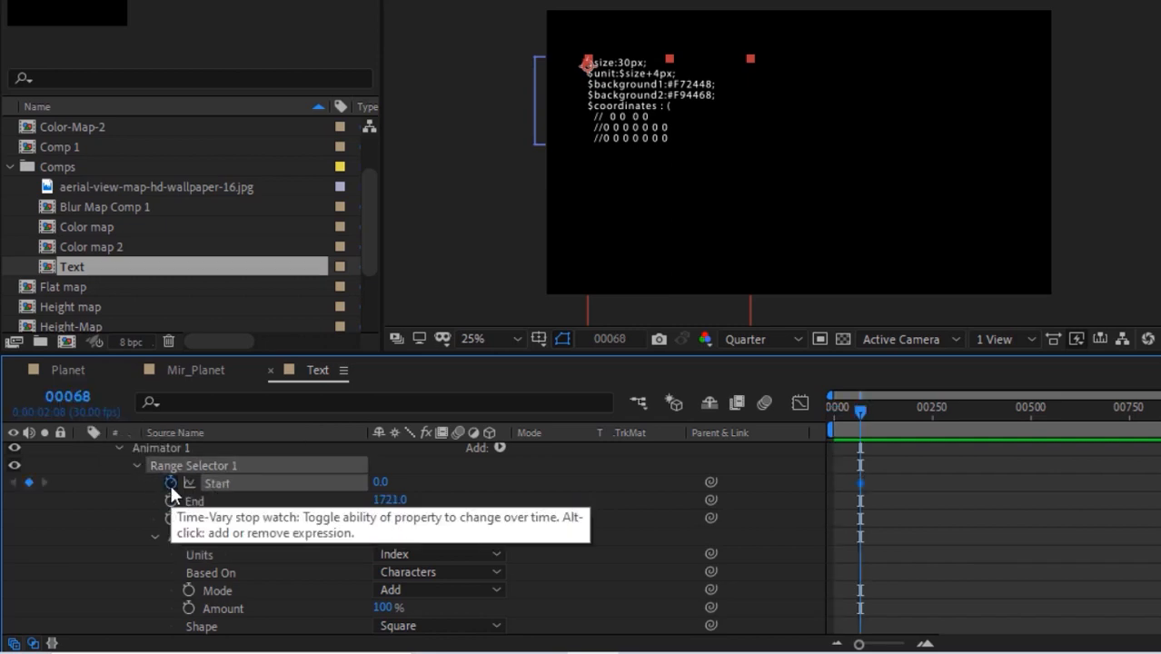
# Set Range Selector 1's Start value to 1721 at frame 542.
pyautogui.click(71, 397)
pyautogui.write('542')
pyautogui.press('Return')
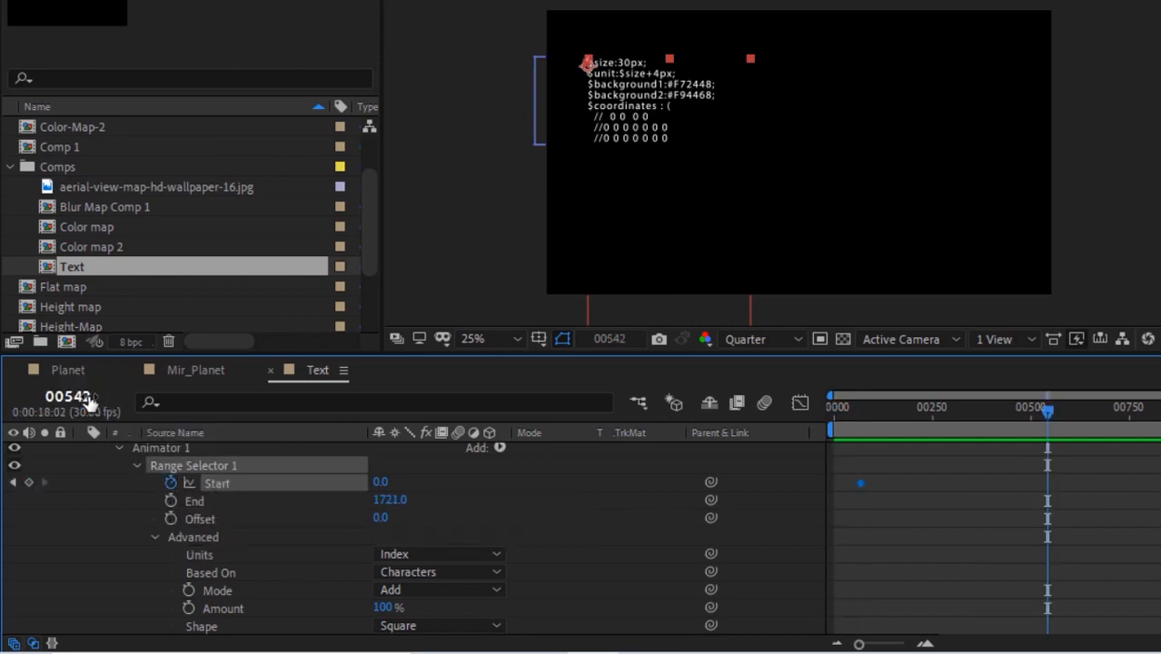
pyautogui.click(380, 481)
pyautogui.write('1721')
pyautogui.press('Return')
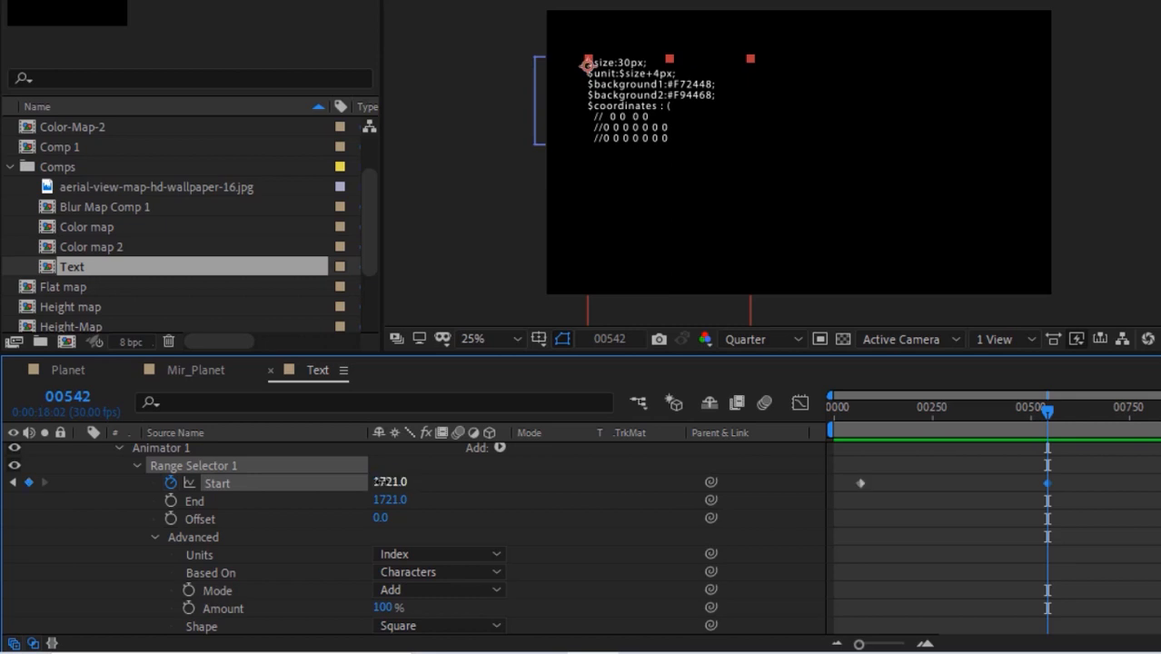
# Select both Start keyframes of Range Selector 1 and apply Easy Ease to them.
pyautogui.moveTo(927, 483); pyautogui.dragTo(855, 489)
pyautogui.rightClick(856, 480)
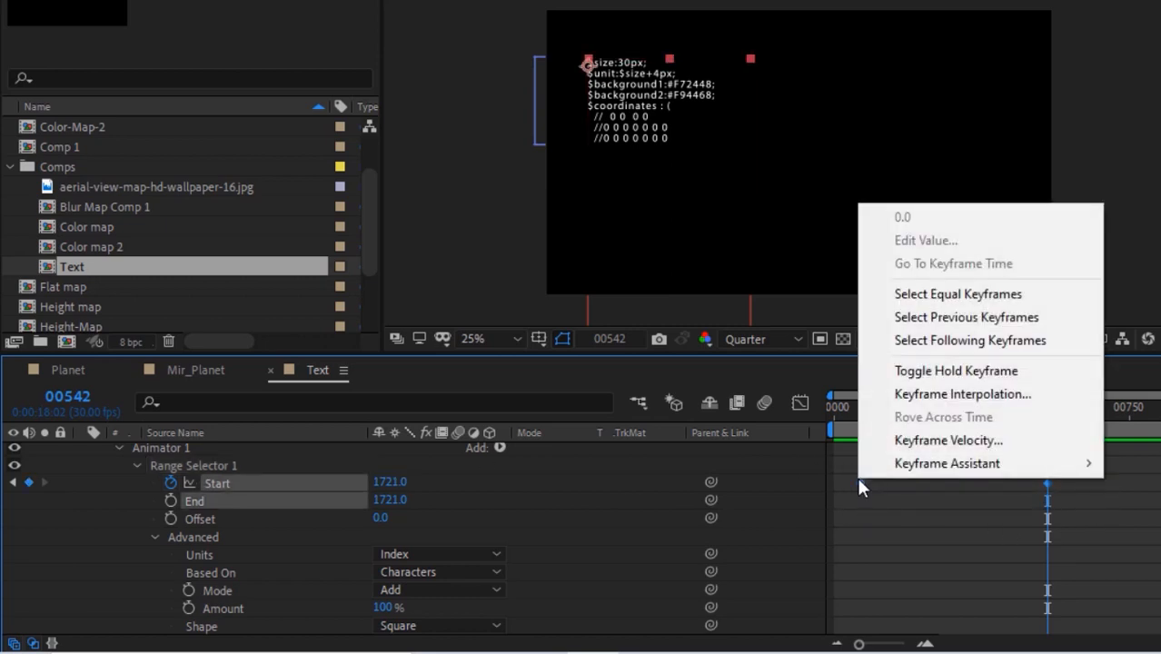
pyautogui.moveTo(908, 462)
pyautogui.click(605, 325)
# Set Animator 1's Opacity to 0% and check the text reveal at frame 272.
pyautogui.click(137, 464)
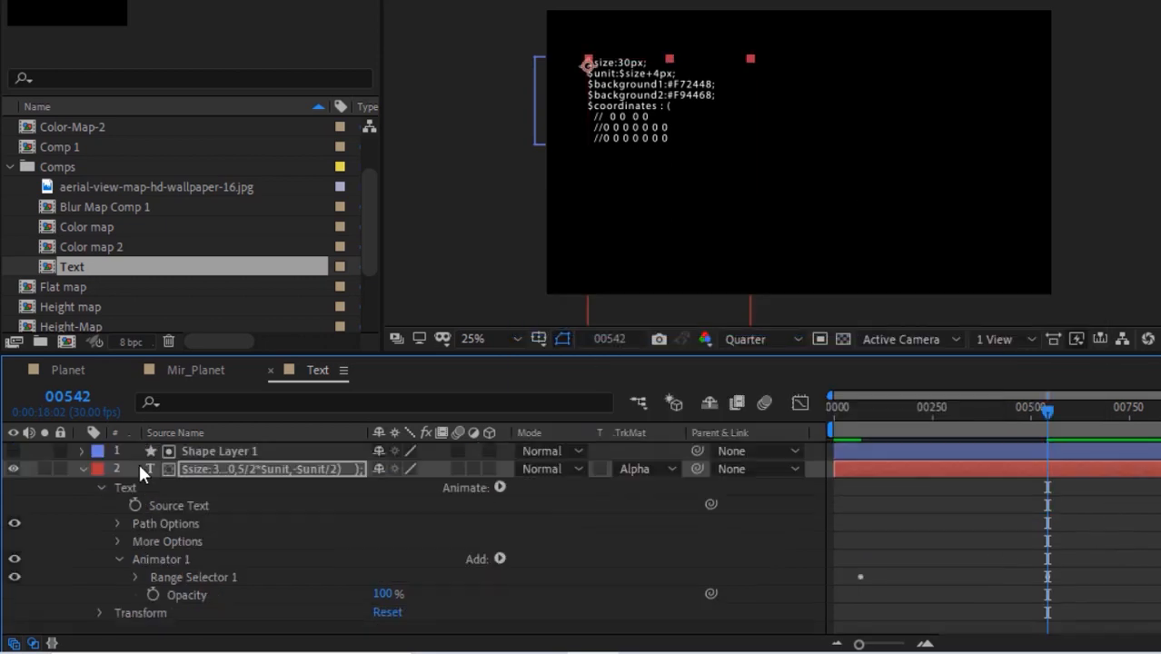
pyautogui.click(135, 567)
pyautogui.scroll(-3, 409, 545)
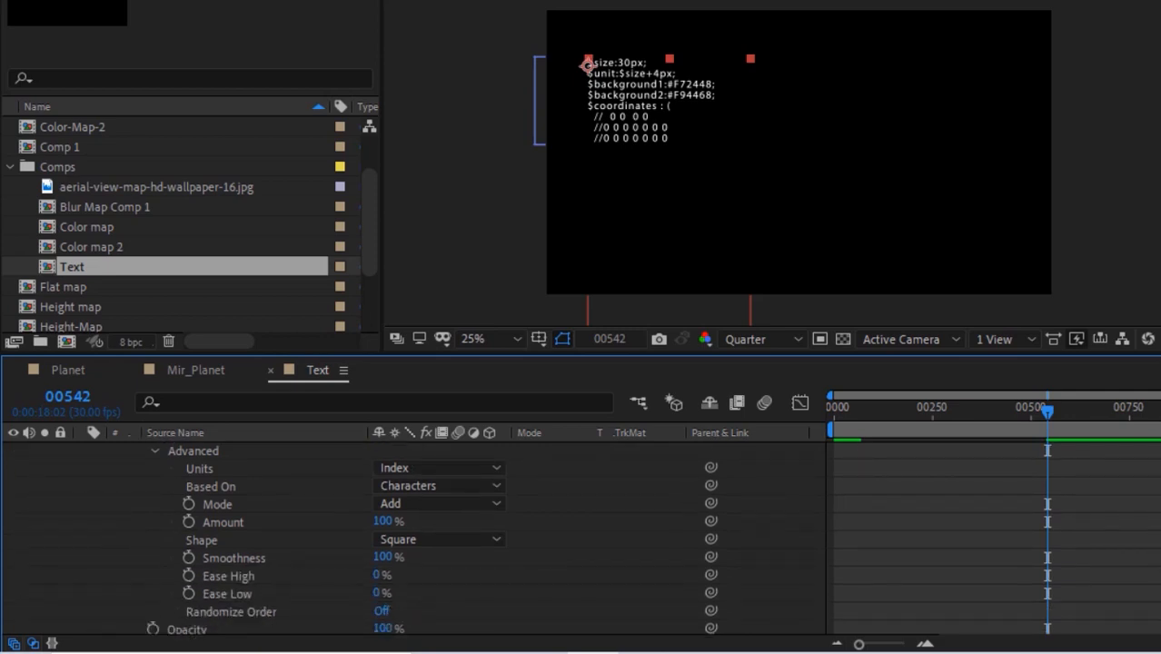
pyautogui.scroll(-1, 1136, 584)
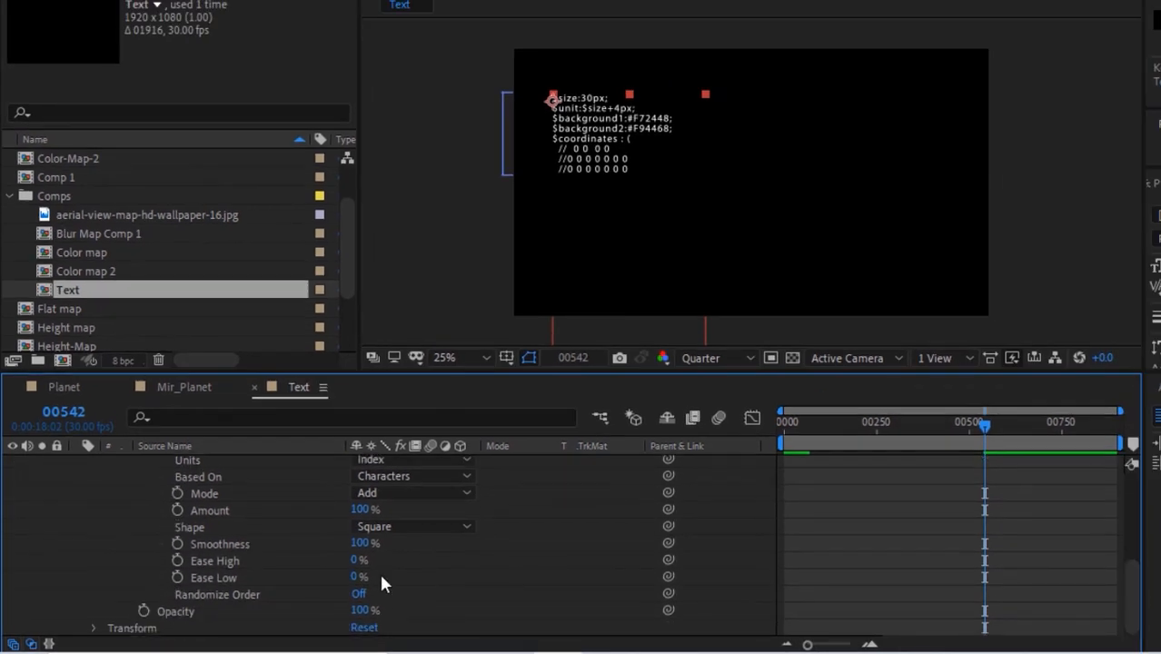
pyautogui.click(360, 610)
pyautogui.write('0')
pyautogui.press('Return')
pyautogui.click(899, 425)
pyautogui.click(886, 425)
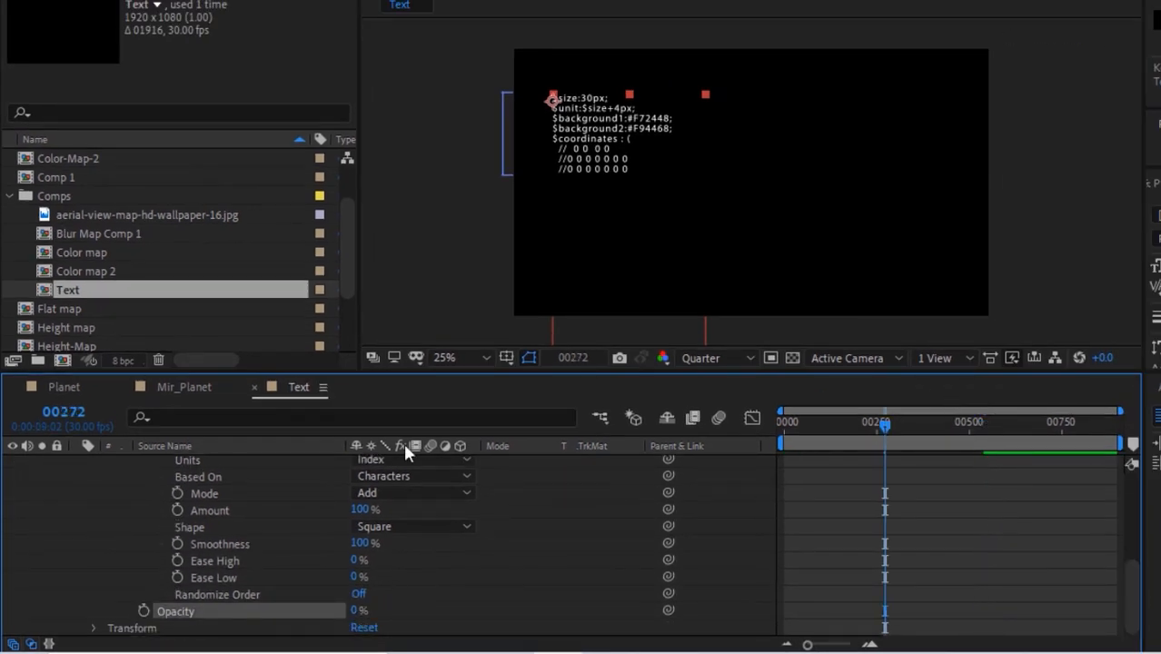
# Expand the code text layer's Transform properties and add a Position keyframe at frame 68.
pyautogui.click(94, 627)
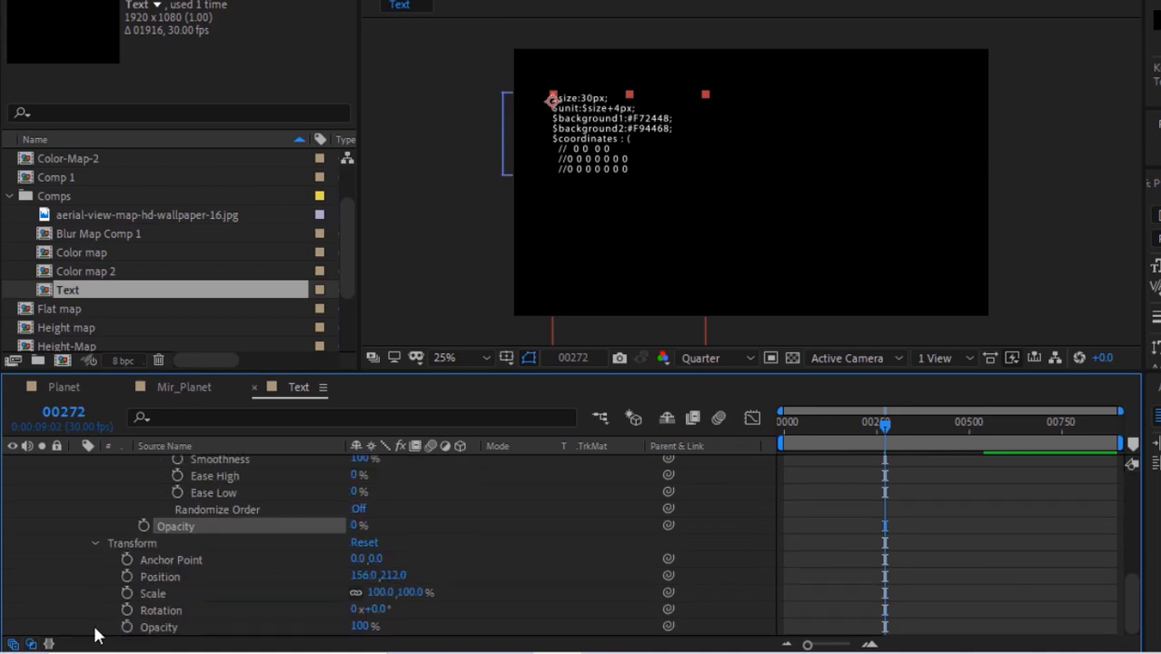
pyautogui.click(90, 414)
pyautogui.write('68')
pyautogui.press('Return')
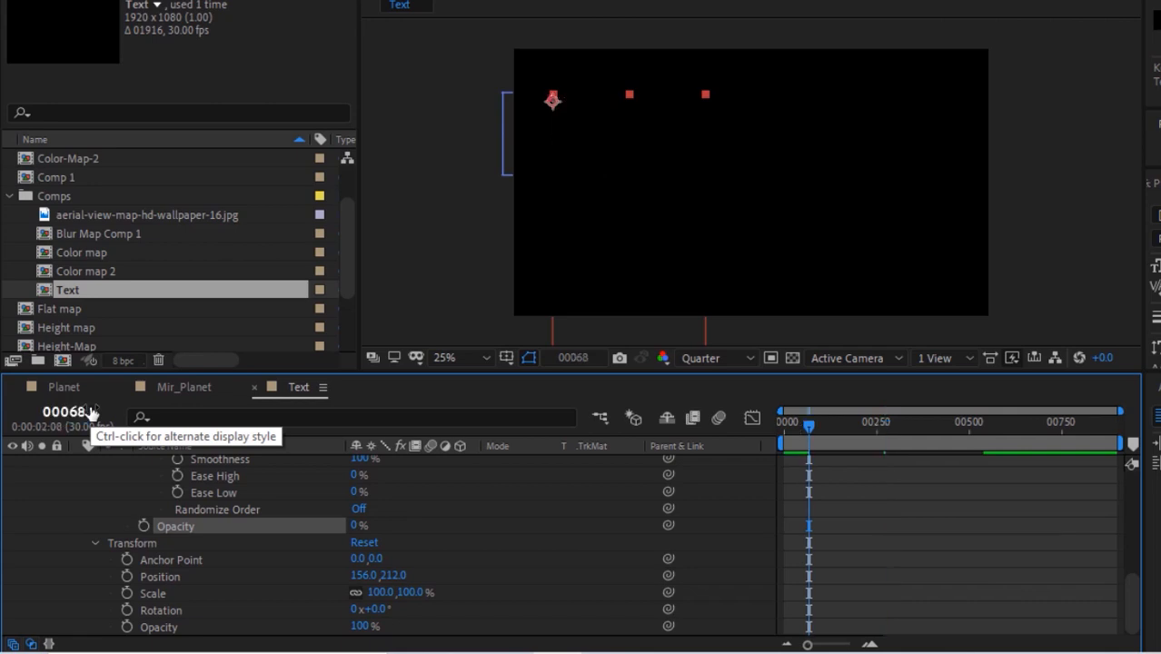
pyautogui.click(127, 576)
pyautogui.click(401, 577)
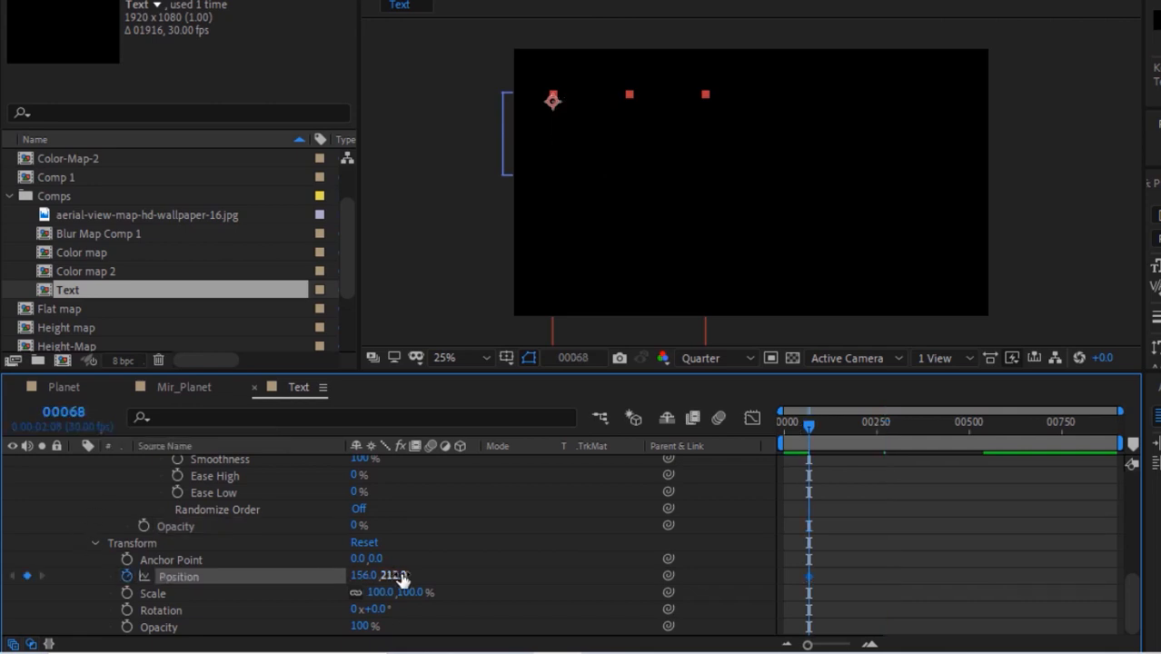
# Set the code text layer's Y position to 123 at frame 101.
pyautogui.click(66, 414)
pyautogui.write('10')
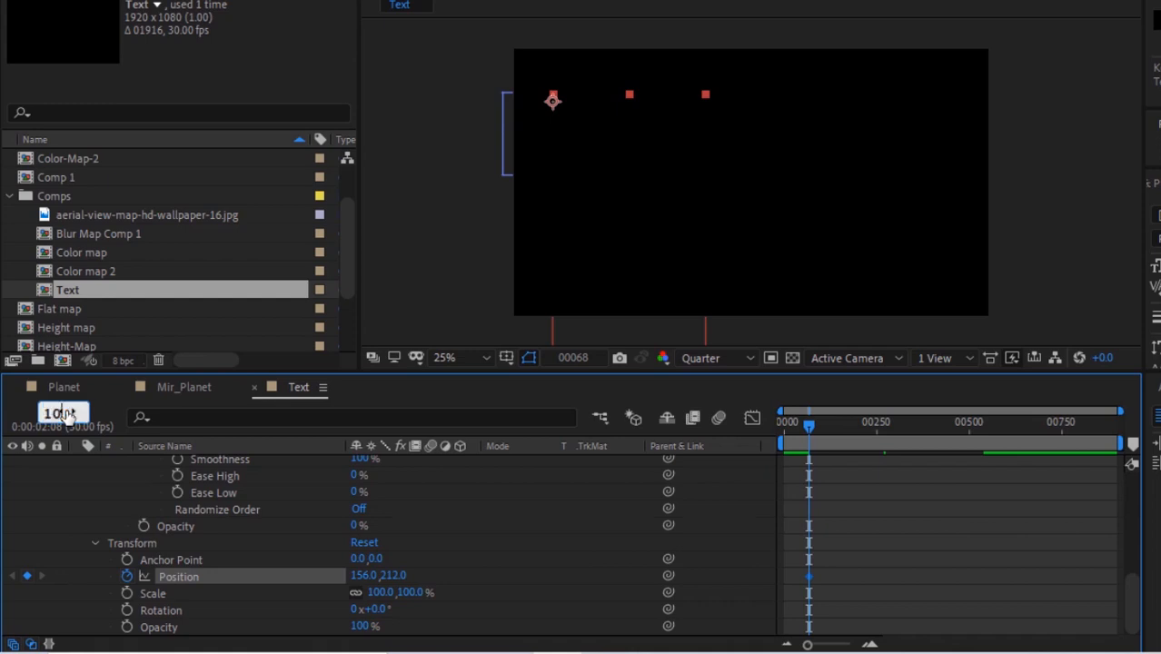
pyautogui.write('1')
pyautogui.press('Return')
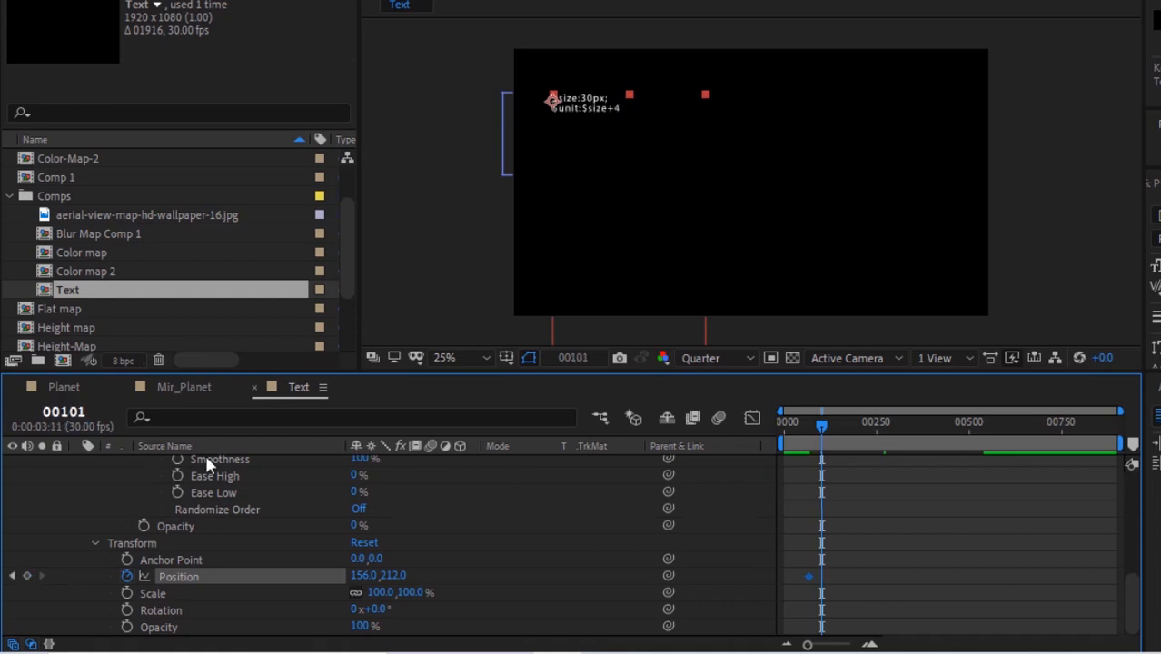
pyautogui.click(395, 575)
pyautogui.press('Return')
# Set the code text layer's Y position to -2700 at frame 542.
pyautogui.click(80, 414)
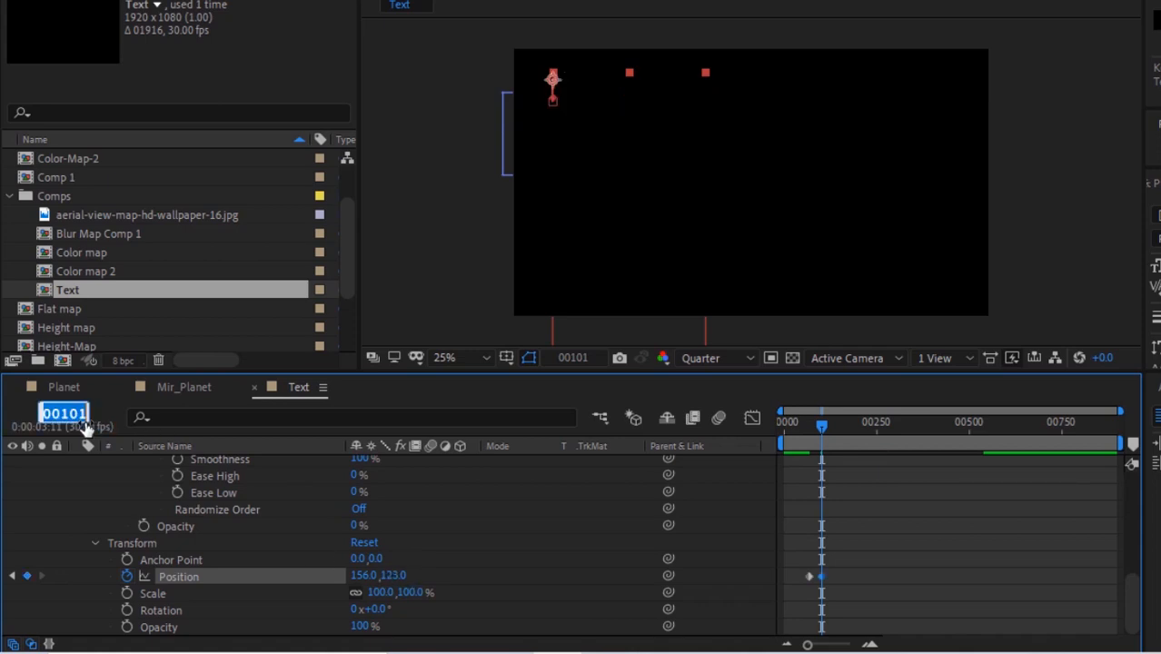
pyautogui.write('542')
pyautogui.press('Return')
pyautogui.click(393, 575)
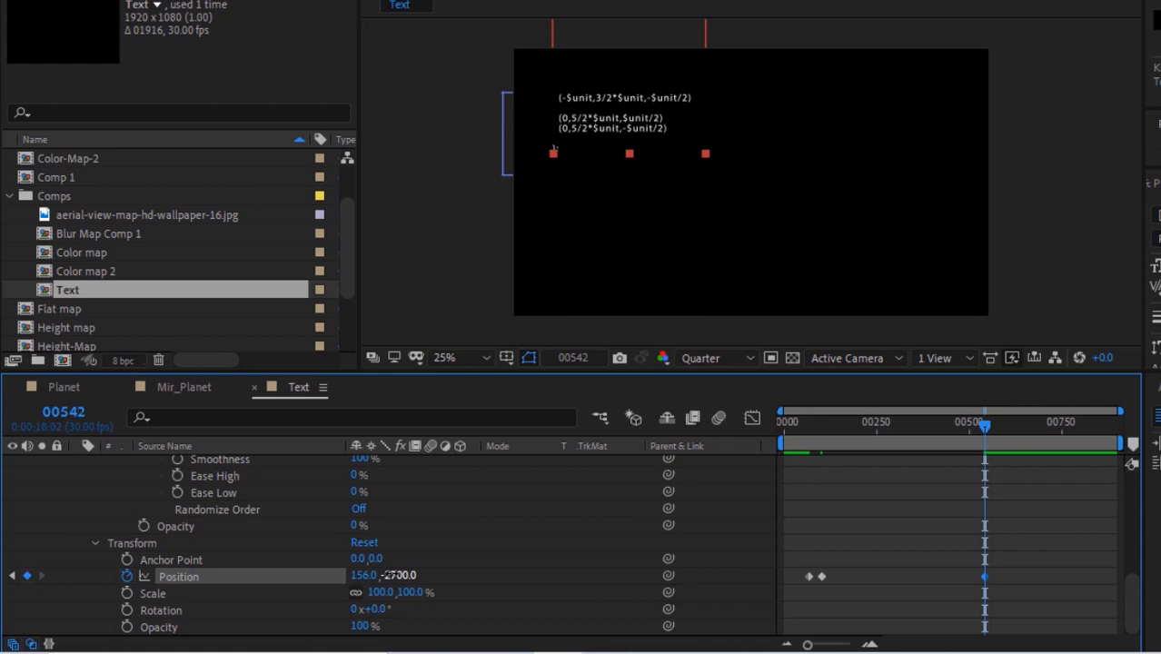
# Scrub to frame 272 and paste the copied line-height expression into the code text layer's Position.
pyautogui.moveTo(828, 423); pyautogui.dragTo(883, 432)
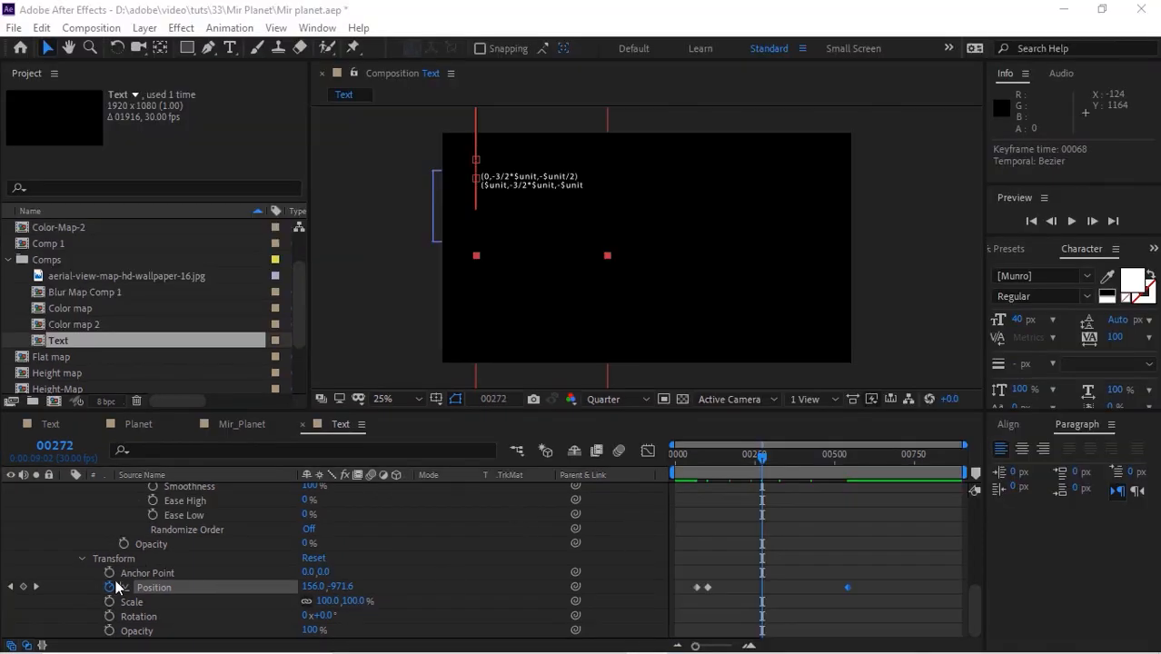
pyautogui.keyDown('alt'); pyautogui.click(108, 587); pyautogui.keyUp('alt')
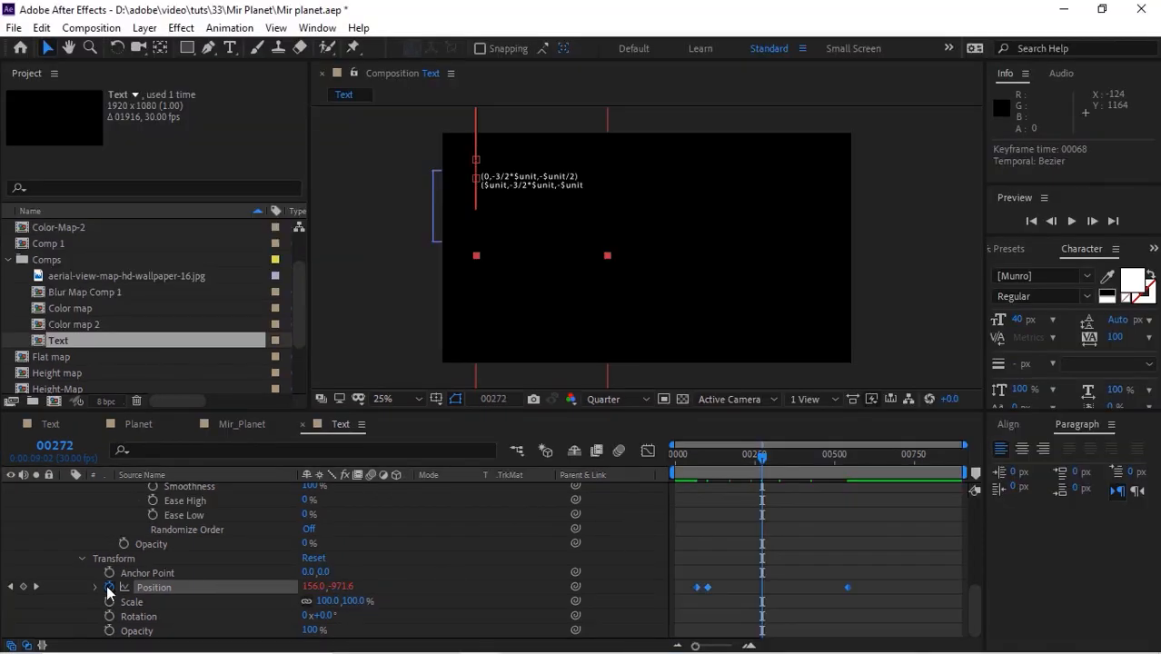
pyautogui.hotkey('ctrl', 'v')
pyautogui.click(484, 623)
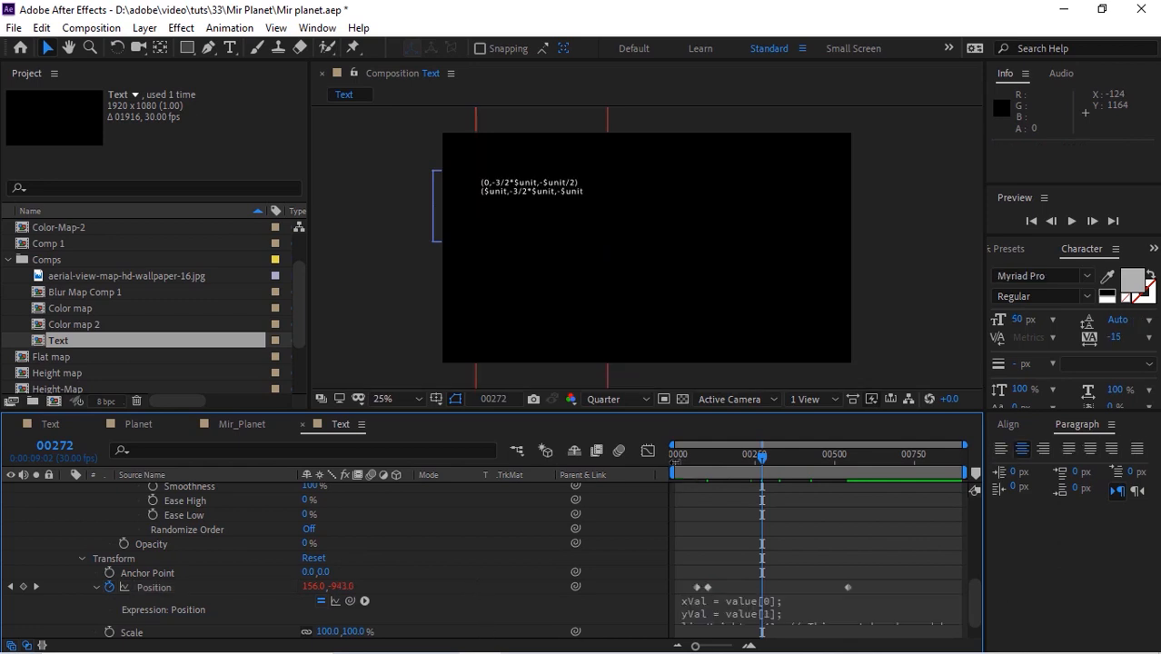
# Play the code animation from frame 0 and check the text layer's Position keyframes.
pyautogui.moveTo(762, 456); pyautogui.dragTo(662, 458)
pyautogui.press('space')
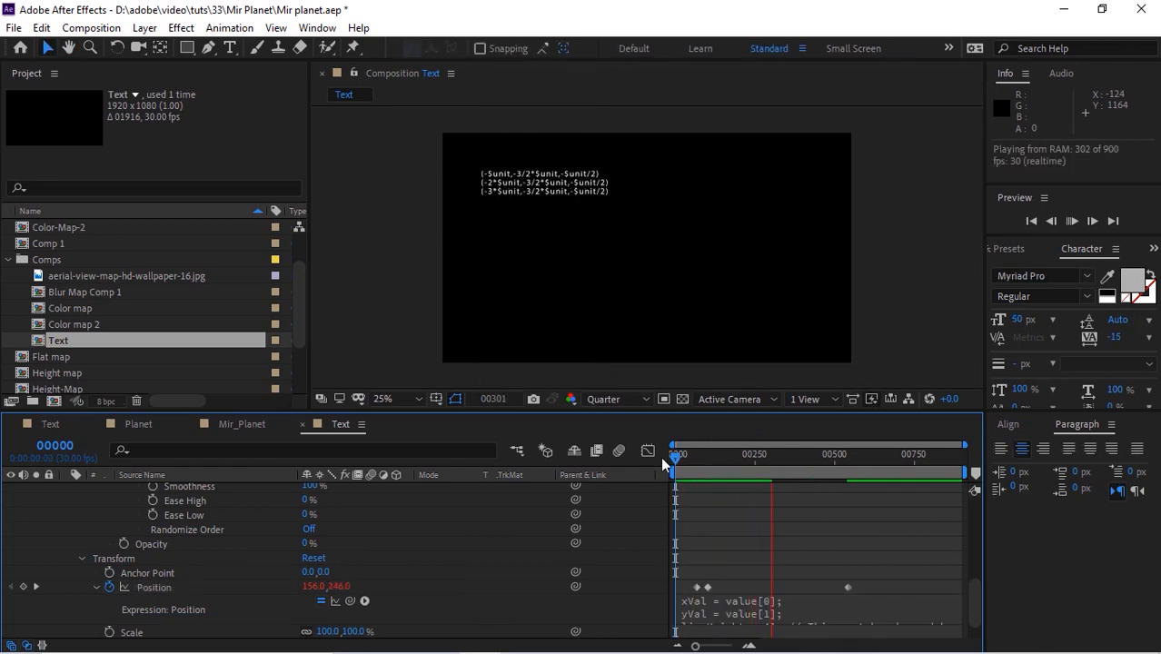
pyautogui.press('space')
pyautogui.scroll(5, 980, 541)
pyautogui.press('u')
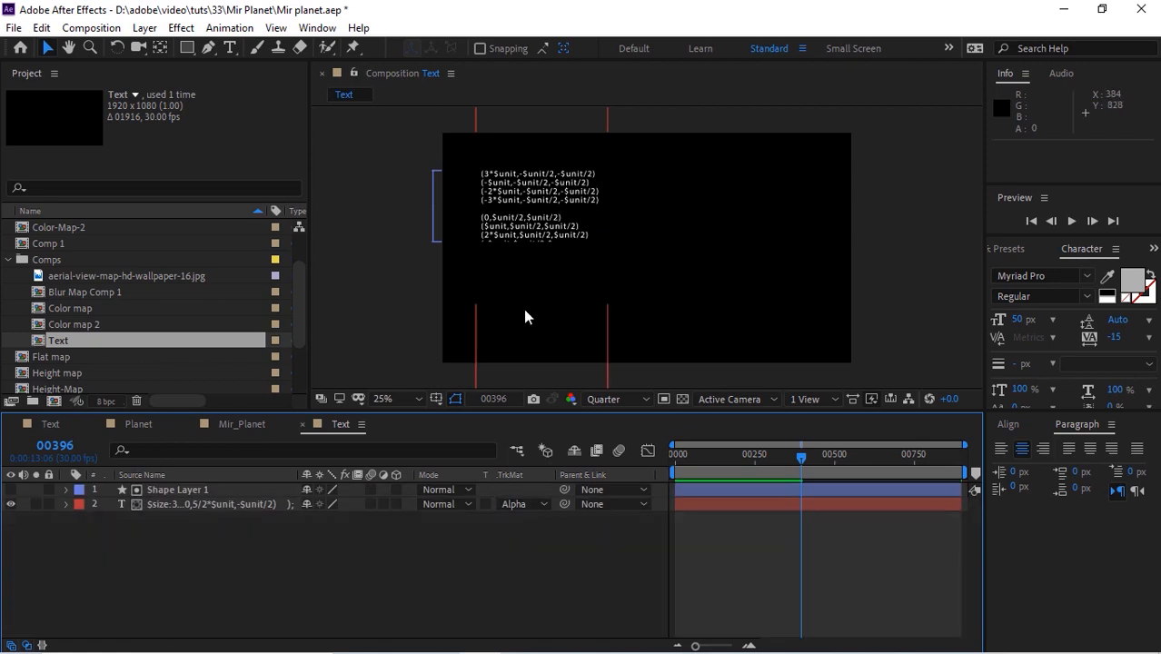
pyautogui.click(551, 203)
pyautogui.press('p')
pyautogui.click(130, 534)
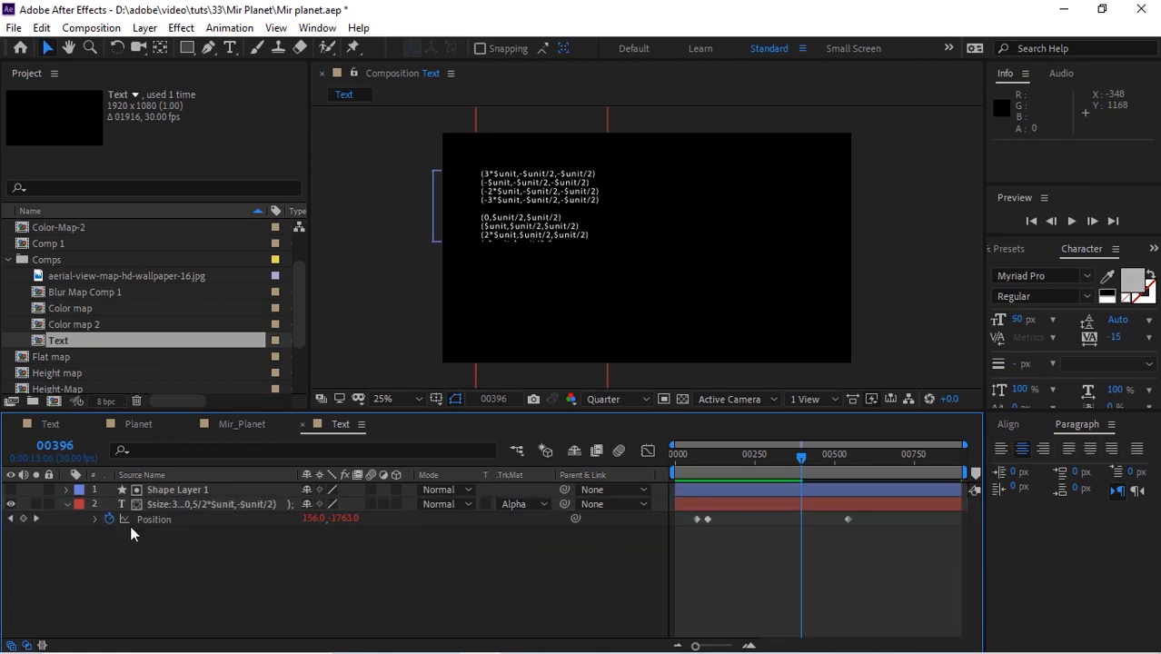
pyautogui.press('u')
# Create a text layer reading TRAPCODE MIR above the code in the Text composition.
pyautogui.press('g')
pyautogui.click(230, 49)
pyautogui.click(476, 153)
pyautogui.write('TRAPCODE MIR')
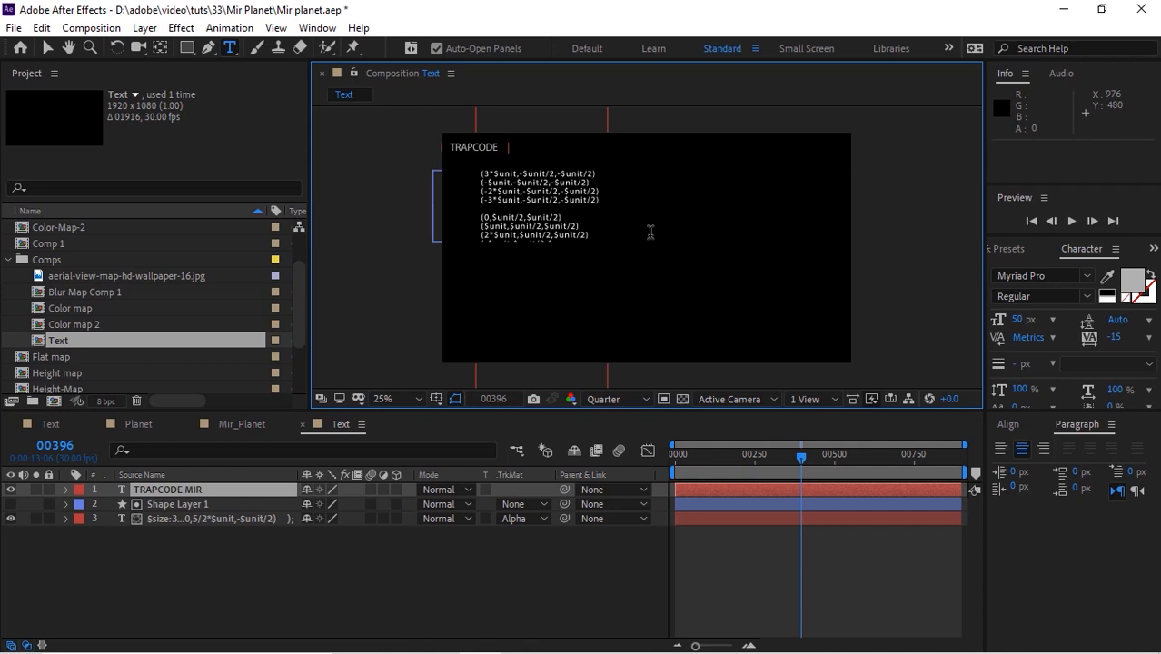
# Move the TRAPCODE MIR title directly above the code lines and stretch it horizontally to about their width.
pyautogui.click(249, 121)
pyautogui.moveTo(503, 152); pyautogui.dragTo(542, 160)
pyautogui.moveTo(547, 157); pyautogui.dragTo(576, 158)
pyautogui.moveTo(552, 153); pyautogui.dragTo(562, 154)
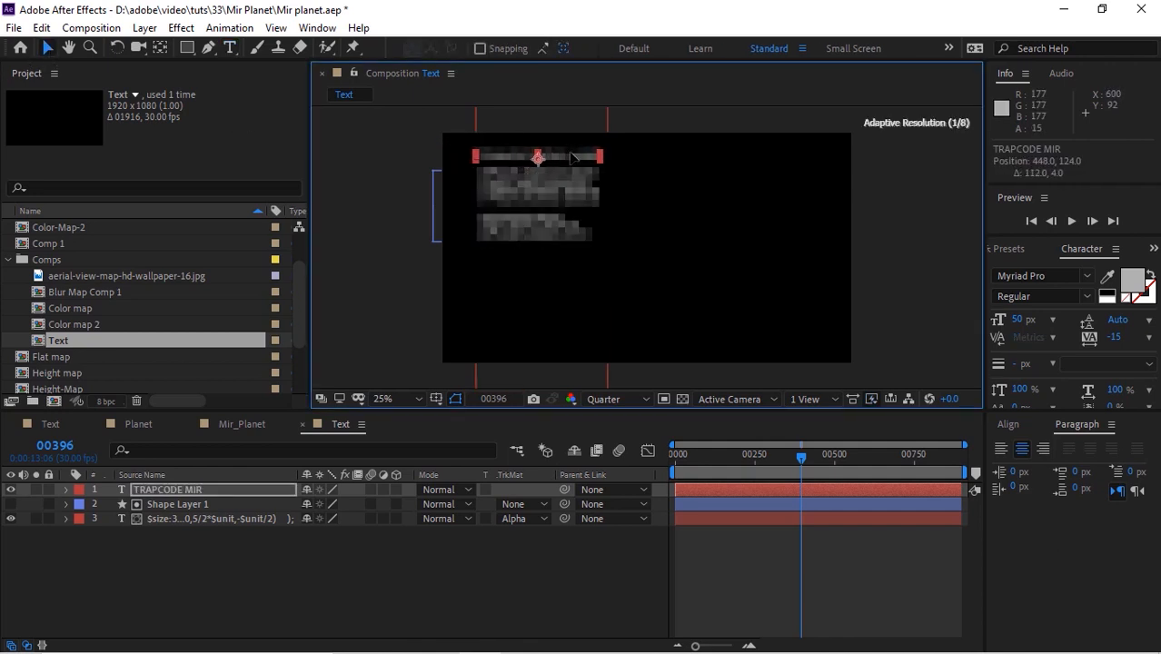
pyautogui.click(509, 554)
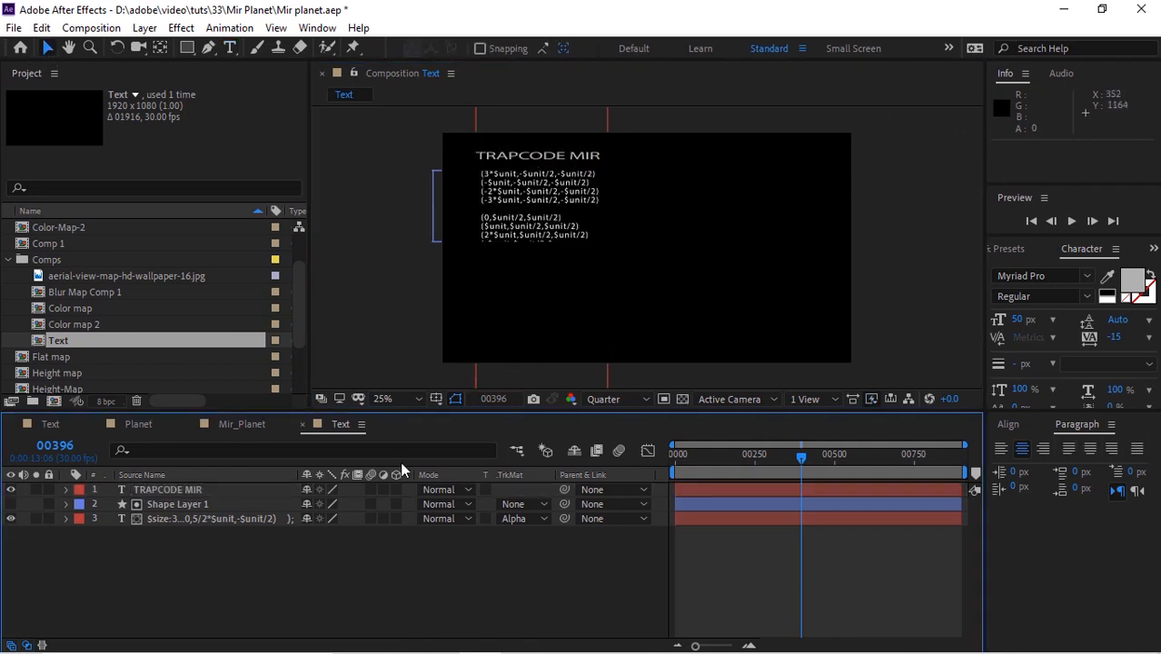
# Return to the Mir_Planet composition and add the Text composition as a layer below Camera 1.
pyautogui.click(303, 425)
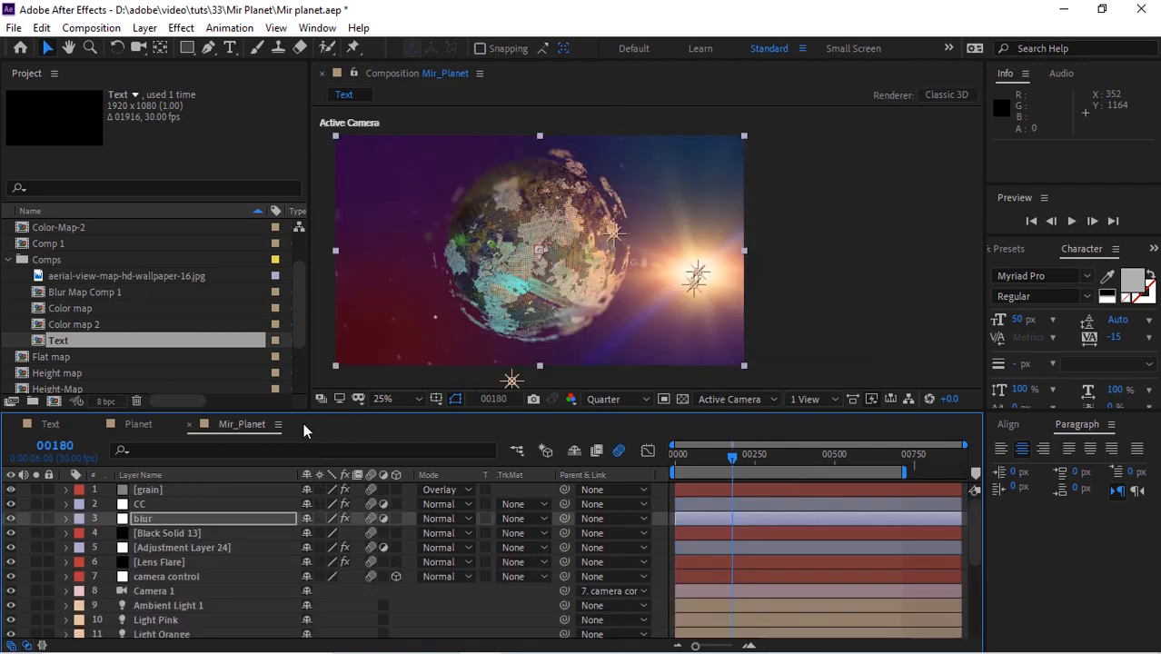
pyautogui.click(8, 260)
pyautogui.moveTo(136, 389); pyautogui.dragTo(161, 601)
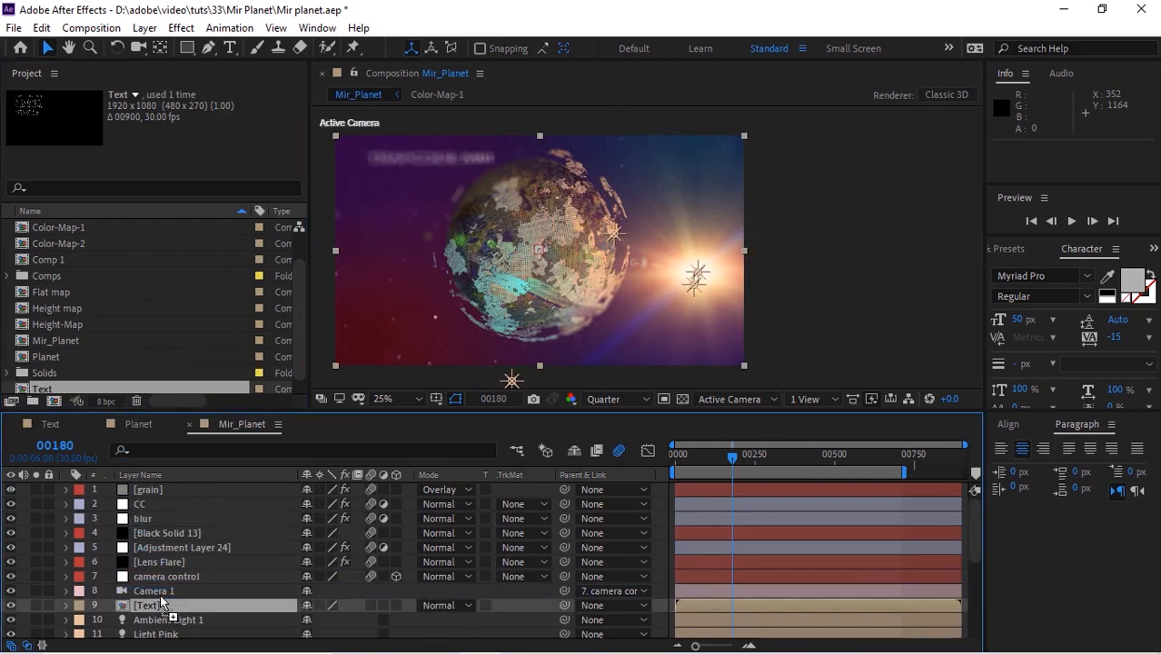
# Create a null object named text control and parent the Text layer to it.
pyautogui.click(144, 27)
pyautogui.moveTo(318, 48)
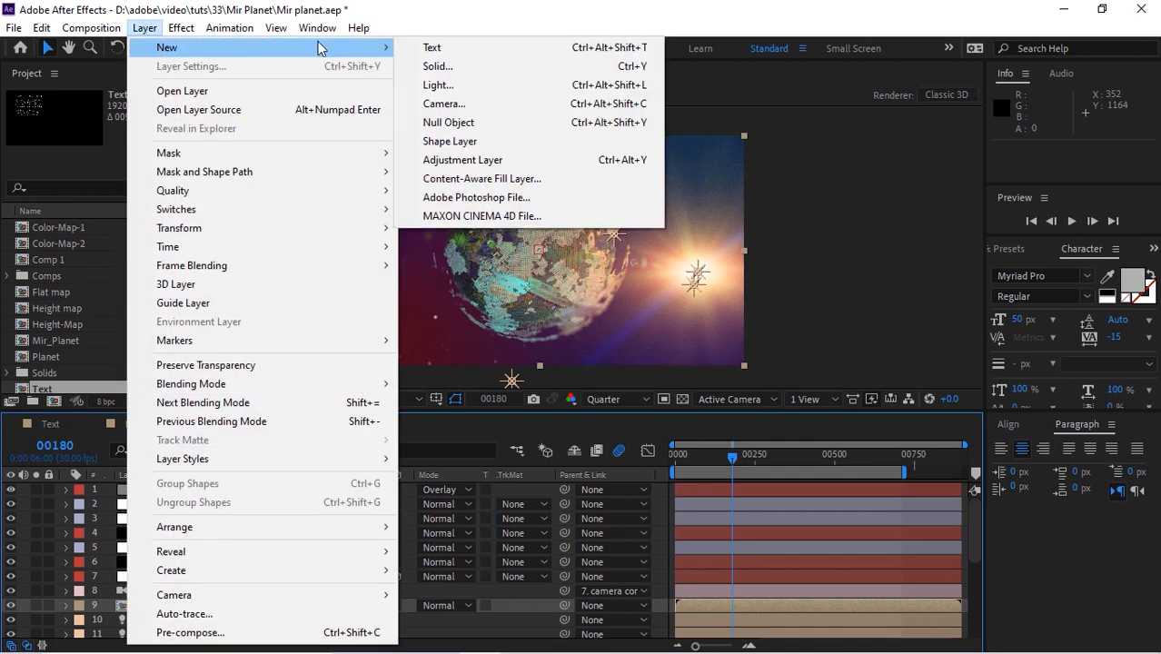
pyautogui.click(448, 121)
pyautogui.press('Return')
pyautogui.write('text')
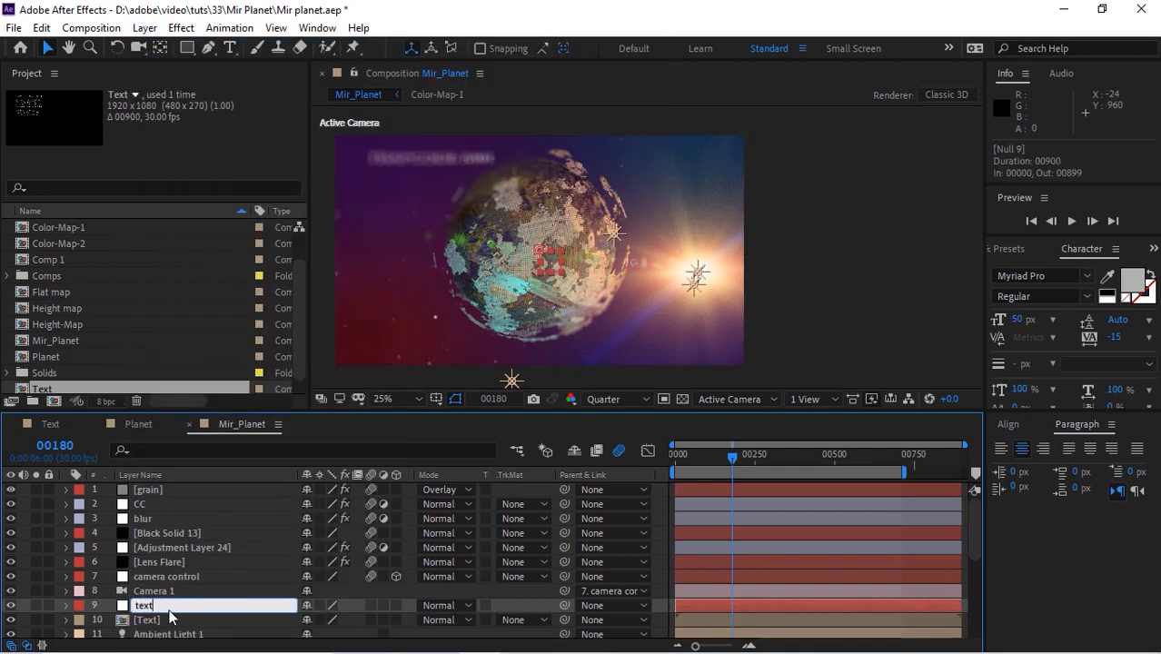
pyautogui.write(' control')
pyautogui.press('Return')
pyautogui.moveTo(564, 605); pyautogui.dragTo(201, 604)
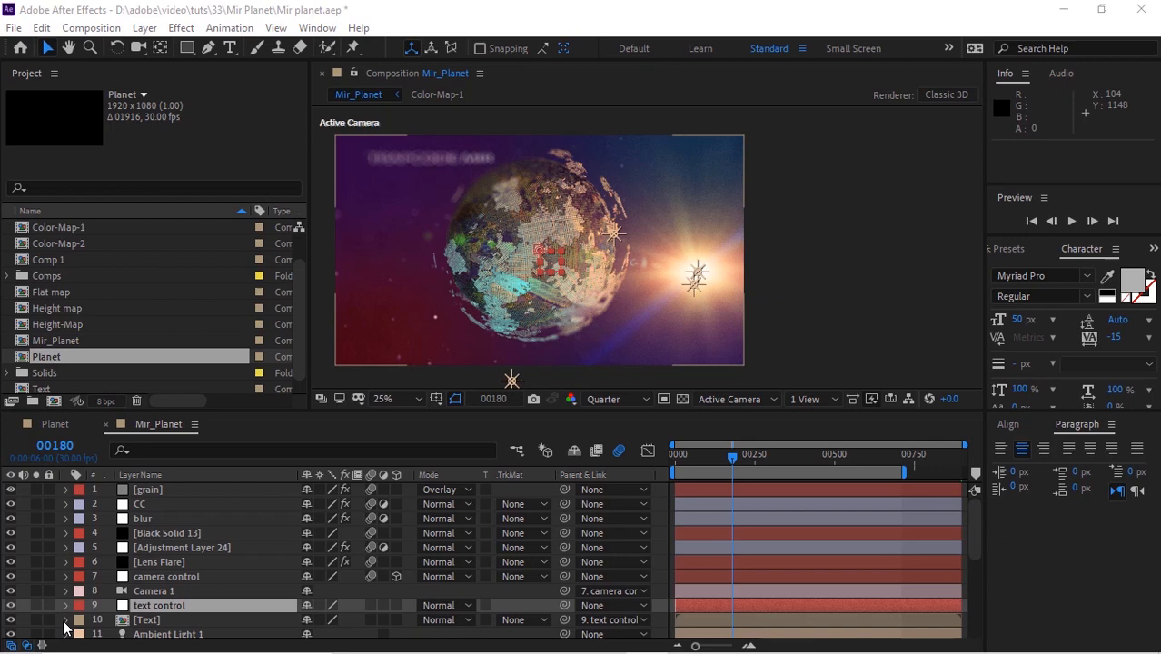
# Expand the Text layer in Mir_Planet and enable its motion blur and 3D switches.
pyautogui.click(64, 621)
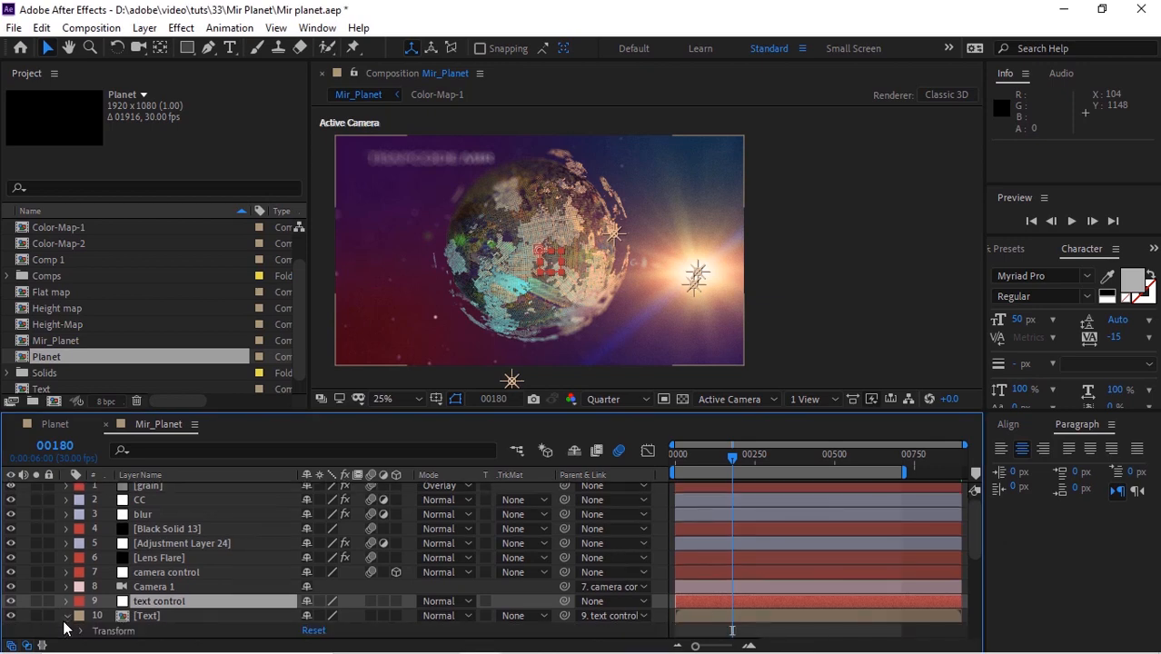
pyautogui.click(371, 616)
pyautogui.click(396, 616)
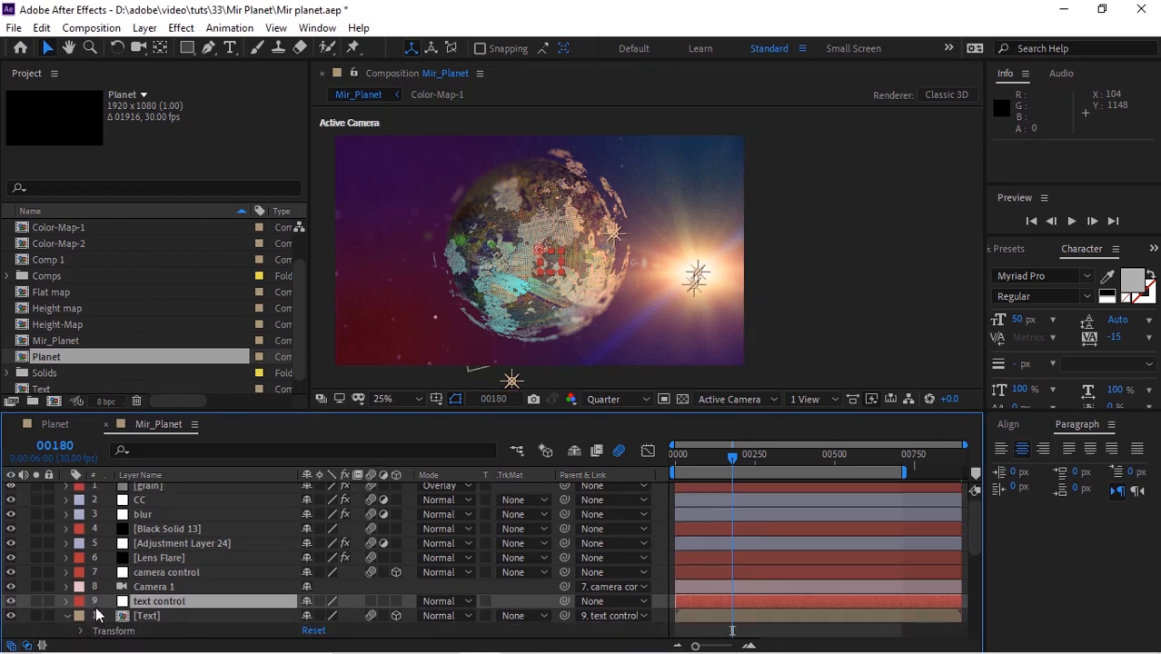
# Make the text control null a 3D layer and set the Text layer's position to 1754, -37, -443.
pyautogui.click(396, 601)
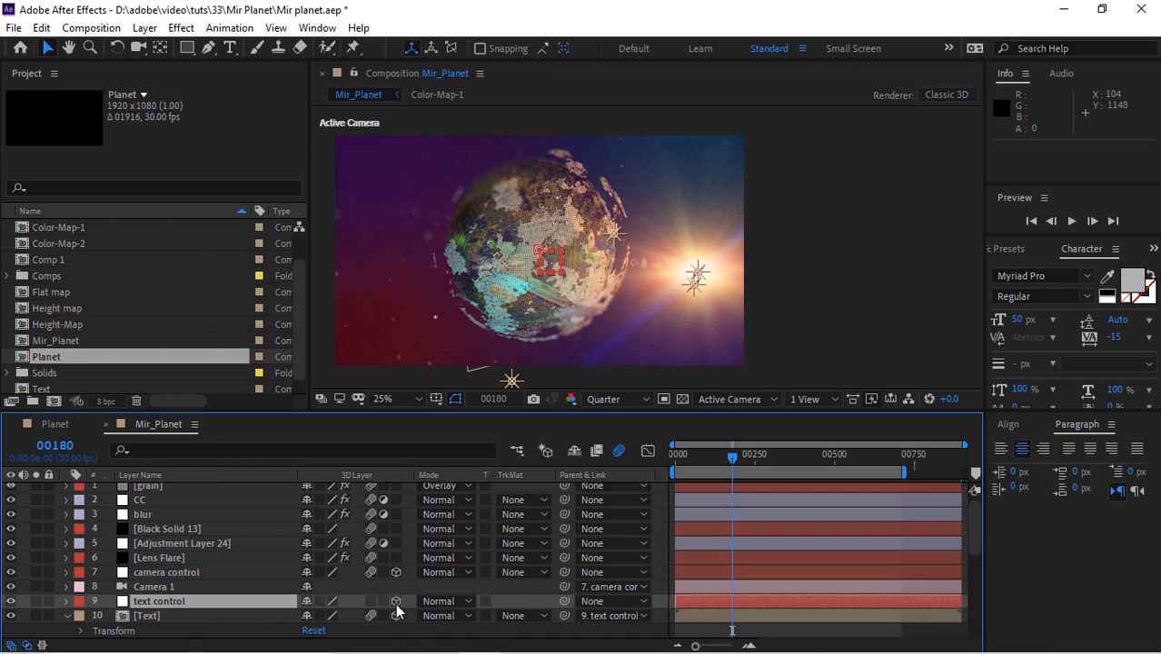
pyautogui.click(81, 632)
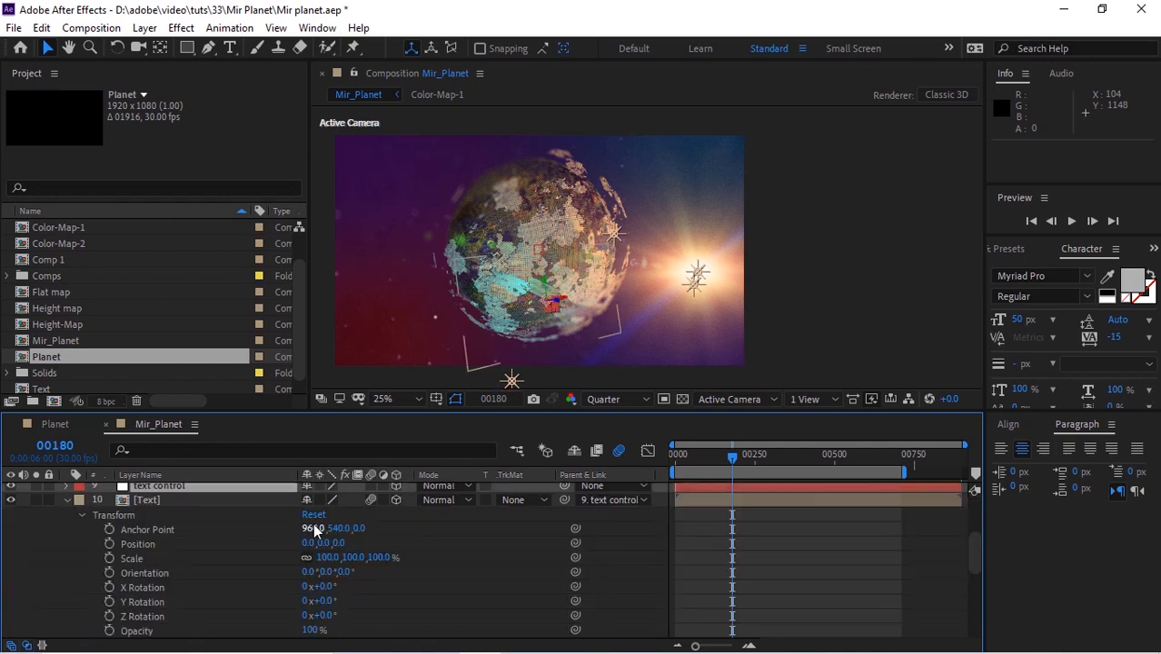
pyautogui.click(309, 543)
pyautogui.write('1754')
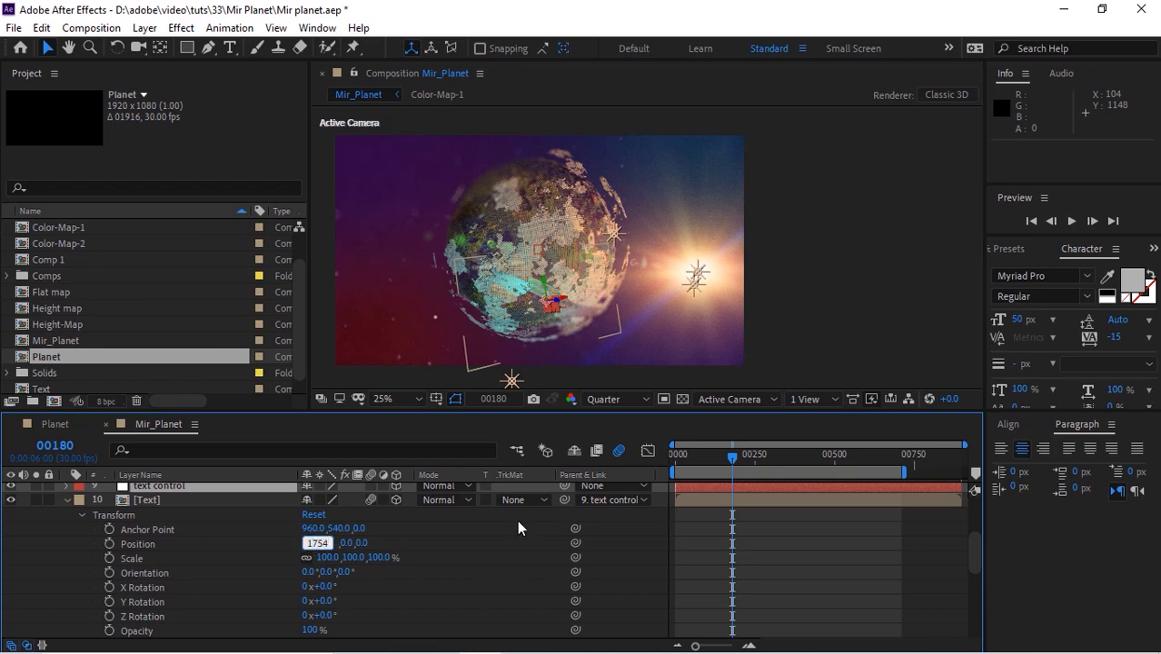
pyautogui.press('Tab')
pyautogui.write('-37')
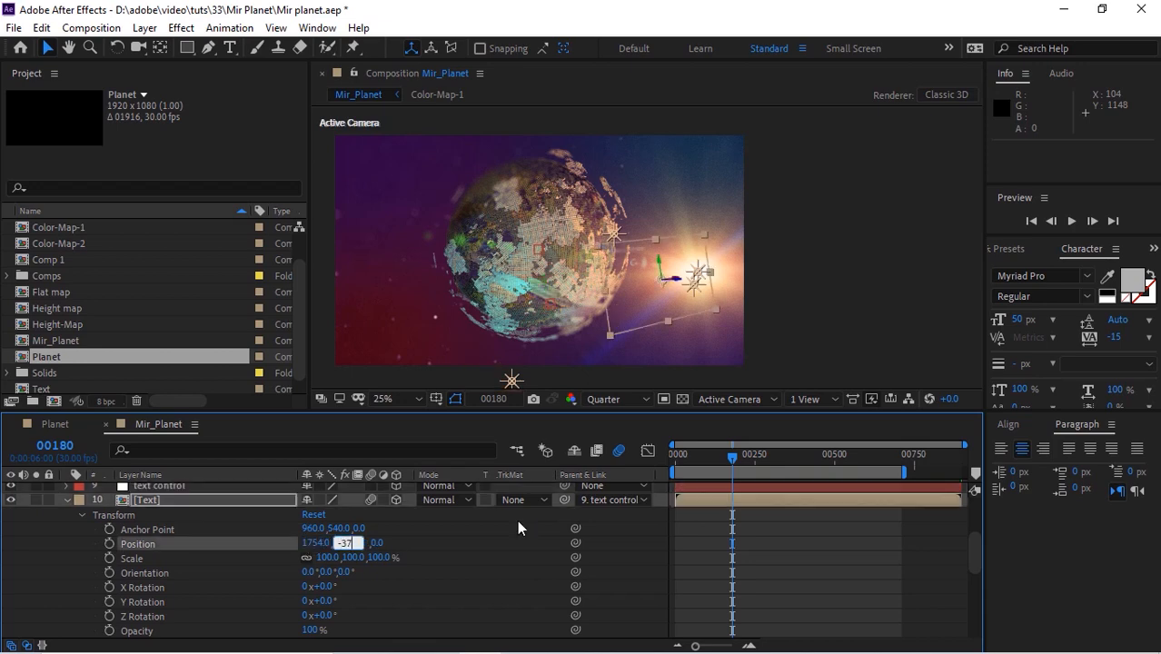
pyautogui.press('Tab')
pyautogui.write('-443')
pyautogui.press('Return')
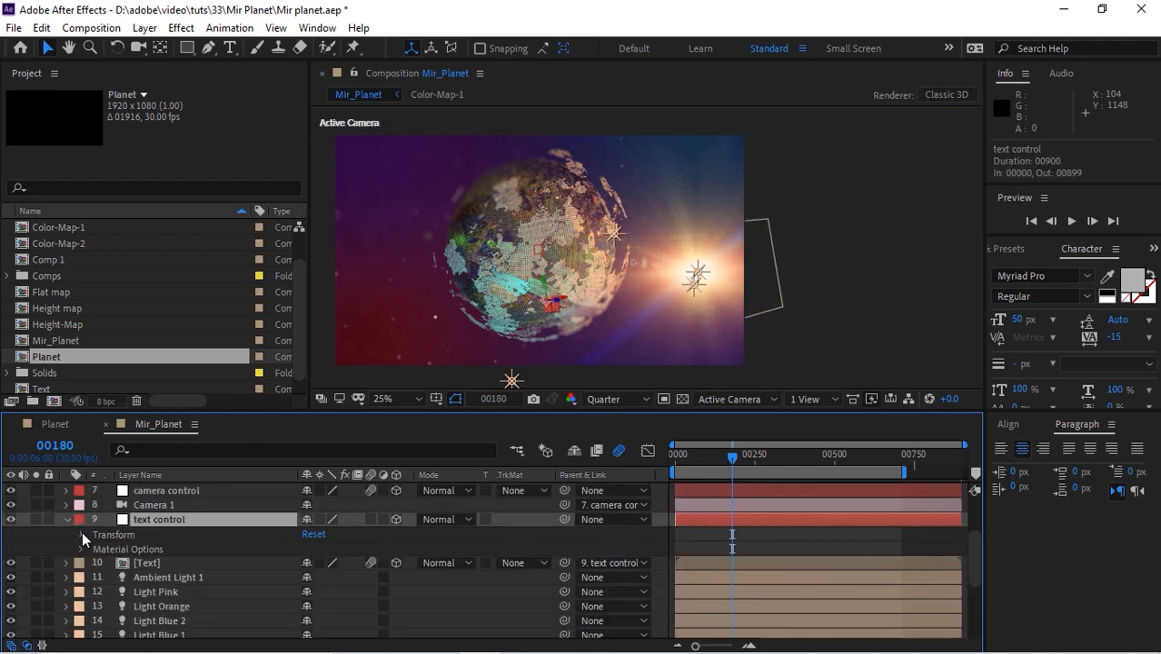
# Set the text control null's anchor point to 60, 60 in X and Y and its Y position to 2.
pyautogui.click(83, 535)
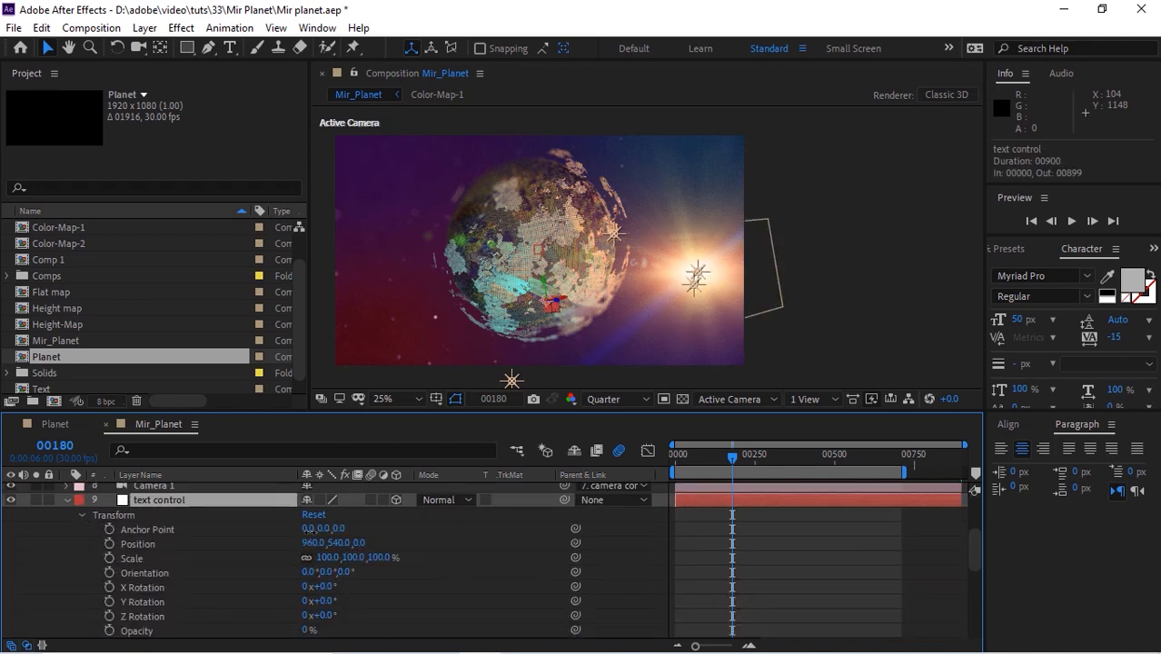
pyautogui.click(309, 528)
pyautogui.write('60')
pyautogui.press('Tab')
pyautogui.write('60')
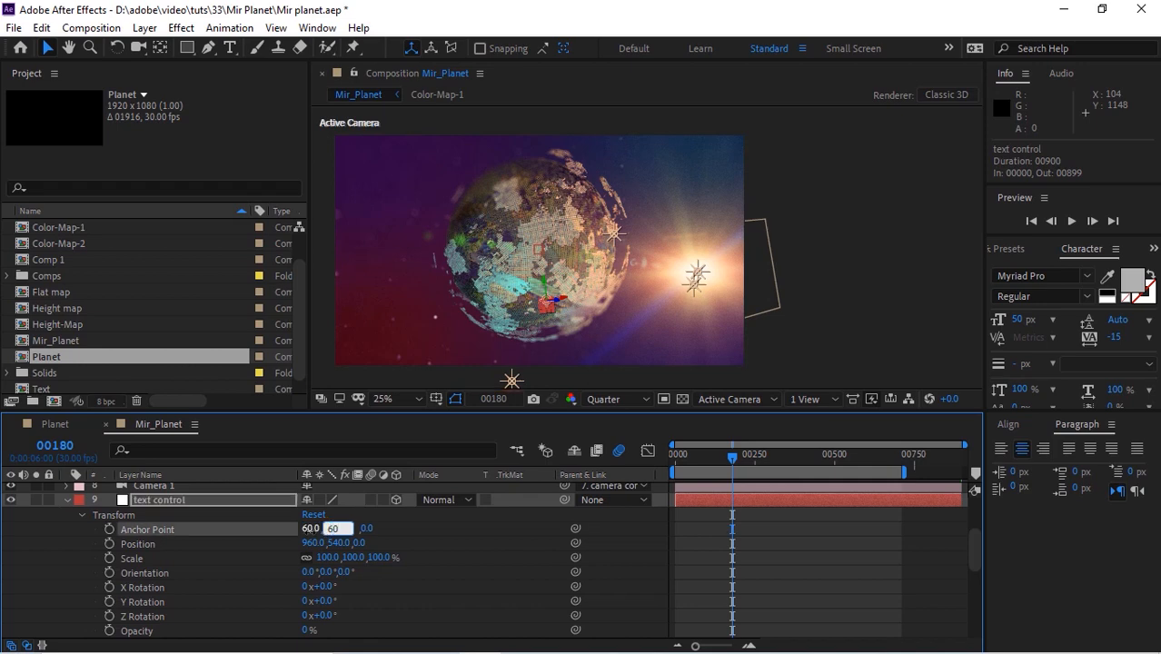
pyautogui.press('Tab')
pyautogui.press('Tab')
pyautogui.press('Tab')
pyautogui.write('2')
pyautogui.press('Return')
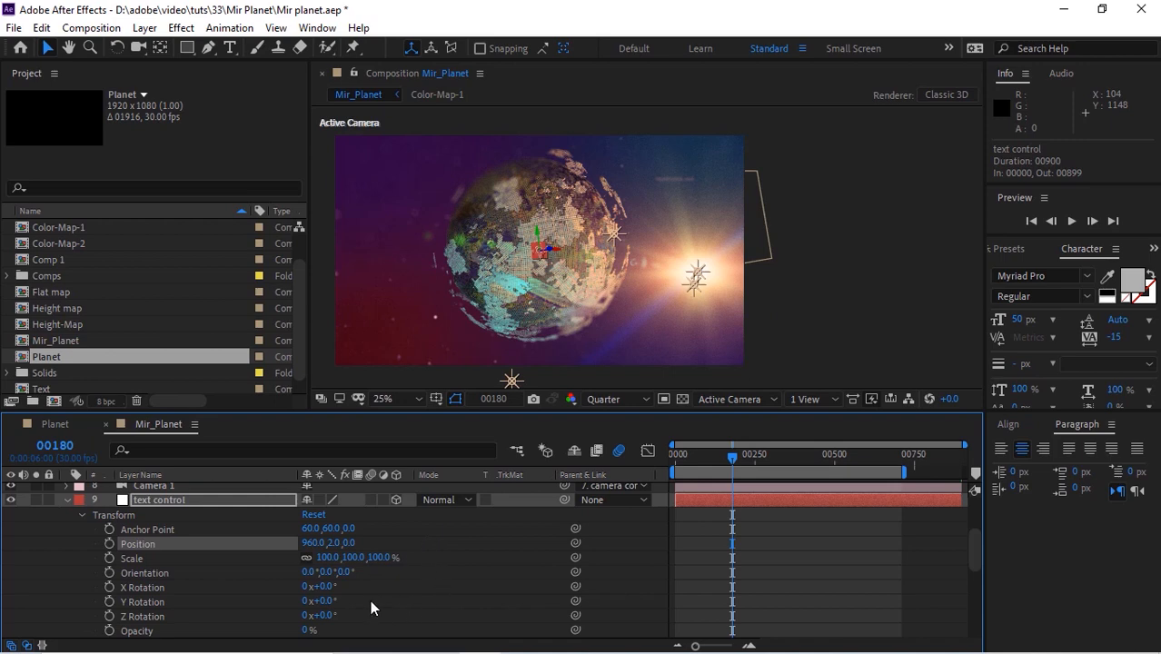
# Set the text control null's Y rotation to 40° and collapse its properties.
pyautogui.click(326, 601)
pyautogui.write('40')
pyautogui.press('Return')
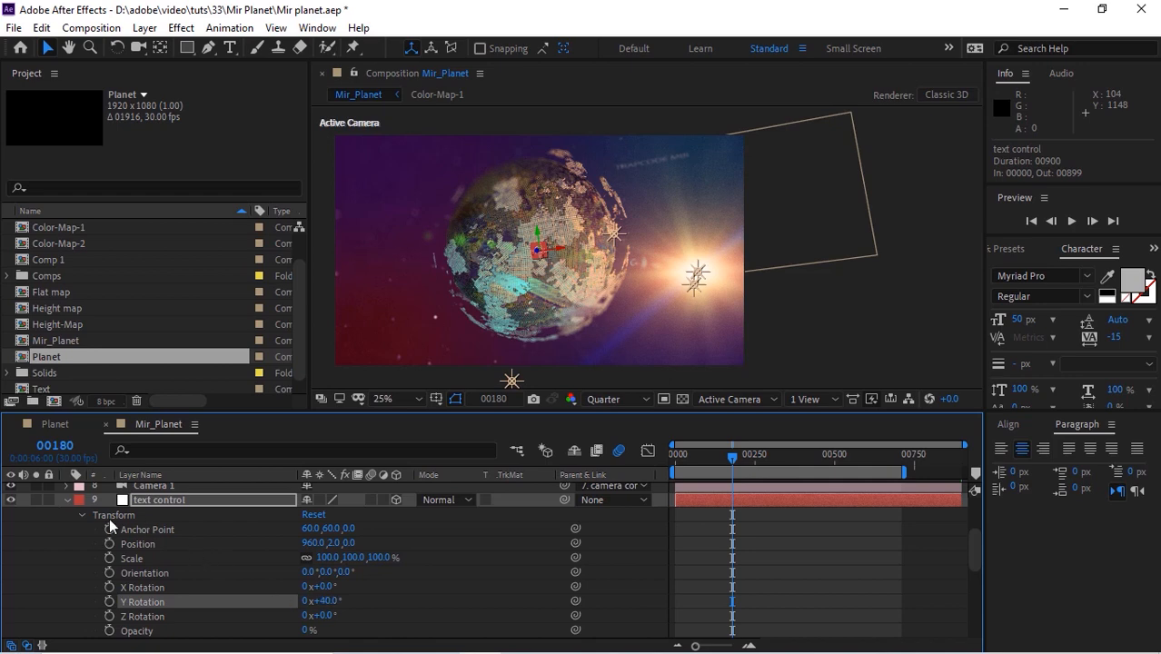
pyautogui.click(65, 499)
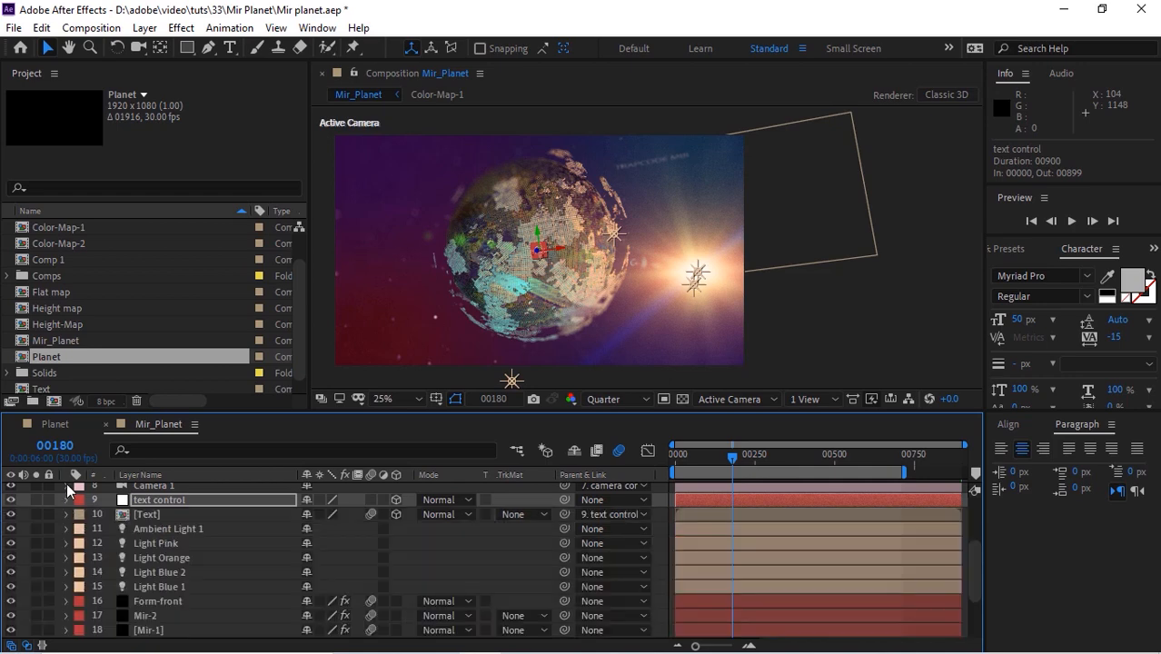
# Add an expression to Camera 1's Focus Distance, pasting the prepared code that automatically calculates it to follow the "text control" layer.
pyautogui.click(158, 488)
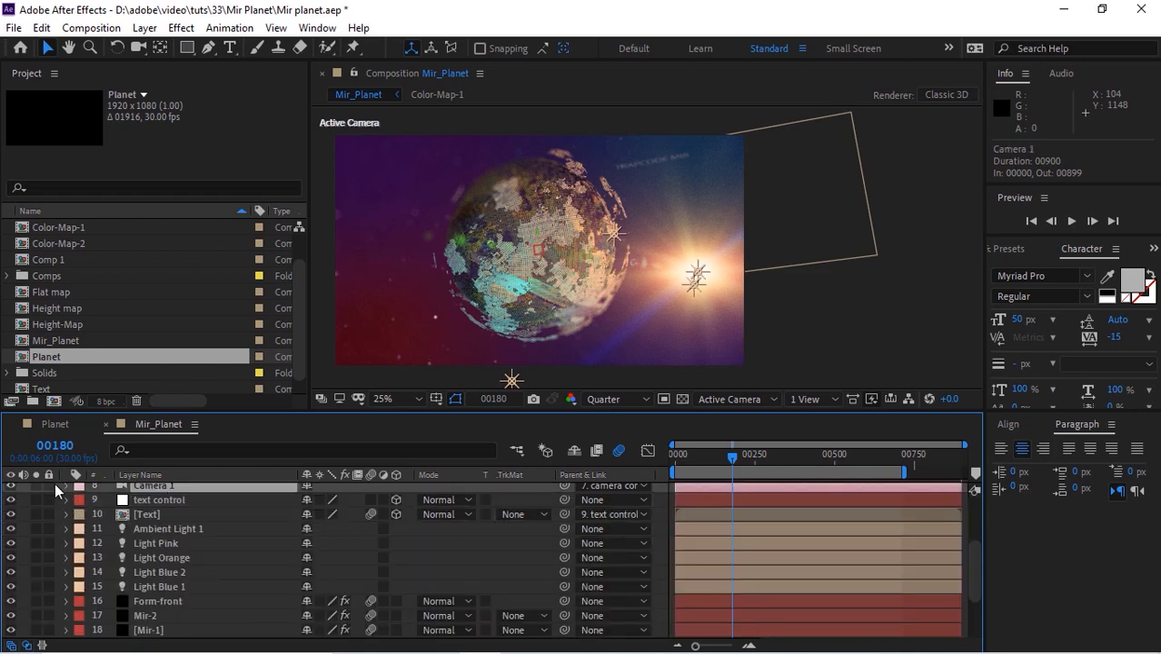
pyautogui.click(63, 485)
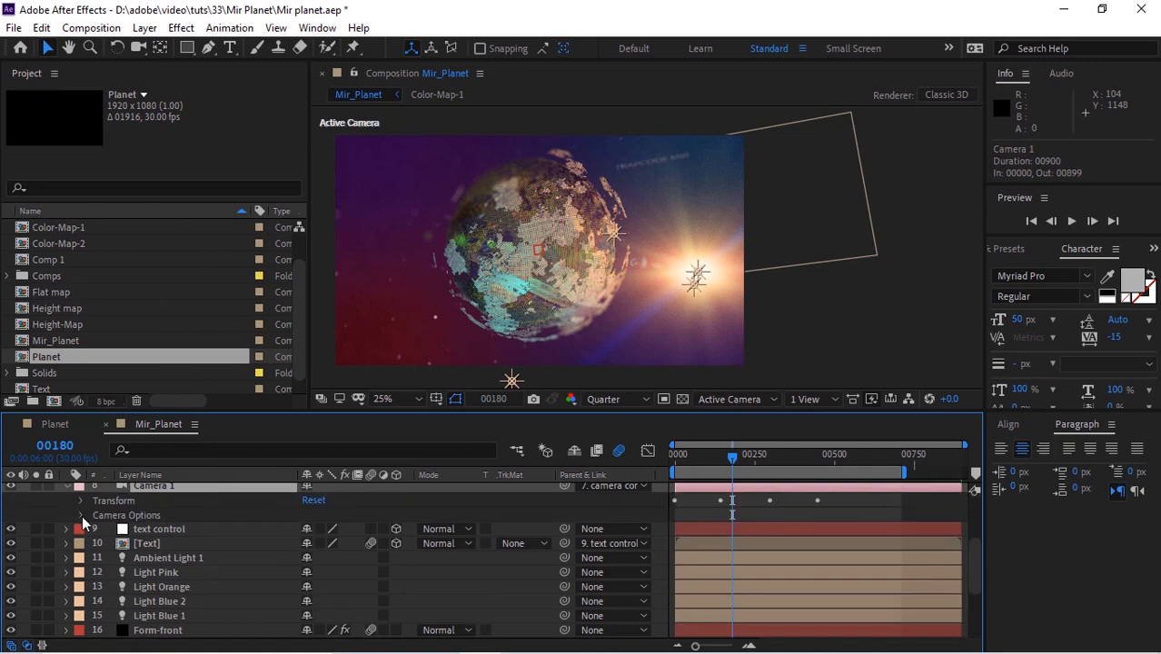
pyautogui.click(81, 517)
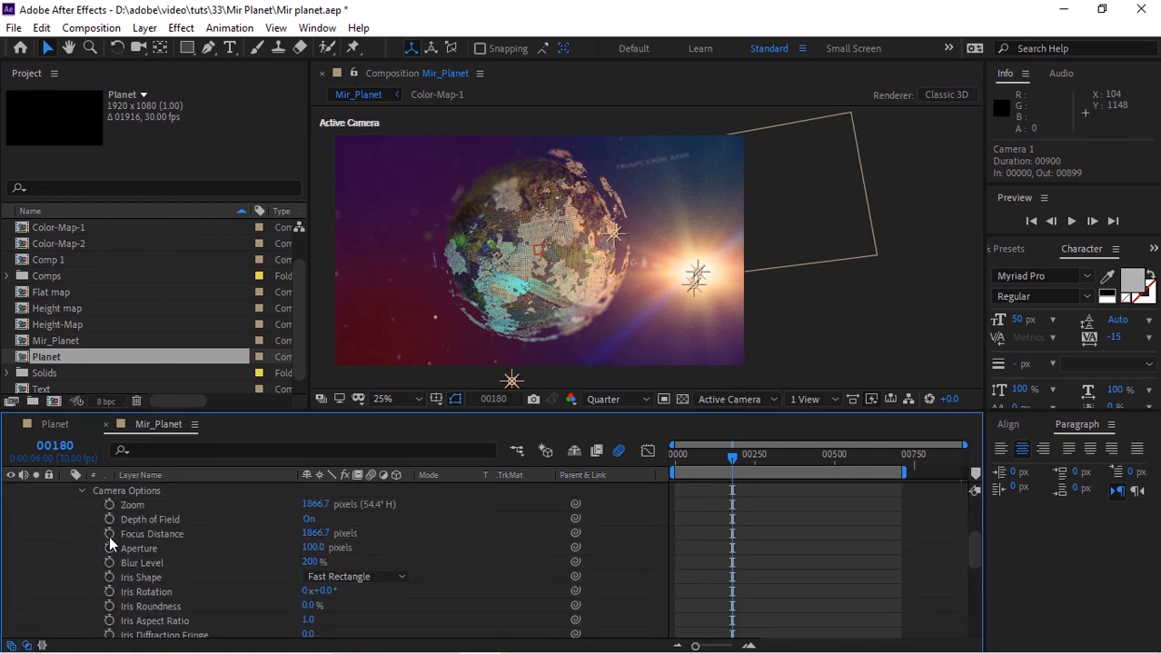
pyautogui.keyDown('alt'); pyautogui.click(109, 536); pyautogui.keyUp('alt')
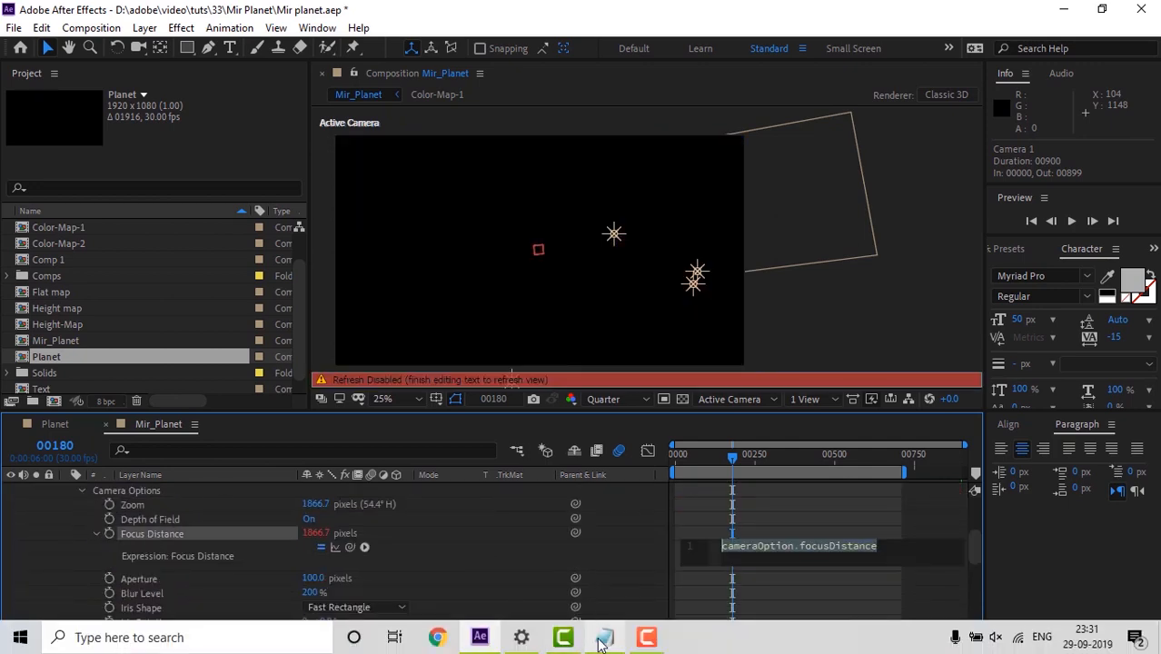
pyautogui.click(479, 636)
pyautogui.hotkey('ctrl', 'a')
pyautogui.hotkey('ctrl', 'c')
pyautogui.click(703, 553)
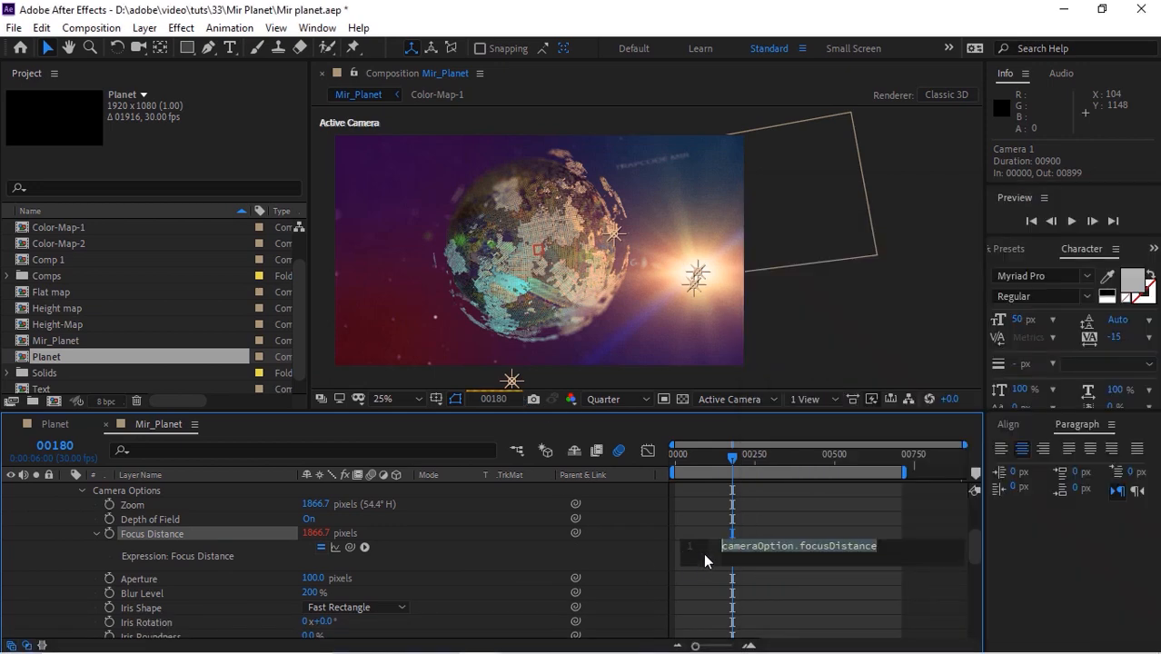
pyautogui.hotkey('ctrl', 'v')
pyautogui.click(597, 540)
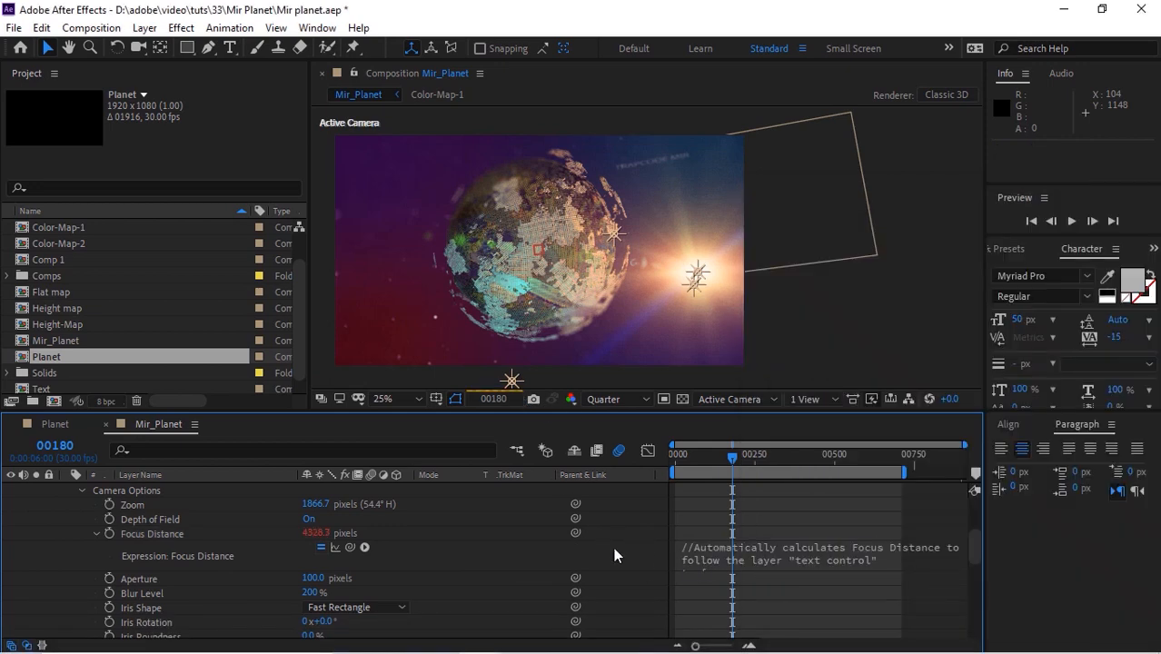